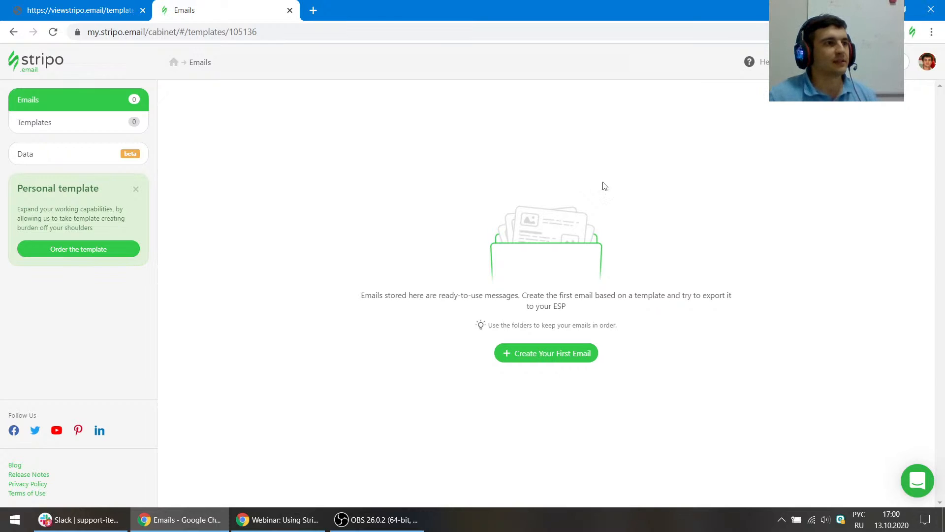
- Quit Slack from the system tray
click(925, 394)
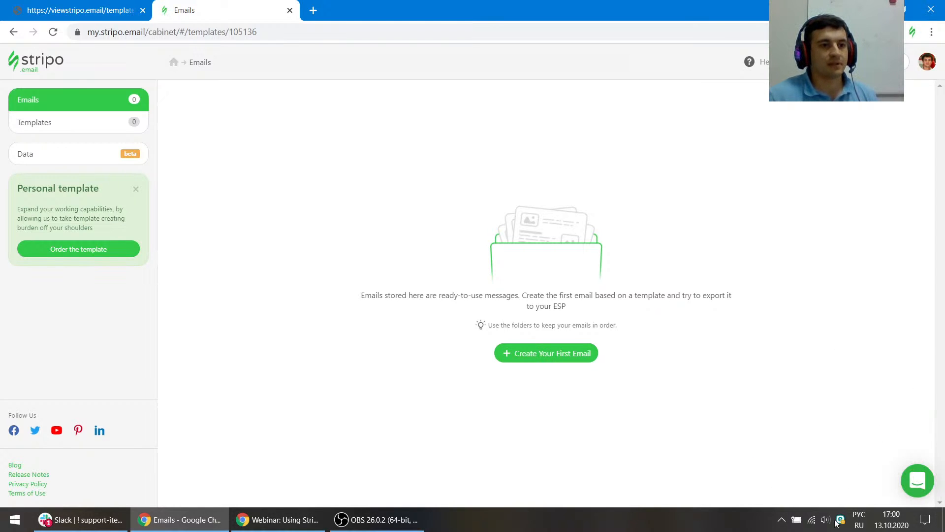
click(782, 519)
right_click(758, 497)
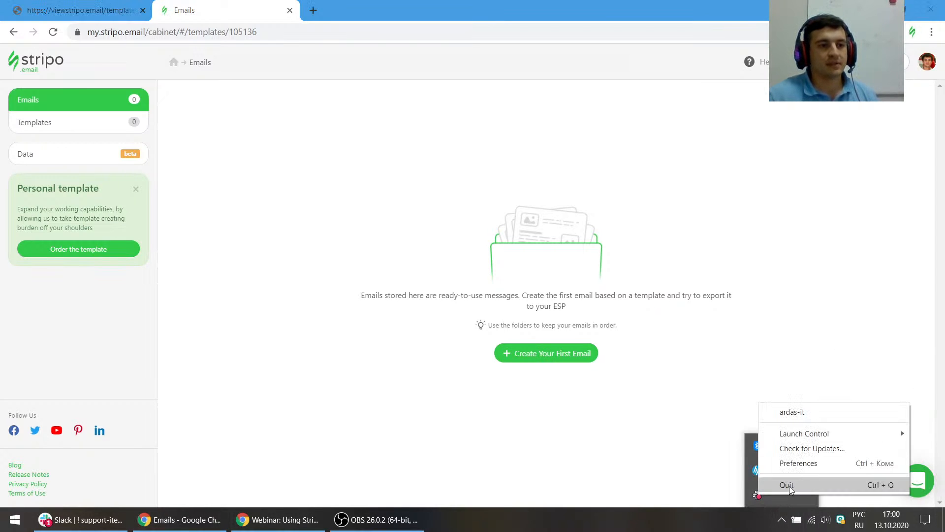
click(783, 483)
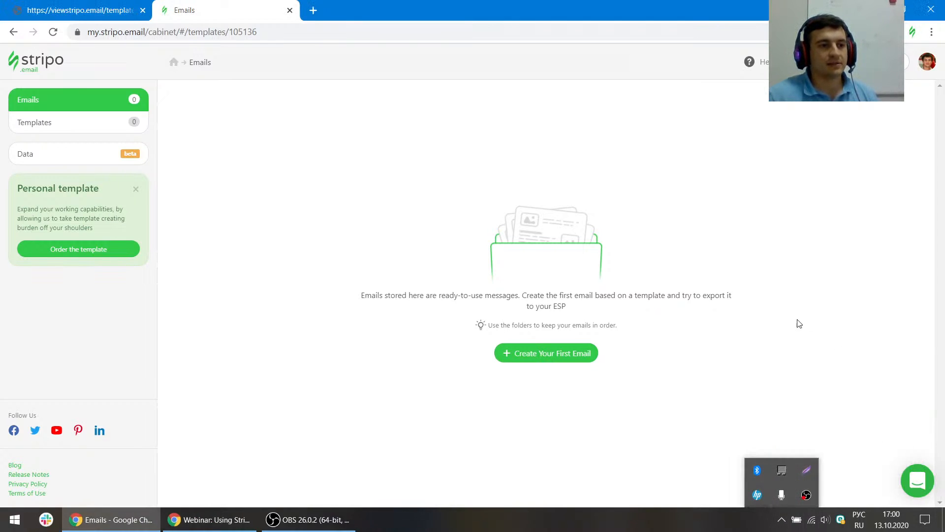
click(849, 345)
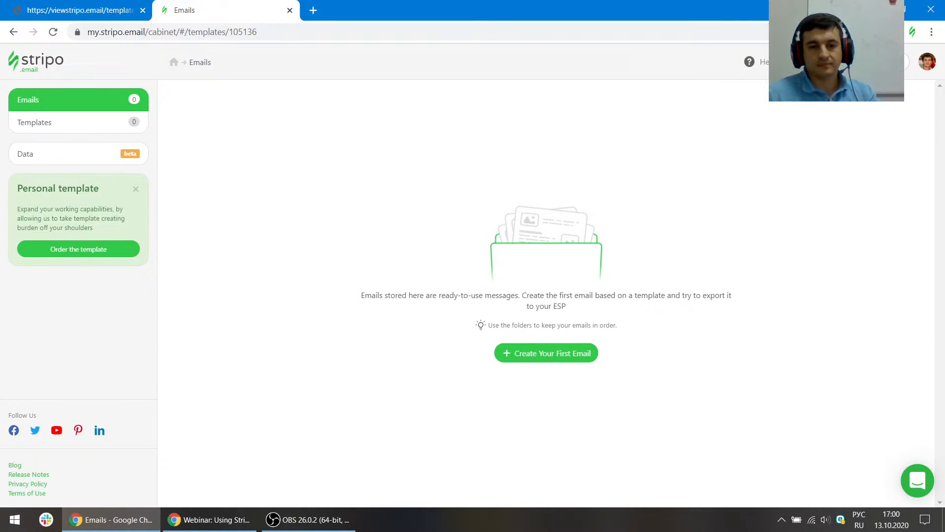
key(alt+Tab)
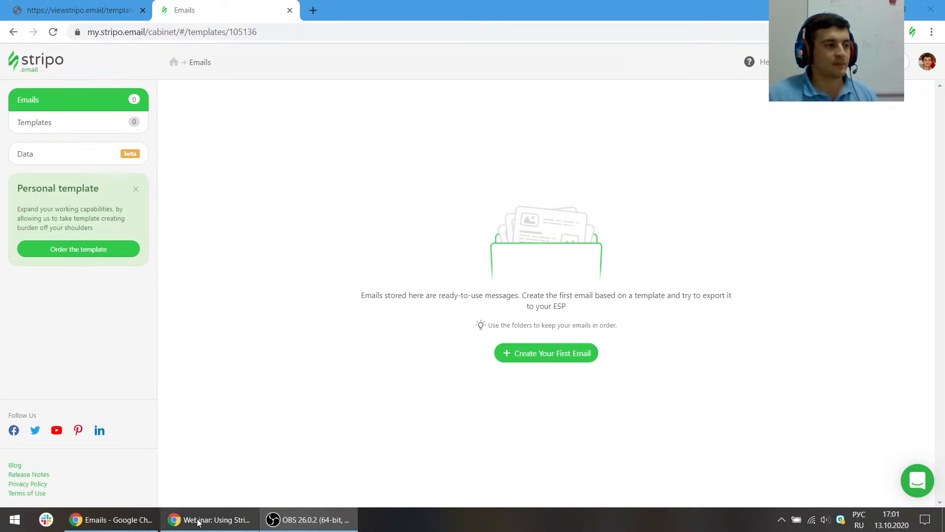
click(215, 526)
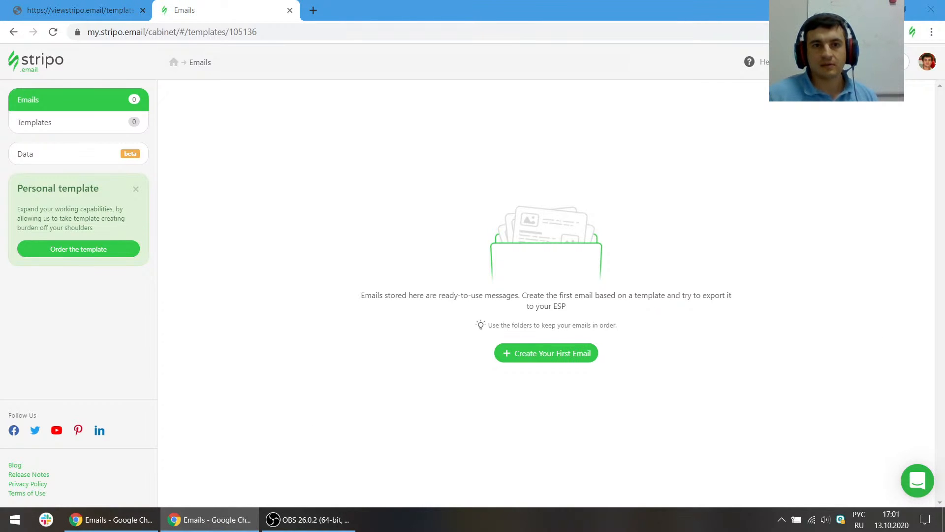
click(378, 168)
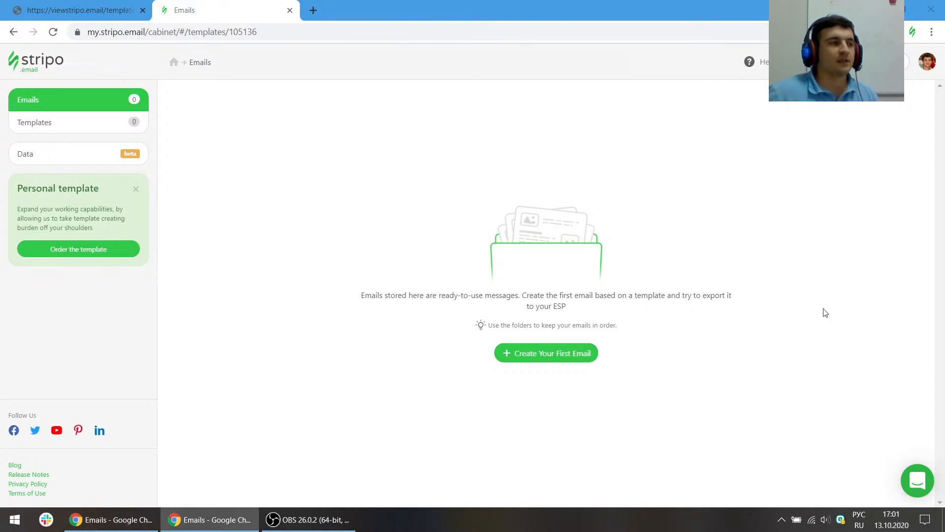
click(498, 170)
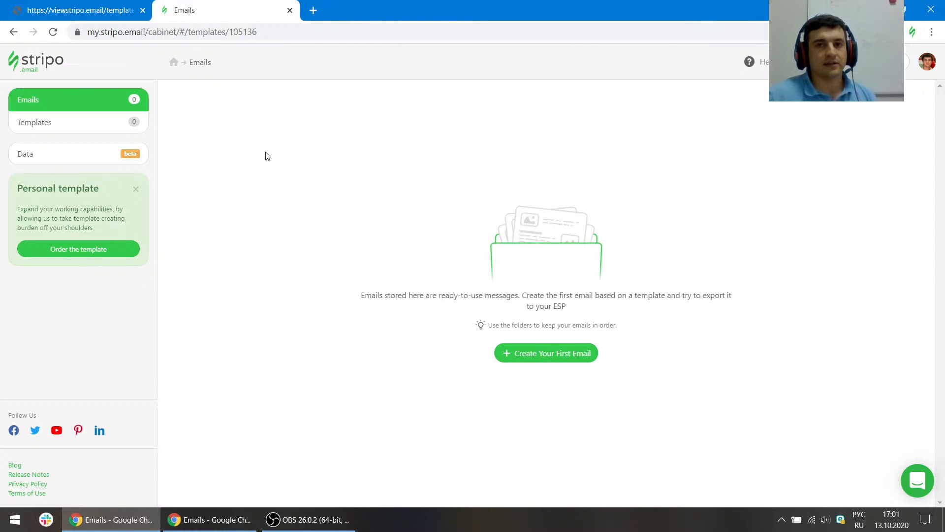
- Review the Healthy Fest AMP email template open in the first browser tab from top to bottom
click(118, 10)
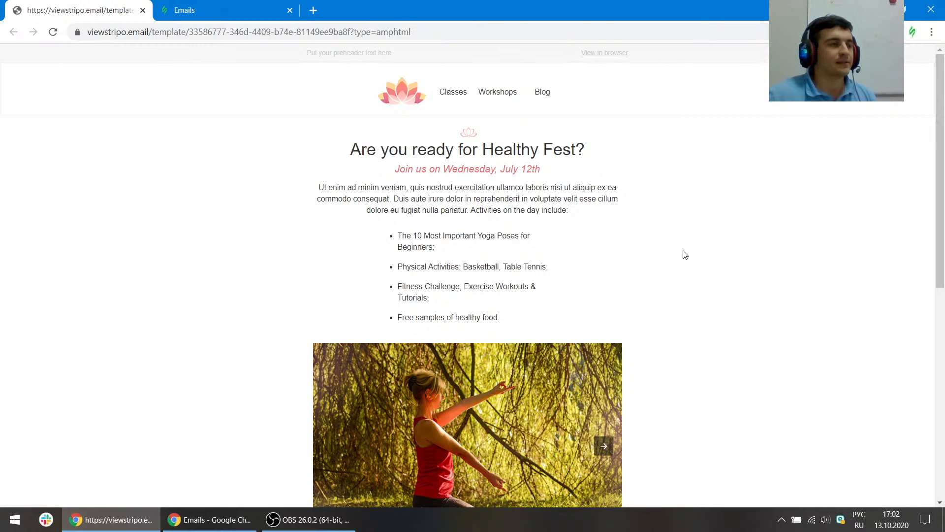
scroll(677, 254, down, 6)
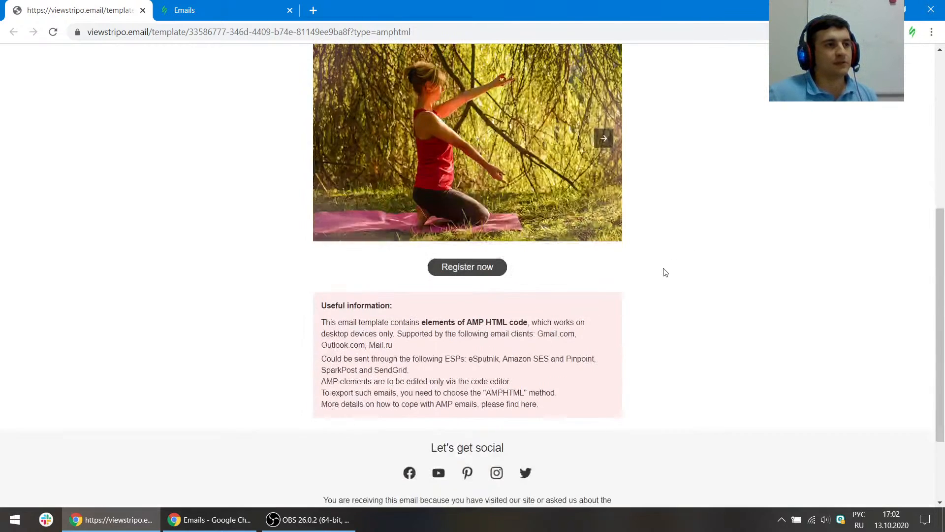
scroll(663, 270, up, 6)
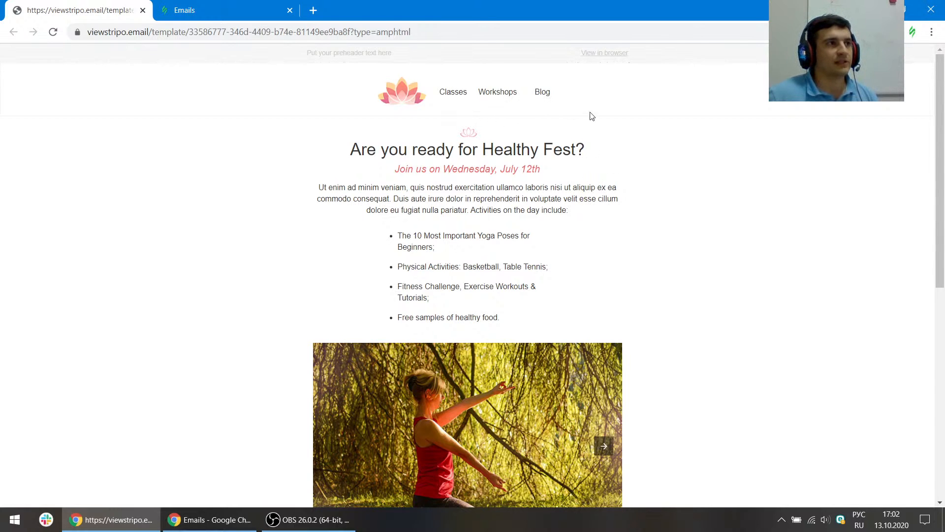
scroll(601, 197, down, 8)
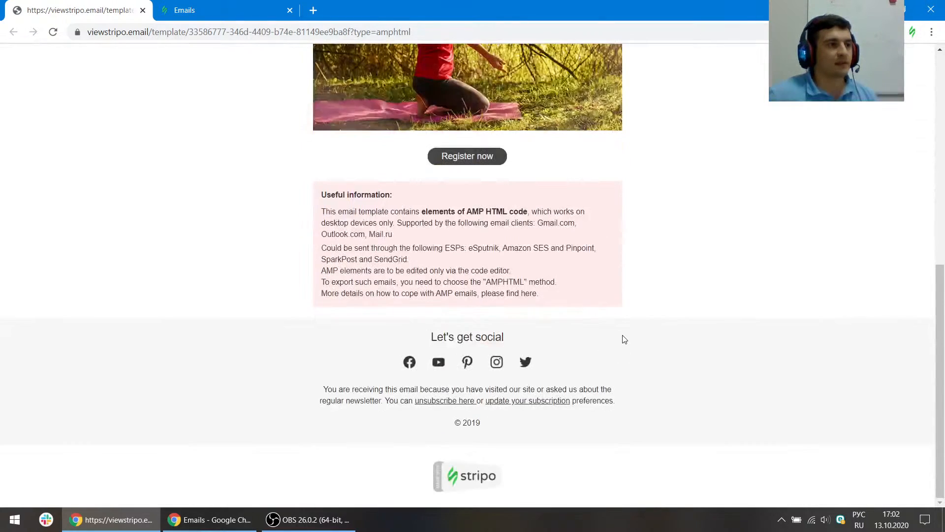
scroll(675, 342, up, 8)
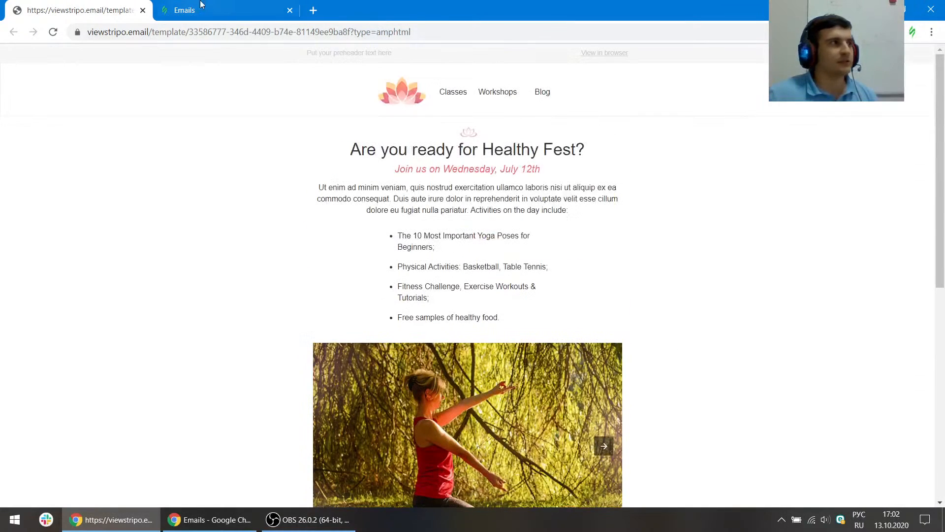
- Create a new email in Stripo based on the Empty Template from the basic templates
click(232, 6)
click(550, 350)
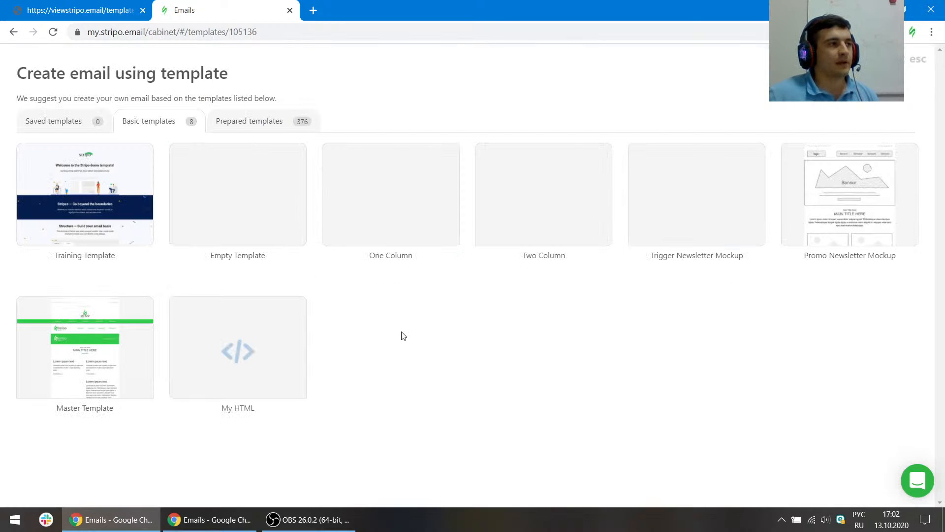
click(262, 207)
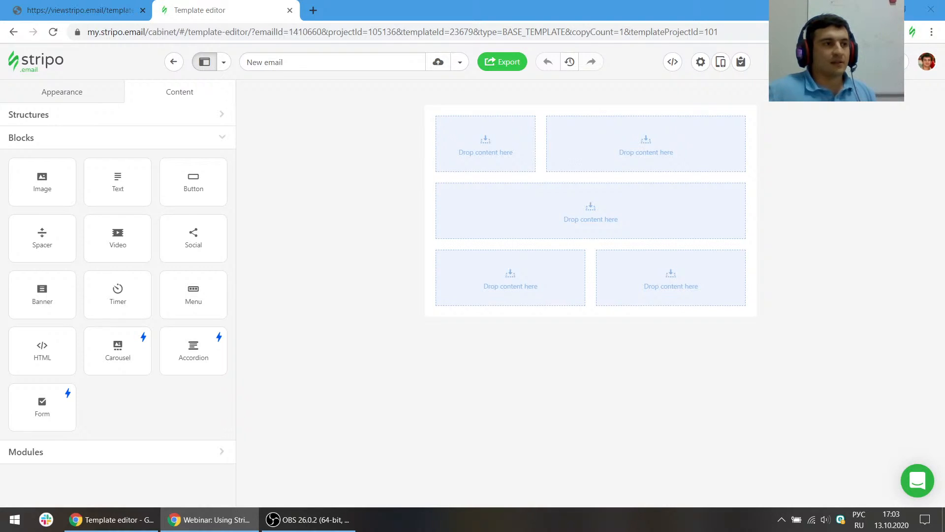
key(alt+Tab)
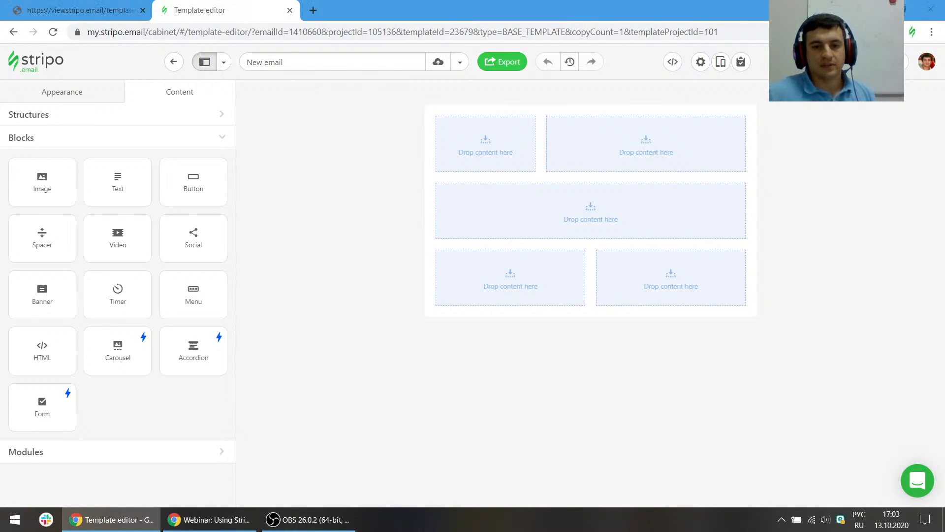
key(alt+Tab)
key(alt+Tab)
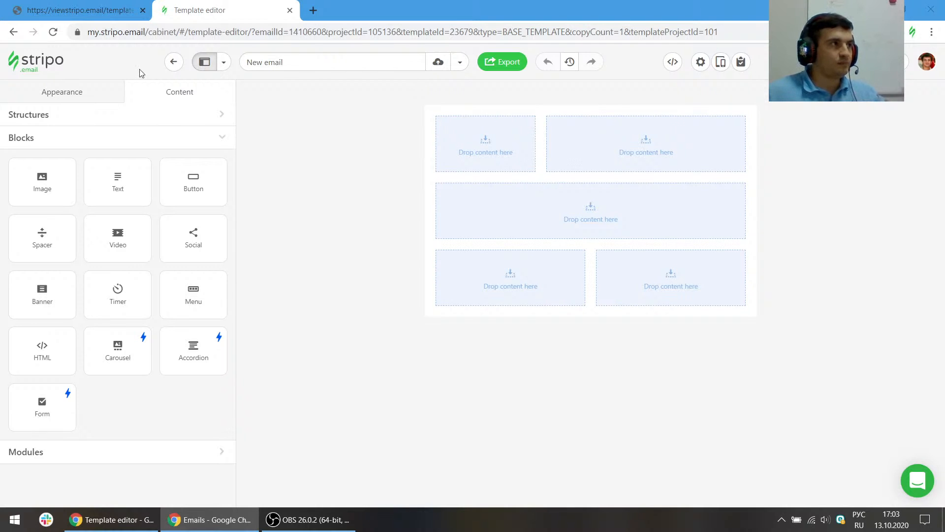
- Add a new stripe with a two equal columns structure and move it to the top of the email
click(117, 6)
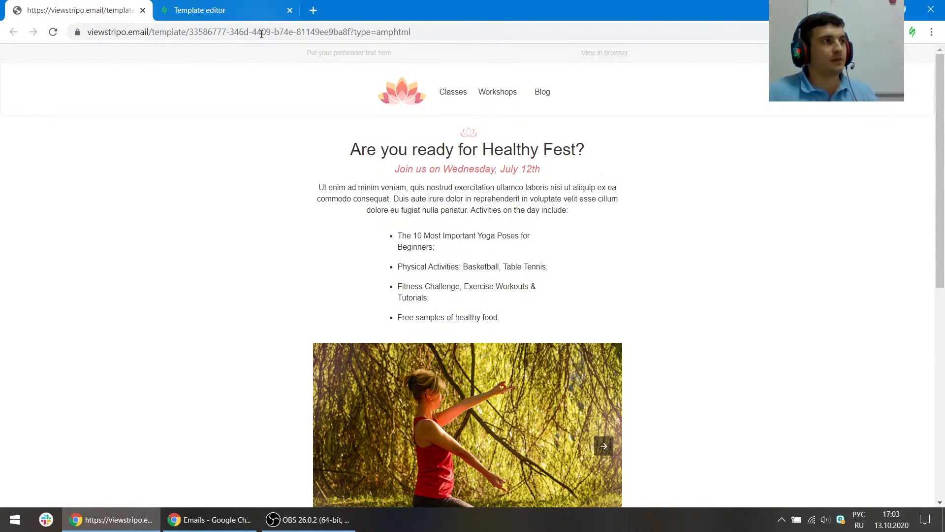
click(278, 11)
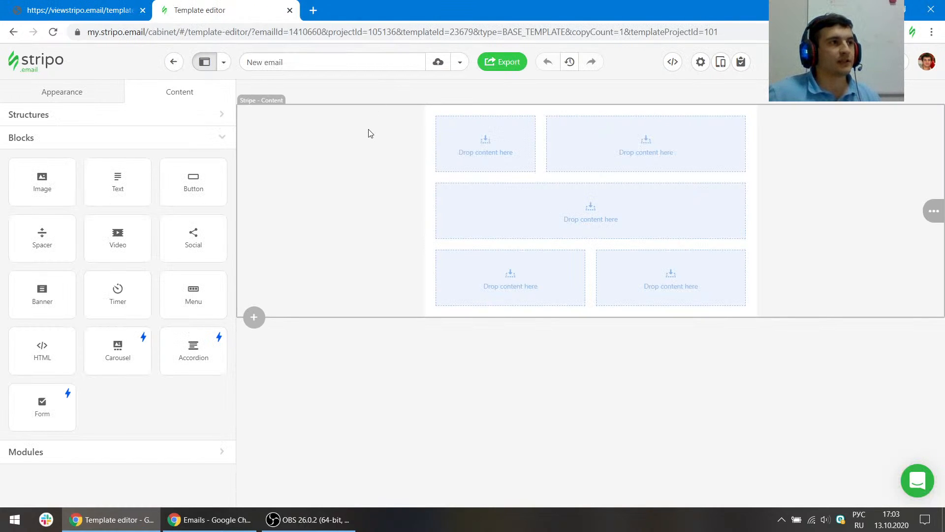
click(54, 9)
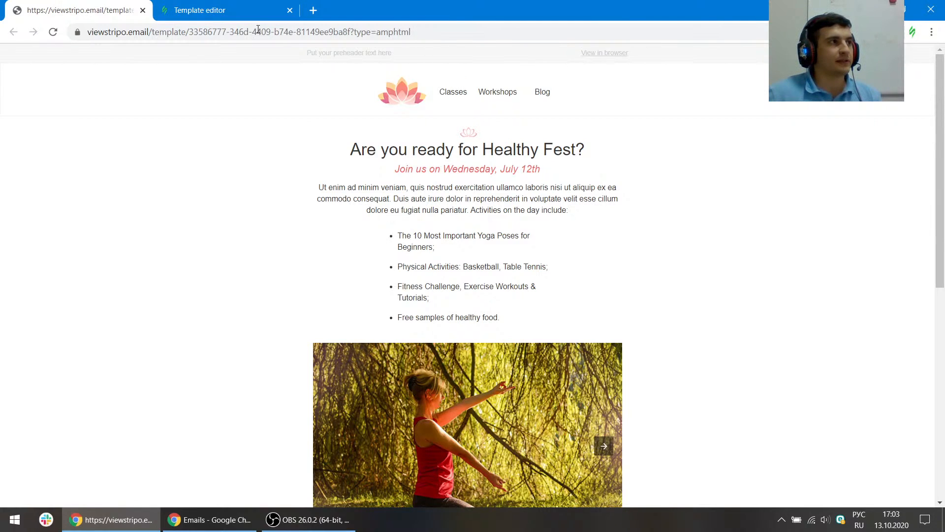
click(250, 12)
click(255, 318)
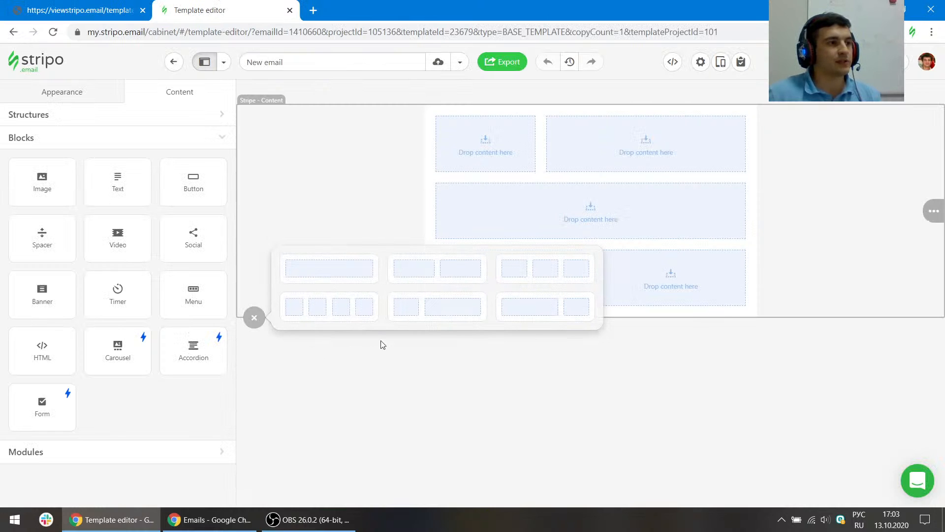
click(447, 274)
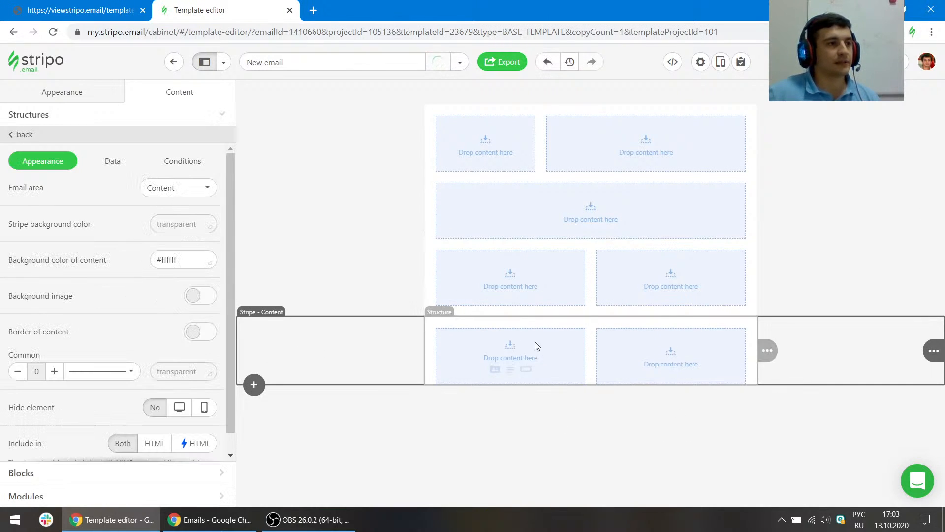
mouse_move(934, 350)
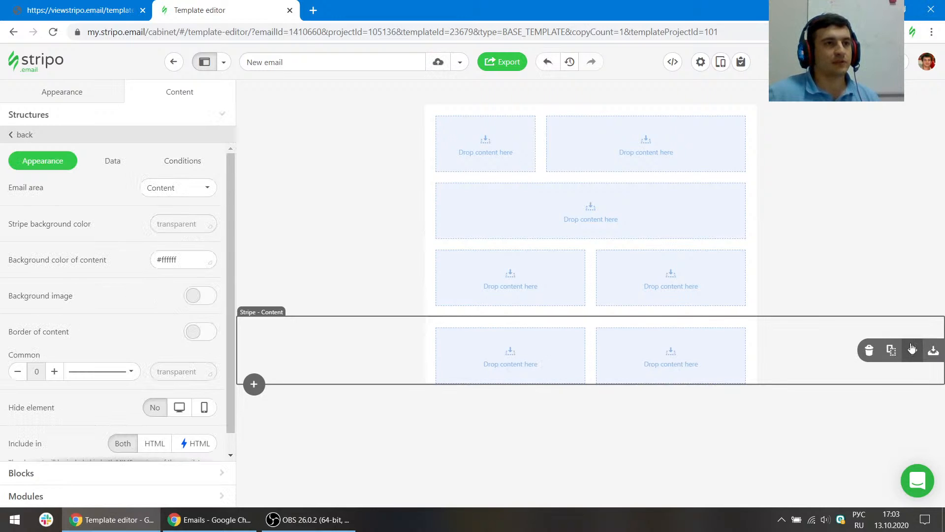
drag(913, 350, 813, 116)
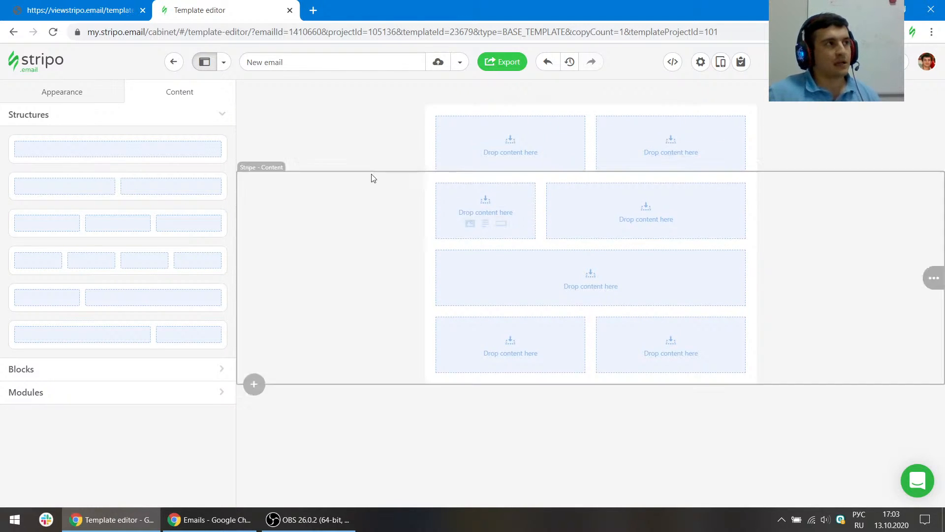
- Open the developer tools on the reference template and inspect the preheader text's styles
click(98, 5)
key(ctrl+shift+j)
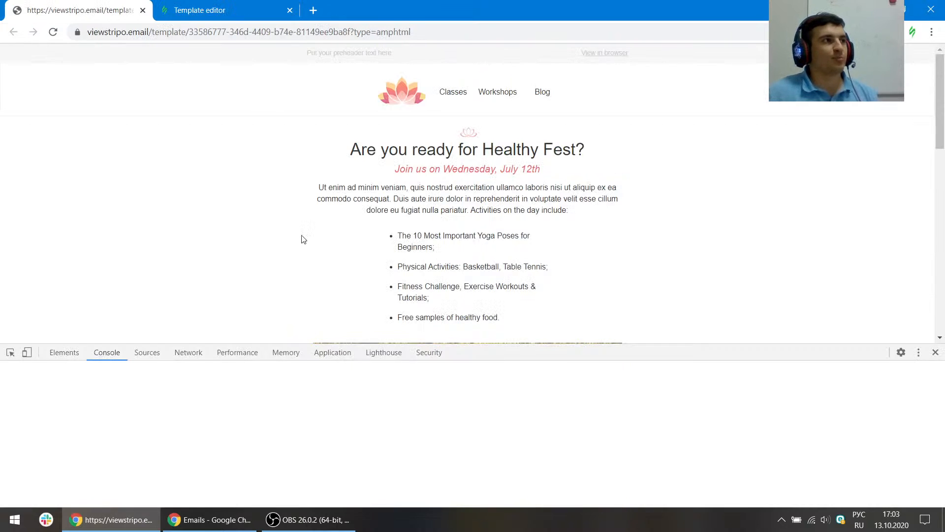
drag(545, 350, 545, 323)
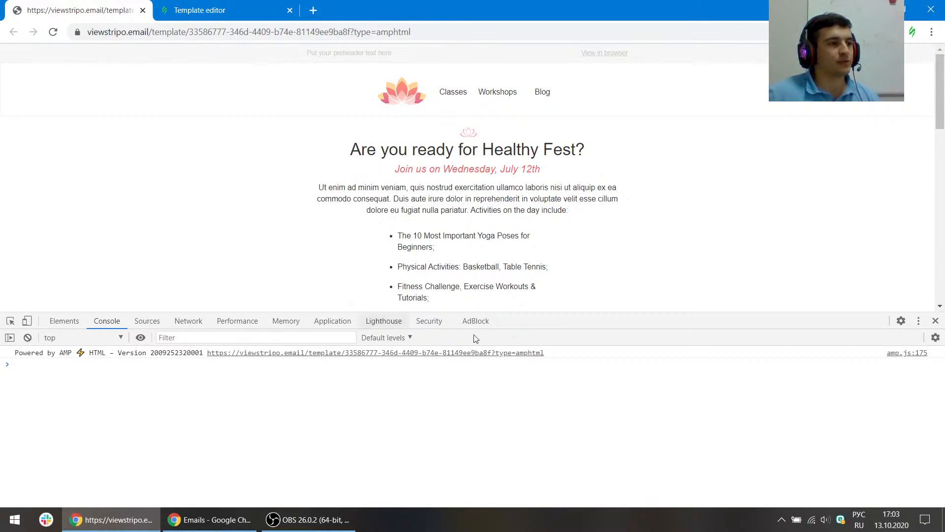
drag(560, 321, 560, 332)
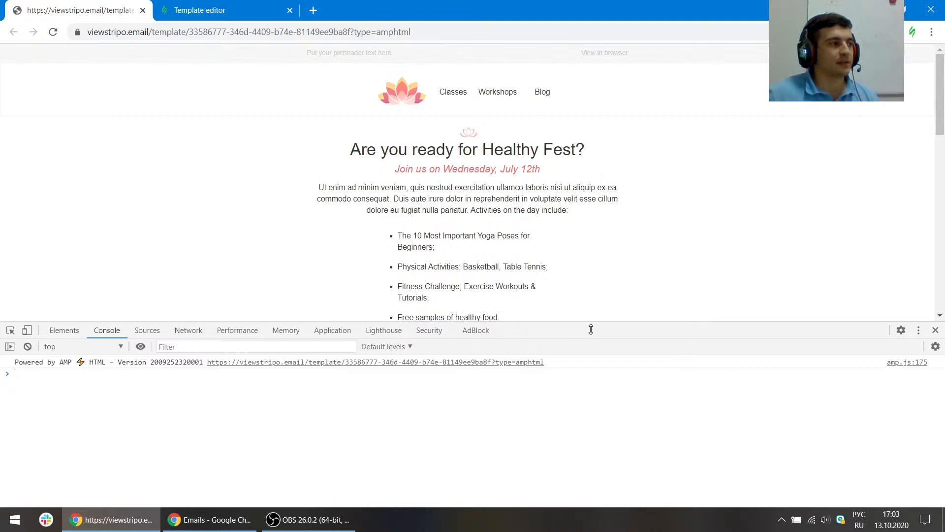
click(11, 333)
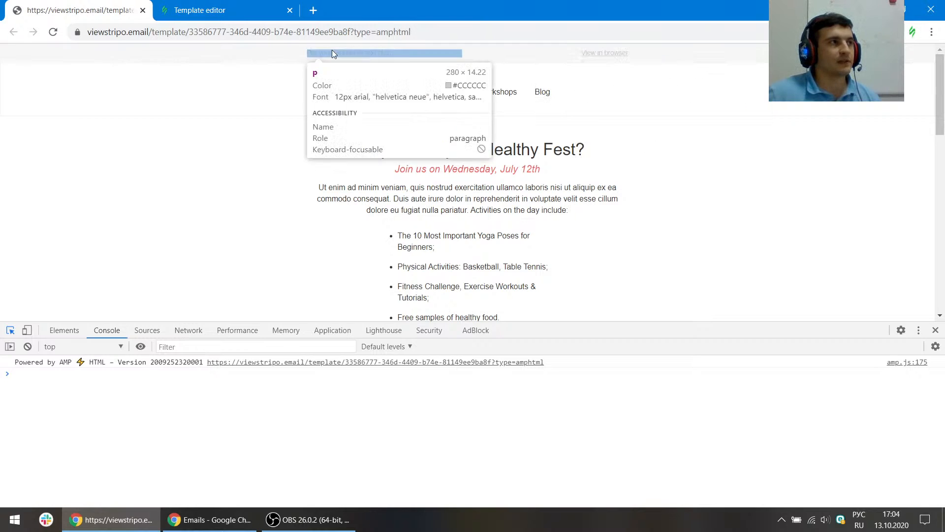
- Set the header stripe's text size to 12 in the email's appearance settings
click(211, 10)
click(78, 94)
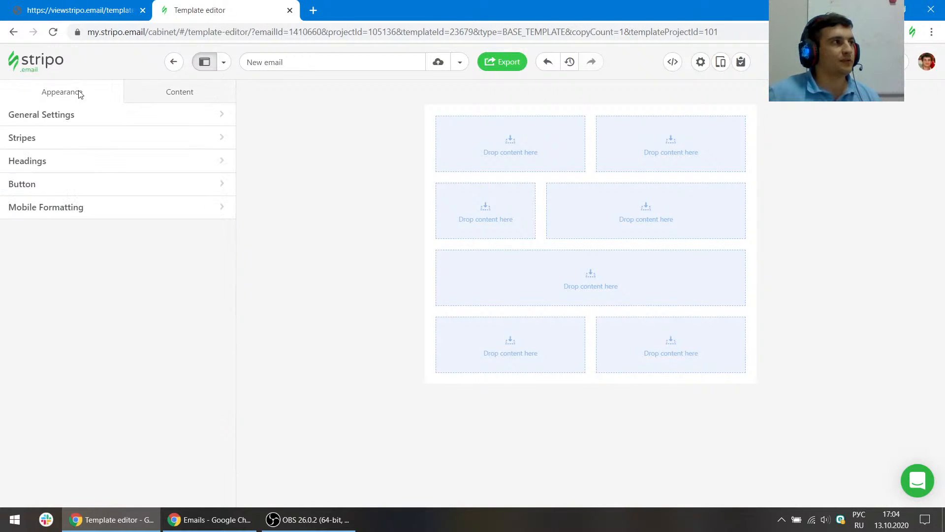
click(41, 451)
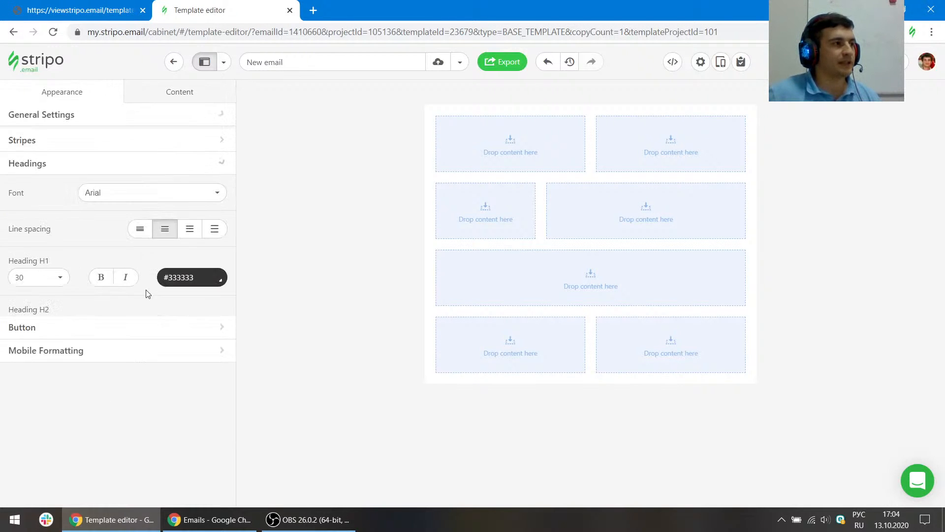
click(25, 141)
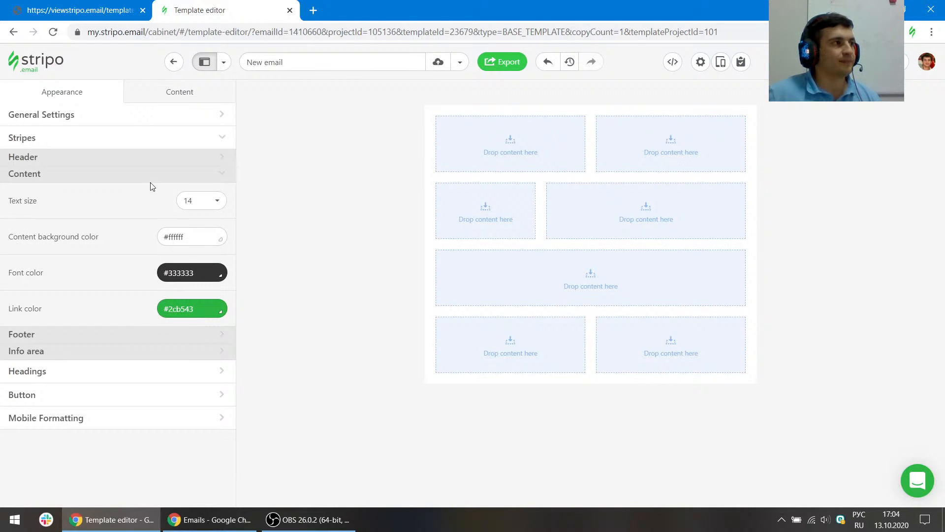
click(74, 160)
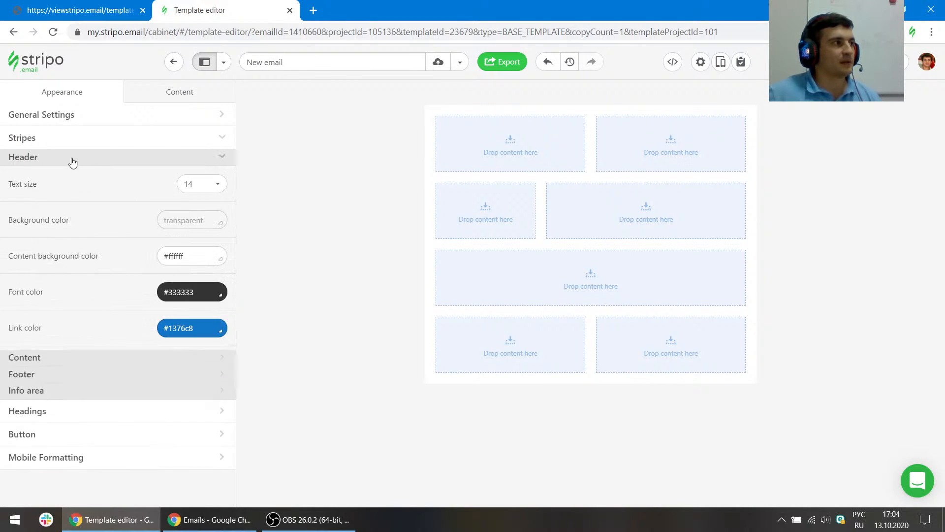
click(205, 188)
click(197, 294)
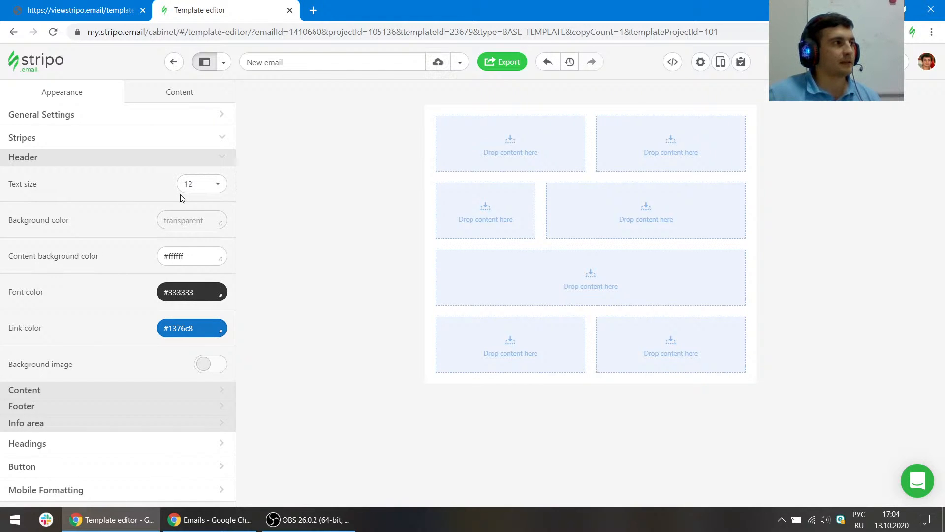
- Inspect the View in browser link in the reference template's preheader
click(73, 9)
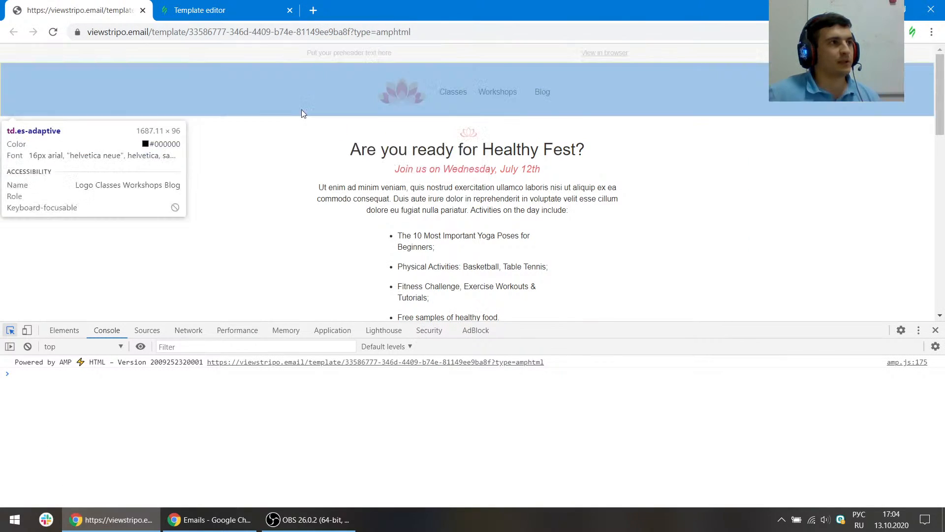
click(617, 51)
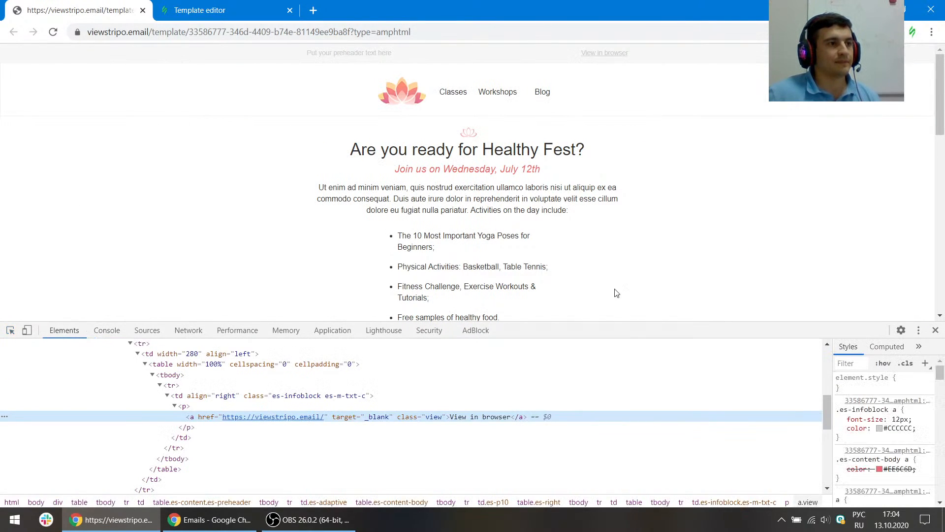
- Set the header font color to #cccccc, copied from the reference template's preheader style
click(903, 426)
key(ctrl+Tab)
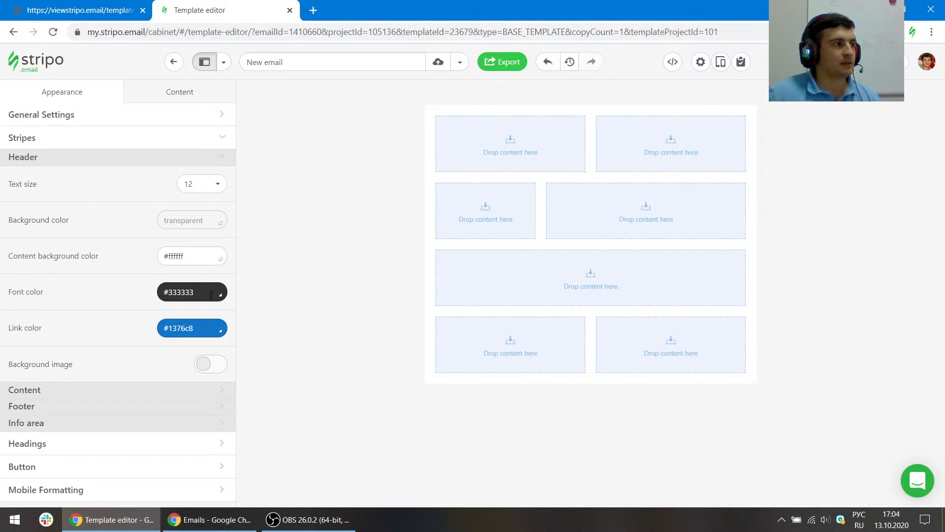
drag(207, 294, 89, 276)
text(#cccccc)
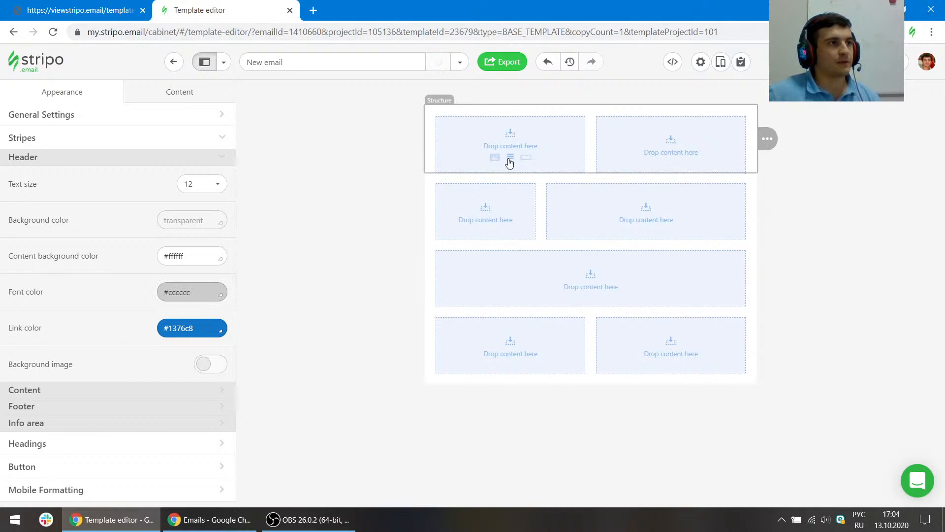
- Add a text block to each of the two columns of the header stripe
click(508, 161)
click(655, 155)
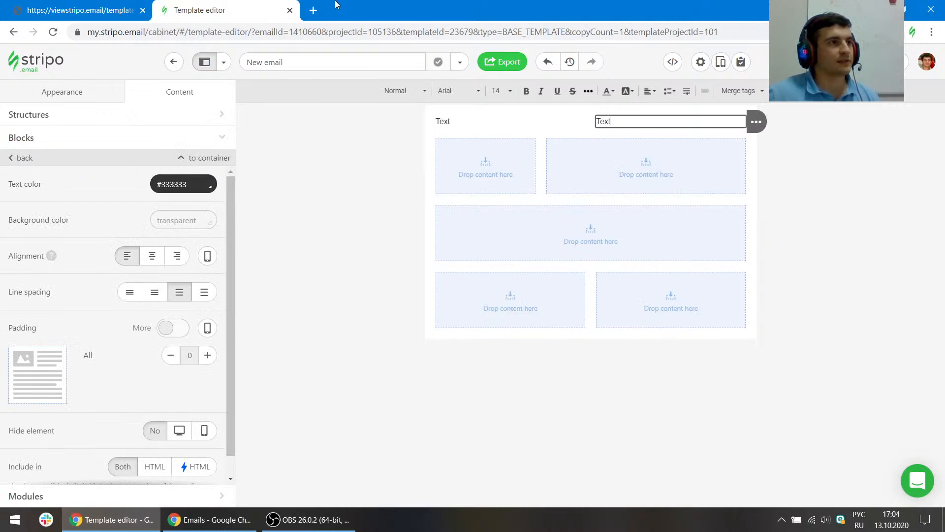
- Replace the first column's text with "Put your preheader text here"
click(101, 6)
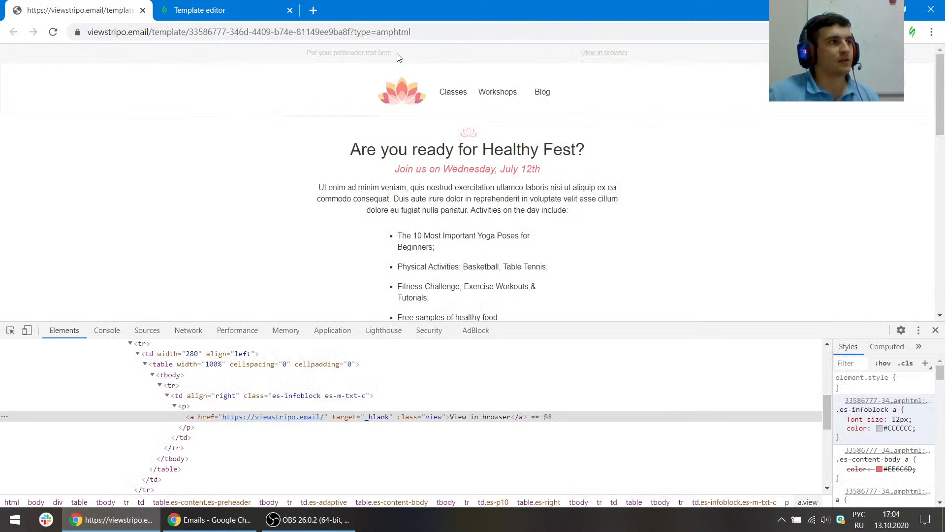
click(207, 10)
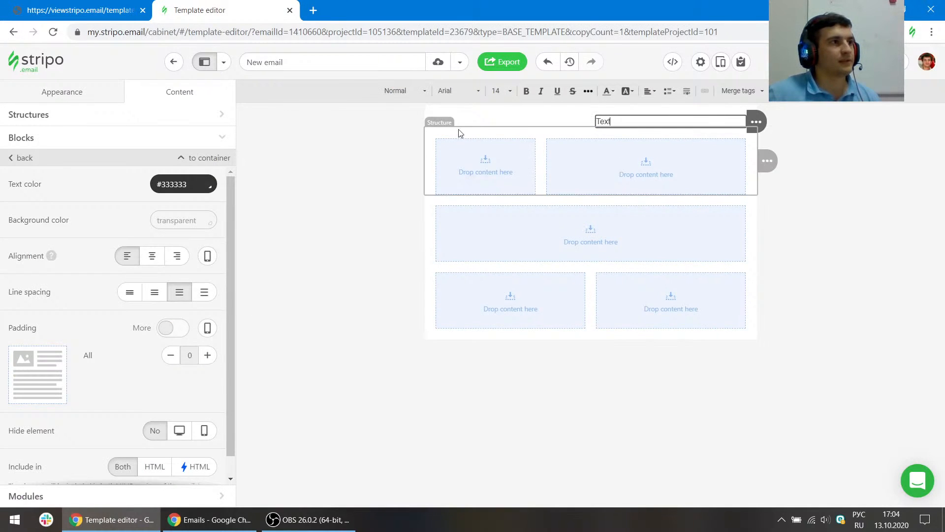
double_click(462, 121)
text(Put your preheader text here)
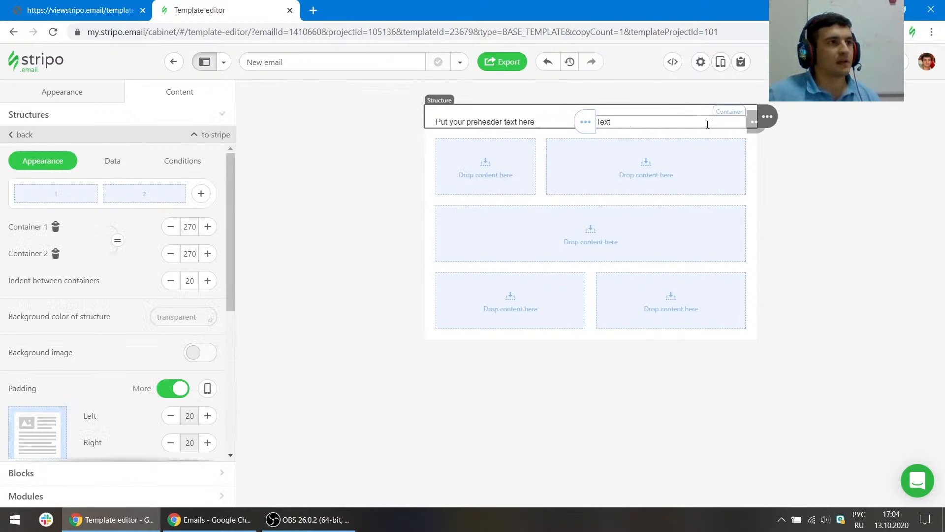
- Copy the "View in browser" link from the reference template and paste it into the second column's text block
double_click(707, 124)
click(102, 10)
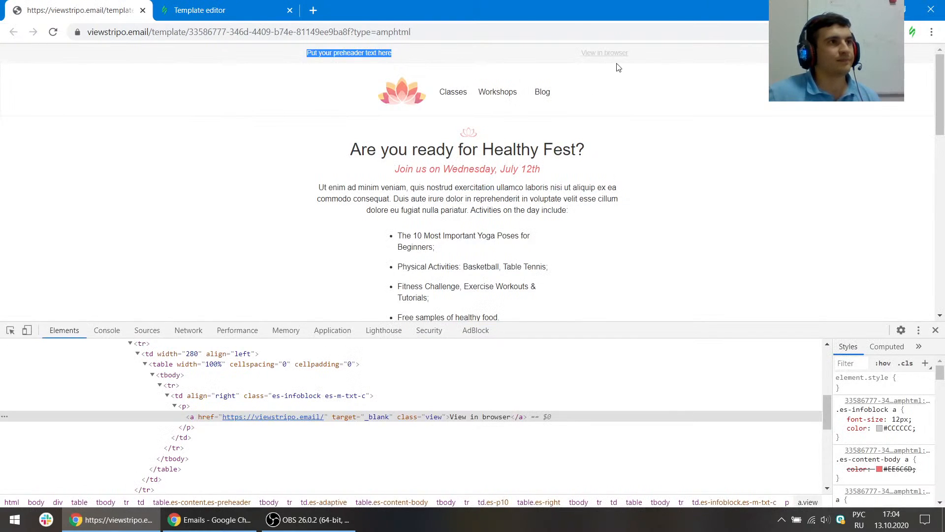
drag(631, 53, 581, 53)
key(ctrl+c)
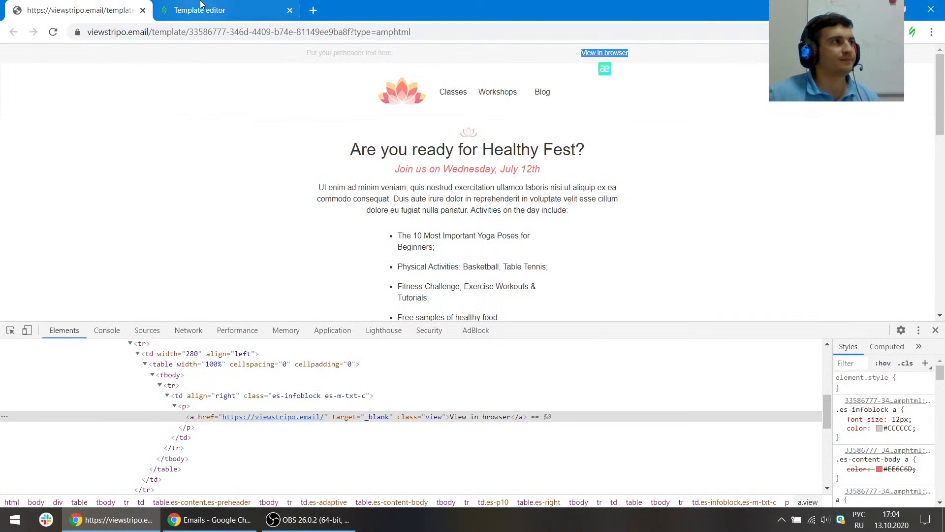
click(201, 7)
key(ctrl+v)
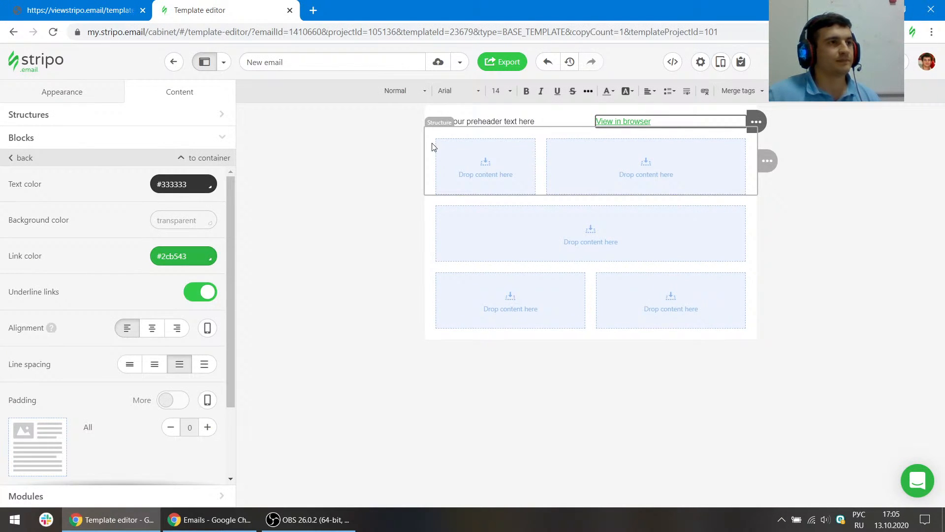
- Right-align the View in browser text in the second column
click(196, 260)
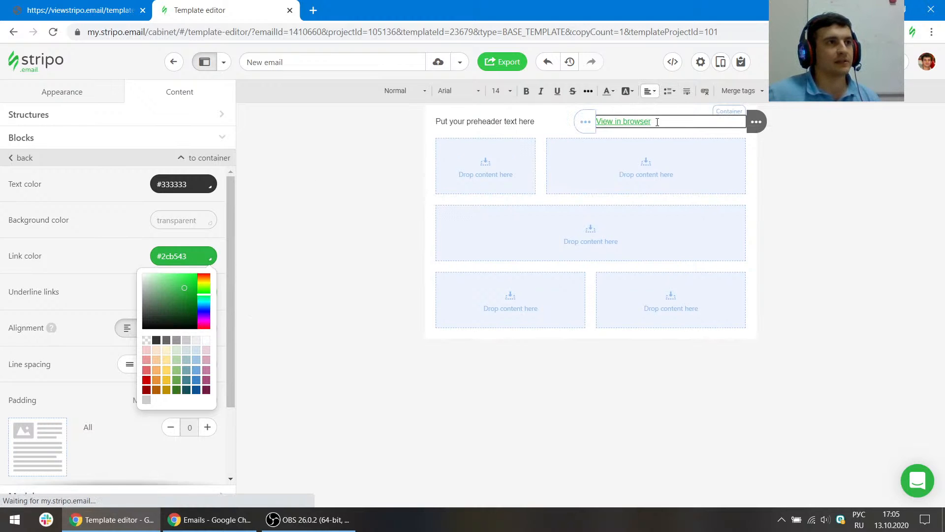
click(649, 91)
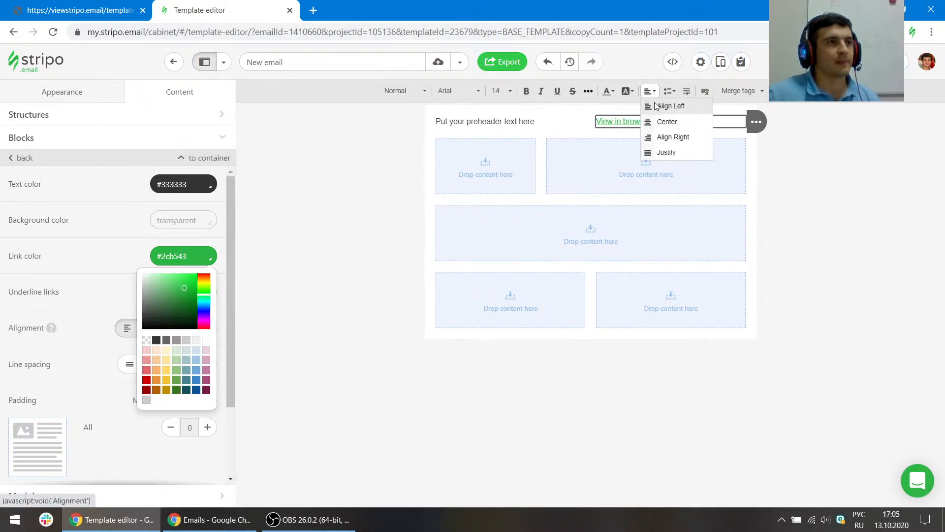
click(657, 137)
- Set the top stripe's email area to Header
click(344, 114)
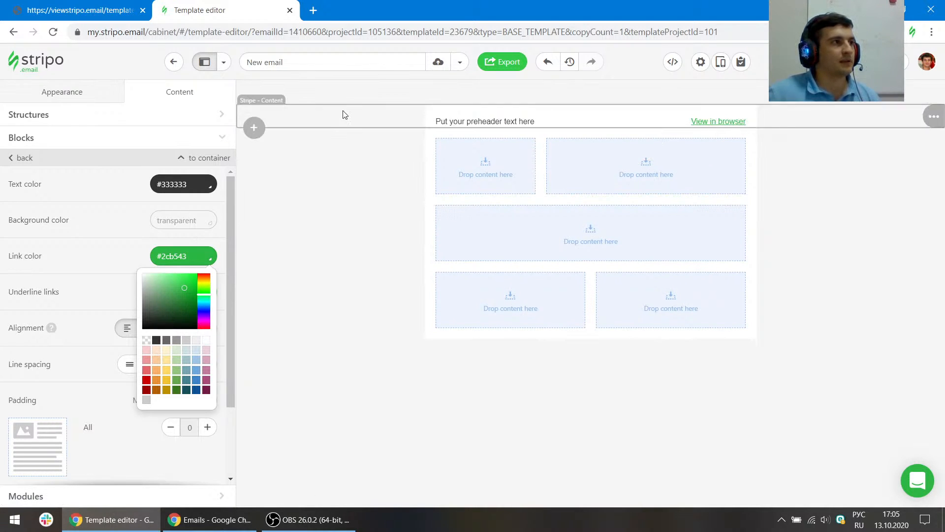
click(184, 192)
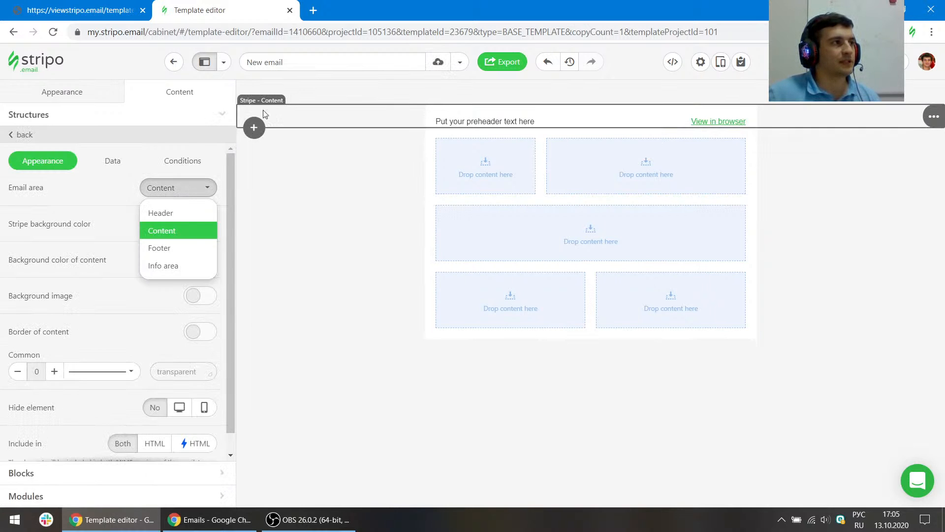
click(183, 214)
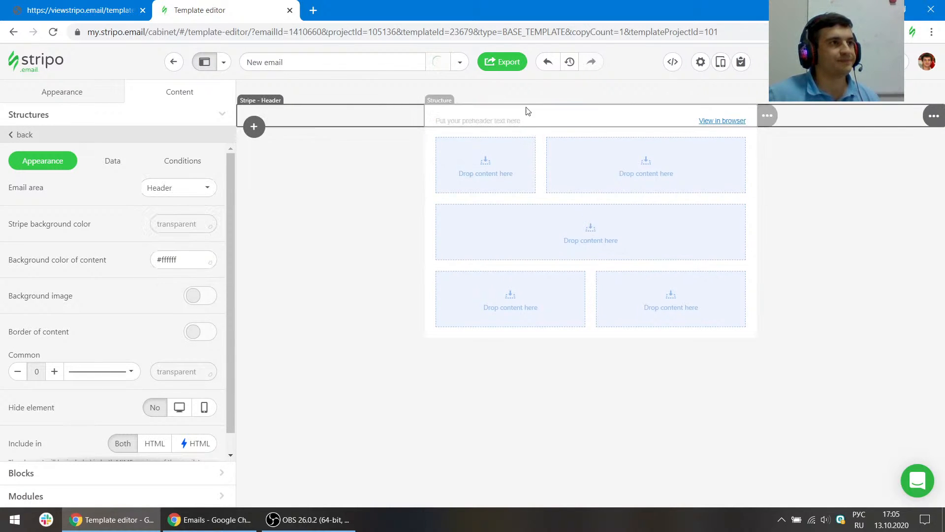
click(711, 121)
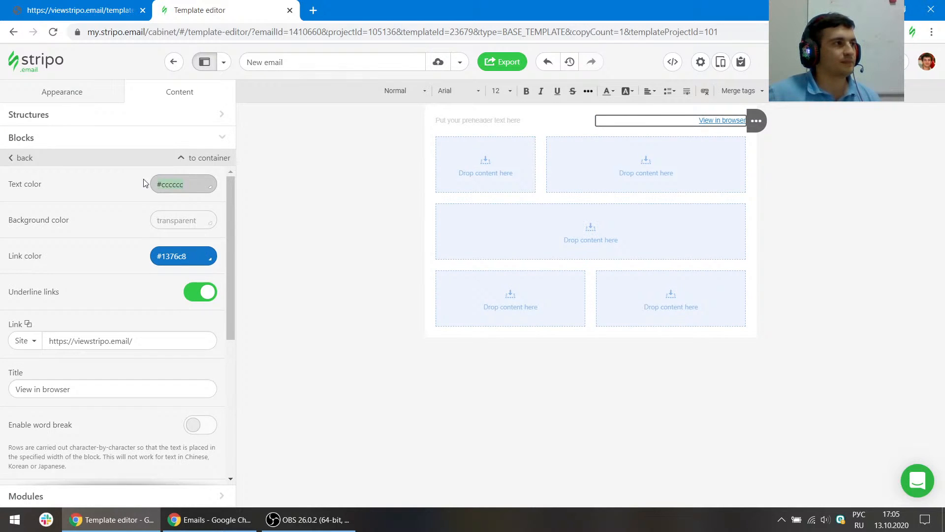
click(190, 258)
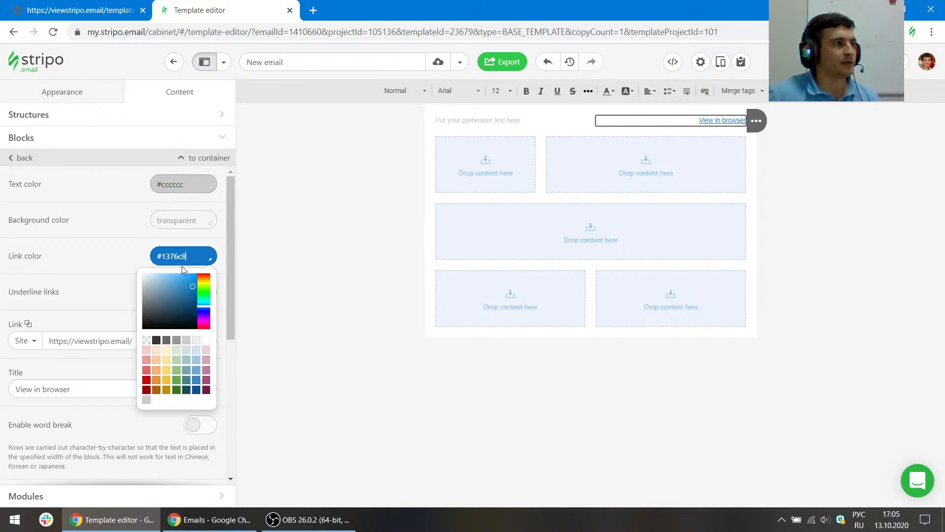
click(350, 222)
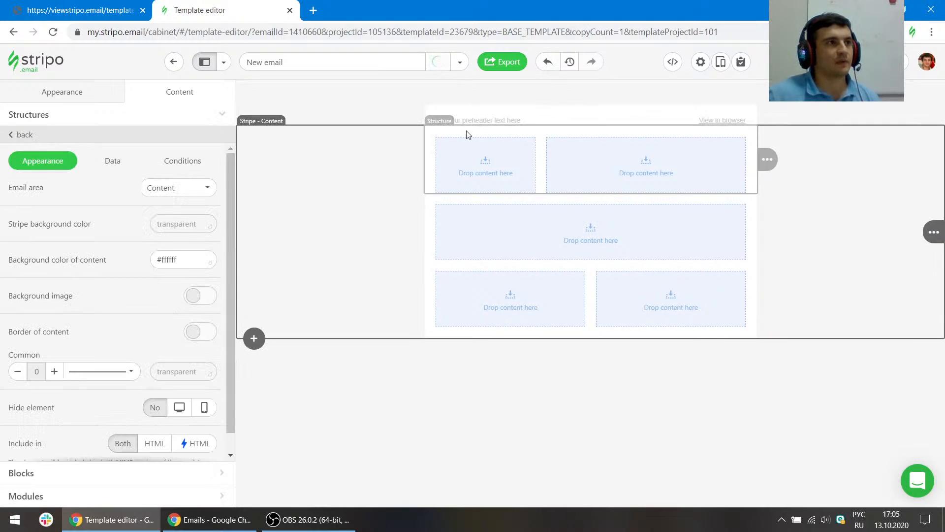
- Set the header stripe's content background color to transparent
click(324, 116)
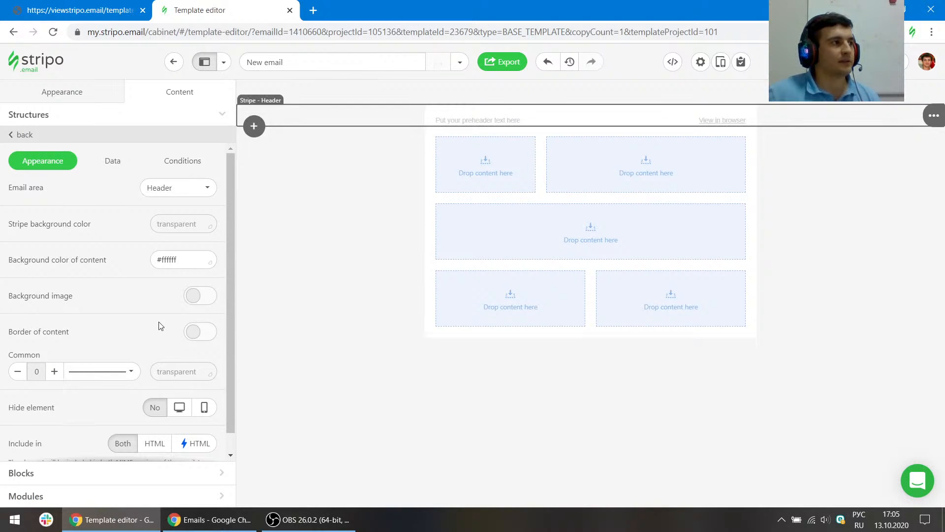
click(187, 259)
click(147, 344)
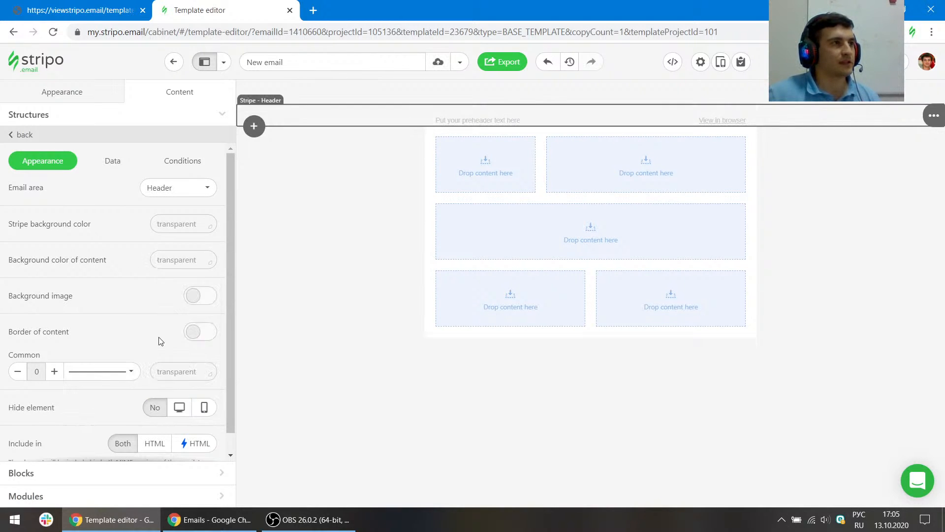
- Inspect the reference preheader cell's padding with the element picker
click(109, 4)
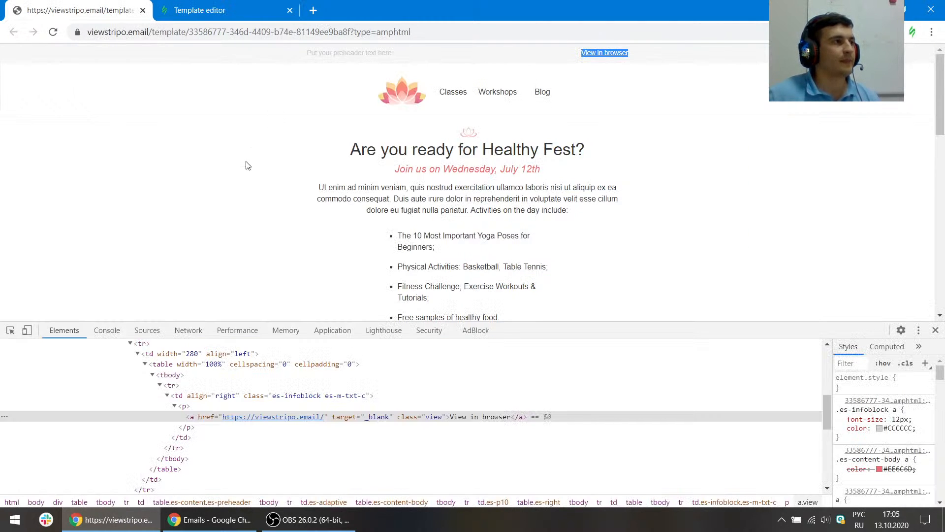
click(11, 330)
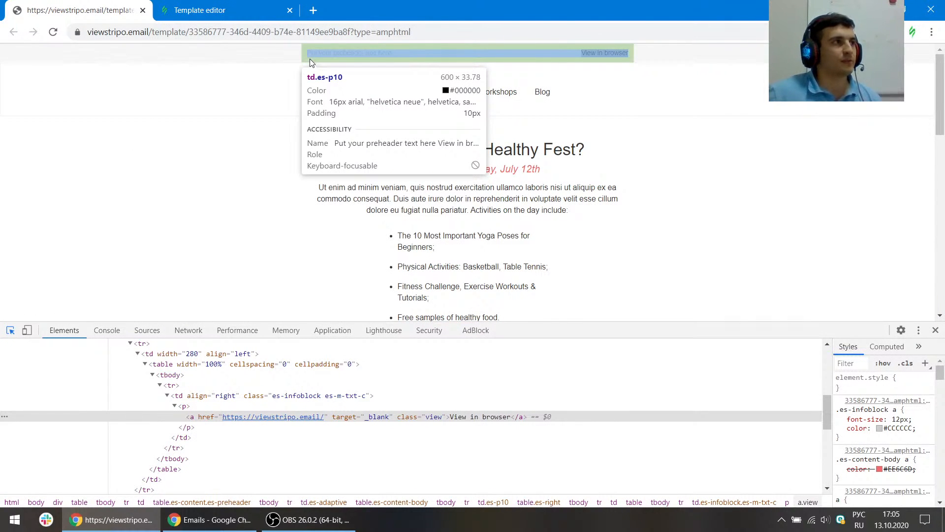
- Set the header structure's padding to 10 on all sides
click(230, 5)
click(440, 114)
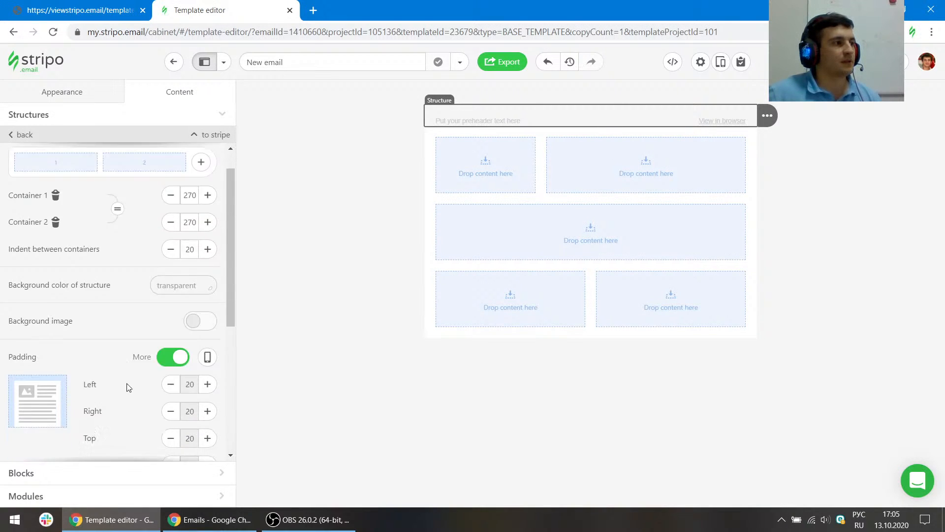
scroll(185, 391, down, 2)
click(173, 265)
click(208, 292)
click(209, 293)
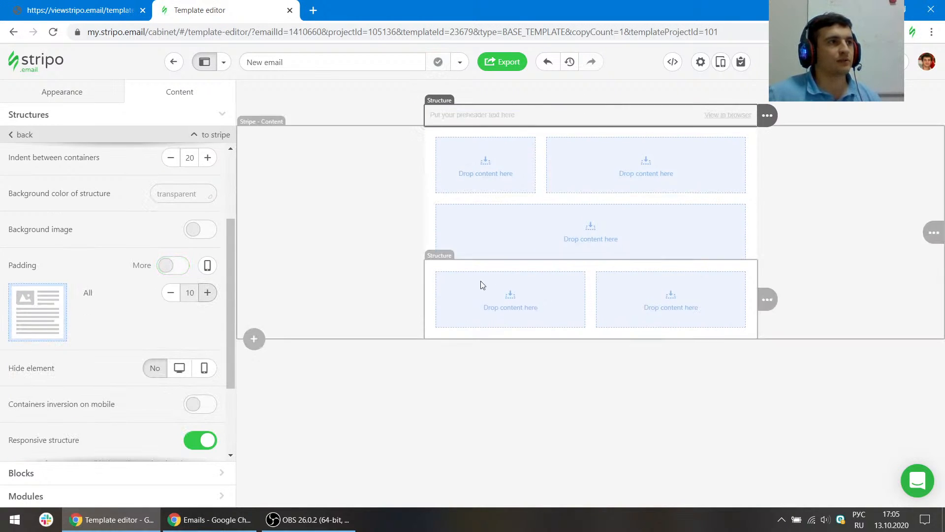
- Add a new two-column stripe below the header and place an image block in its first column
click(119, 3)
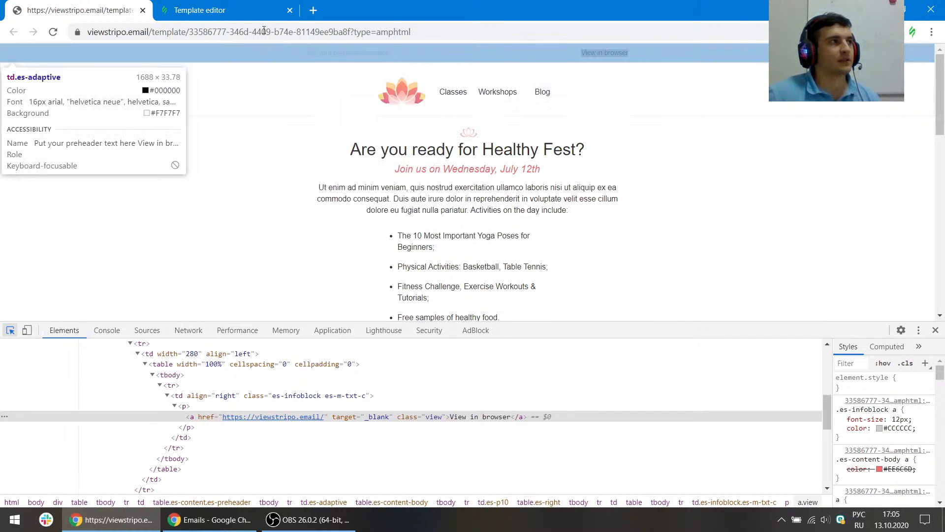
click(199, 10)
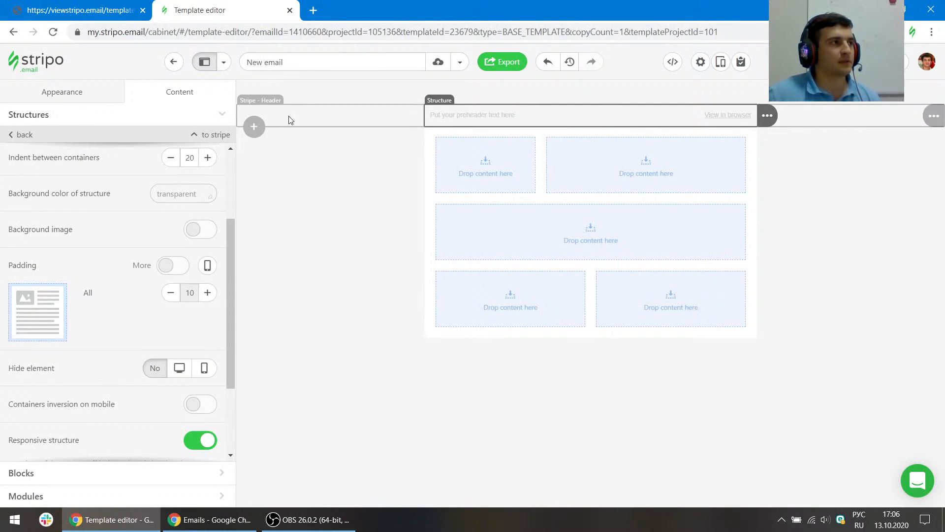
click(254, 126)
click(429, 143)
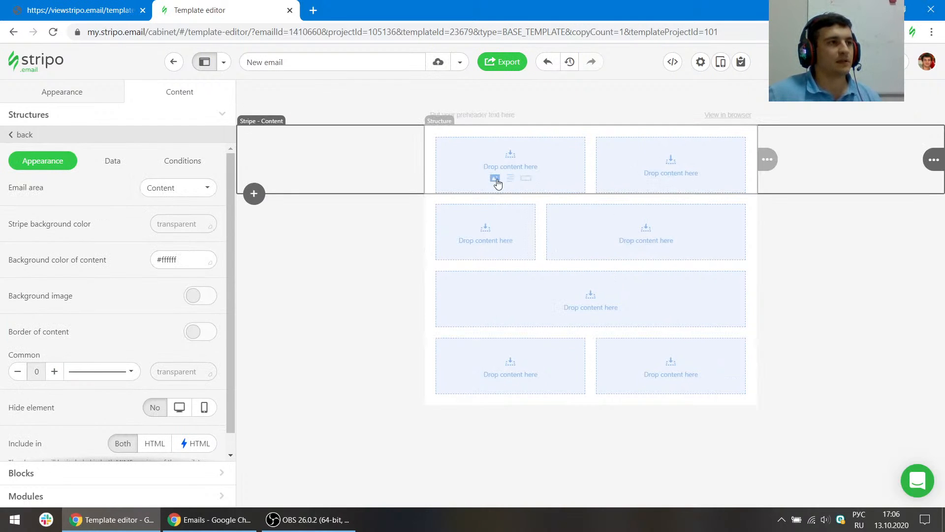
click(496, 178)
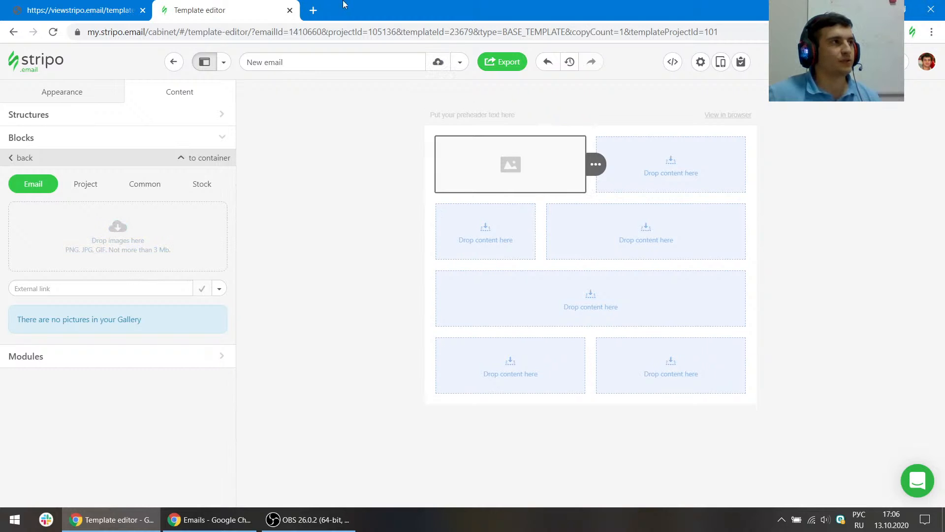
- Add a Menu block to the second column of the new stripe
click(29, 146)
drag(193, 296, 623, 157)
- Inspect the reference logo image and copy its source URL
click(32, 10)
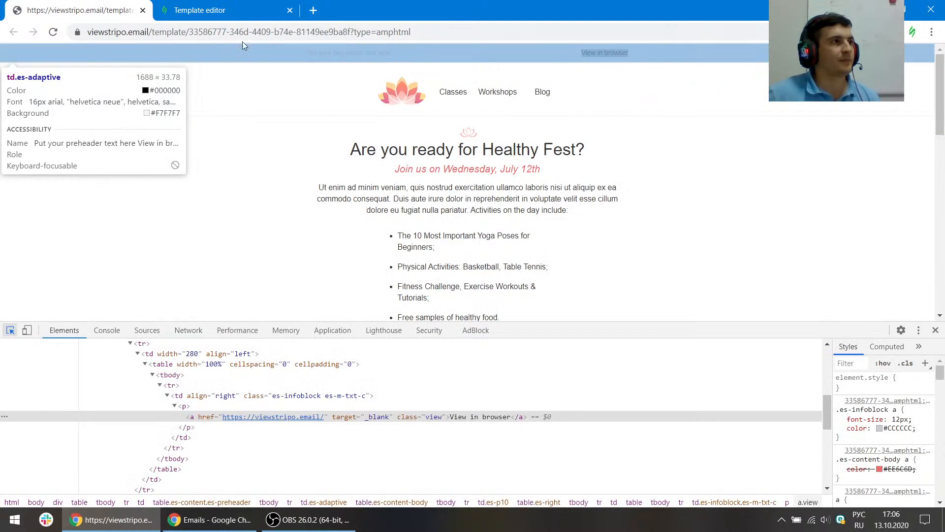
click(409, 90)
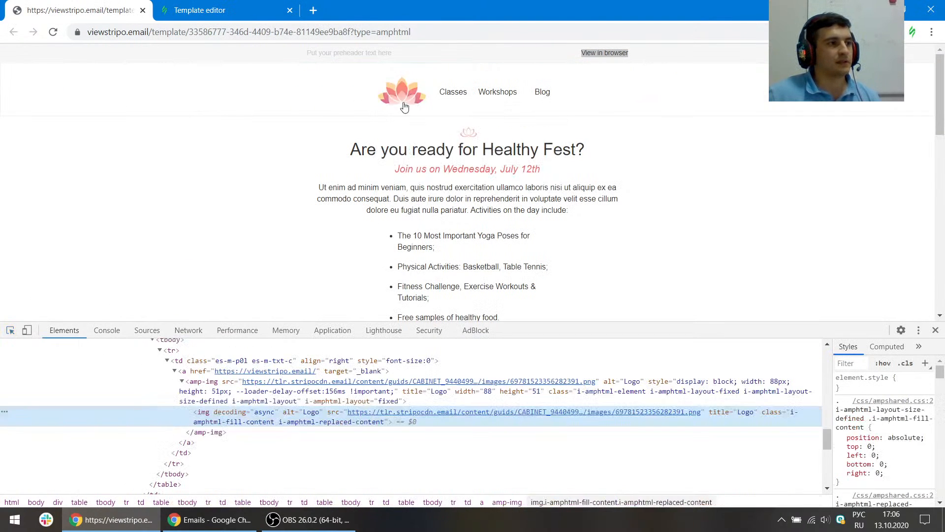
double_click(434, 414)
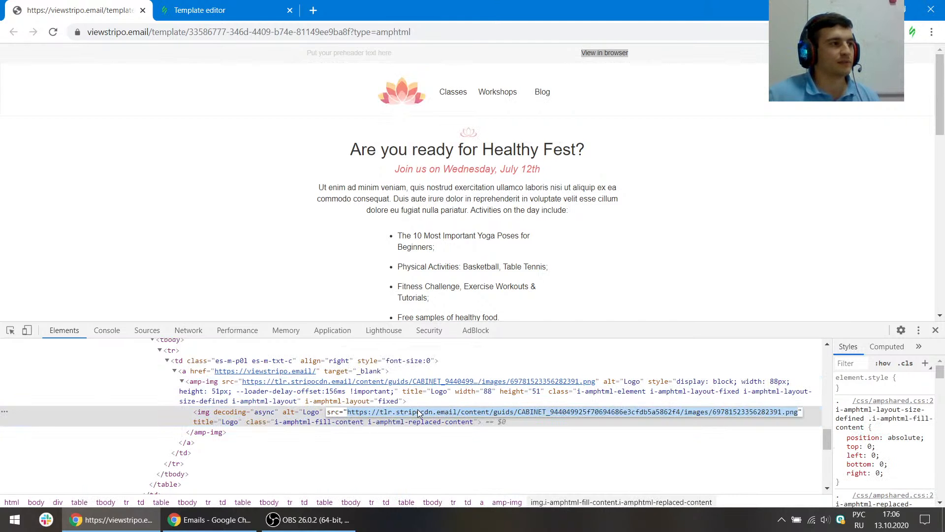
- Set the image block's source to the logo URL as an external link
click(223, 9)
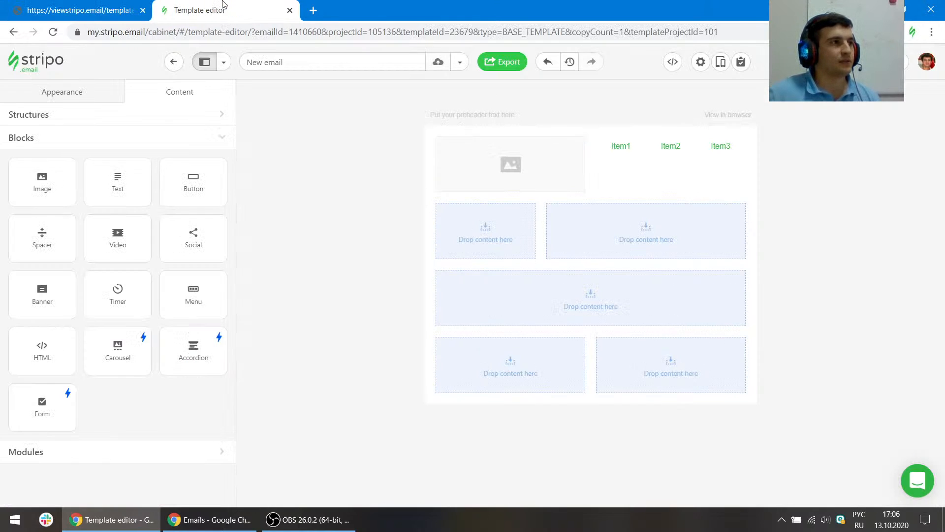
click(458, 162)
click(76, 288)
key(ctrl+v)
click(219, 288)
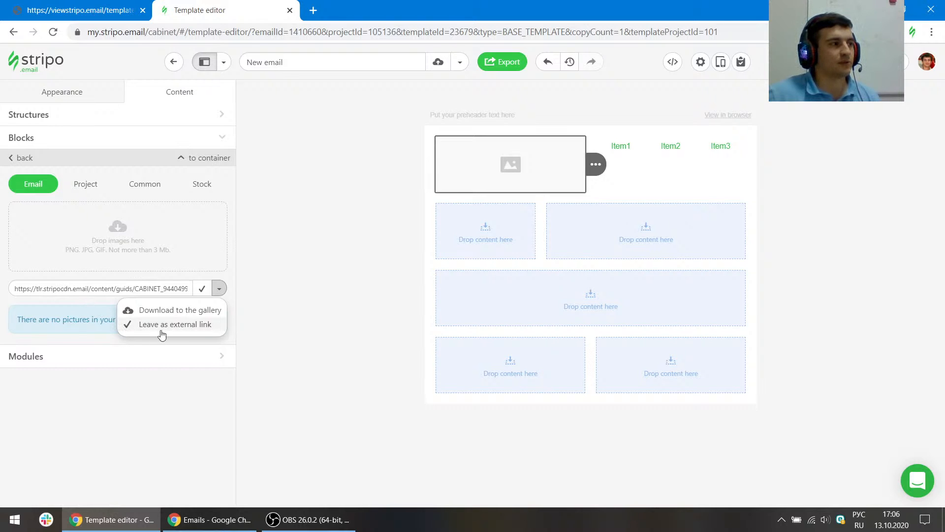
click(191, 326)
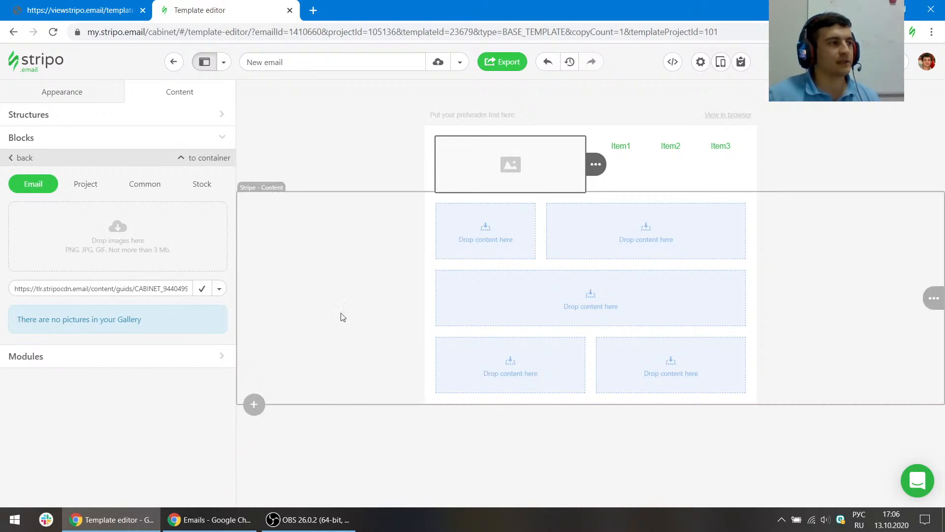
click(202, 291)
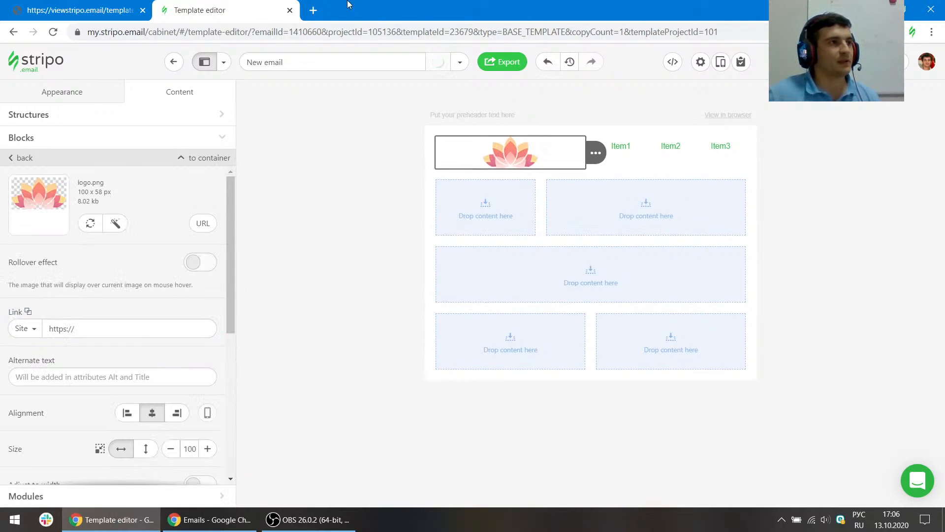
click(91, 5)
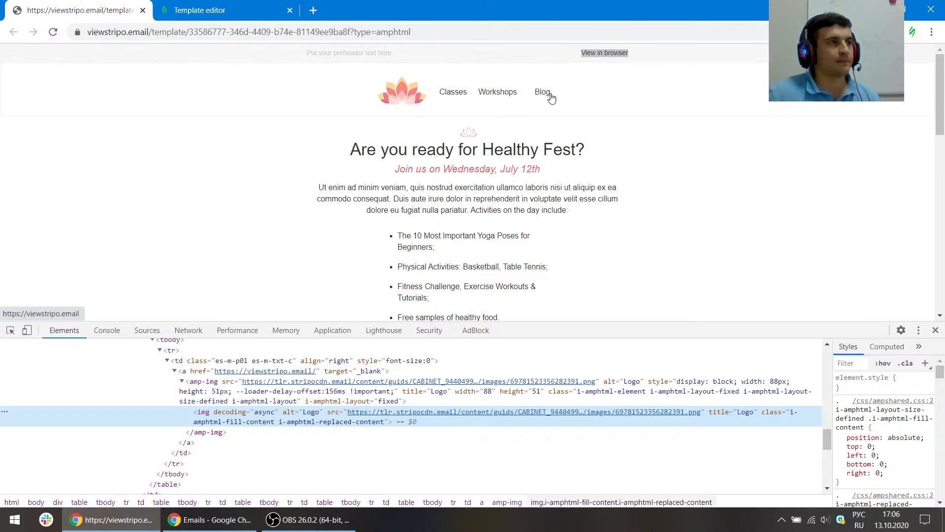
- Select the menu block and rename its first item to "Classes"
click(251, 4)
click(689, 150)
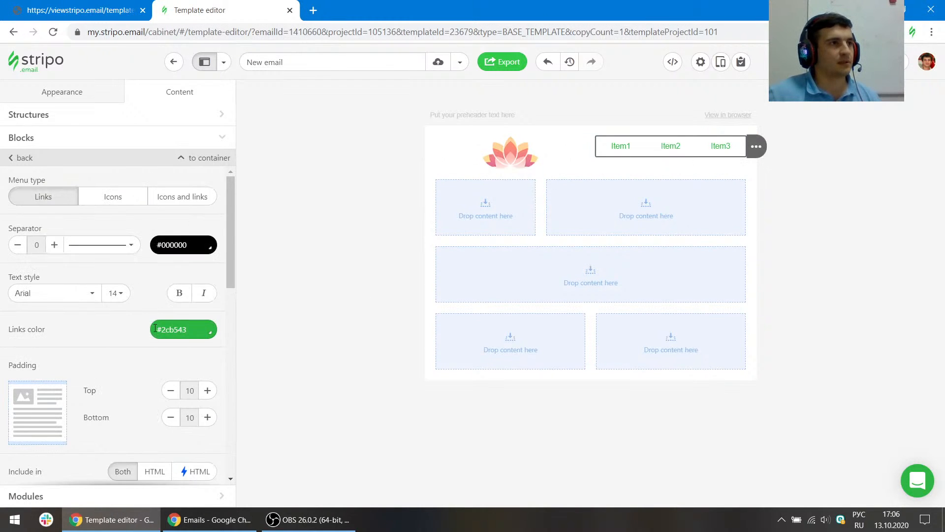
scroll(118, 350, down, 6)
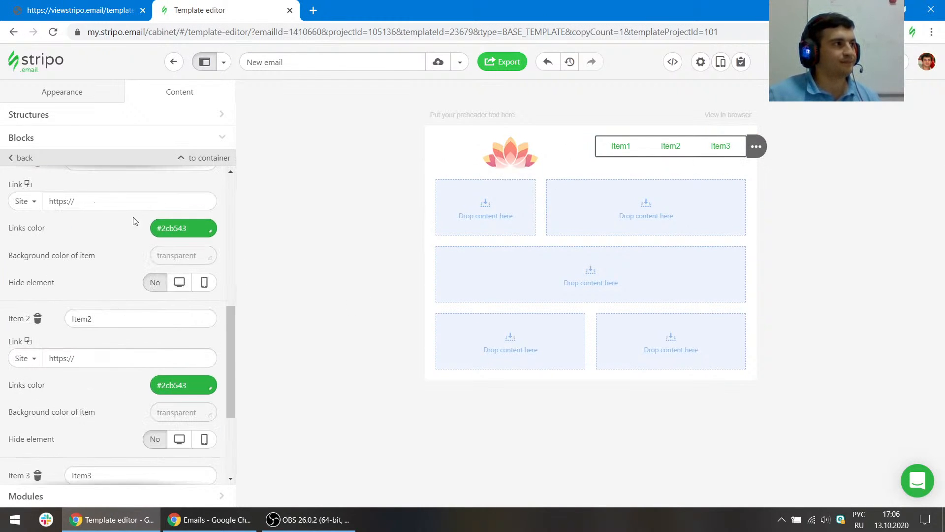
scroll(133, 220, up, 4)
double_click(121, 346)
text(С)
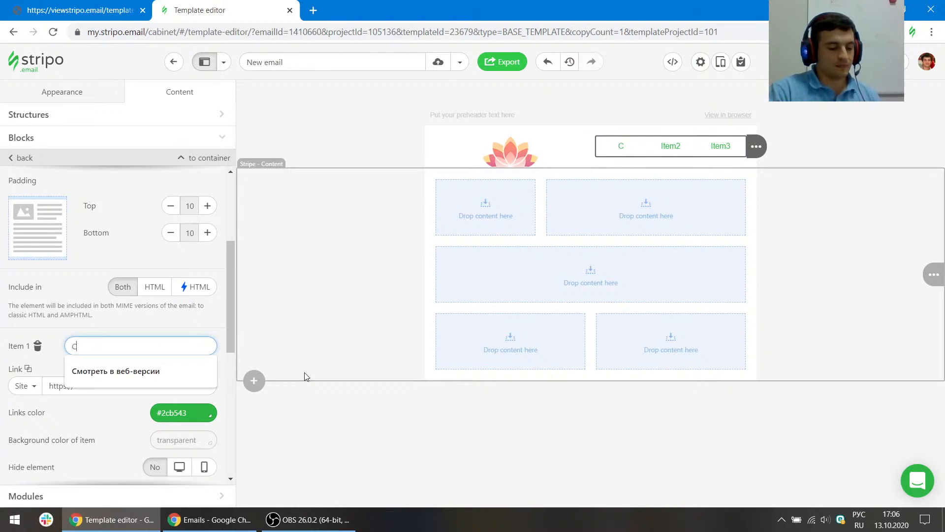
text(щ)
key(BackSpace)
key(BackSpace)
key(alt+shift)
text(C)
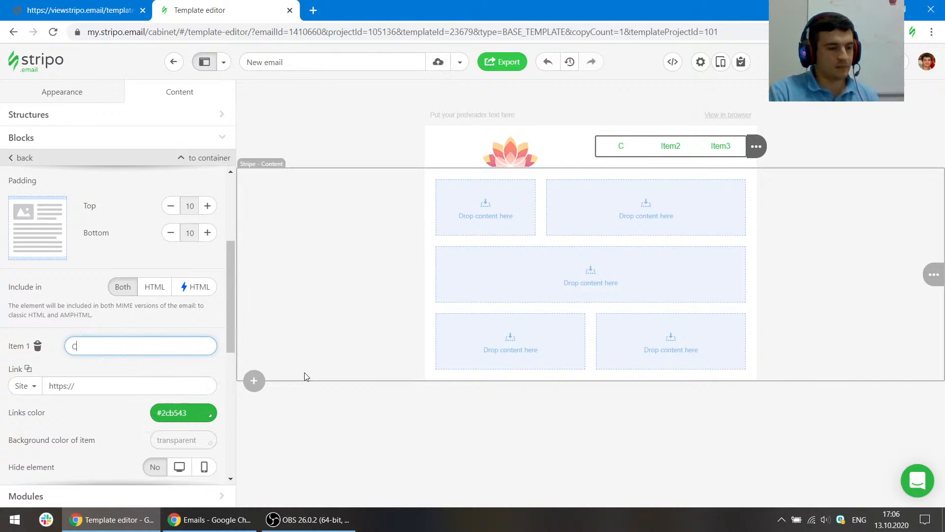
text(lasses)
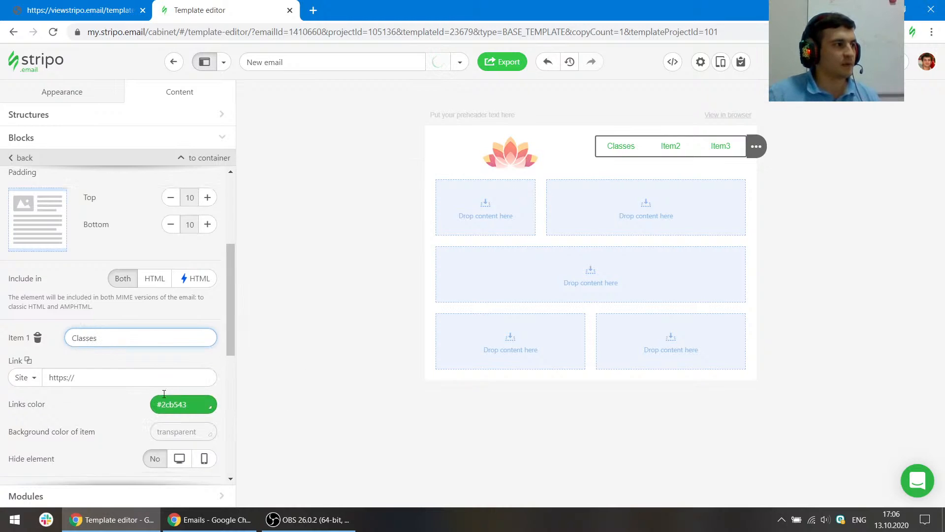
- Rename the second menu item to "Workshops"
scroll(101, 360, down, 4)
double_click(93, 320)
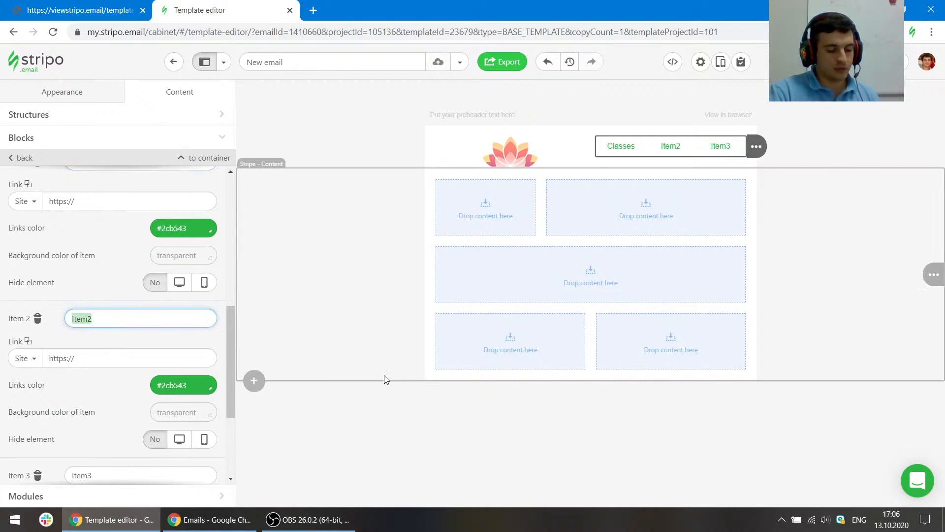
text(workshops)
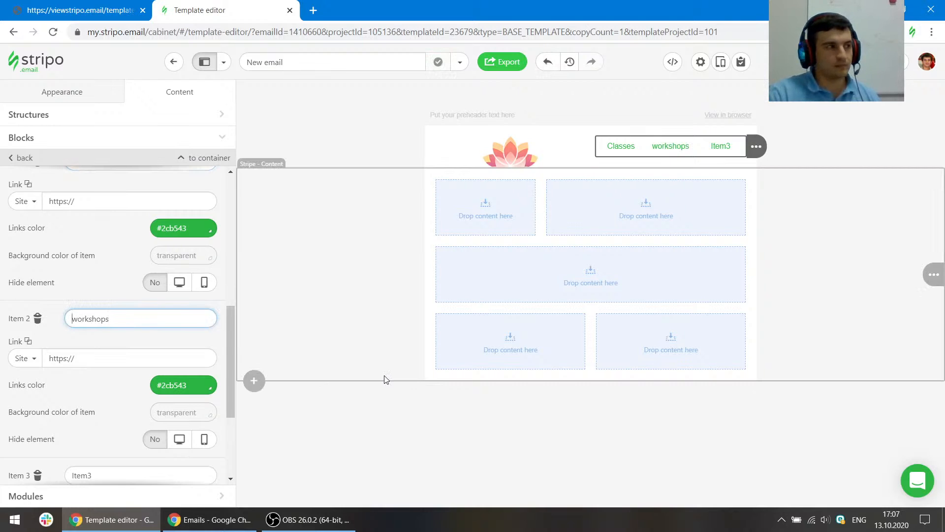
key(Delete)
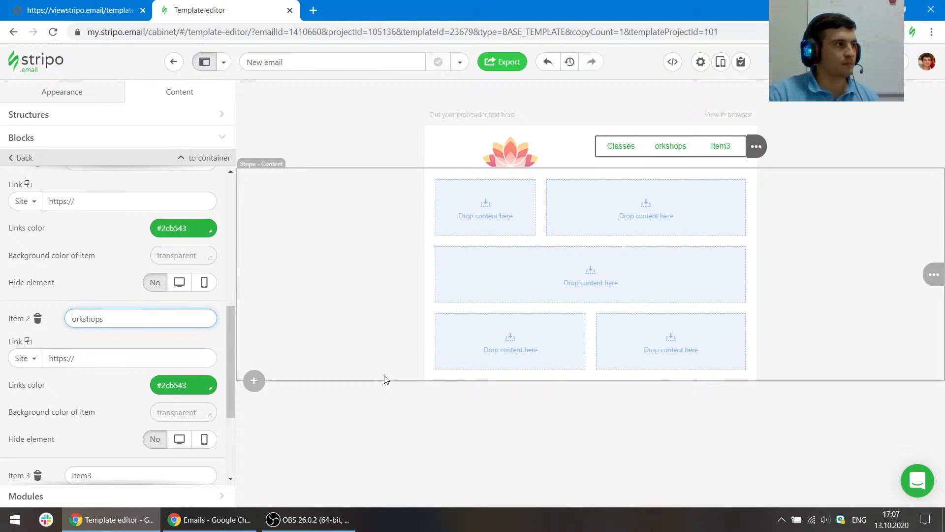
text(W)
- Rename the third menu item to "Blog"
scroll(105, 447, down, 1)
scroll(105, 447, down, 3)
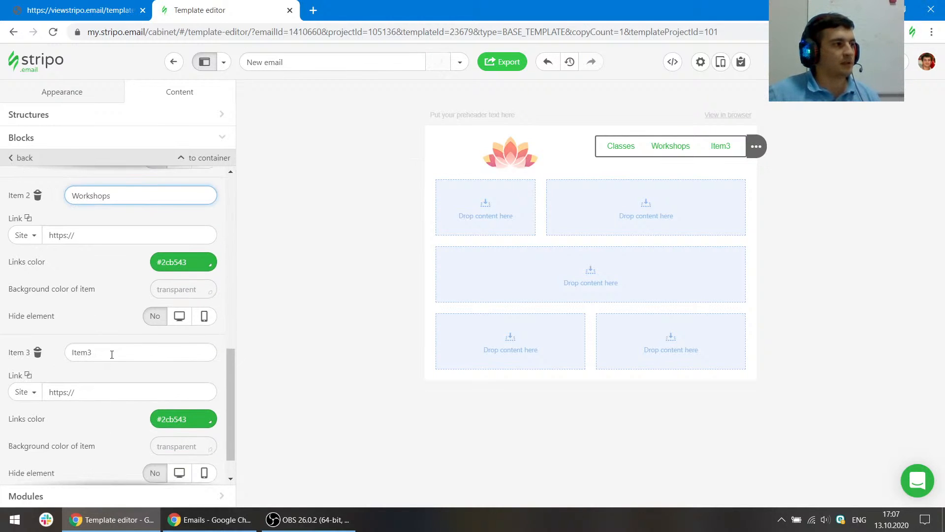
drag(96, 353, 64, 354)
text(blog)
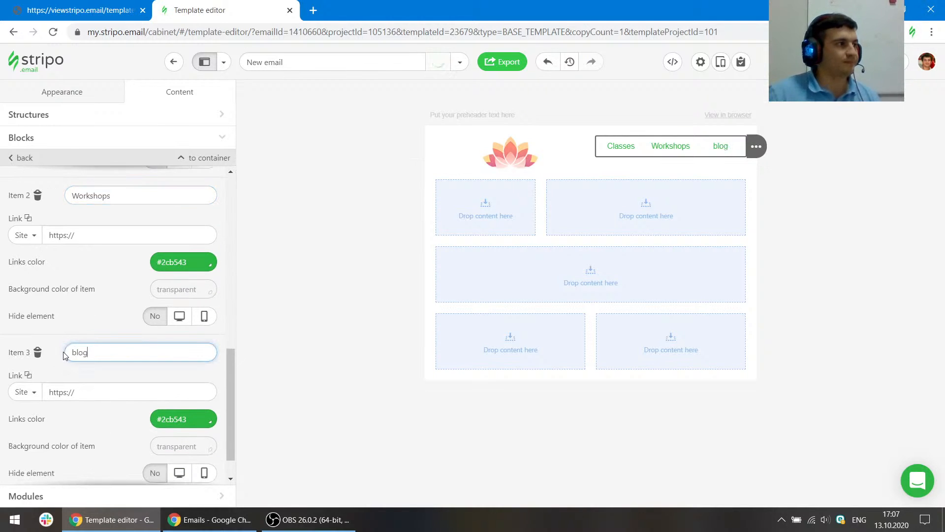
key(Home)
key(Delete)
text(B)
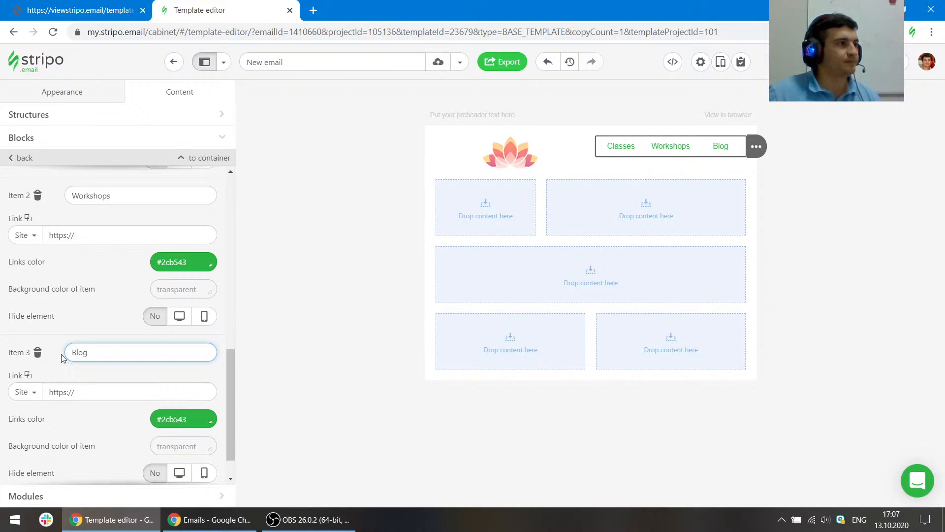
- Compare with the reference and set the menu links colour to #333333
scroll(61, 354, up, 10)
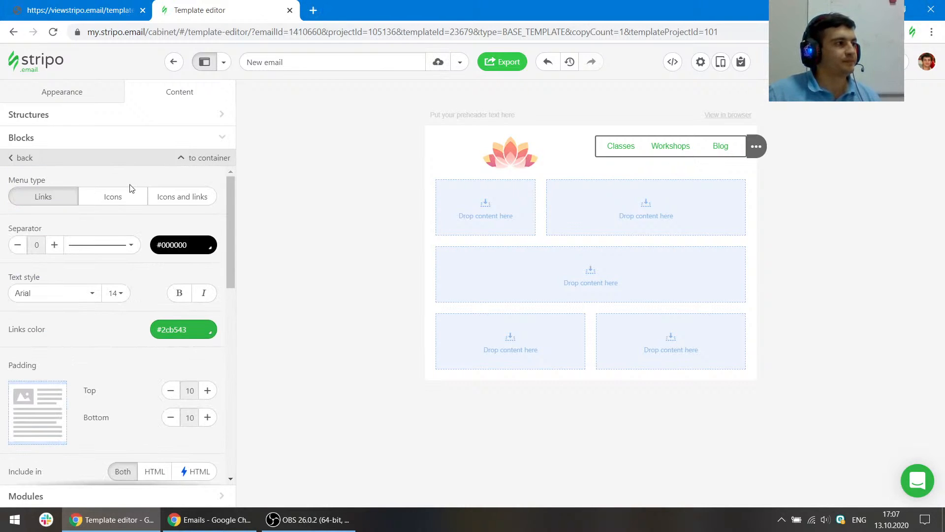
click(109, 9)
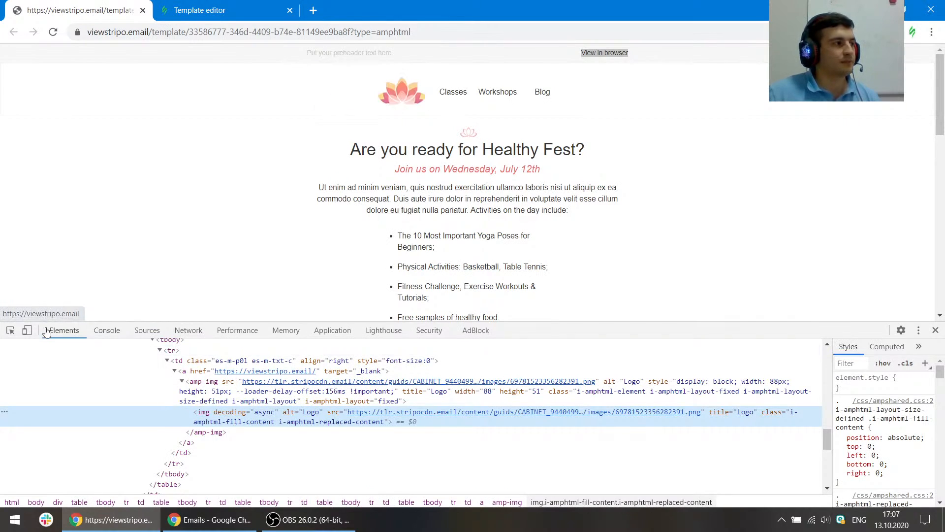
click(200, 9)
click(203, 331)
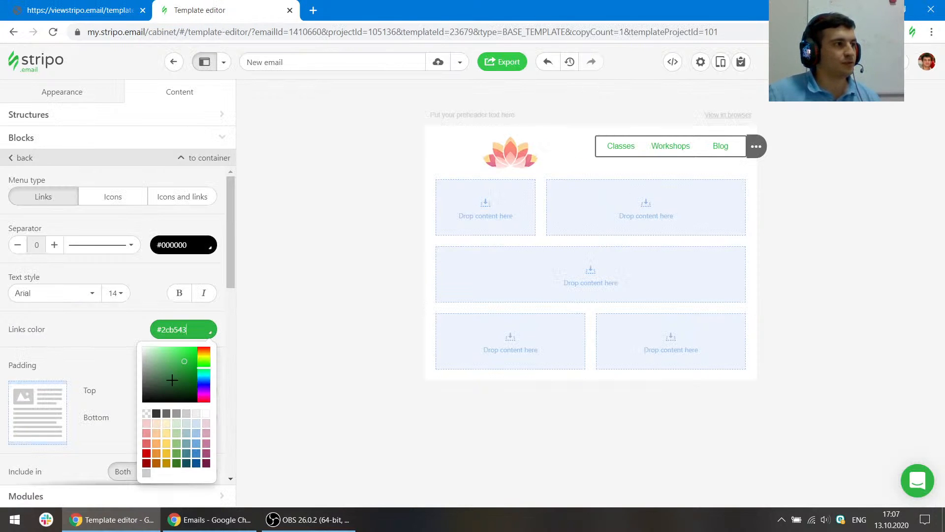
click(157, 413)
scroll(167, 354, down, 10)
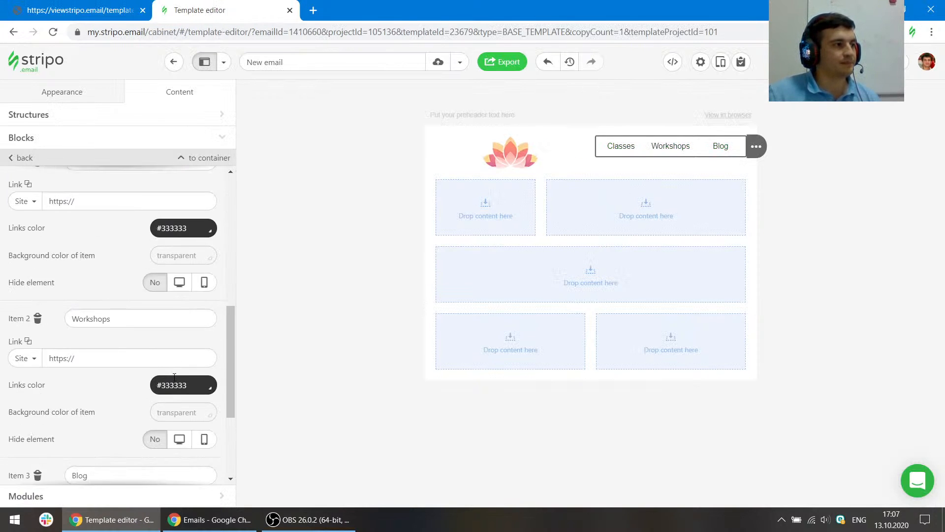
scroll(174, 377, down, 3)
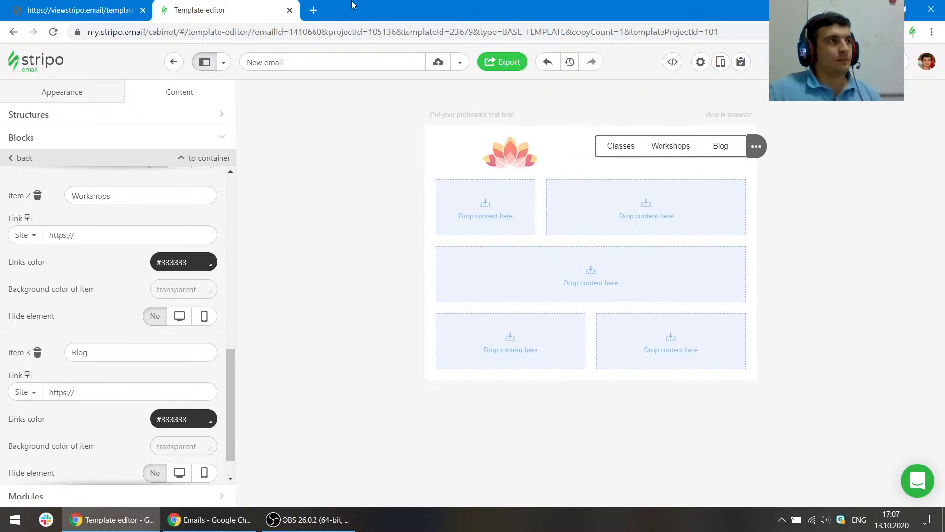
- Set the header stripe's background colour to white #ffffff
click(130, 5)
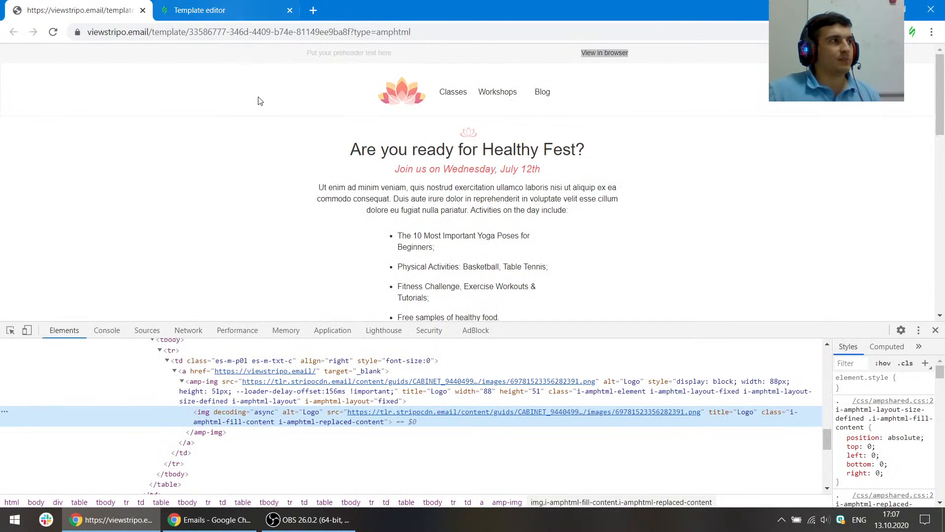
click(247, 5)
click(299, 151)
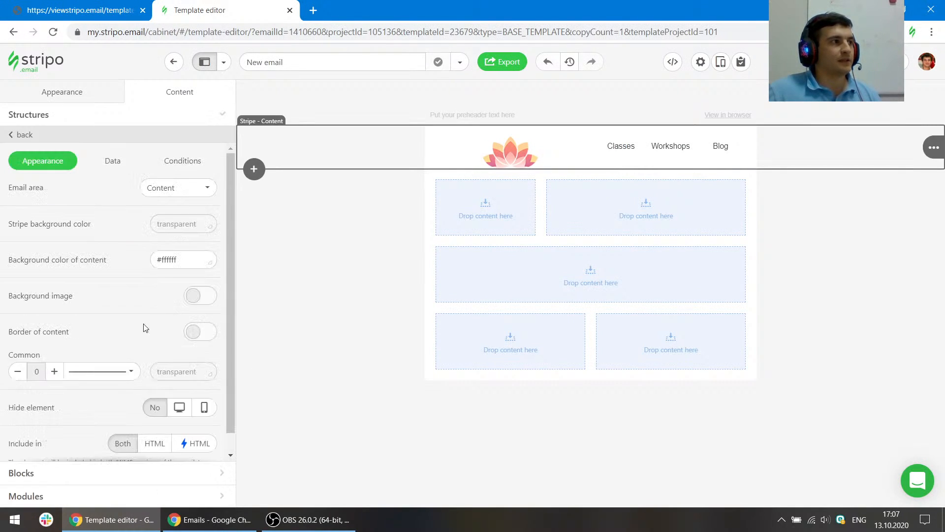
click(175, 225)
click(206, 309)
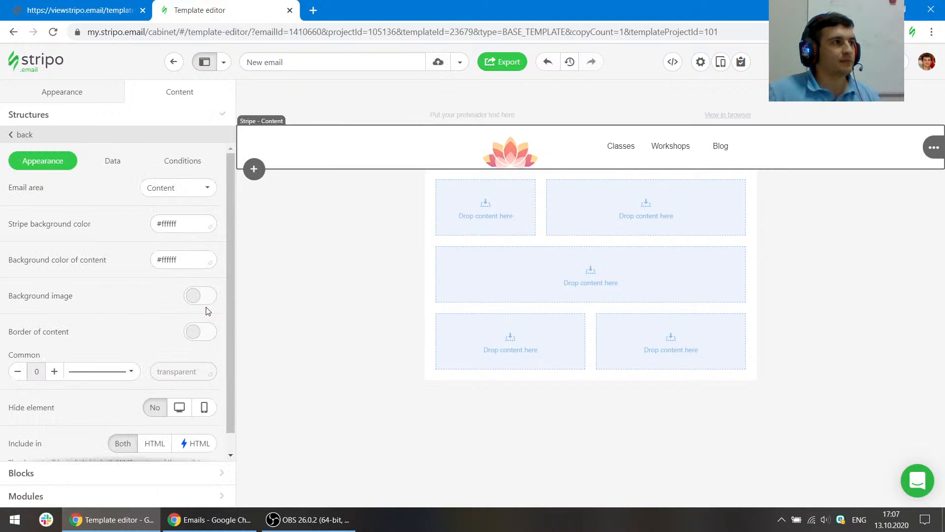
- Set the content stripe's background colour to white #ffffff as well
click(308, 217)
click(184, 224)
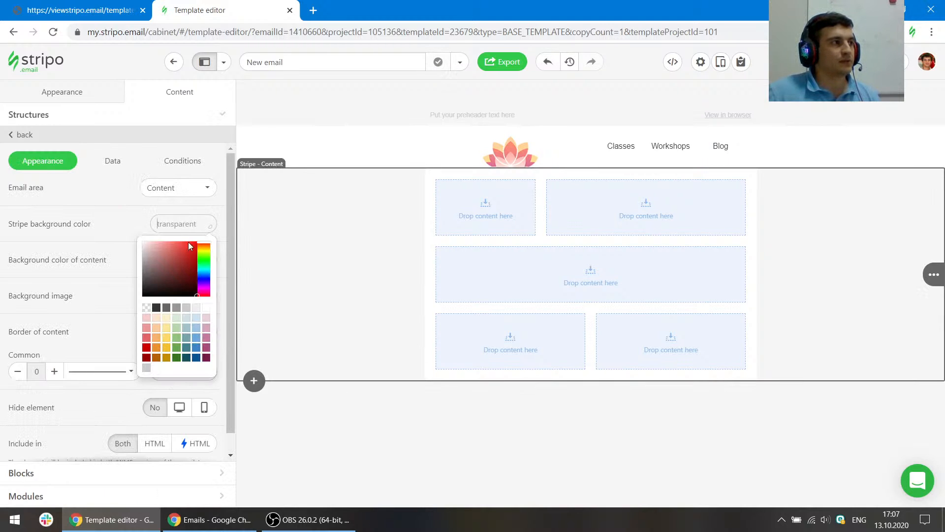
click(205, 308)
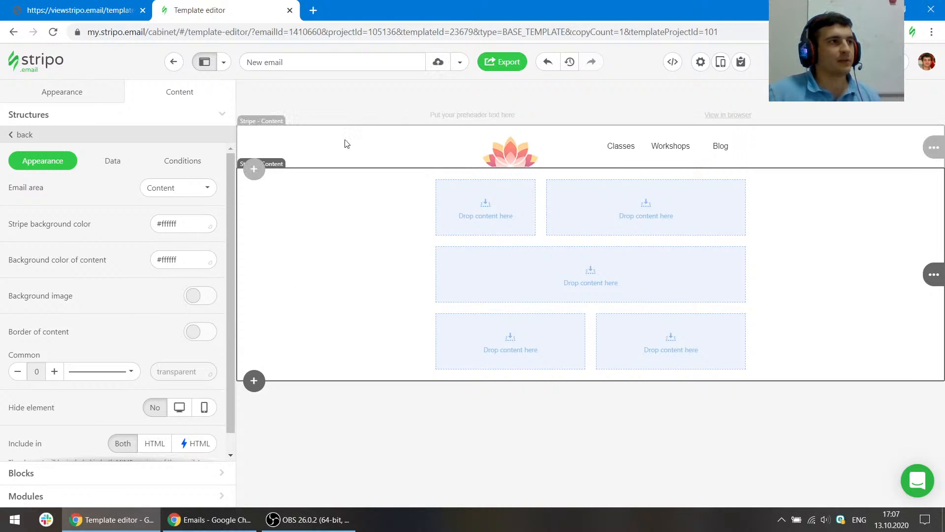
- Set the header structure's top padding to 25 and bottom padding to 20
click(113, 10)
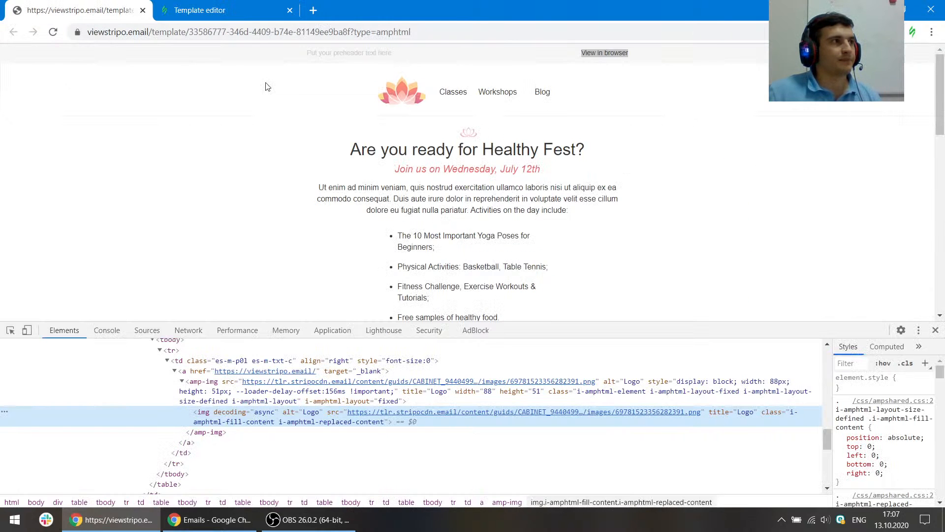
click(10, 330)
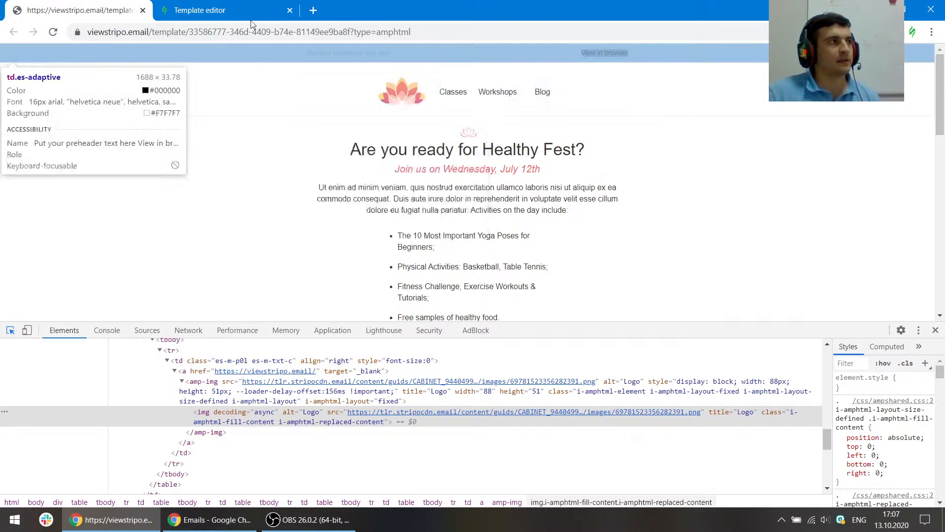
click(246, 12)
click(444, 130)
scroll(207, 271, down, 5)
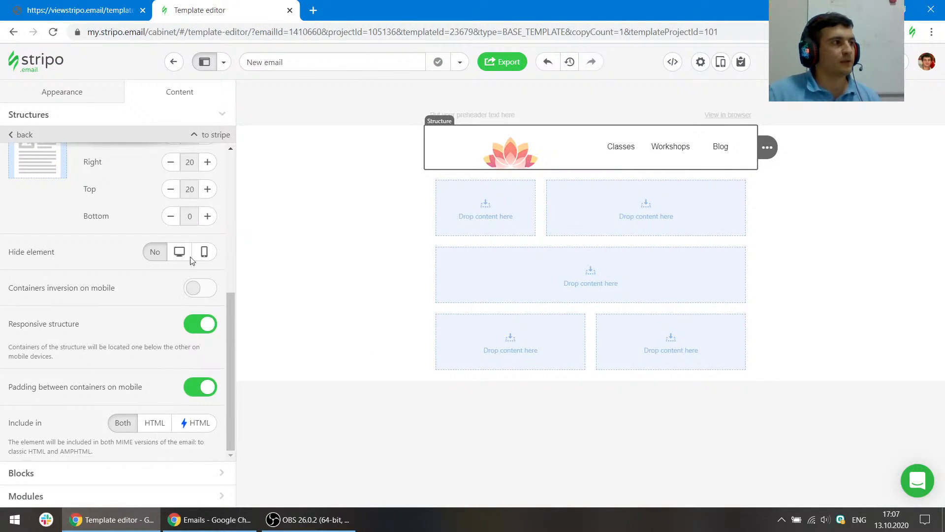
scroll(207, 270, up, 2)
click(207, 312)
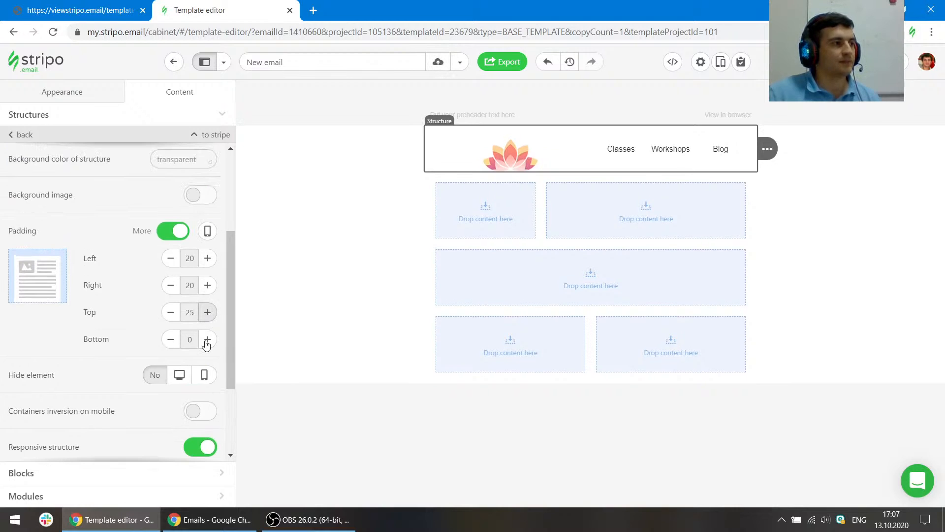
click(207, 339)
click(207, 339)
click(208, 339)
click(207, 339)
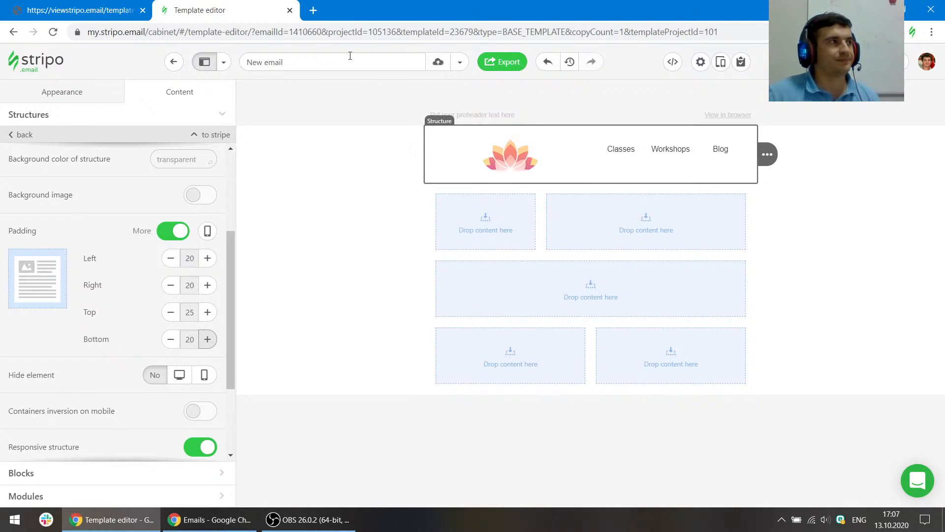
- Check the reference logo's size and set the logo image width to 88 px
click(79, 10)
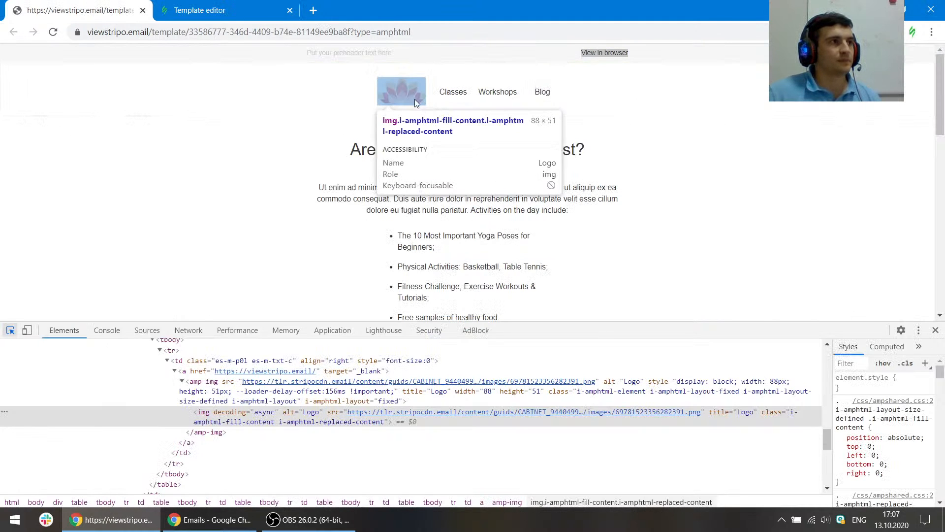
click(414, 98)
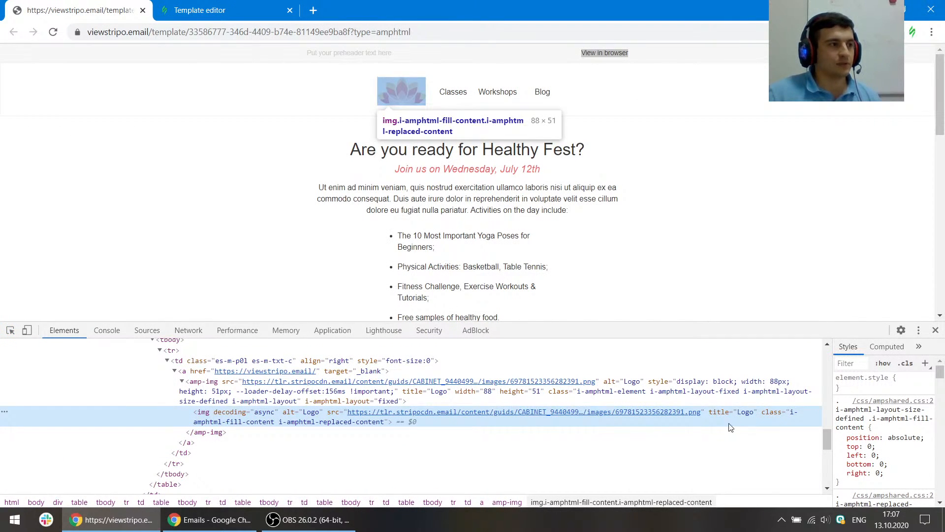
key(ctrl+shift+c)
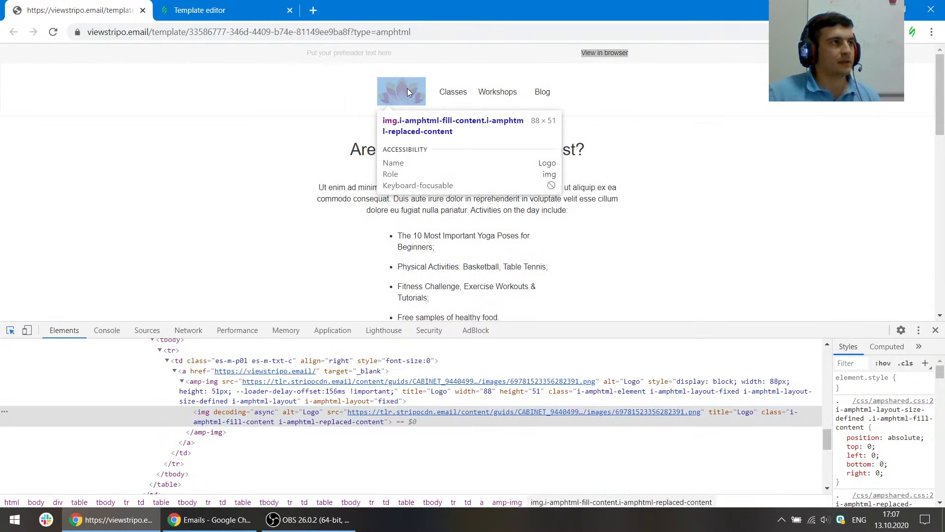
click(207, 10)
scroll(126, 273, up, 4)
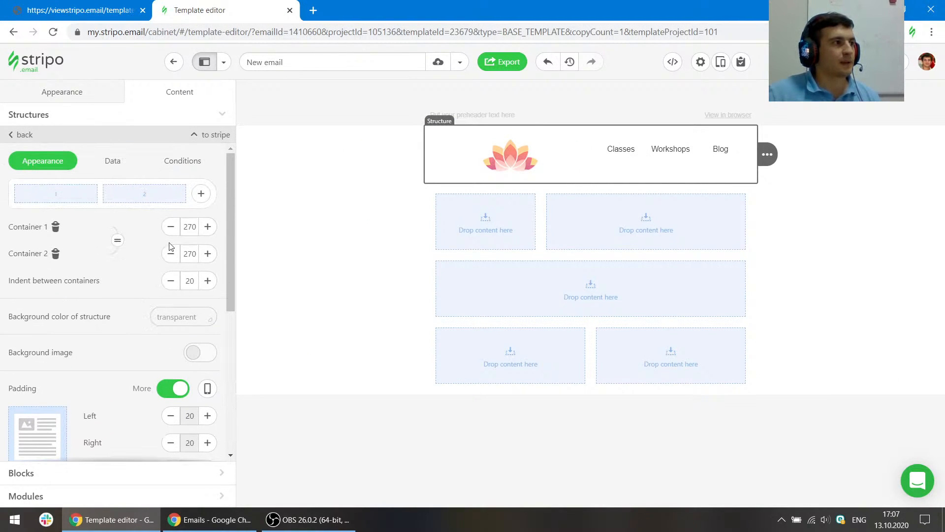
click(501, 157)
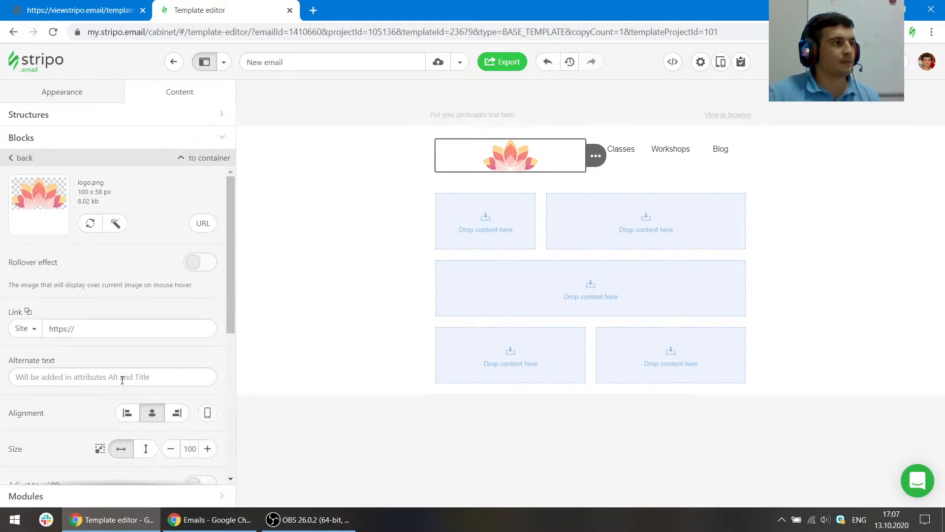
click(195, 452)
double_click(189, 449)
text(88)
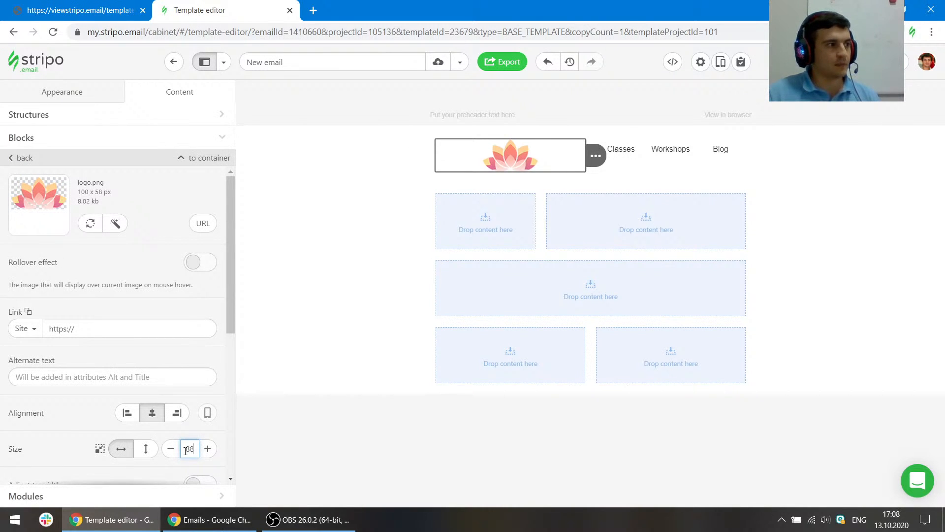
key(Return)
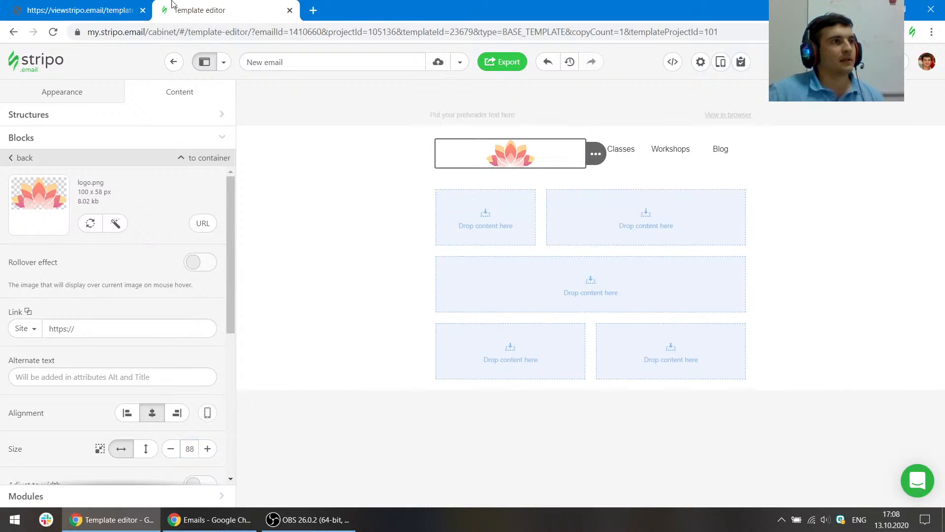
- Inspect the reference menu link's font and colour
click(123, 10)
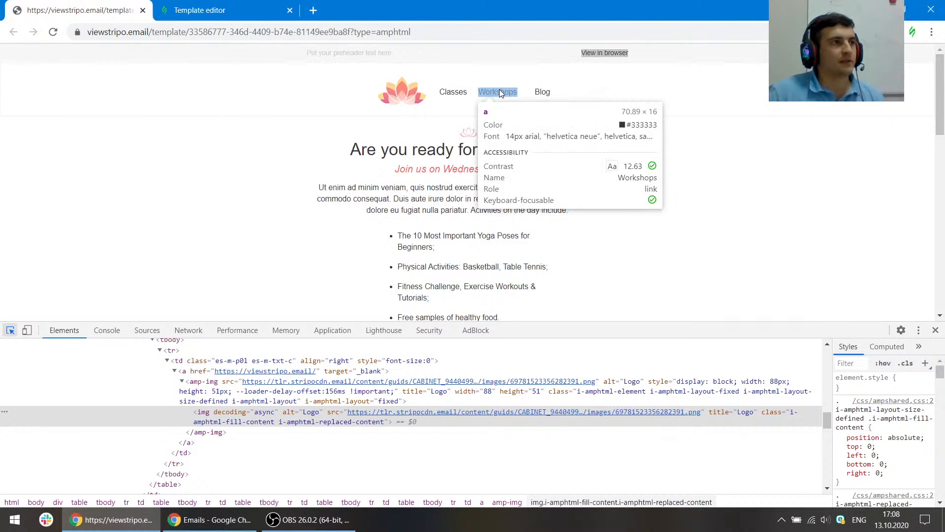
click(221, 10)
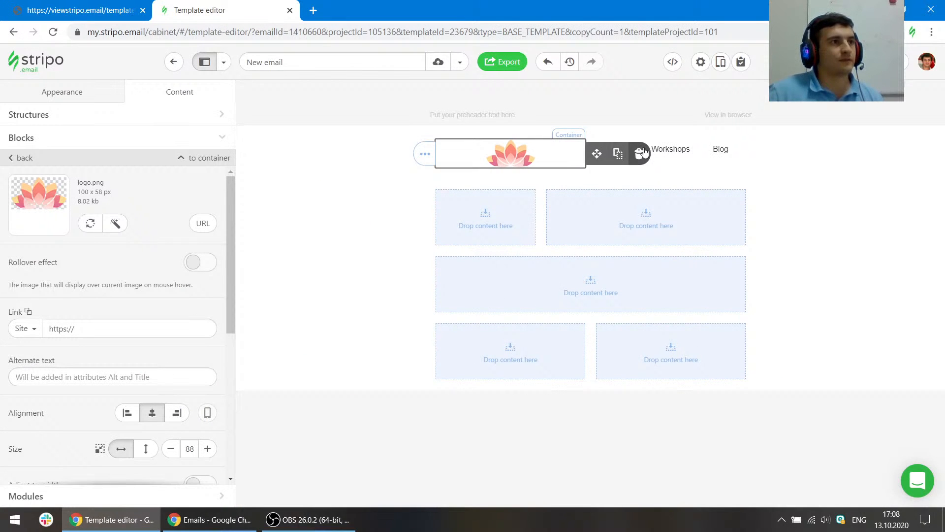
- Select the menu block and set its top padding to 20
click(640, 149)
scroll(183, 328, down, 5)
scroll(182, 327, up, 3)
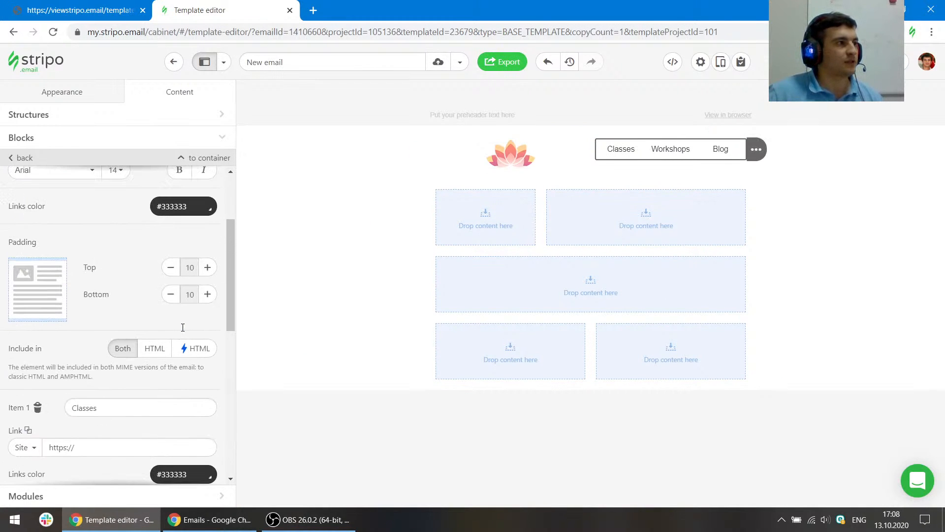
click(207, 268)
click(207, 268)
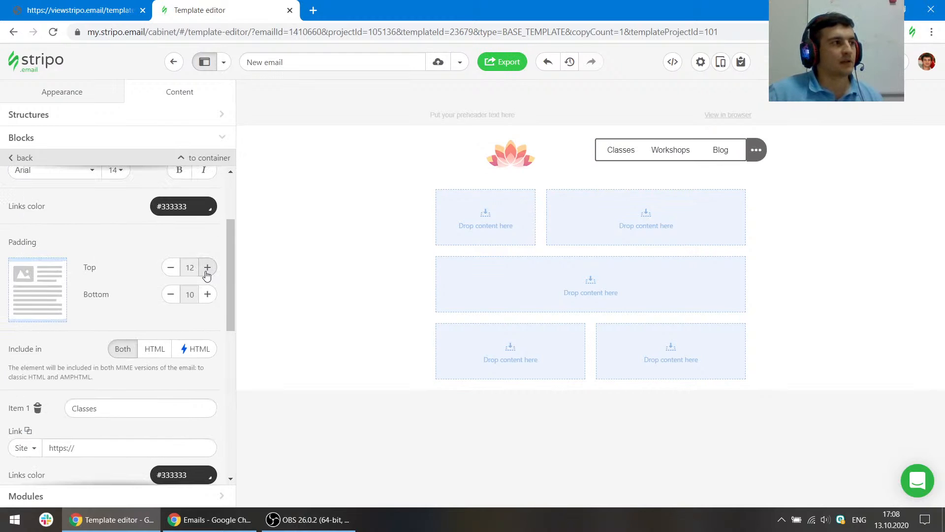
click(208, 267)
click(208, 267)
click(207, 267)
click(208, 267)
click(207, 267)
click(208, 267)
click(207, 267)
click(207, 268)
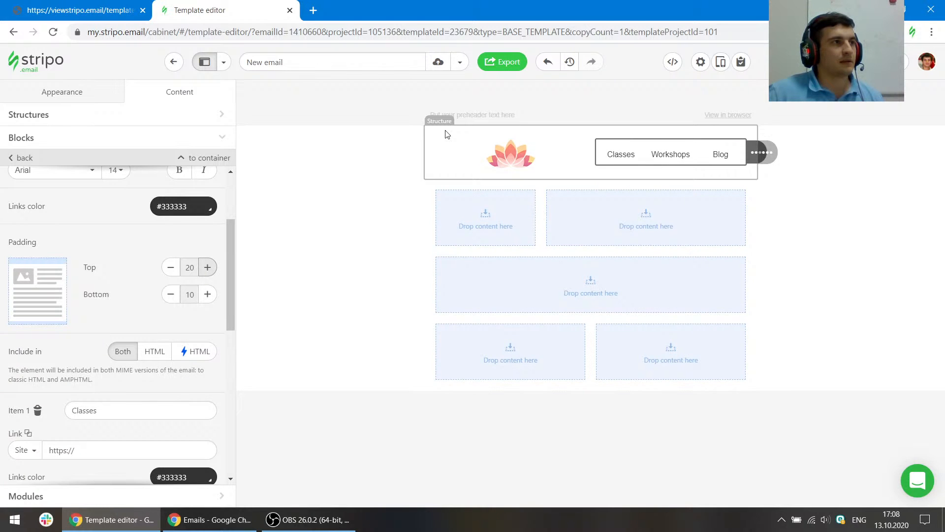
- Compare the reference logo, then align the logo image to the right of its container
click(79, 10)
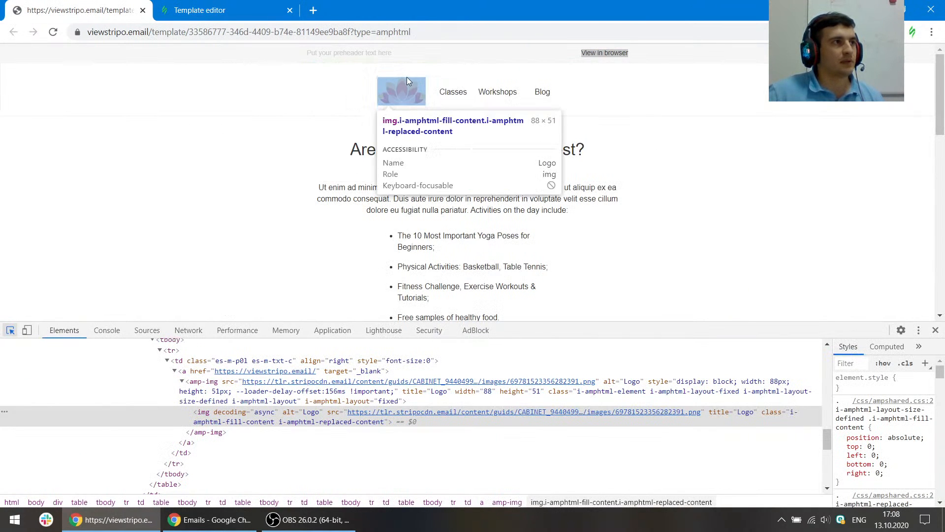
click(231, 10)
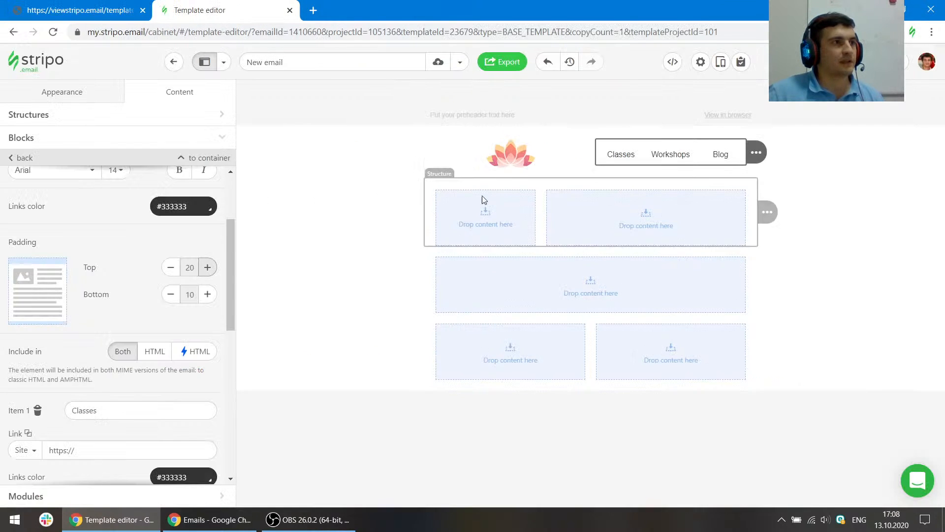
click(511, 154)
scroll(130, 362, down, 4)
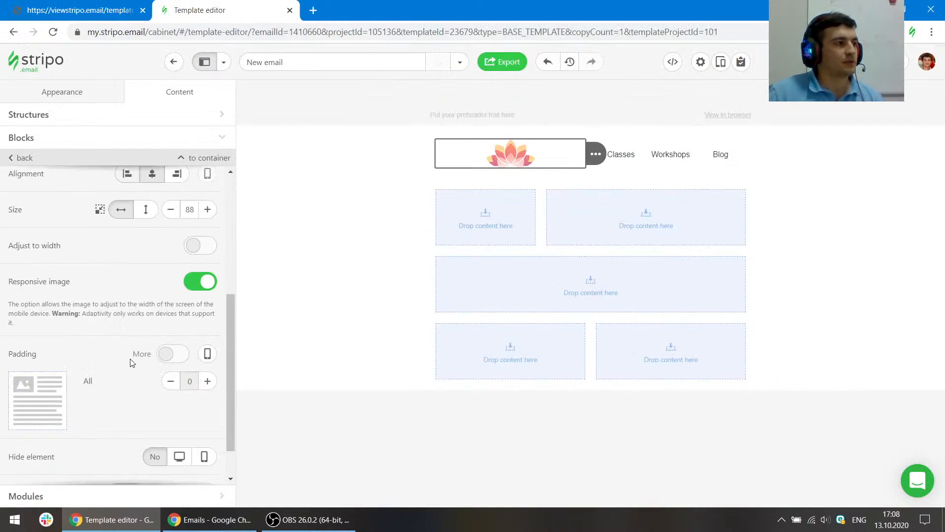
scroll(132, 363, up, 5)
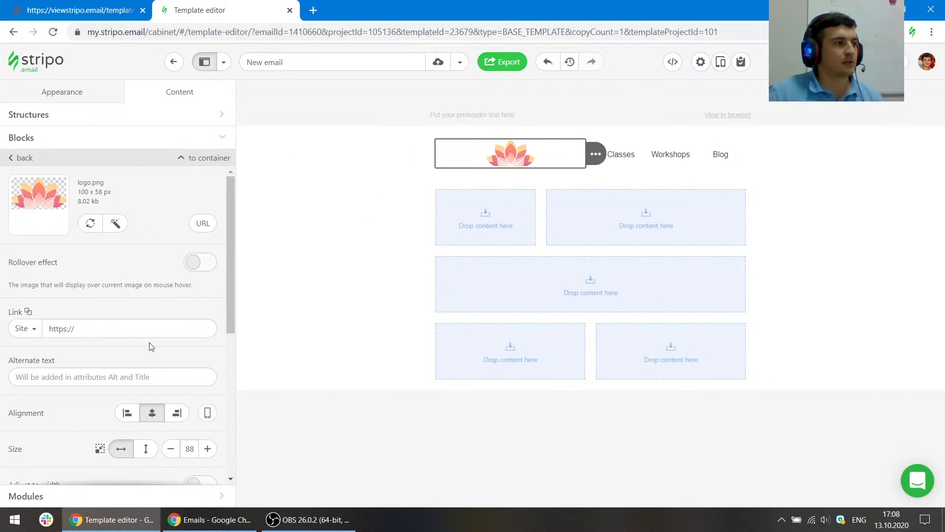
scroll(153, 346, down, 3)
click(176, 228)
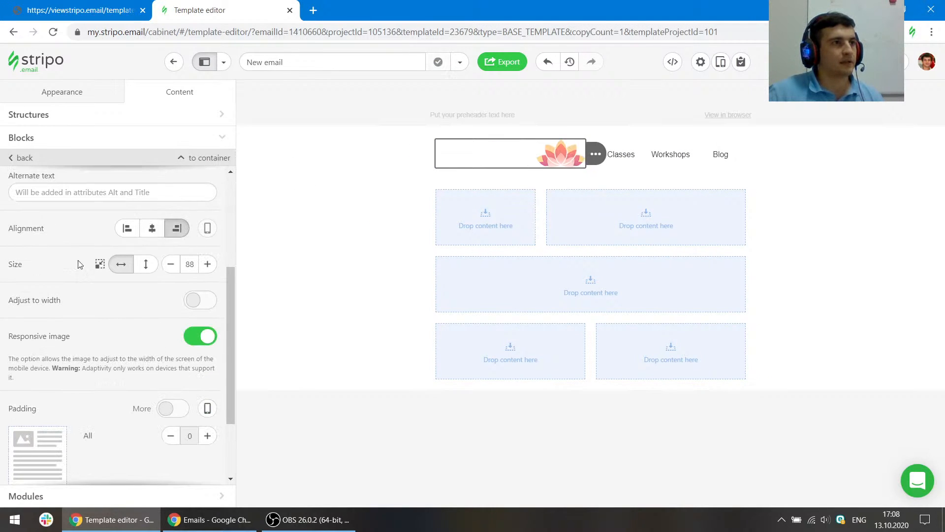
- Resize the header structure's columns so the logo container is about 203 px and the menu container about 337 px
scroll(177, 225, up, 3)
click(214, 157)
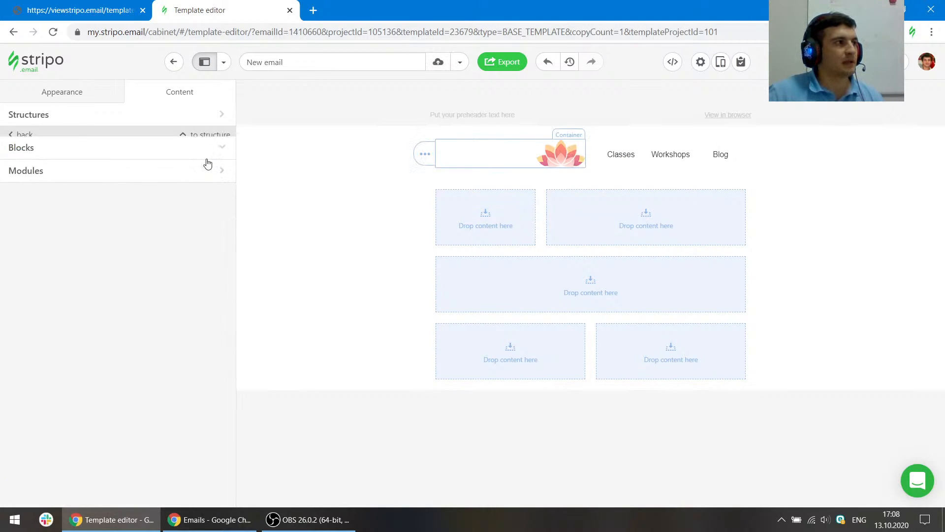
click(212, 135)
drag(101, 195, 82, 195)
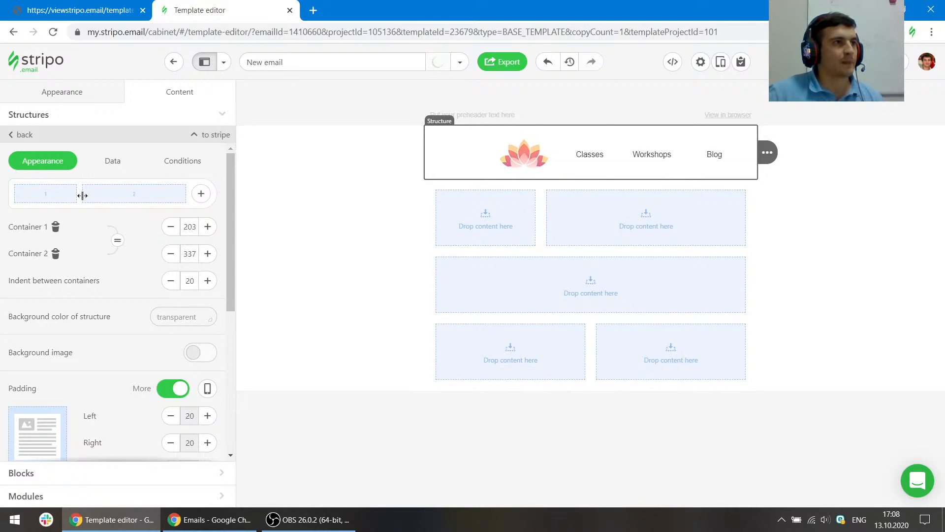
- Inspect the reference menu's cell padding and width against the editor's header
click(82, 10)
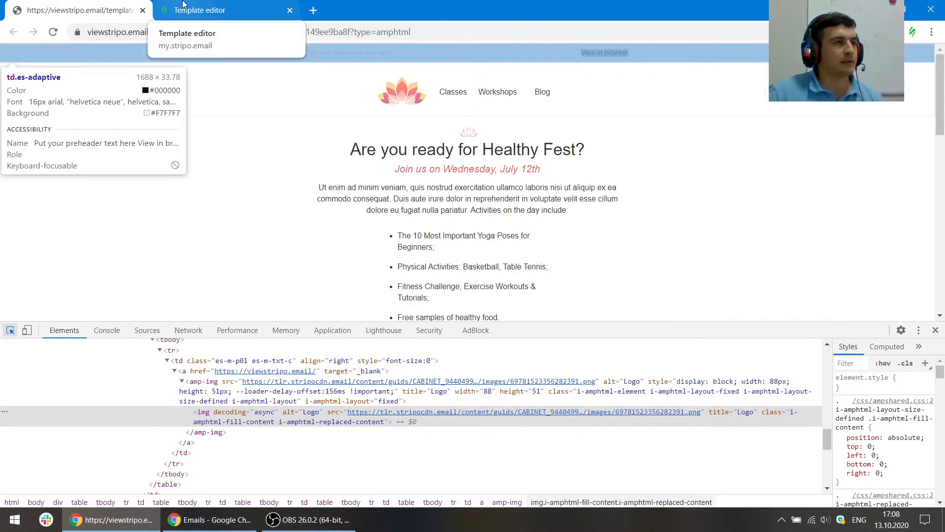
click(184, 8)
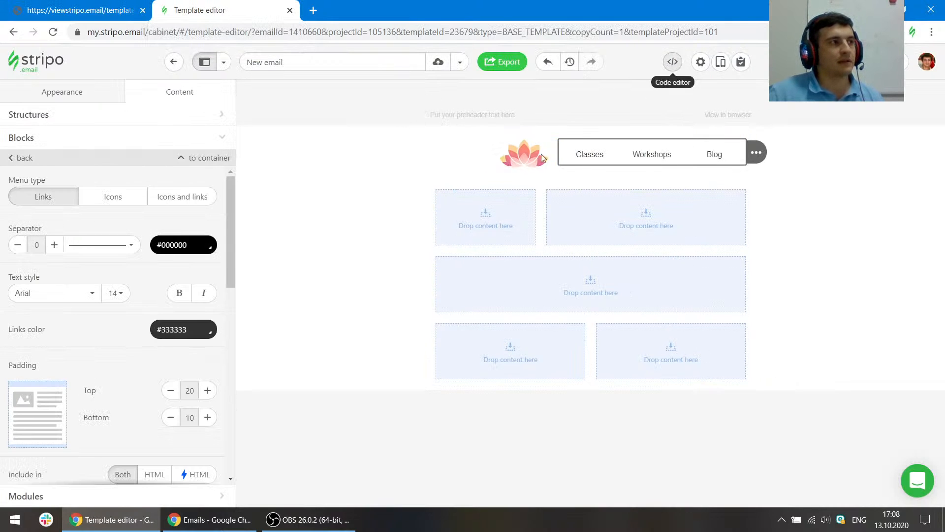
click(81, 9)
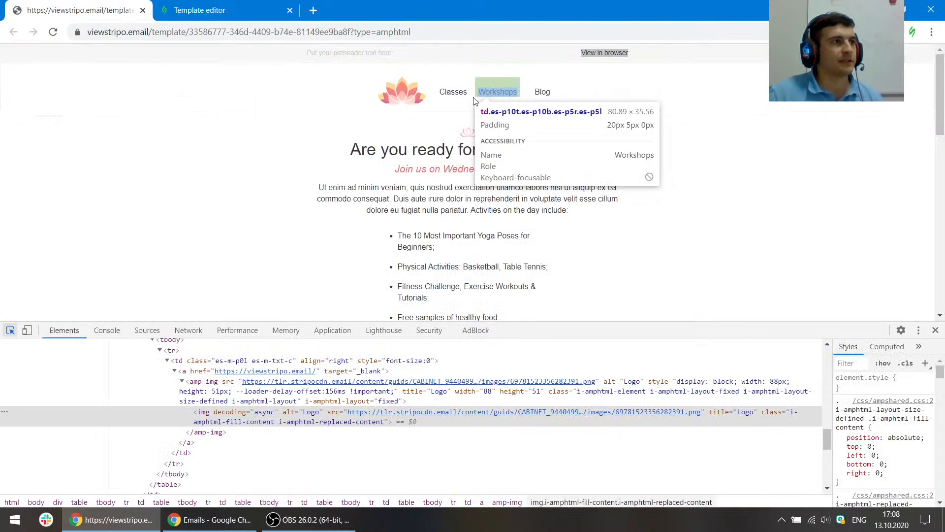
click(453, 85)
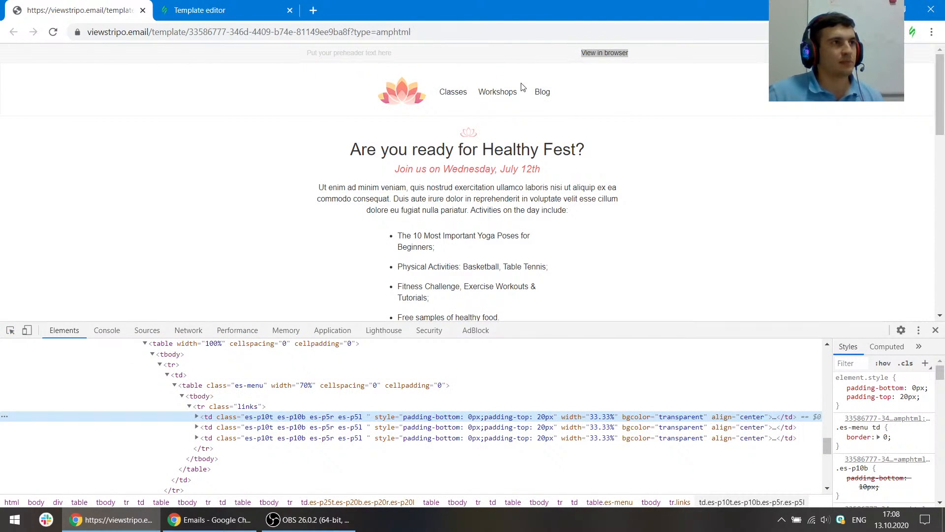
click(264, 5)
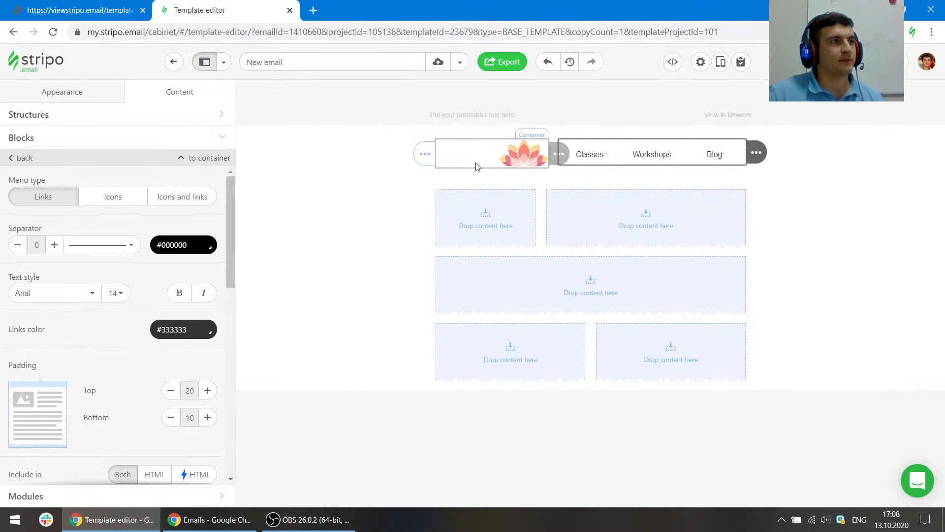
click(86, 5)
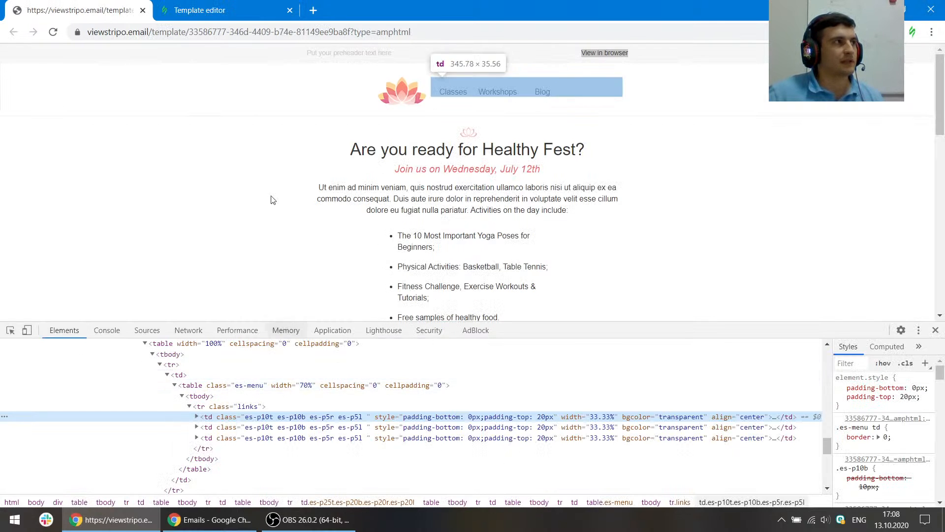
key(ctrl+Tab)
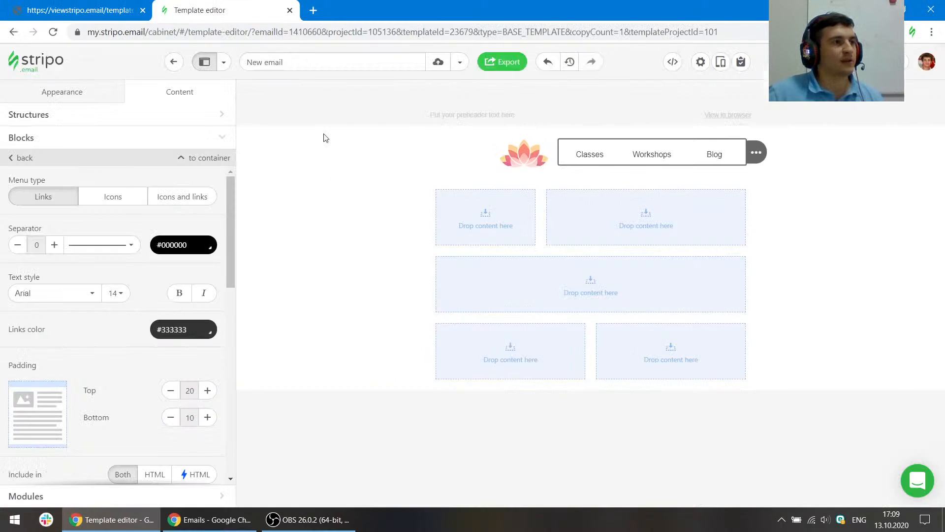
- Open the code editor and set the menu table's width to 70%
click(680, 68)
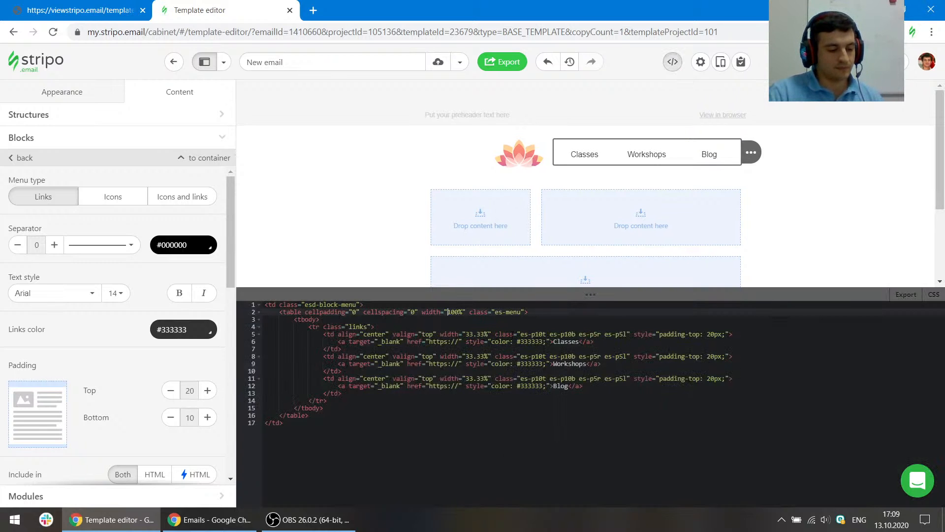
key(Delete)
key(Delete)
text(7)
click(524, 356)
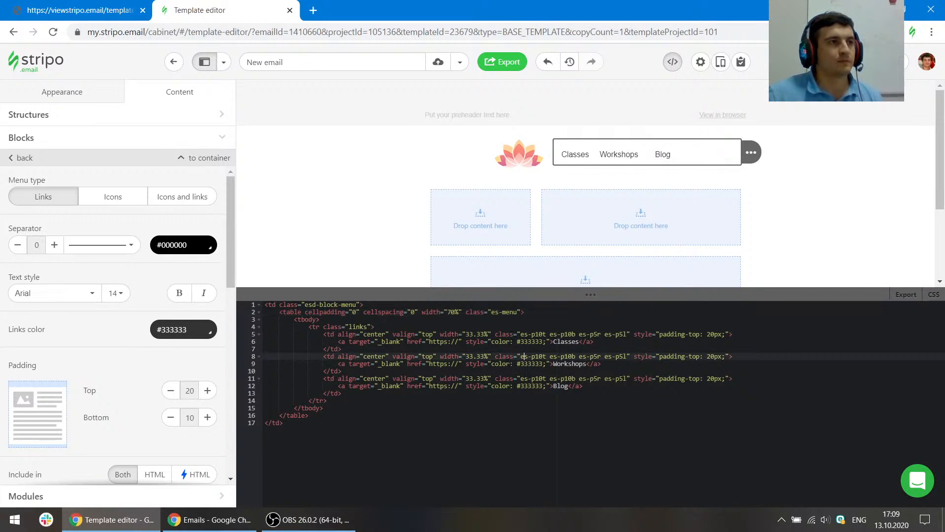
- Copy the reference header's border value 1px solid #efefef and paste it, with a semicolon, into the content stripe's style attribute
click(854, 193)
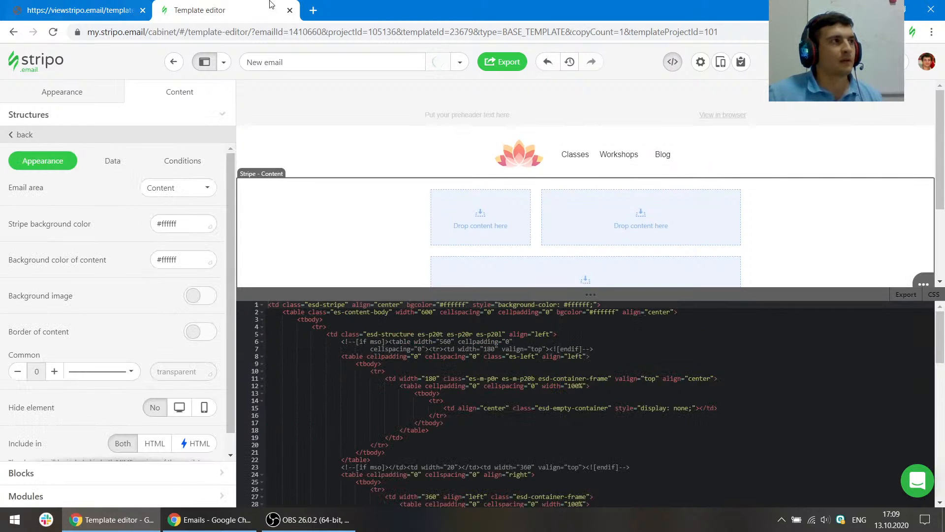
click(113, 9)
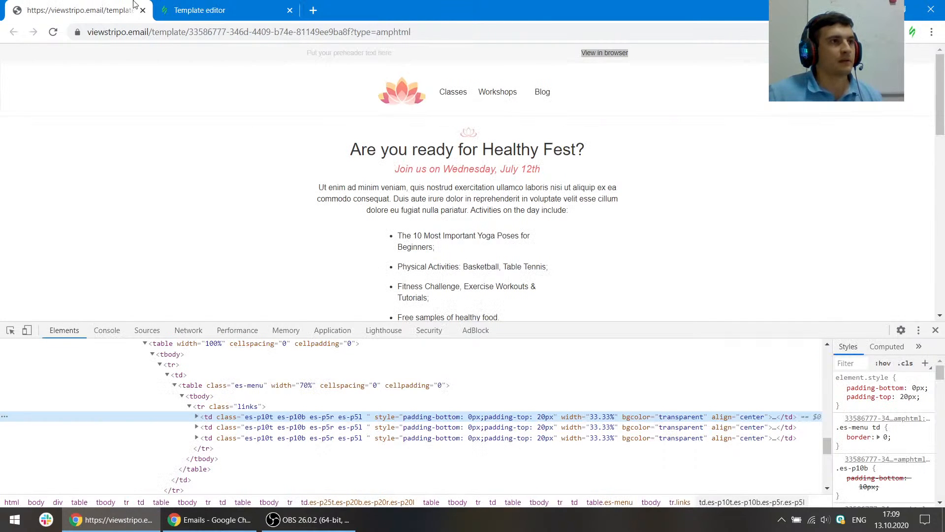
click(234, 5)
click(119, 6)
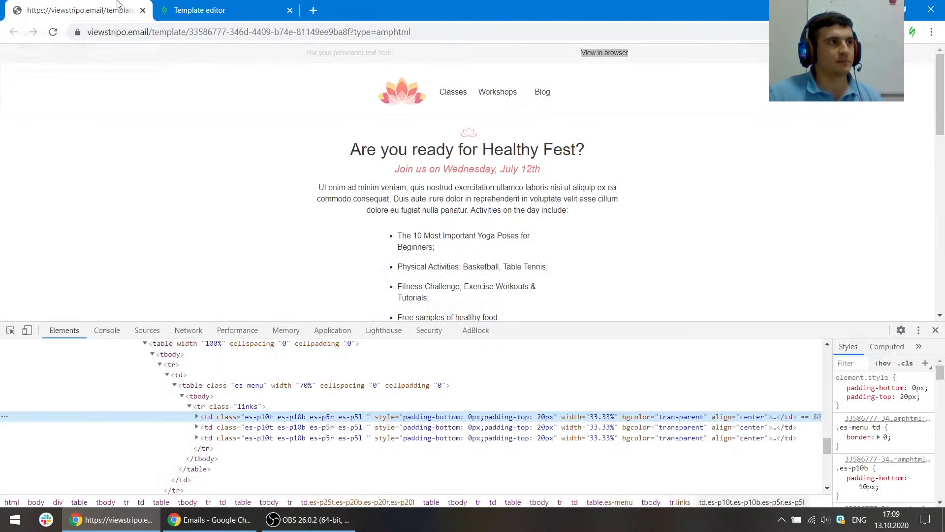
click(10, 330)
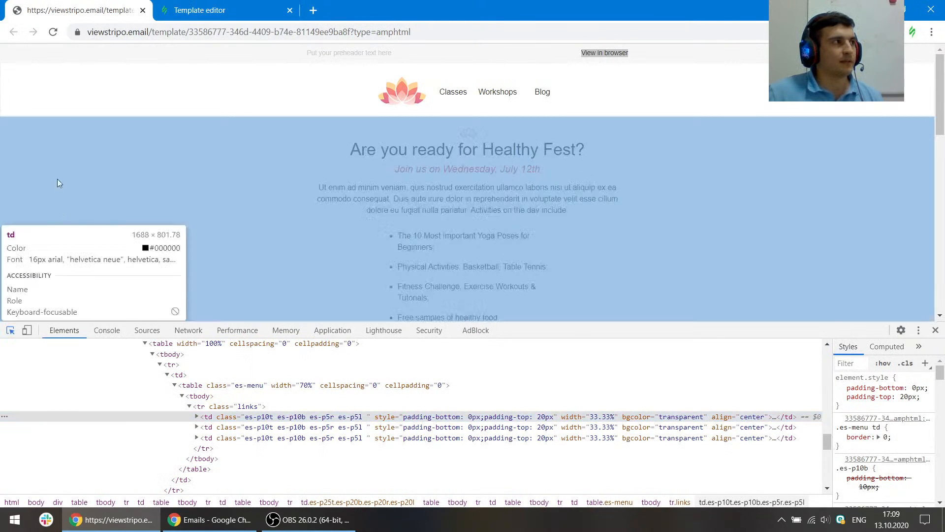
click(70, 96)
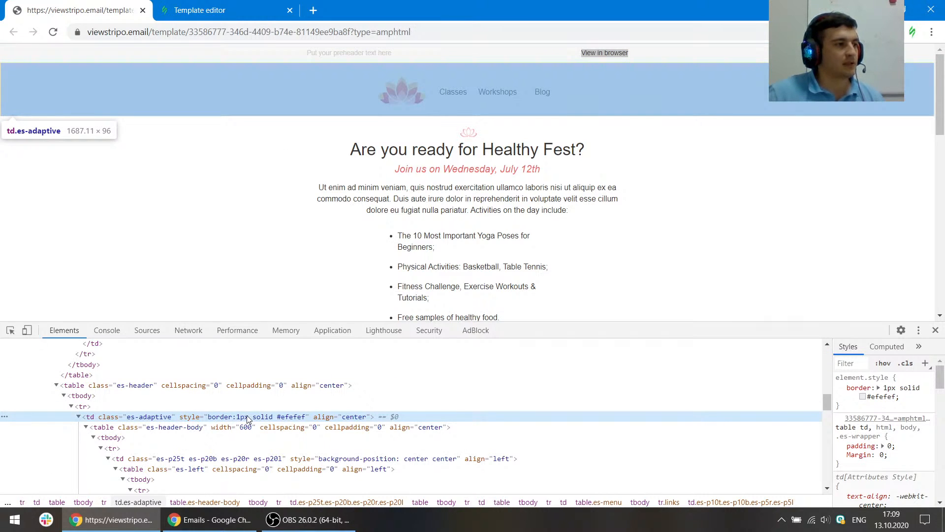
double_click(246, 416)
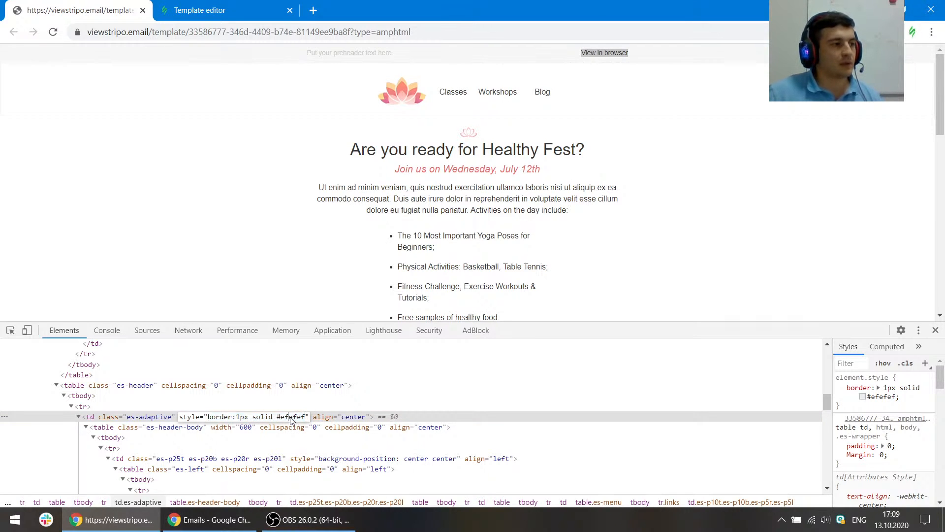
triple_click(292, 419)
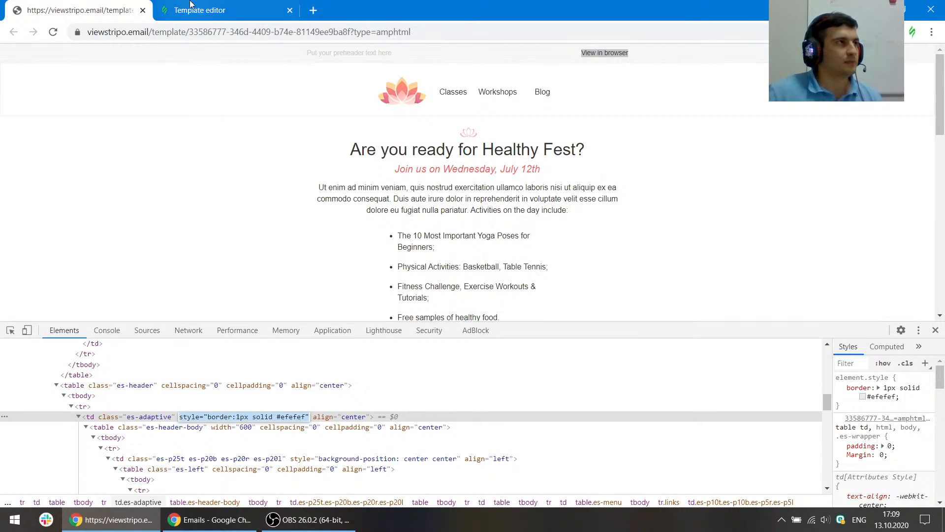
click(218, 5)
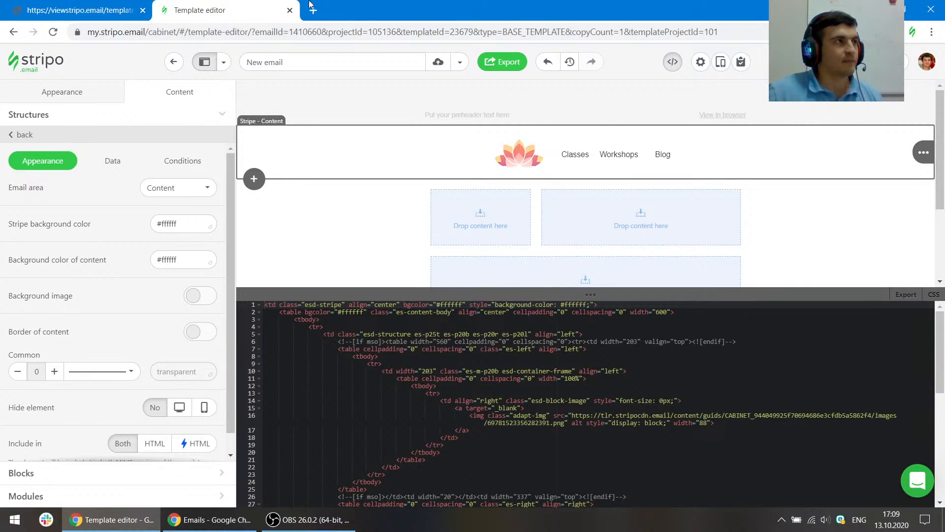
click(123, 10)
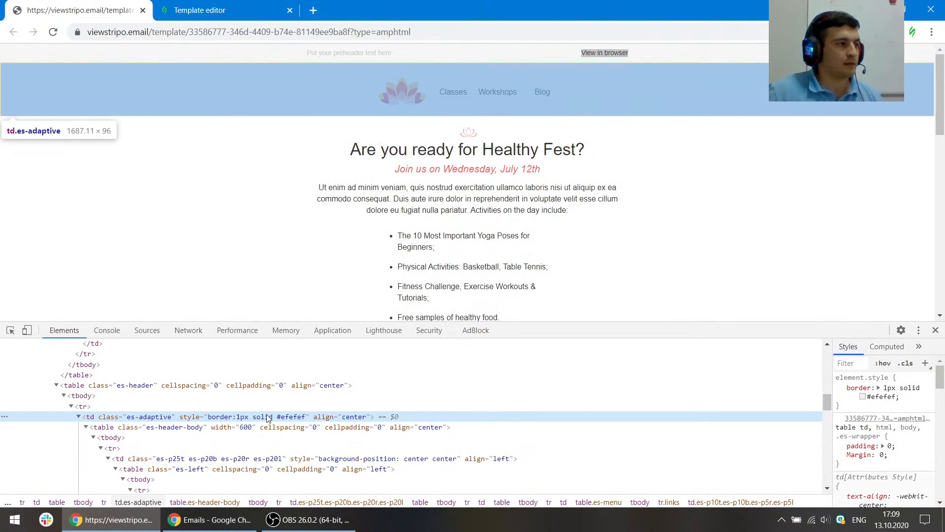
double_click(291, 417)
drag(306, 417, 241, 416)
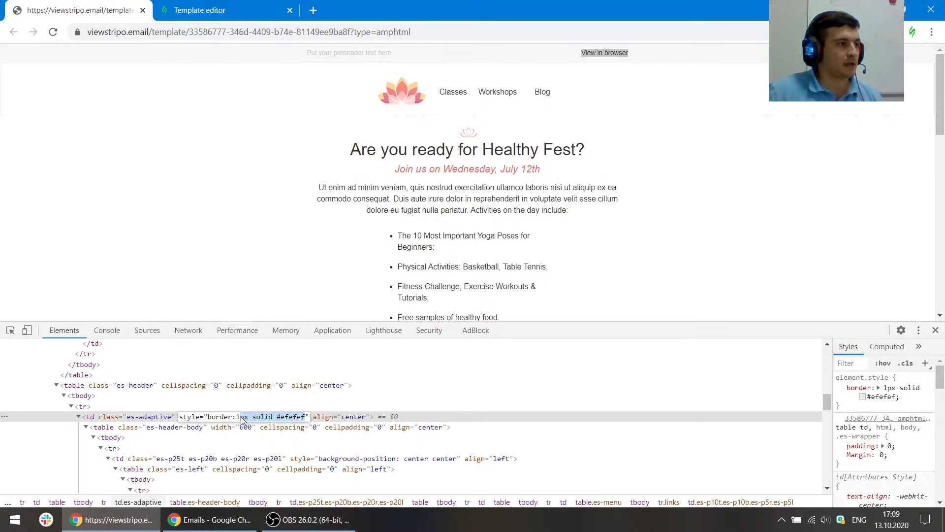
click(207, 10)
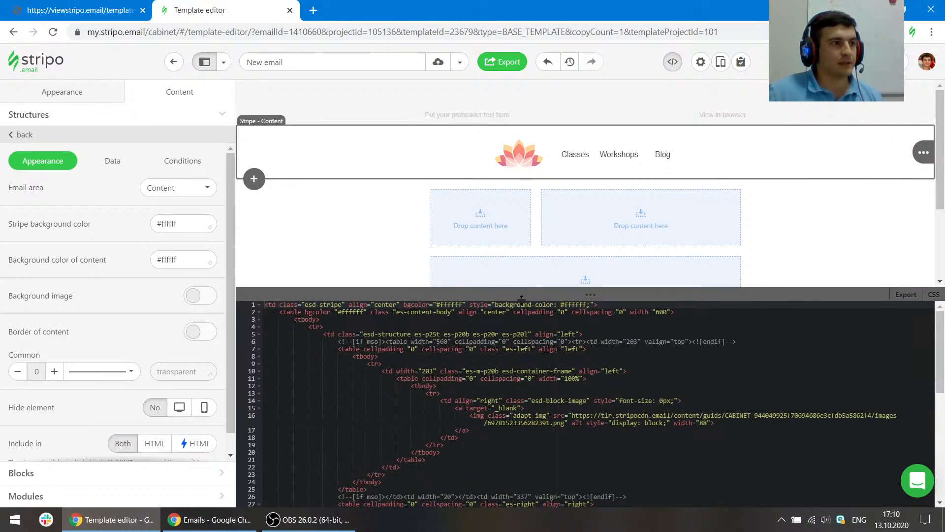
text(1px solid #efefef)
text(;)
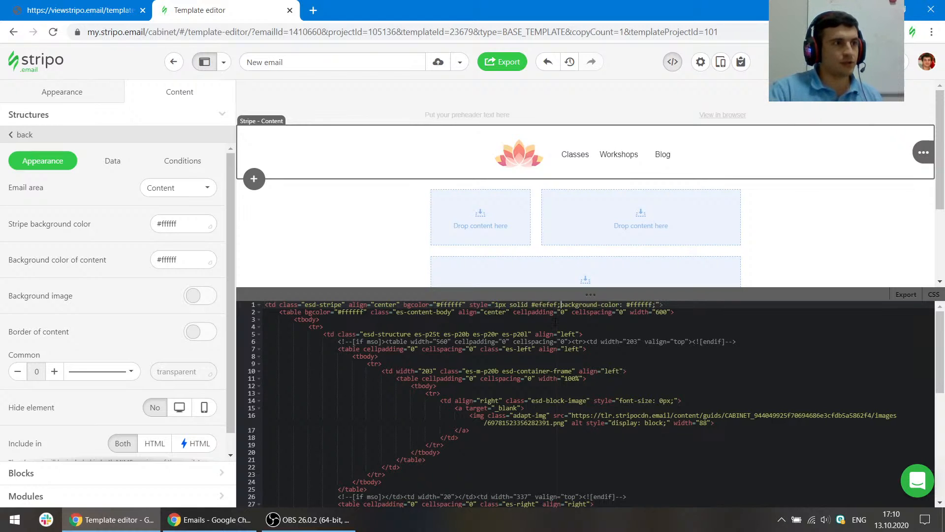
- Select the first two-column structure below the header and compare it with the reference
click(796, 249)
click(352, 151)
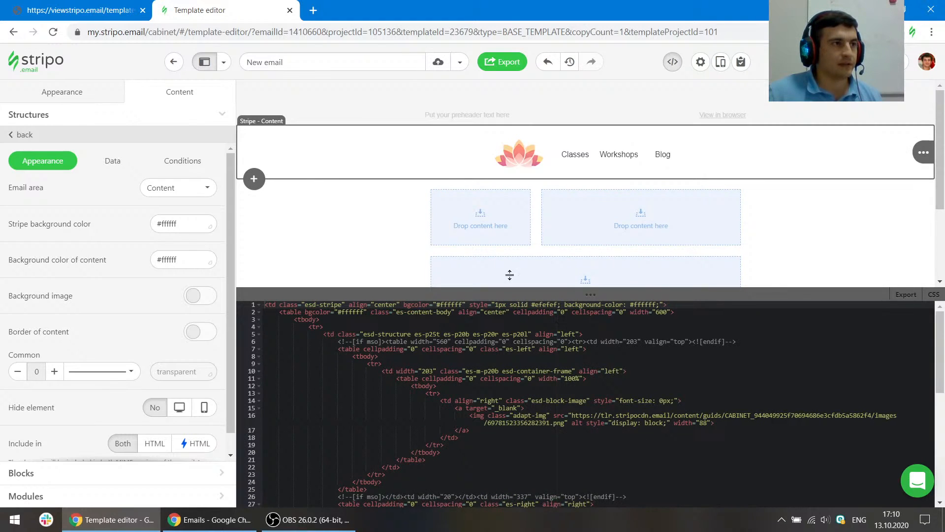
click(480, 188)
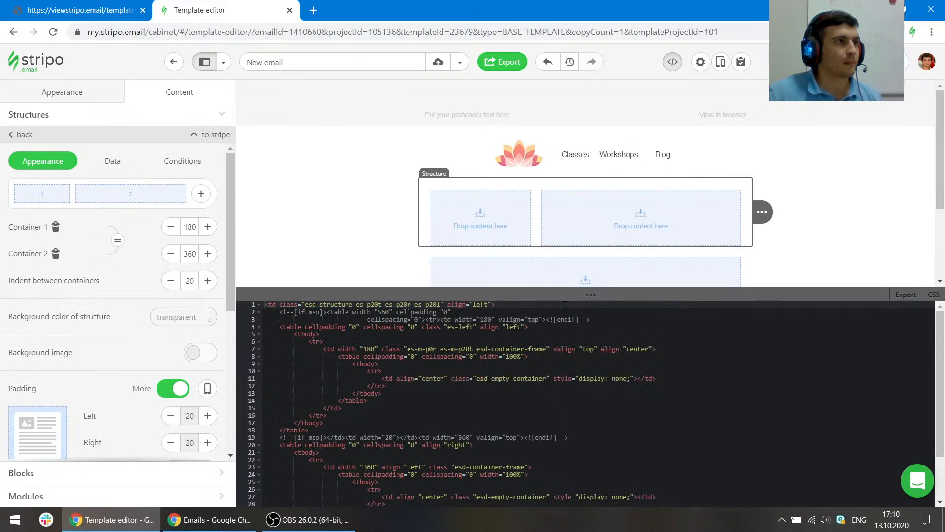
click(132, 14)
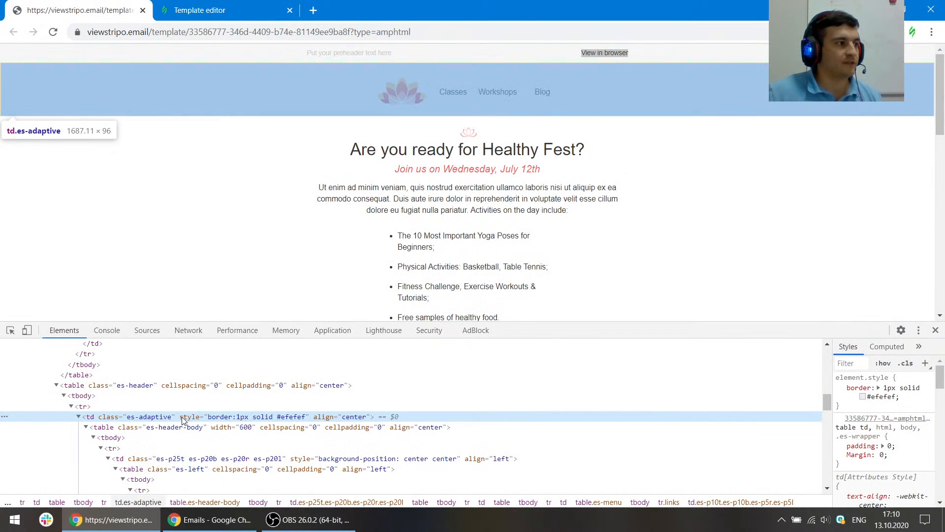
click(217, 10)
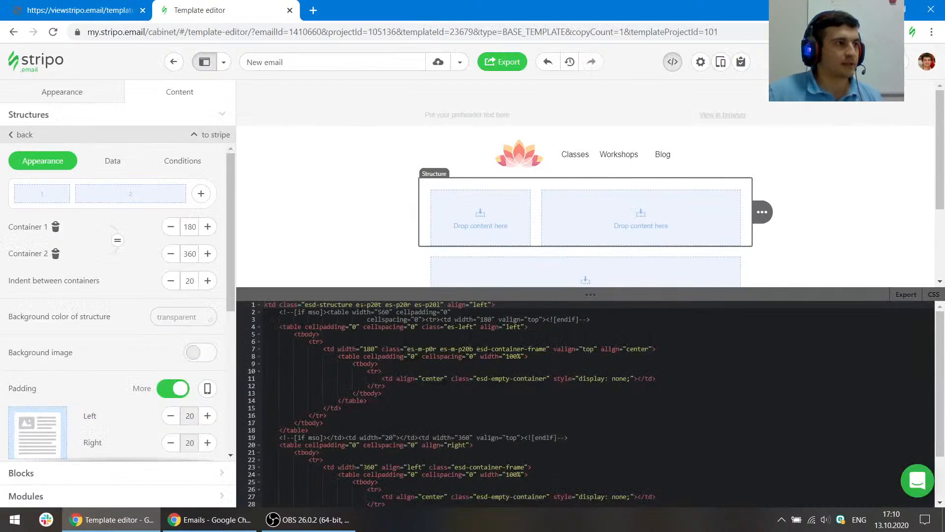
- Copy the 1px solid #efefef value from the header stripe's style and paste it into the header structure's style attribute, closing its quote
click(339, 162)
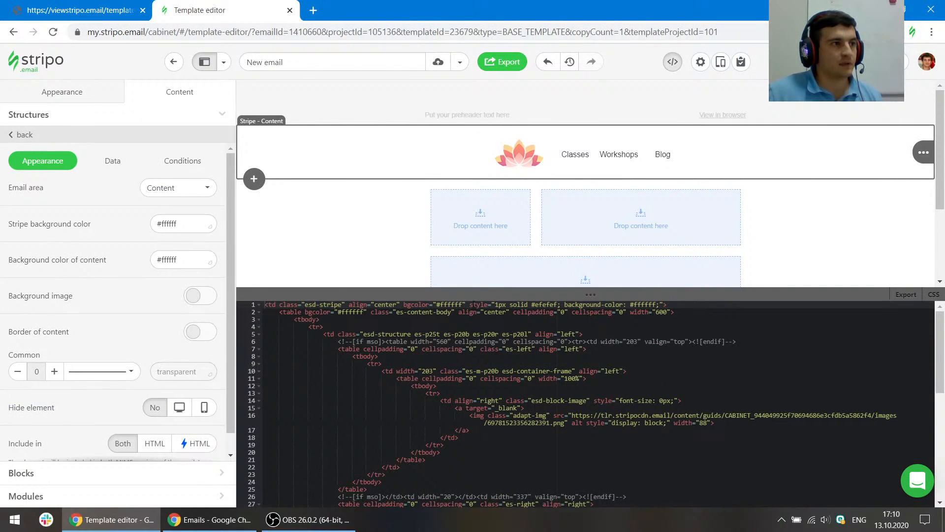
drag(470, 305, 561, 305)
key(ctrl+c)
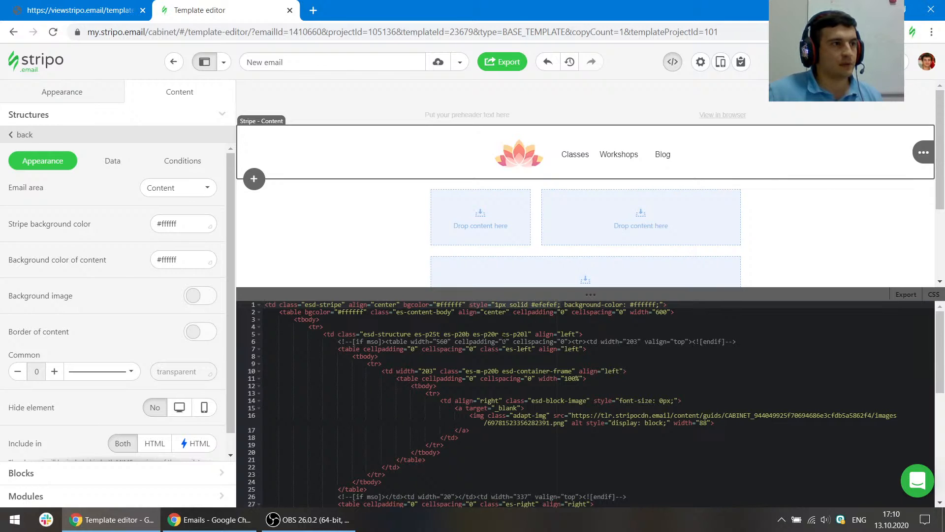
click(536, 334)
key(ctrl+v)
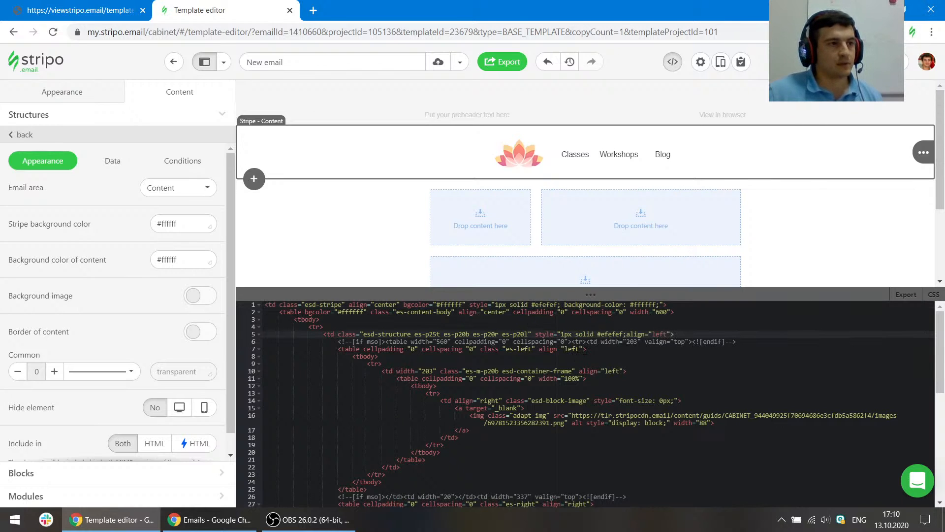
text(")
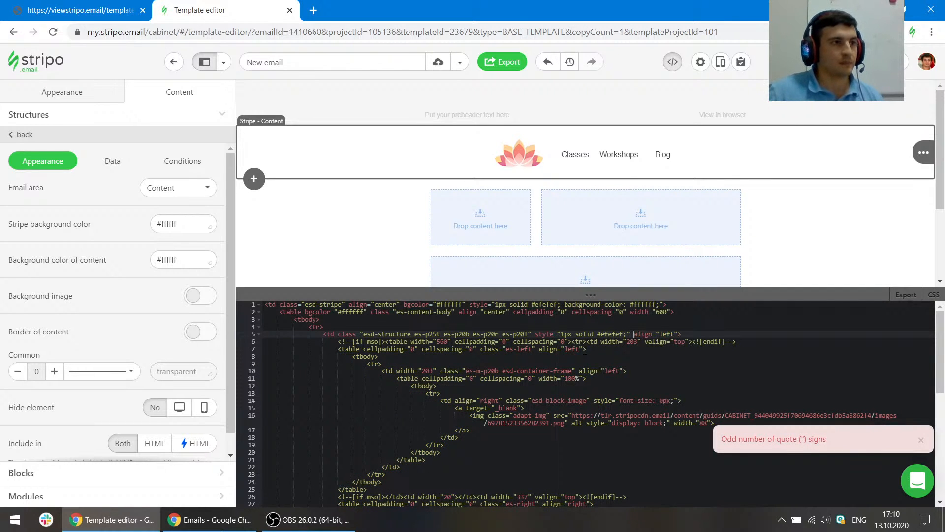
click(549, 378)
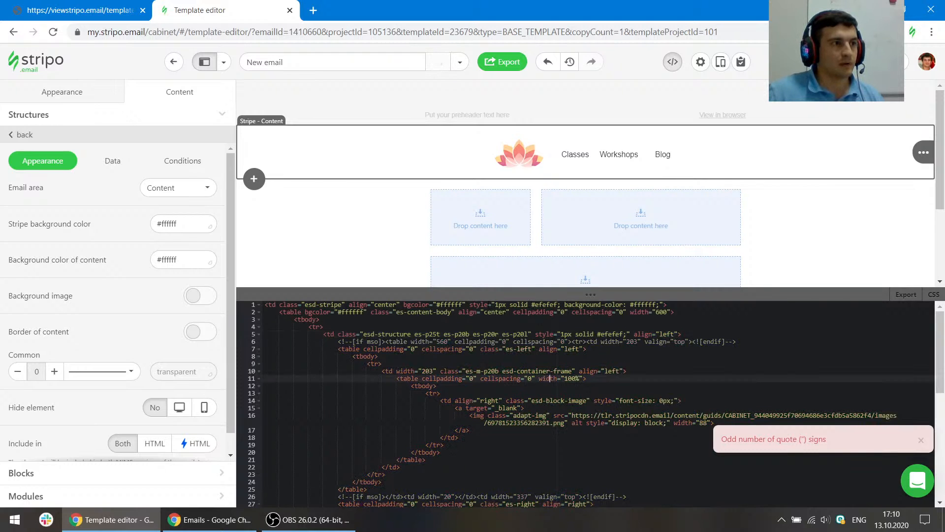
- Remove the 1px solid #efefef value from the header stripe's style attribute
click(561, 304)
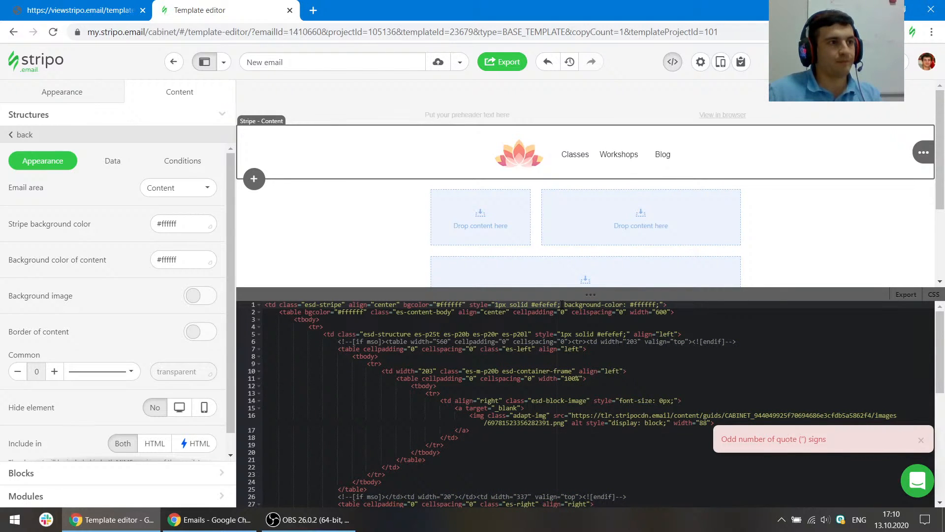
drag(562, 305, 564, 305)
key(BackSpace)
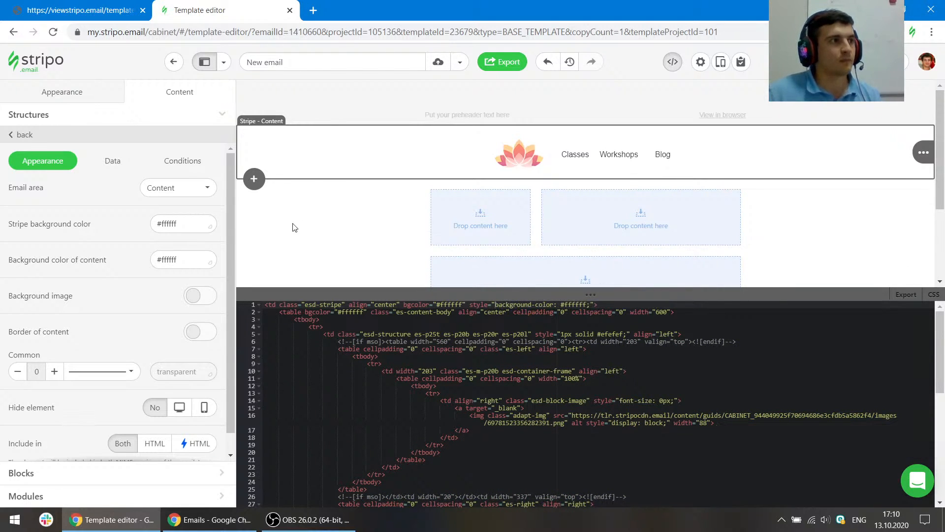
- Switch between the editor and the reference email to compare how the header's border is defined
click(548, 244)
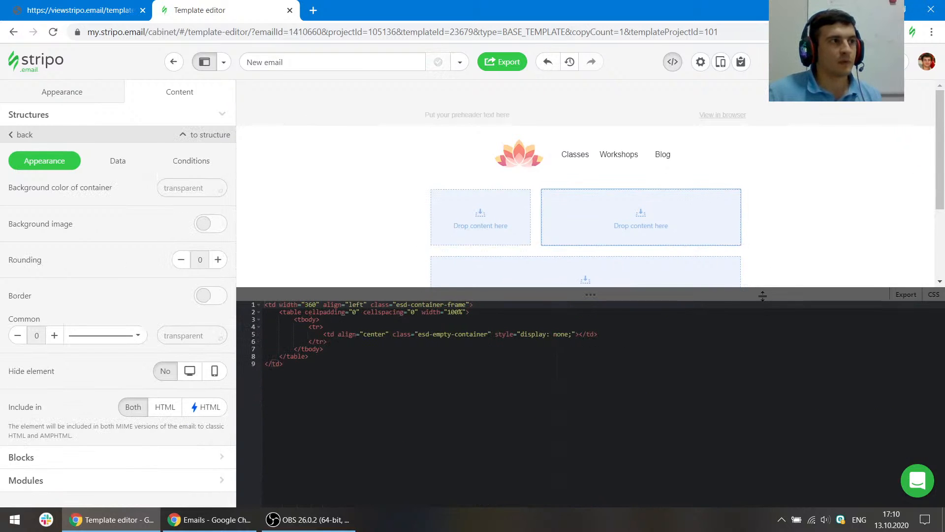
key(alt+Tab)
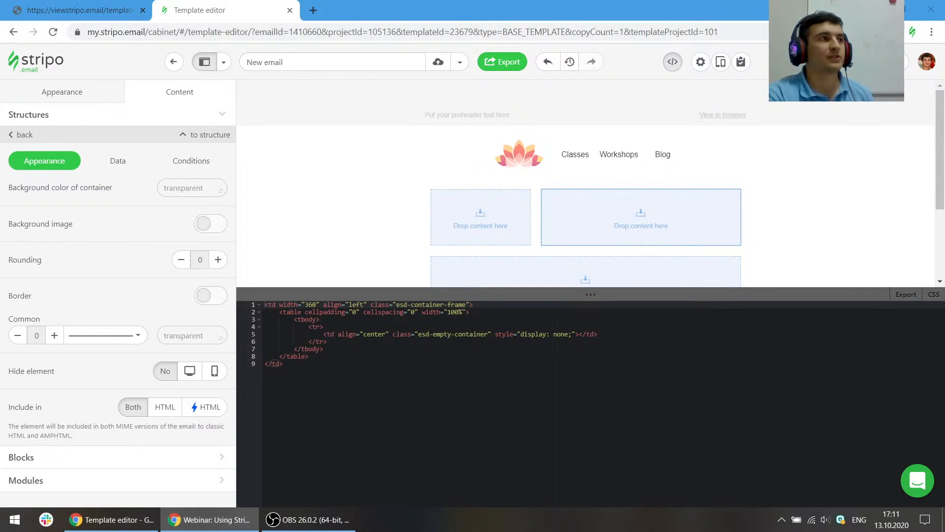
click(117, 5)
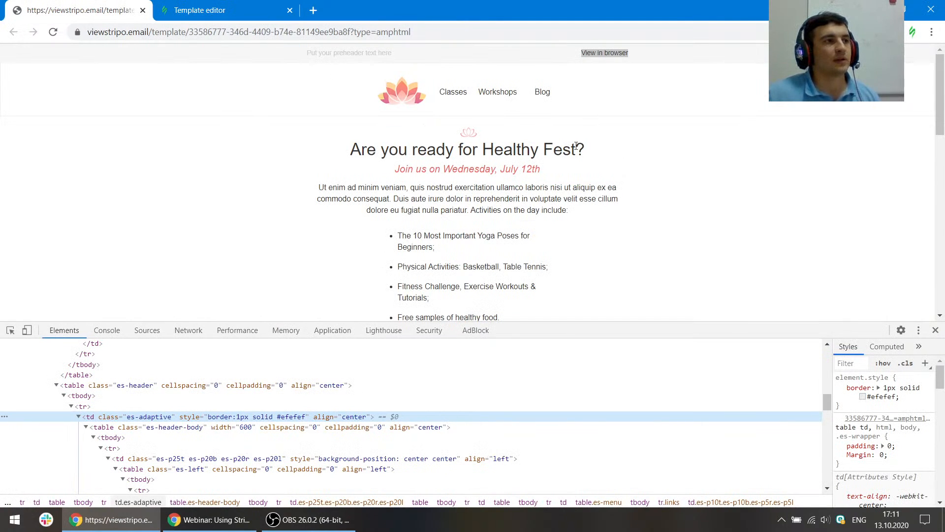
click(709, 199)
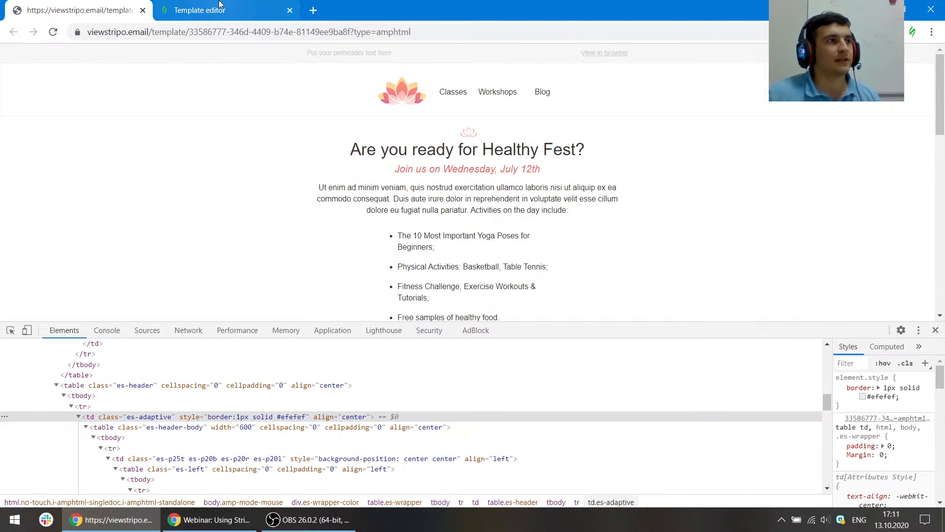
click(220, 5)
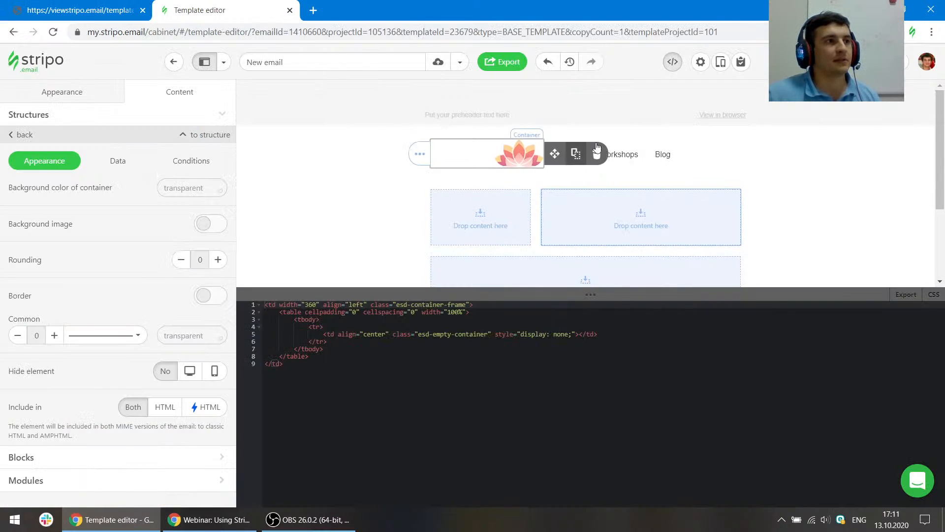
click(58, 6)
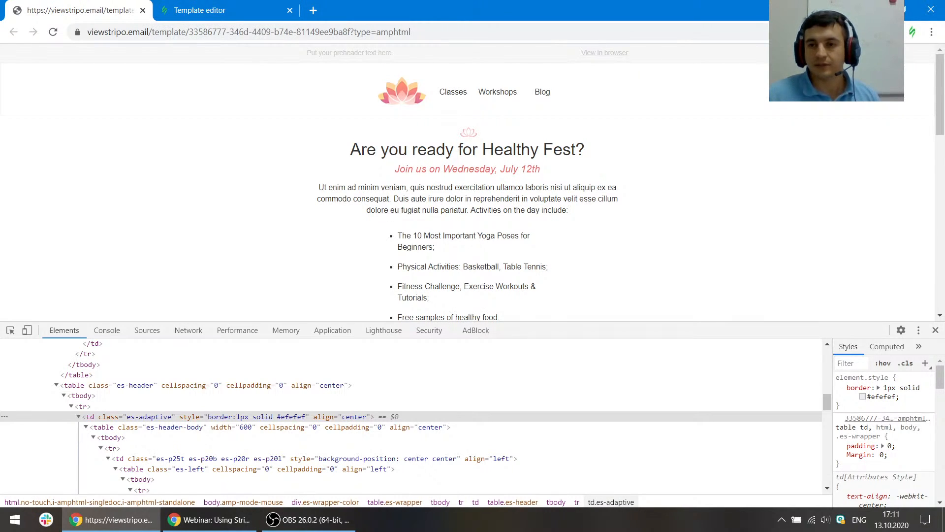
key(alt+Tab)
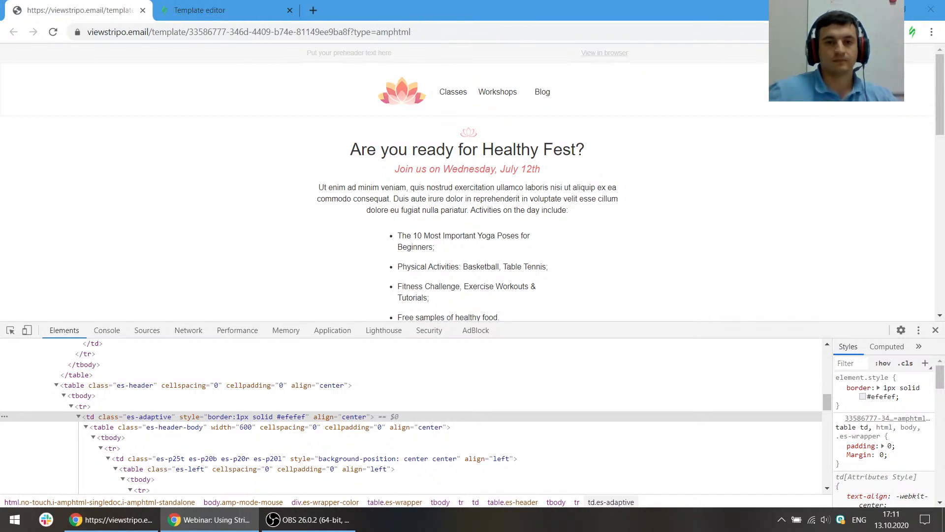
key(ctrl+Tab)
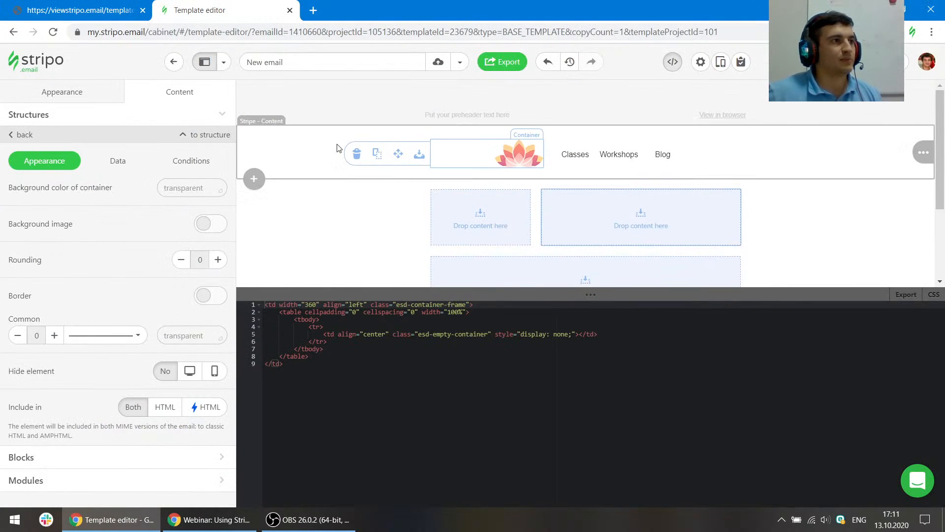
click(314, 132)
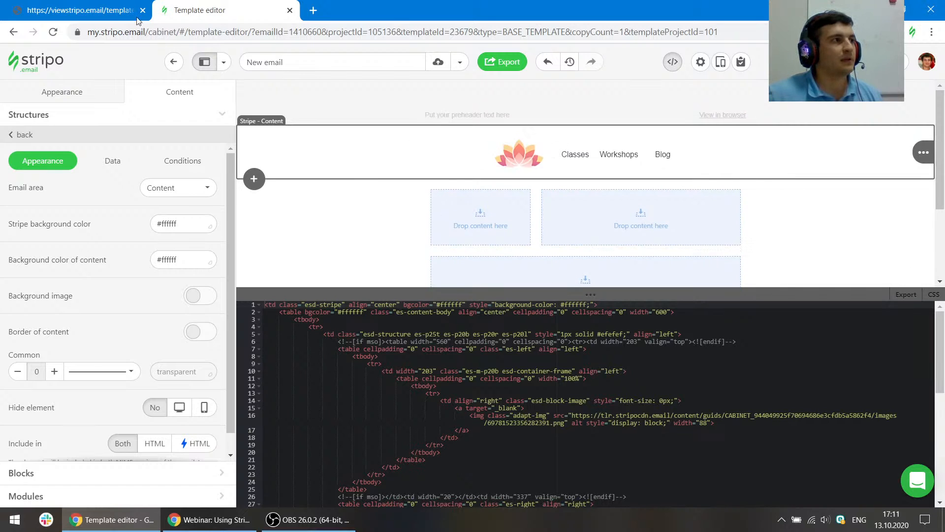
click(89, 4)
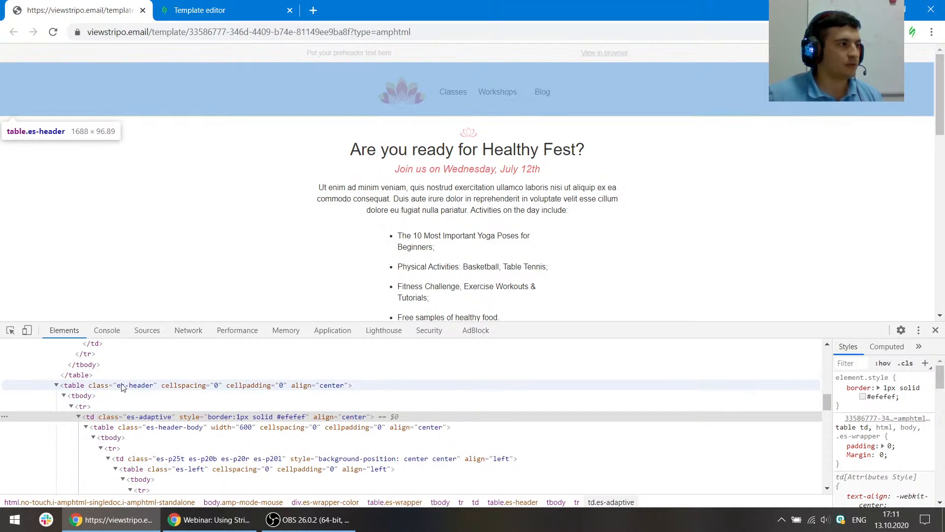
scroll(122, 399, up, 2)
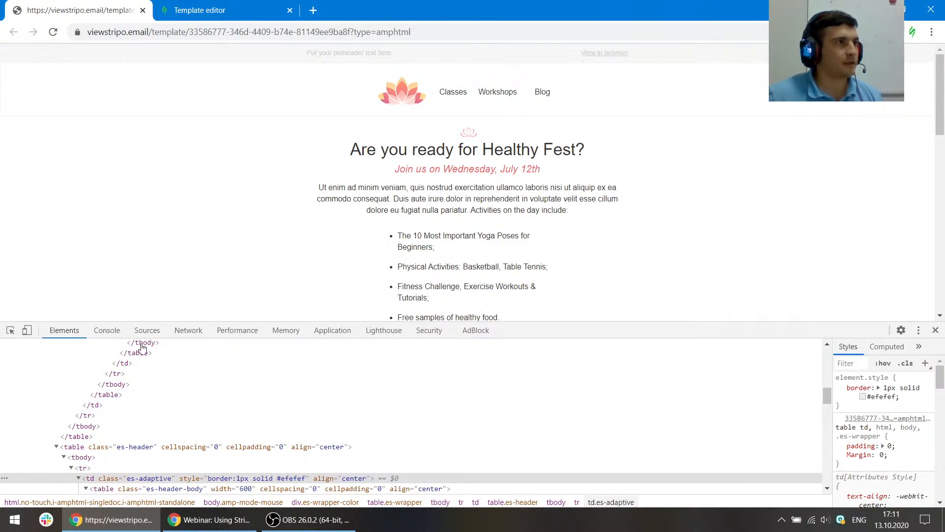
scroll(113, 398, down, 2)
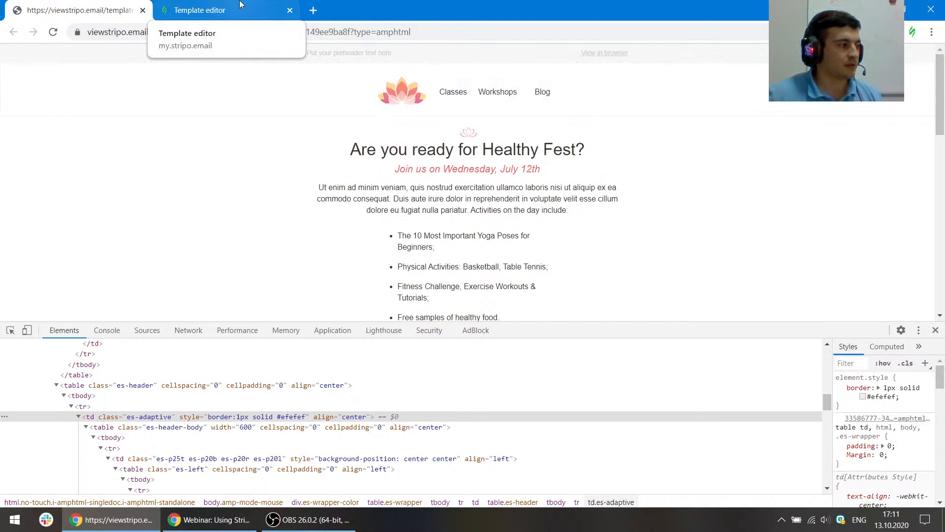
click(242, 8)
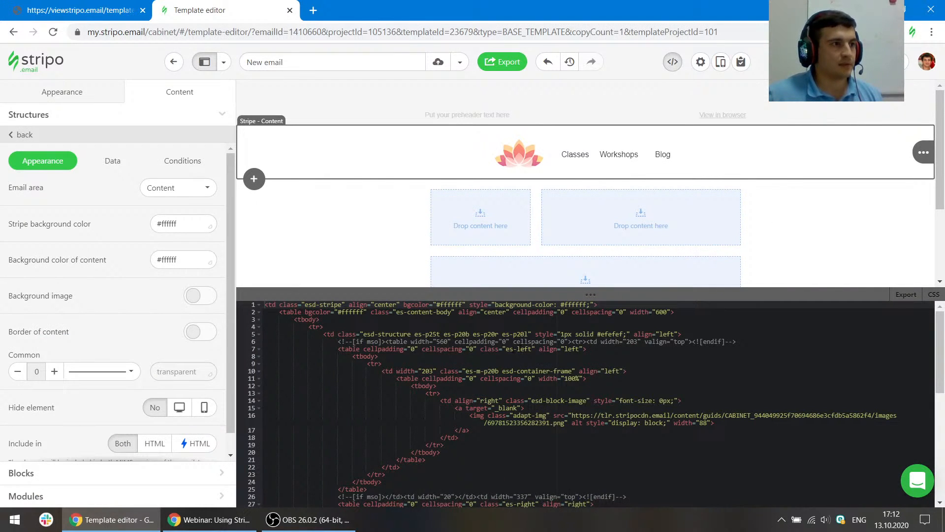
click(724, 193)
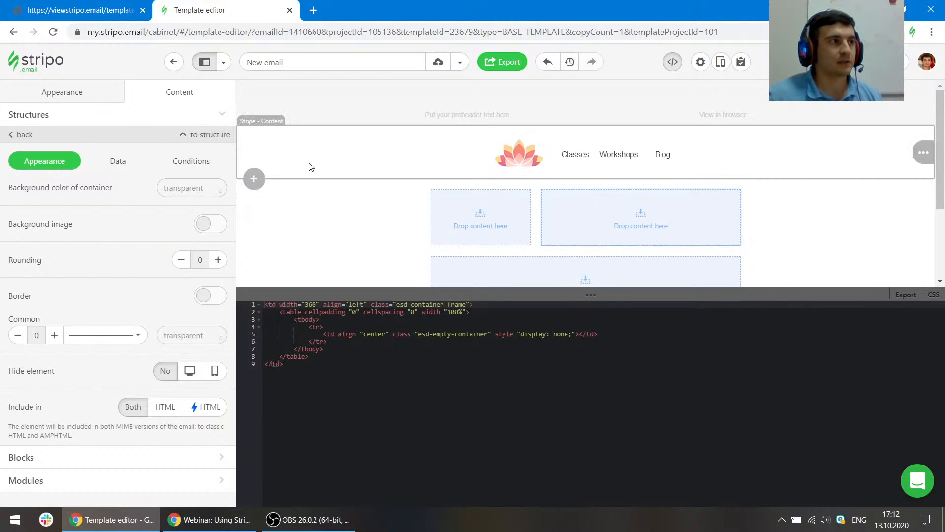
click(310, 166)
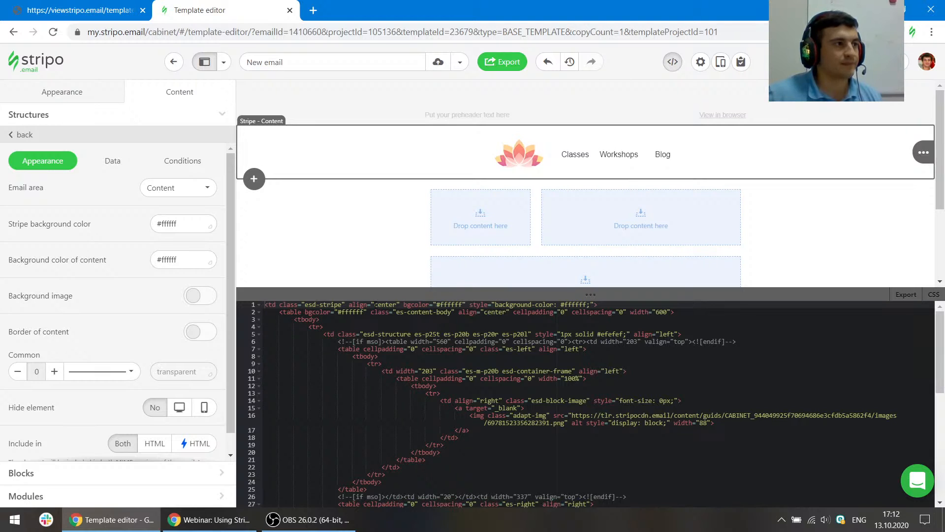
- Enable the header stripe's content border and set the top and bottom border widths to 1
click(187, 333)
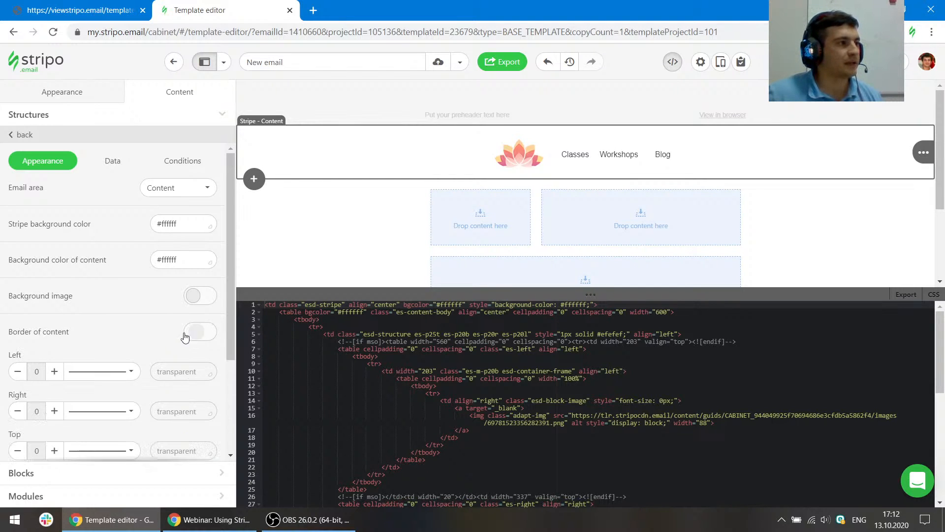
scroll(133, 323, down, 3)
click(199, 213)
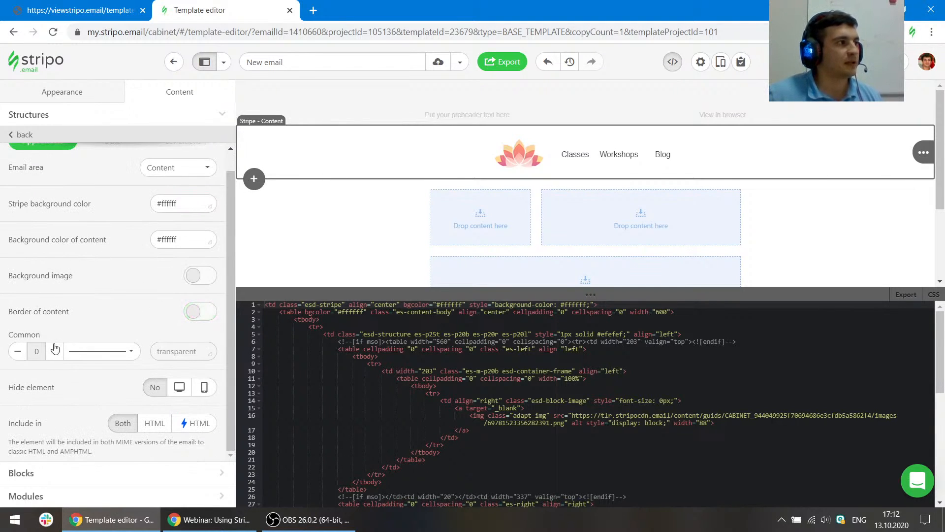
click(190, 313)
scroll(170, 315, down, 2)
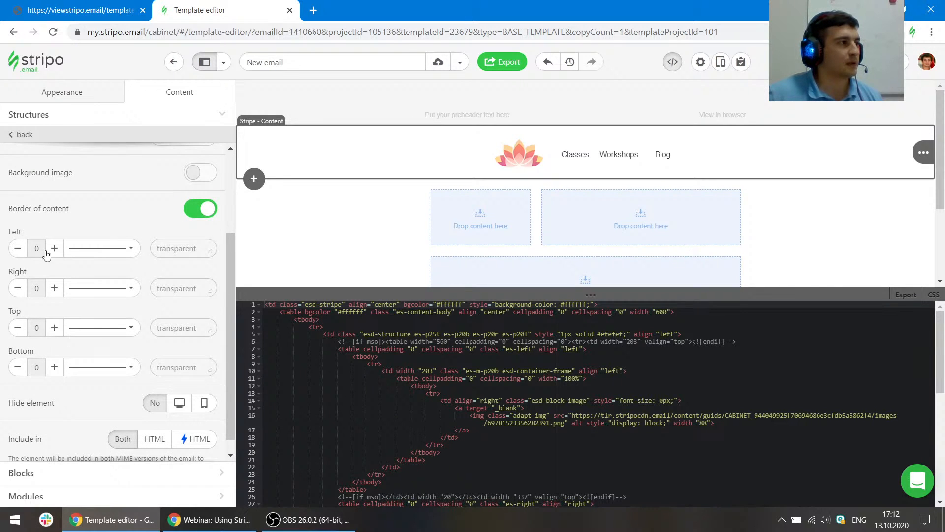
click(54, 328)
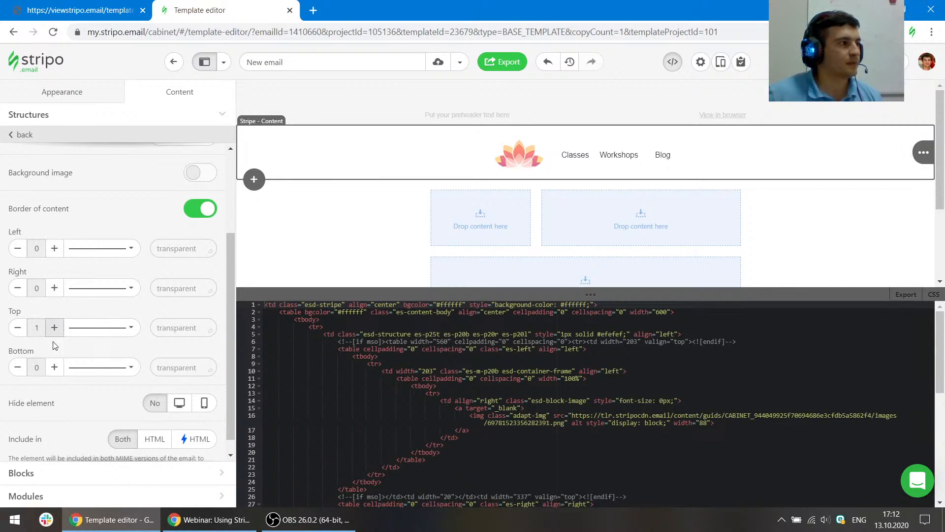
click(54, 366)
- Set the header stripe's top and bottom border colours to #efefef
click(159, 328)
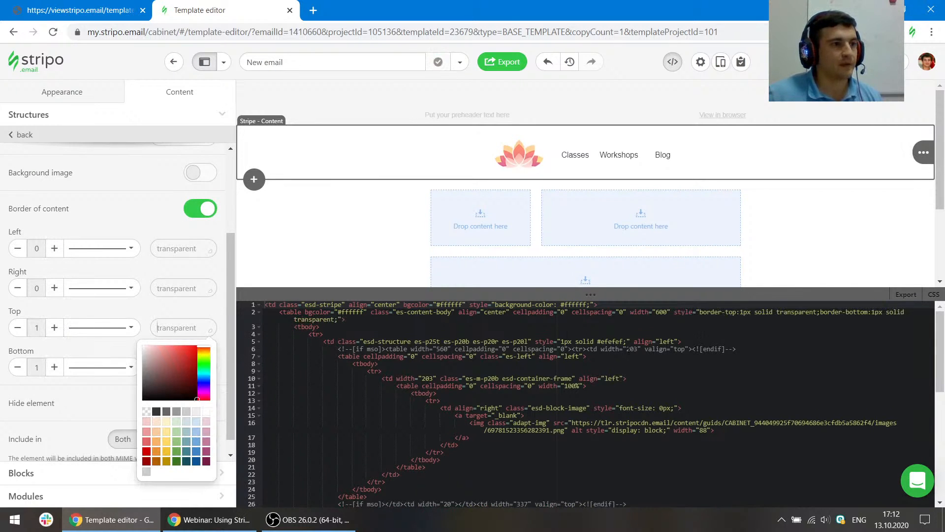
click(597, 342)
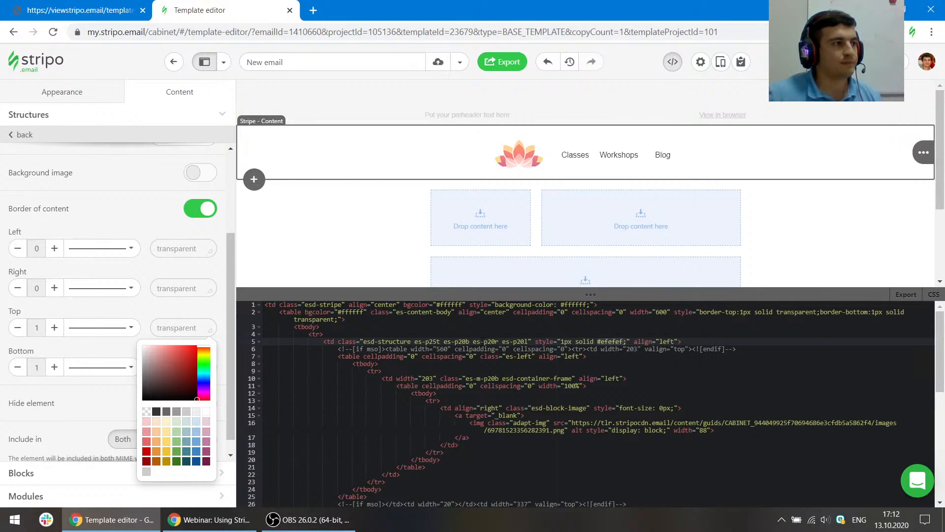
click(170, 325)
text(#efefef)
click(178, 369)
text(#efefef)
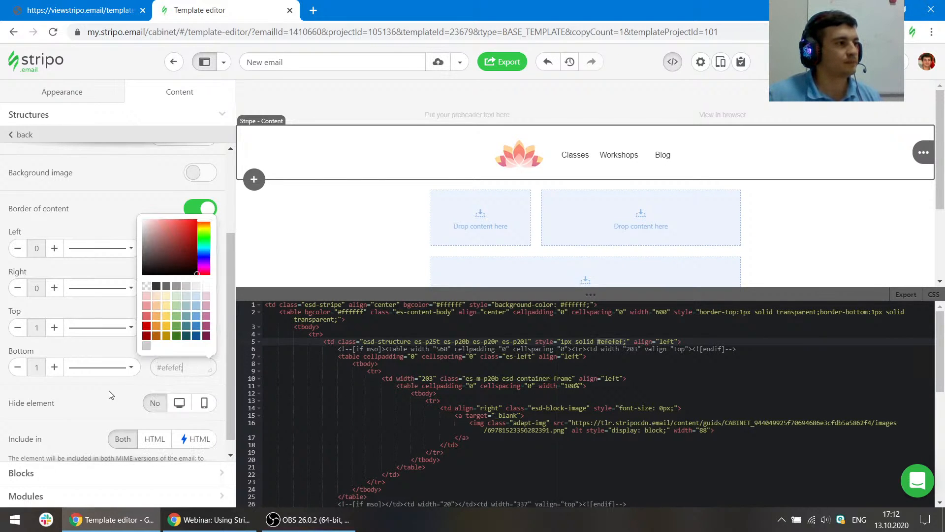
click(109, 394)
click(184, 331)
text(#efefef;)
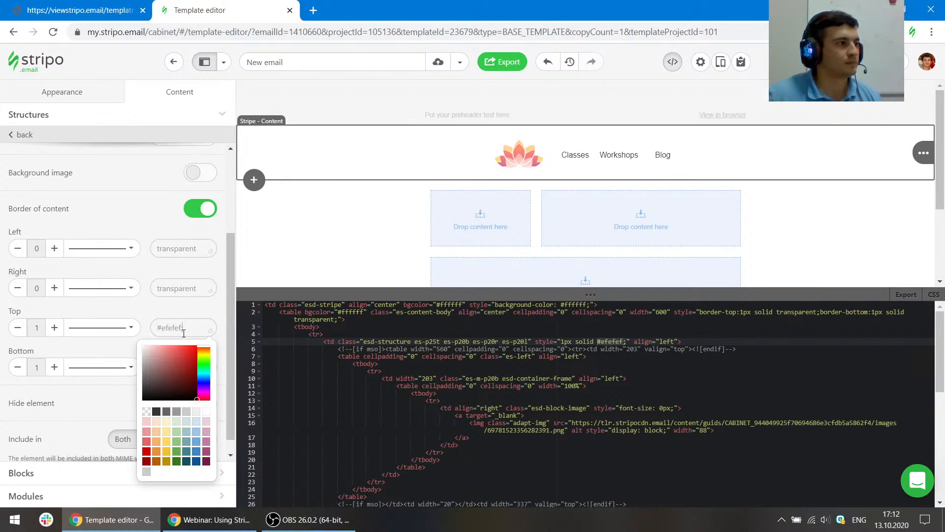
key(BackSpace)
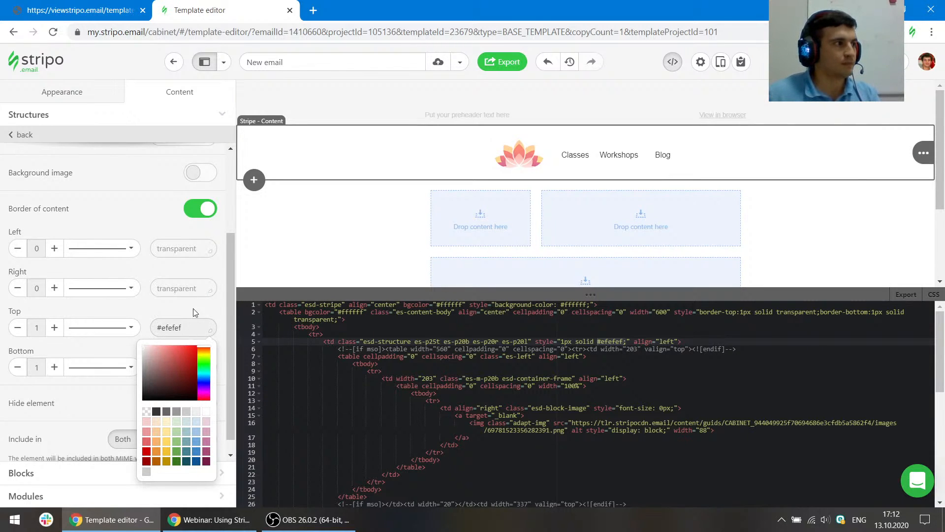
key(Return)
click(188, 367)
text(#efefef;)
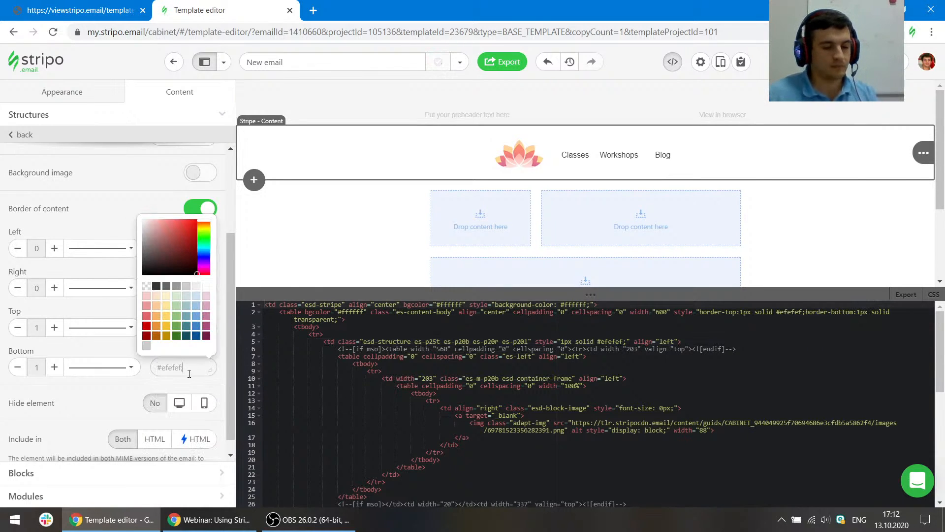
key(BackSpace)
click(107, 403)
click(394, 236)
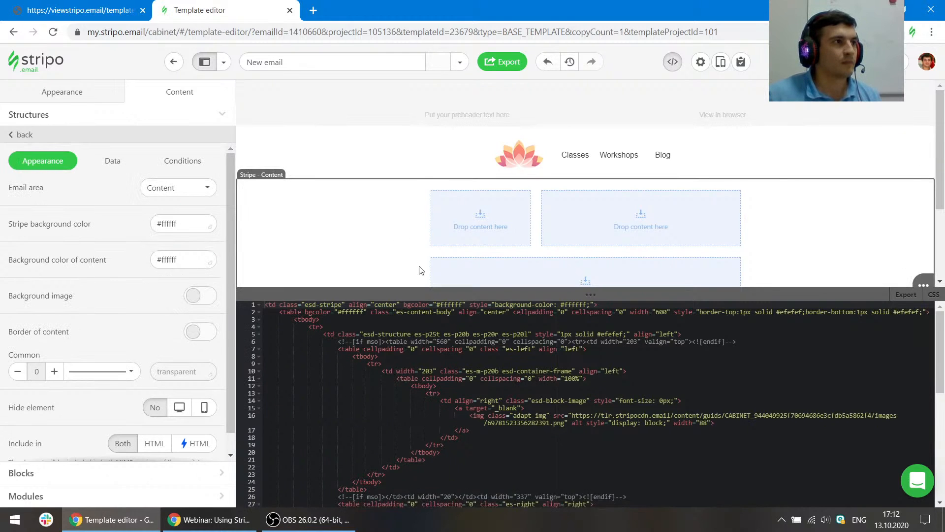
click(538, 228)
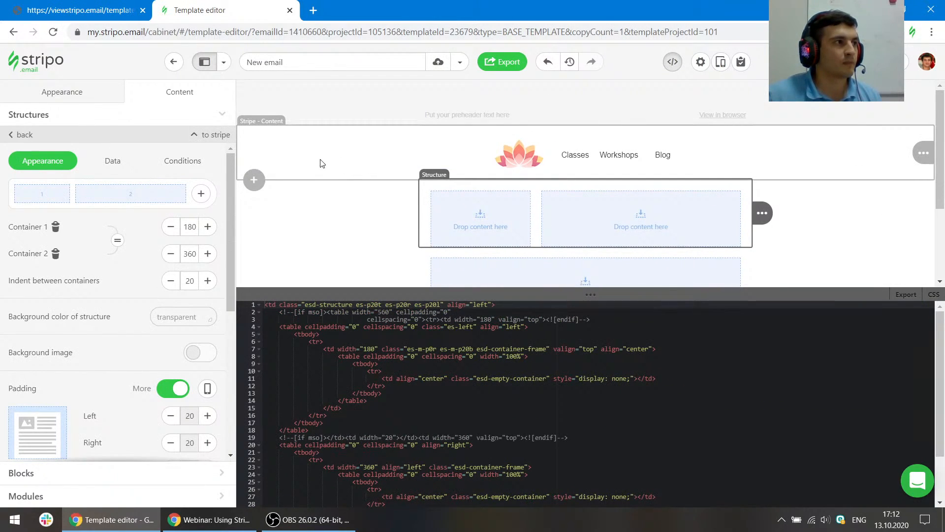
click(321, 163)
scroll(150, 295, down, 3)
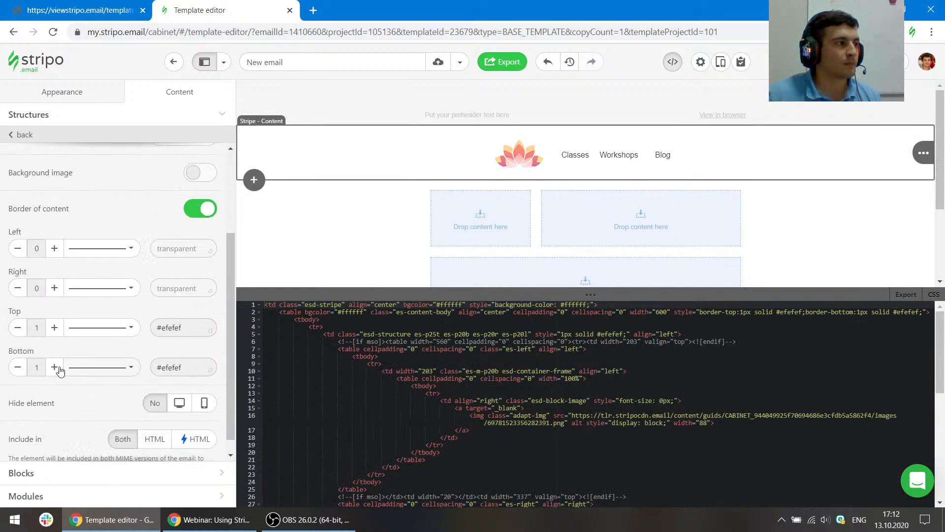
- Increase the header stripe's top and bottom border widths to 3
click(55, 328)
click(54, 367)
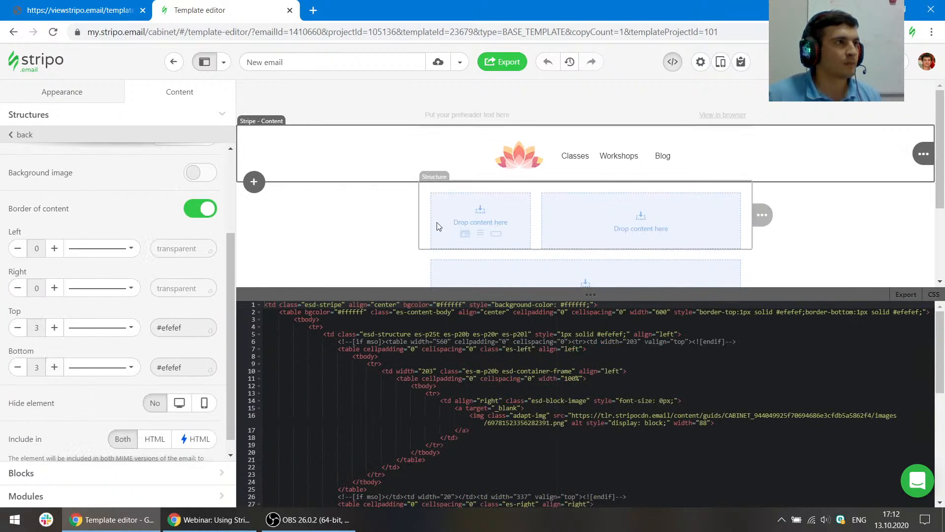
- Inspect the reference email's header cell to examine how its border style is defined
click(461, 226)
click(114, 4)
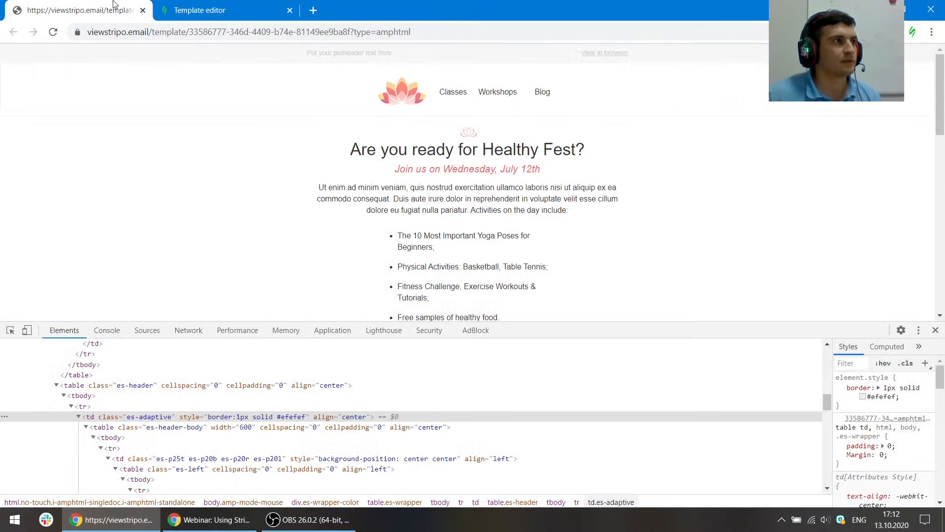
click(10, 332)
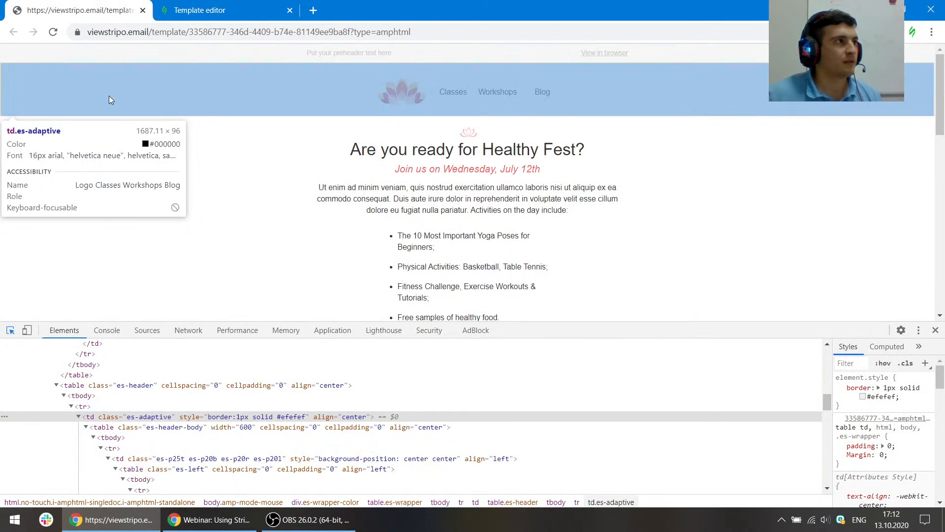
click(109, 96)
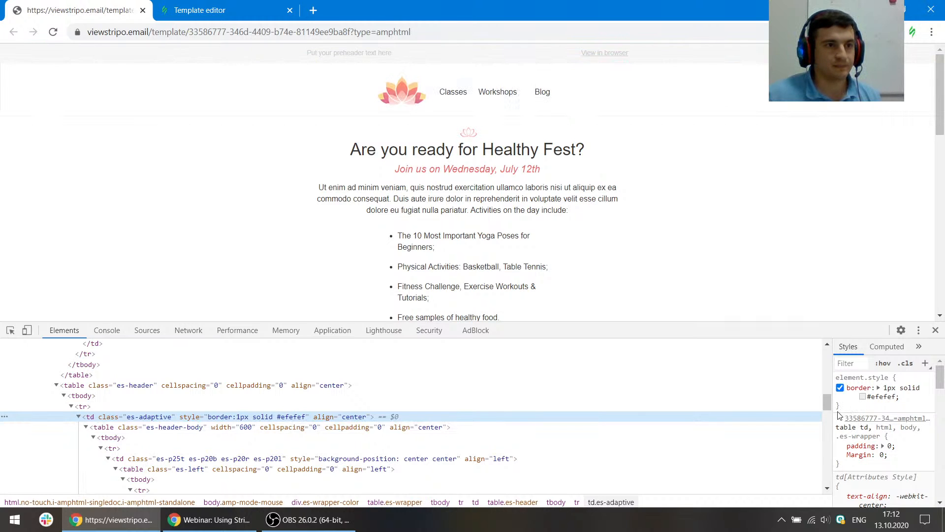
drag(833, 419, 661, 424)
scroll(833, 442, down, 10)
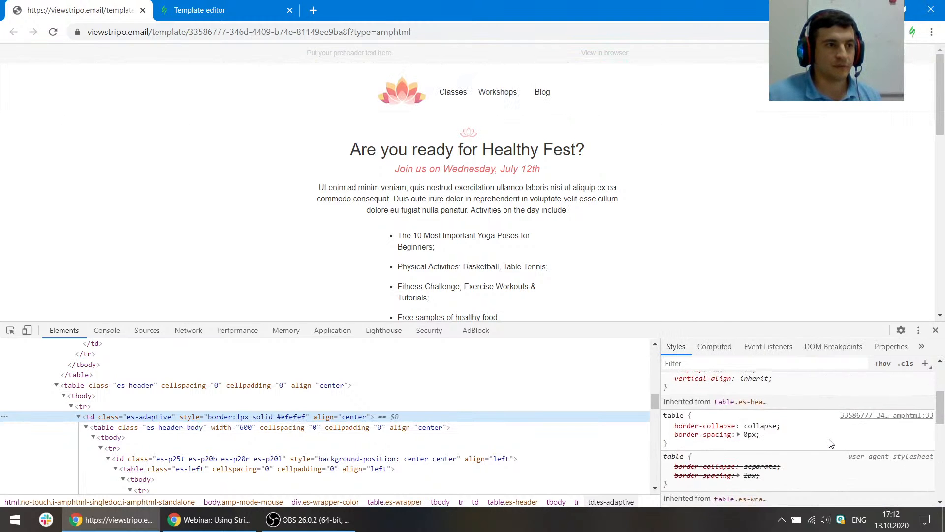
scroll(831, 443, down, 3)
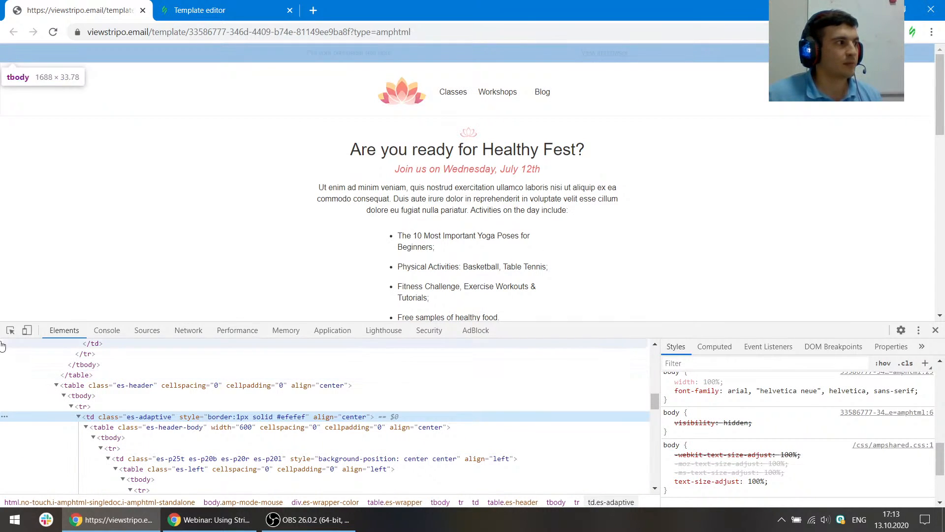
key(ctrl+shift+c)
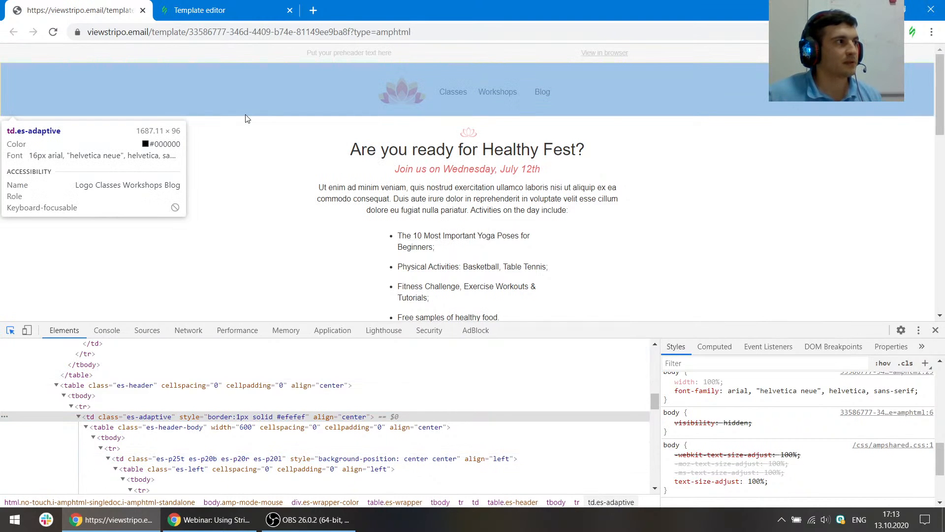
click(246, 118)
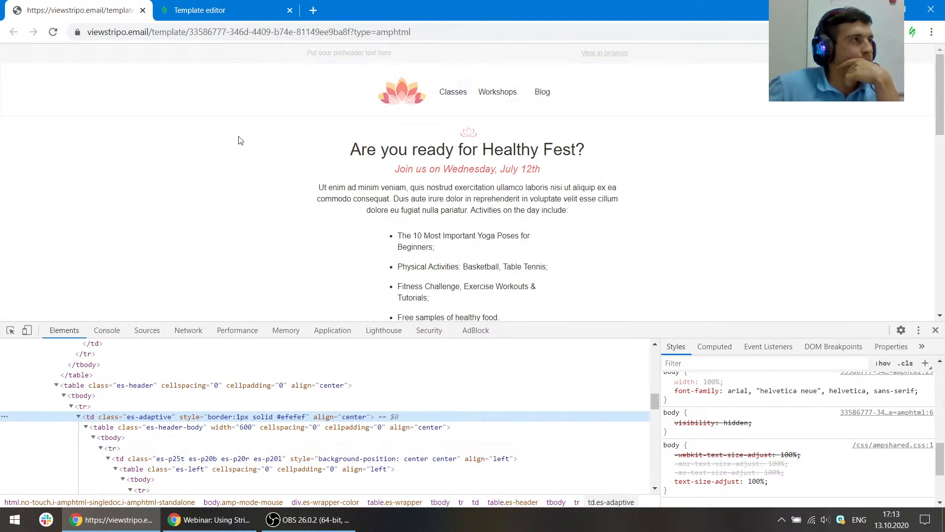
- Set the header structure's style attribute in the HTML code to 5px solid #efefef
key(ctrl+Tab)
click(374, 172)
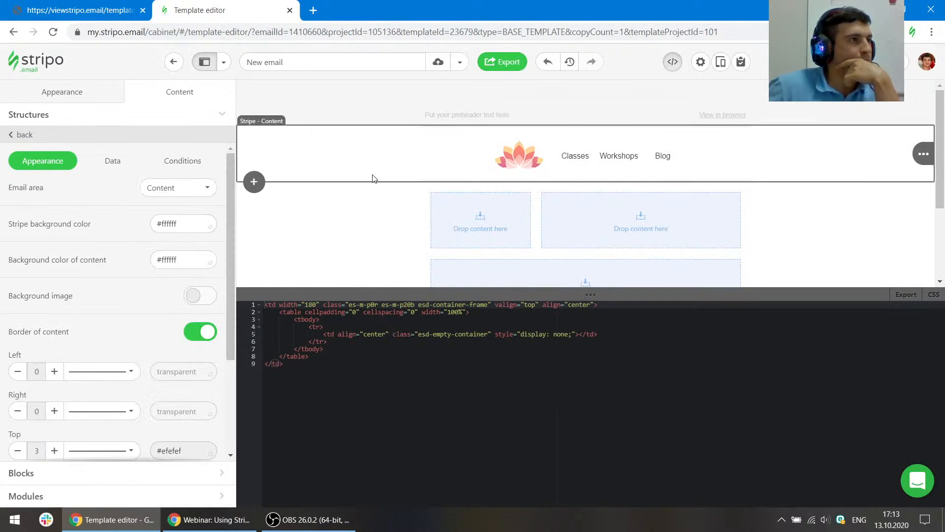
click(565, 334)
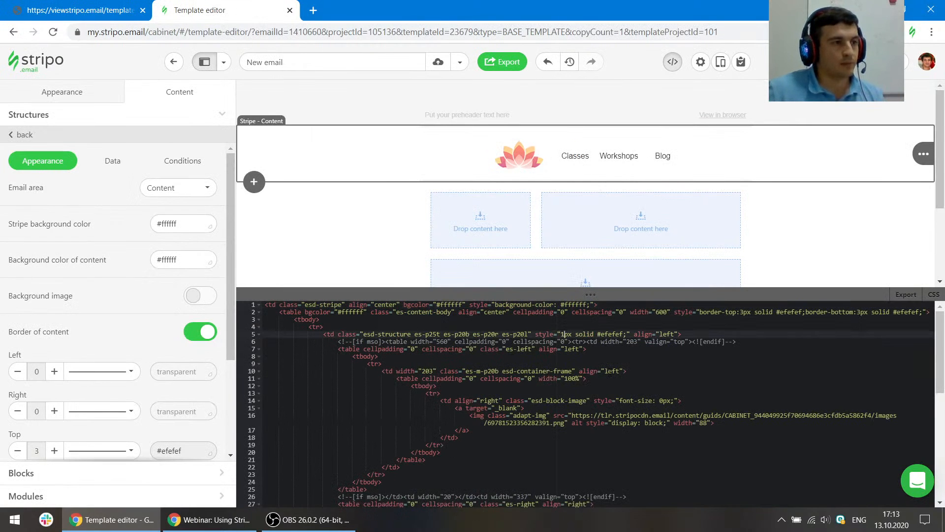
key(BackSpace)
text(5)
click(583, 416)
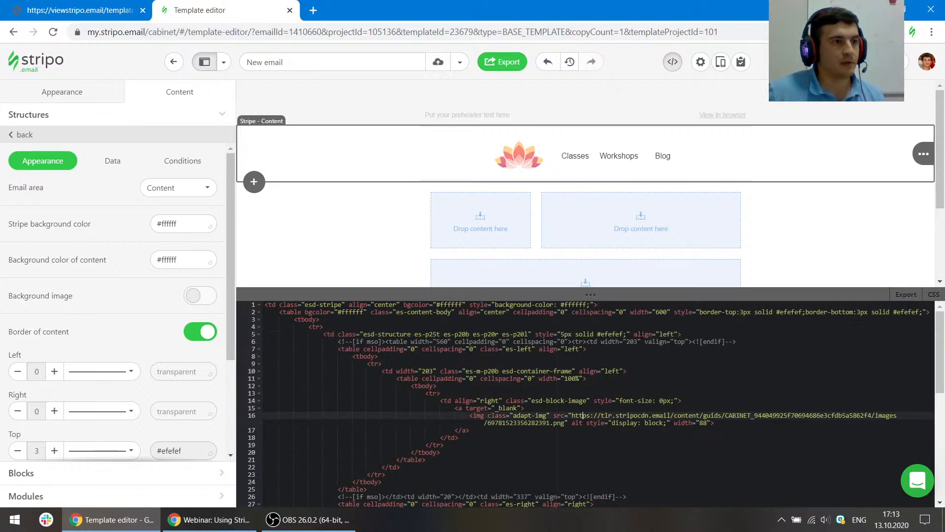
- Paste the 5px solid #efefef; value at the start of the header stripe cell's style attribute
click(567, 333)
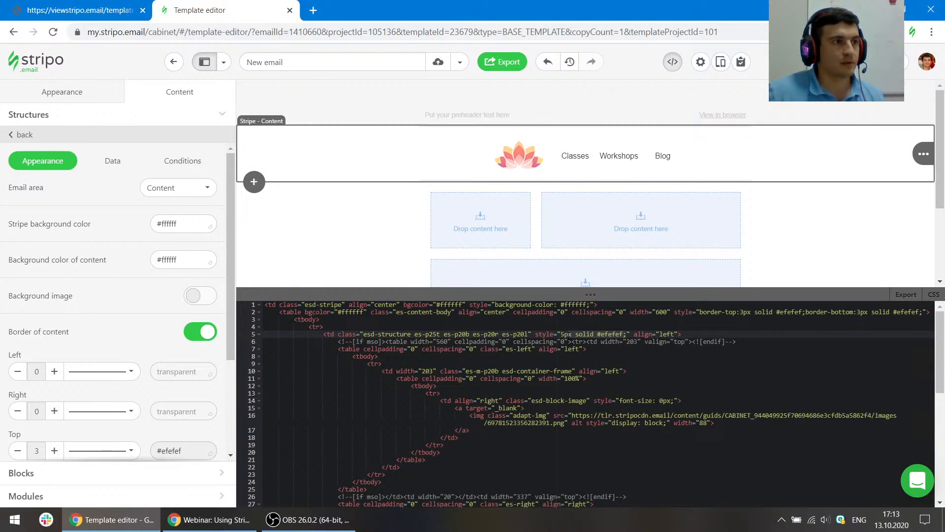
click(495, 304)
key(ctrl+v)
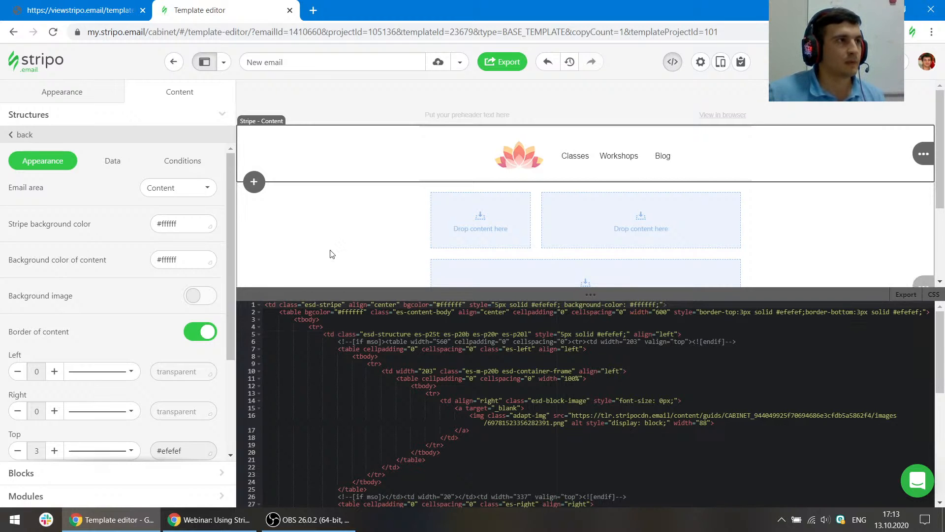
click(389, 263)
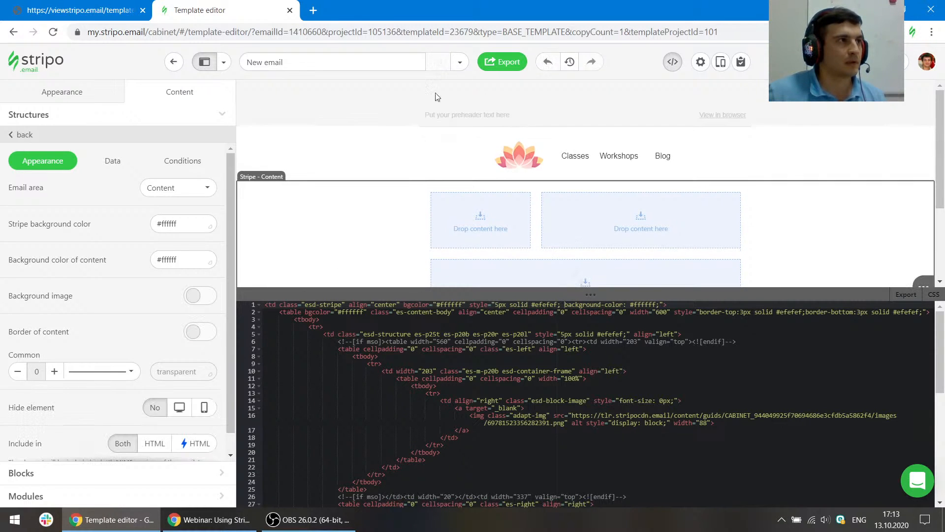
click(372, 167)
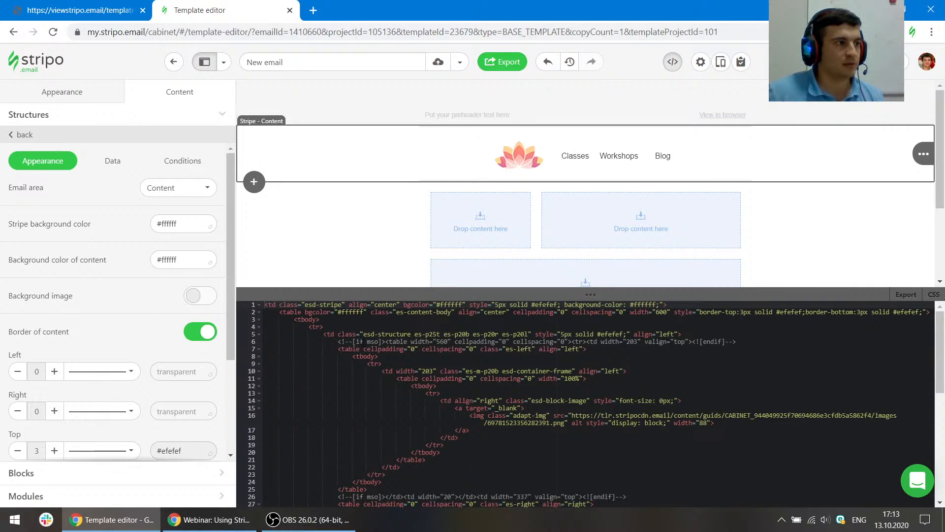
- Change the border colour in the header stripe cell's style attribute to black
click(391, 249)
click(338, 145)
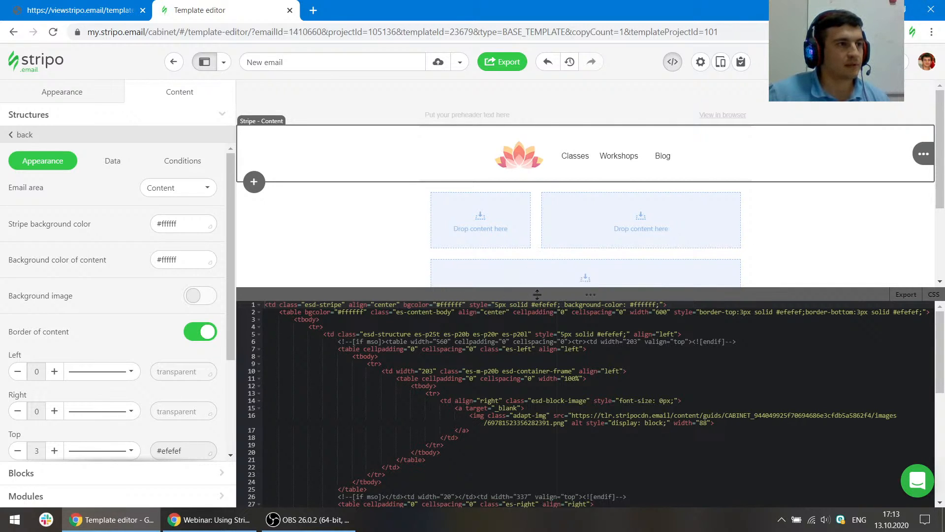
key(BackSpace)
key(BackSpace)
key(BackSpace)
key(BackSpace)
key(BackSpace)
key(BackSpace)
key(BackSpace)
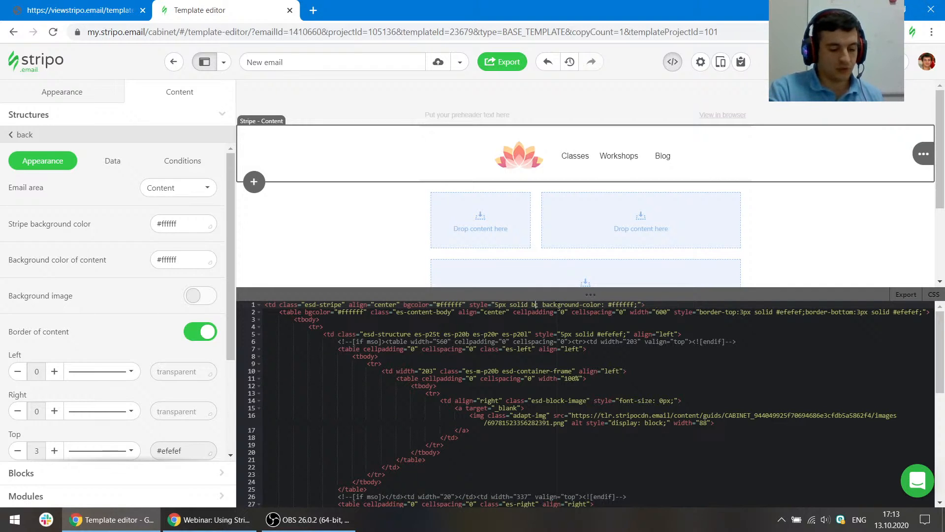
text(black)
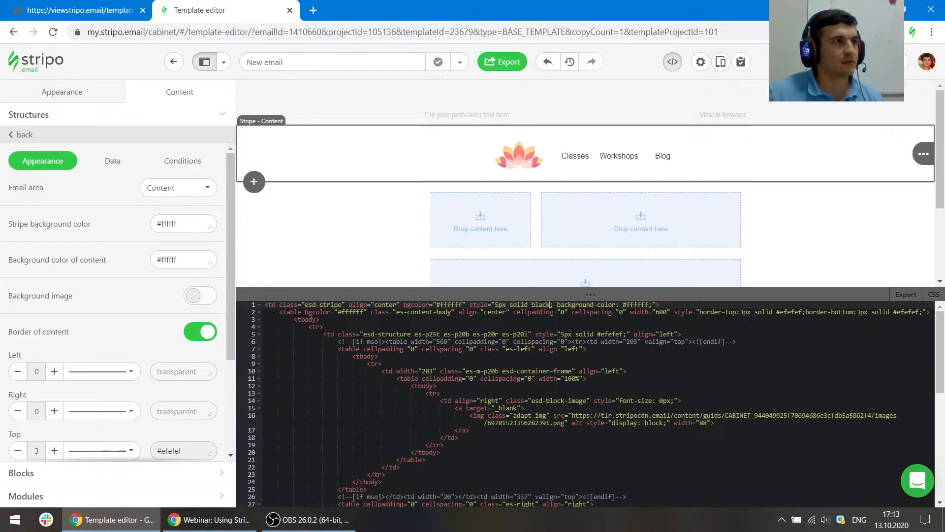
click(513, 312)
click(532, 304)
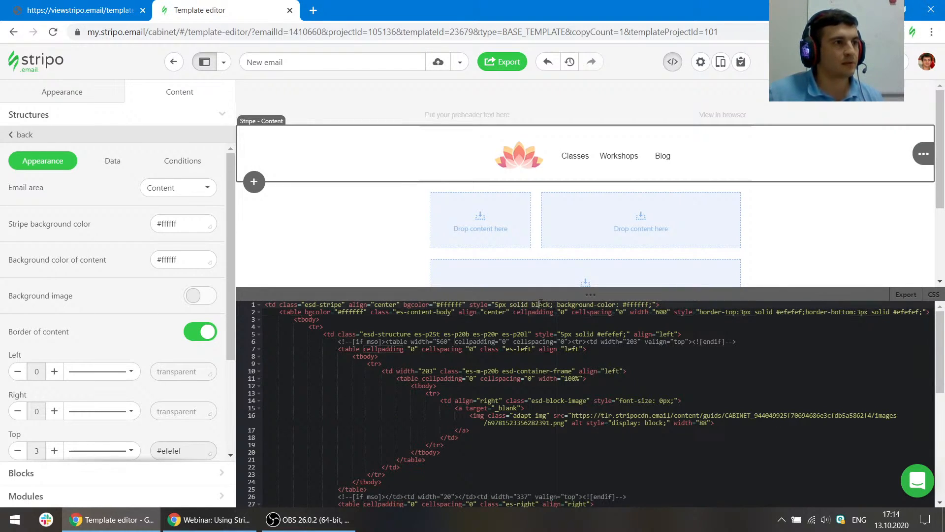
- Replace #efefef with black in the header structure's style attribute
drag(622, 334, 598, 334)
text(black)
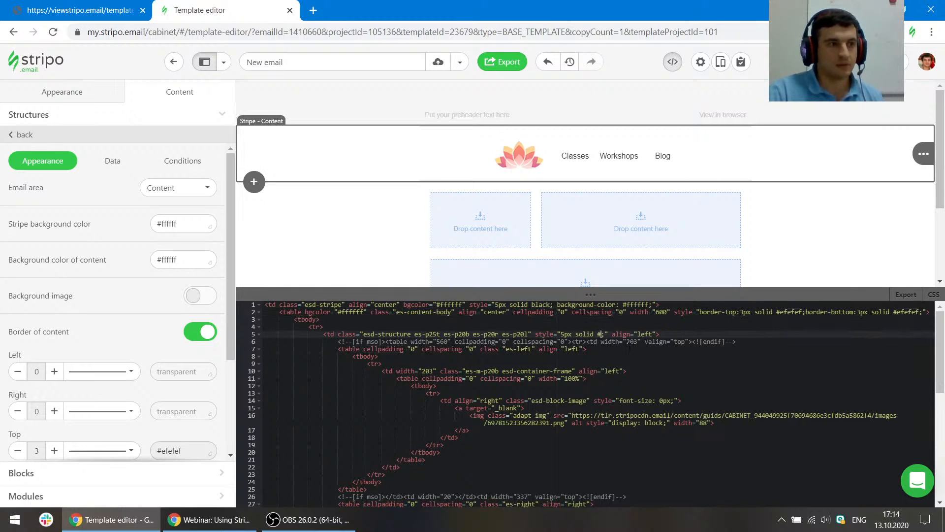
click(556, 394)
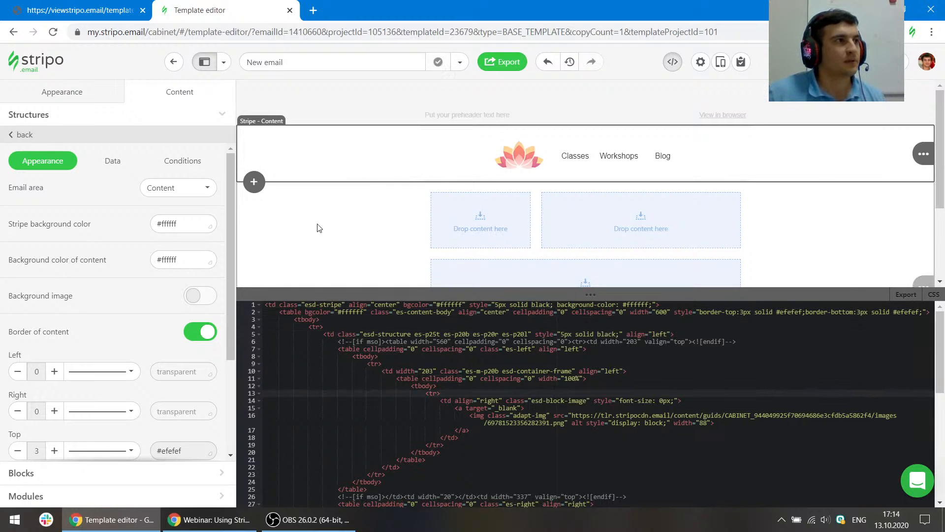
- Switch to the reference email to compare it with the editor, then return to the editor
click(856, 214)
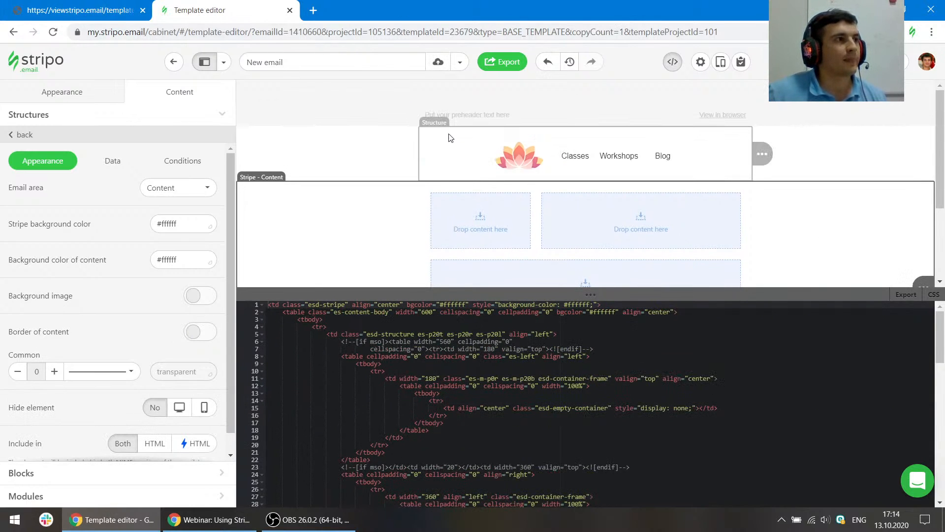
click(110, 4)
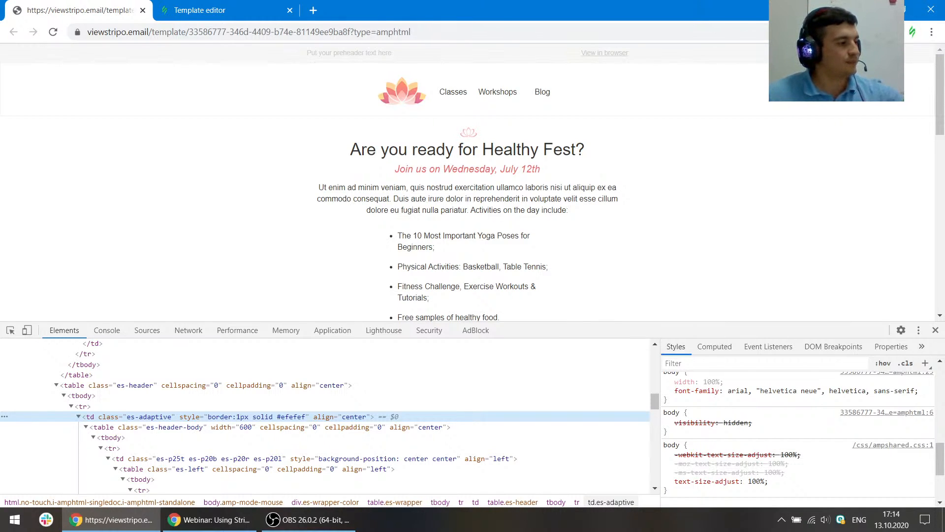
click(207, 10)
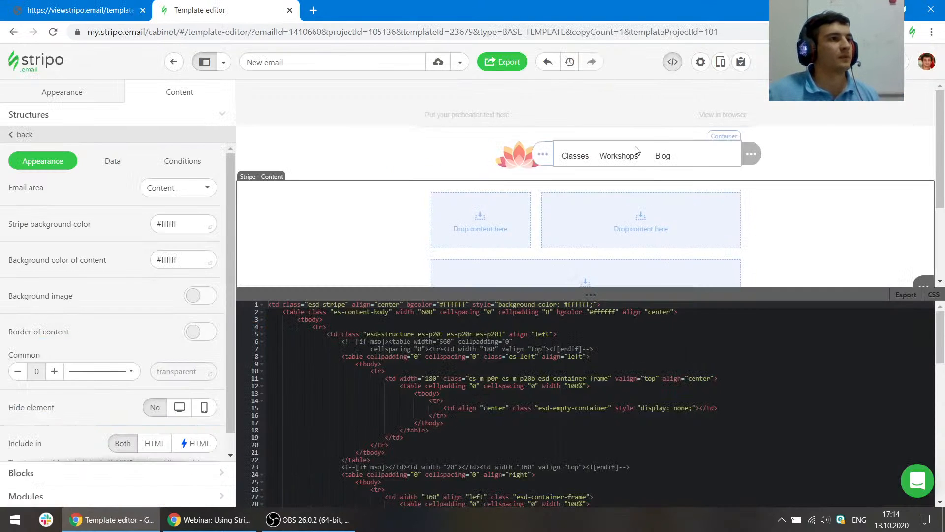
- Enable a background image on the single-column structure and use the stock waterfall photo
scroll(542, 172, down, 3)
scroll(433, 169, up, 2)
scroll(433, 175, down, 2)
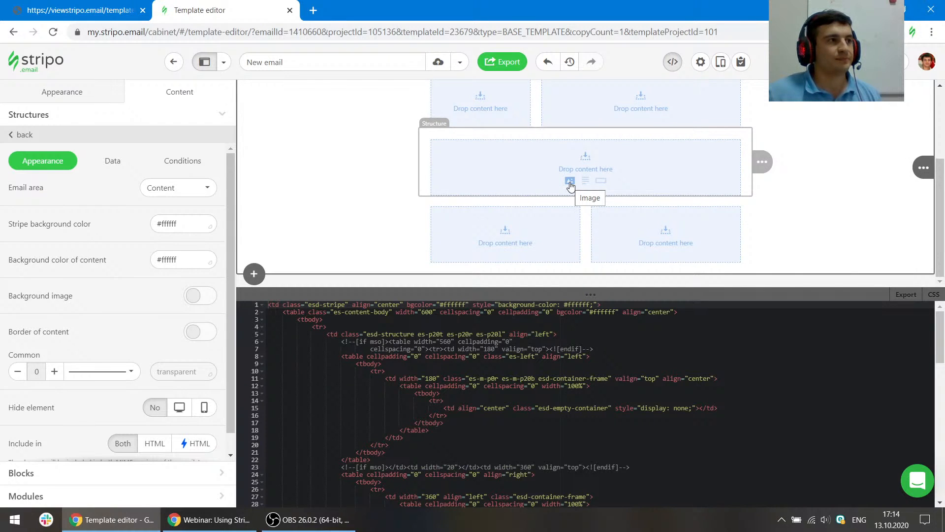
click(21, 473)
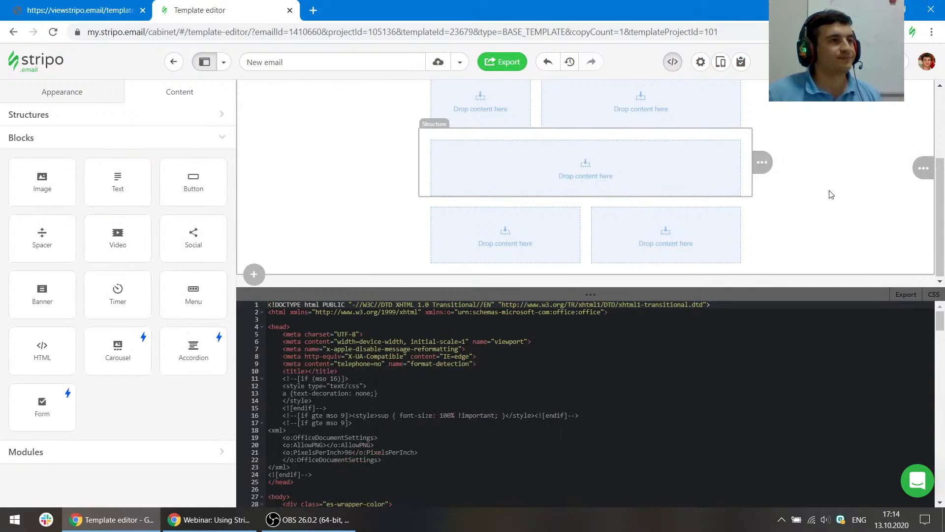
click(542, 135)
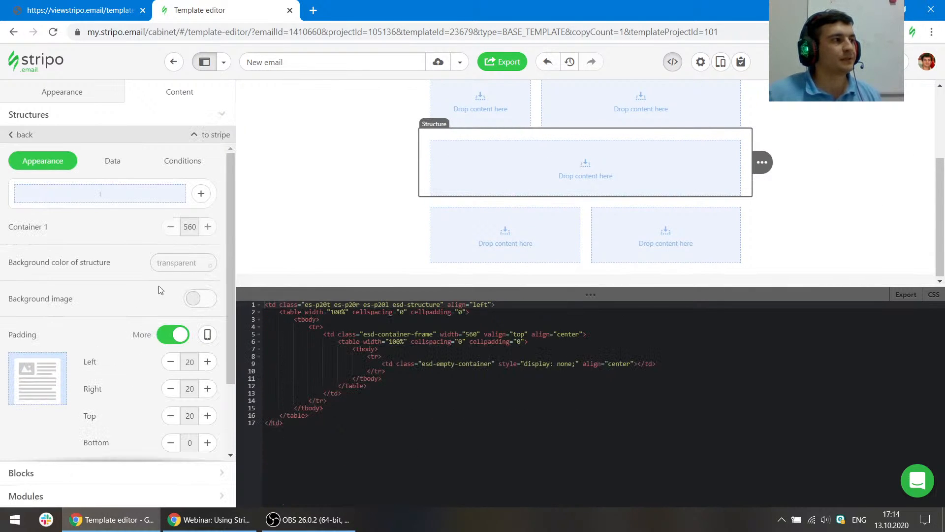
click(195, 300)
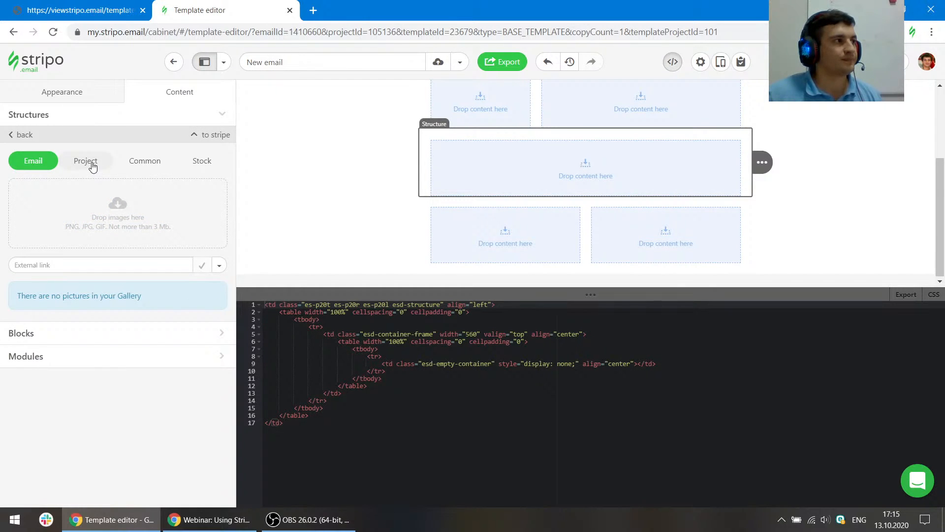
click(199, 162)
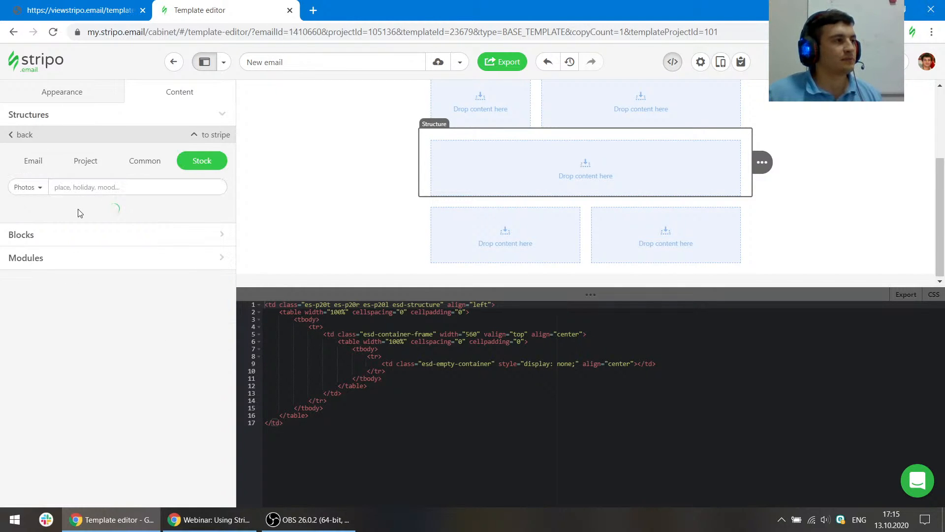
click(137, 365)
scroll(148, 372, down, 3)
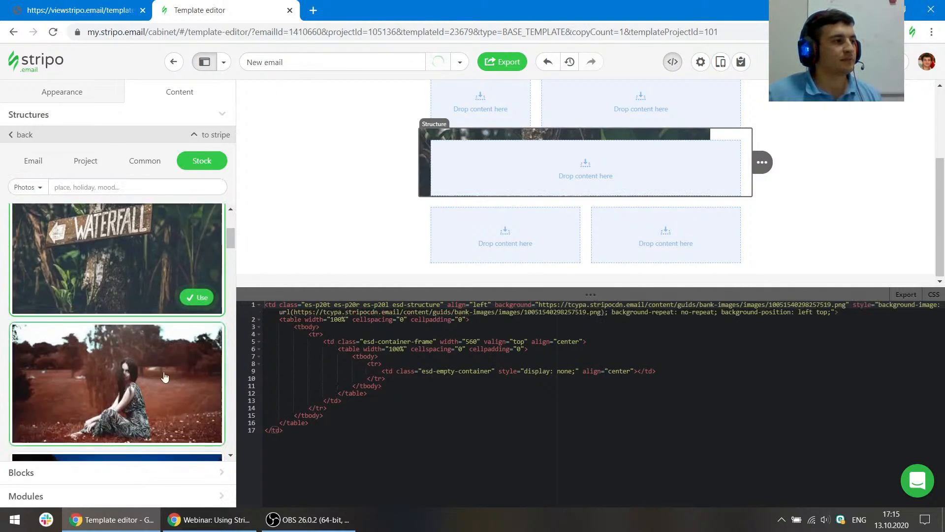
click(196, 298)
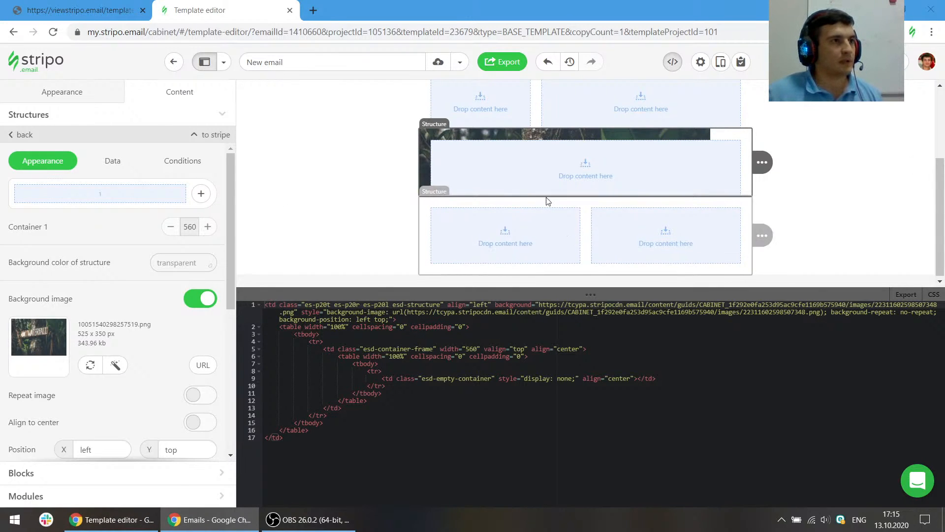
- Add a second container to the structure and make both containers equal width
click(201, 193)
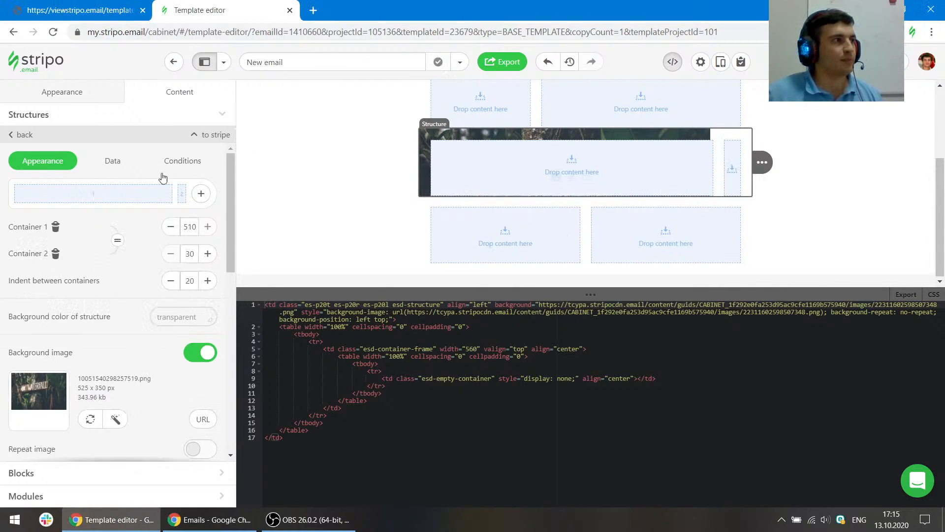
click(117, 240)
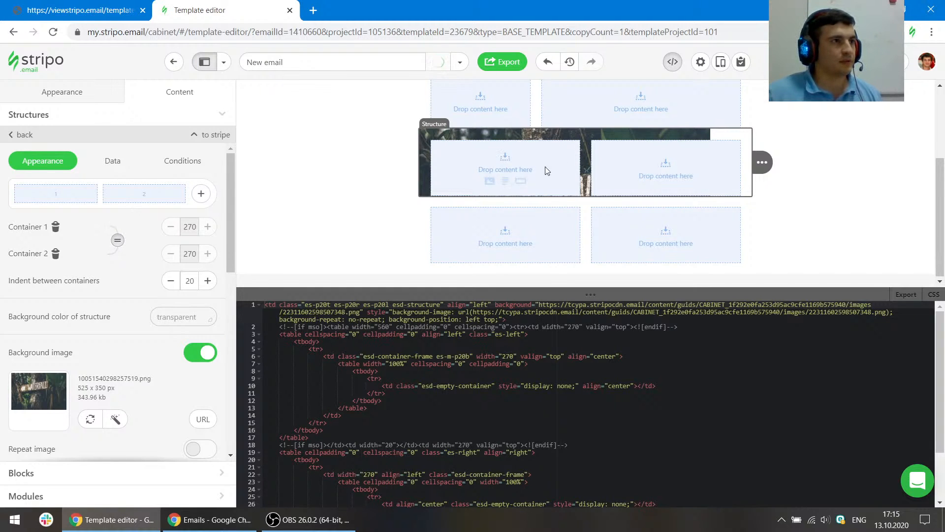
- Set the text block in the first container to 23 px font size and white text colour
click(506, 182)
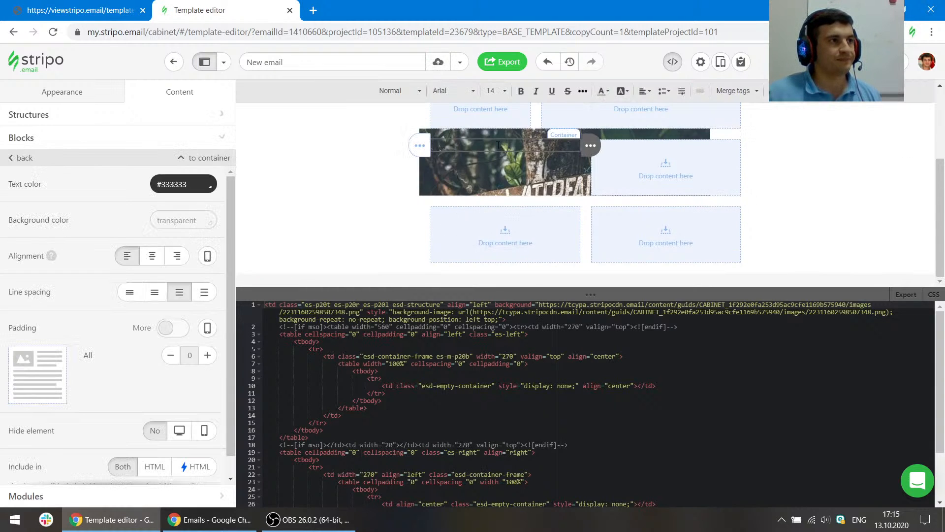
click(501, 94)
scroll(509, 202, down, 6)
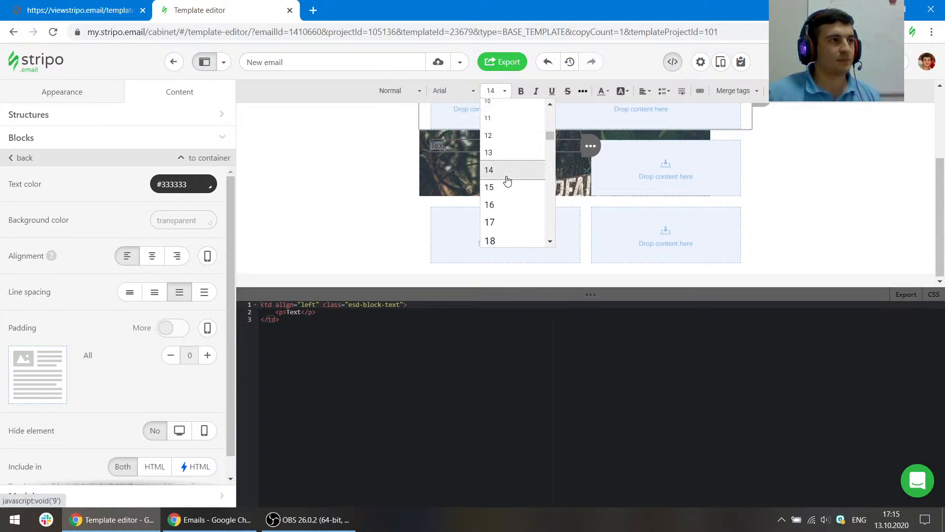
click(511, 197)
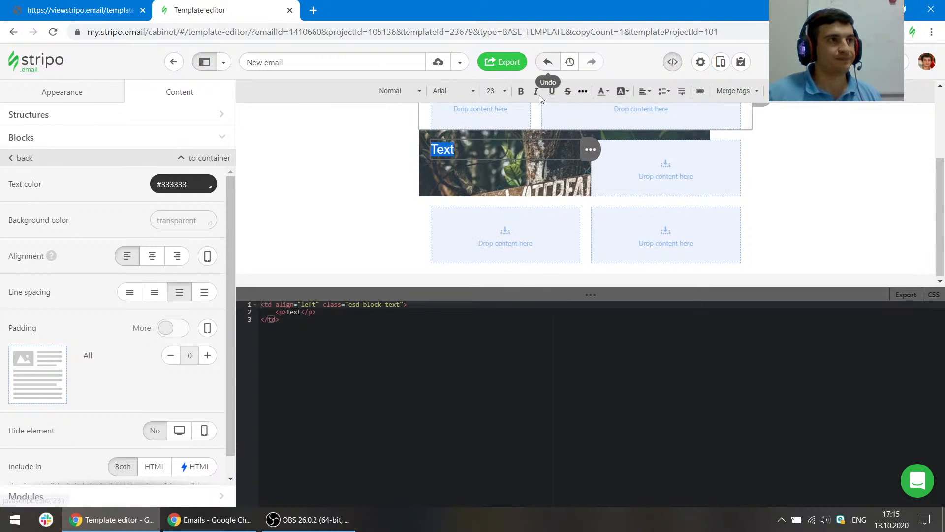
click(603, 91)
click(699, 189)
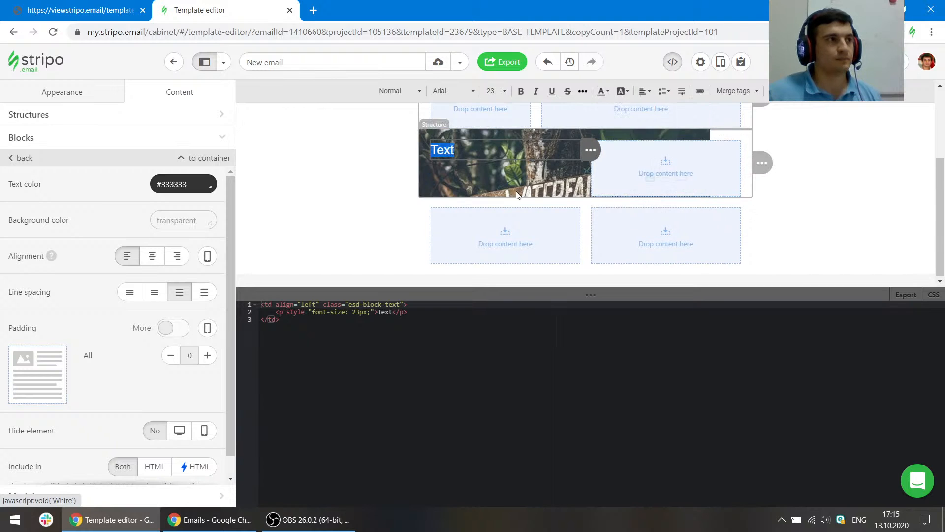
click(489, 178)
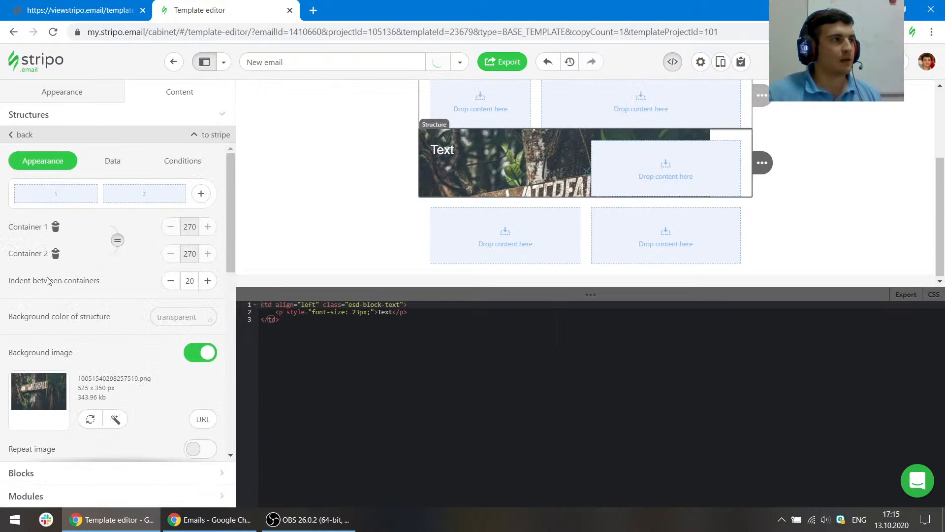
- Add a Button block below the text in the first container
click(21, 474)
drag(193, 182, 514, 153)
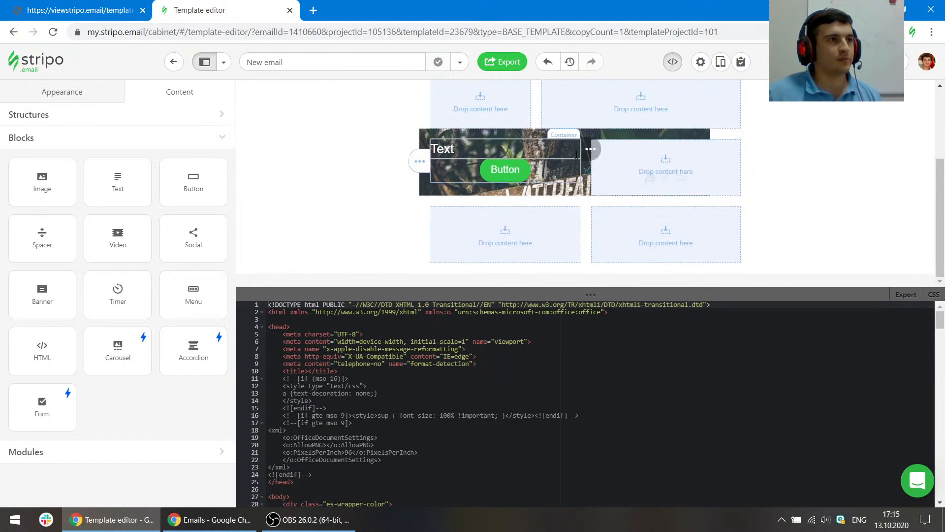
click(619, 137)
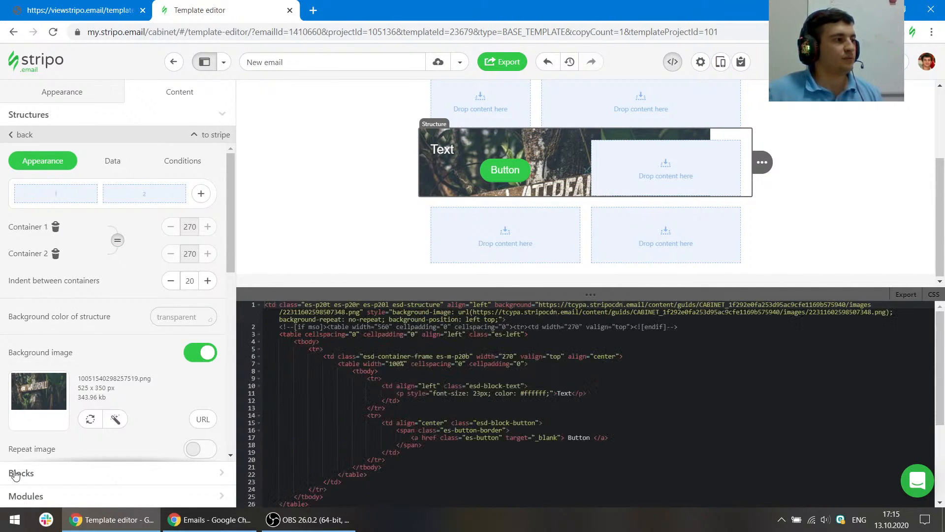
- Add a Spacer block below the button and close the code editor
click(16, 472)
drag(43, 238, 451, 195)
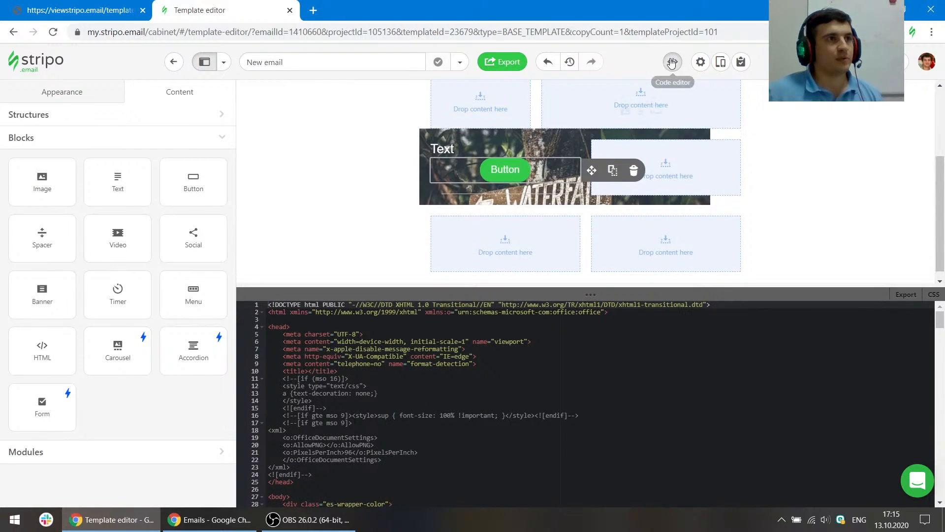
click(673, 62)
- Turn on Dynamic spacer and stretch the spacer to about 286 px high
click(576, 318)
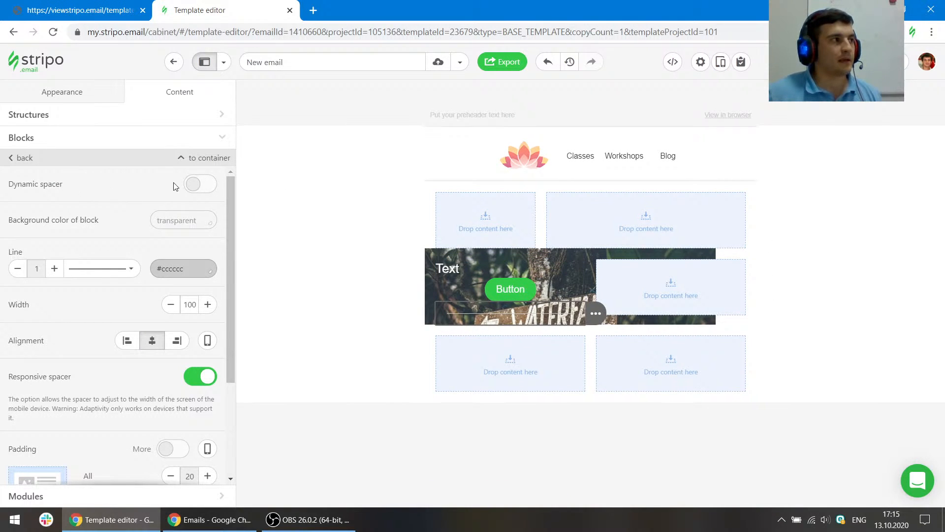
click(196, 185)
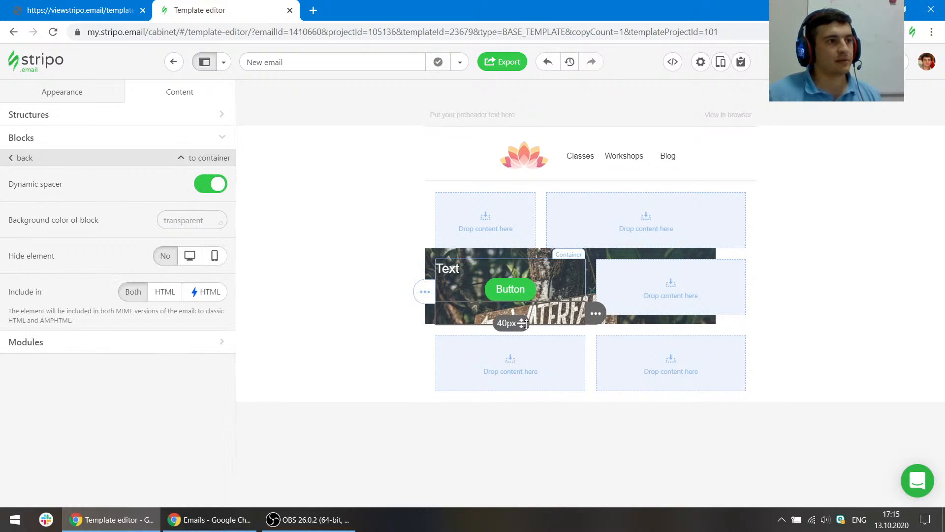
drag(526, 324, 528, 457)
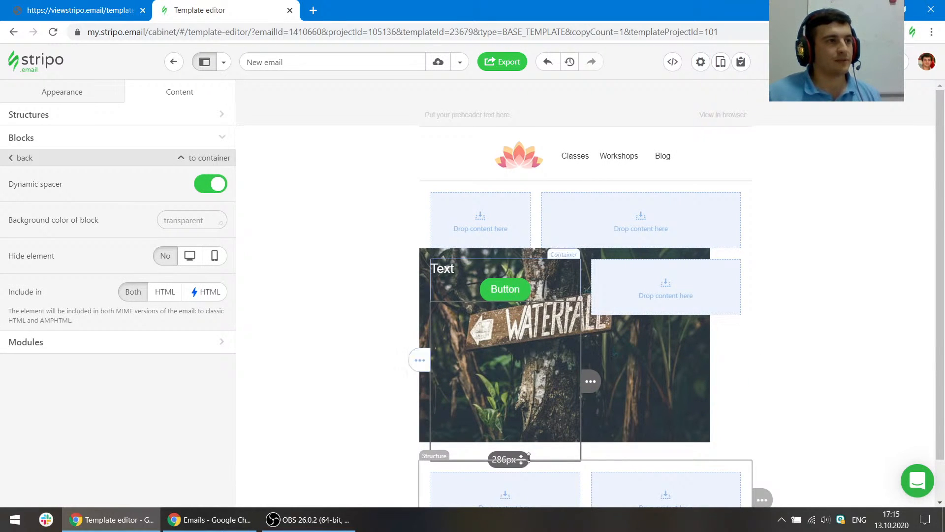
click(837, 387)
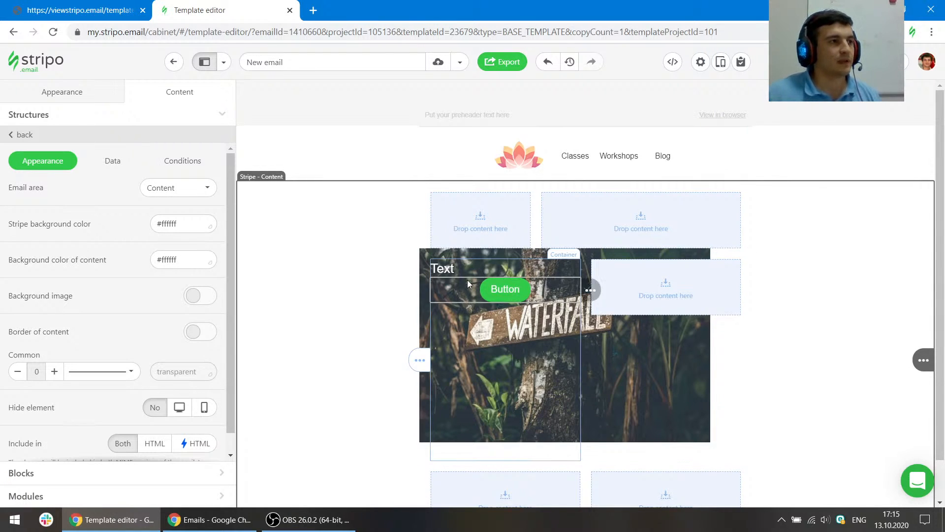
- Add a Banner block to the second container using the waterfall image from the gallery
click(39, 475)
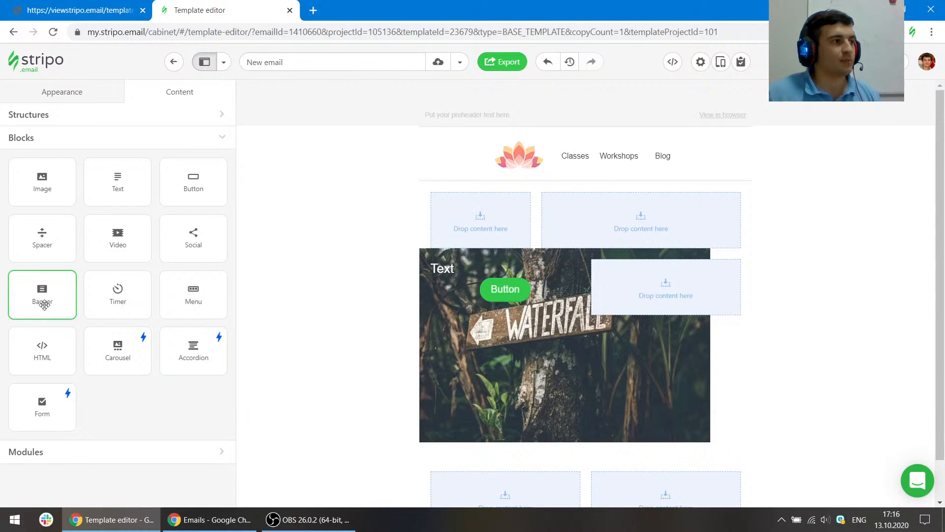
drag(43, 295, 649, 279)
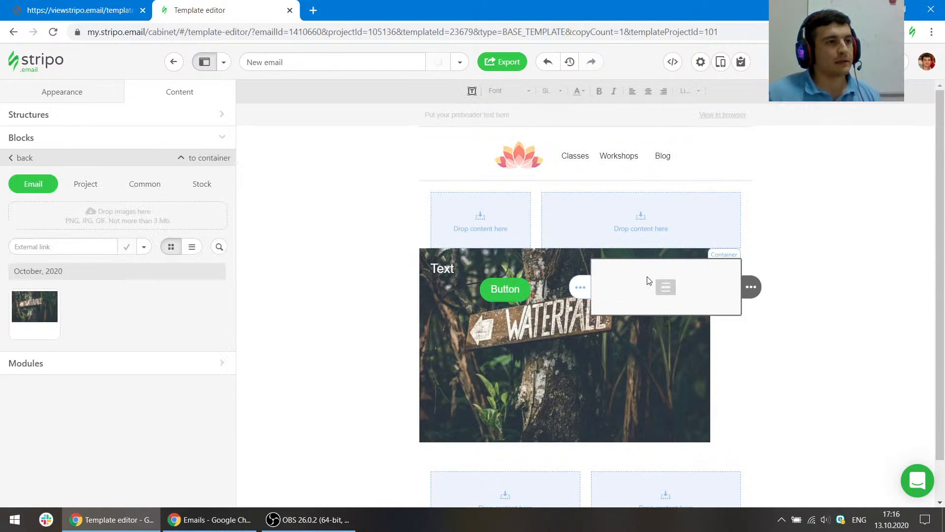
click(45, 319)
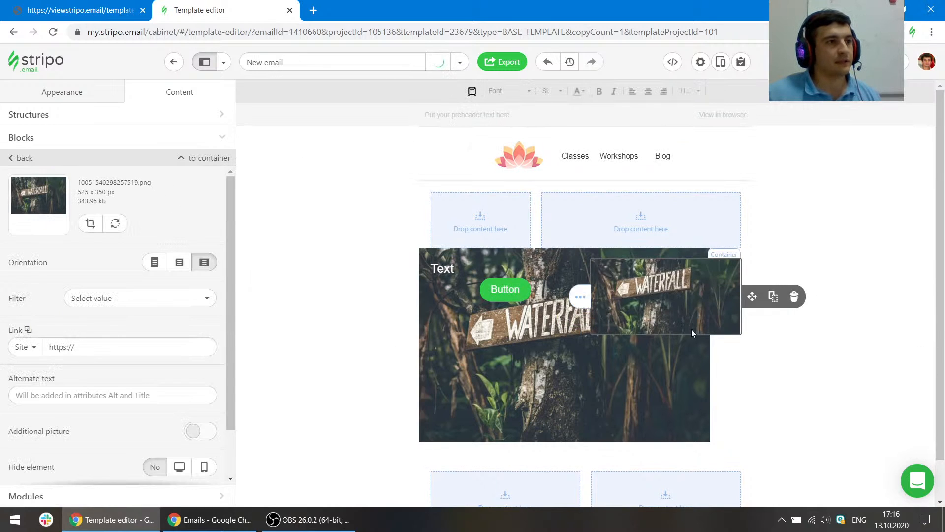
click(641, 397)
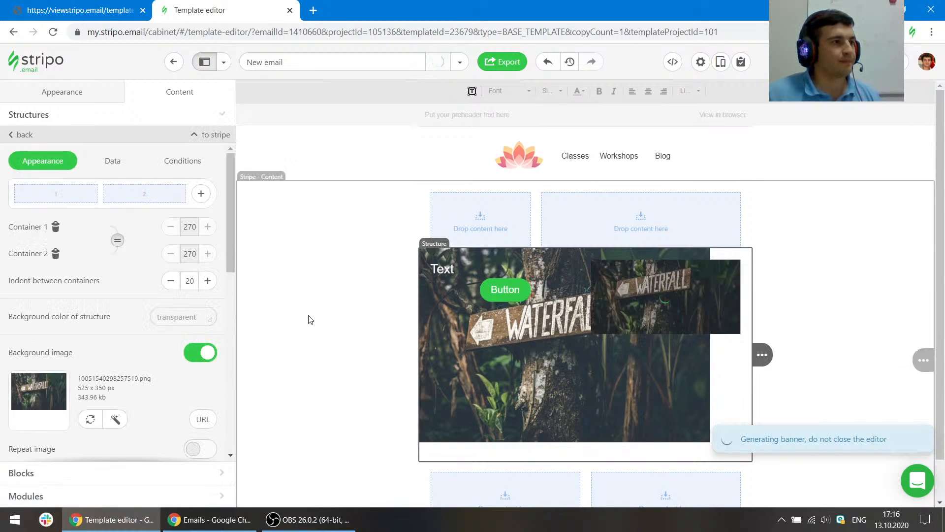
- Delete the structure's first container and turn off its background image
click(55, 228)
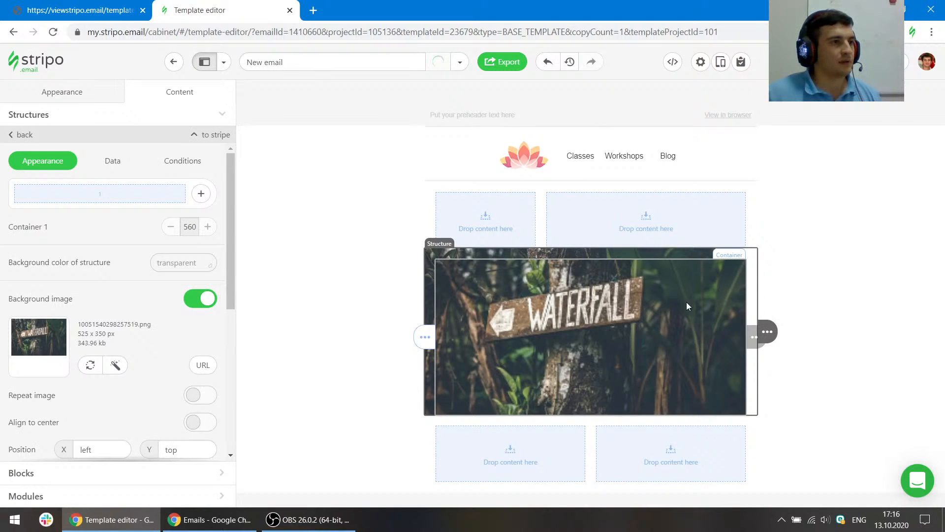
click(200, 298)
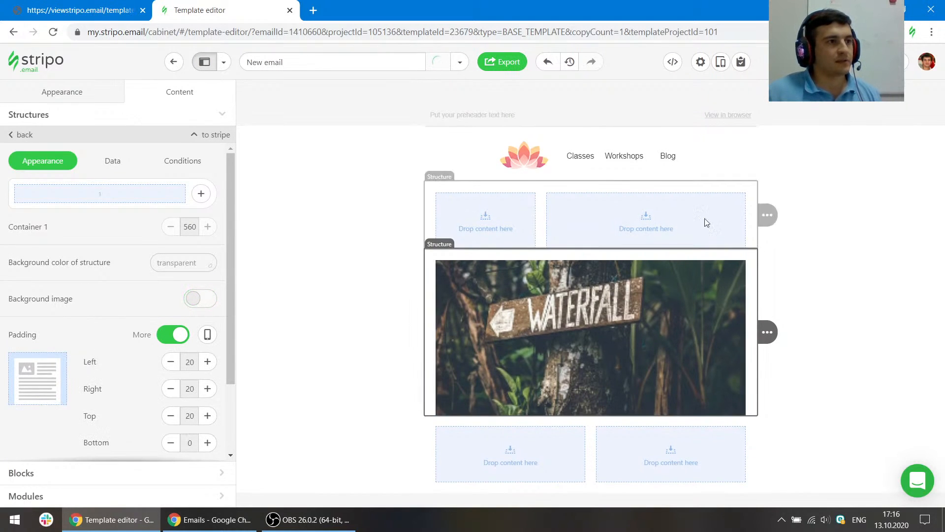
- Enable an additional picture on the banner using the waterfall image and reposition it
click(589, 307)
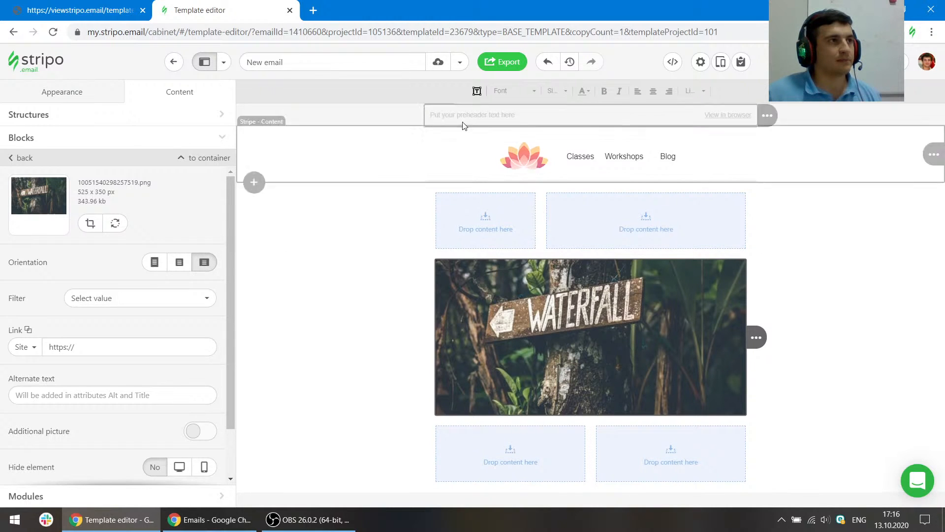
scroll(164, 394, down, 2)
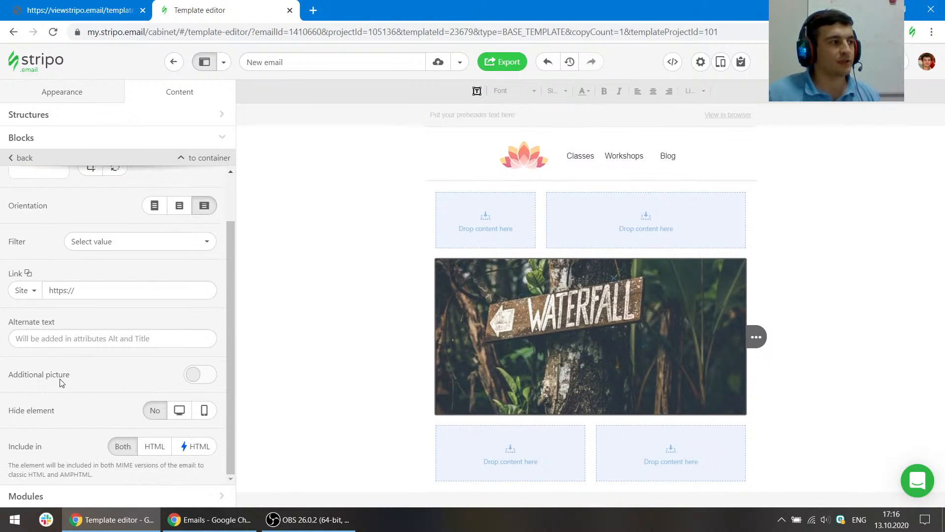
click(204, 378)
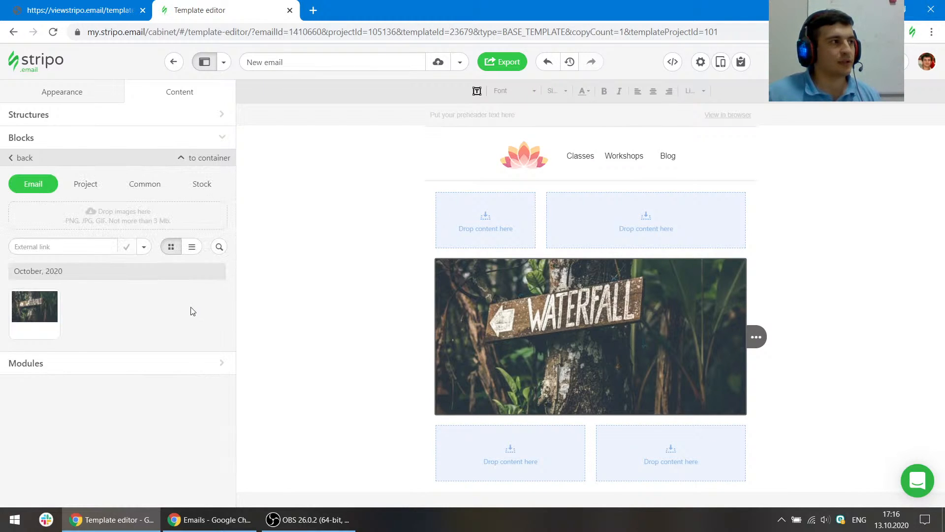
click(34, 313)
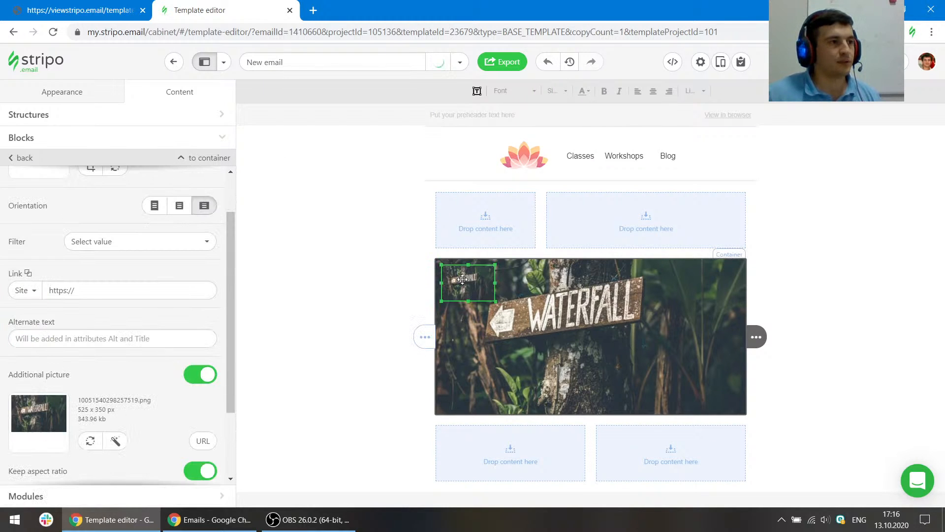
drag(468, 283, 537, 375)
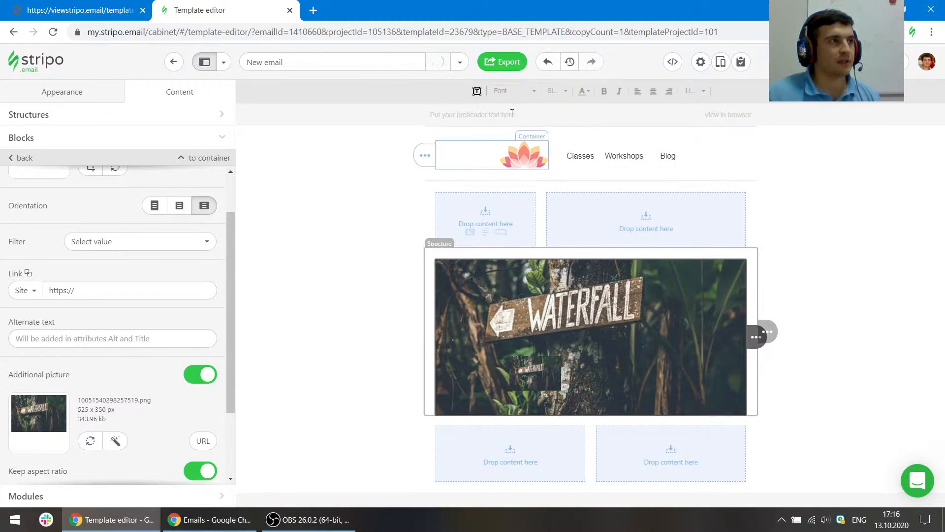
- Add a caption to the banner reading Text and move it over the image
click(477, 91)
drag(527, 288, 673, 358)
click(626, 328)
double_click(626, 328)
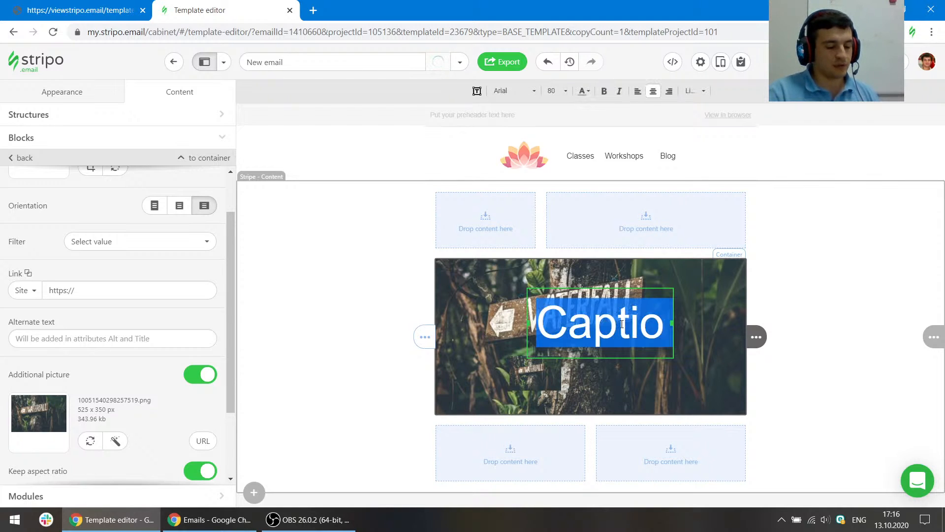
text(Text)
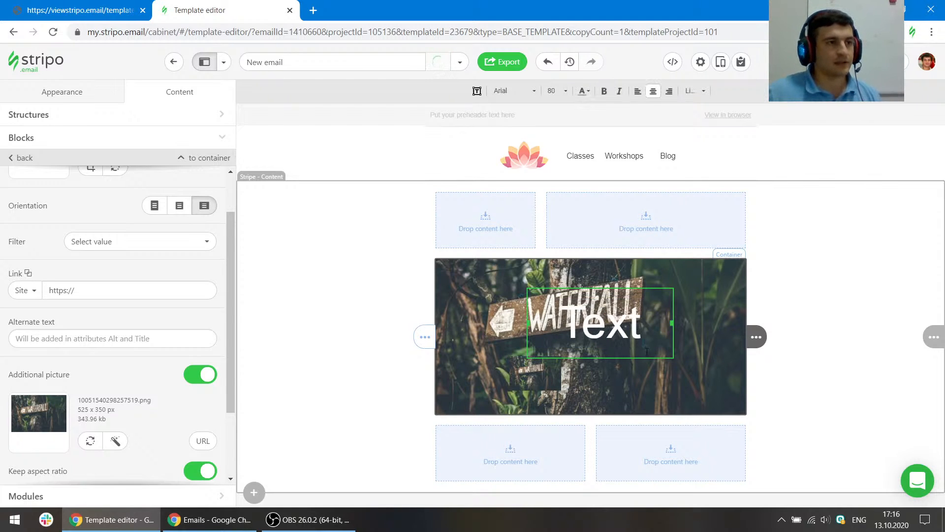
drag(606, 332, 667, 370)
click(837, 342)
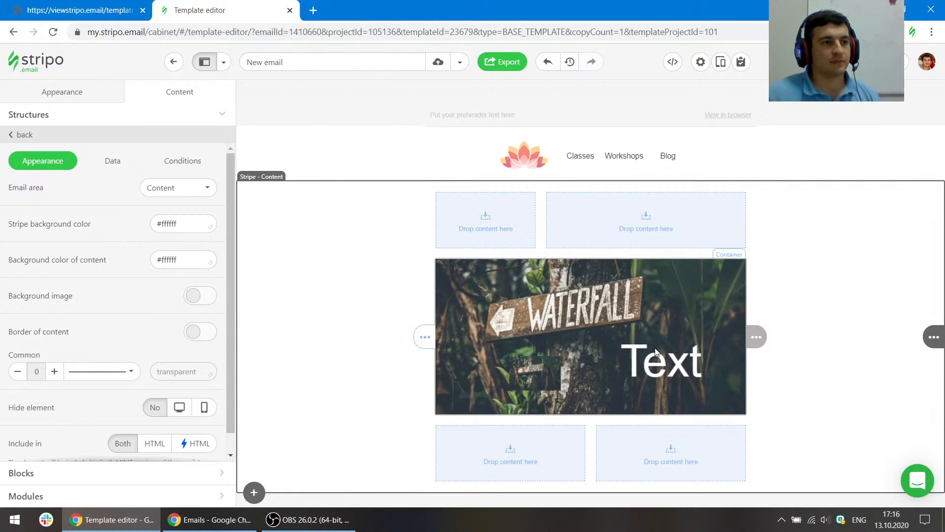
- Delete the banner block
mouse_move(759, 337)
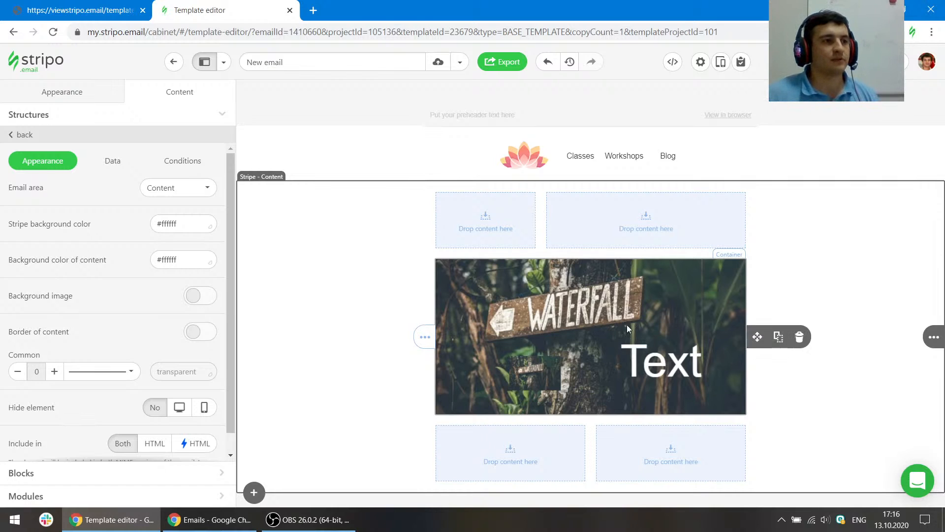
click(799, 338)
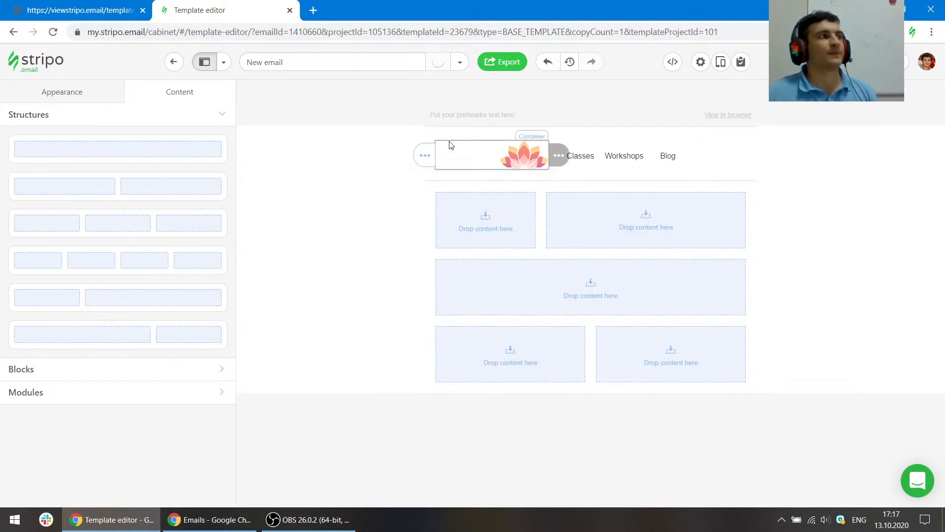
- Switch to the reference email, inspect the small lotus icon above the heading, and return to the editor
click(118, 5)
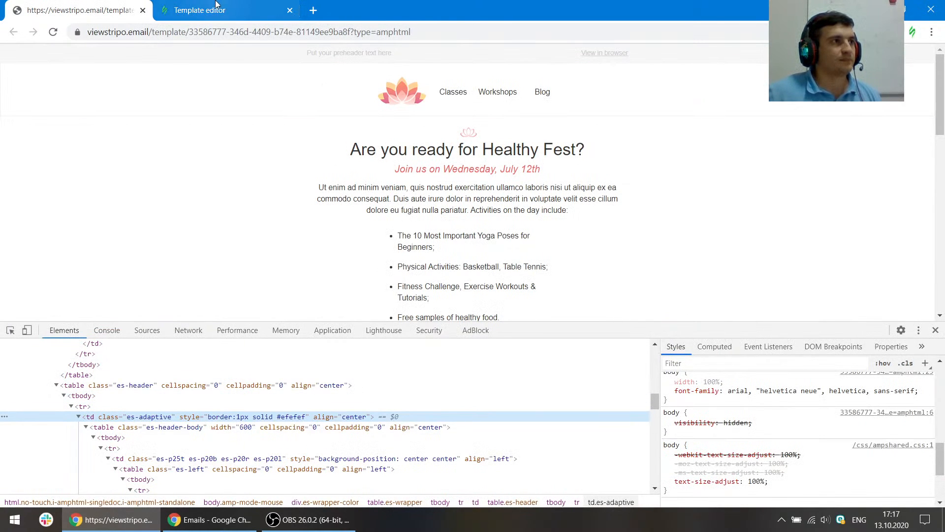
key(ctrl+shift+c)
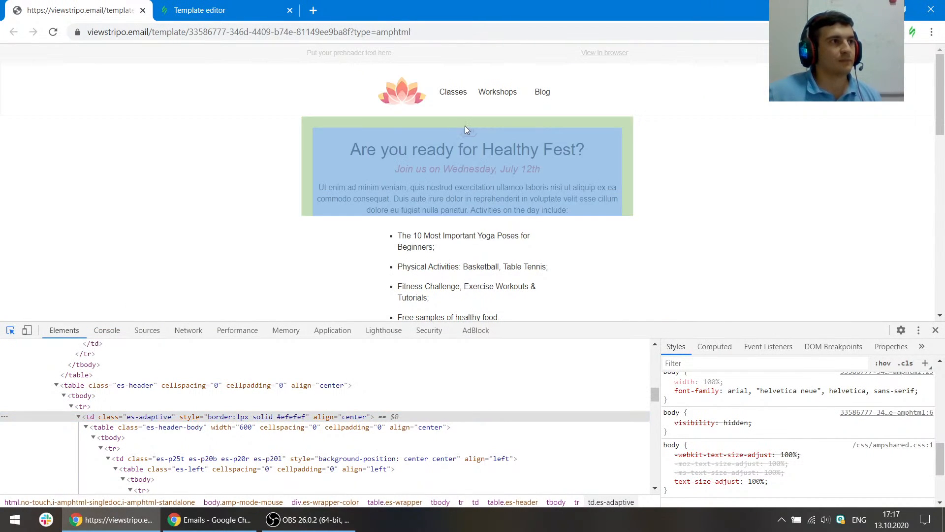
click(467, 132)
mouse_move(390, 422)
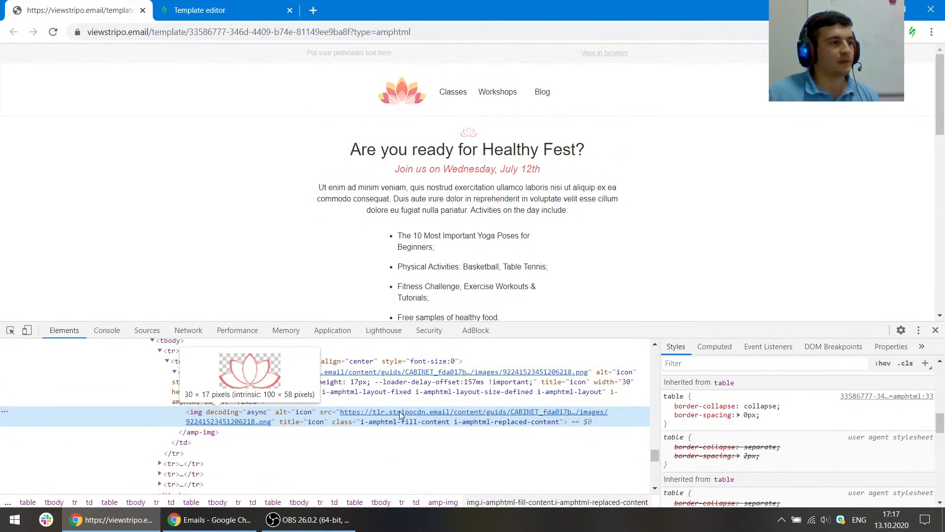
click(261, 9)
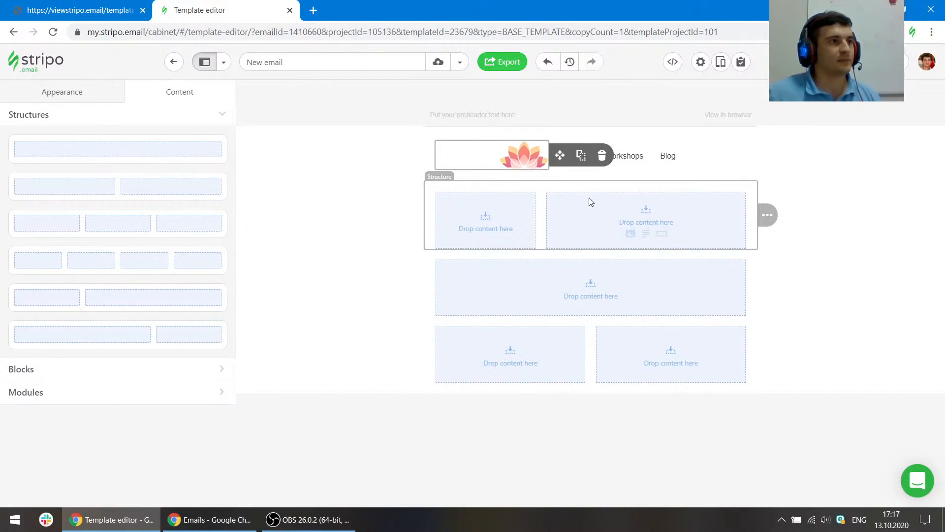
- Remove the second container from the empty two-column structure and add an image block to it
click(551, 192)
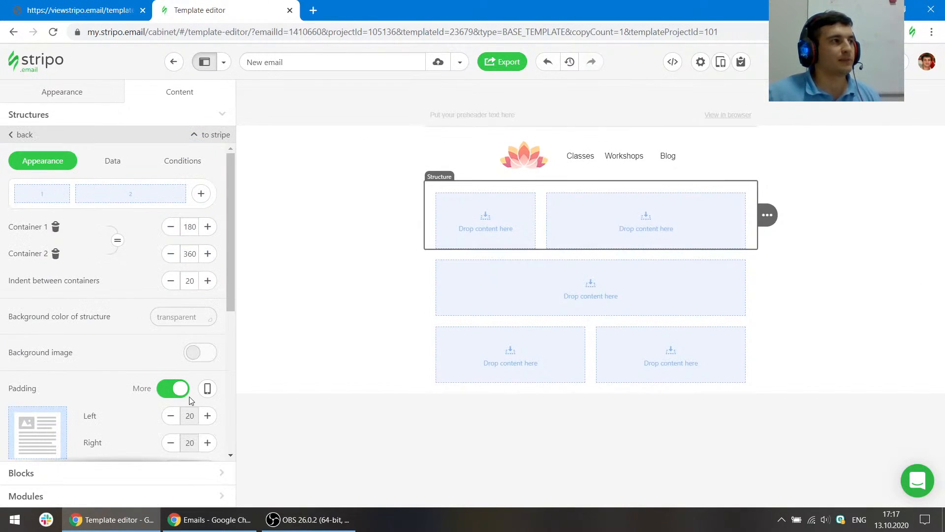
click(56, 253)
click(575, 234)
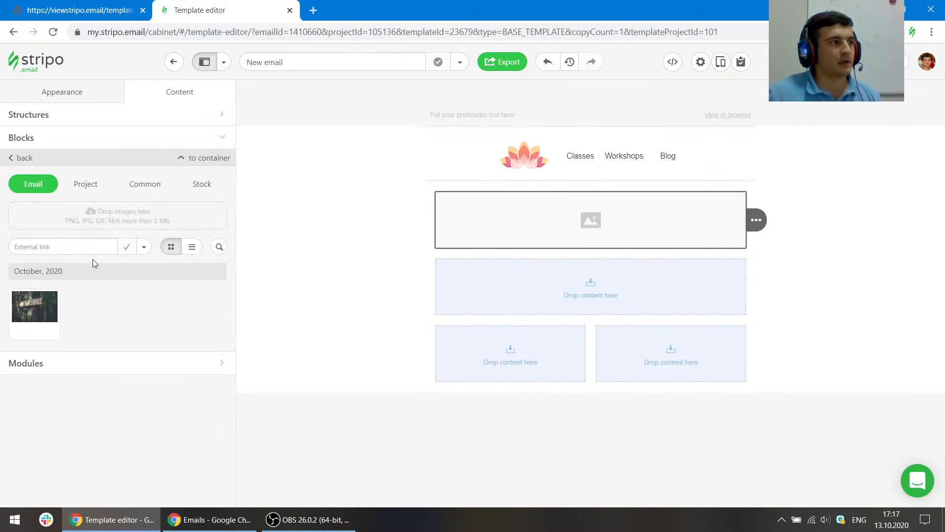
- Insert the lotus icon into the image block from its external URL, leaving it as an external link
click(147, 248)
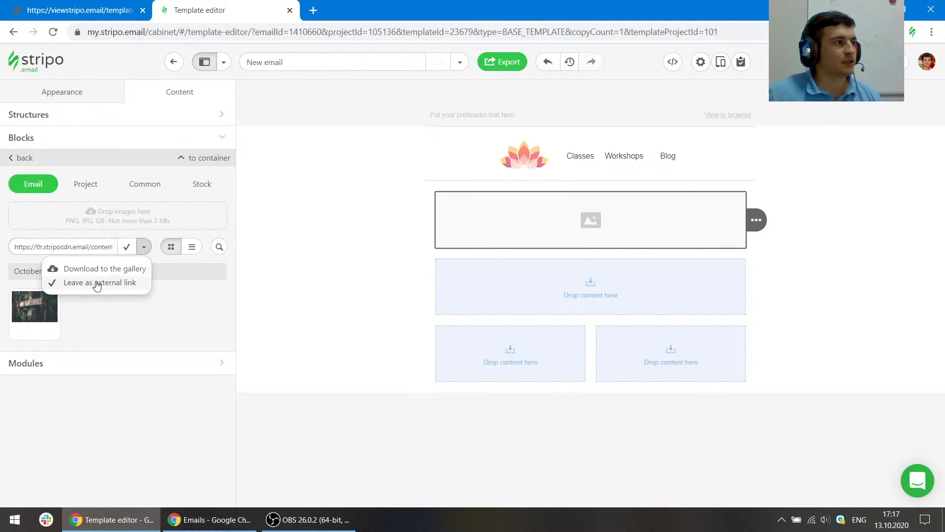
click(97, 284)
click(126, 246)
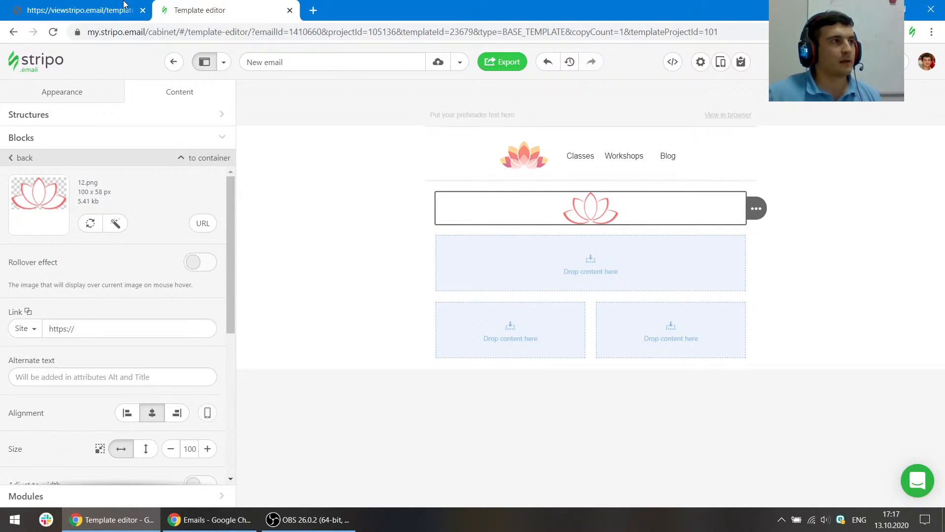
- Copy the heading text from the reference email and paste it into a new text block below the lotus icon
click(101, 6)
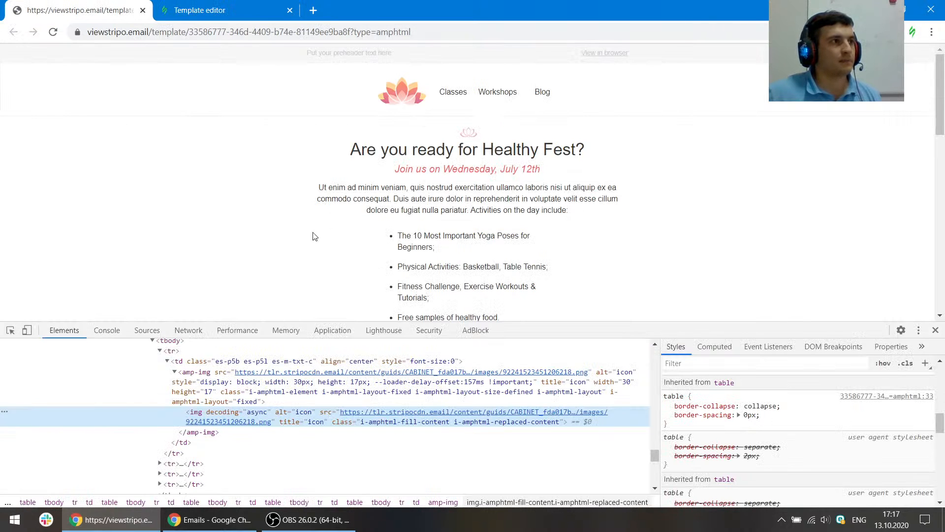
click(10, 330)
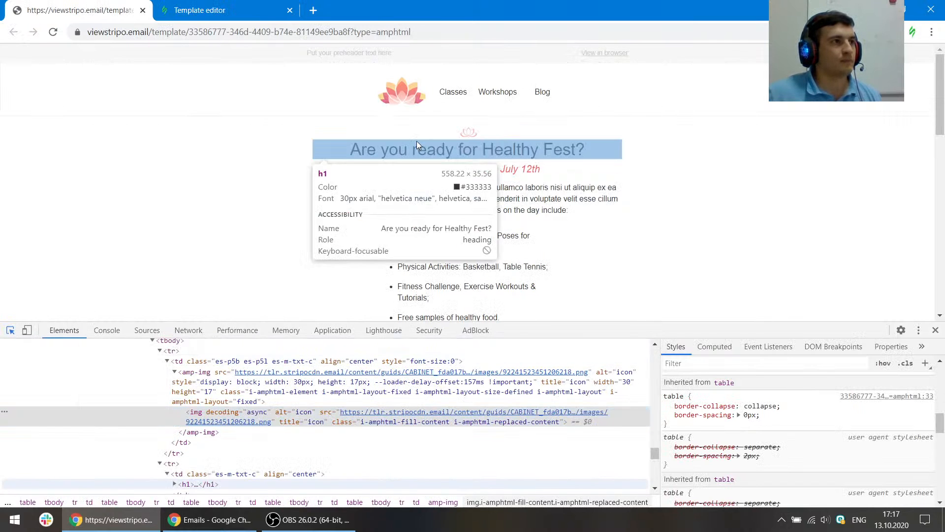
click(416, 141)
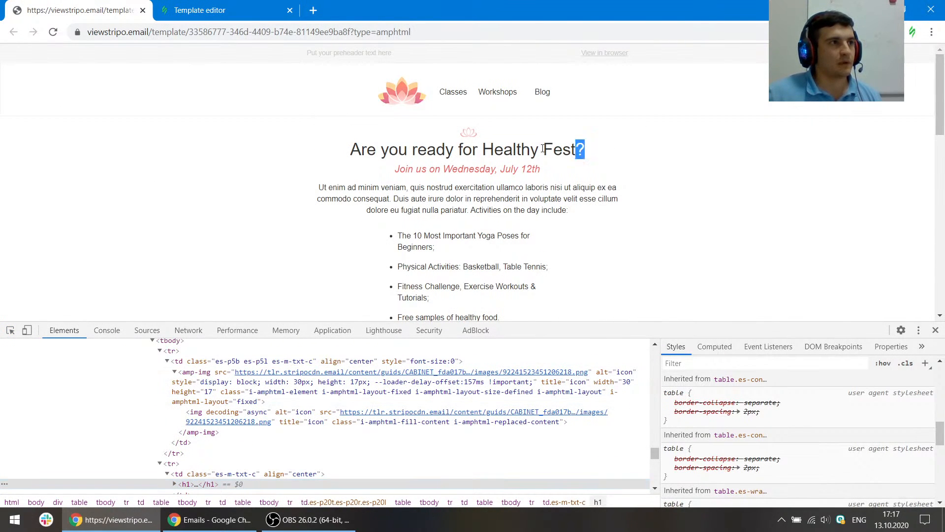
drag(543, 149, 339, 154)
key(ctrl+Tab)
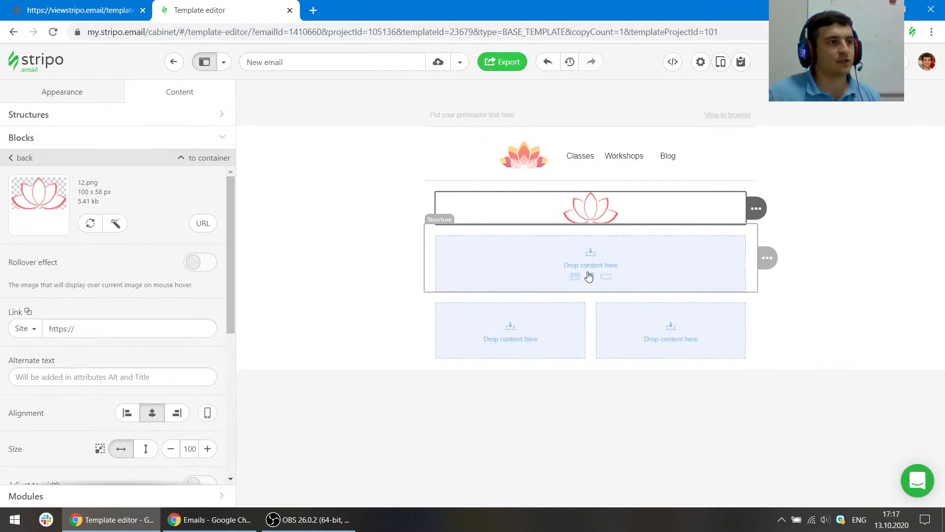
click(589, 276)
key(ctrl+v)
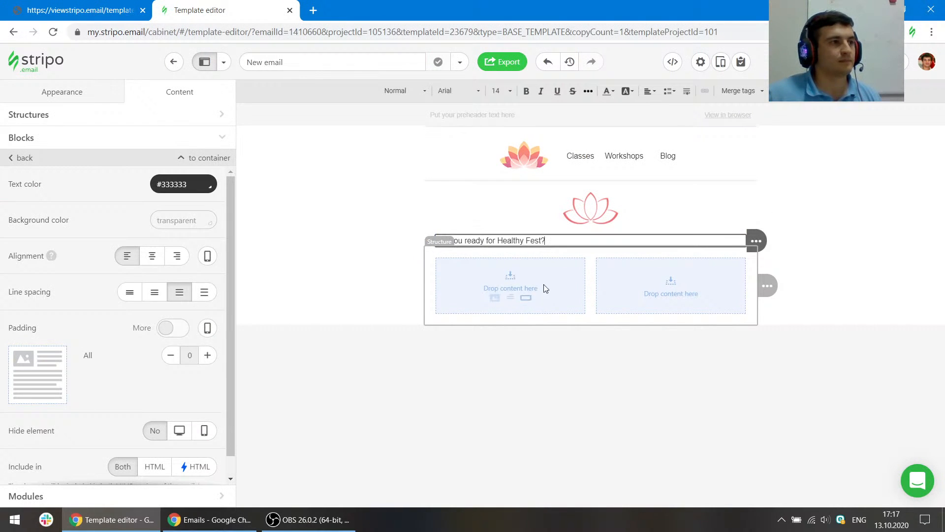
- Inspect the reference heading's font and colour with the element picker, then return to the editor
click(151, 4)
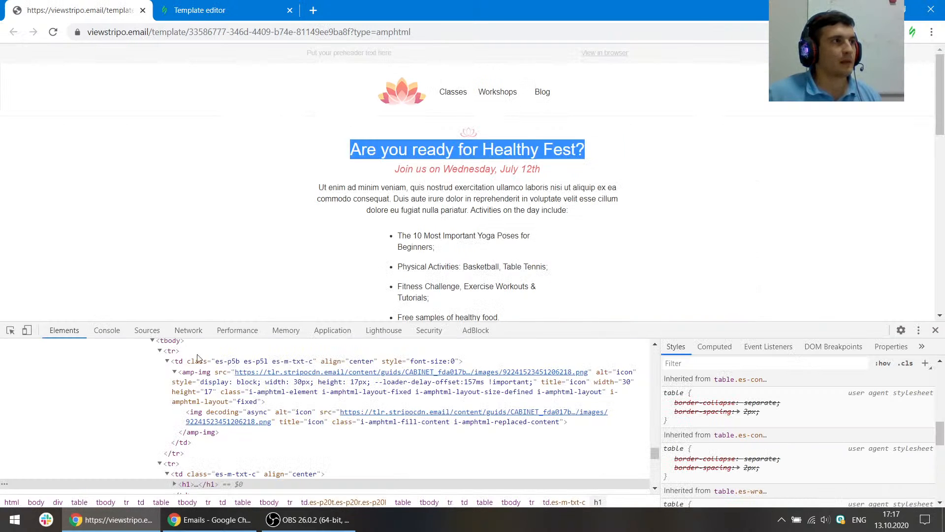
click(10, 330)
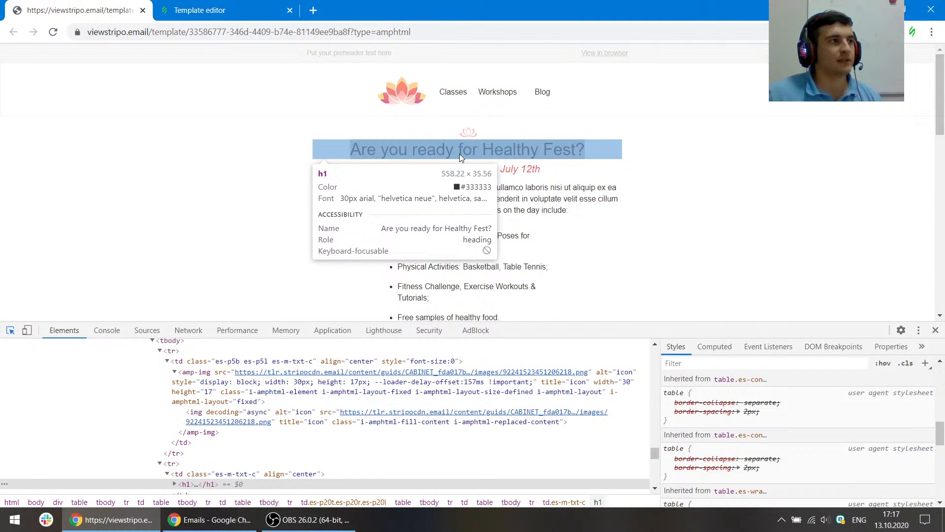
key(ctrl+Tab)
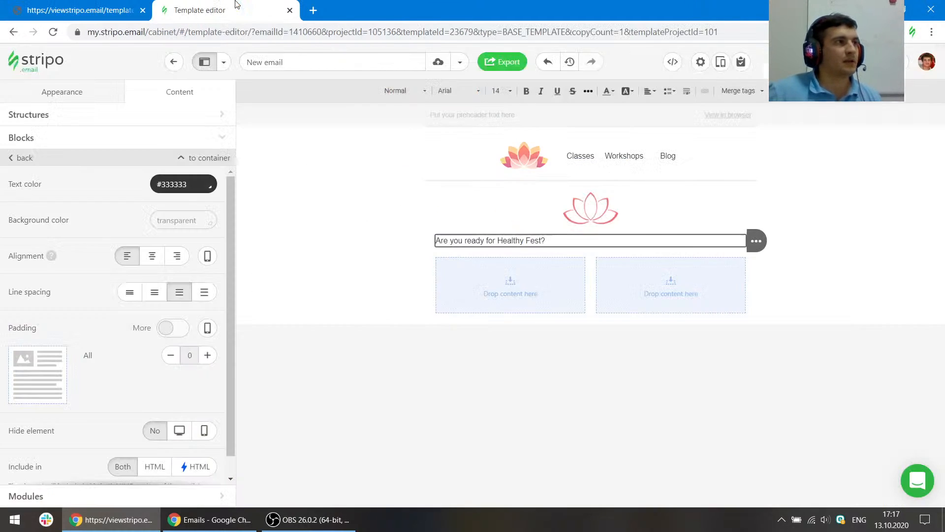
- Select the pasted heading text and open the Headings appearance settings
triple_click(460, 243)
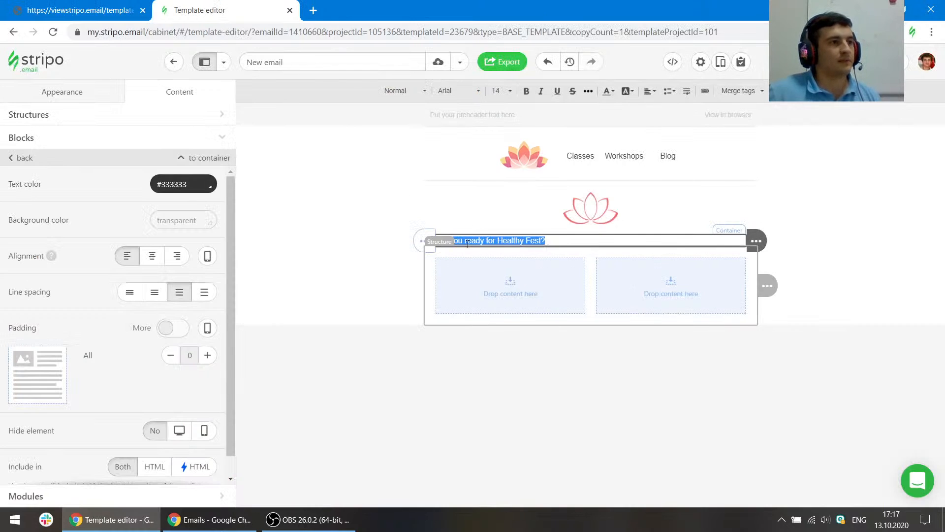
click(32, 91)
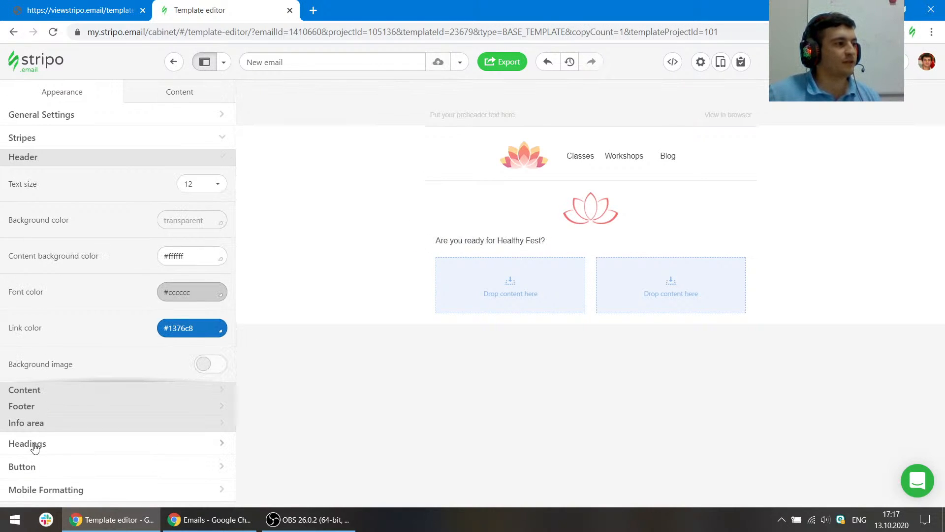
click(30, 444)
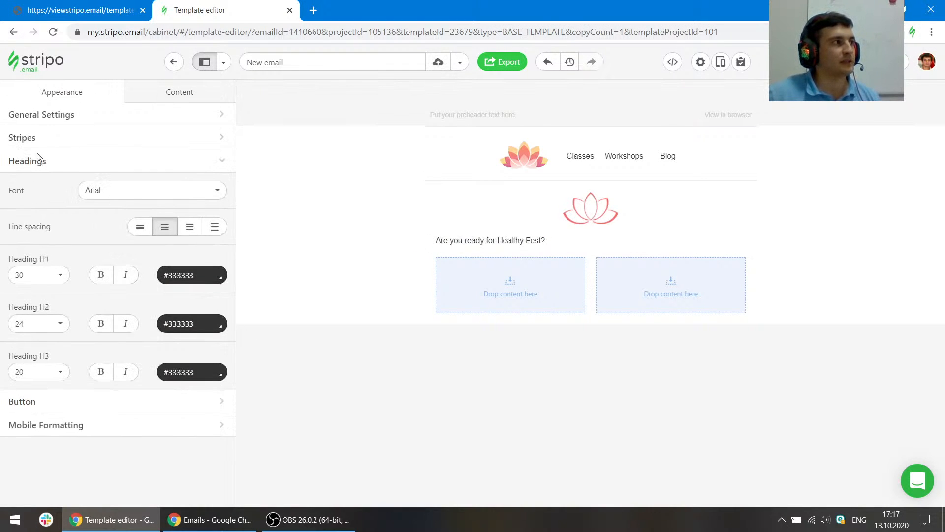
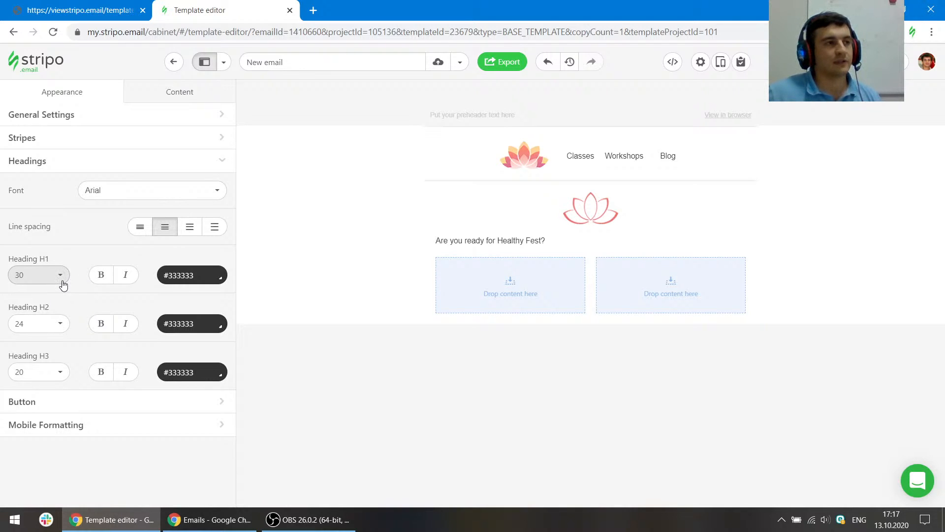
- Format the pasted heading text as Heading 1
triple_click(534, 240)
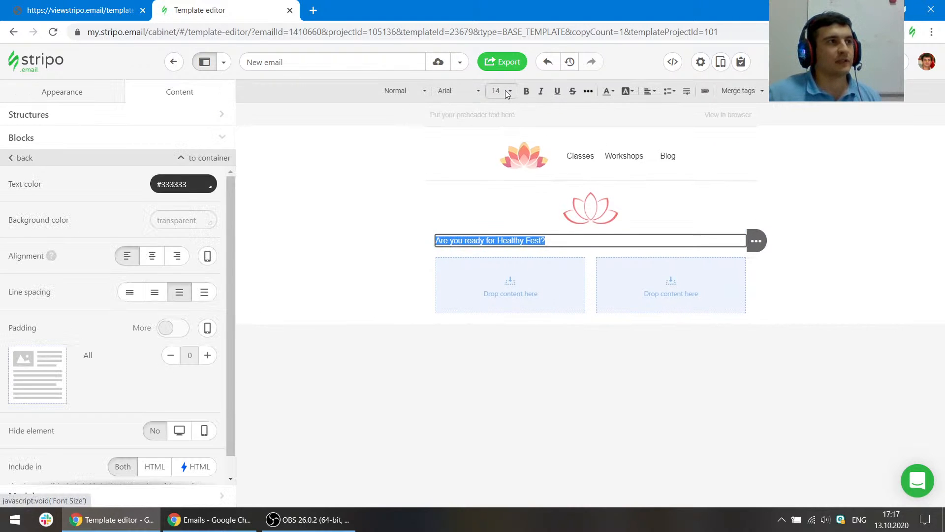
click(409, 97)
click(422, 154)
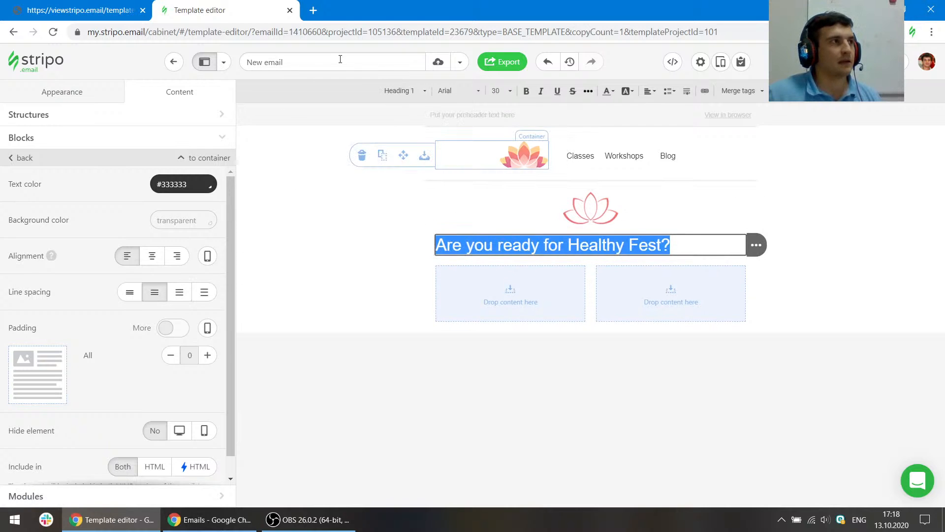
- Compare the heading with the reference email and center-align it
click(79, 10)
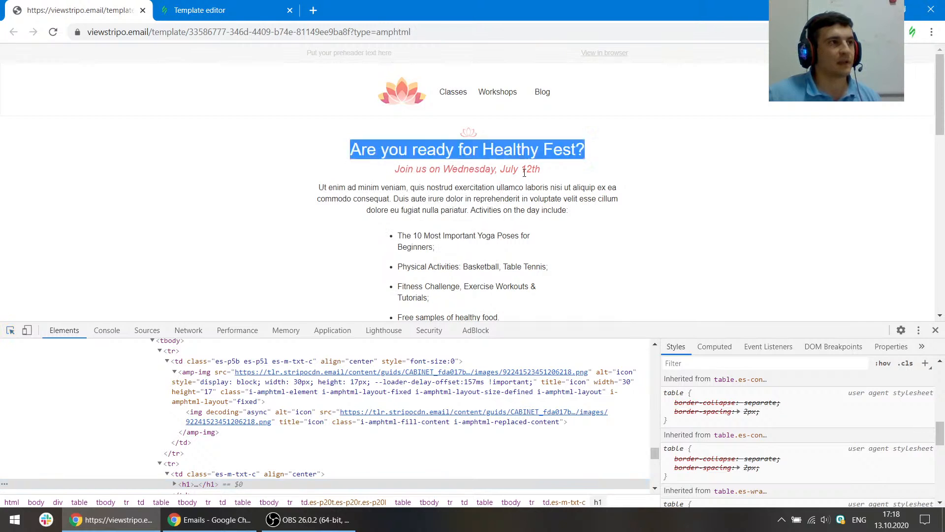
click(206, 6)
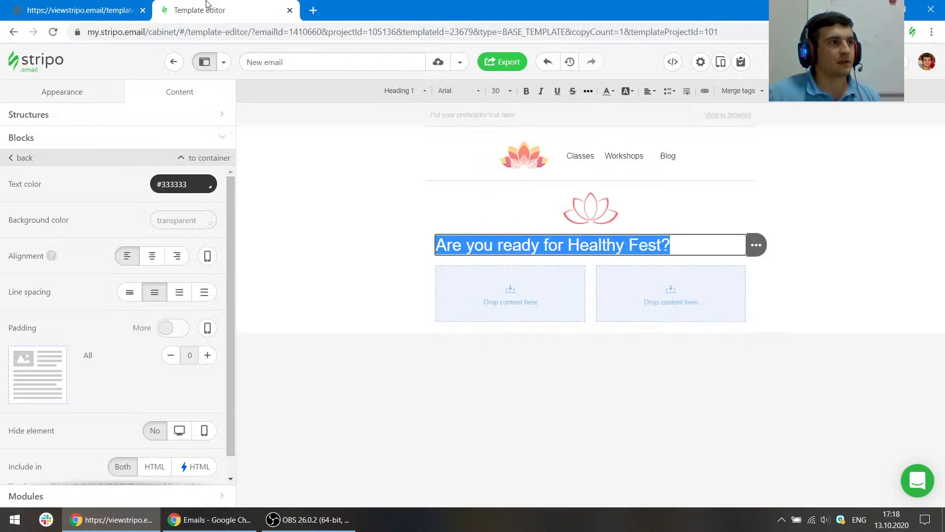
click(651, 94)
click(651, 91)
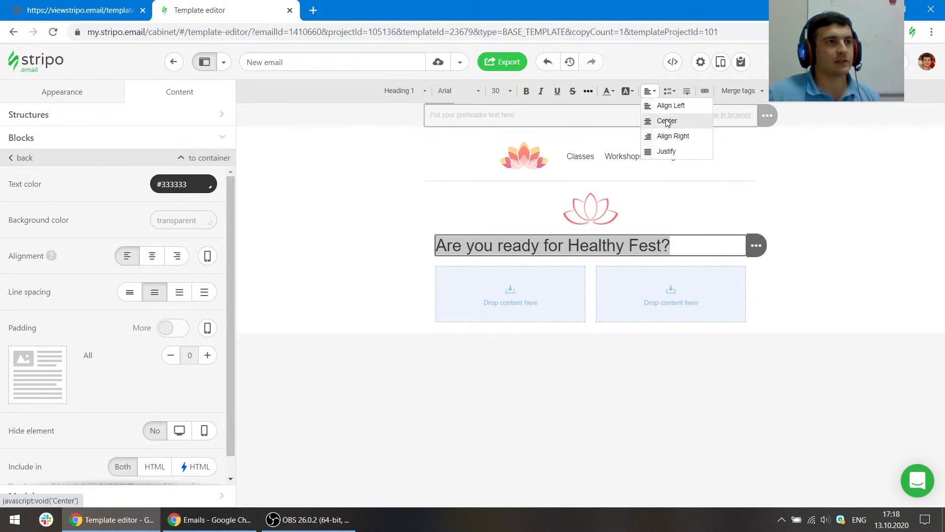
click(662, 120)
click(650, 386)
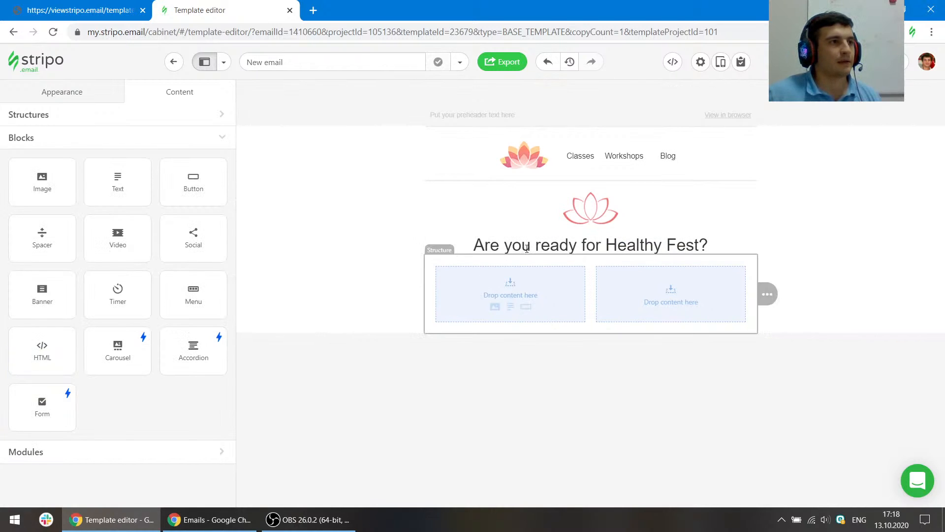
- Check the reference icon's size with the element picker, then set the lotus icon's width to 30 px
click(81, 10)
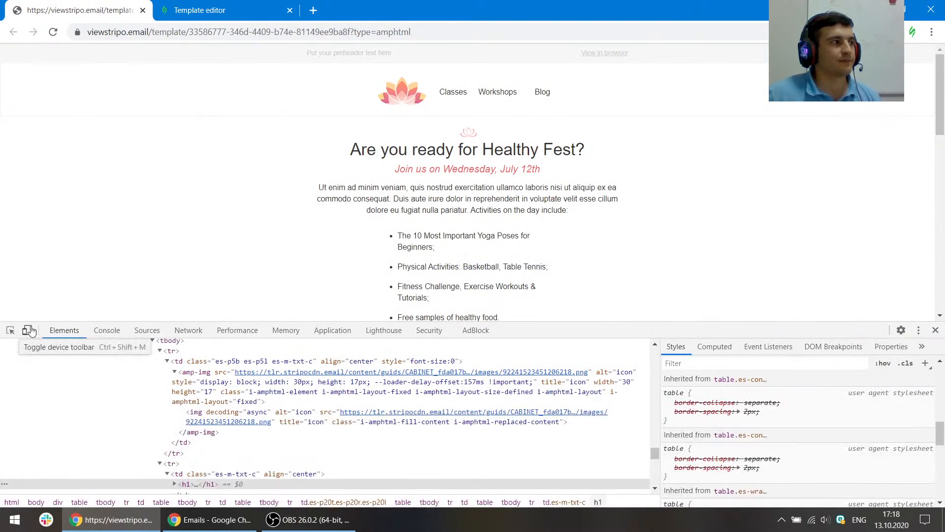
click(10, 330)
click(476, 133)
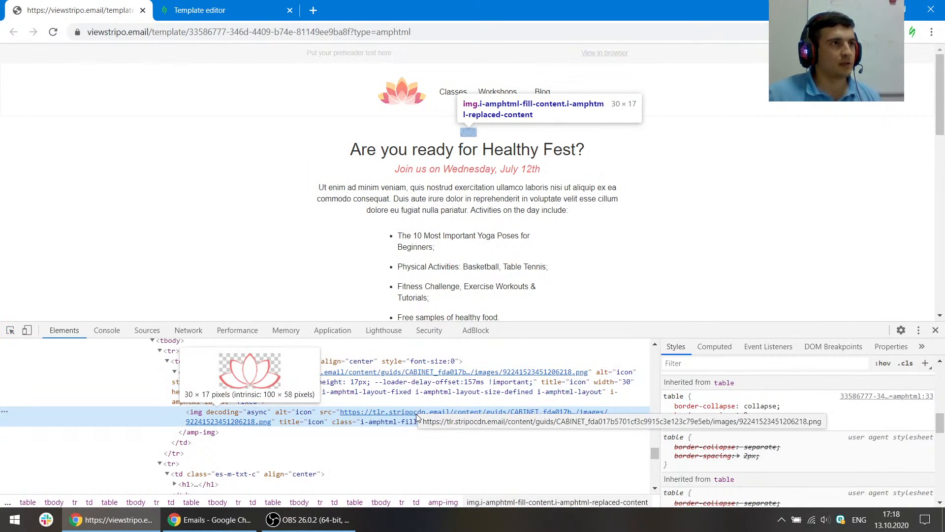
click(200, 9)
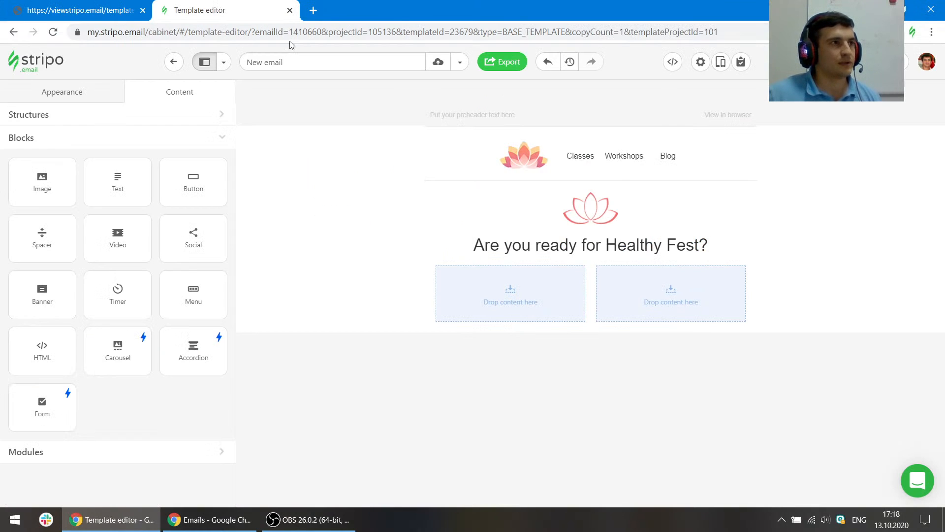
click(590, 208)
scroll(183, 357, down, 4)
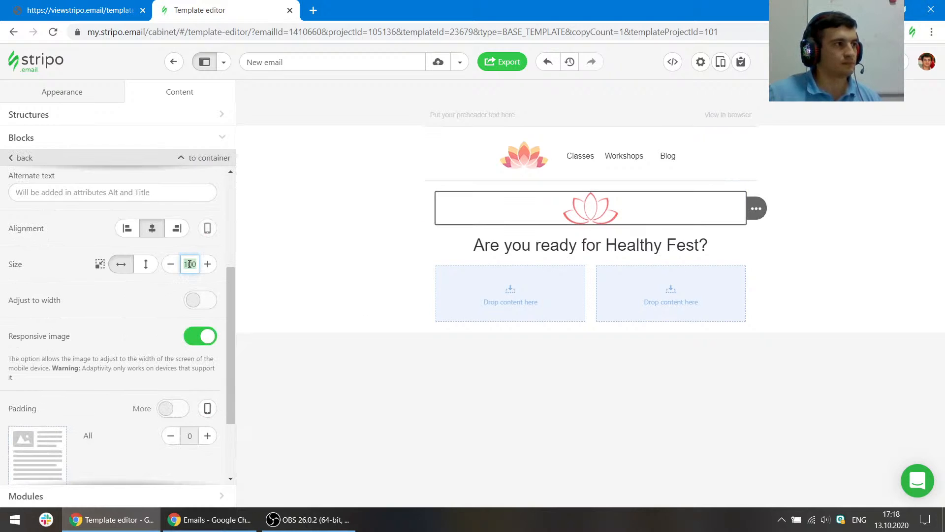
click(190, 264)
text(30)
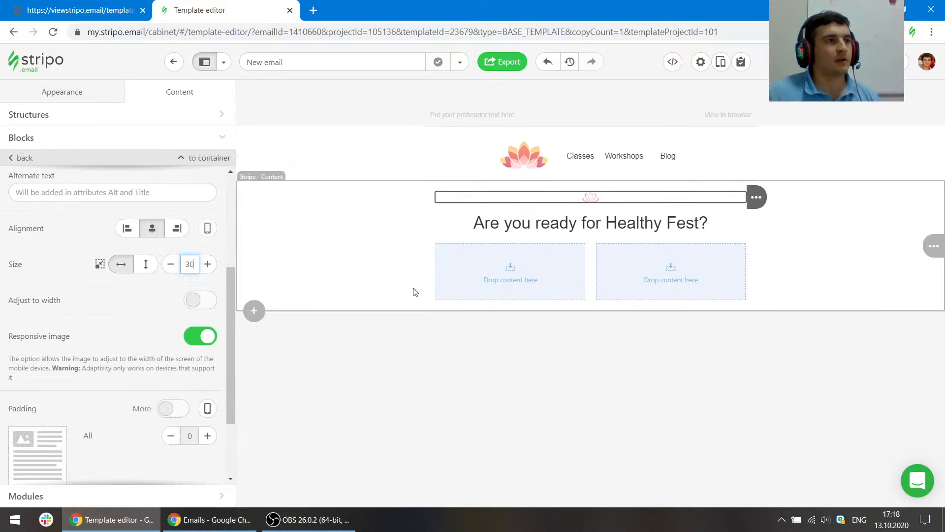
- Copy the 'Join us on Wednesday, July 12th' line from the reference and paste it into a new text block below the heading
click(109, 4)
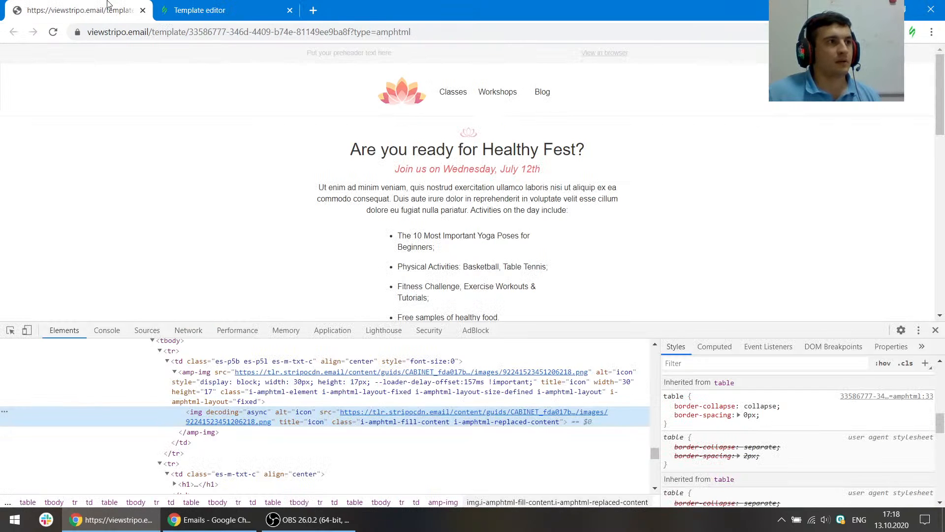
click(10, 330)
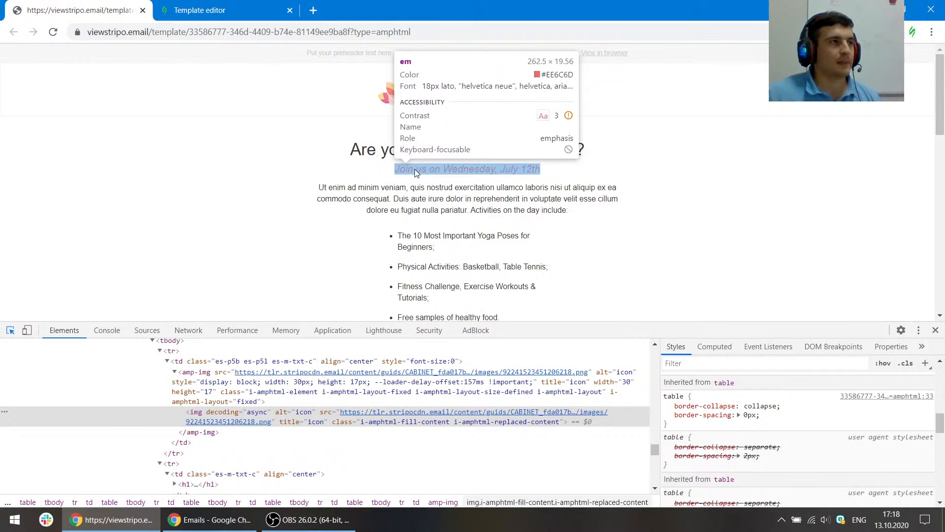
click(415, 169)
drag(559, 170, 398, 168)
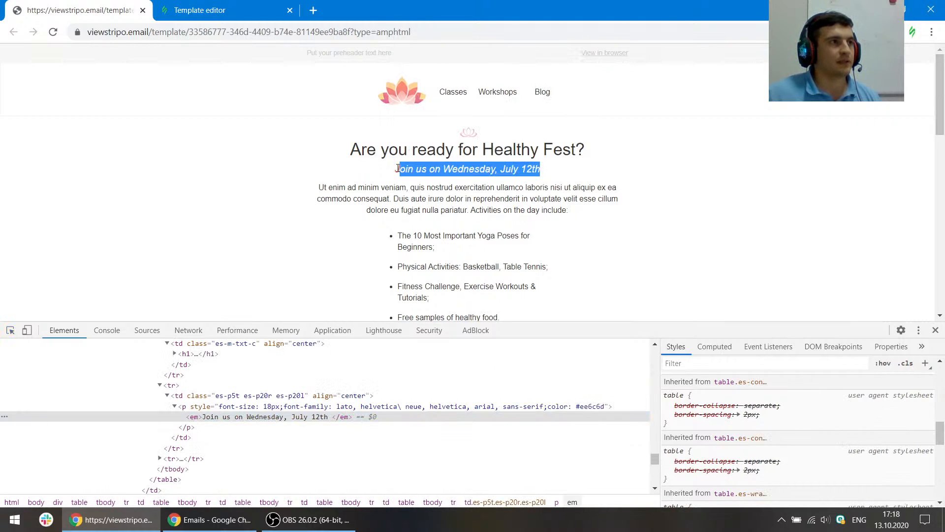
click(226, 10)
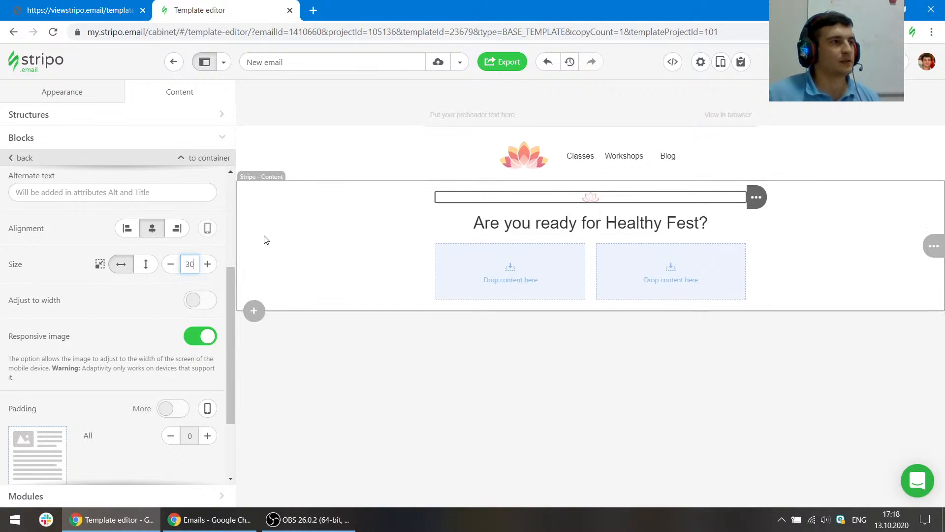
click(27, 136)
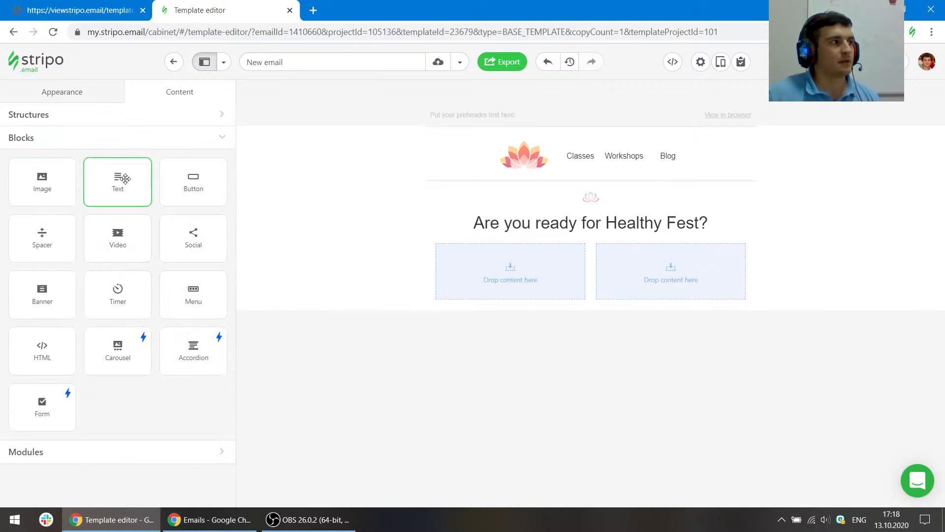
drag(121, 179, 525, 232)
double_click(527, 239)
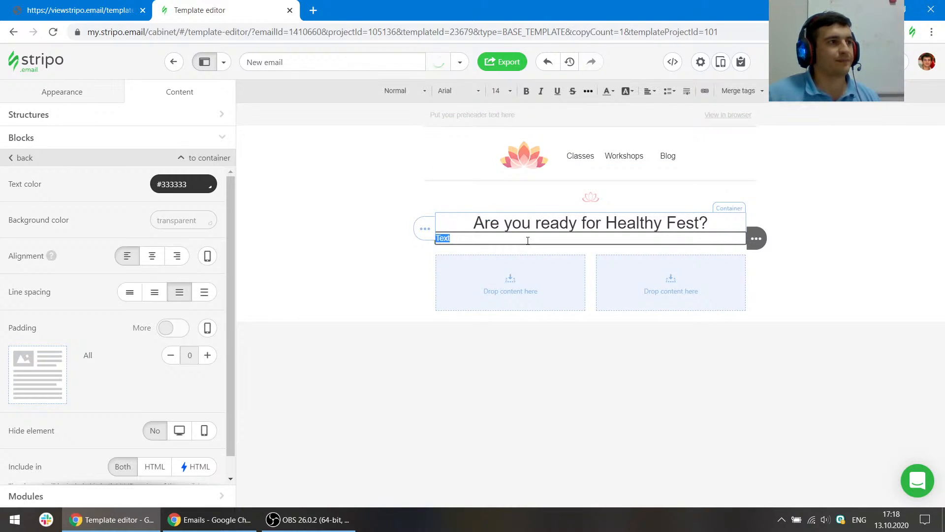
text(Join us on Wednesday, July 12th)
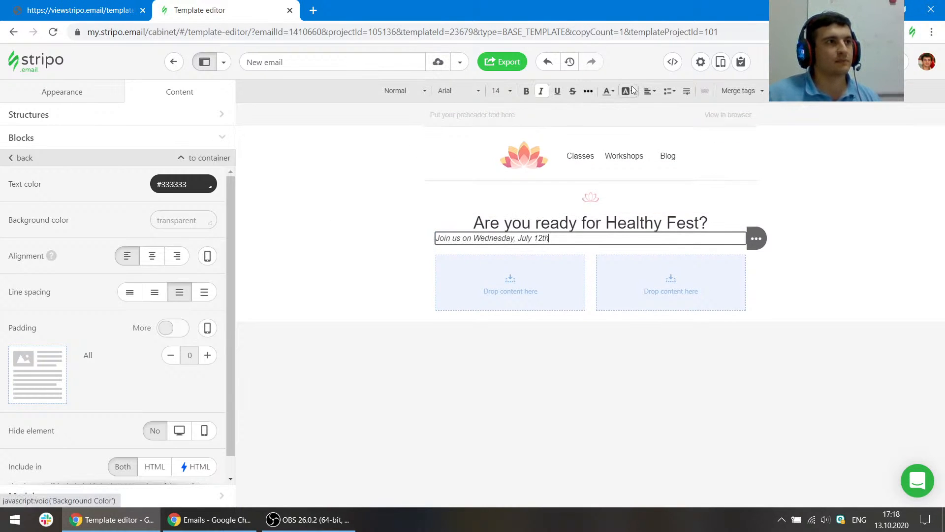
- Center-align the 'Join us on Wednesday, July 12th' text and set its font size to 18
click(657, 93)
click(674, 121)
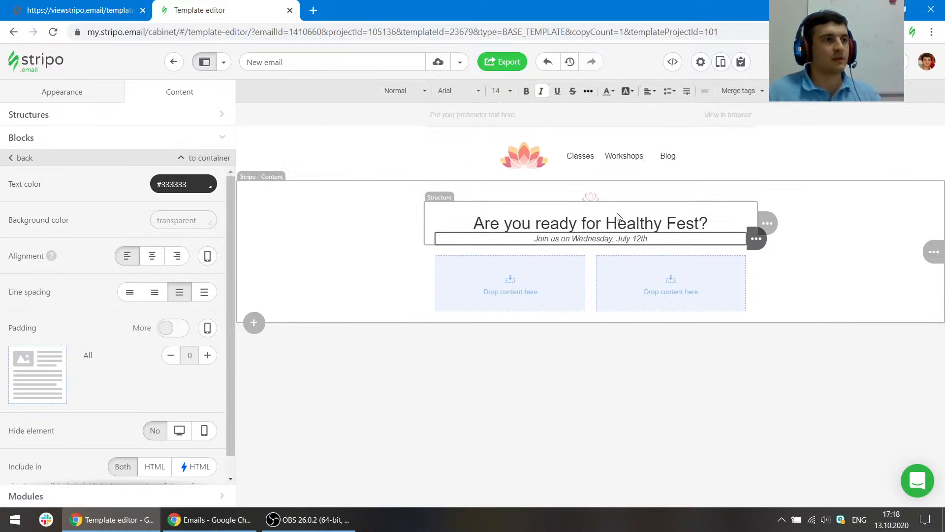
drag(648, 239, 532, 239)
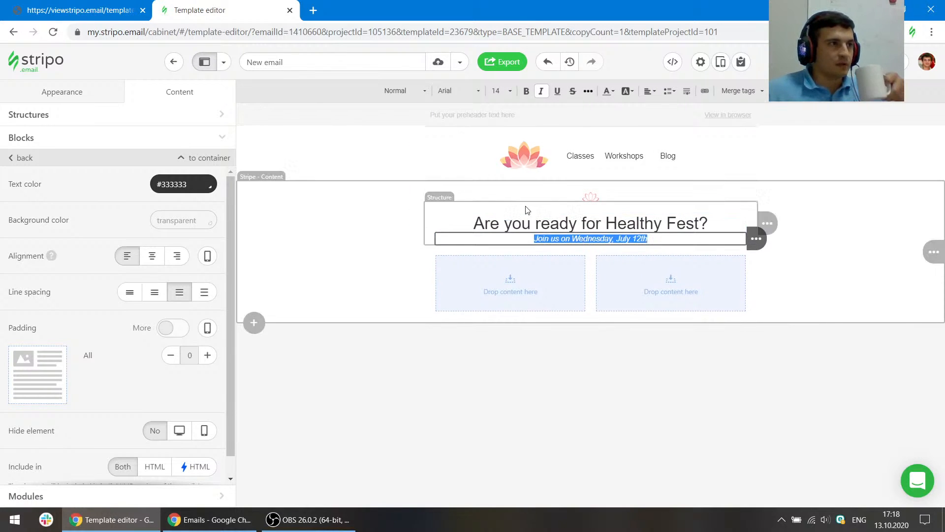
click(507, 93)
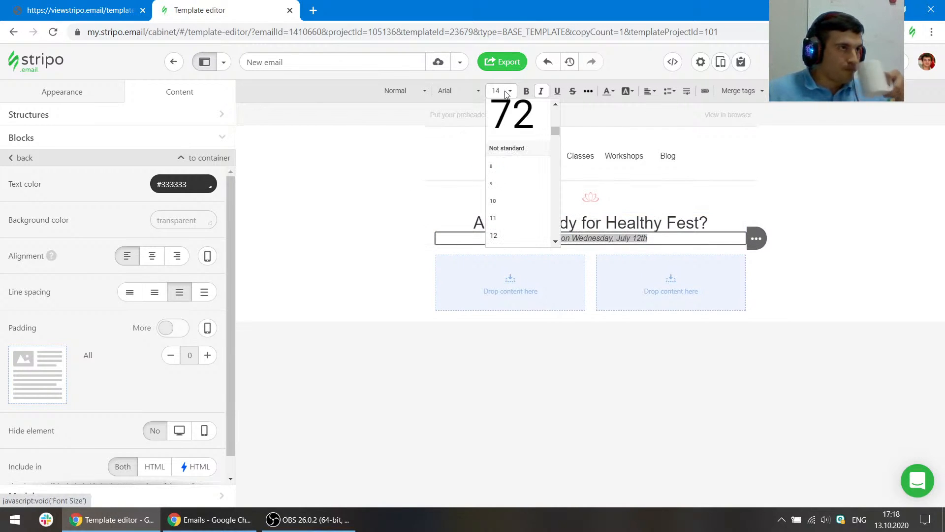
click(512, 216)
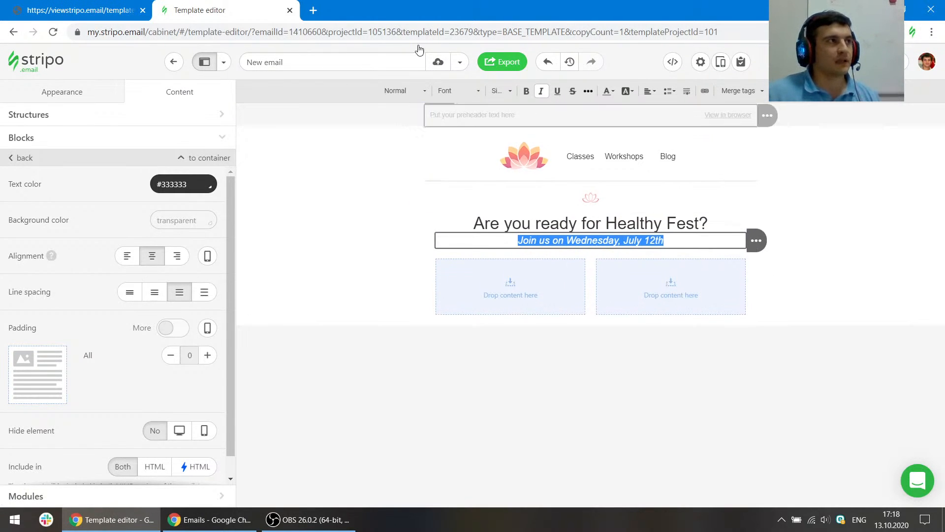
- Look up the reference line's colour and set the subheading text colour to #ee6c6d
click(106, 9)
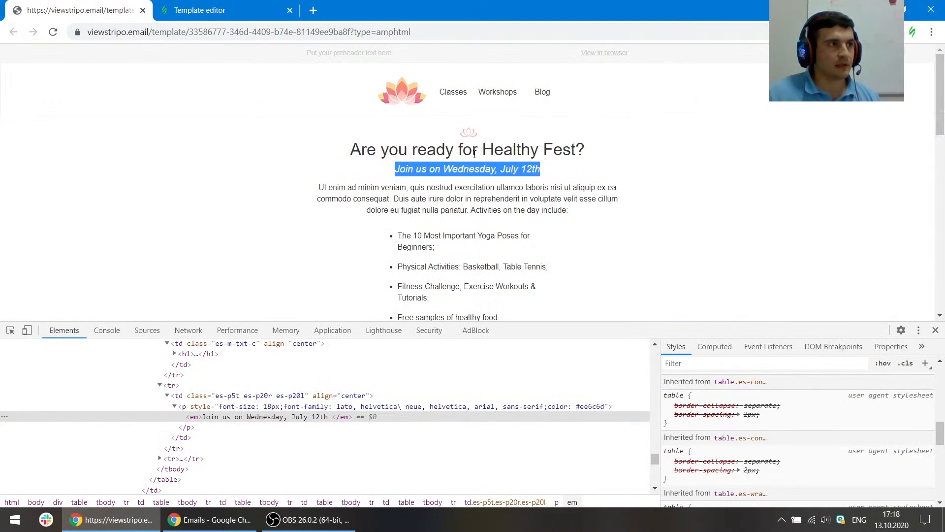
scroll(849, 465, up, 10)
click(724, 484)
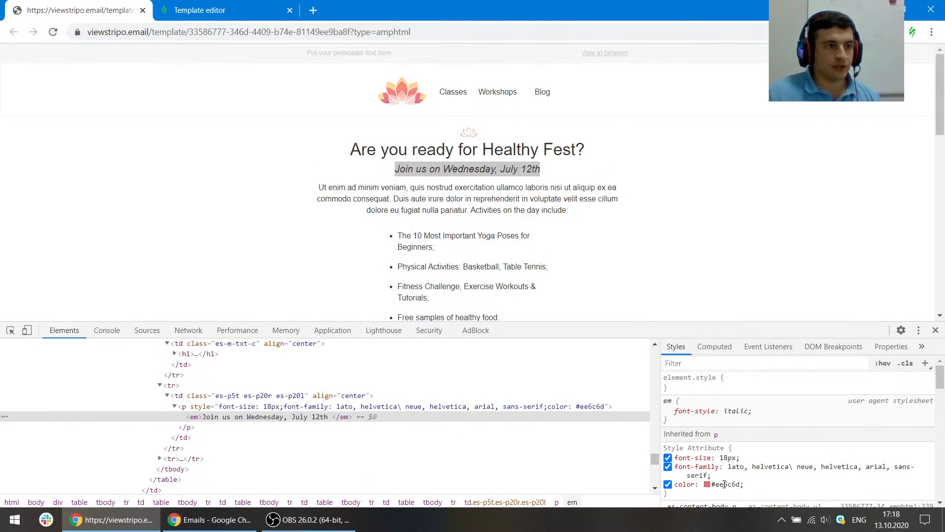
click(197, 10)
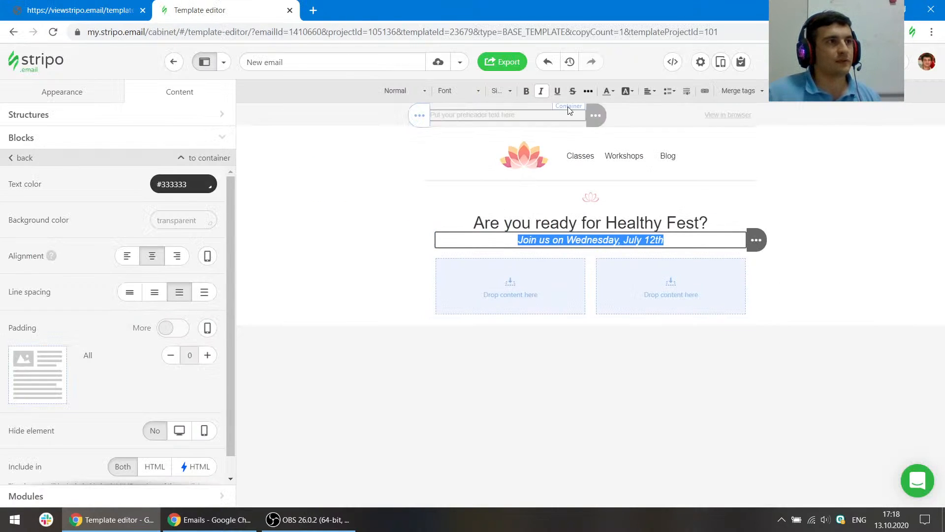
click(613, 91)
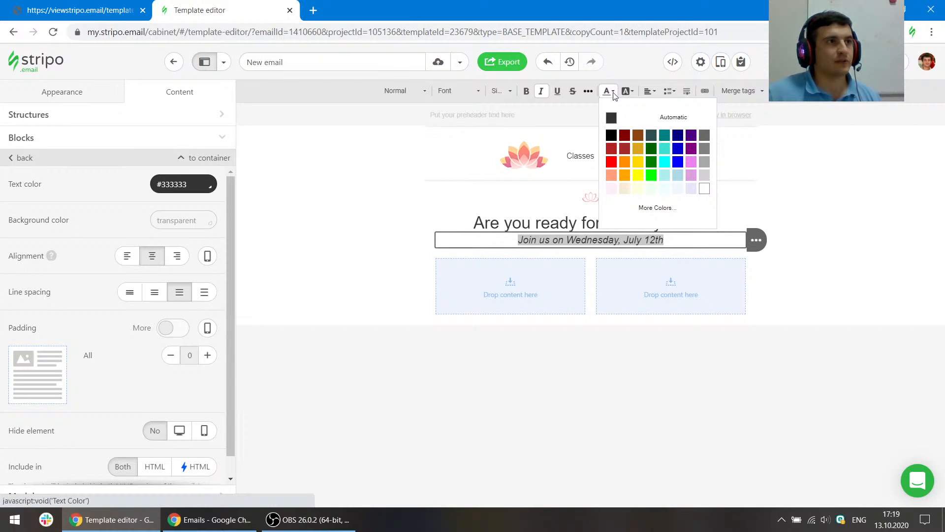
click(658, 208)
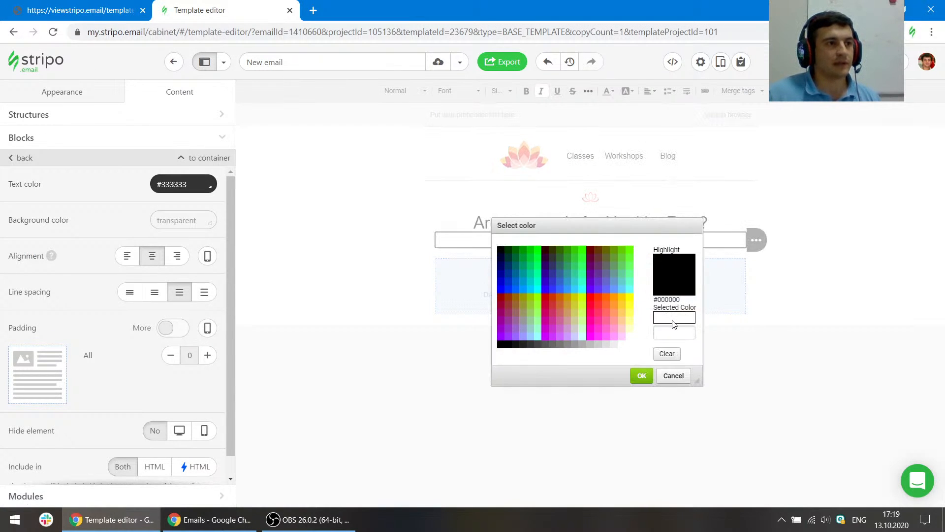
click(642, 376)
click(685, 245)
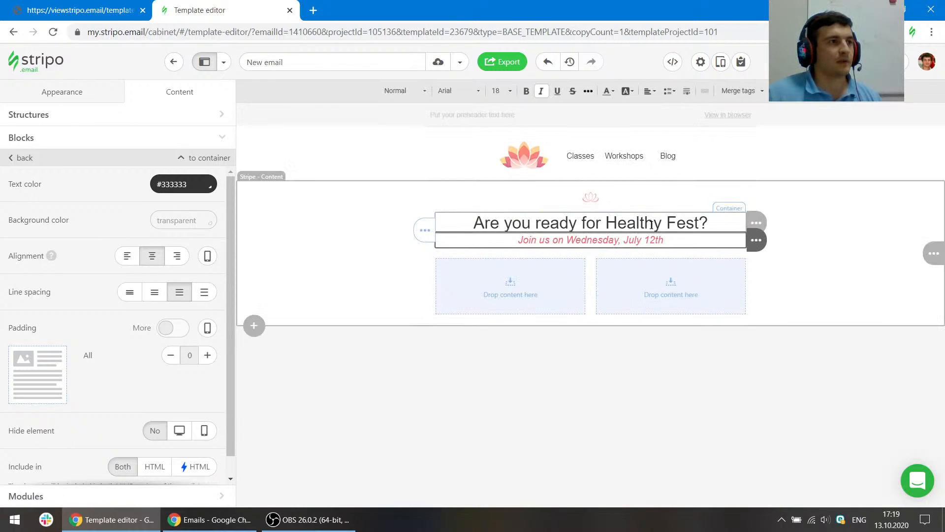
- Change the subheading's font to Lato
click(123, 10)
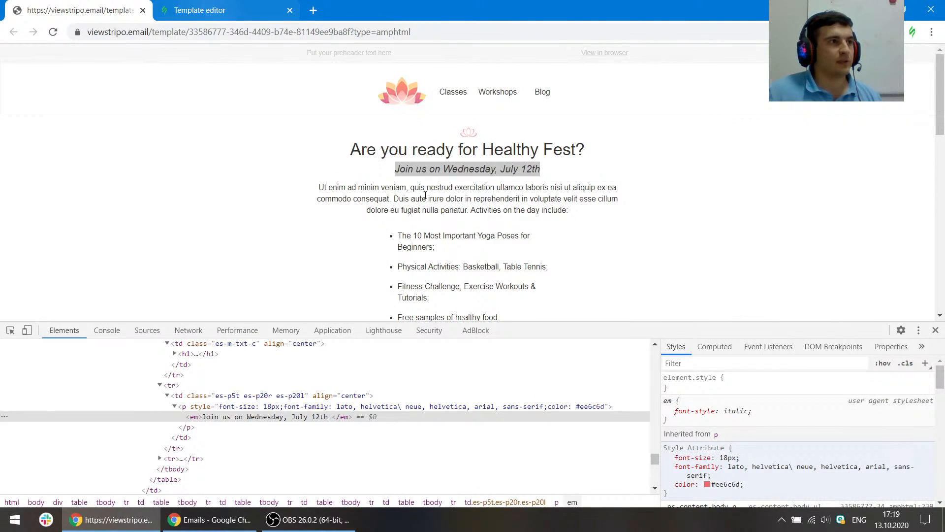
click(228, 16)
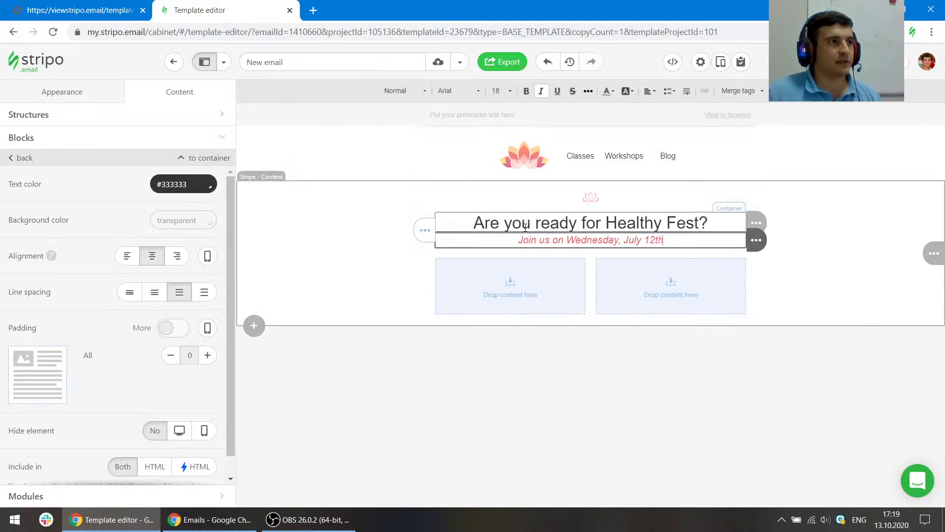
triple_click(569, 241)
click(478, 91)
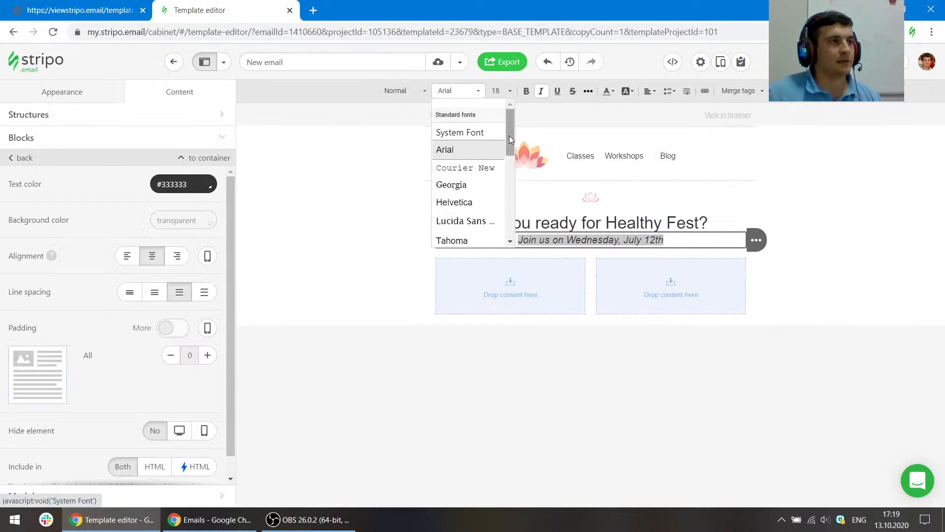
drag(509, 135, 475, 190)
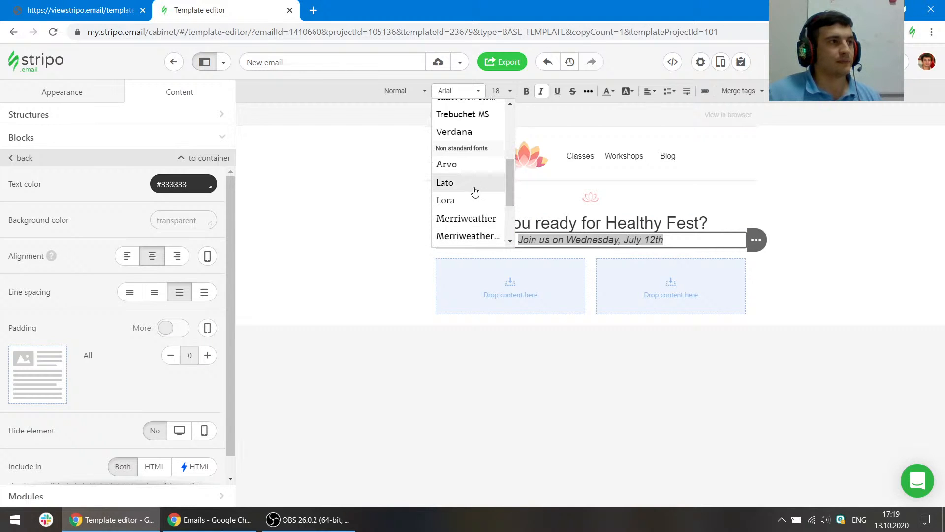
click(471, 189)
click(682, 246)
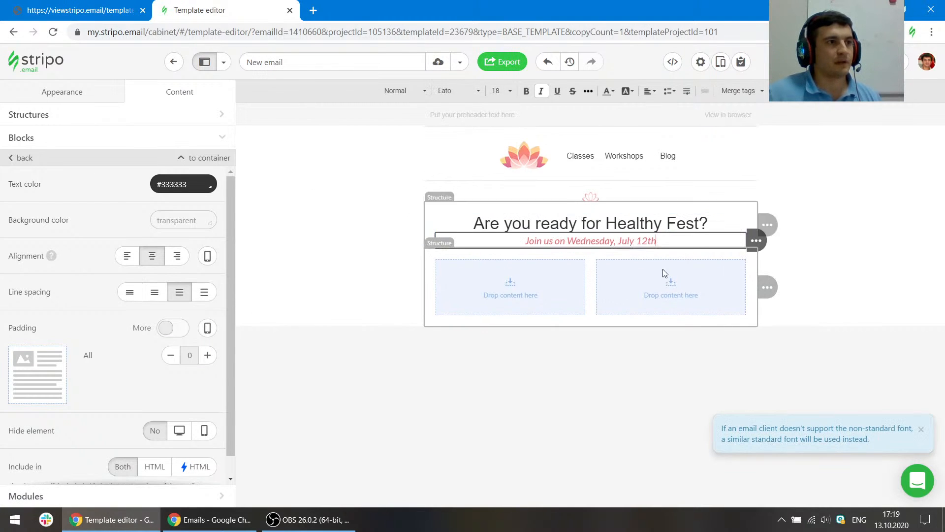
- Check the reference icon's padding and give the lotus image block a bottom padding of 5
click(111, 4)
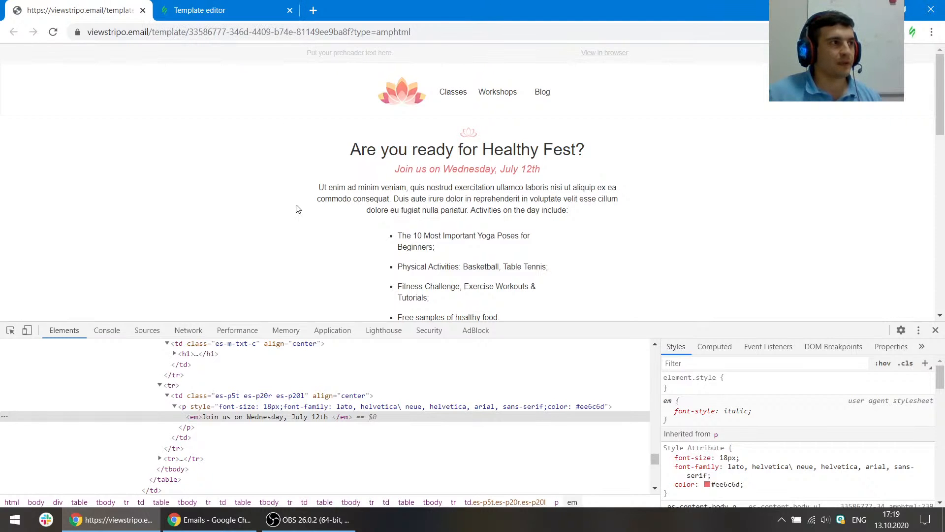
click(10, 330)
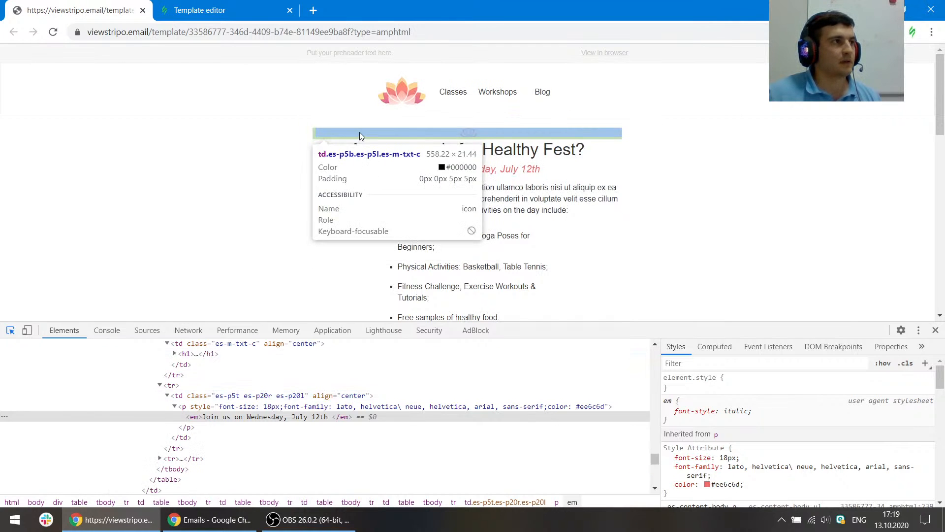
drag(610, 329, 602, 433)
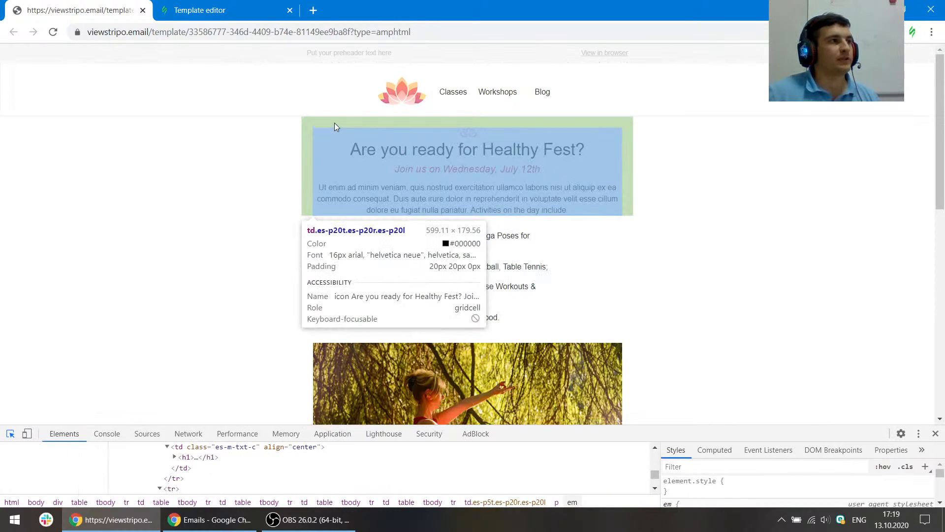
key(ctrl+Tab)
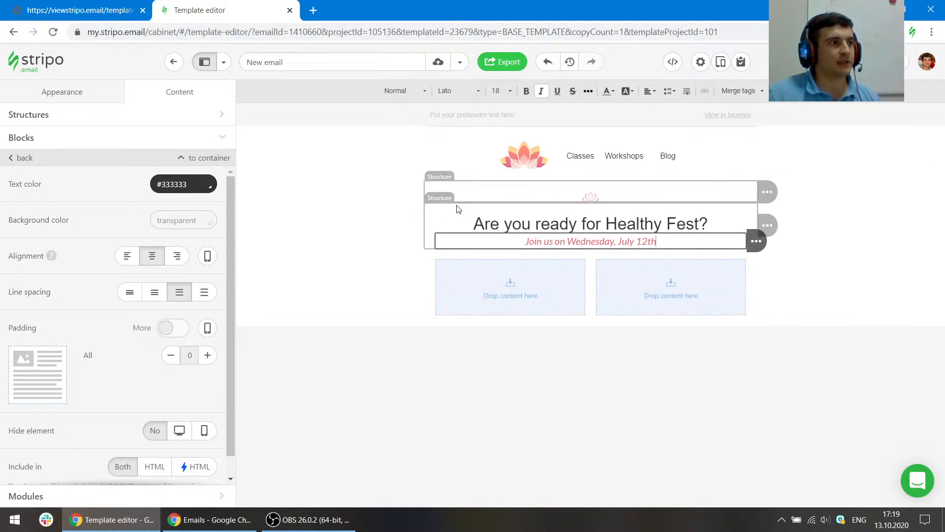
click(458, 209)
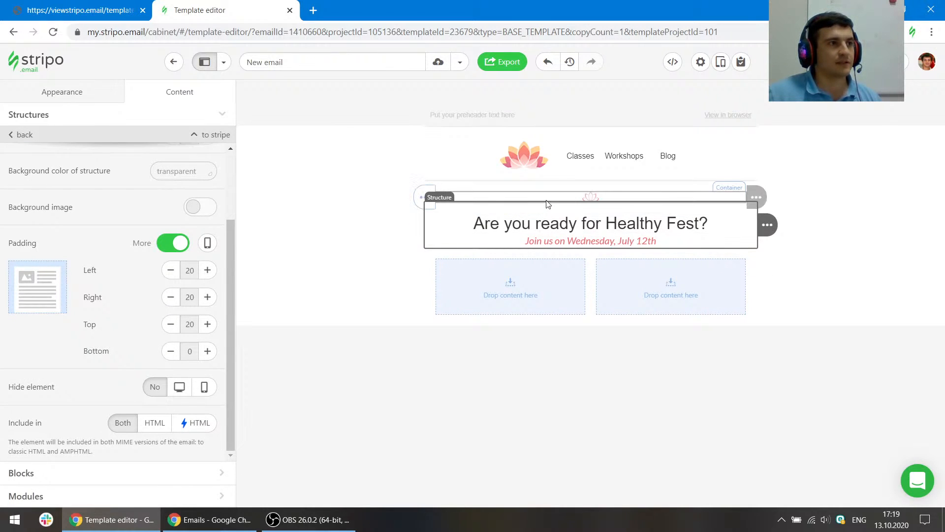
key(ctrl+Tab)
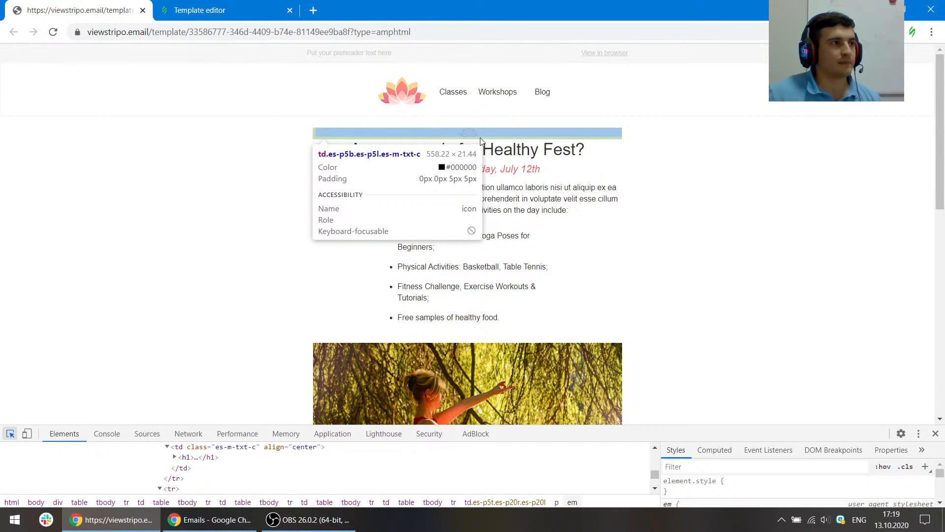
key(ctrl+Tab)
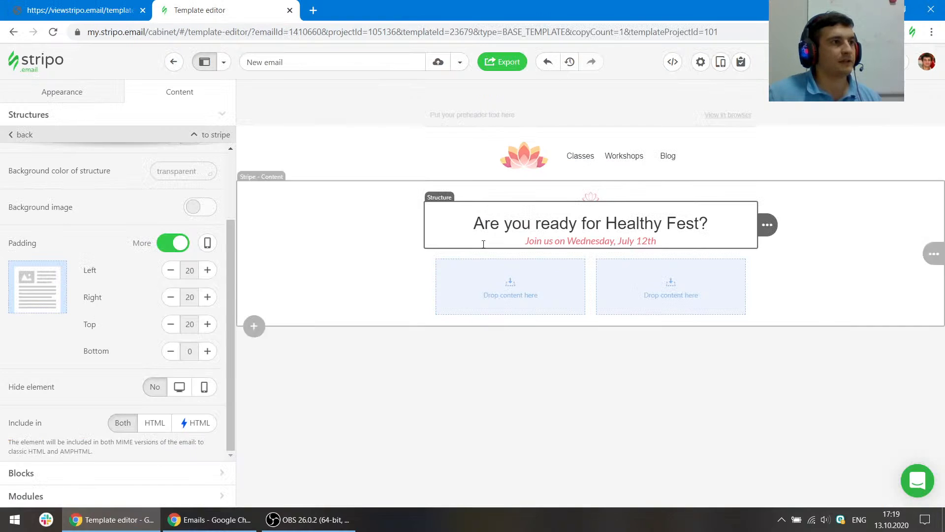
click(573, 200)
scroll(120, 330, down, 1)
click(166, 340)
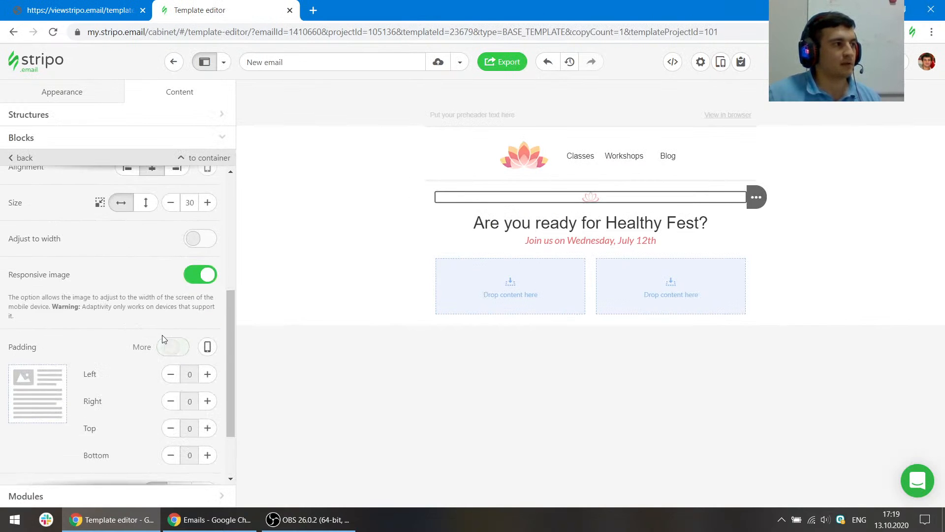
scroll(164, 339, down, 2)
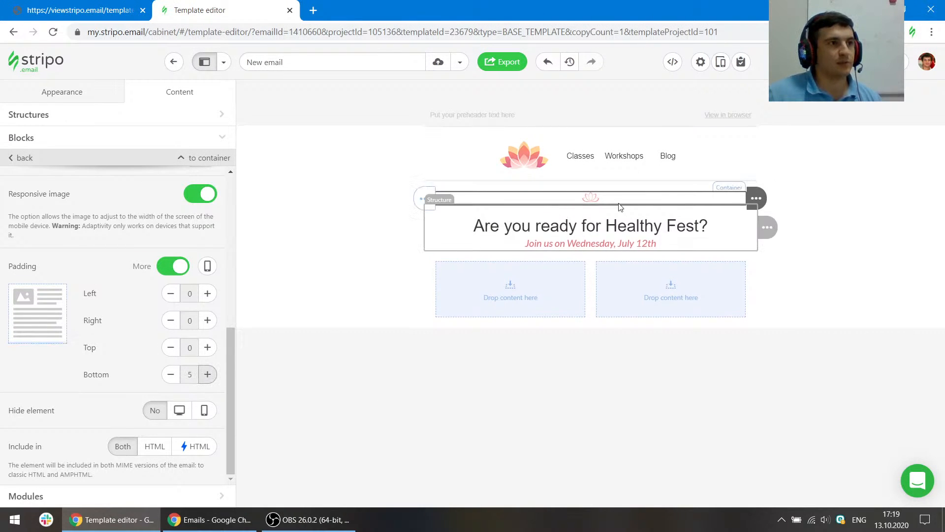
- Move the lotus icon into the heading's structure and remove the leftover empty structure
click(585, 225)
click(604, 212)
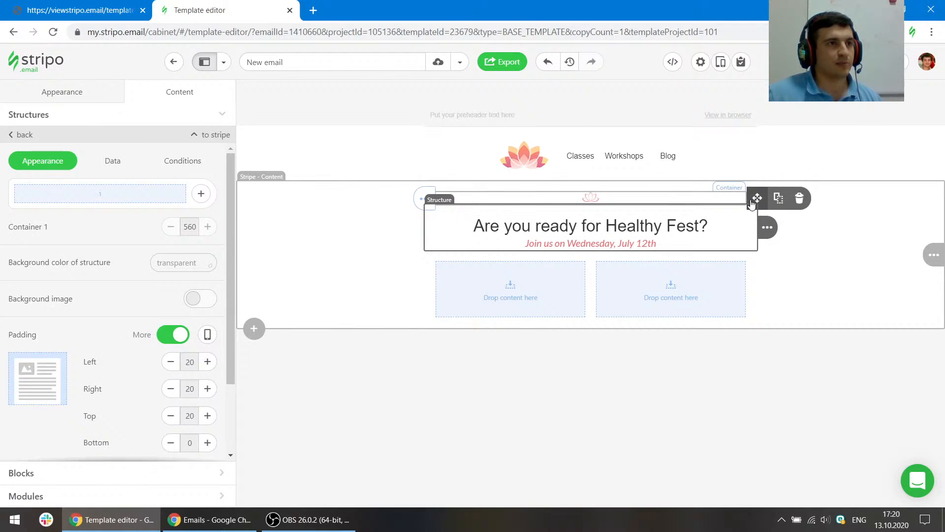
drag(755, 197, 633, 210)
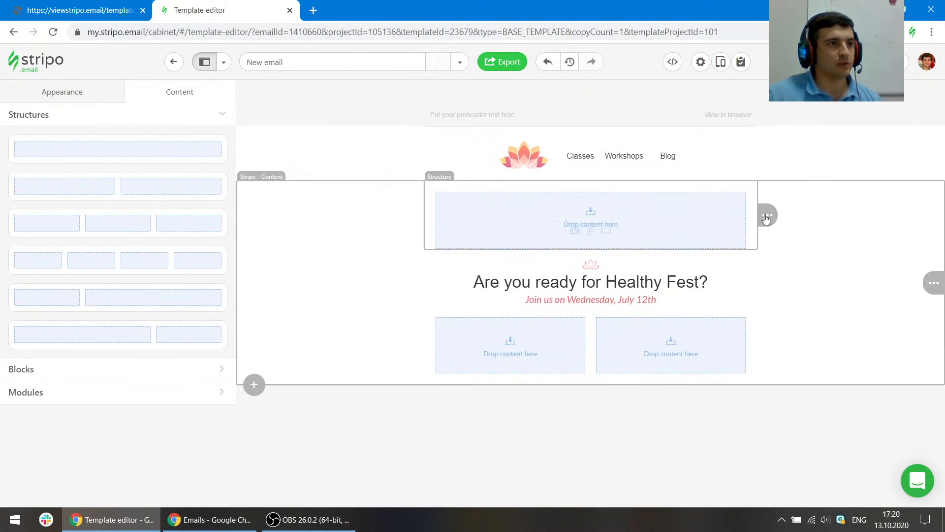
mouse_move(766, 213)
click(832, 212)
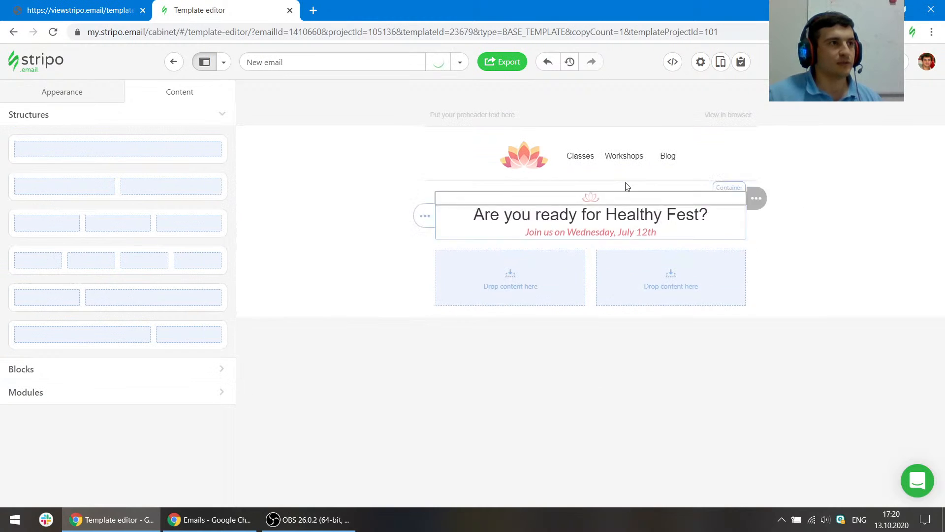
- Enable individual padding on the heading block and set its bottom padding to 5
click(591, 199)
scroll(123, 394, down, 4)
scroll(194, 410, down, 3)
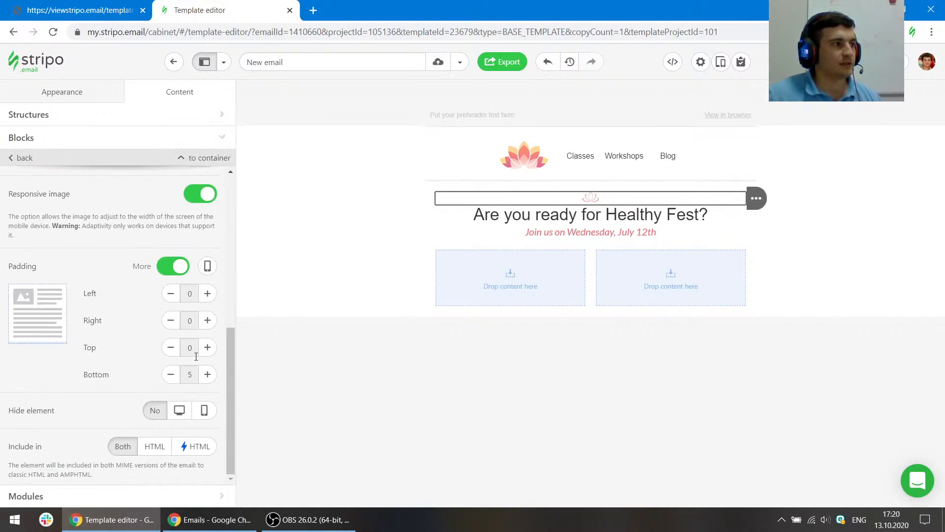
click(561, 211)
scroll(133, 370, down, 1)
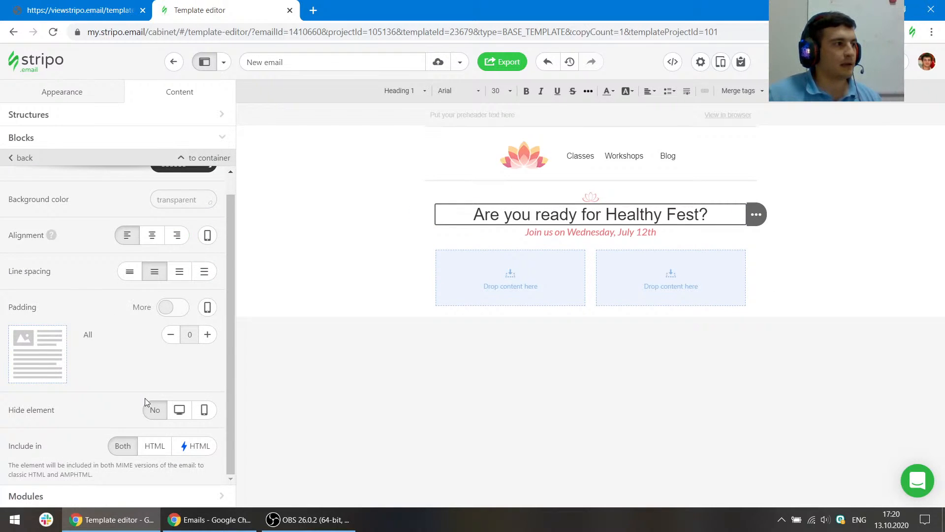
click(172, 307)
scroll(152, 355, down, 1)
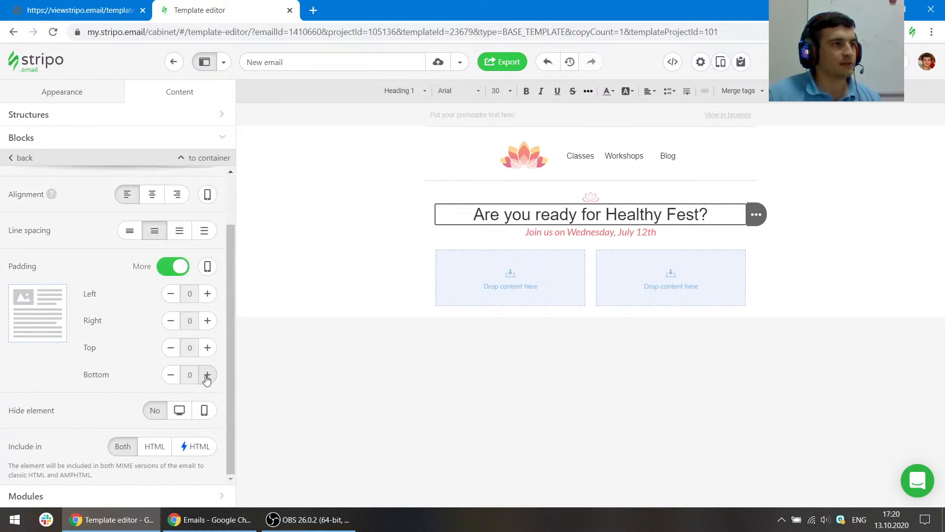
click(207, 375)
- Copy the 'Ut enim ad minim veniam…' paragraph from the reference and add it as a text block below the subheading
click(117, 5)
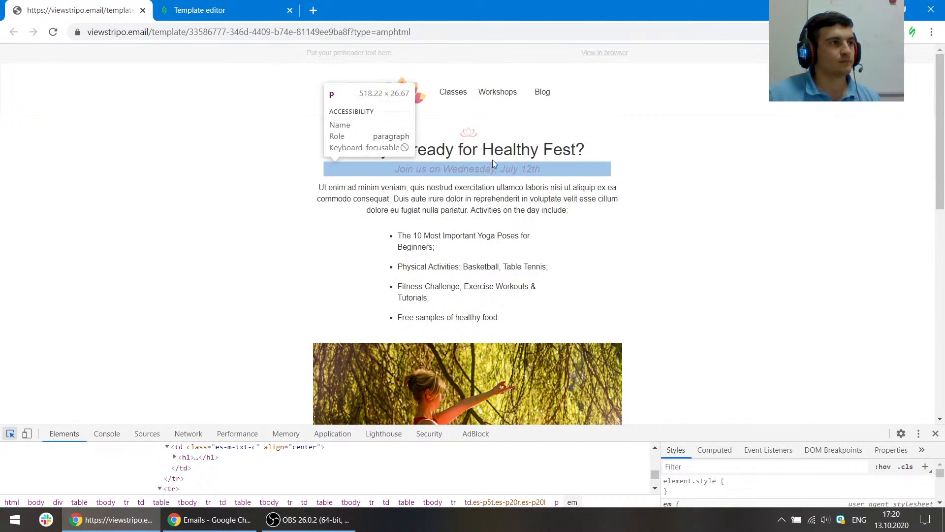
click(517, 180)
drag(576, 199, 592, 215)
click(323, 189)
click(197, 10)
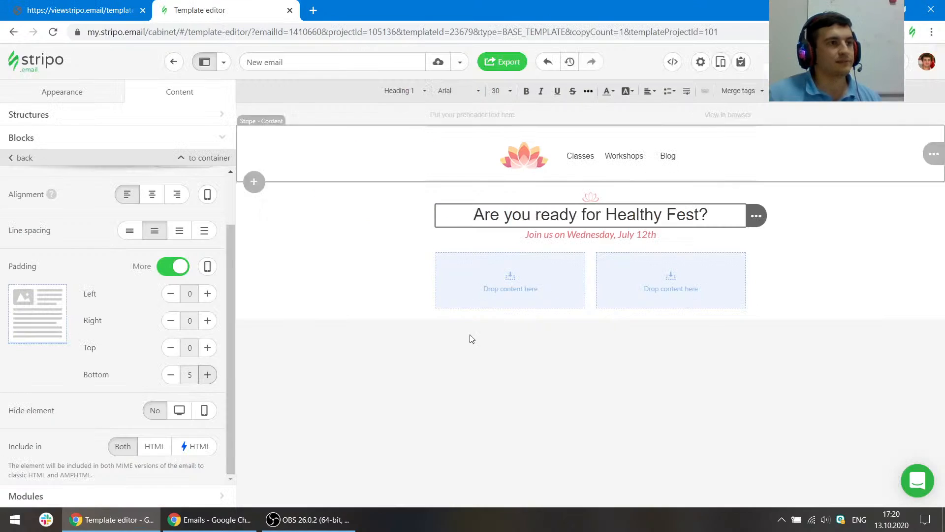
click(28, 137)
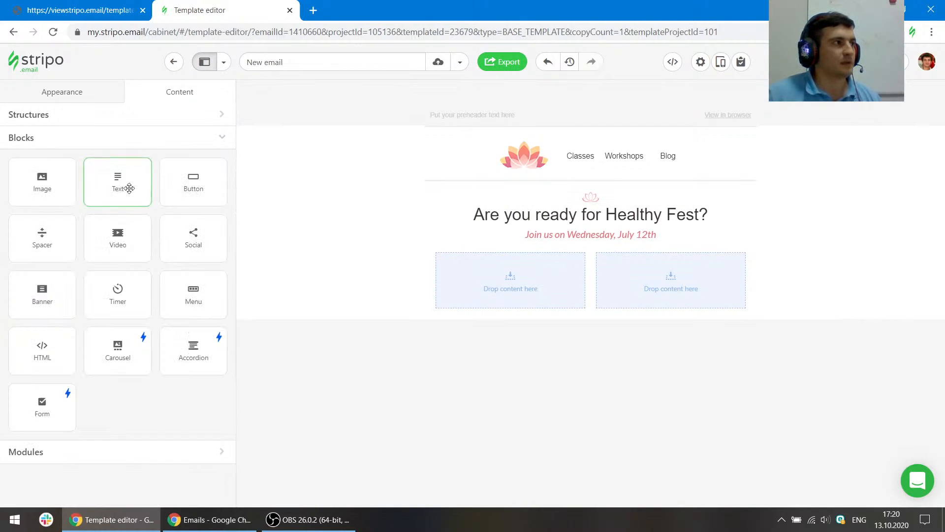
drag(127, 186, 581, 246)
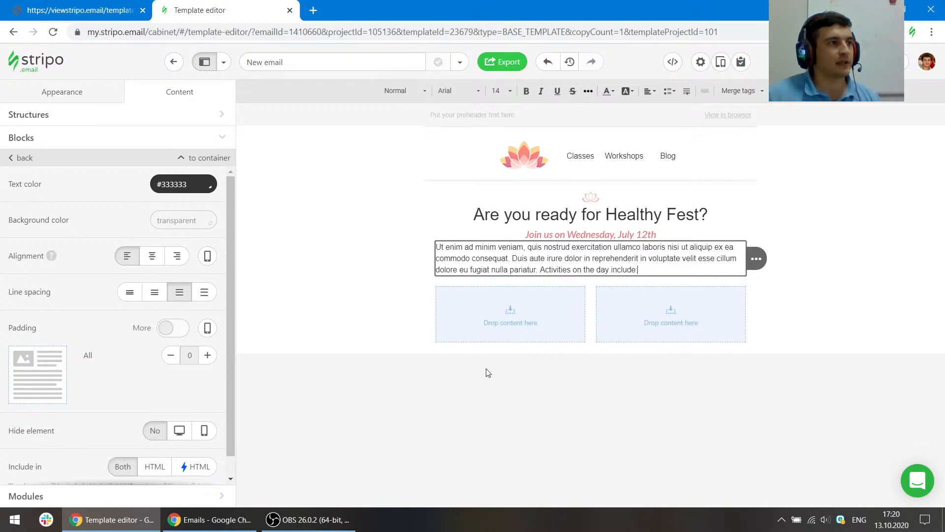
- Enable individual padding on the paragraph block and set its top padding to 10
scroll(115, 350, down, 1)
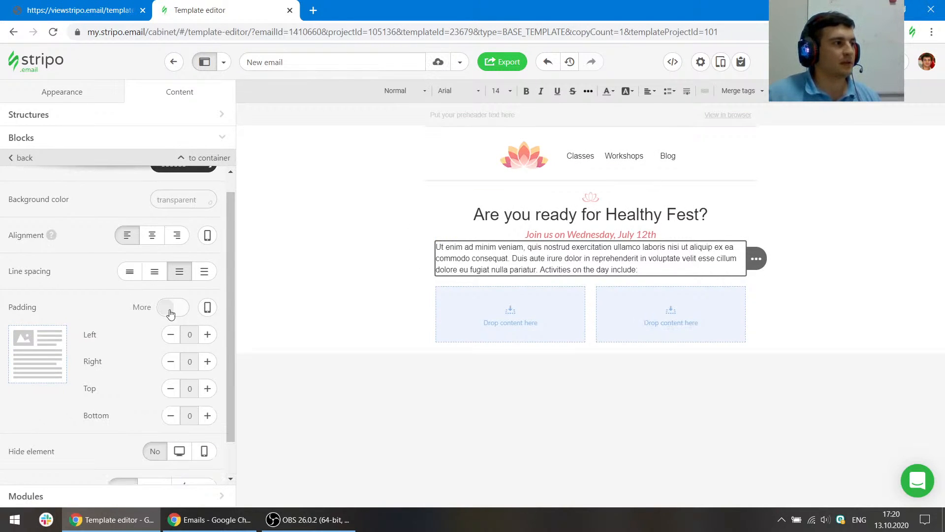
click(171, 307)
click(208, 388)
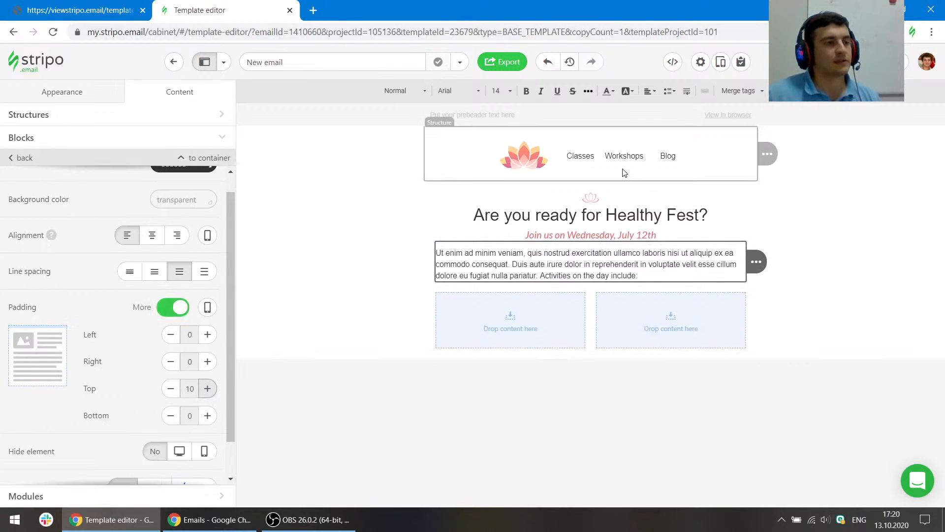
- Compare the reference list section and add a third column to the two-column structure below the paragraph
click(111, 4)
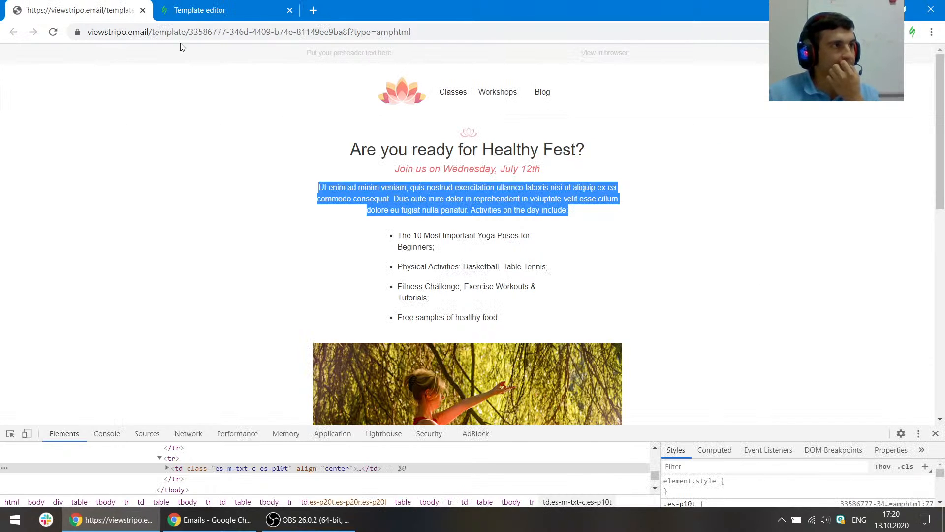
click(454, 199)
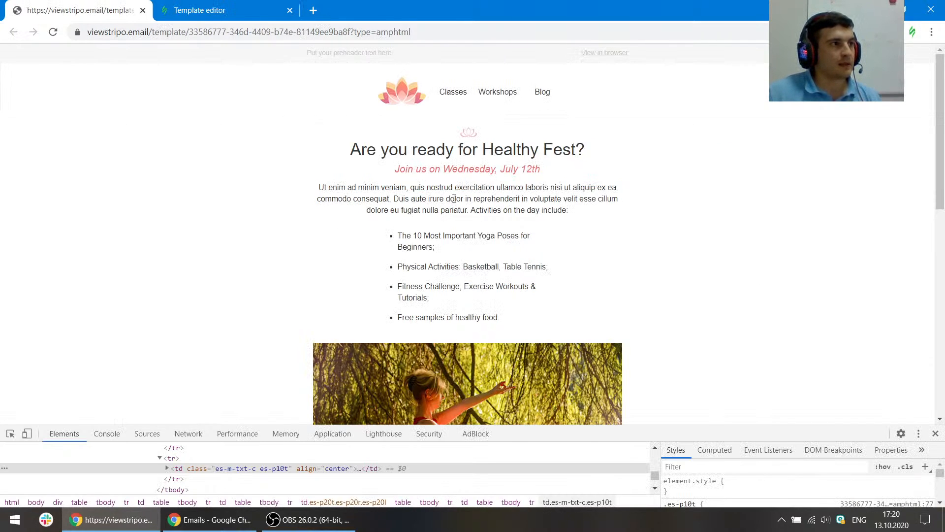
click(10, 433)
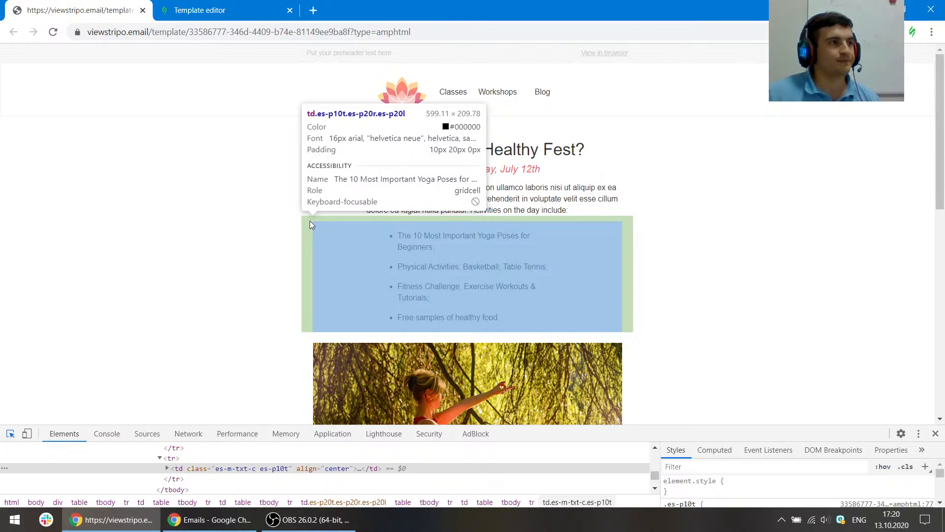
click(212, 10)
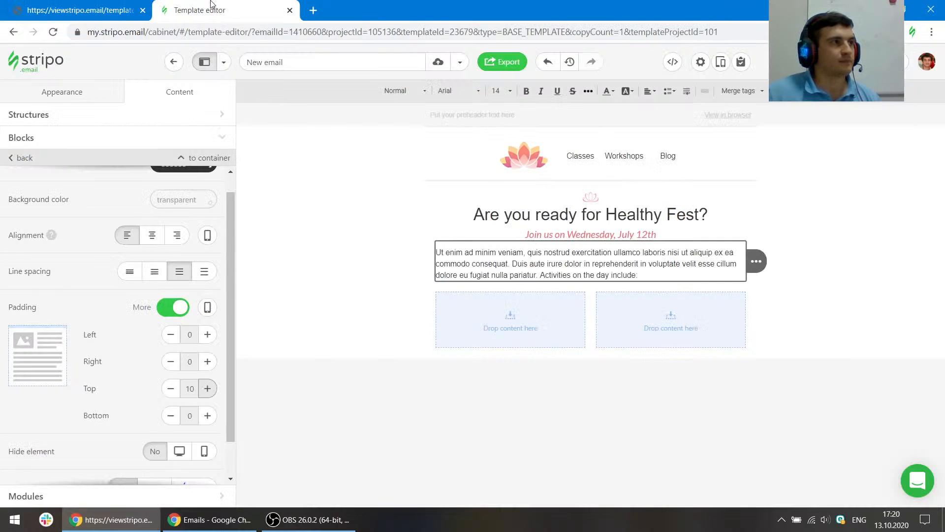
click(442, 290)
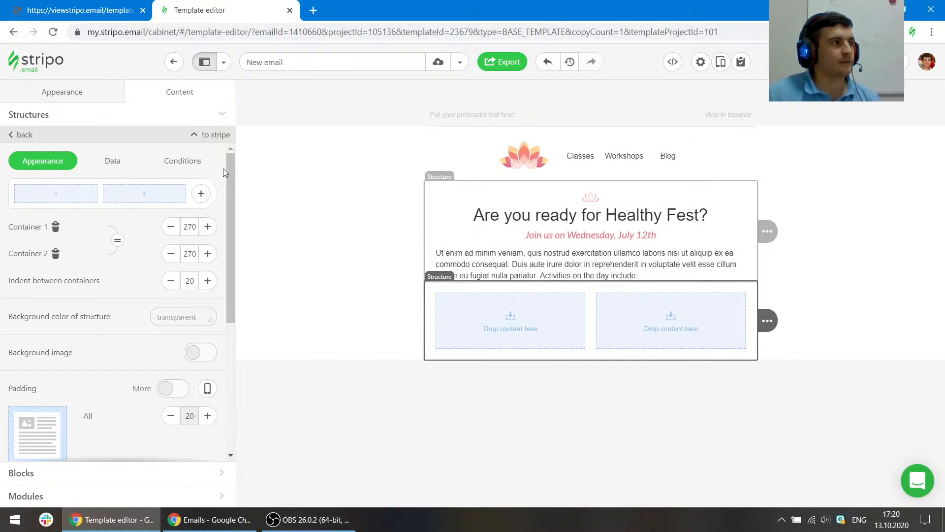
key(ctrl+shift+Tab)
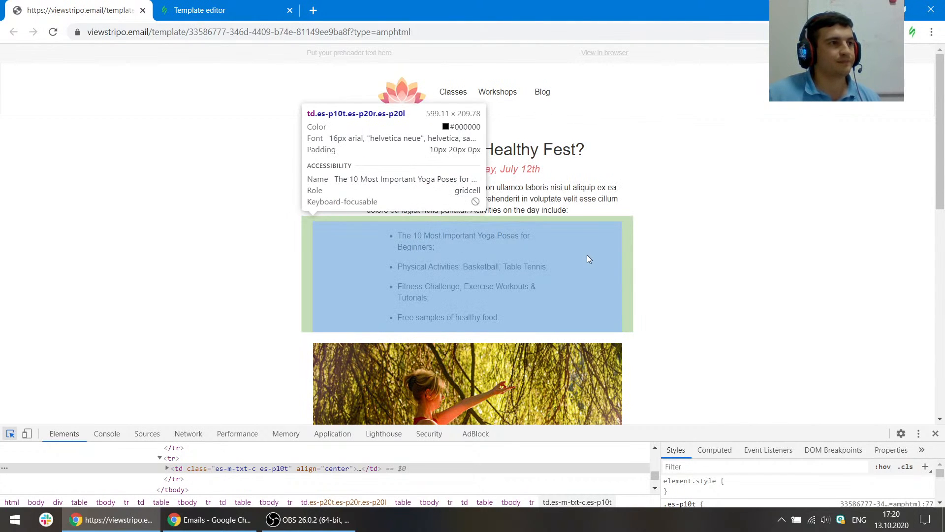
click(220, 4)
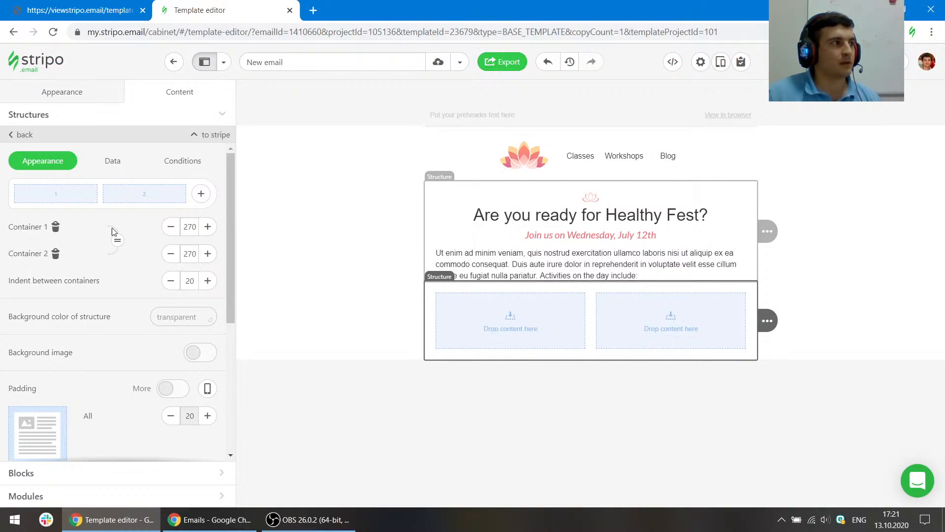
click(201, 194)
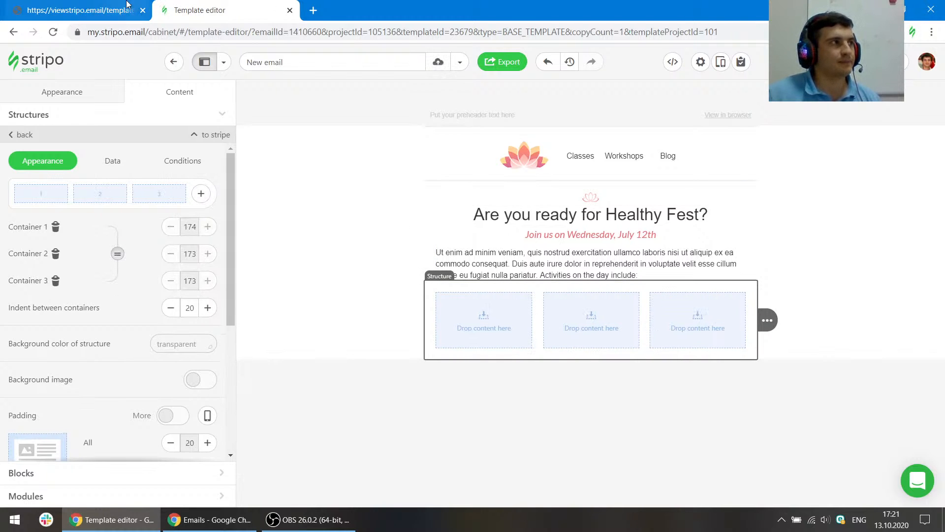
- Review the reference list section and insert a text block into the middle column of the three-column structure
click(123, 9)
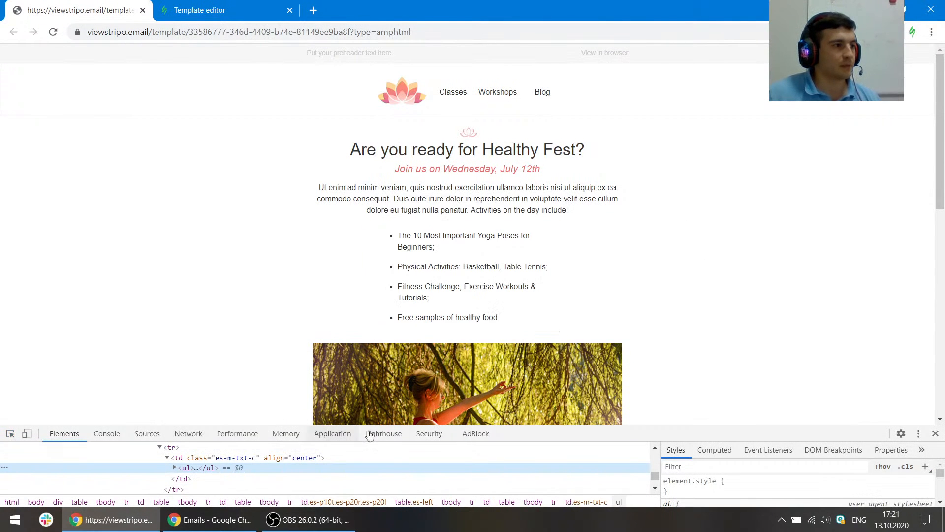
drag(529, 425, 516, 306)
scroll(539, 207, down, 3)
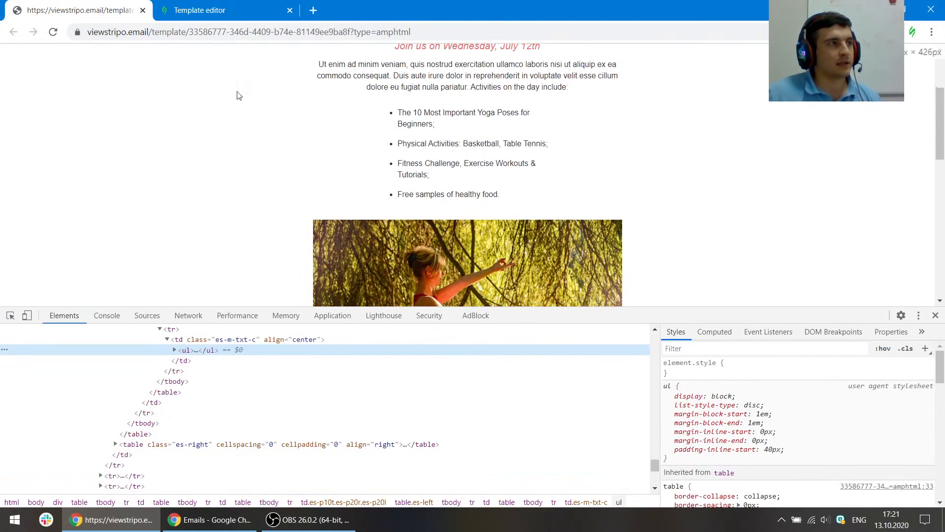
click(207, 10)
click(591, 334)
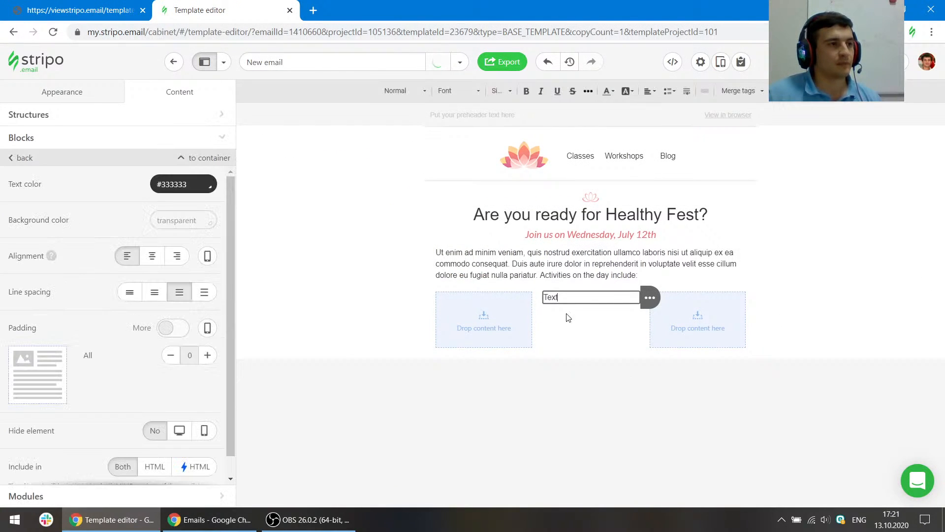
click(673, 92)
click(673, 93)
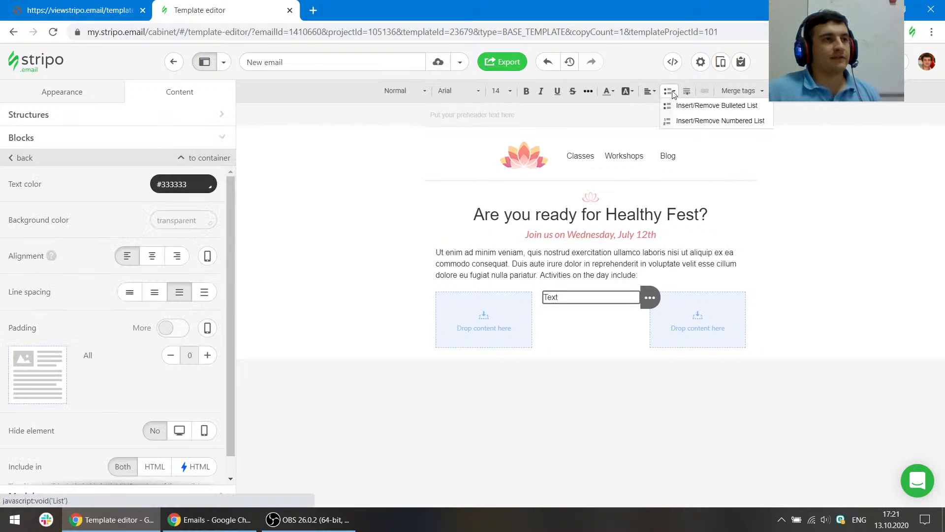
- Open the reference list's ul element as HTML in the inspector and copy its markup
click(77, 6)
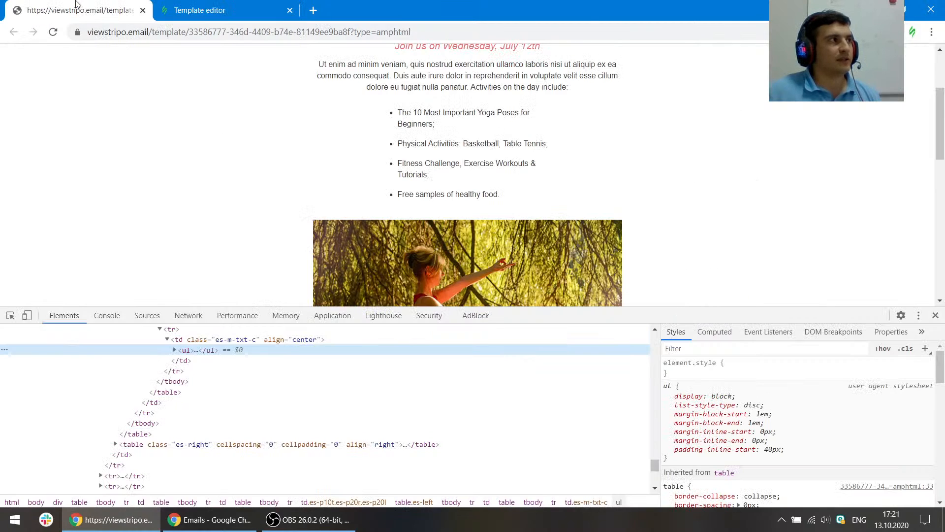
scroll(452, 142, up, 1)
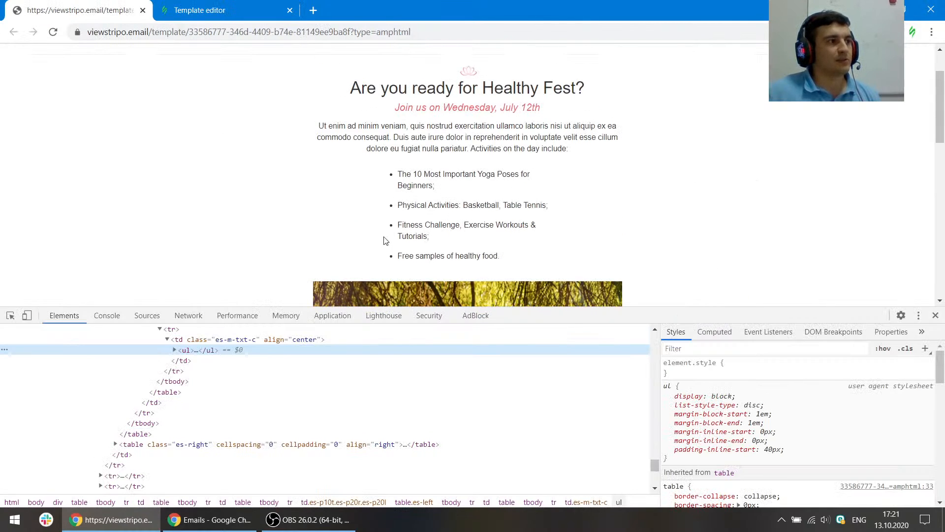
click(175, 350)
right_click(207, 353)
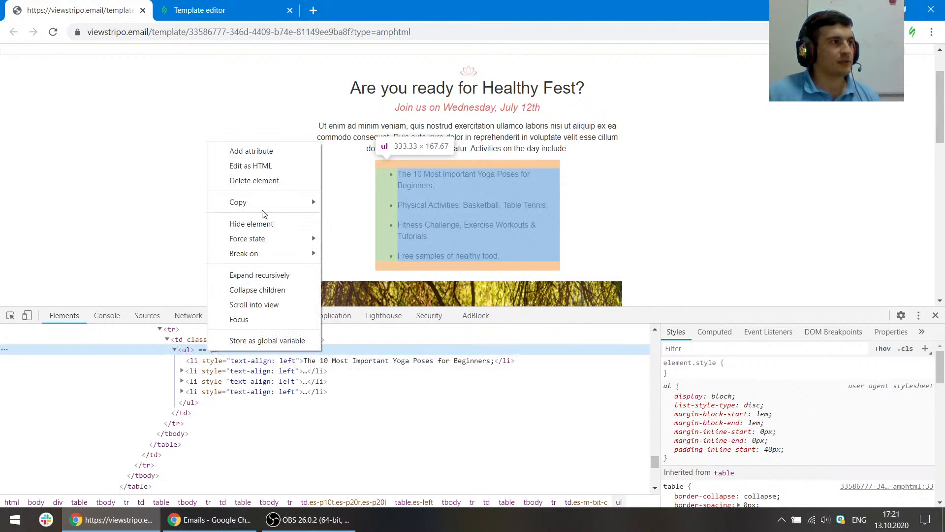
click(254, 166)
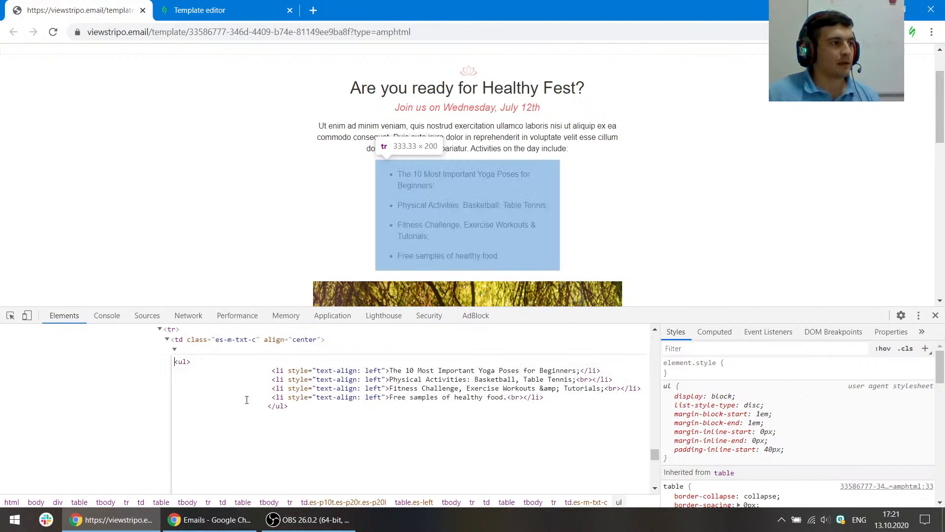
drag(306, 408, 174, 361)
key(ctrl+c)
- Replace the middle text block's paragraph with the copied bulleted list HTML in the code editor
click(199, 10)
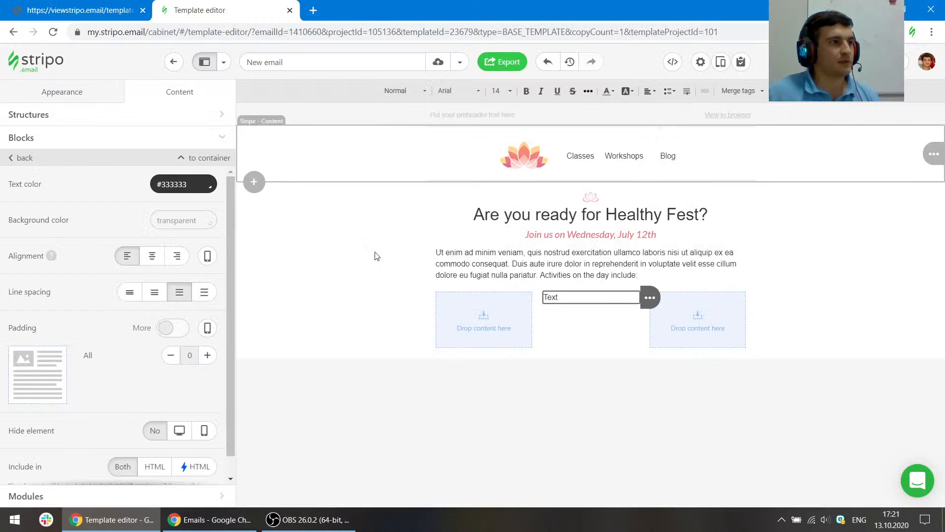
click(675, 61)
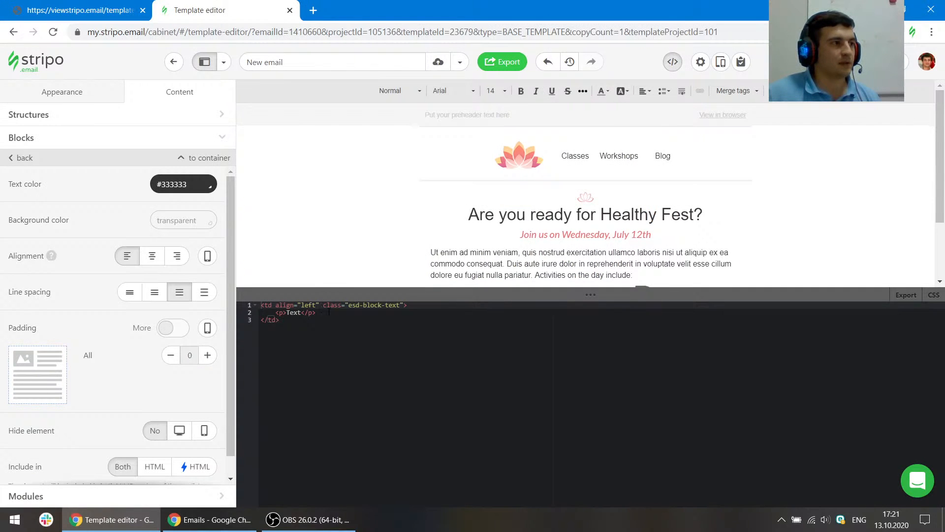
click(280, 312)
key(shift+End)
key(ctrl+v)
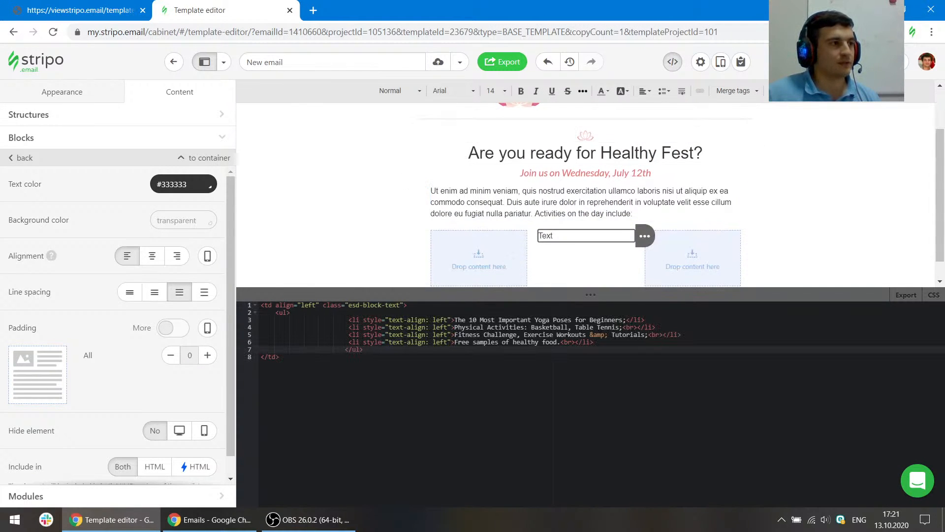
scroll(743, 142, down, 1)
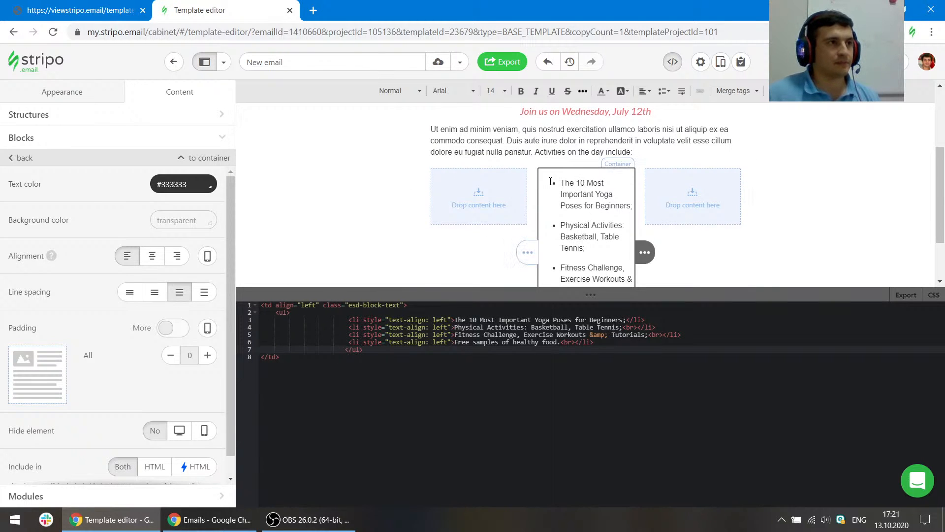
click(674, 63)
- Add text blocks to the left and right columns and clear their placeholder text
click(485, 340)
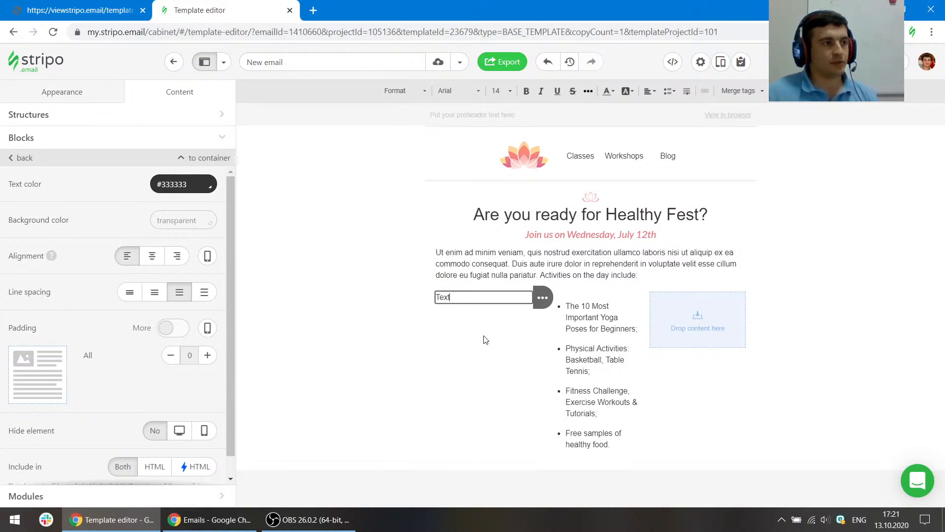
key(ctrl+a)
key(BackSpace)
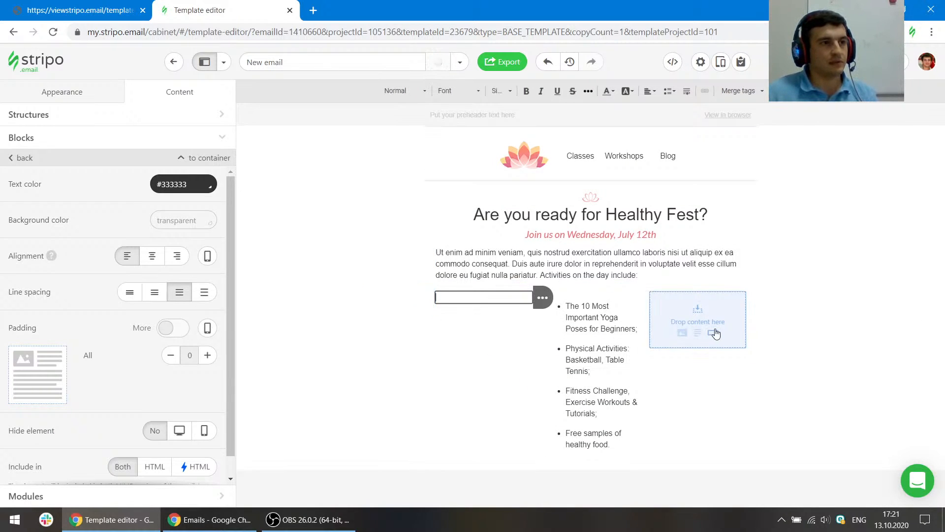
click(698, 336)
key(ctrl+a)
key(BackSpace)
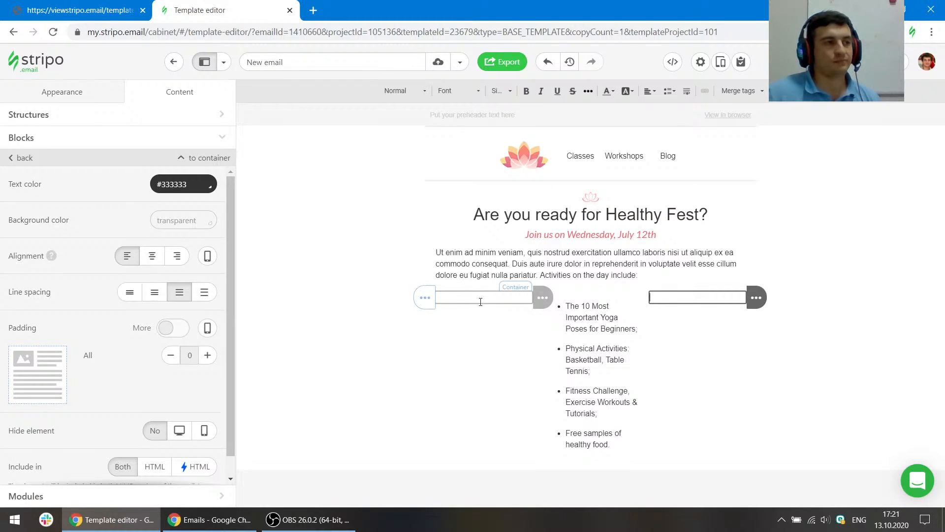
click(495, 350)
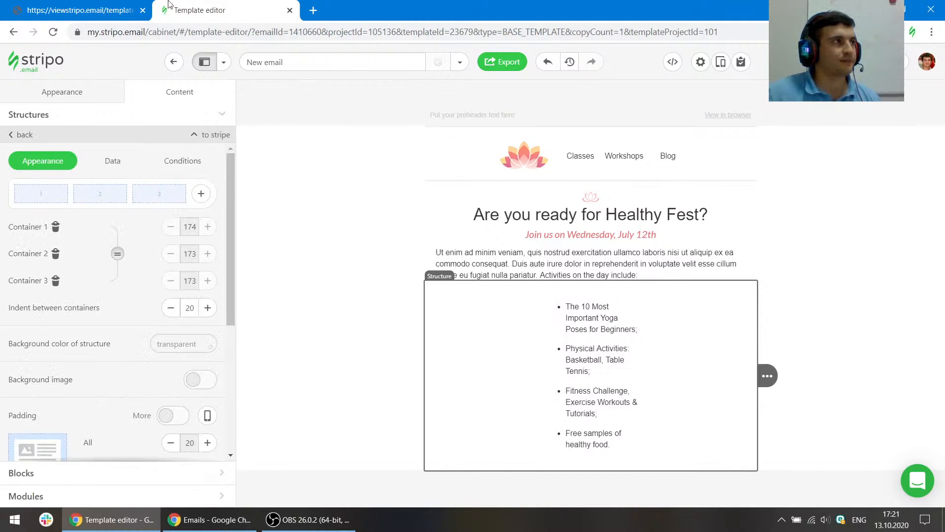
- Resize the structure's columns to widths of 113, 294 and 113 to centre the list
click(81, 10)
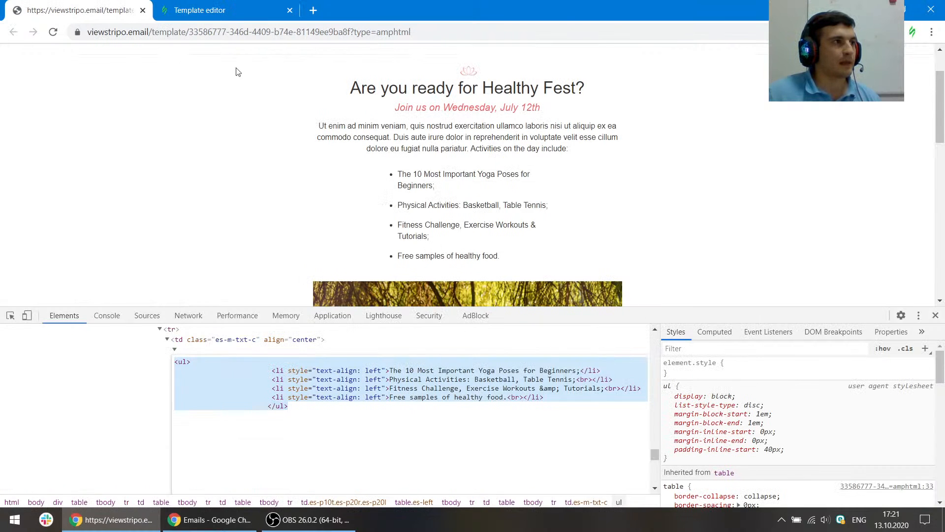
click(9, 315)
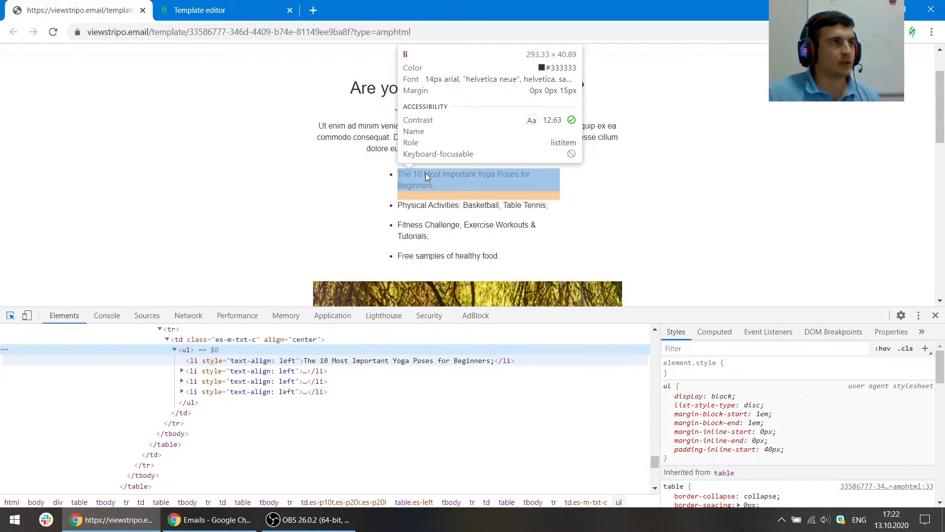
click(159, 6)
click(557, 302)
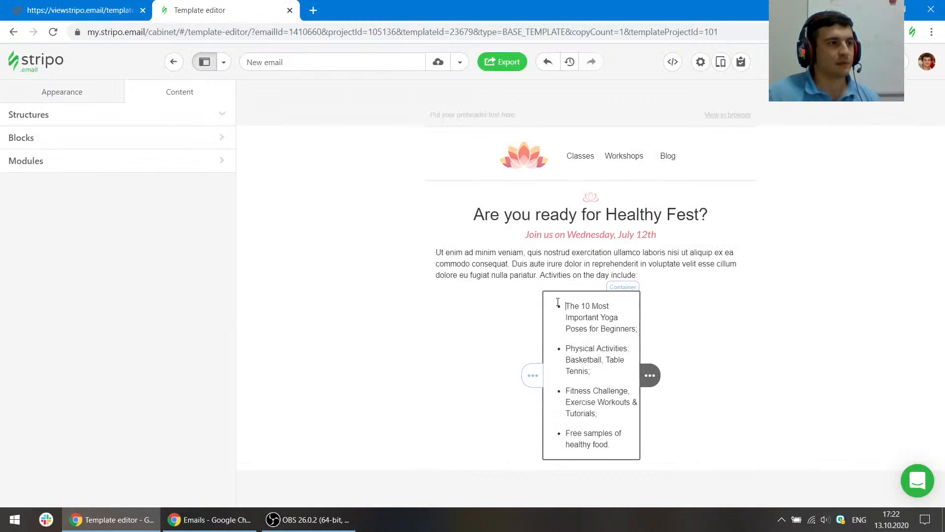
click(209, 157)
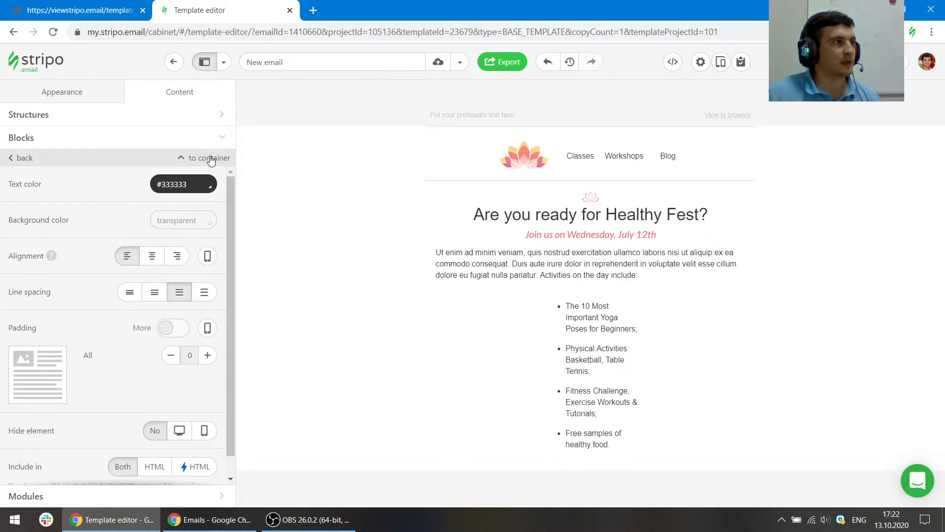
click(209, 156)
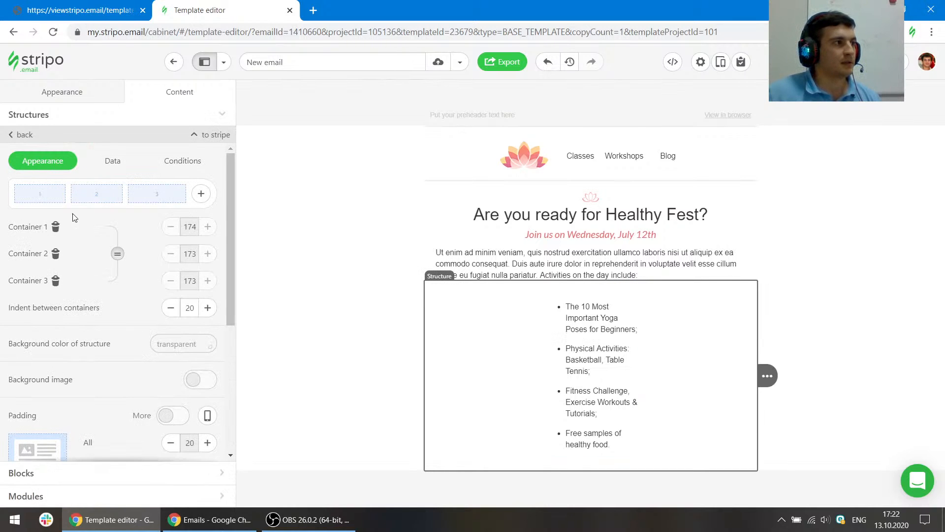
click(118, 253)
drag(72, 196, 60, 195)
drag(132, 189, 156, 197)
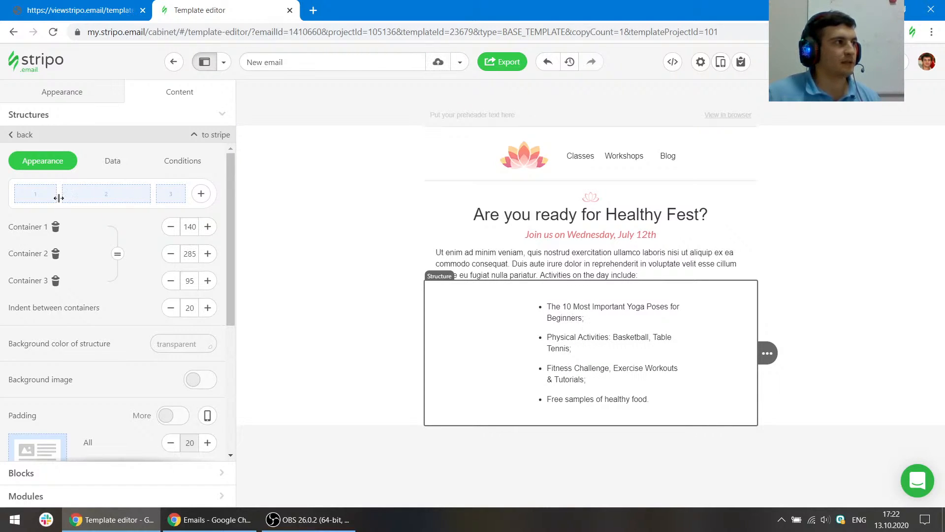
drag(59, 198, 54, 198)
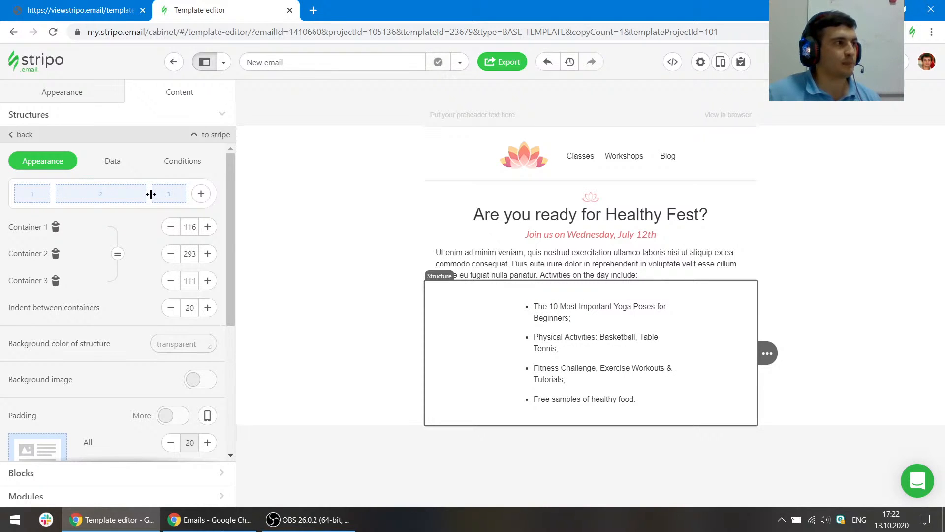
drag(150, 195, 149, 195)
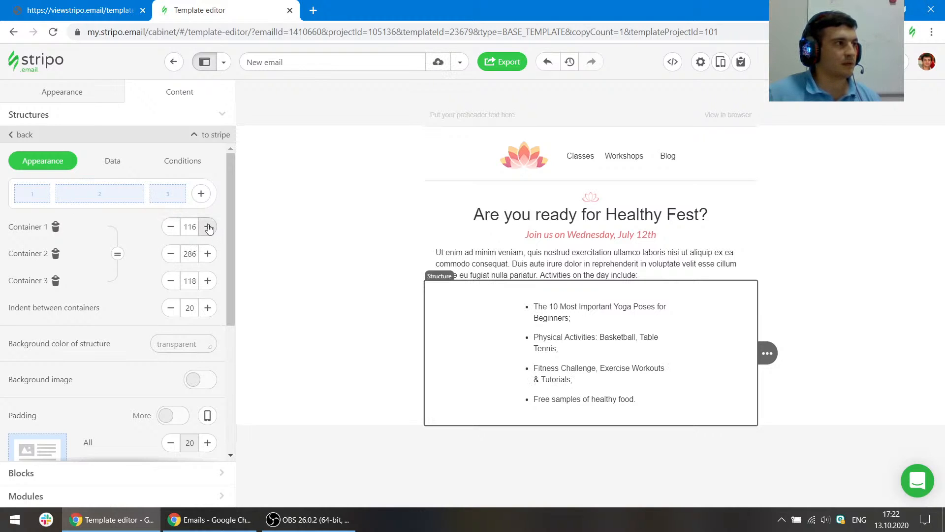
click(208, 227)
click(171, 228)
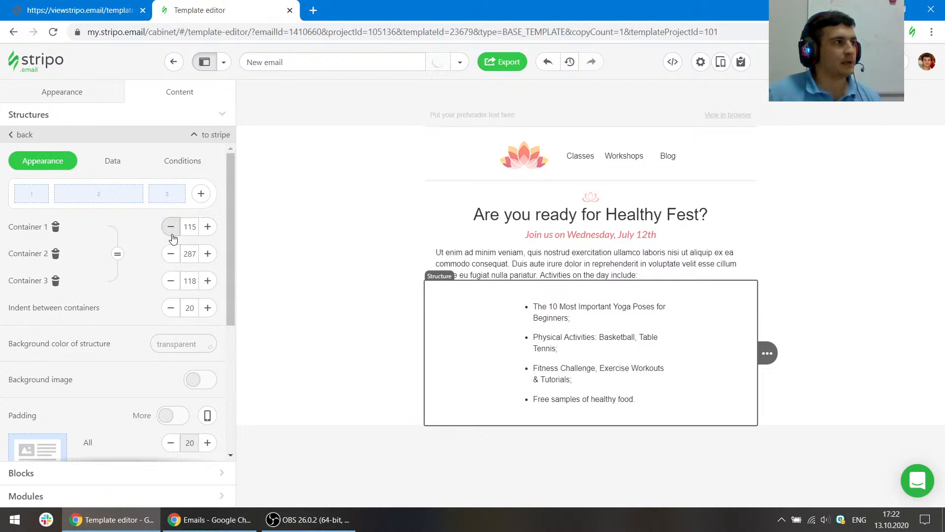
click(171, 228)
click(171, 227)
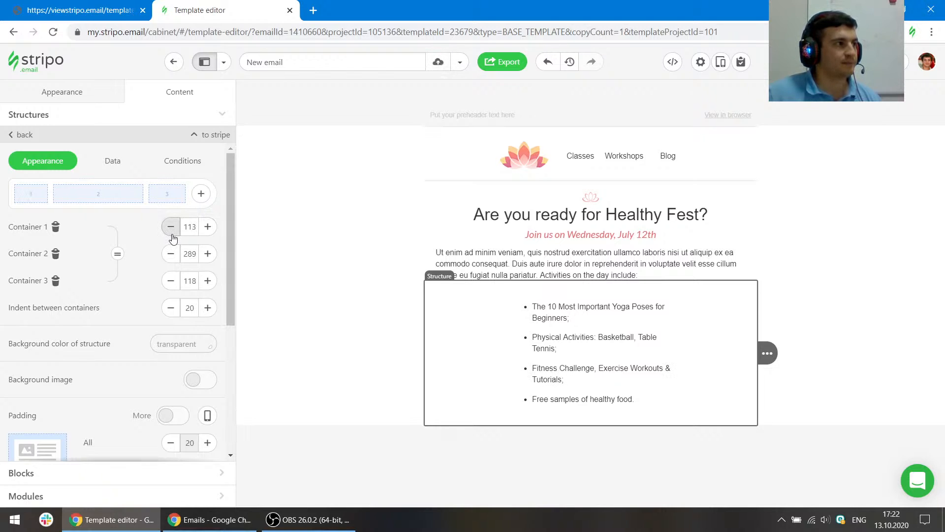
click(172, 234)
click(172, 235)
click(172, 237)
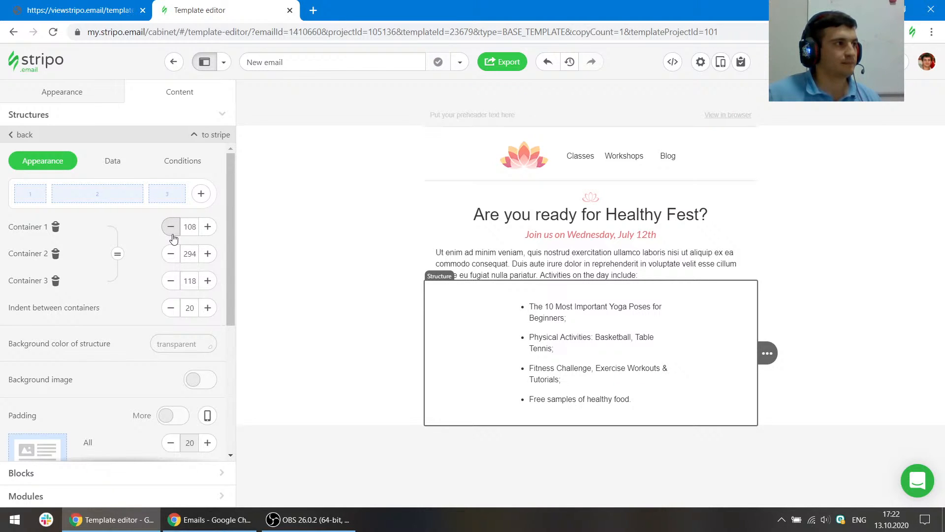
click(172, 237)
click(167, 288)
click(166, 288)
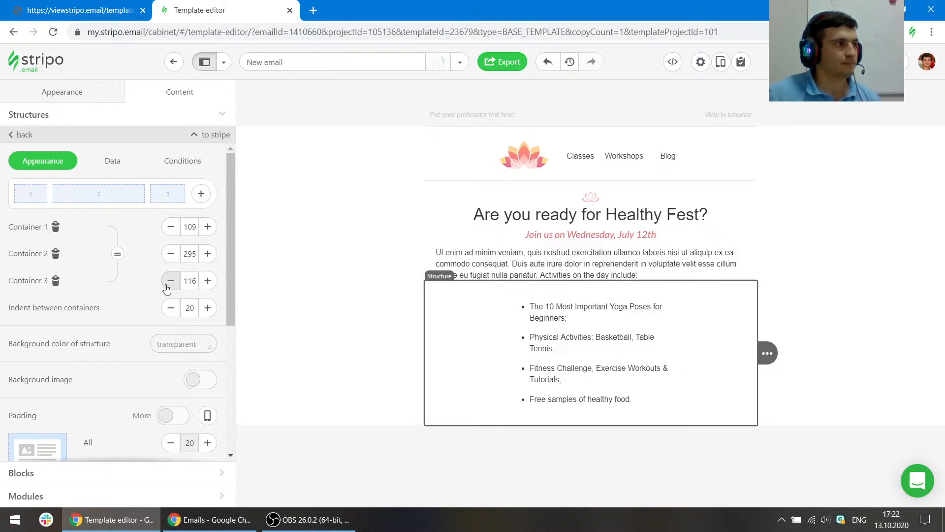
click(167, 288)
click(167, 289)
click(168, 289)
click(168, 289)
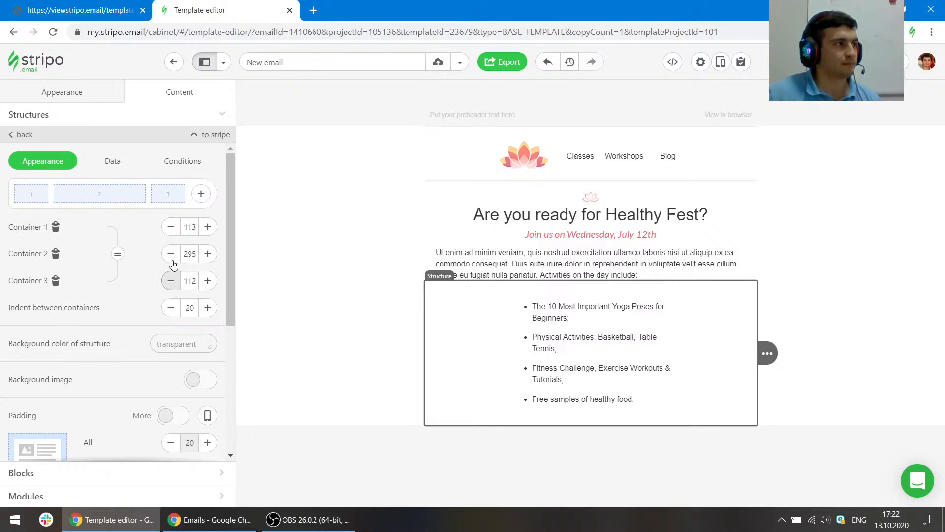
click(172, 261)
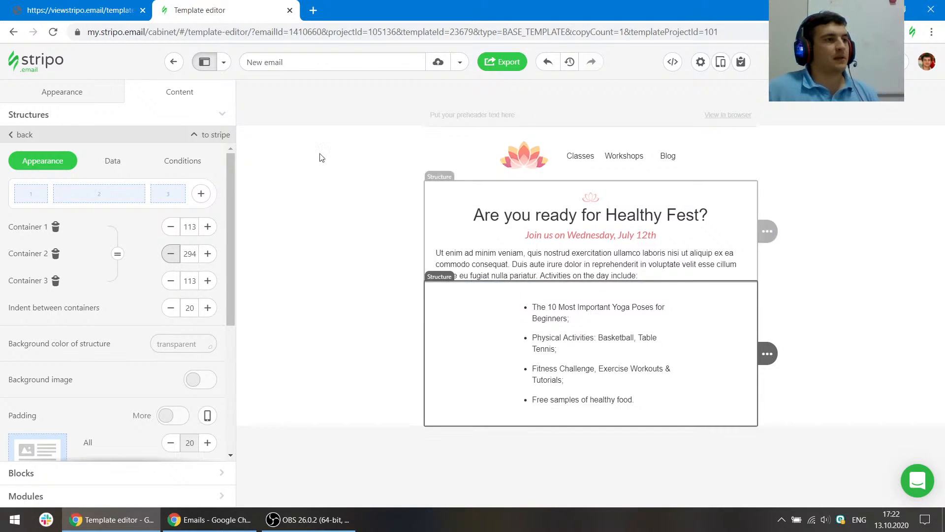
- Compare the reference list's spacing and layout with the list block in the editor
click(81, 10)
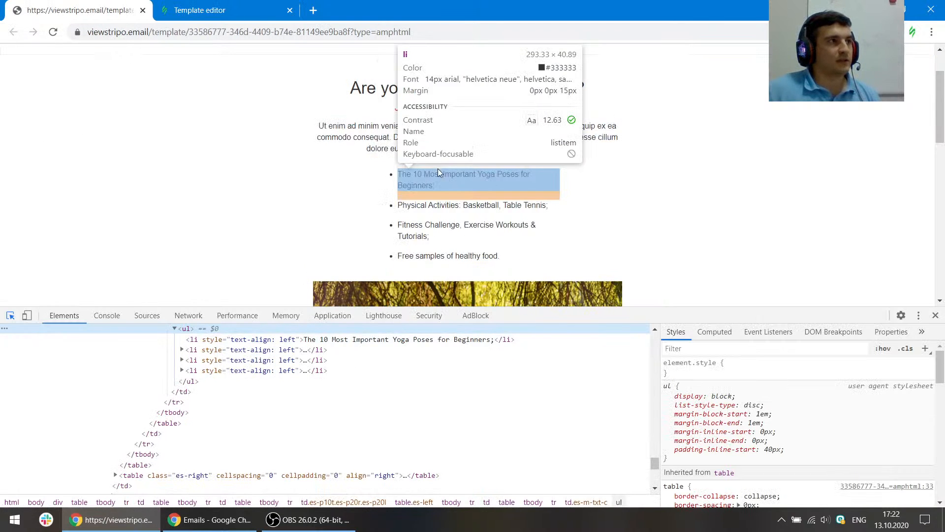
click(210, 6)
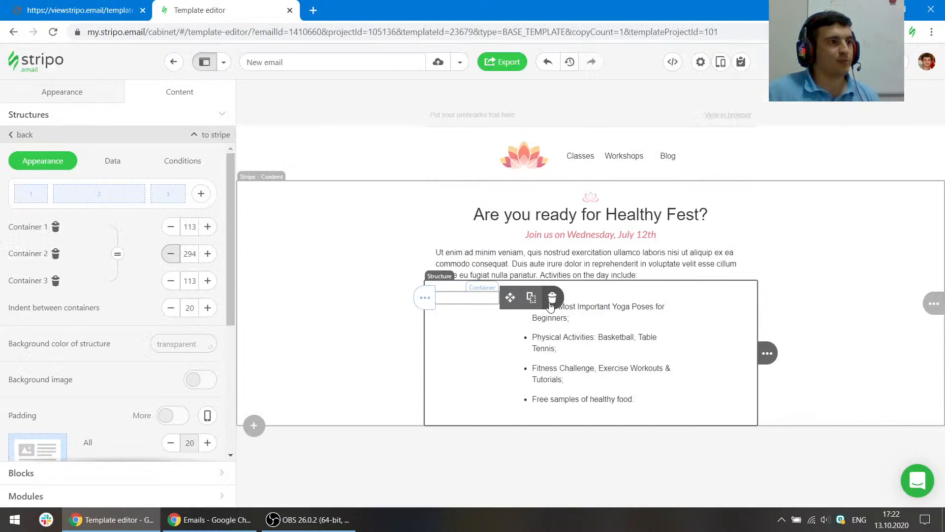
click(561, 318)
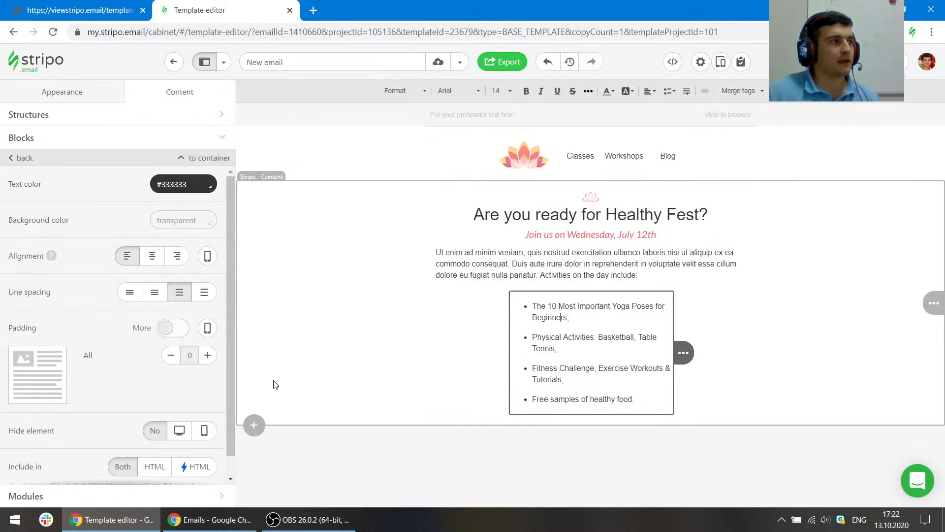
key(ctrl+Tab)
scroll(345, 241, down, 4)
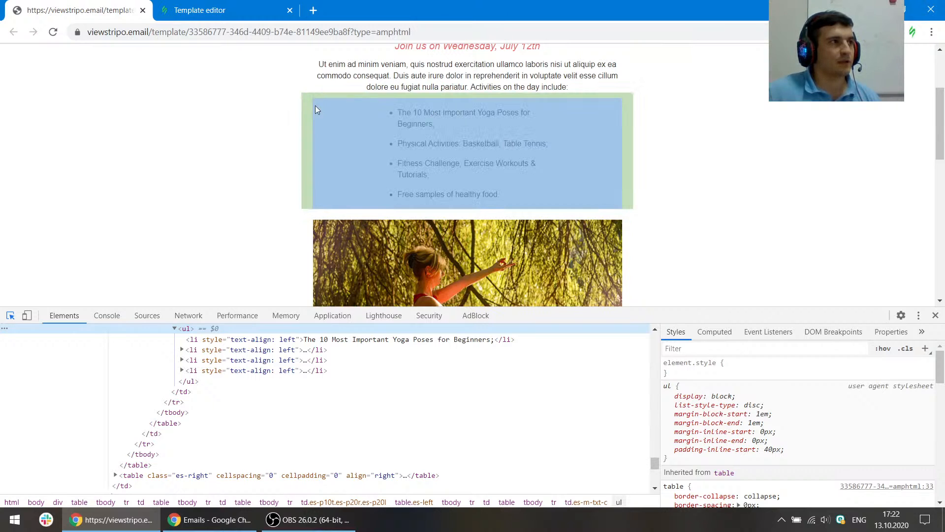
click(210, 10)
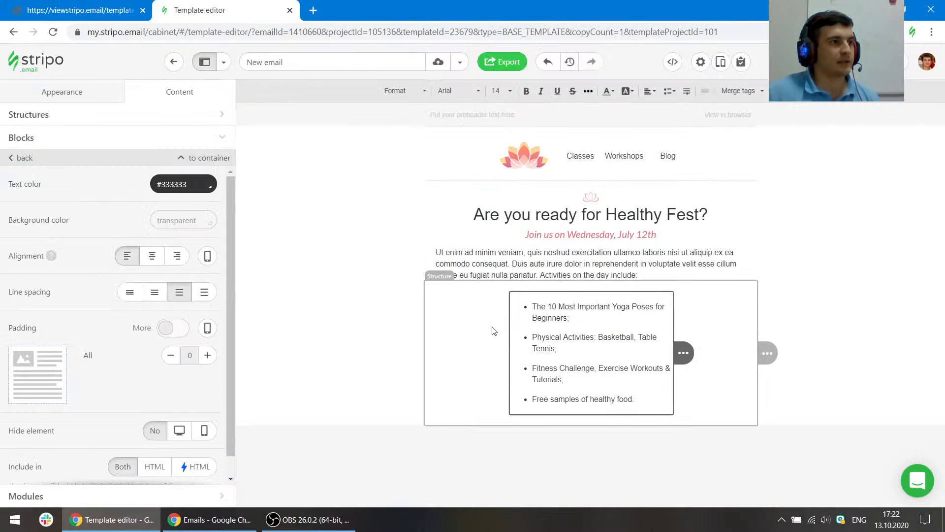
- Set the list structure's top padding to 10 and bottom padding to 0, matching the reference list cell
click(450, 293)
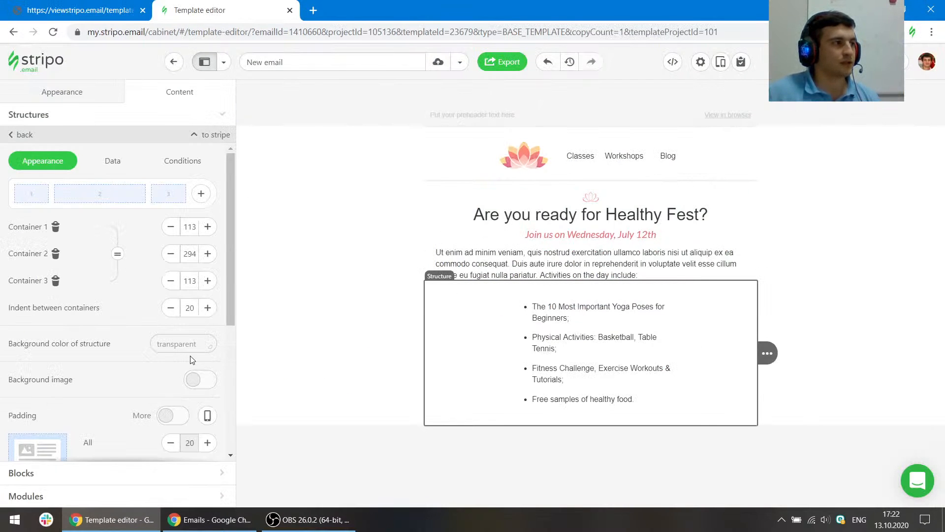
scroll(192, 359, down, 5)
click(124, 10)
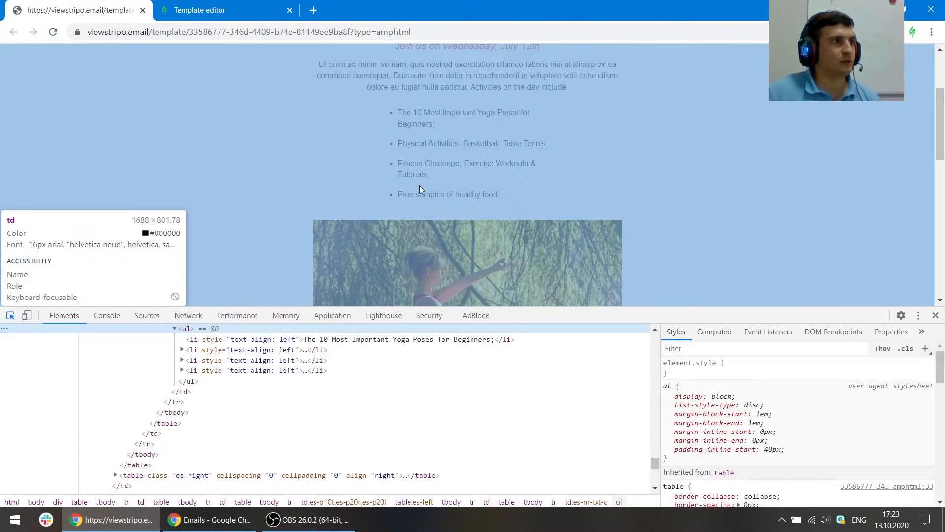
scroll(334, 99, up, 3)
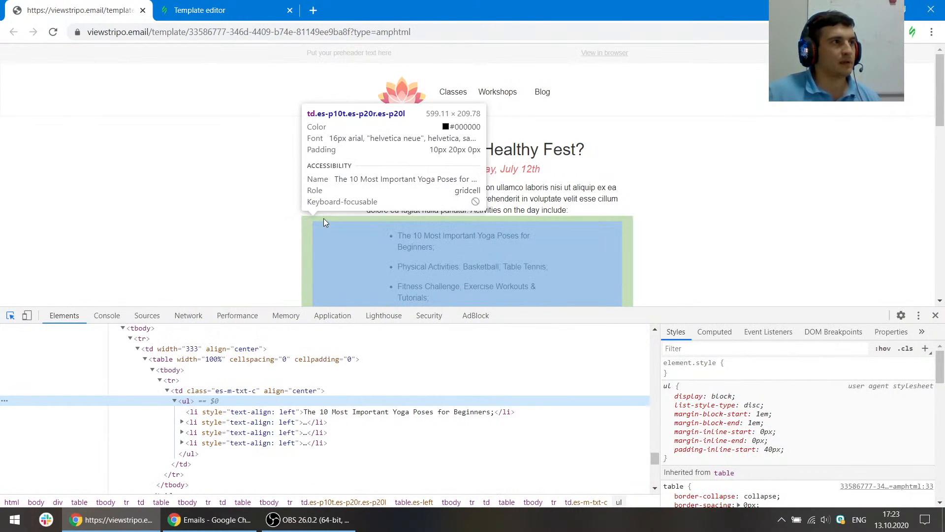
click(211, 9)
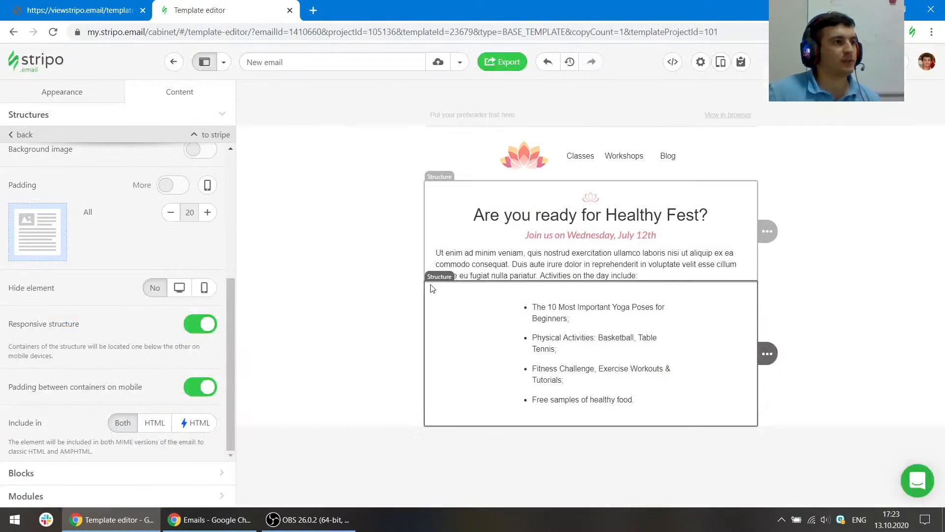
scroll(159, 295, up, 1)
scroll(158, 295, up, 2)
click(167, 308)
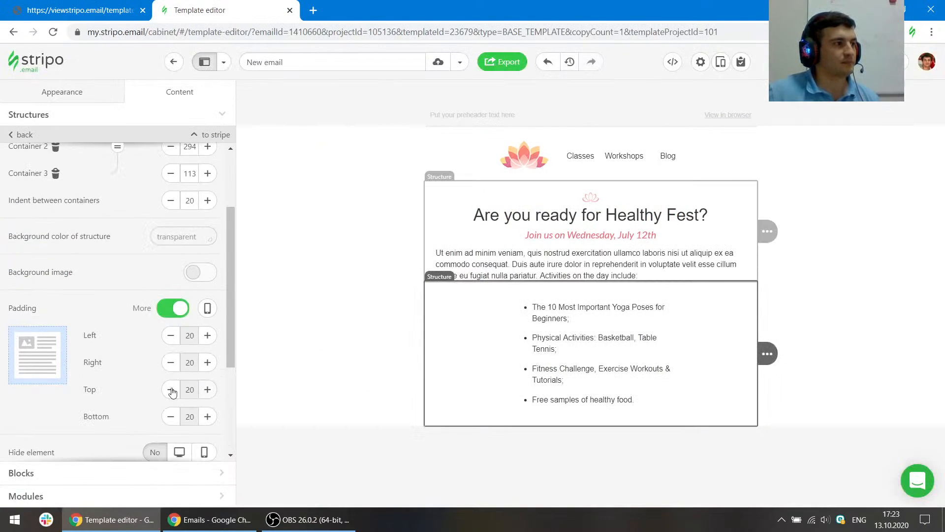
click(170, 389)
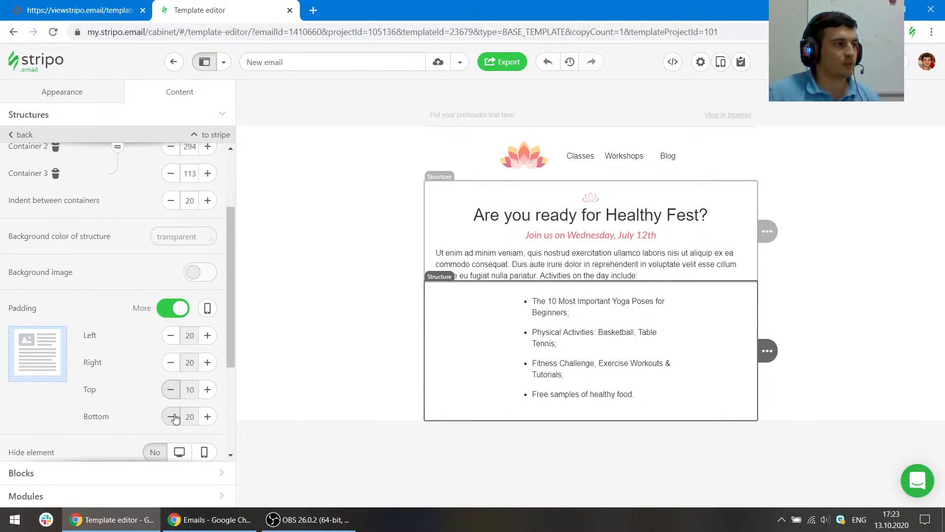
click(170, 416)
click(170, 417)
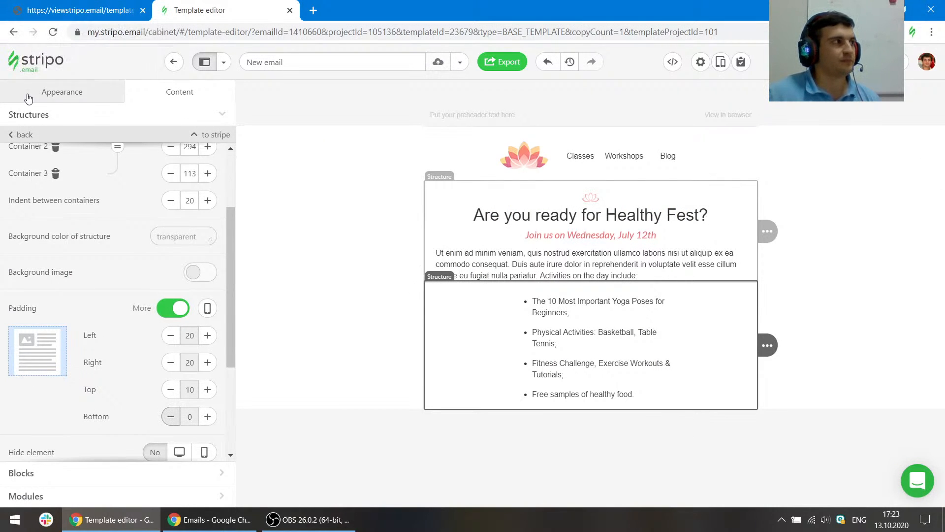
- Add a one-column structure below the list structure
click(34, 120)
drag(81, 154, 492, 428)
- Increase the list structure's bottom padding to match the reference's spacing below the list
click(79, 9)
scroll(421, 261, down, 3)
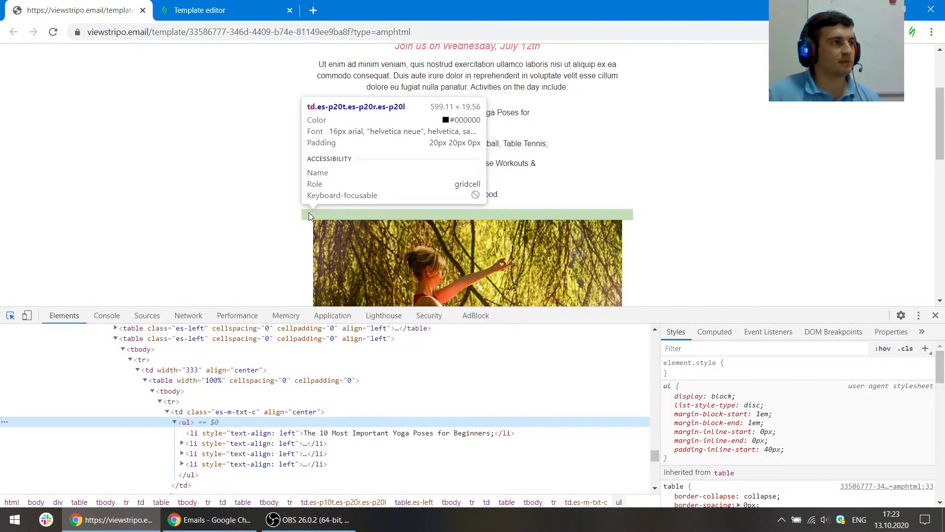
key(ctrl+Tab)
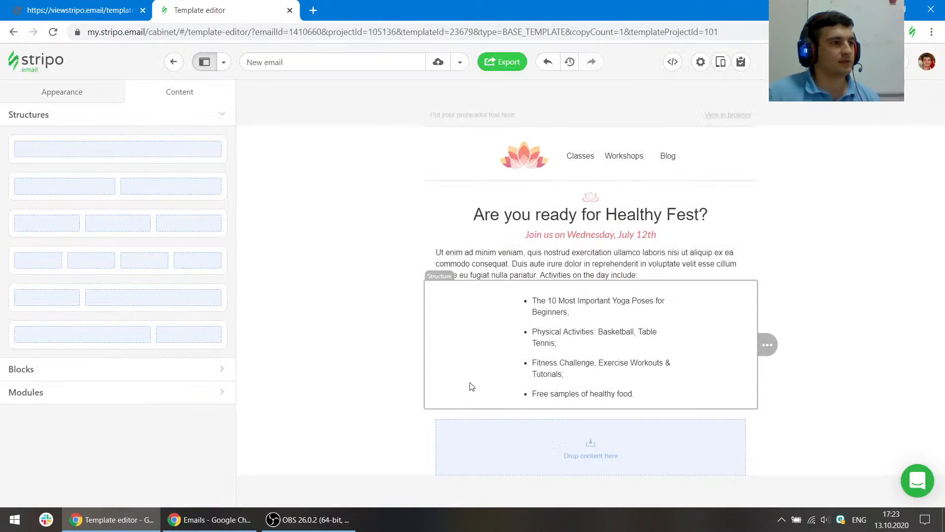
click(472, 387)
scroll(185, 339, down, 5)
click(208, 278)
click(207, 278)
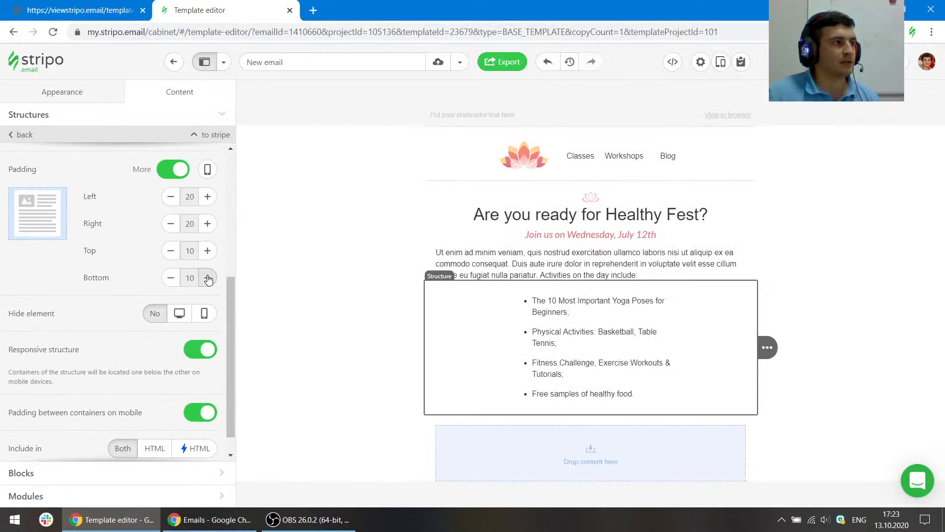
click(207, 277)
click(208, 278)
scroll(148, 237, up, 5)
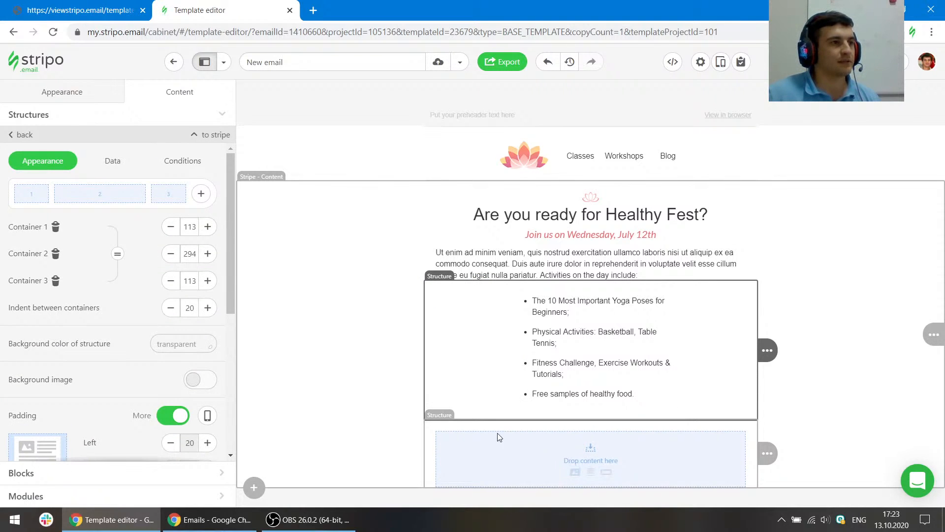
- Set the new empty structure's top padding to 0
click(140, 5)
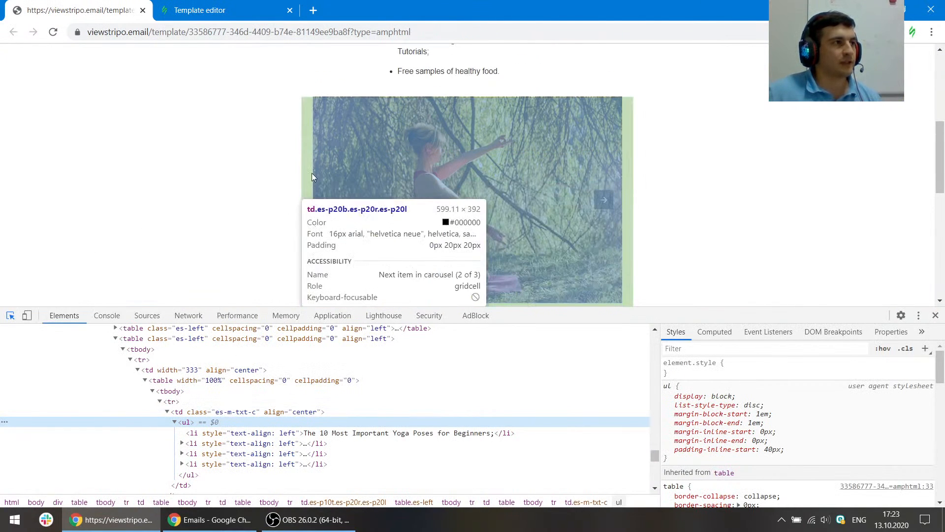
scroll(313, 172, down, 2)
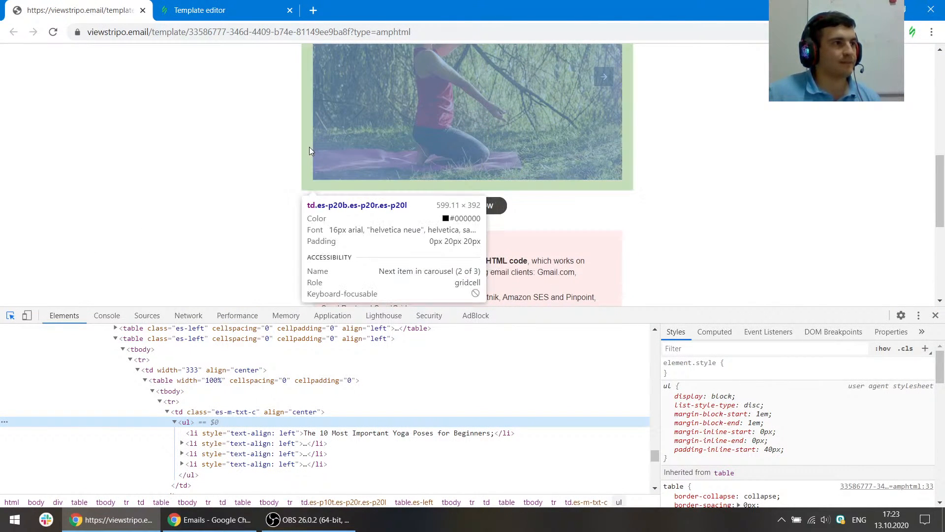
click(222, 10)
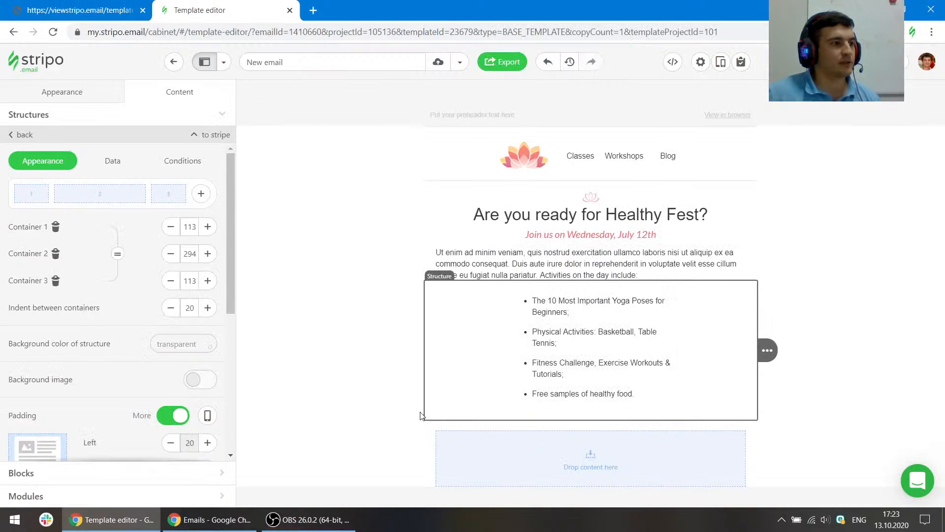
click(445, 421)
scroll(135, 321, down, 3)
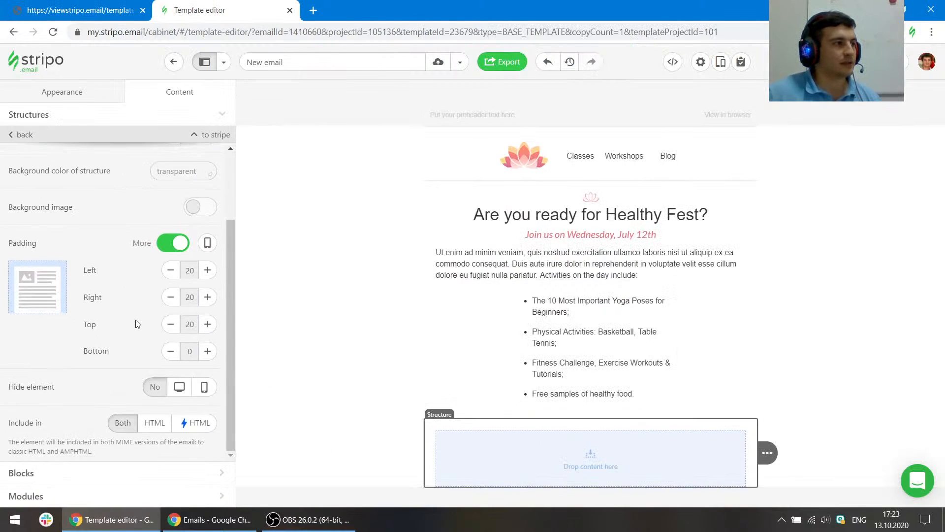
click(172, 323)
click(170, 324)
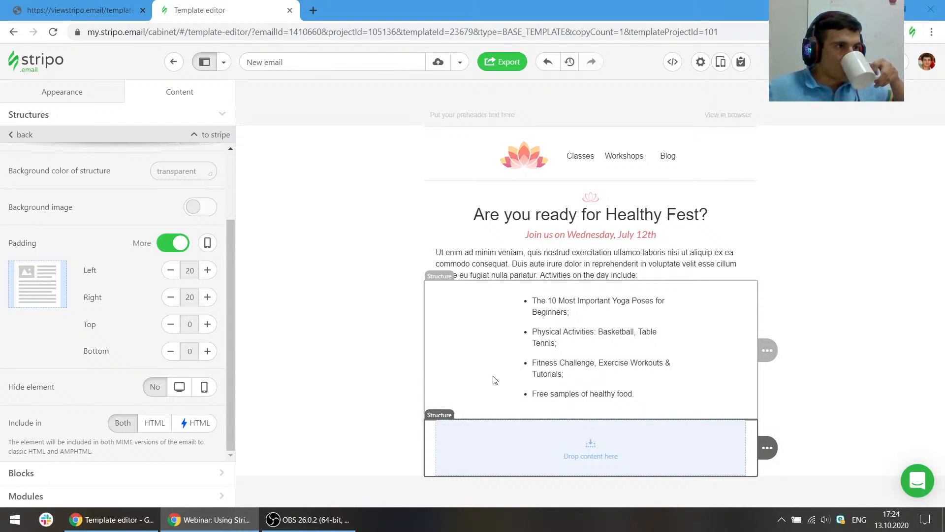
- Examine the reference template's image carousel and its slides, then open the blocks list
click(79, 9)
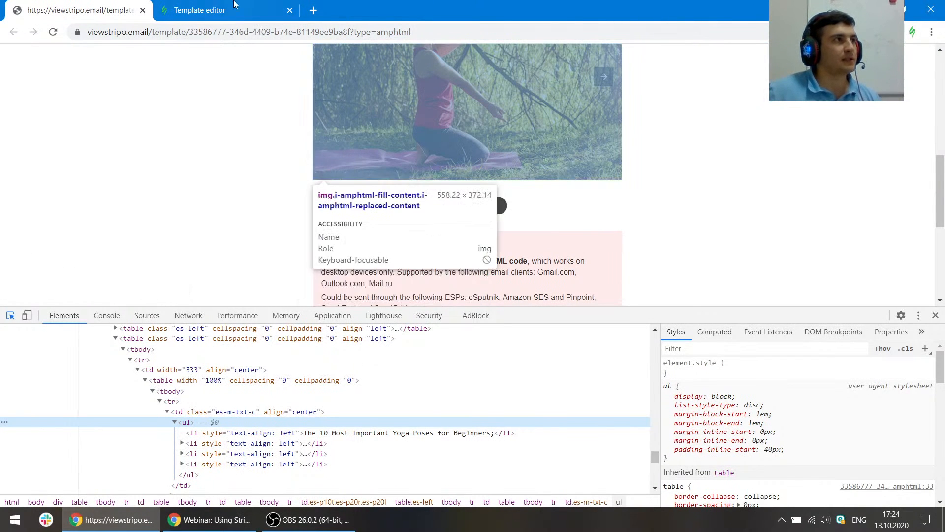
scroll(421, 213, up, 3)
click(421, 216)
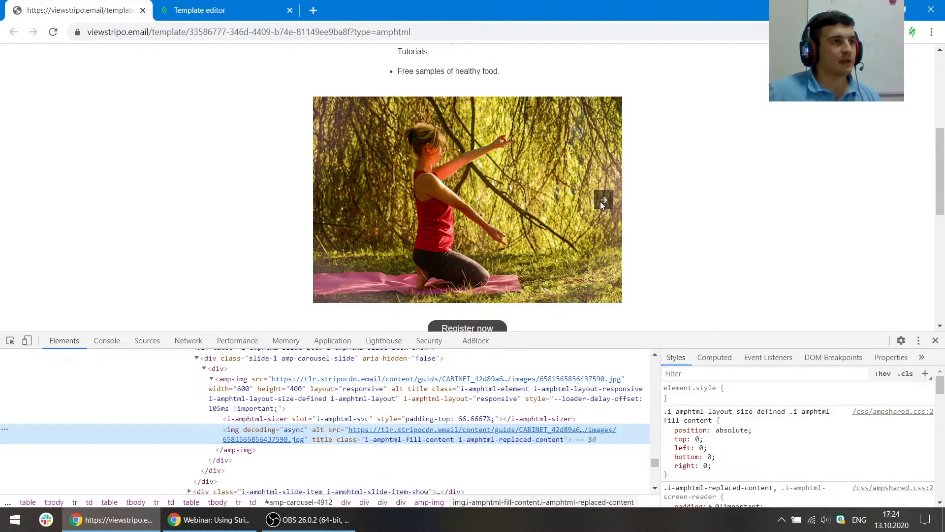
click(604, 199)
click(330, 200)
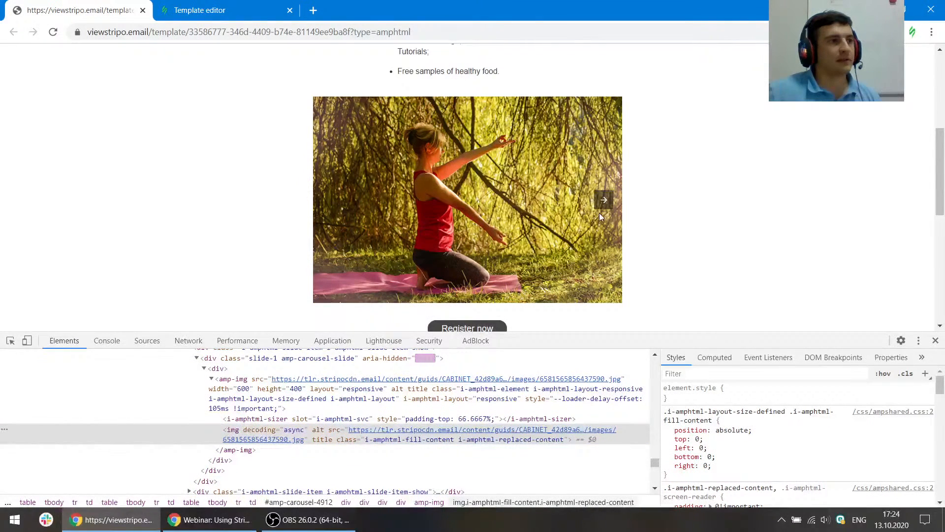
click(224, 10)
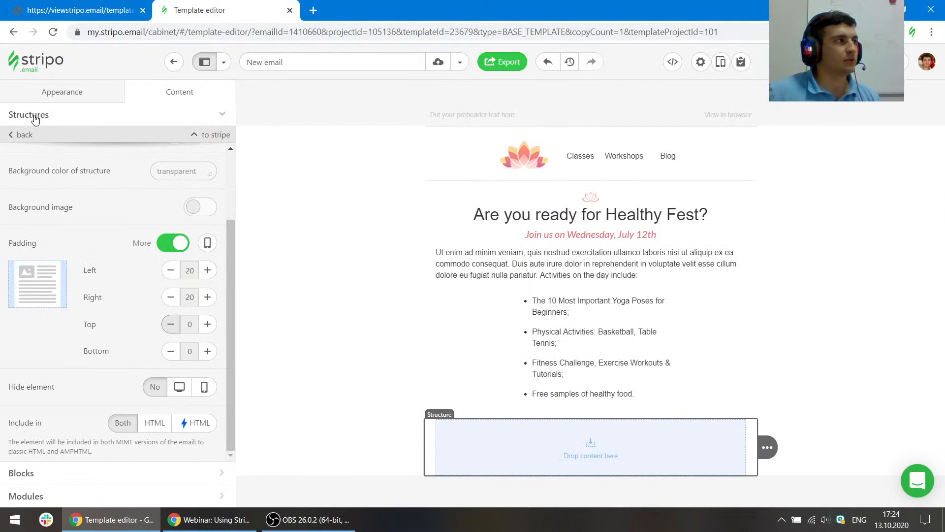
click(33, 472)
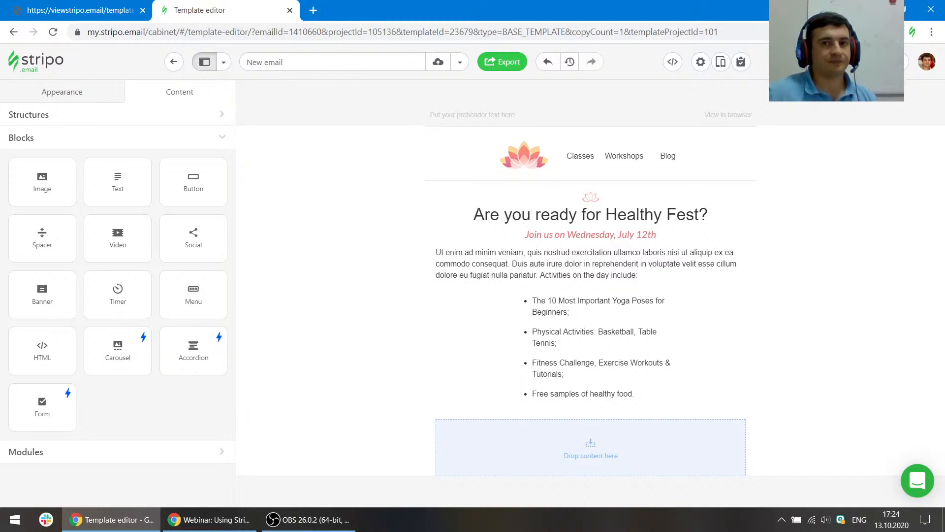
key(alt+Tab)
key(ctrl+t)
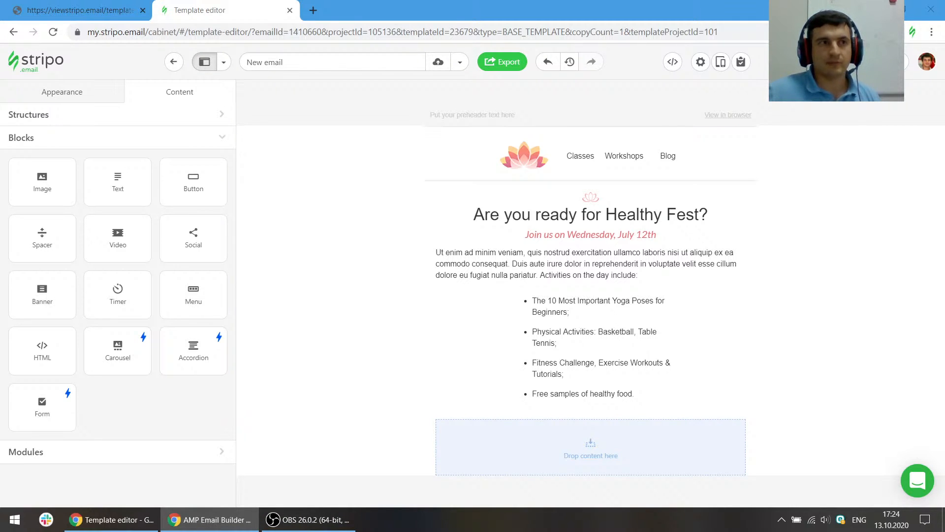
drag(944, 5, 401, 5)
scroll(389, 220, down, 2)
scroll(391, 220, up, 1)
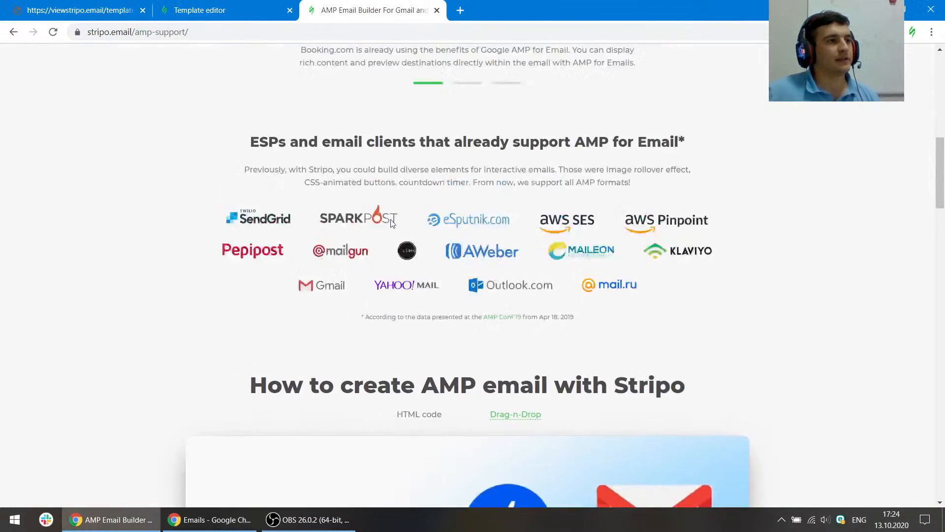
scroll(393, 222, up, 1)
key(Print)
drag(1, 164, 934, 426)
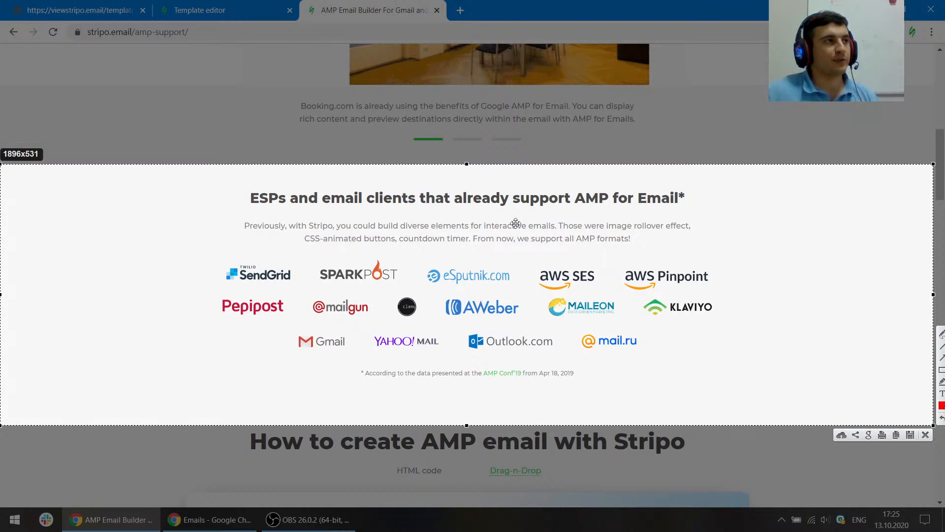
key(Escape)
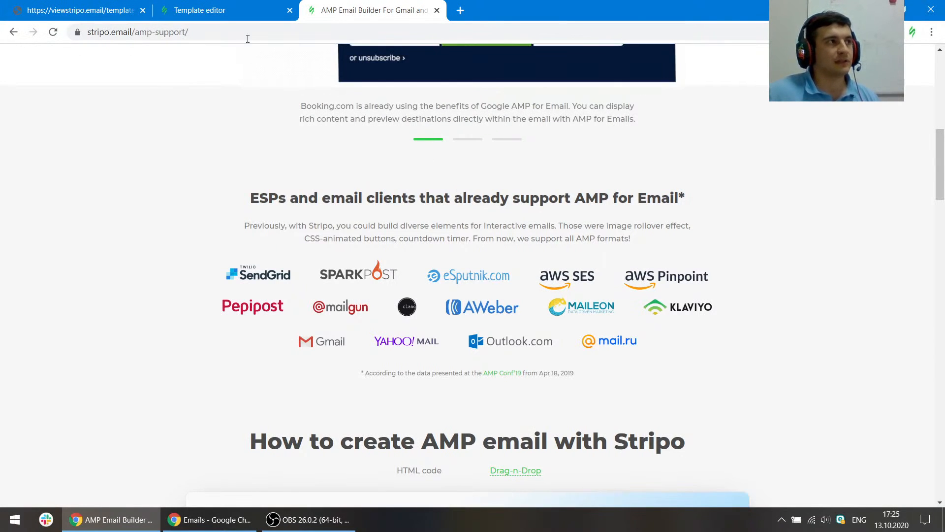
click(437, 11)
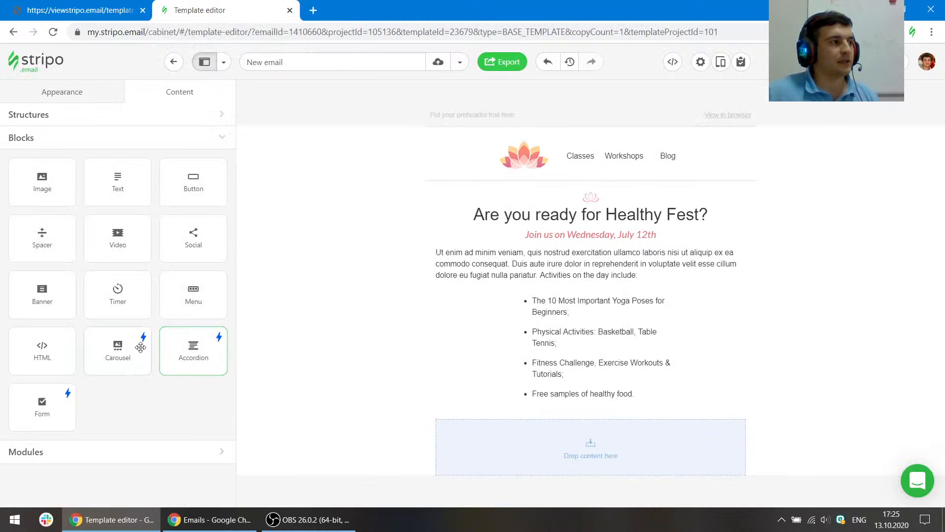
- Insert a Carousel block into the empty structure and open its settings
drag(139, 340, 382, 353)
click(67, 4)
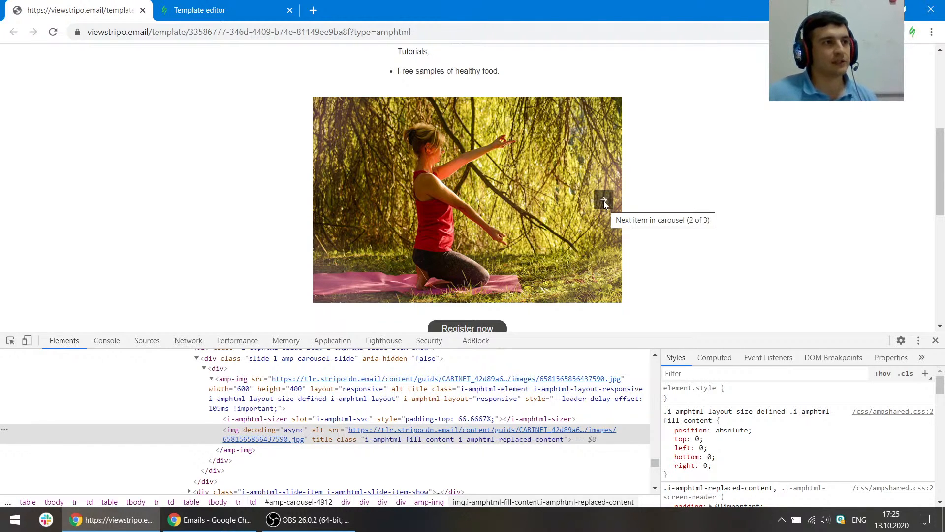
click(249, 6)
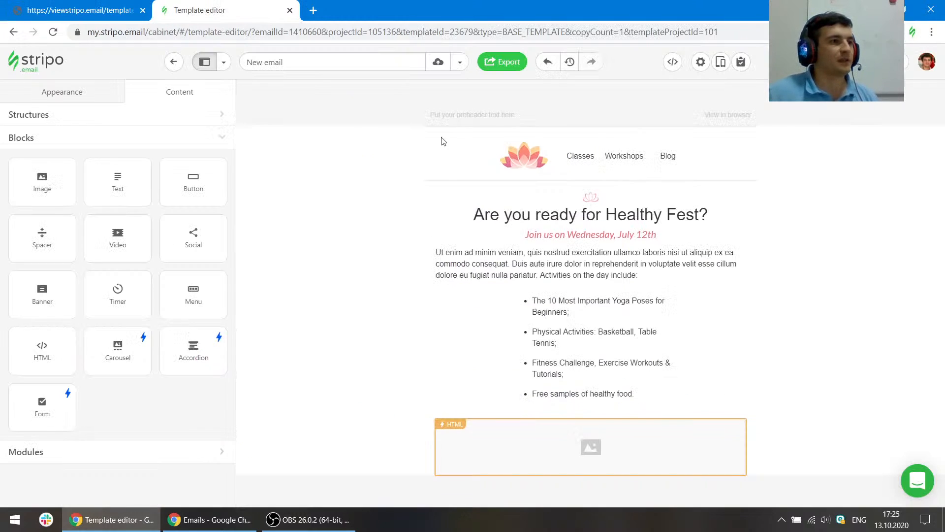
click(519, 456)
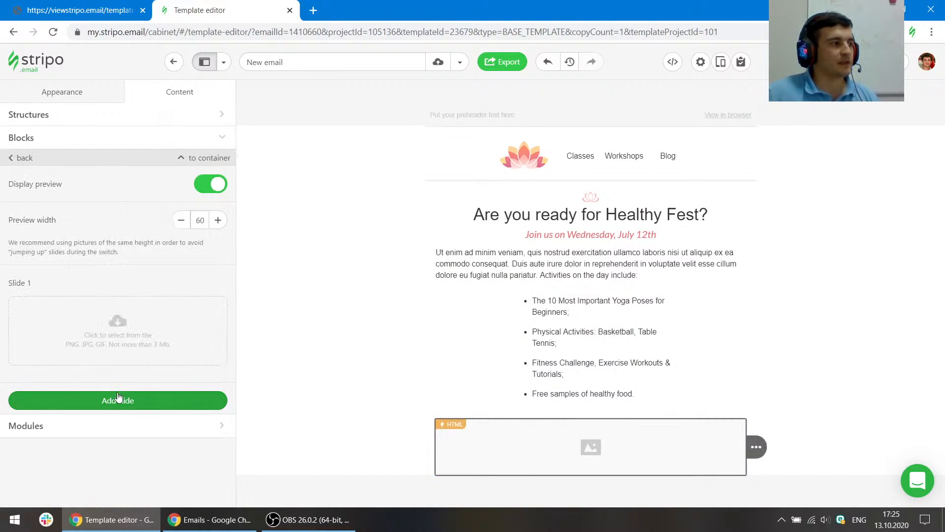
- Set the first carousel slide's image from the reference image's URL, kept as an external link
click(78, 5)
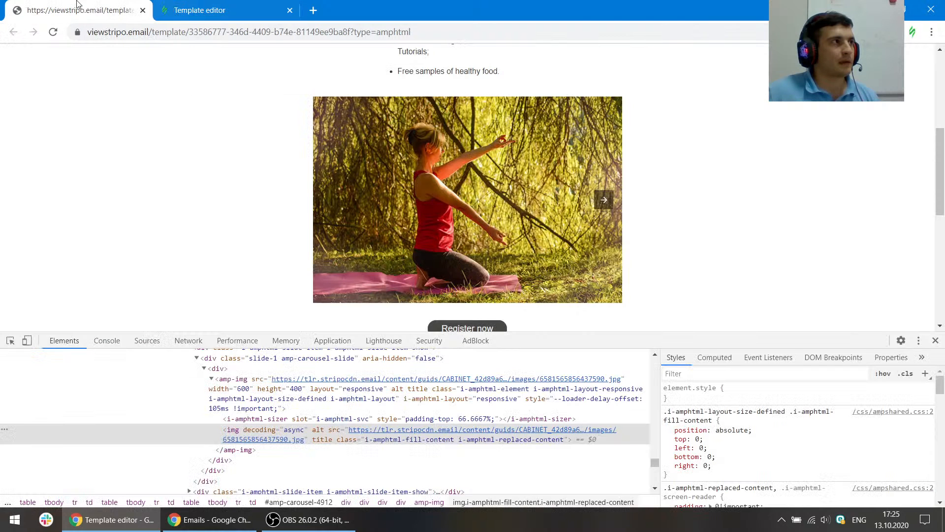
double_click(412, 434)
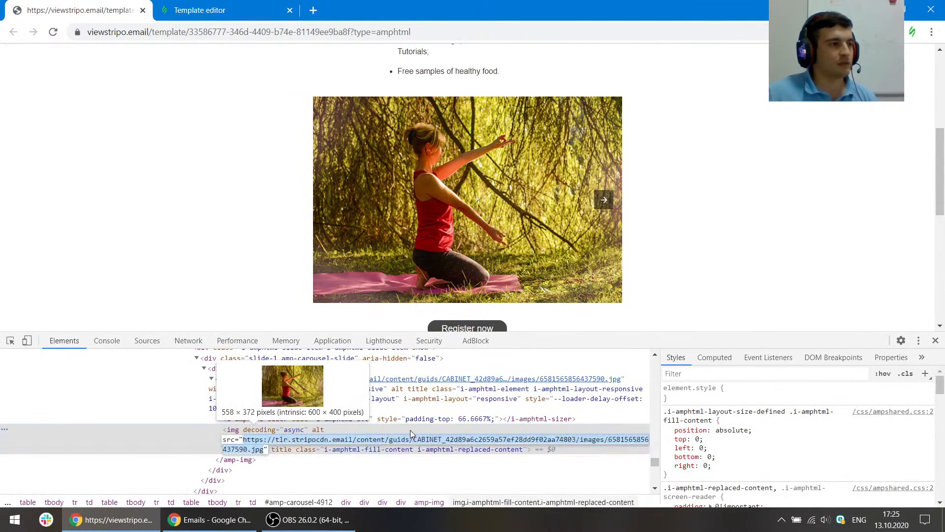
click(178, 4)
click(101, 343)
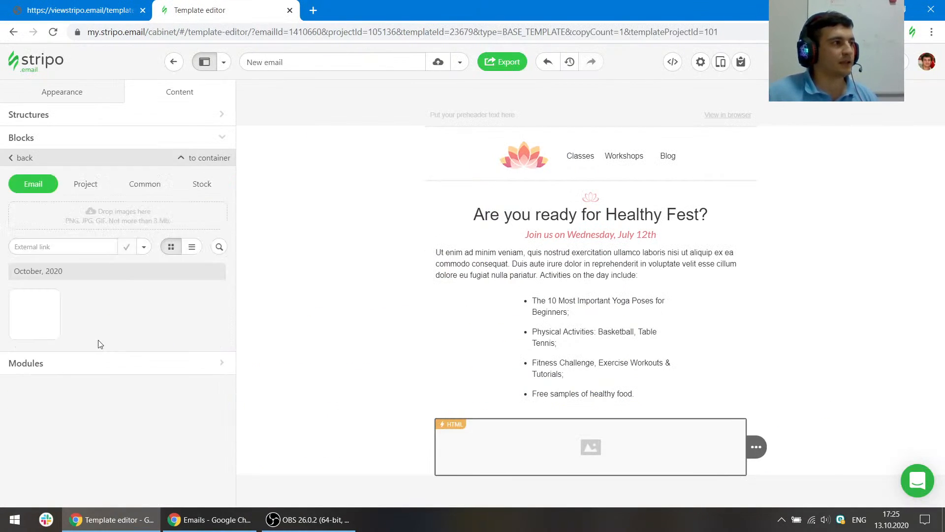
click(70, 247)
key(ctrl+v)
click(144, 246)
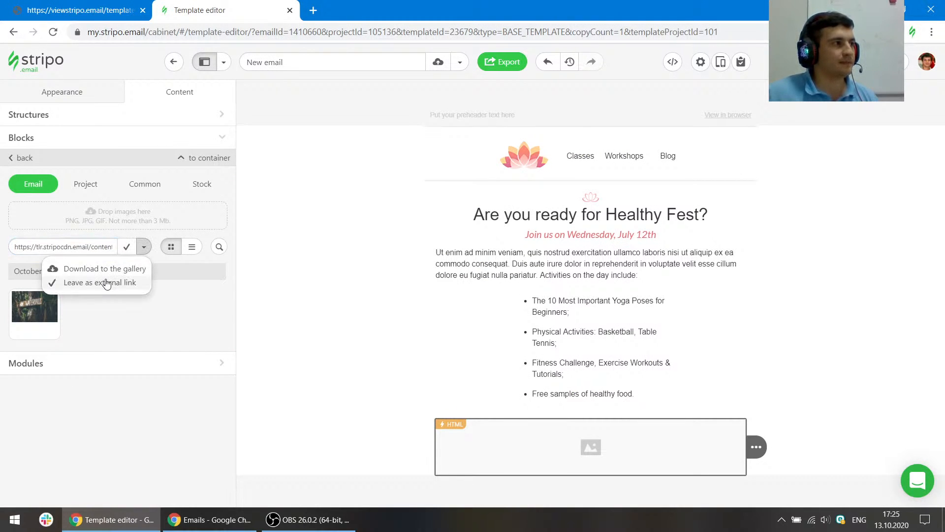
click(106, 282)
click(126, 246)
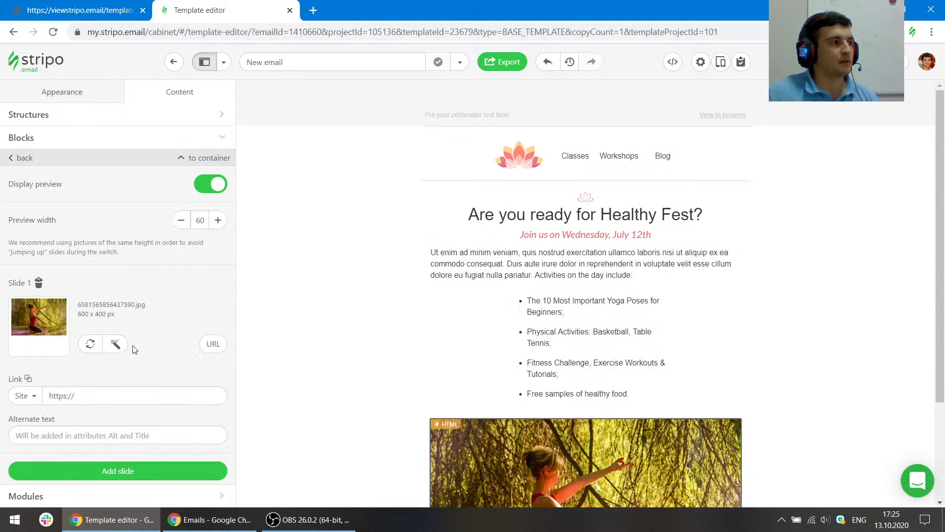
- Add a second carousel slide and set its image from the reference's second slide URL, downloaded to the gallery
click(118, 471)
click(78, 10)
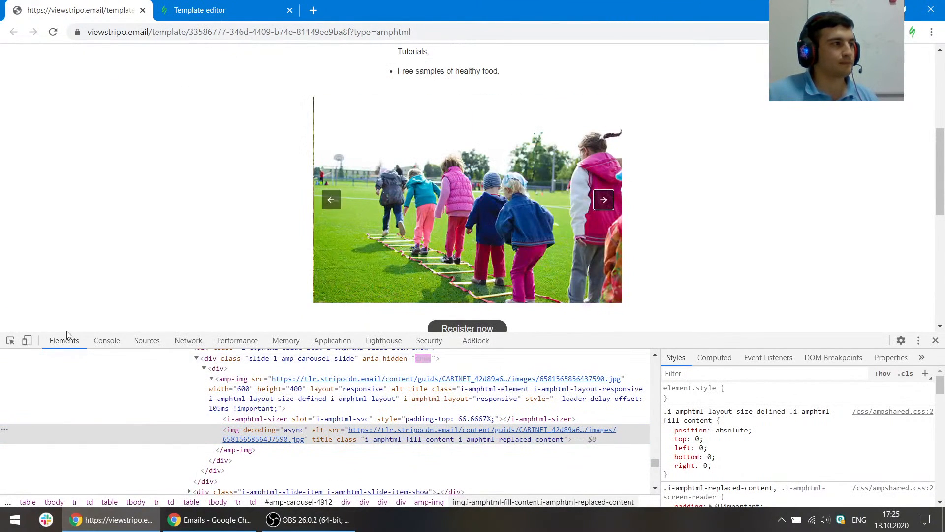
click(10, 341)
click(499, 207)
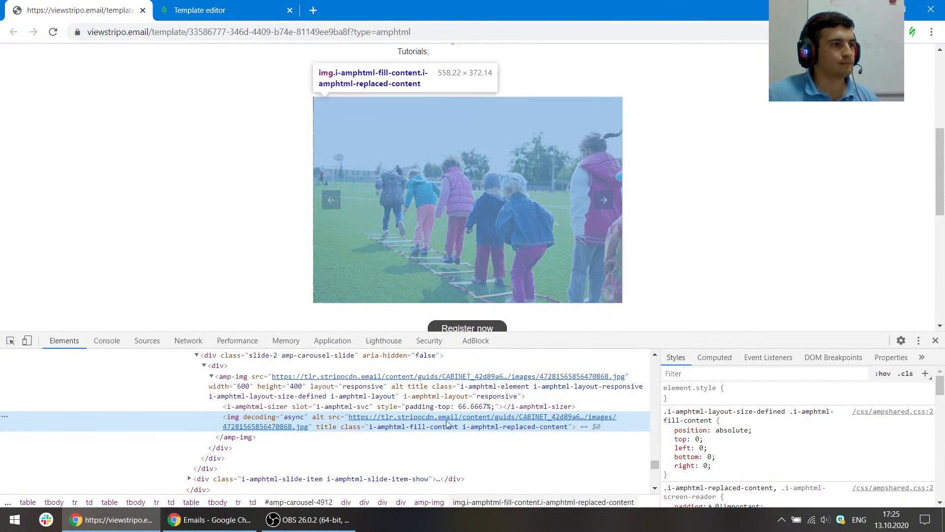
click(200, 10)
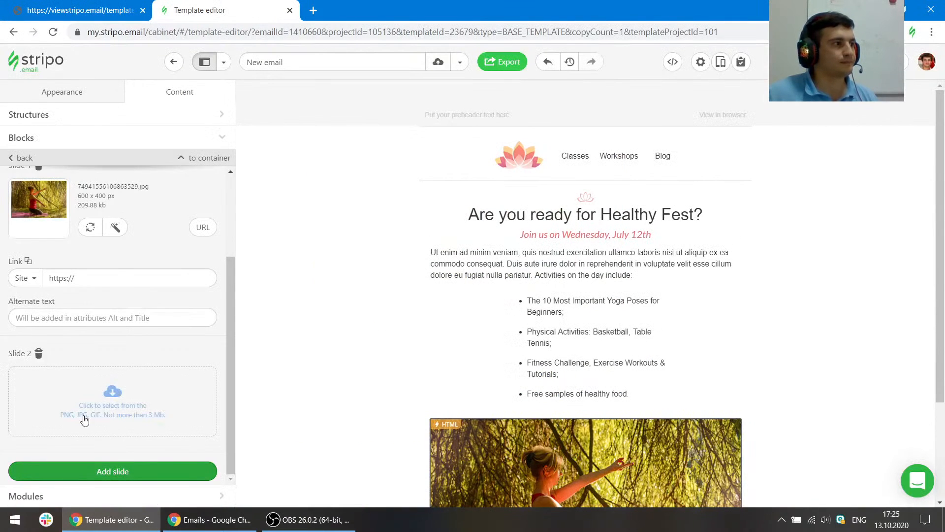
click(114, 415)
click(93, 248)
key(ctrl+v)
click(144, 247)
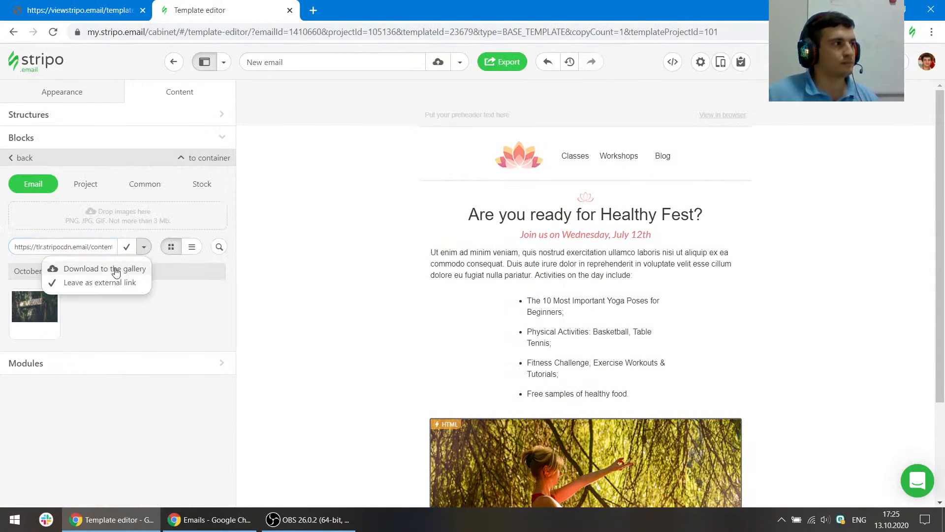
click(115, 270)
scroll(735, 335, down, 3)
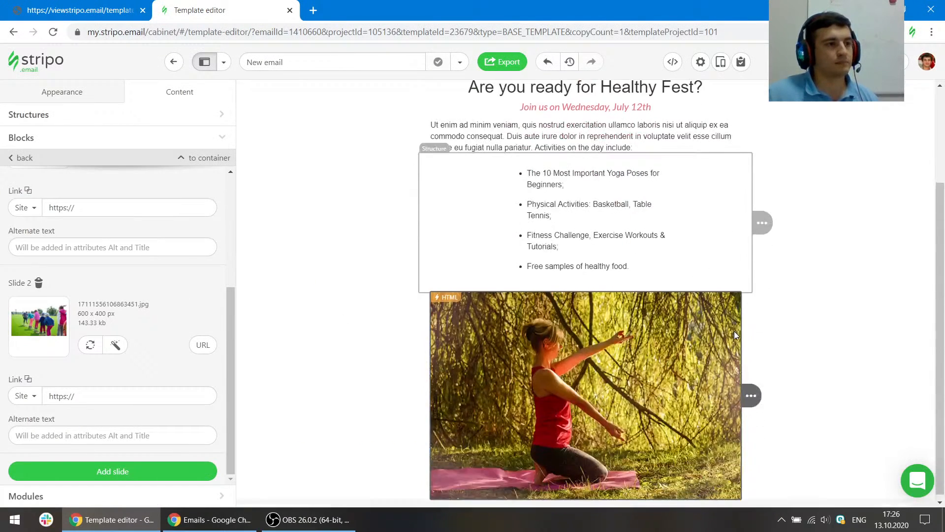
- Add a third carousel slide with the reference's third slide image URL, left as an external link
click(79, 9)
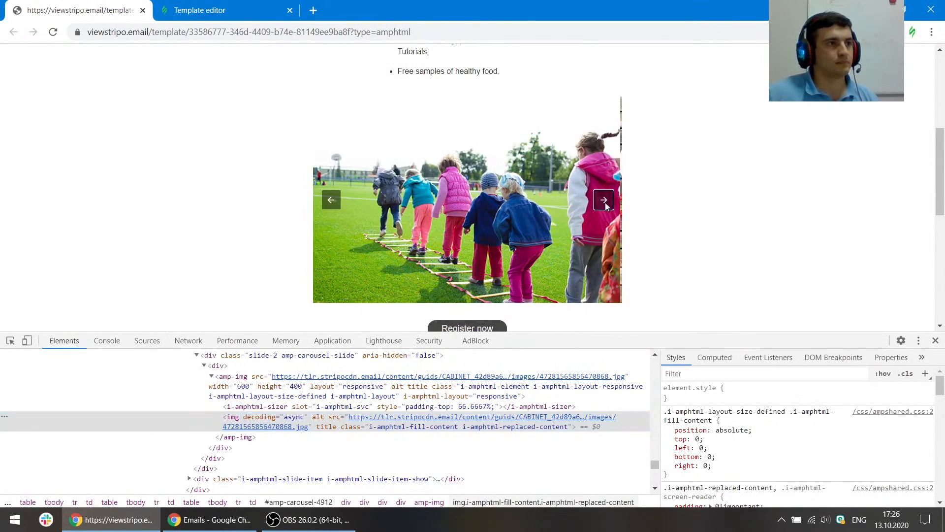
click(605, 201)
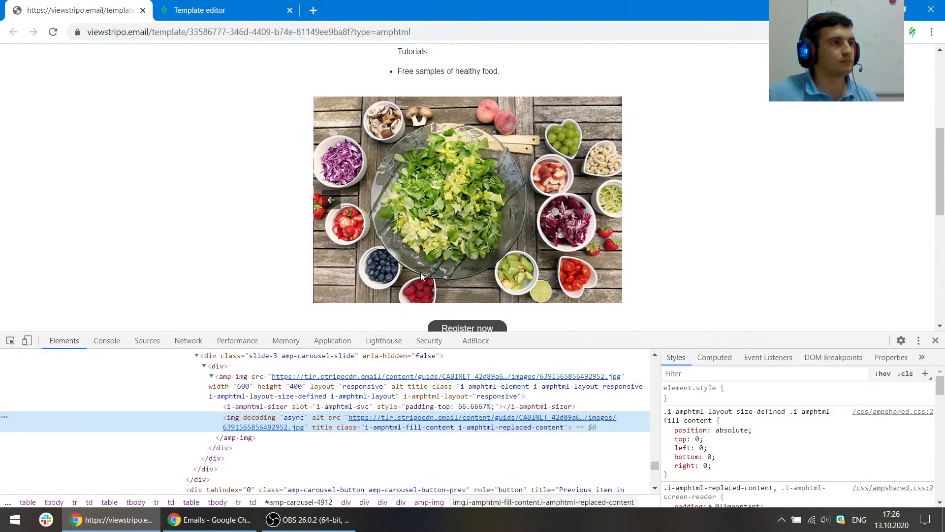
click(197, 10)
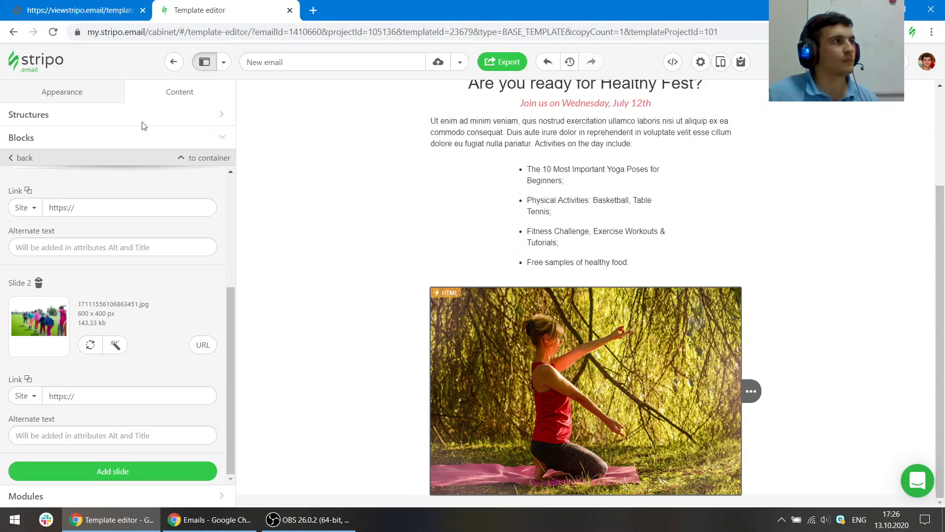
click(113, 471)
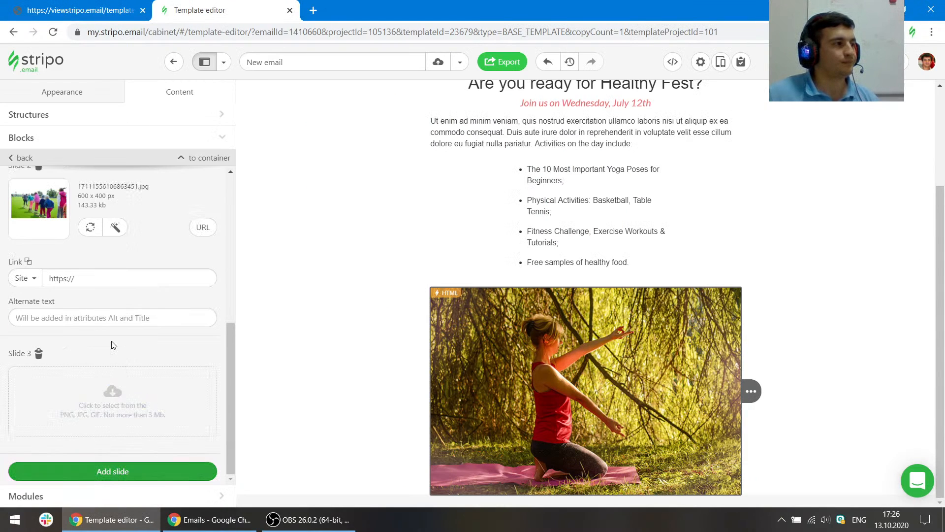
click(113, 399)
click(79, 246)
key(ctrl+v)
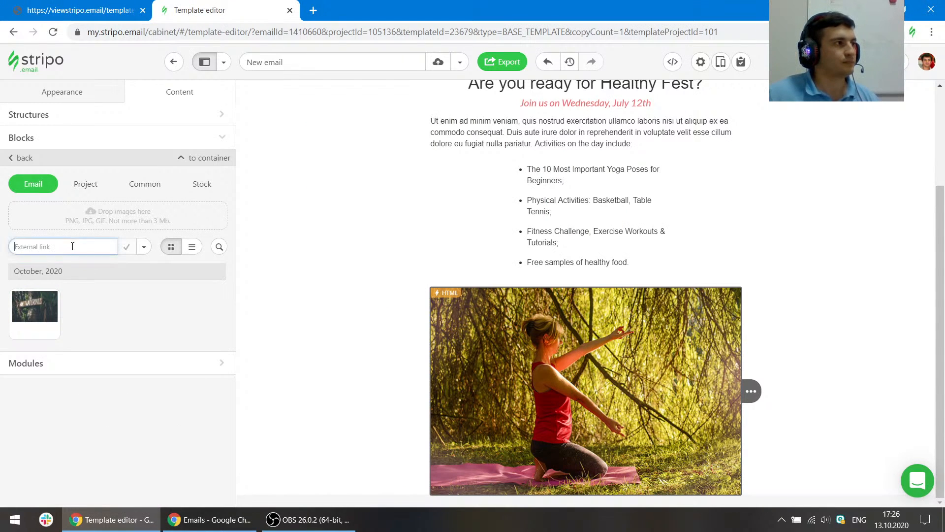
click(146, 248)
click(112, 286)
click(126, 247)
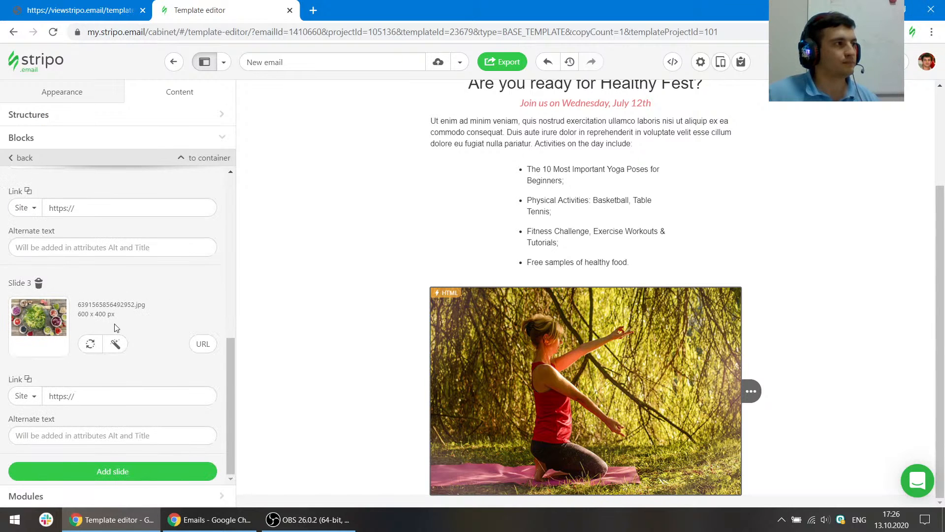
- Inspect the spacing between the reference carousel and the Register now button
click(78, 10)
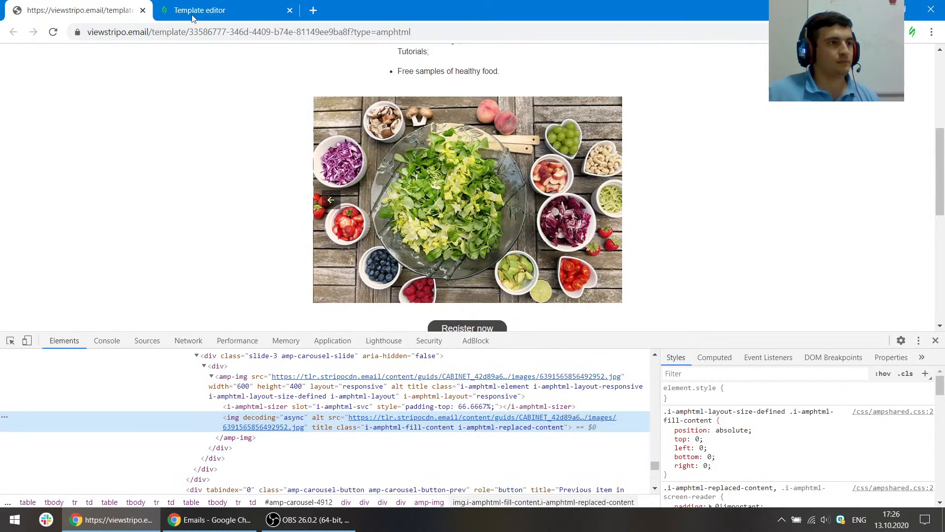
scroll(518, 198, down, 3)
scroll(518, 199, up, 1)
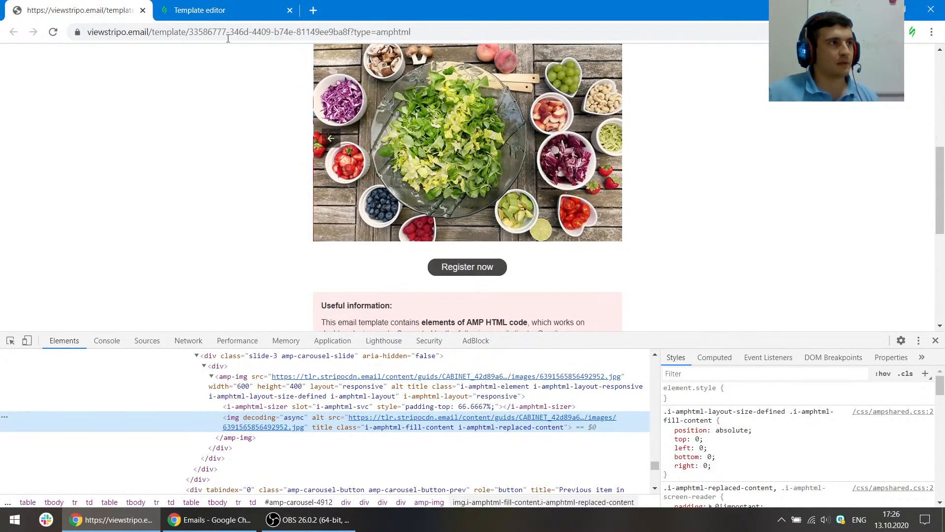
scroll(472, 173, up, 2)
scroll(496, 196, down, 3)
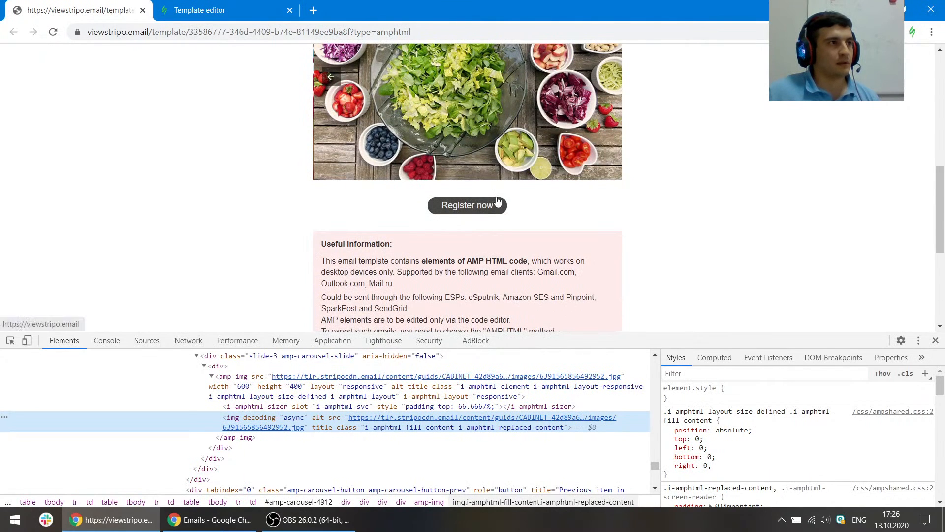
click(10, 340)
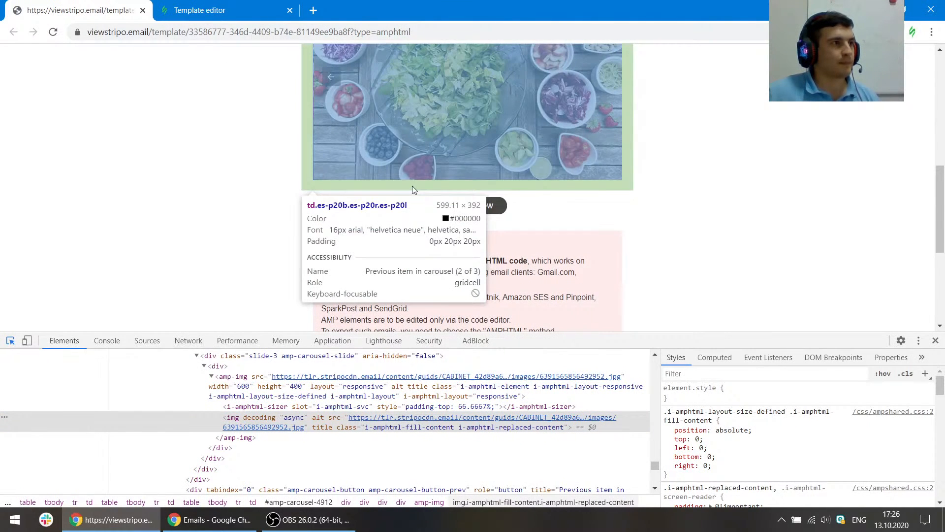
click(398, 202)
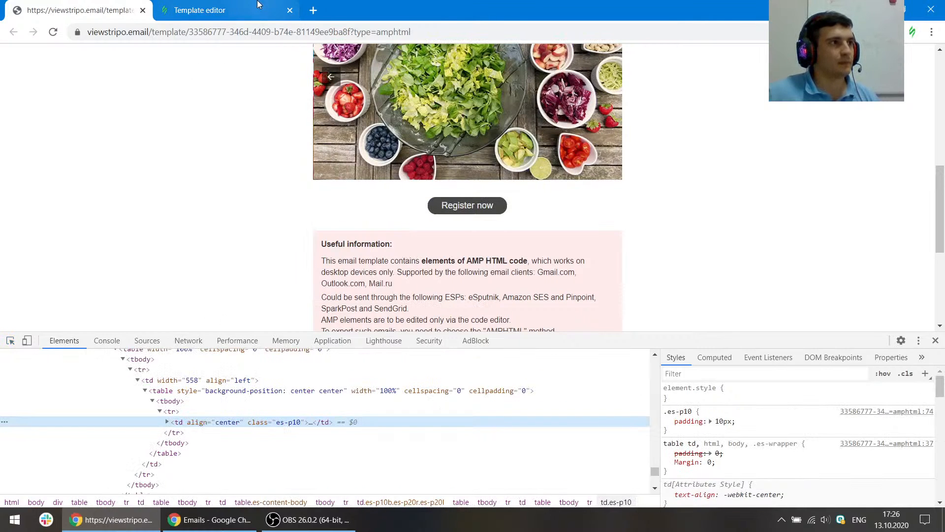
- Set the carousel structure's bottom padding to 15, keeping its top padding at 0
click(226, 10)
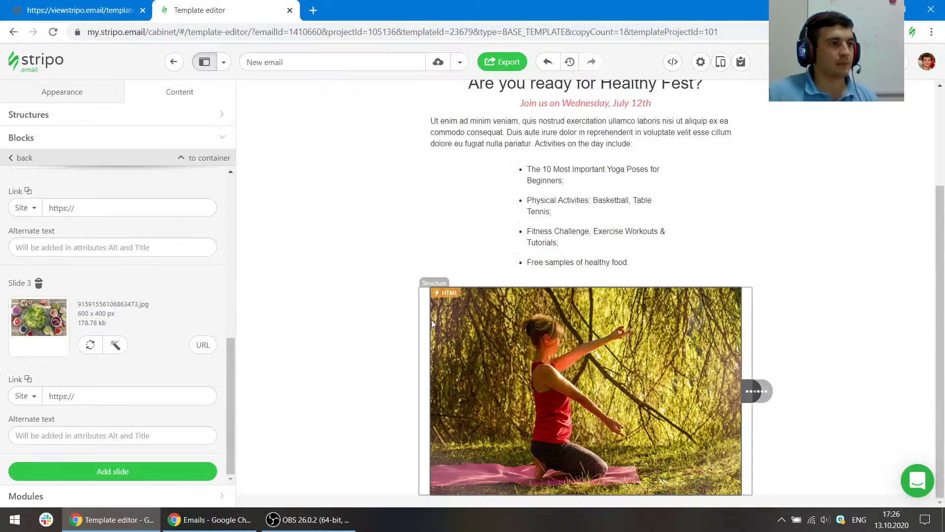
click(422, 438)
scroll(188, 320, down, 2)
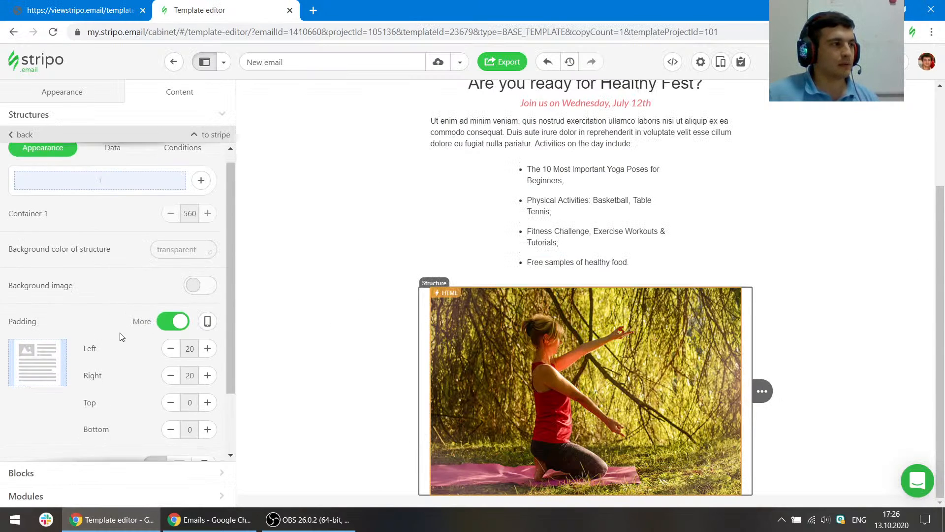
click(208, 324)
click(207, 324)
click(170, 324)
click(171, 324)
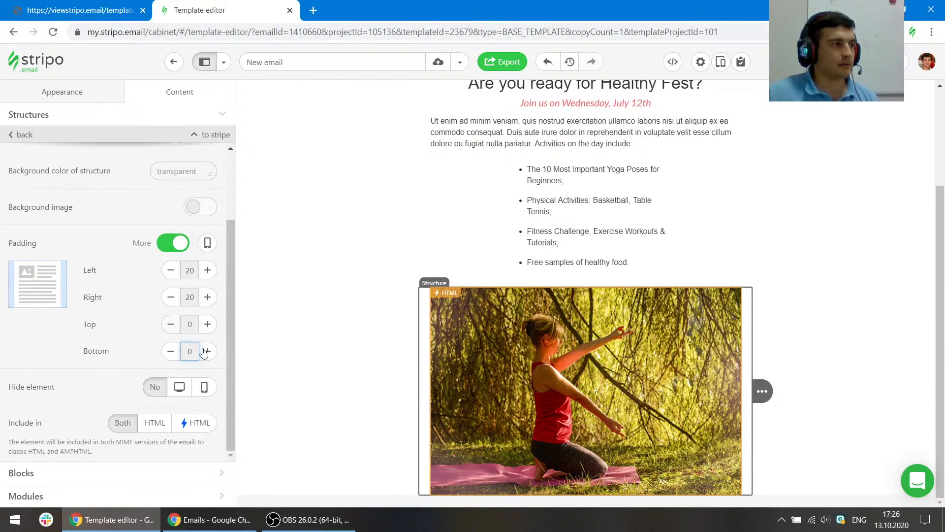
click(208, 351)
click(207, 351)
click(208, 351)
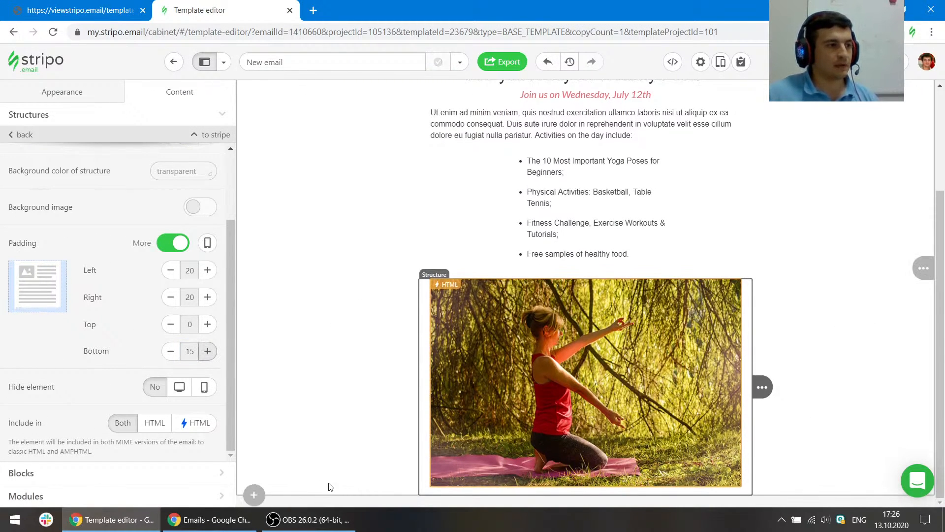
- Add a new one-column structure below the carousel structure
key(ctrl+shift+Tab)
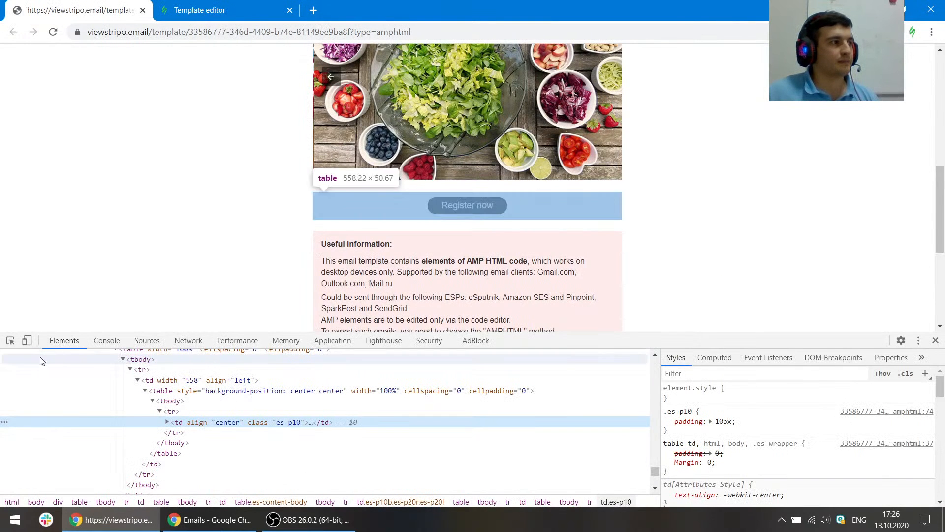
click(10, 340)
scroll(144, 197, down, 5)
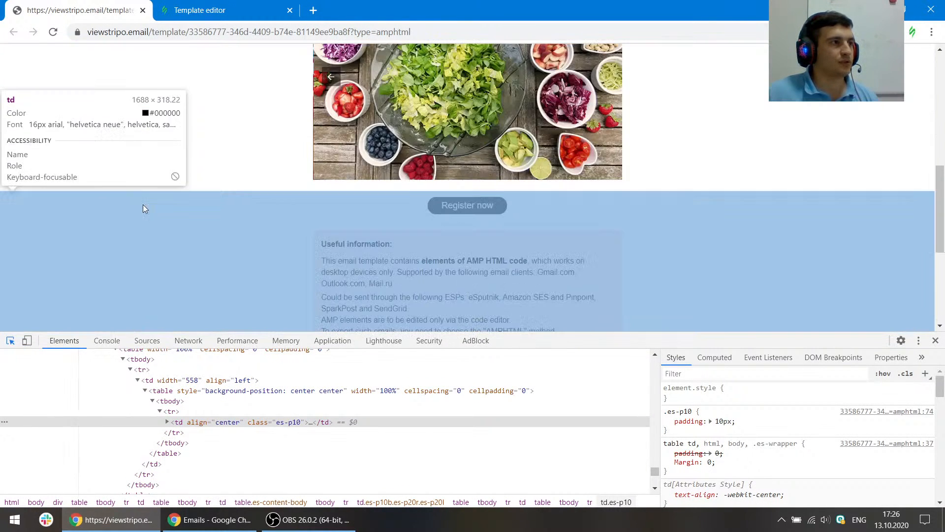
scroll(173, 150, up, 3)
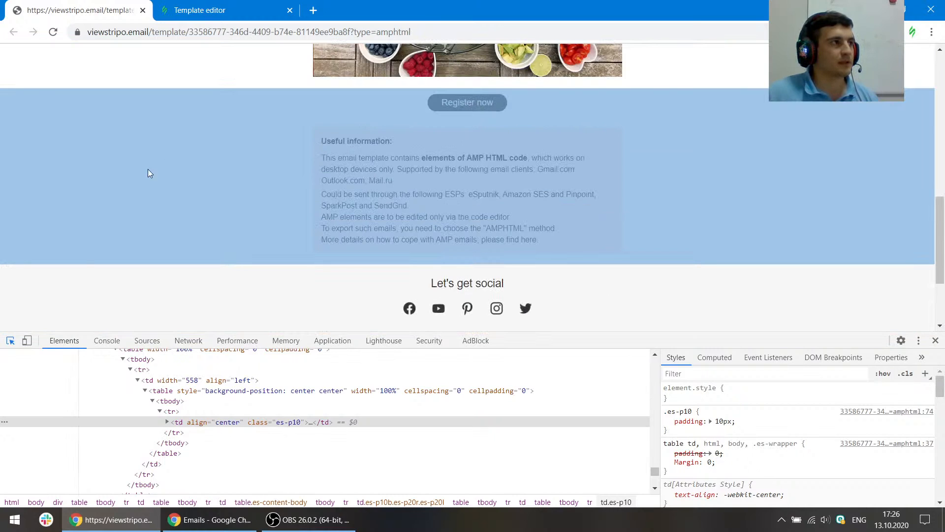
key(ctrl+Tab)
click(254, 495)
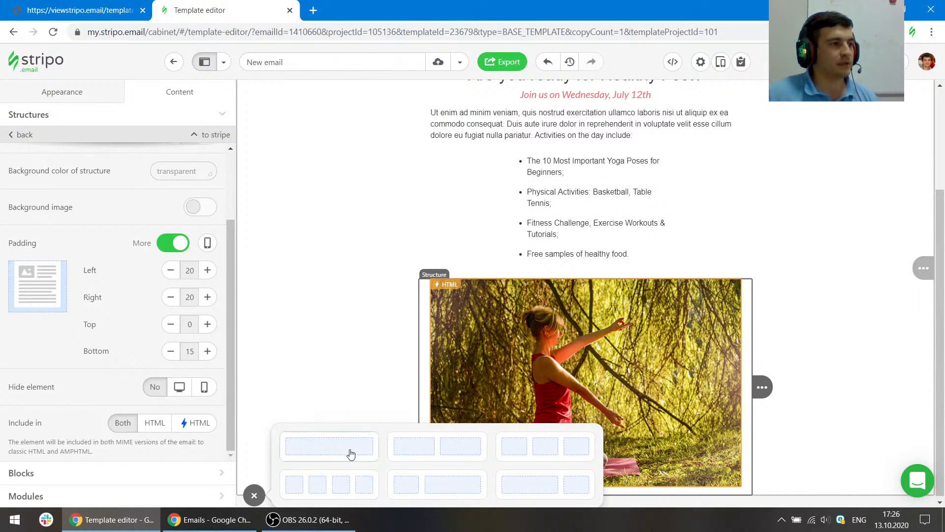
click(347, 449)
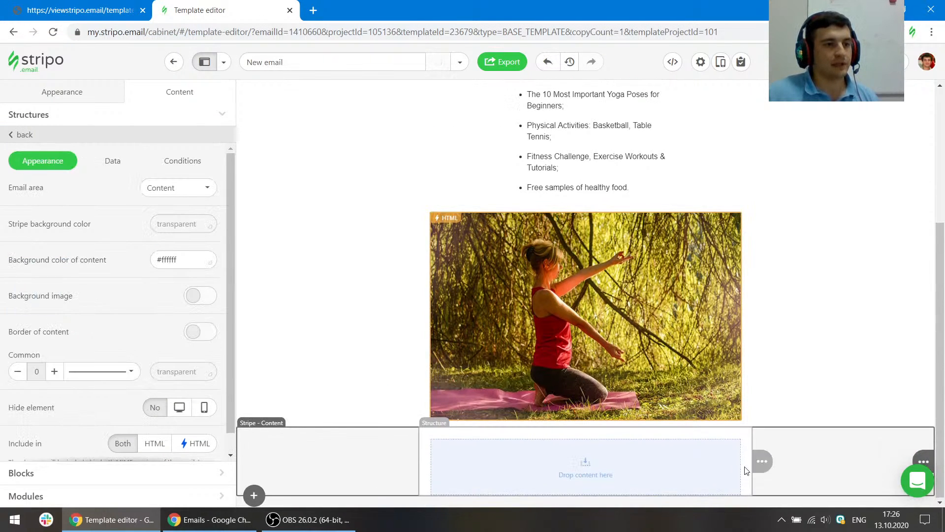
click(806, 462)
click(810, 463)
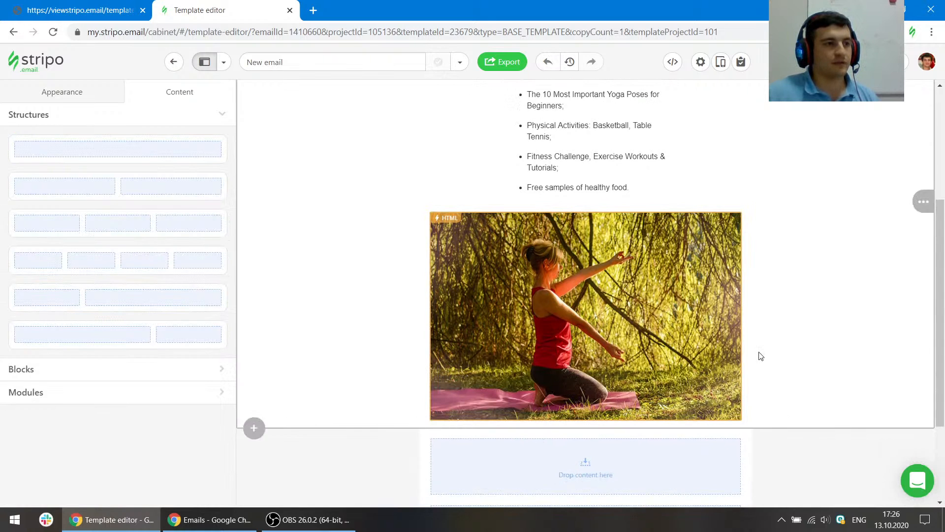
scroll(758, 357, down, 3)
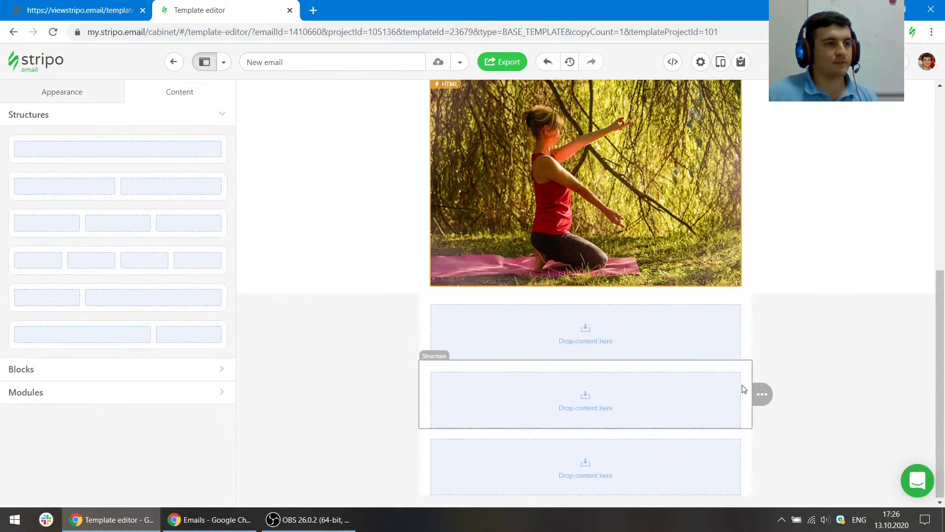
- Insert a Button block into the new structure below the carousel
click(99, 6)
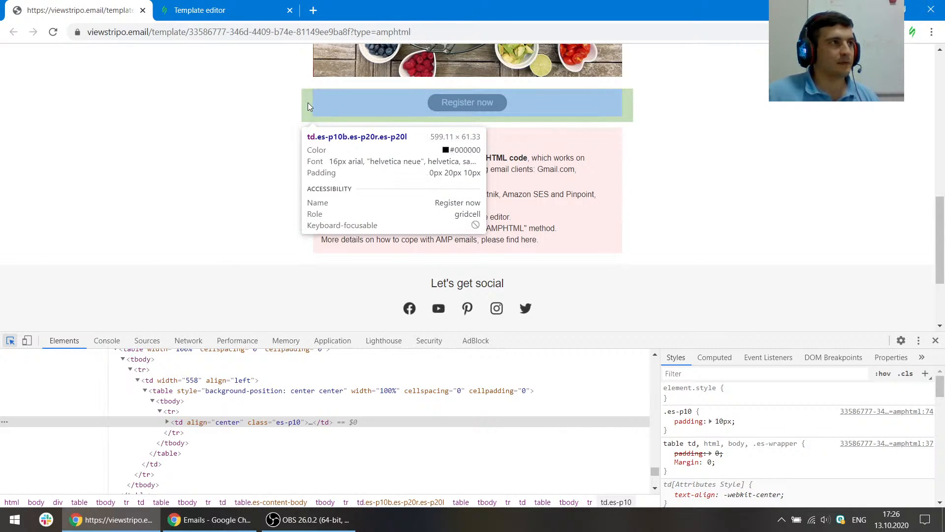
click(218, 10)
click(441, 302)
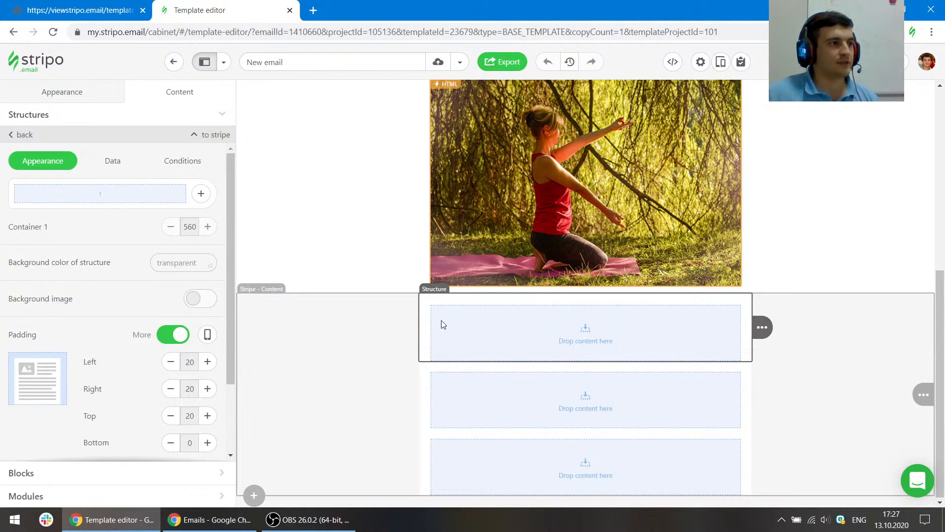
click(52, 474)
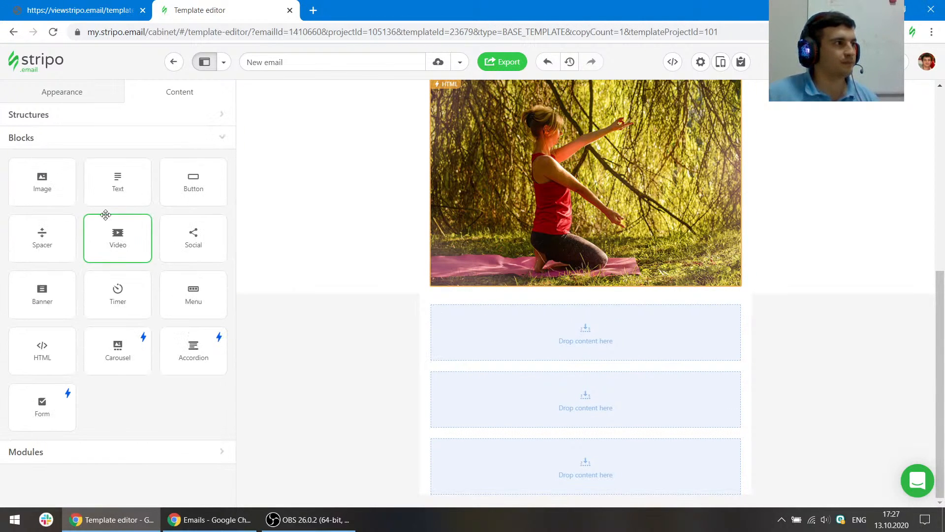
drag(194, 177, 616, 311)
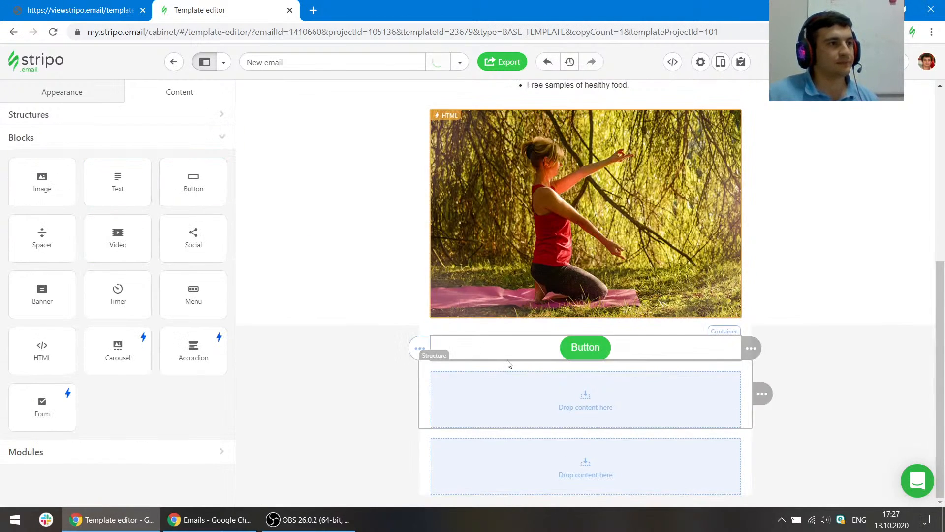
- Inspect the reference template's Register now button and its styles
click(81, 10)
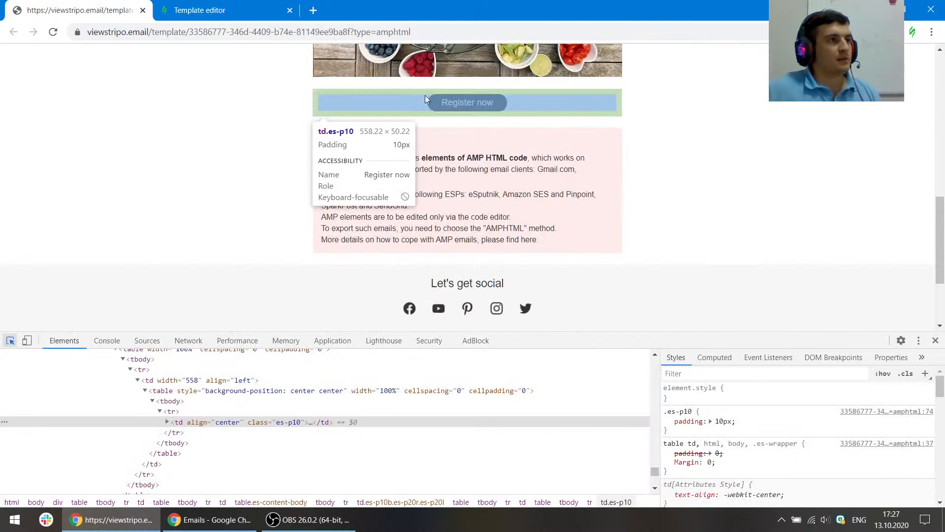
scroll(584, 161, up, 2)
scroll(583, 161, down, 2)
scroll(566, 148, down, 1)
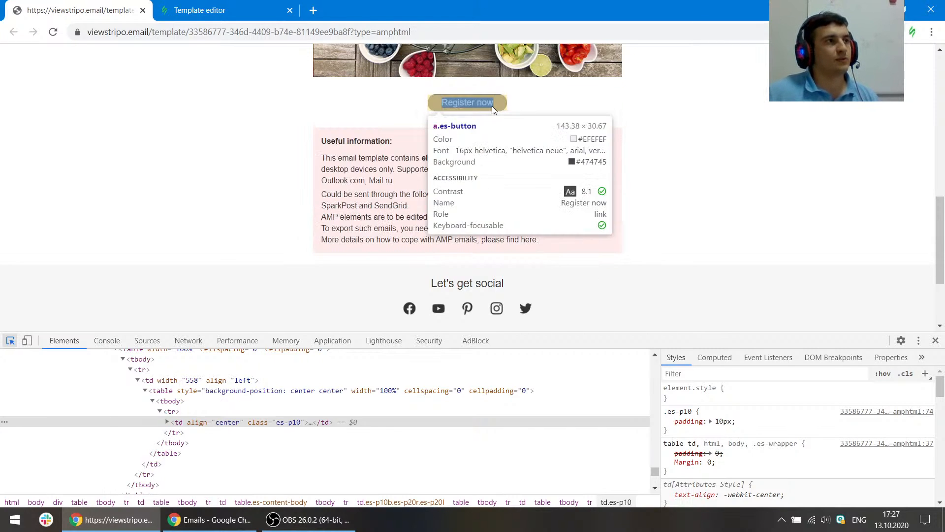
click(492, 105)
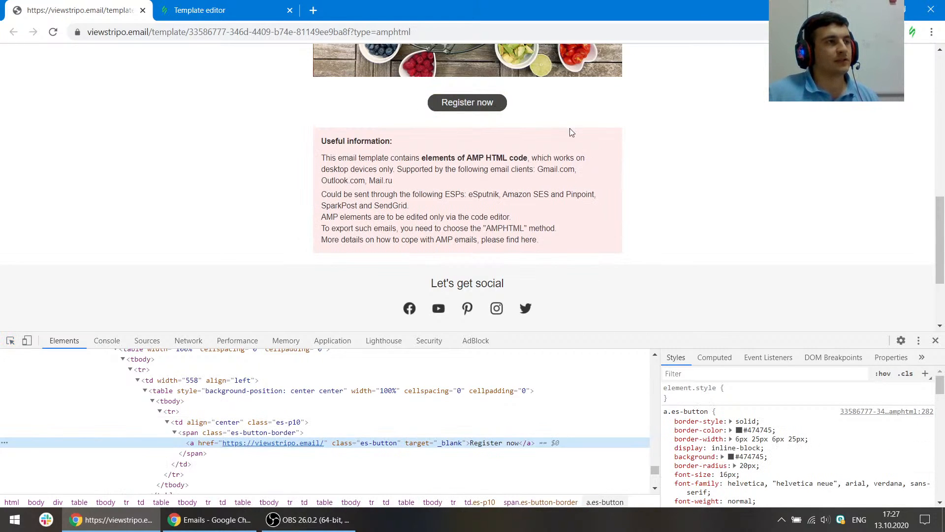
- Open the global Button appearance settings, set the button color to #474745 and switch off separate border settings
click(222, 6)
click(49, 98)
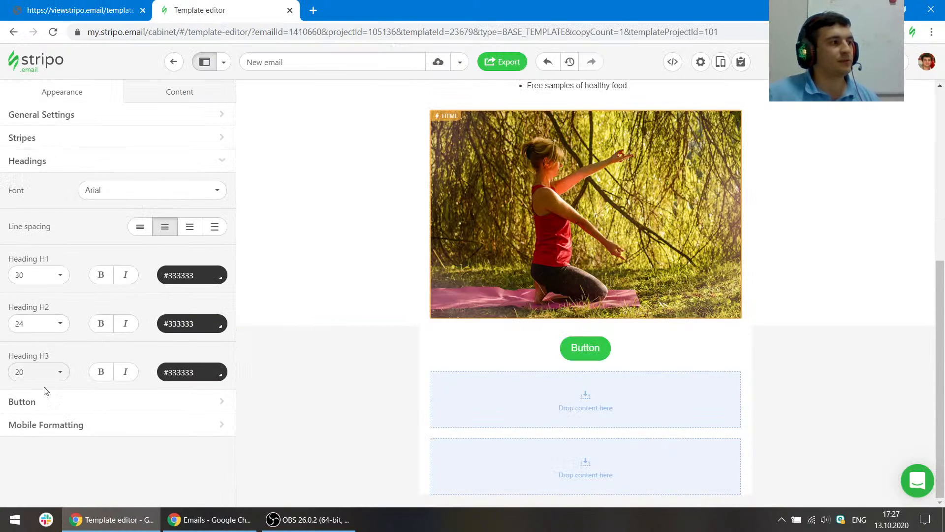
click(102, 397)
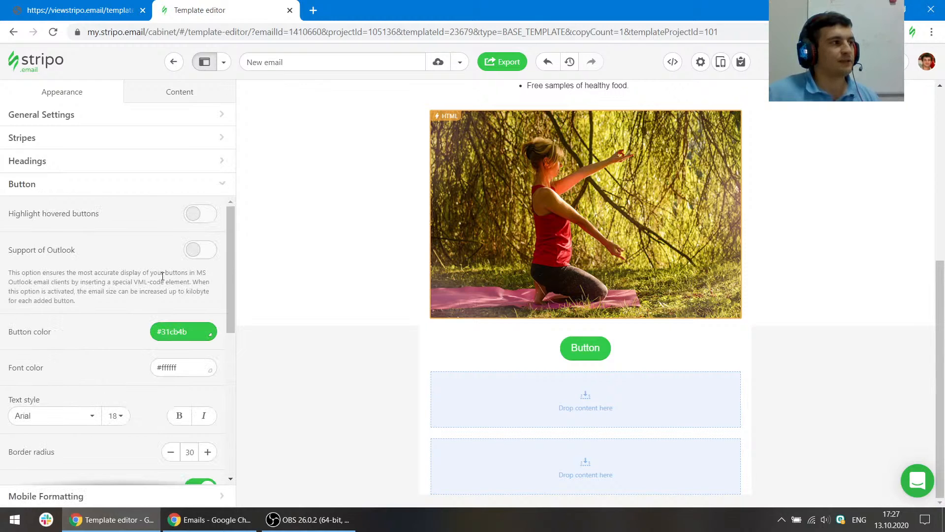
click(106, 9)
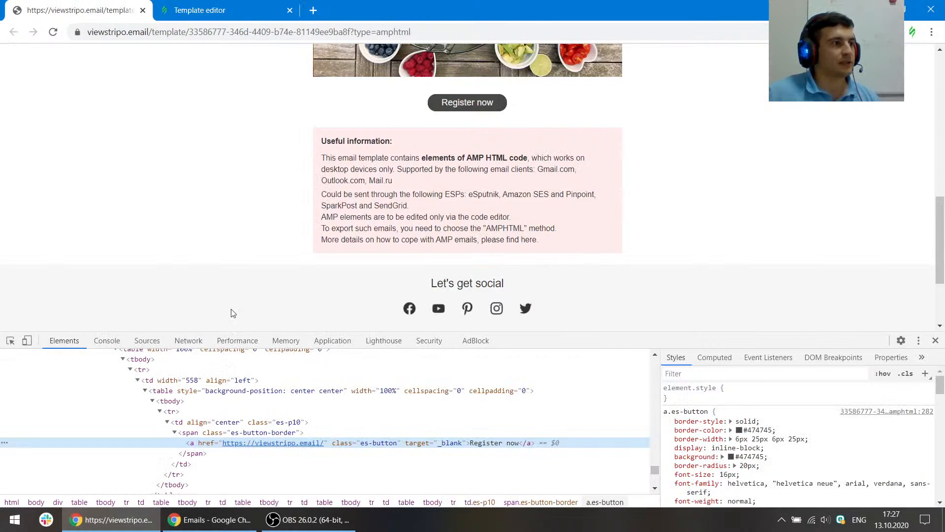
click(752, 430)
key(ctrl+c)
click(200, 10)
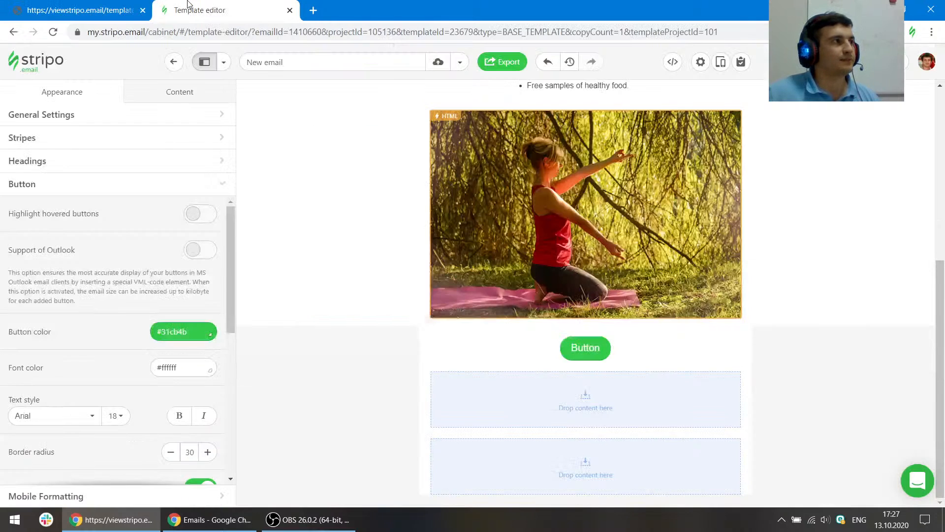
triple_click(186, 330)
key(ctrl+v)
scroll(127, 371, down, 2)
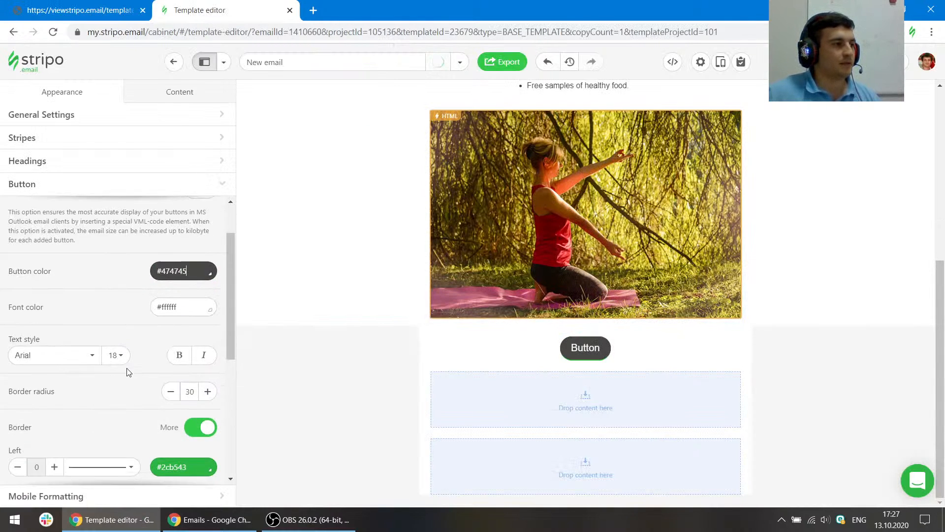
scroll(128, 372, down, 1)
click(200, 365)
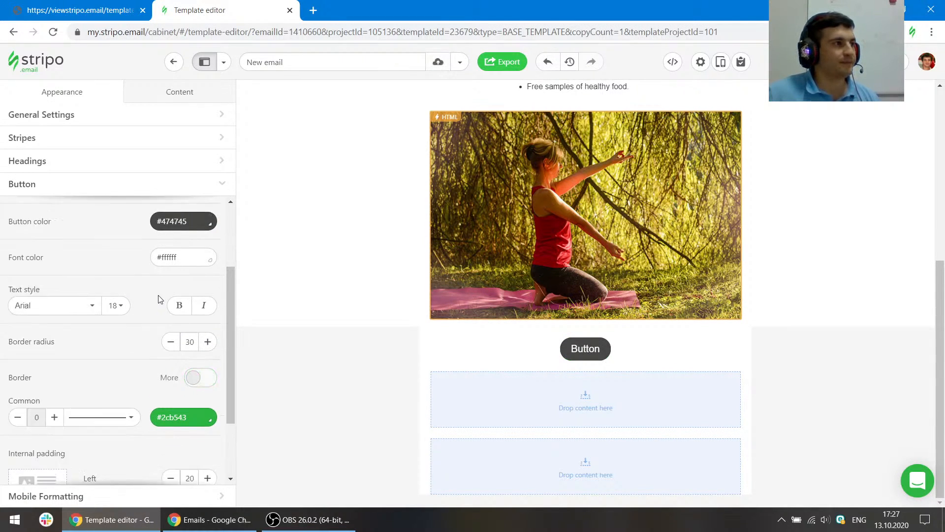
scroll(93, 278, up, 2)
- Set the global button text style to Helvetica, size 16
click(79, 9)
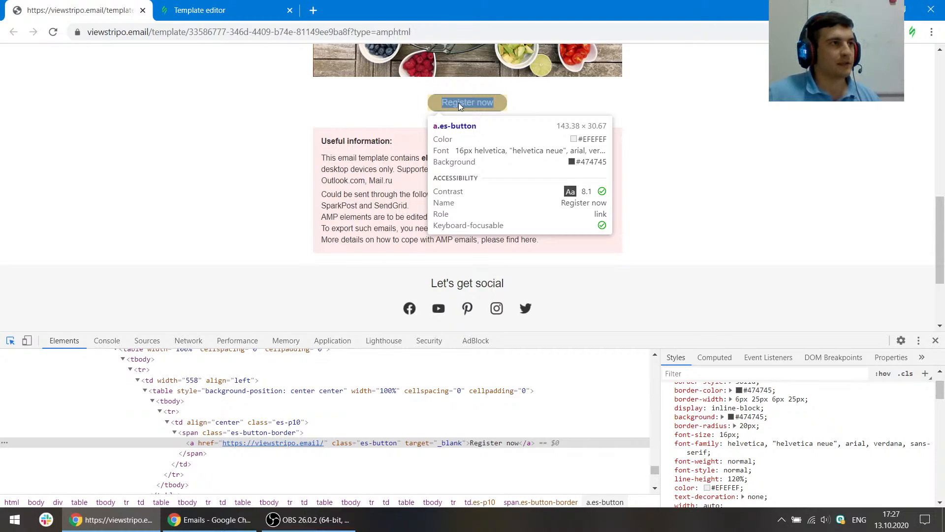
click(199, 10)
scroll(123, 378, down, 2)
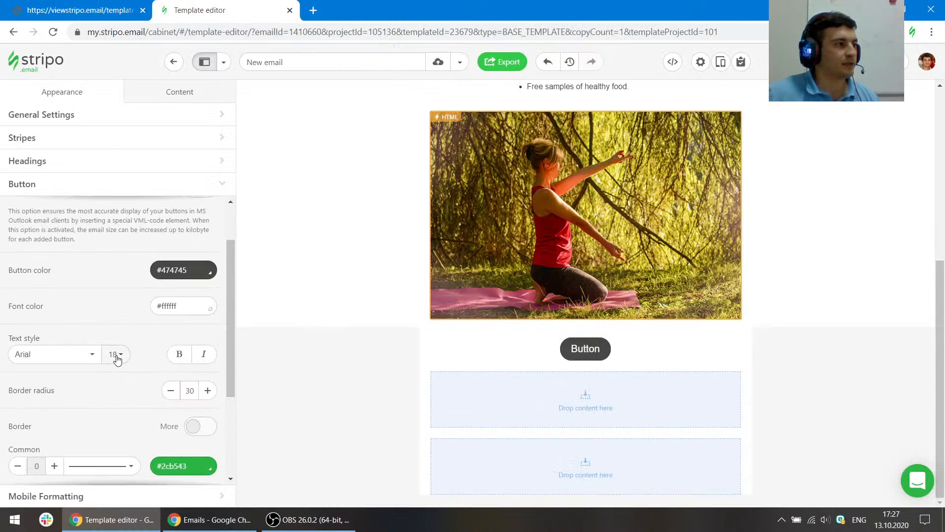
click(115, 354)
click(128, 292)
click(94, 357)
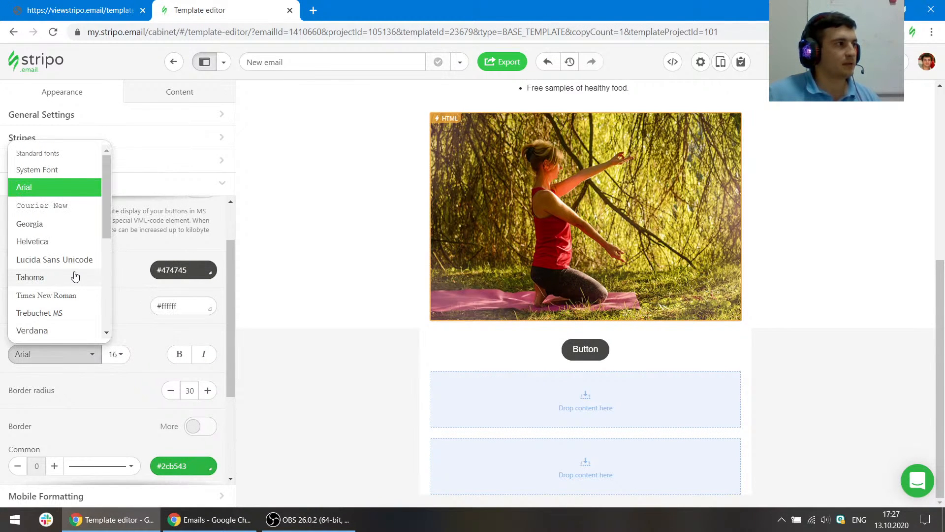
click(46, 241)
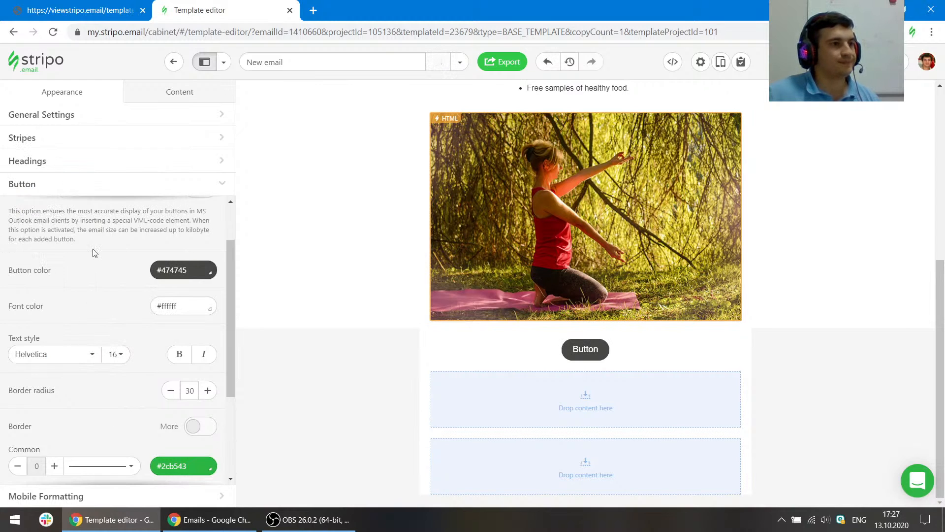
- Set the global button border radius to 20
click(91, 10)
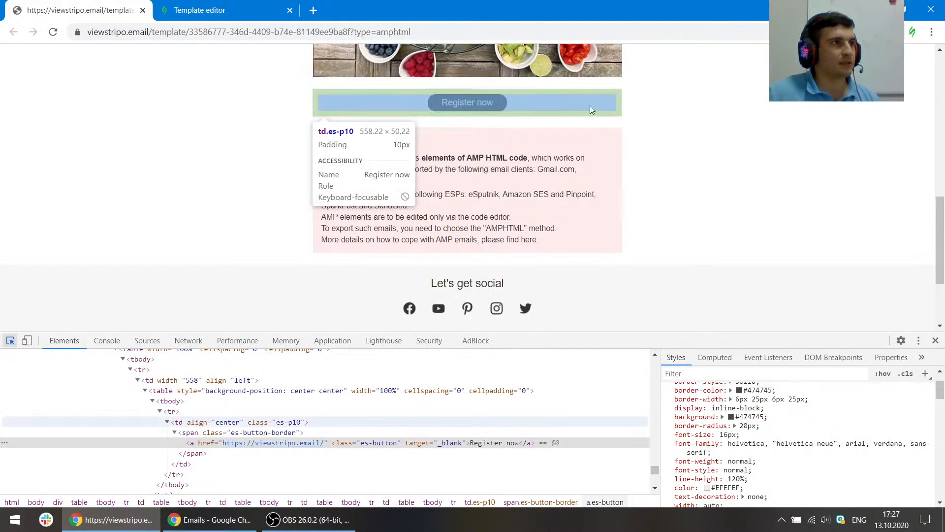
click(496, 111)
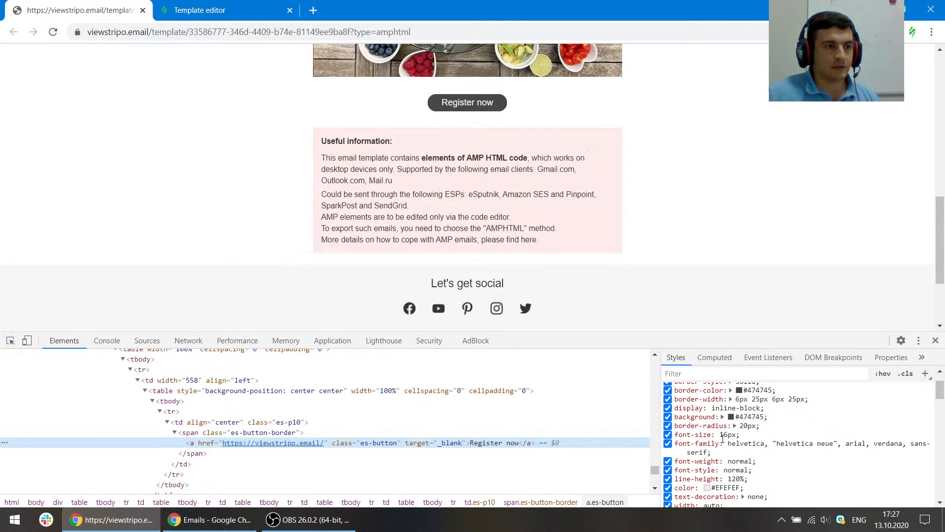
click(192, 11)
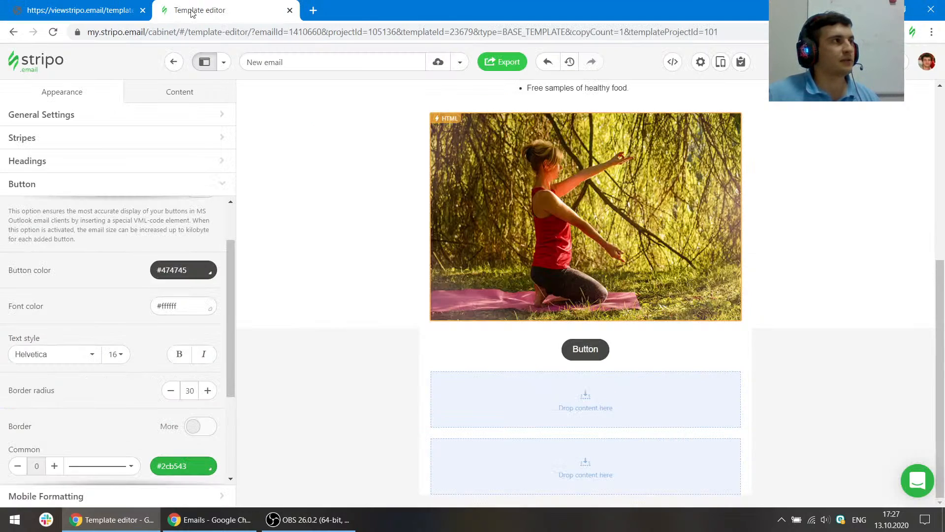
click(194, 392)
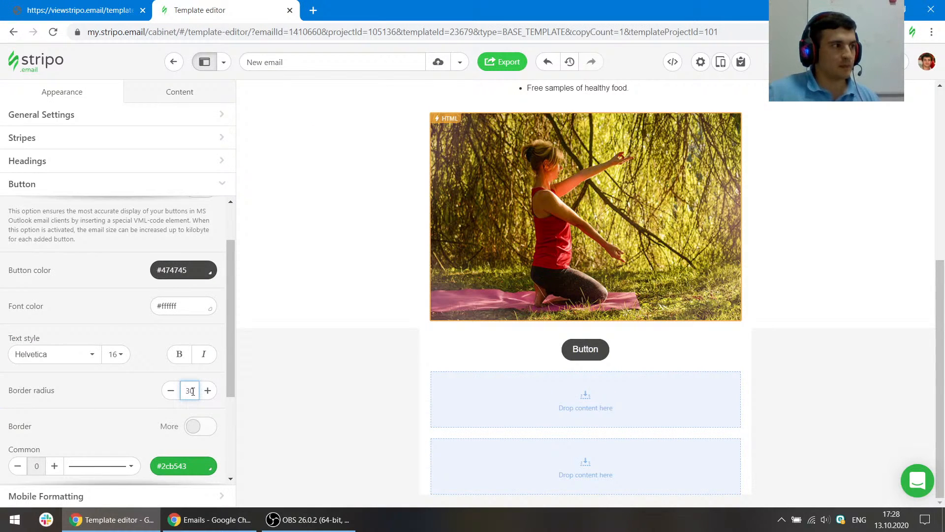
text(20)
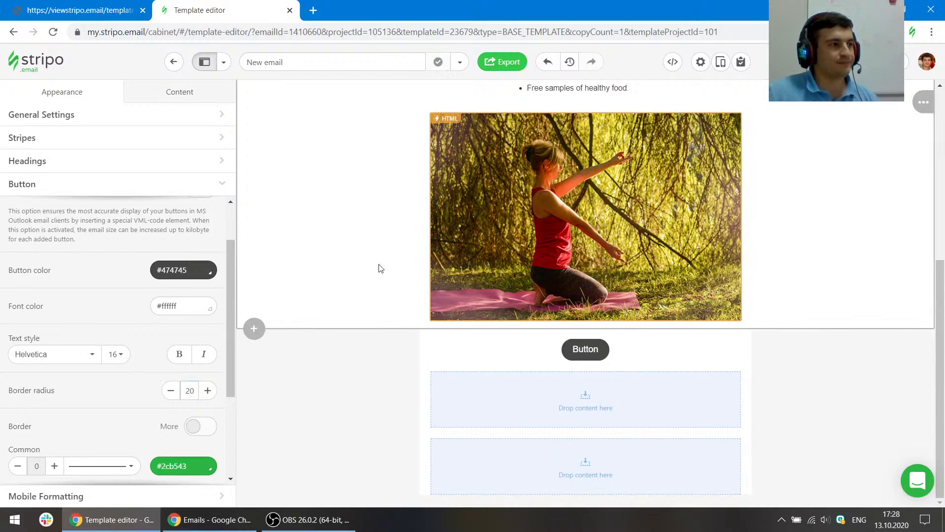
click(208, 392)
click(169, 391)
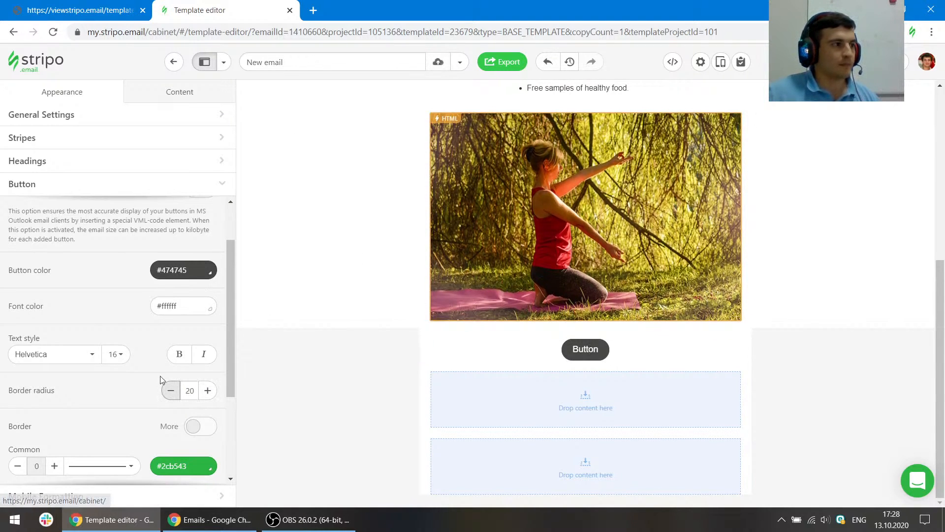
- Set the button's internal top and bottom padding to 7 each, matching the reference button
scroll(179, 327, down, 3)
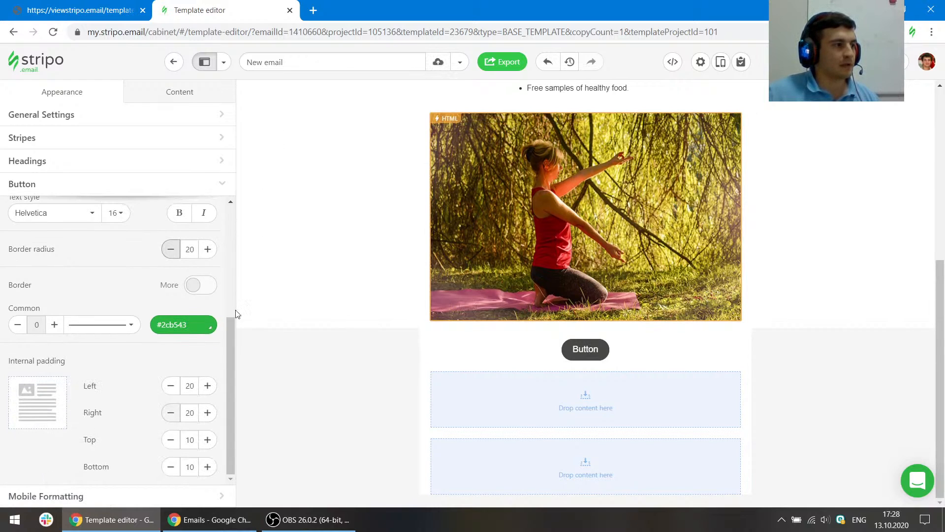
click(115, 6)
click(9, 340)
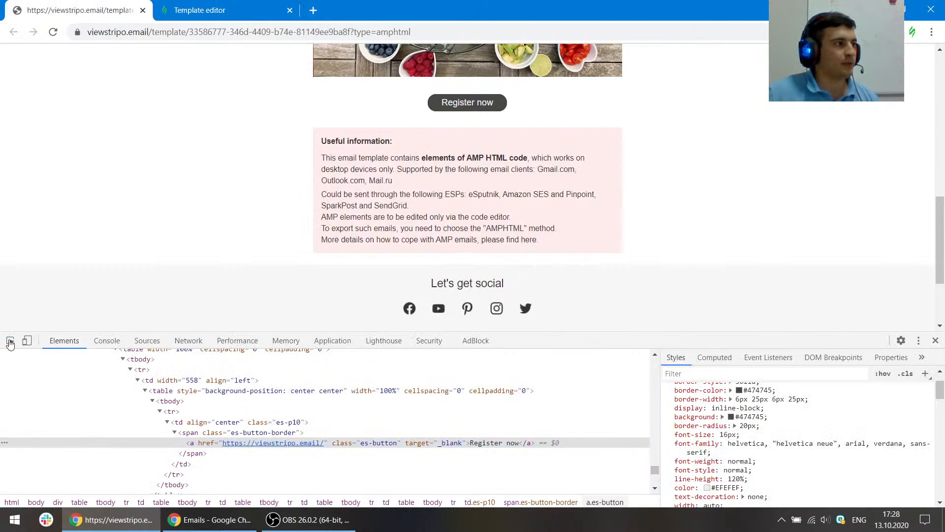
click(488, 111)
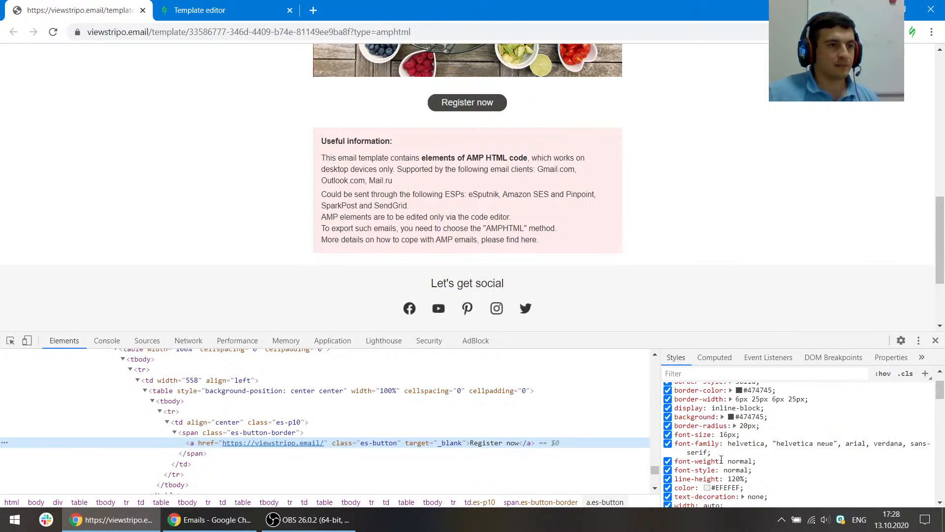
scroll(721, 459, up, 2)
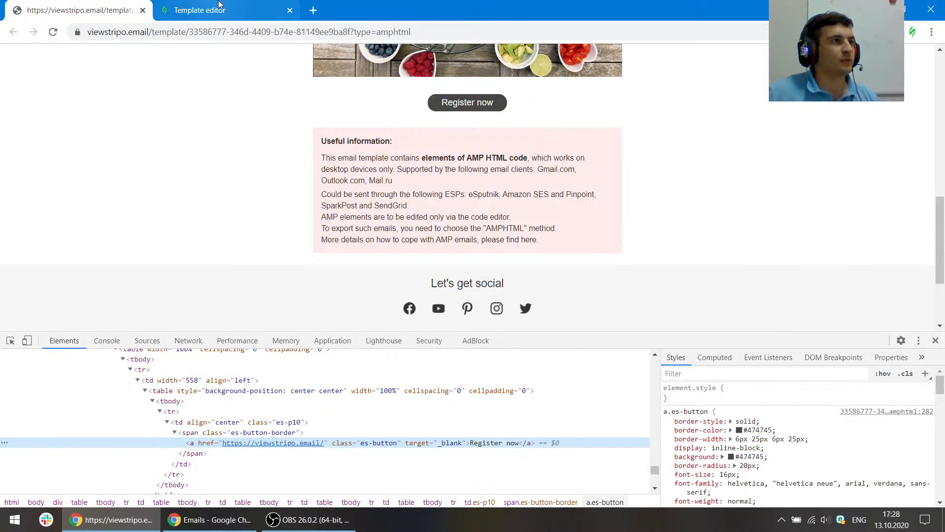
click(219, 7)
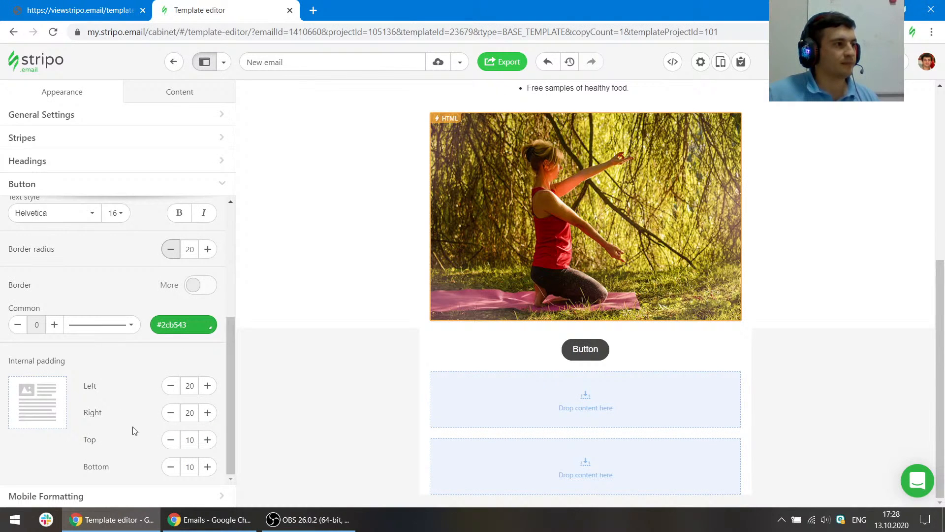
click(192, 441)
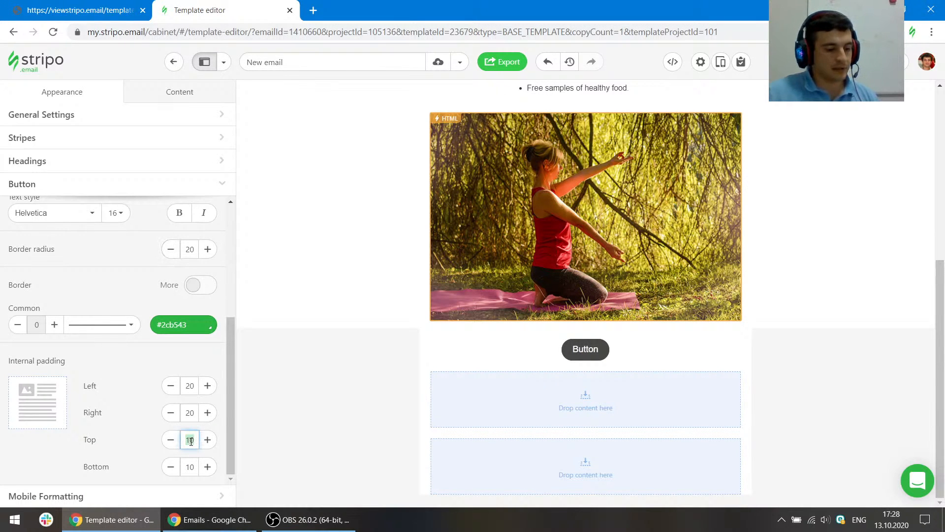
text(7)
click(189, 465)
text(7)
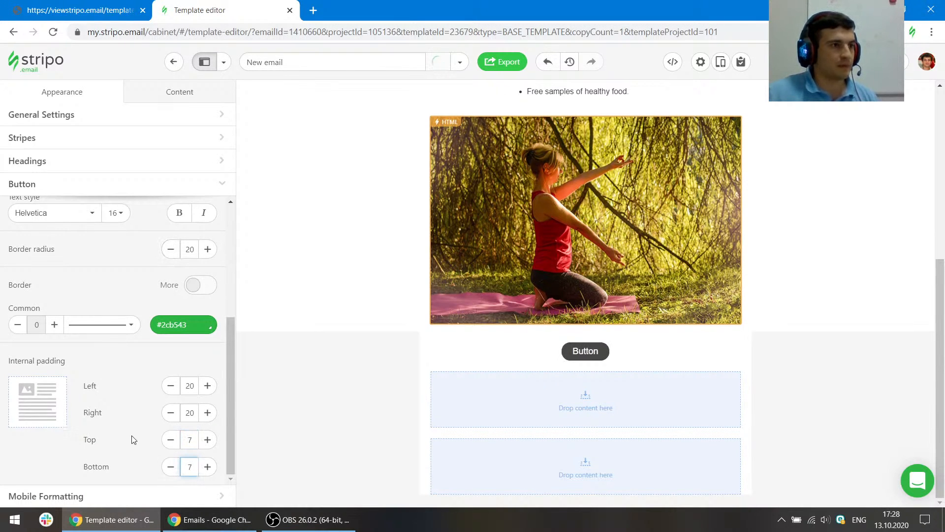
click(132, 437)
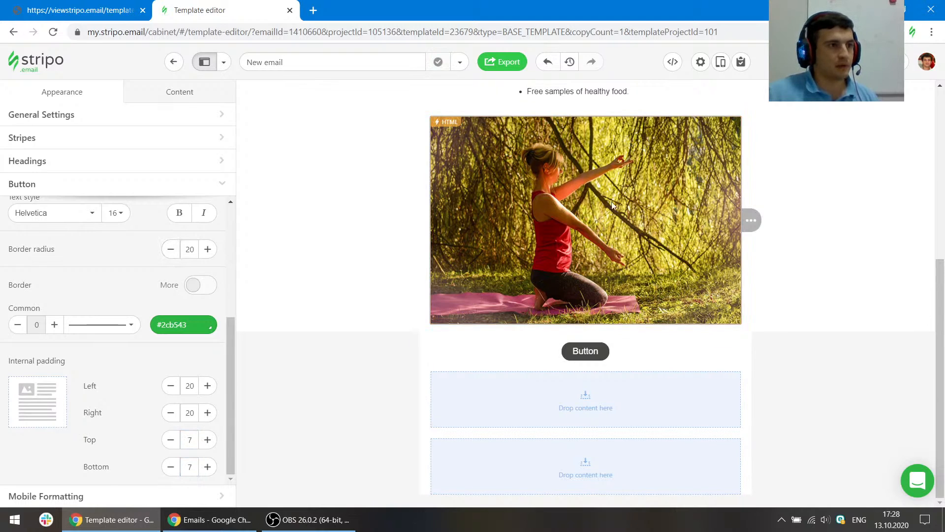
- Select the new button and change its label to "Register now"
click(644, 350)
click(52, 4)
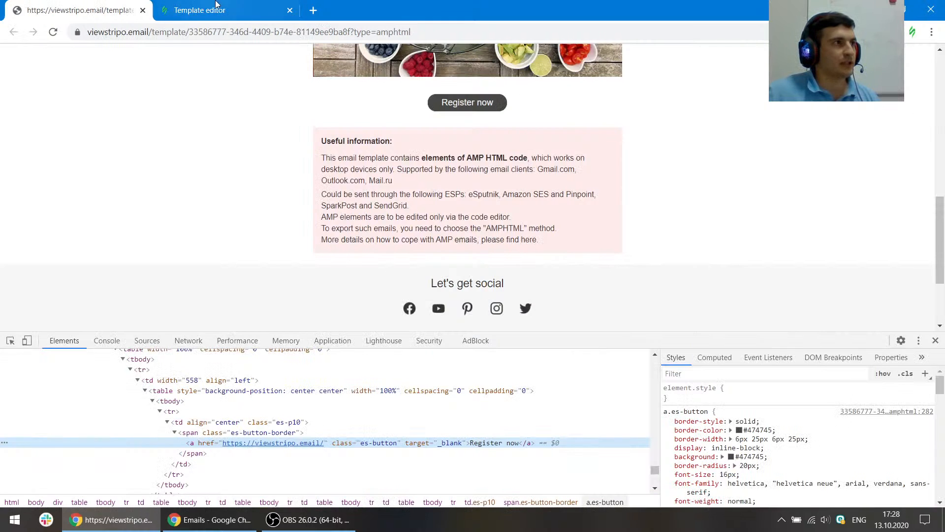
click(217, 7)
drag(47, 244, 1, 246)
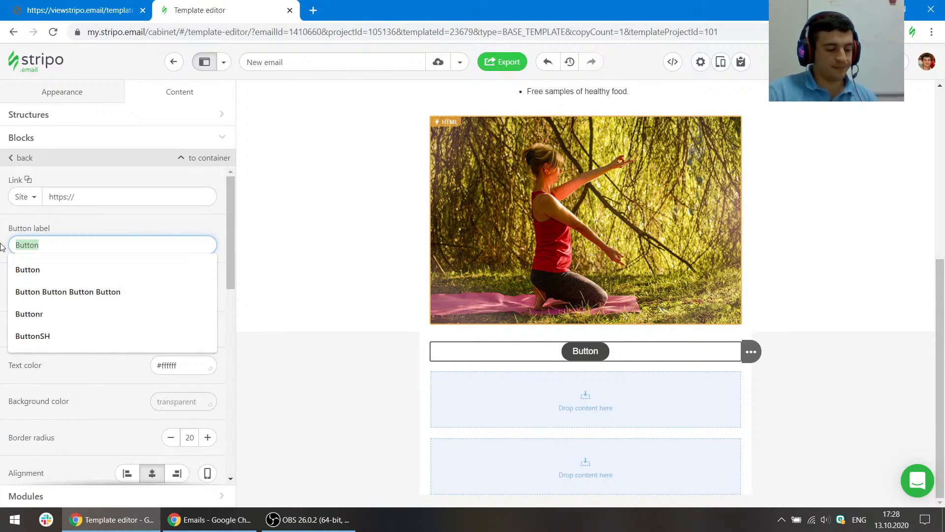
text(re)
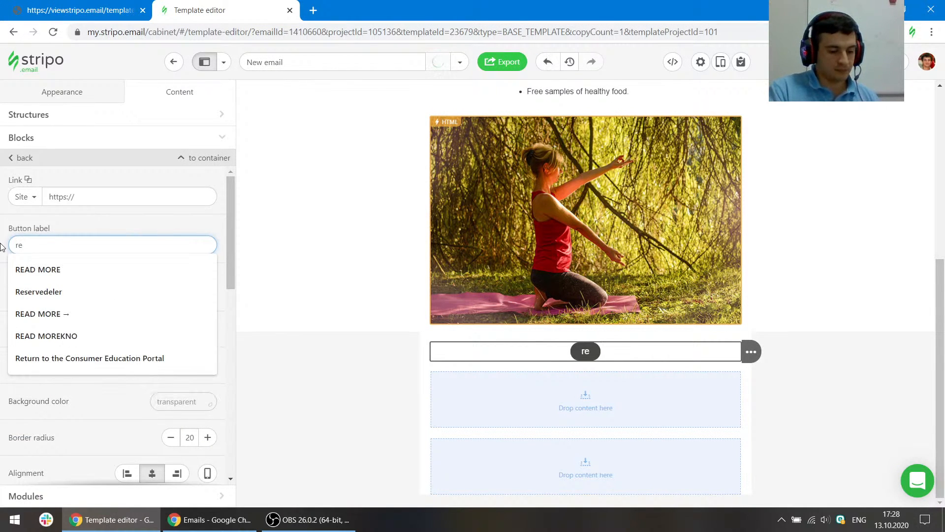
text(gister no)
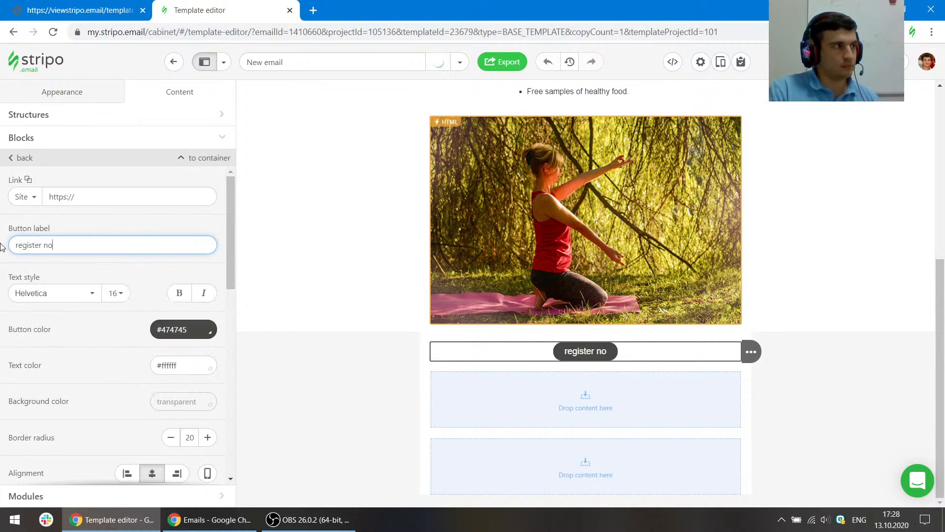
text(w)
key(Home)
key(Delete)
text(R)
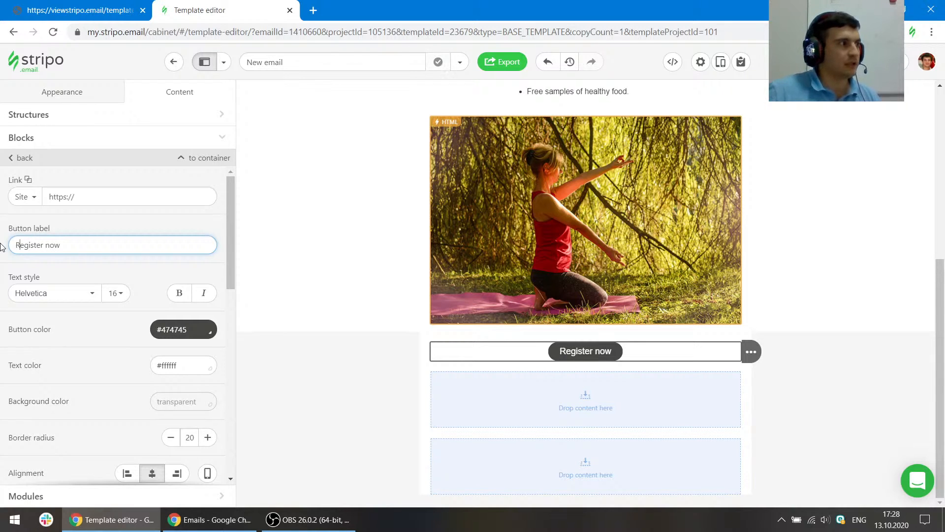
click(128, 274)
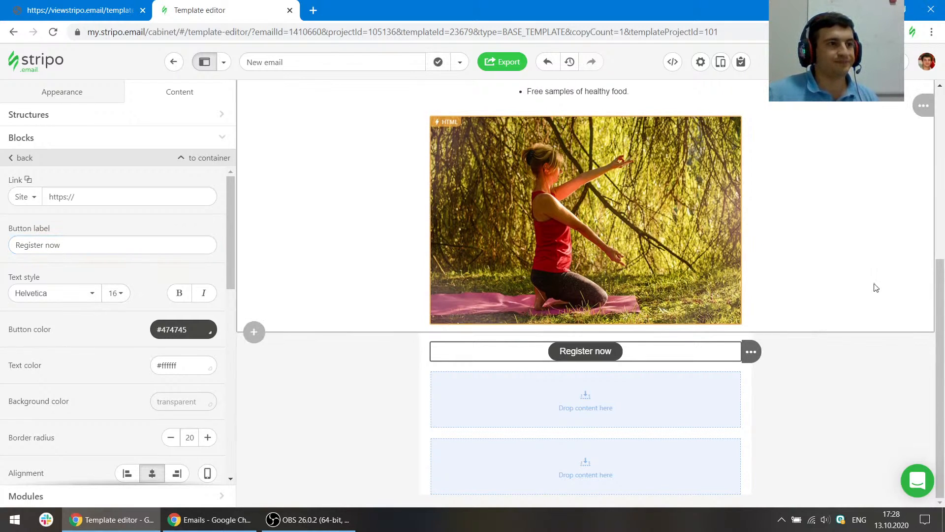
- Insert an Image block above the carousel in the same structure
click(774, 323)
scroll(487, 190, up, 3)
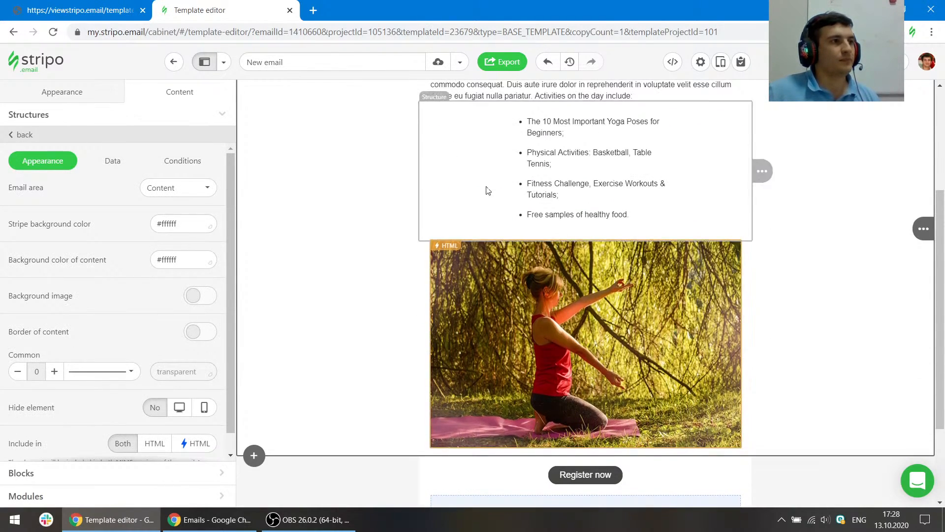
click(22, 474)
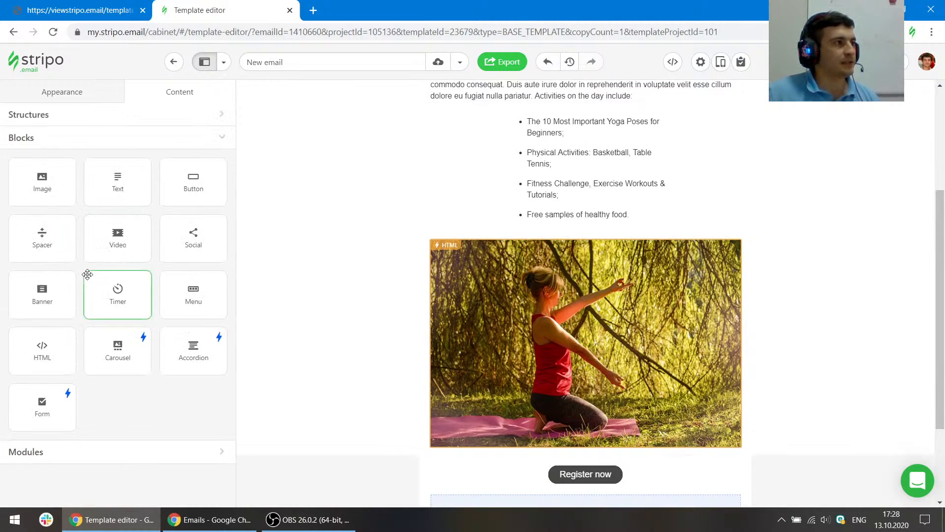
drag(43, 185, 523, 245)
click(573, 258)
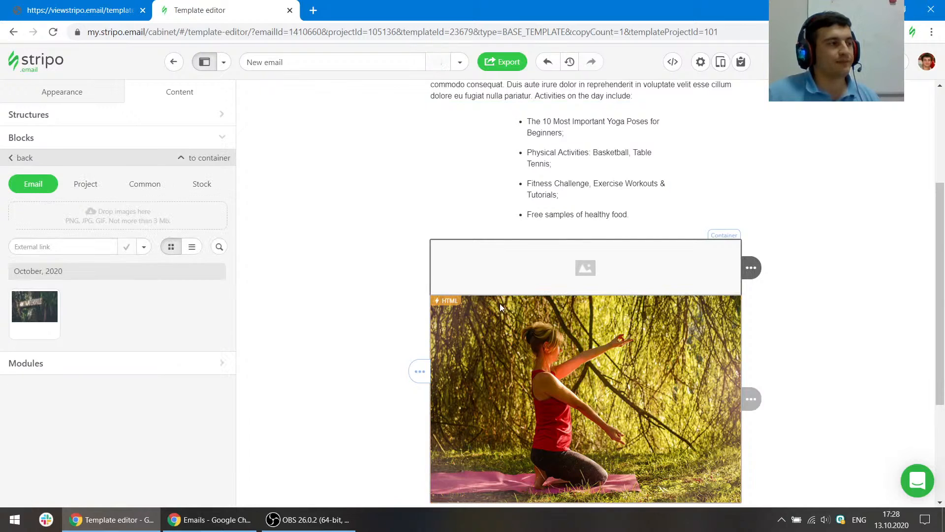
scroll(727, 299, down, 3)
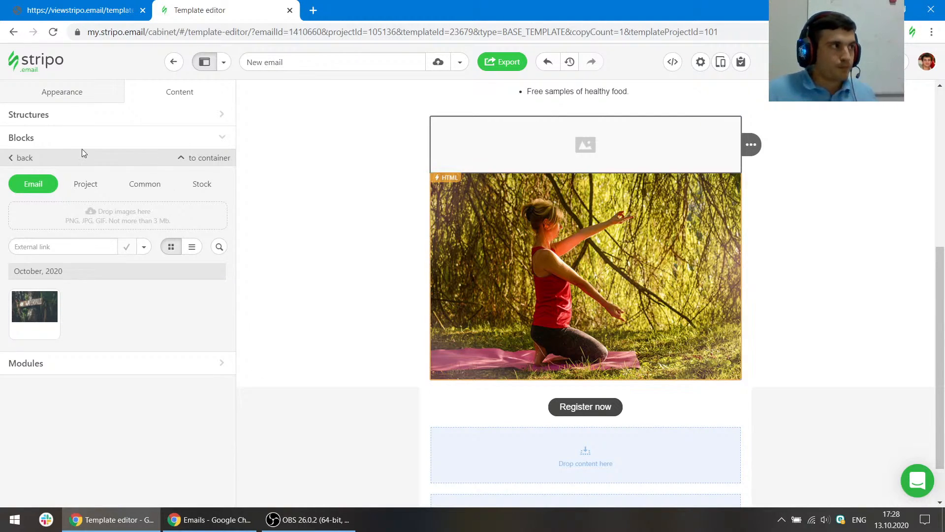
click(32, 140)
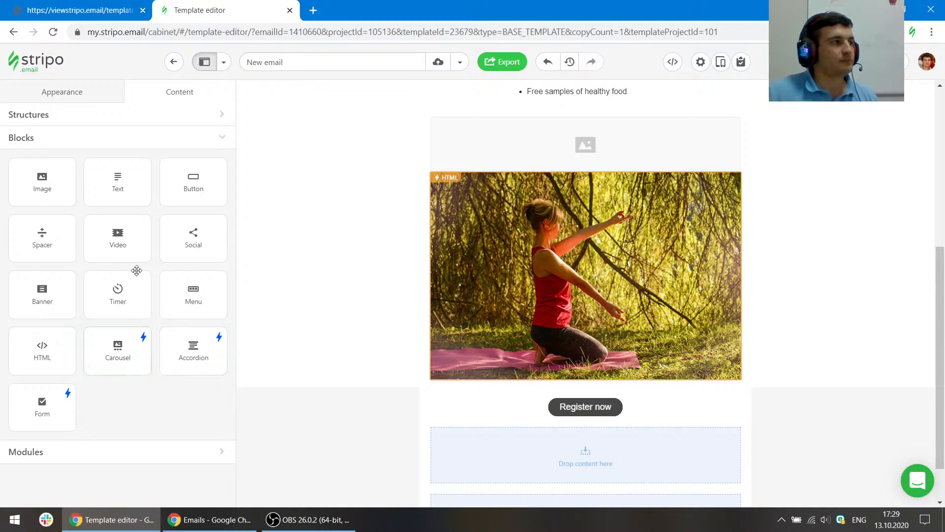
- Fill the empty image block above the carousel with the third carousel slide's image by pasting its image URL
click(485, 150)
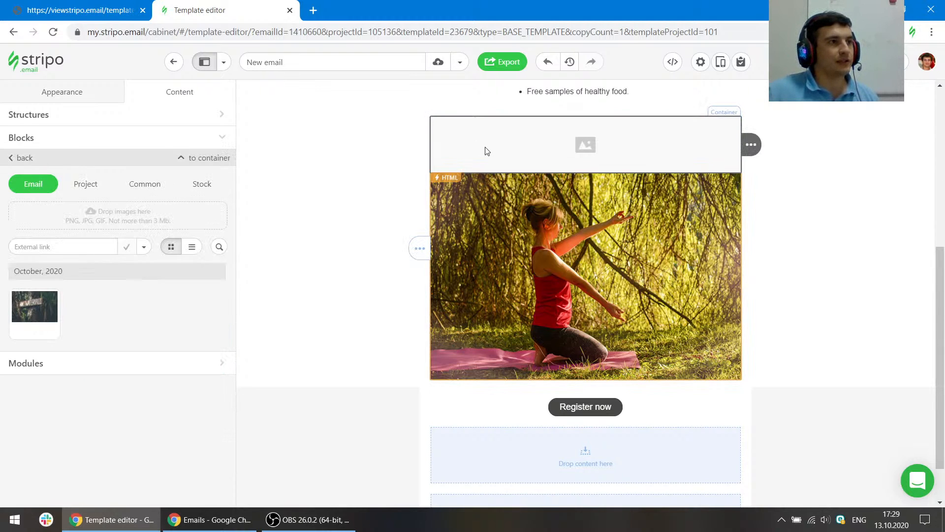
click(539, 240)
scroll(64, 360, down, 8)
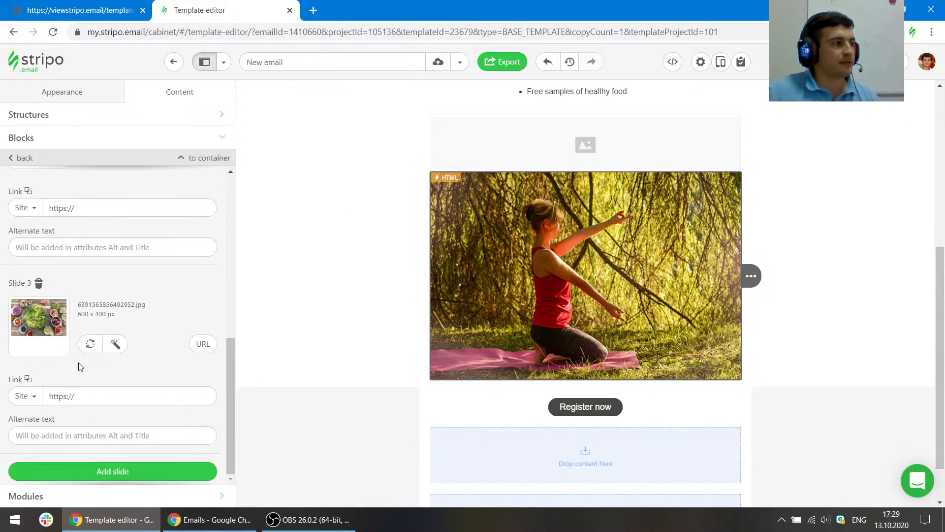
click(211, 346)
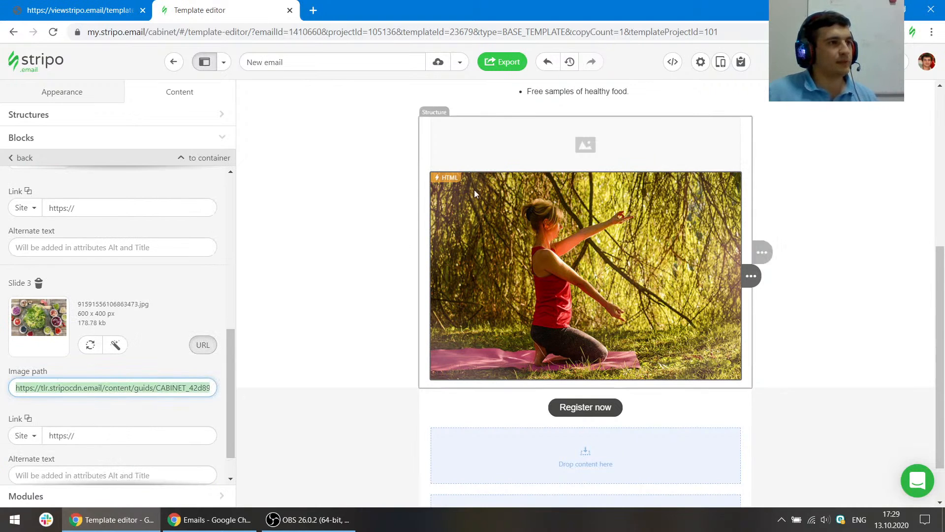
click(536, 133)
click(106, 251)
key(ctrl+v)
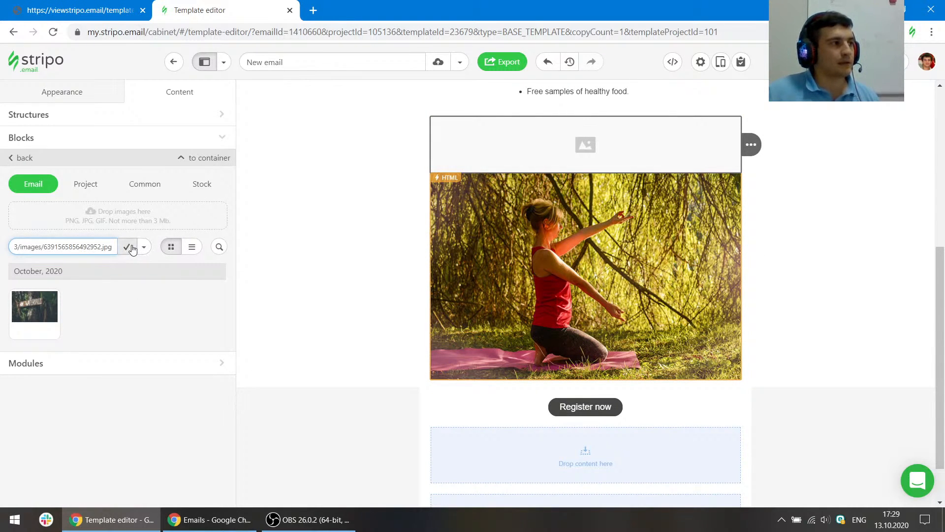
click(128, 249)
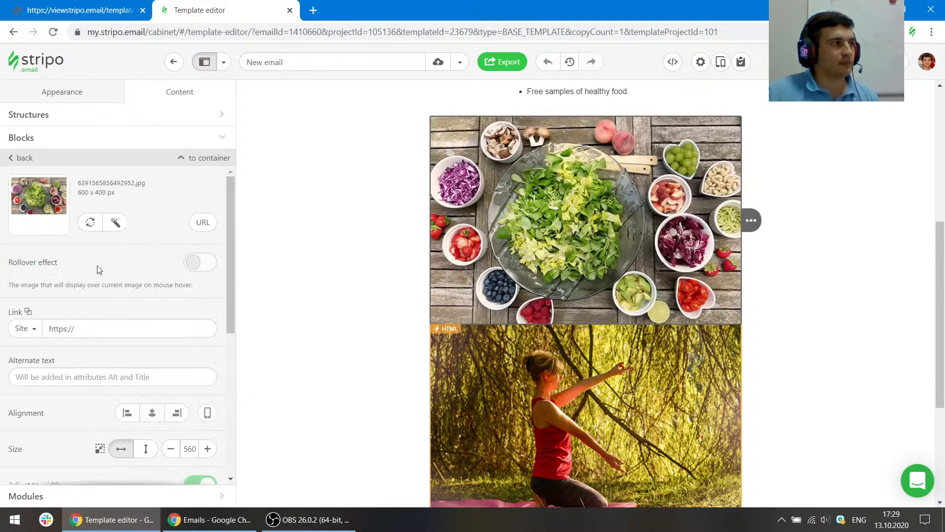
- Review the new image and button area, and inspect the reference template's button cell spacing
scroll(808, 340, up, 3)
scroll(817, 357, down, 3)
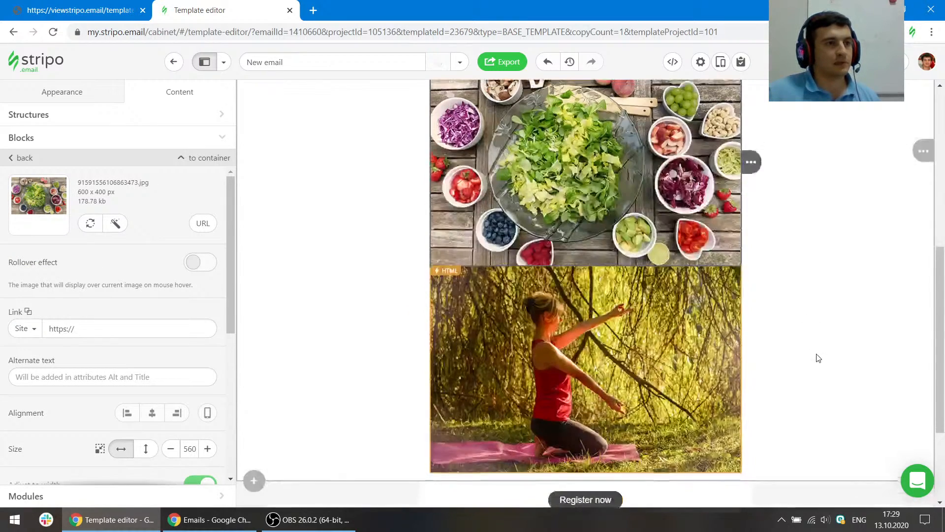
scroll(648, 339, up, 2)
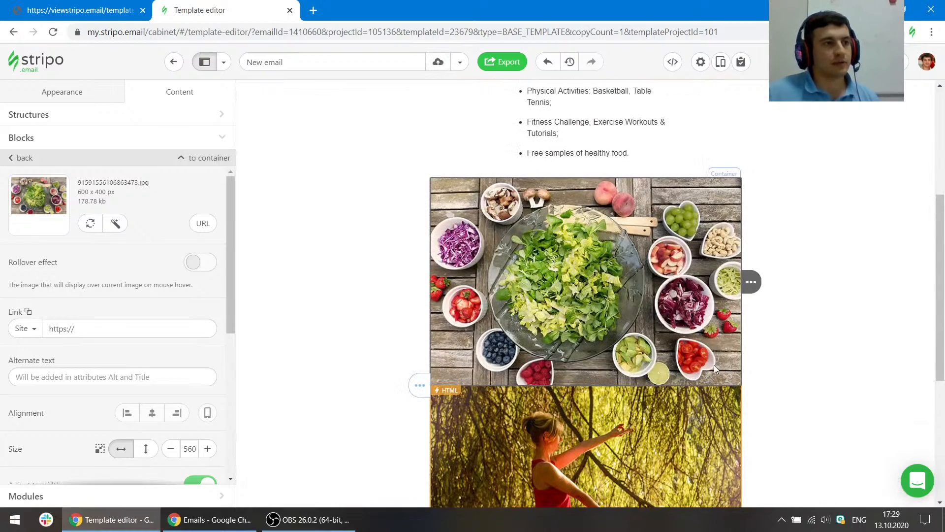
scroll(714, 365, down, 1)
scroll(606, 254, down, 3)
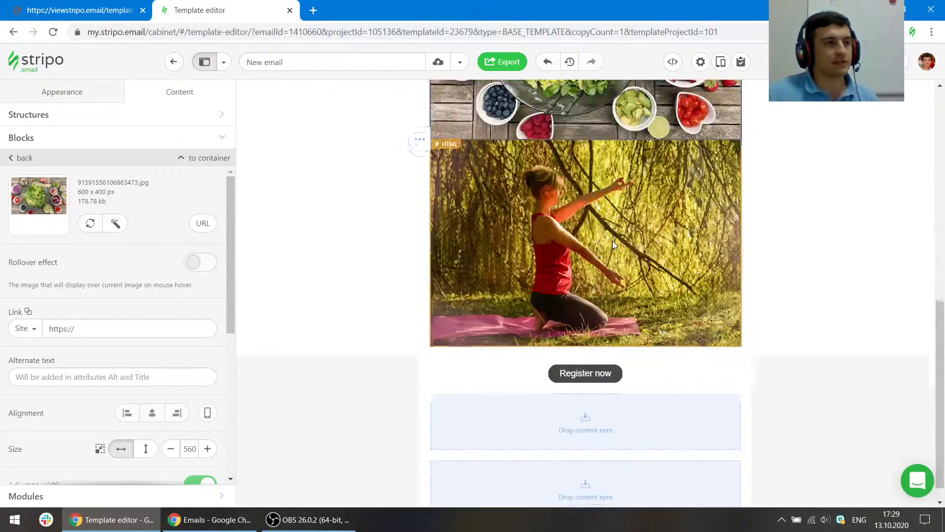
scroll(612, 240, up, 2)
scroll(609, 267, down, 2)
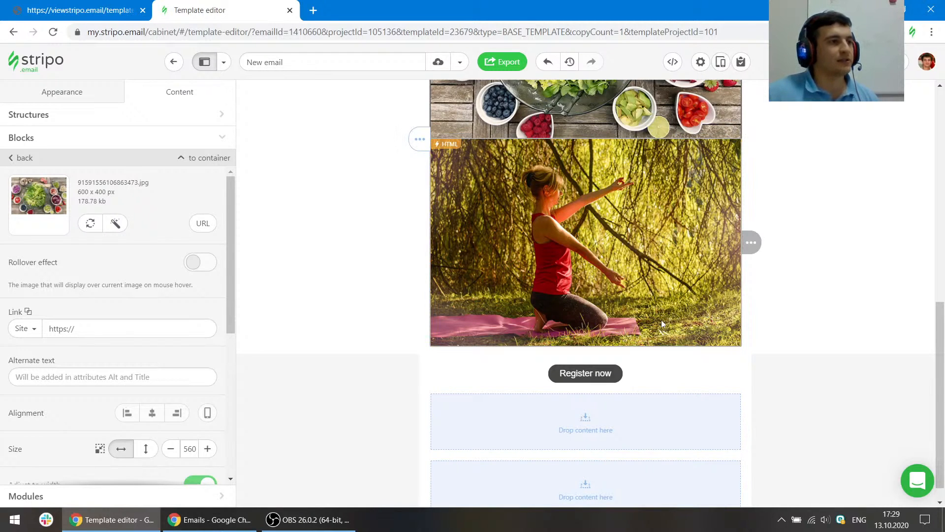
click(77, 5)
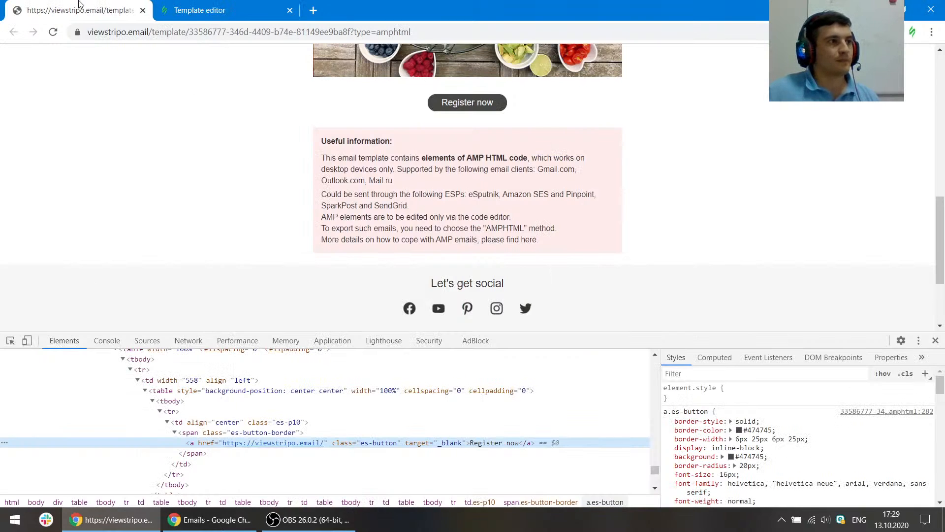
click(11, 340)
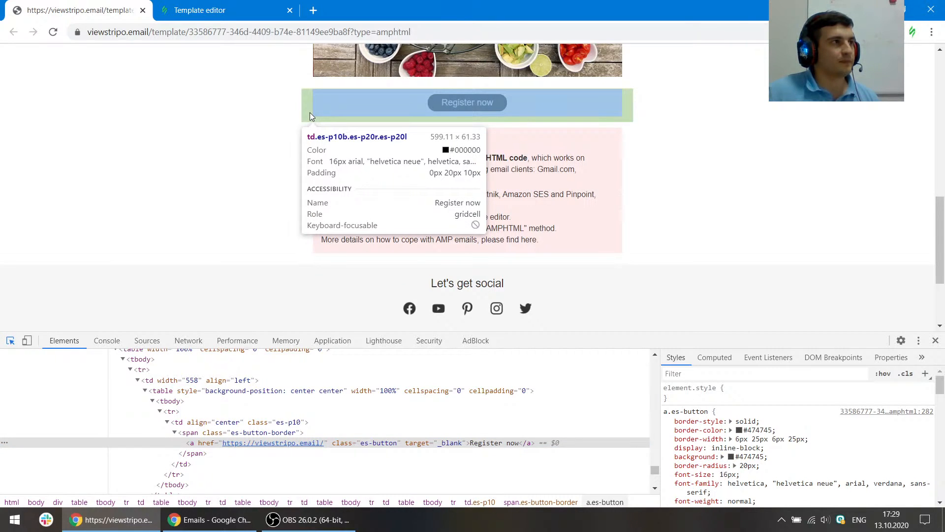
click(188, 10)
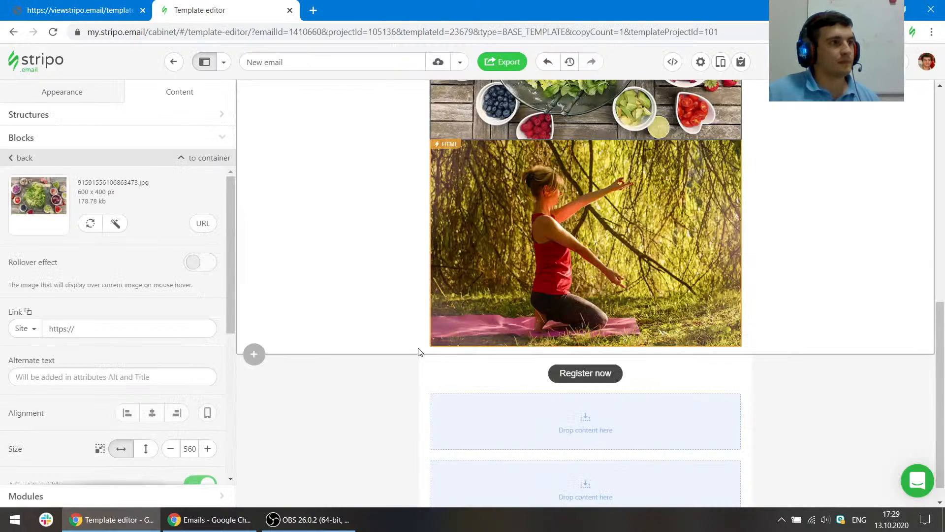
- Set the button structure's padding to top 0 and bottom 10
click(425, 365)
scroll(111, 349, down, 2)
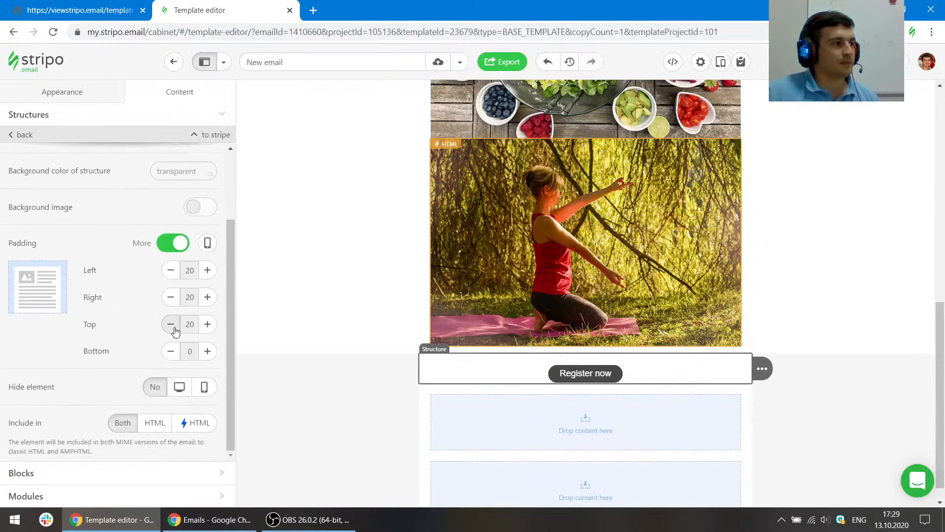
click(171, 324)
click(170, 324)
click(171, 324)
click(170, 324)
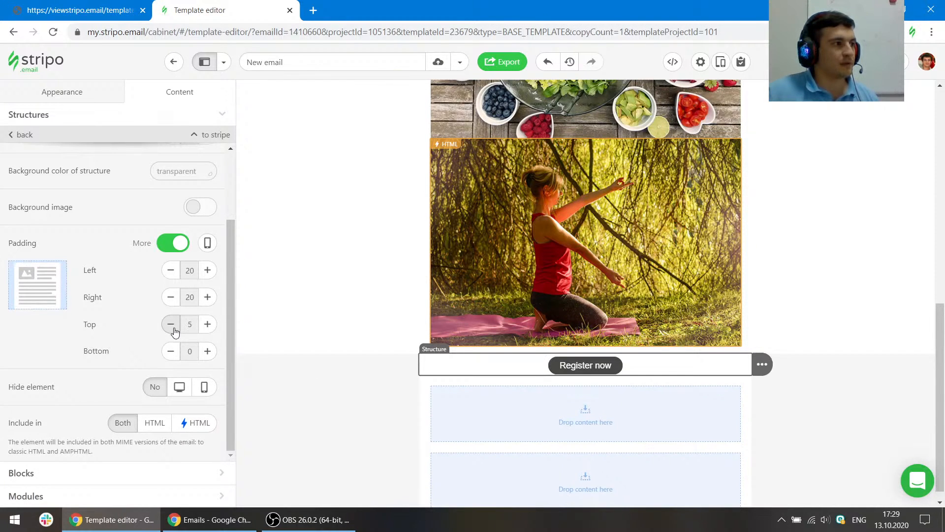
click(208, 351)
click(208, 351)
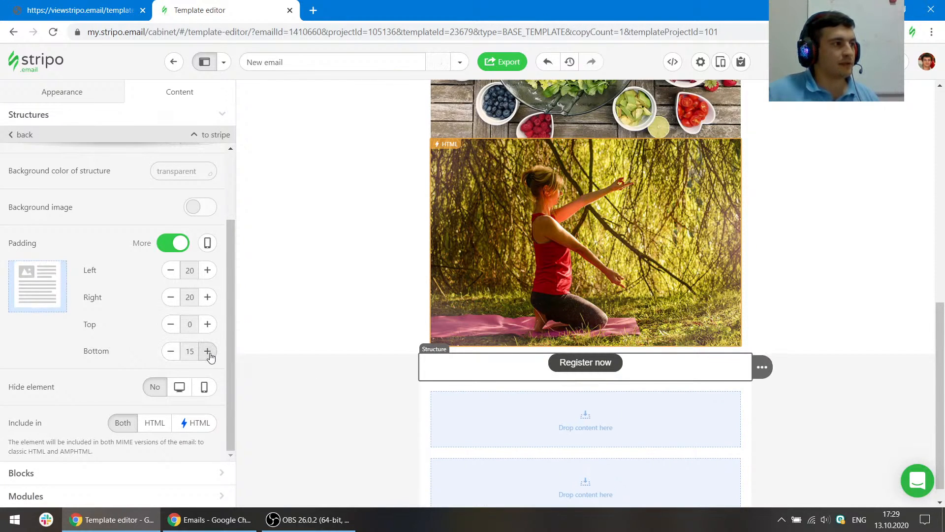
click(79, 10)
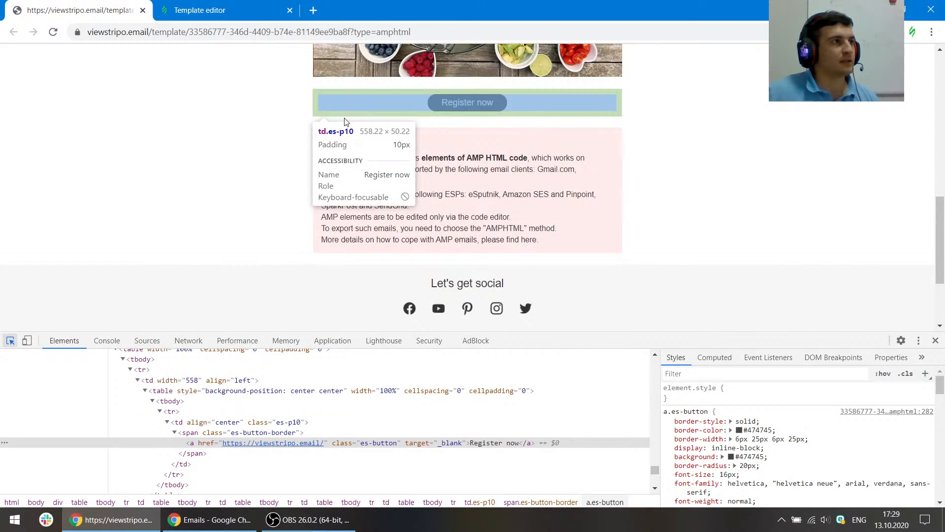
click(199, 9)
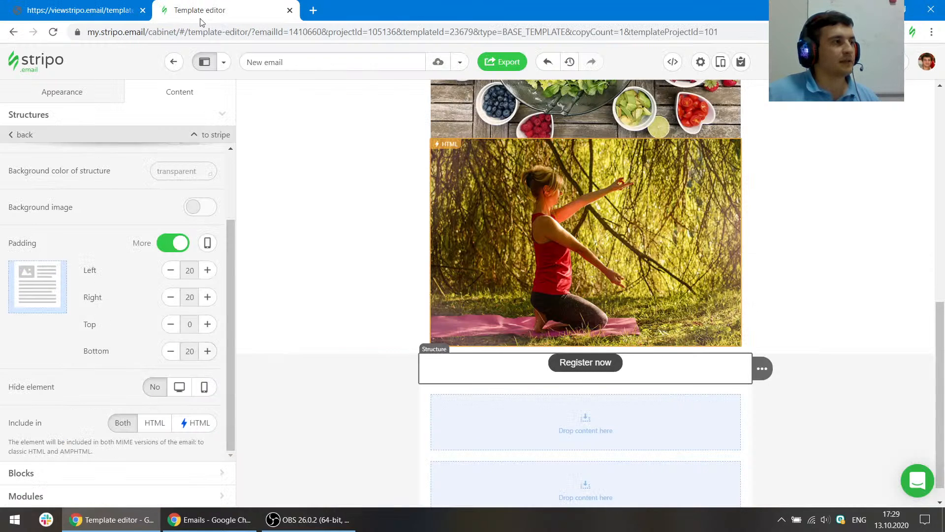
click(171, 351)
click(171, 351)
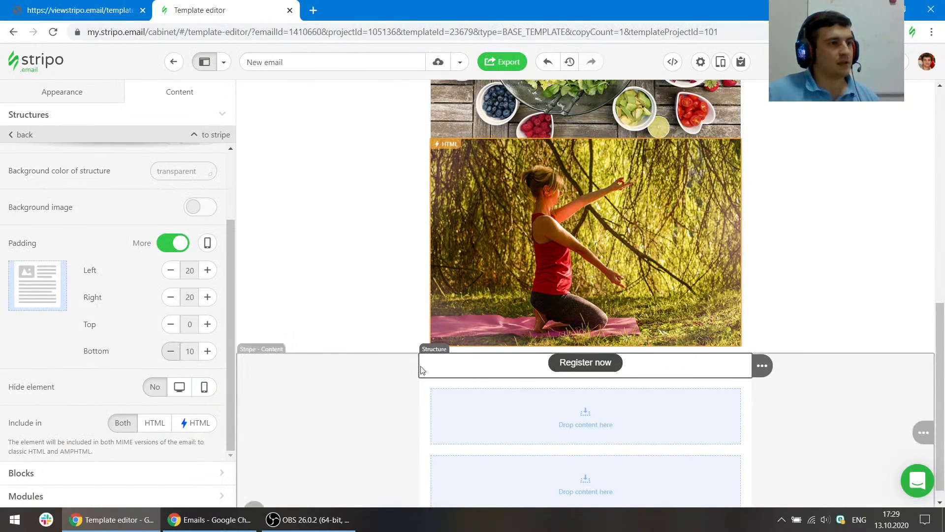
- Set the button's external padding to 10 on all sides, matching the reference
click(477, 365)
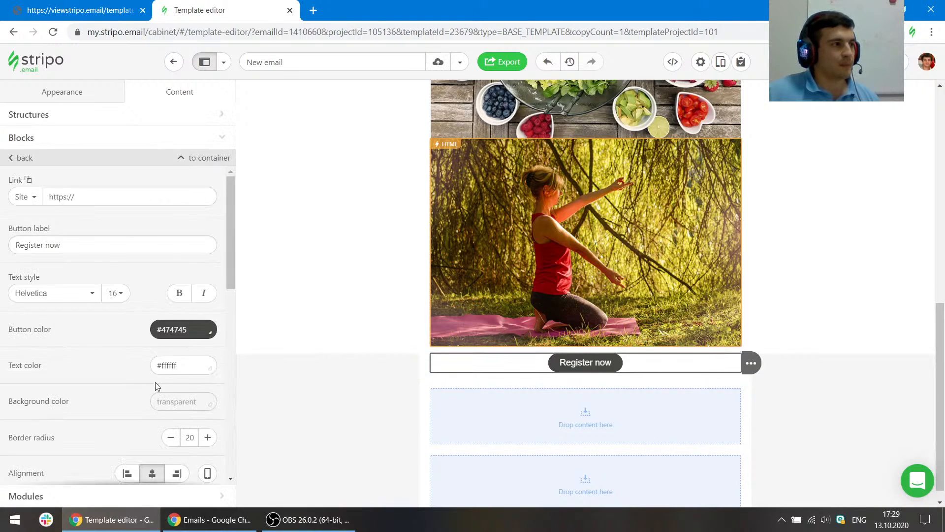
scroll(171, 337, down, 4)
scroll(152, 335, down, 3)
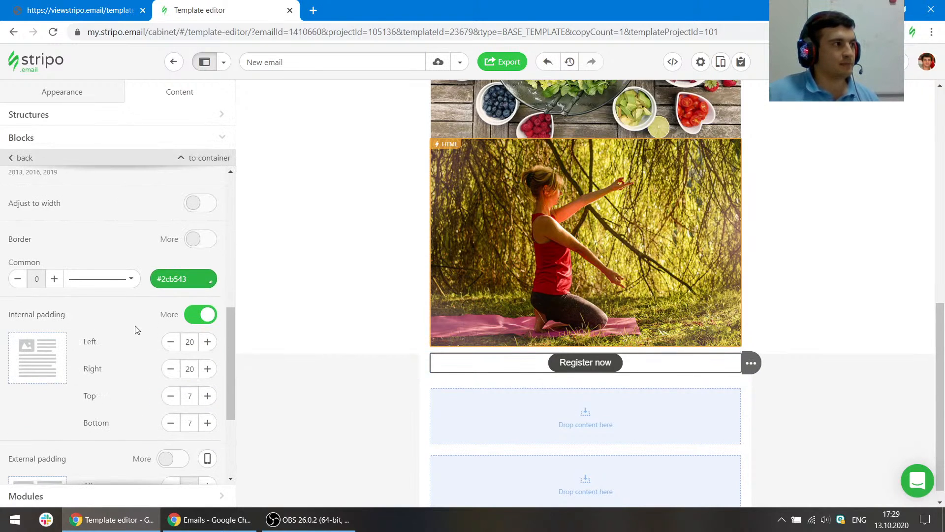
scroll(137, 330, down, 2)
click(167, 337)
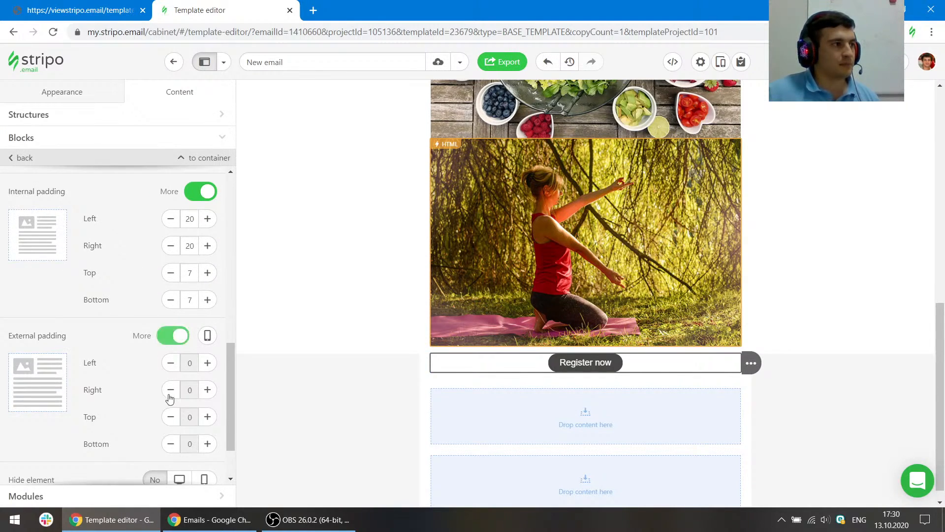
click(83, 10)
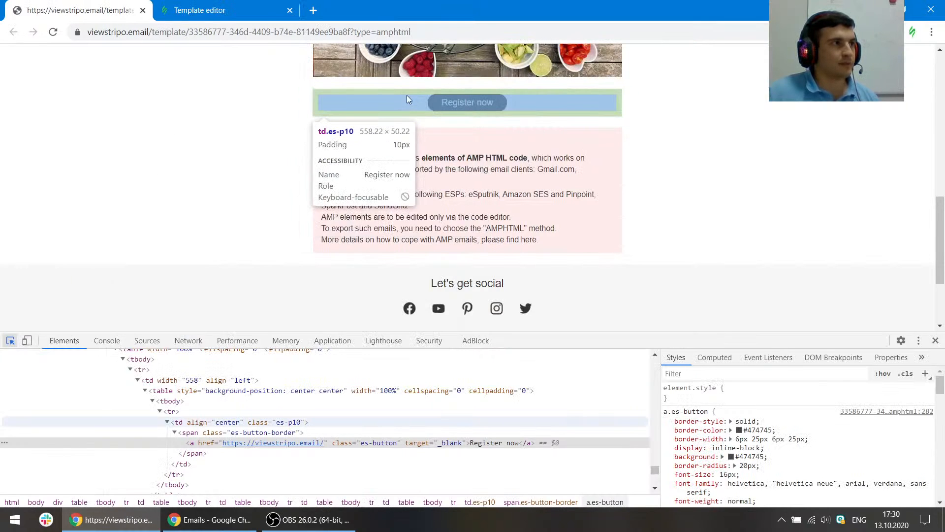
click(170, 11)
click(183, 339)
click(208, 363)
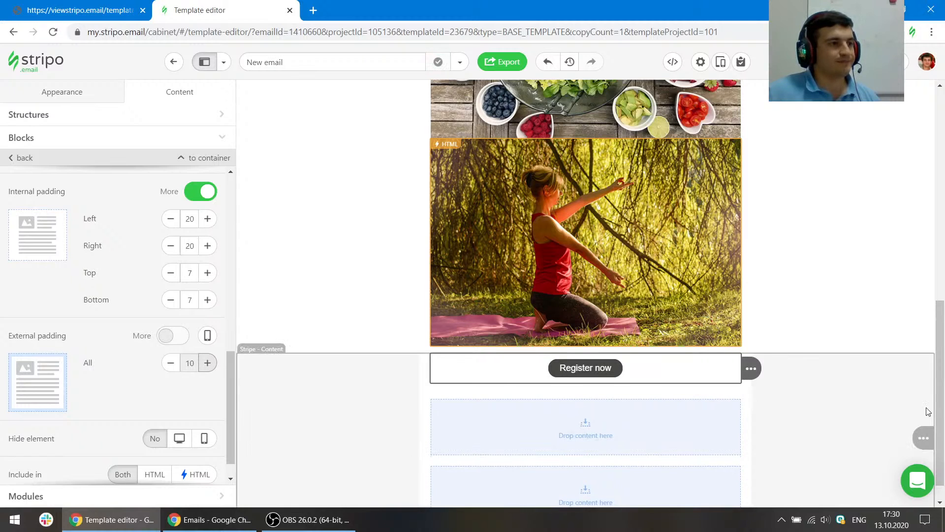
- Copy the "Useful information:" heading from the reference and paste it as a text block below the button
scroll(927, 412, down, 1)
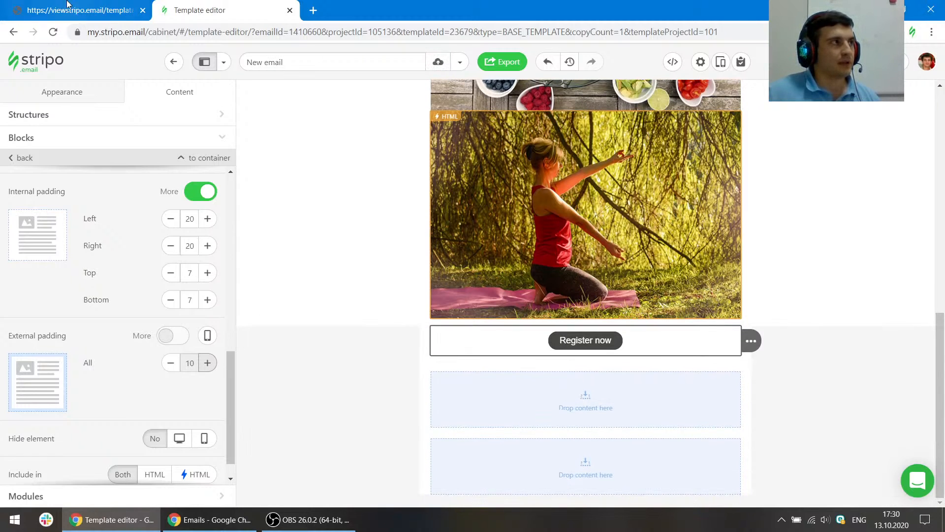
click(79, 10)
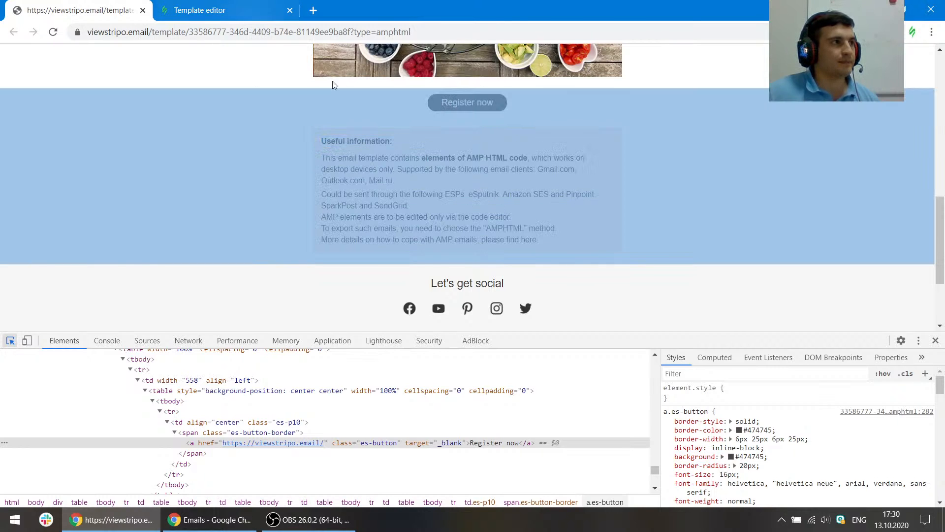
click(370, 142)
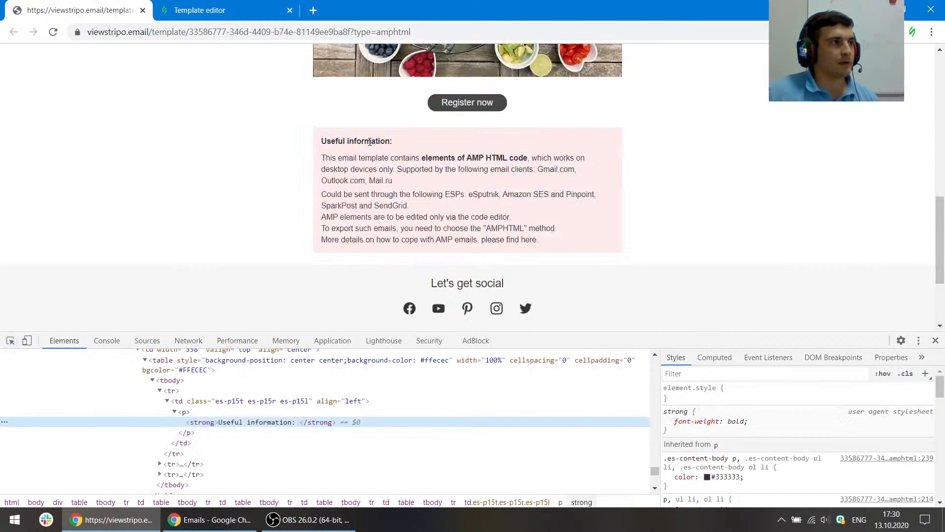
key(ctrl+Tab)
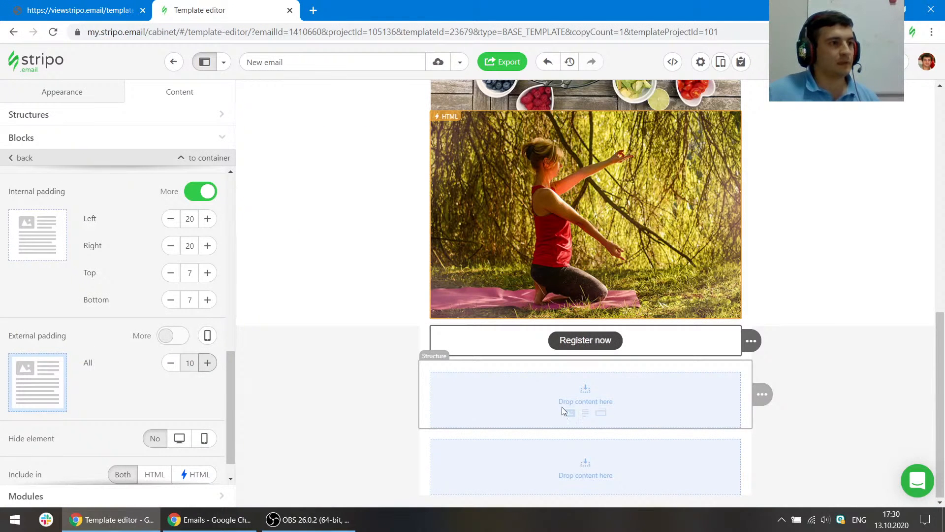
click(585, 412)
text(Useful information:)
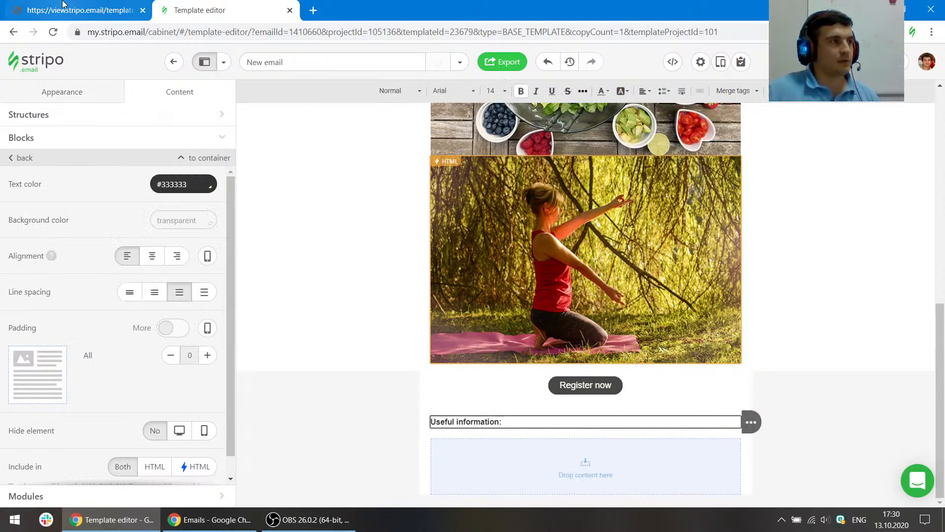
- Copy the first AMP information paragraph from the reference and paste it into a new Text block under the heading
click(87, 4)
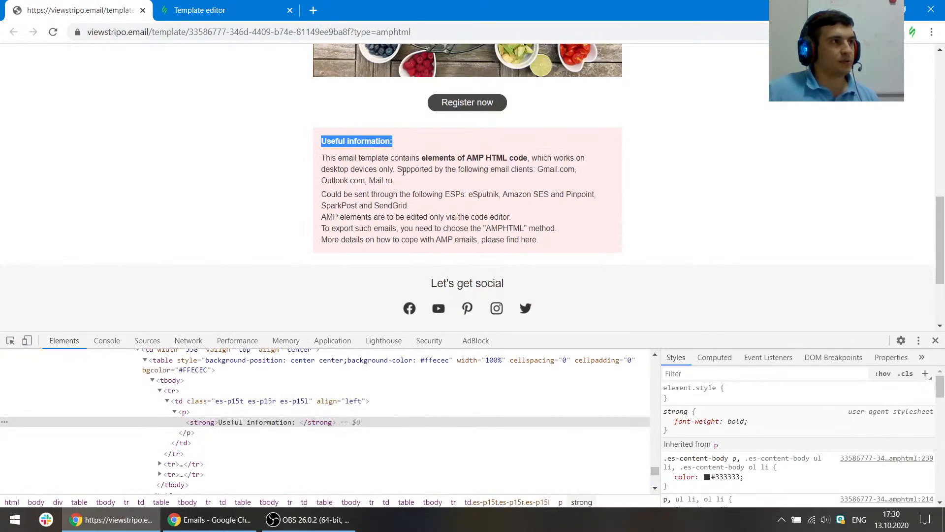
triple_click(415, 183)
key(ctrl+c)
click(202, 6)
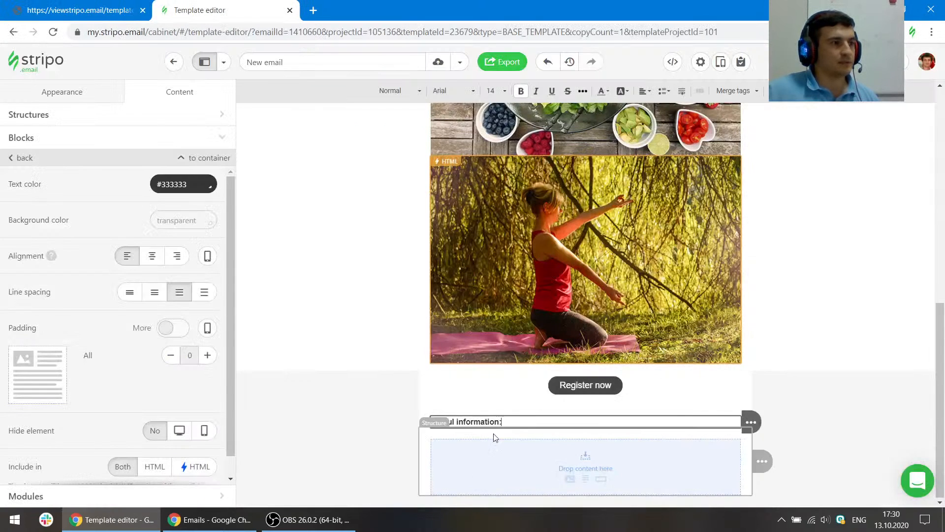
click(31, 146)
drag(99, 163, 544, 427)
click(581, 439)
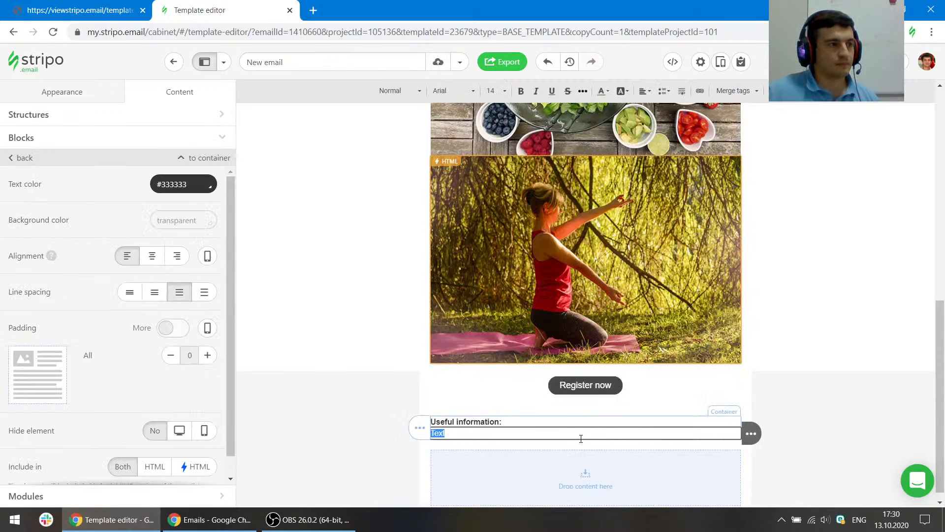
key(ctrl+v)
click(778, 443)
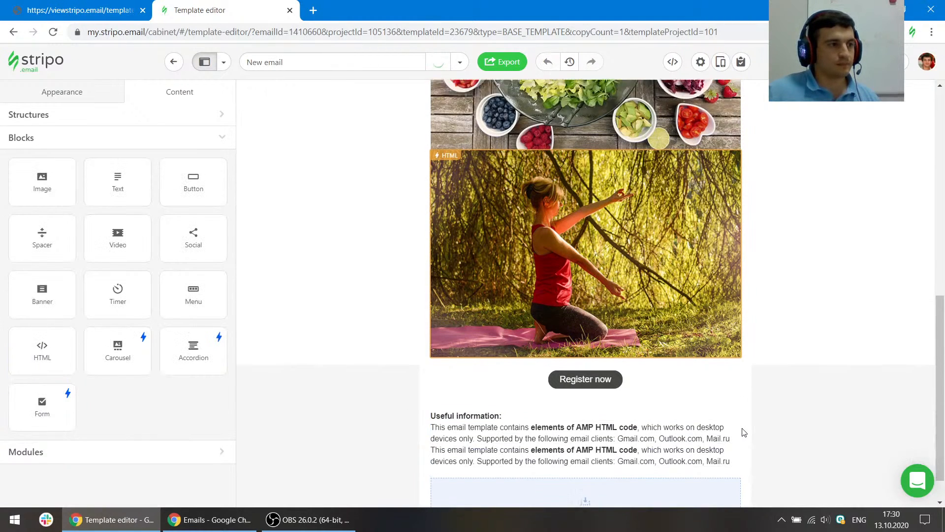
- Copy the remaining AMP information paragraphs from the reference and paste them over the duplicated text block's content
scroll(744, 434, down, 1)
click(80, 10)
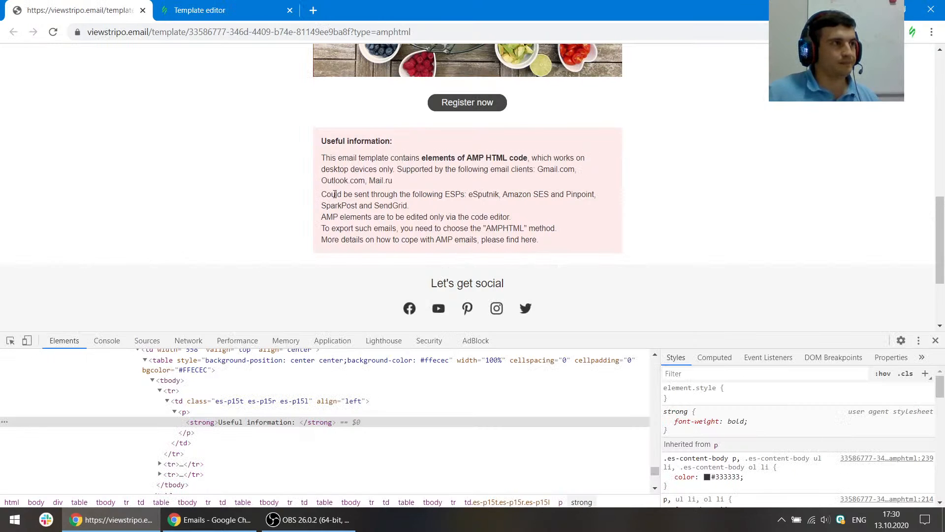
drag(535, 235, 318, 197)
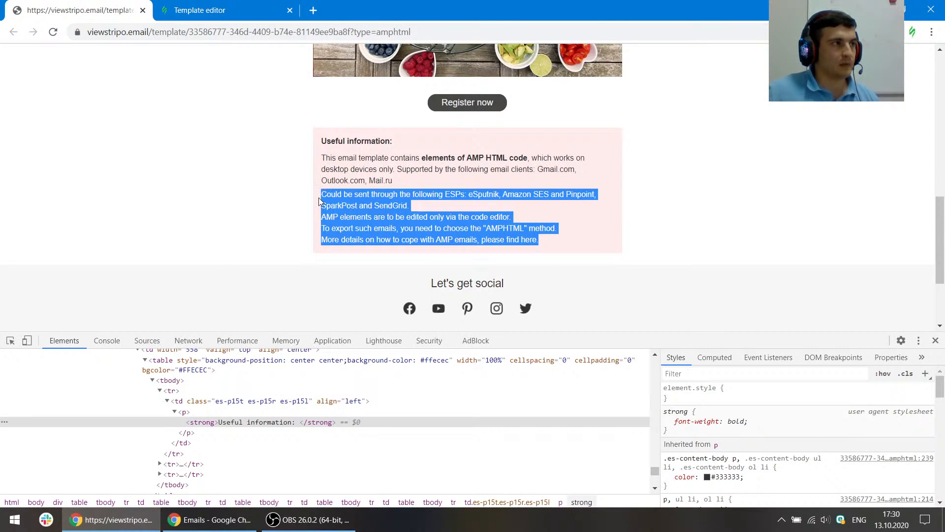
key(ctrl+c)
click(199, 10)
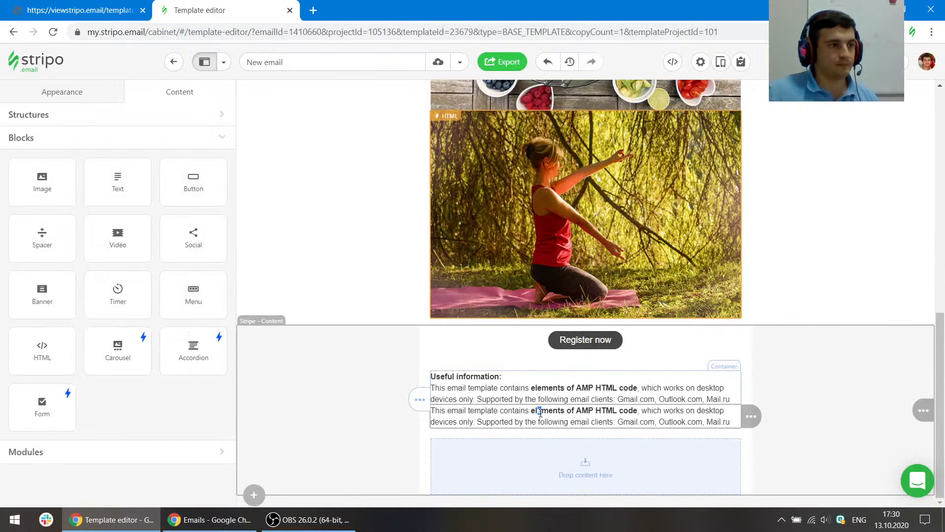
triple_click(489, 413)
key(ctrl+v)
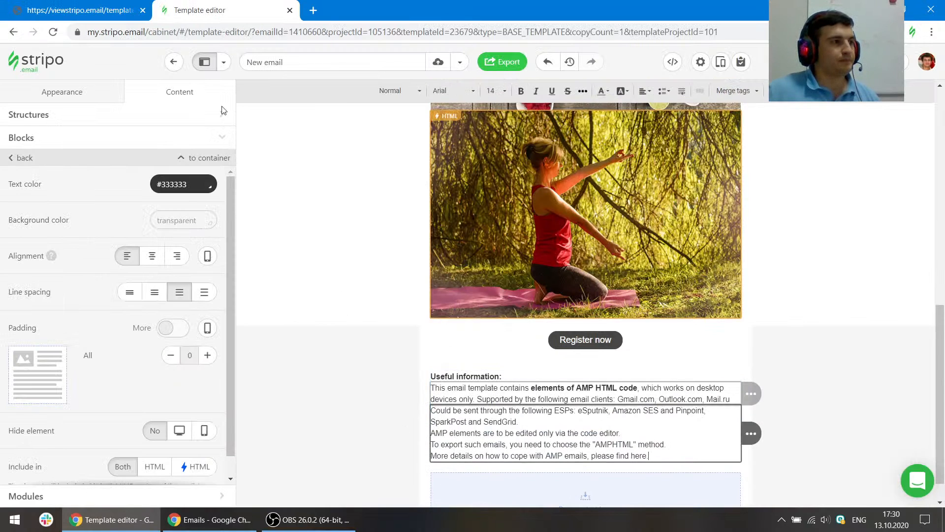
- Inspect the reference's padding, then set the information structure's top and bottom padding to 10
click(80, 10)
click(10, 341)
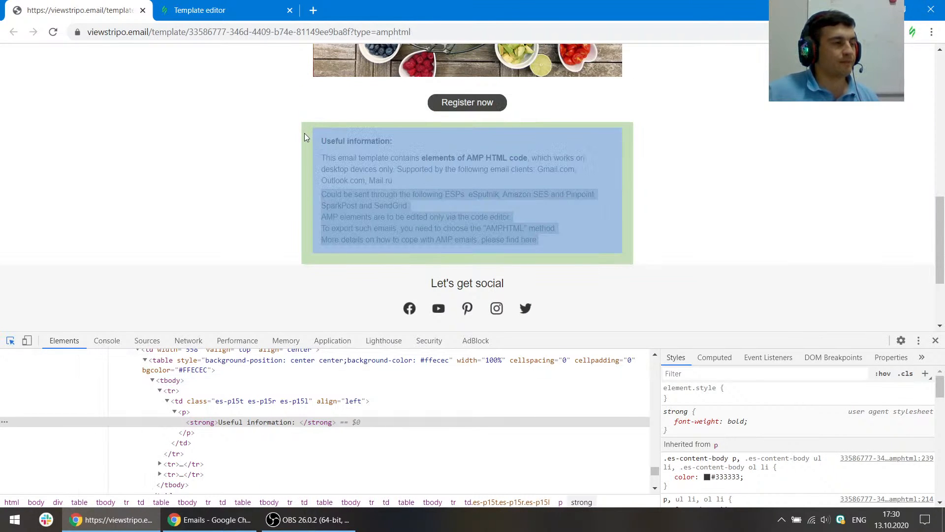
scroll(304, 133, up, 4)
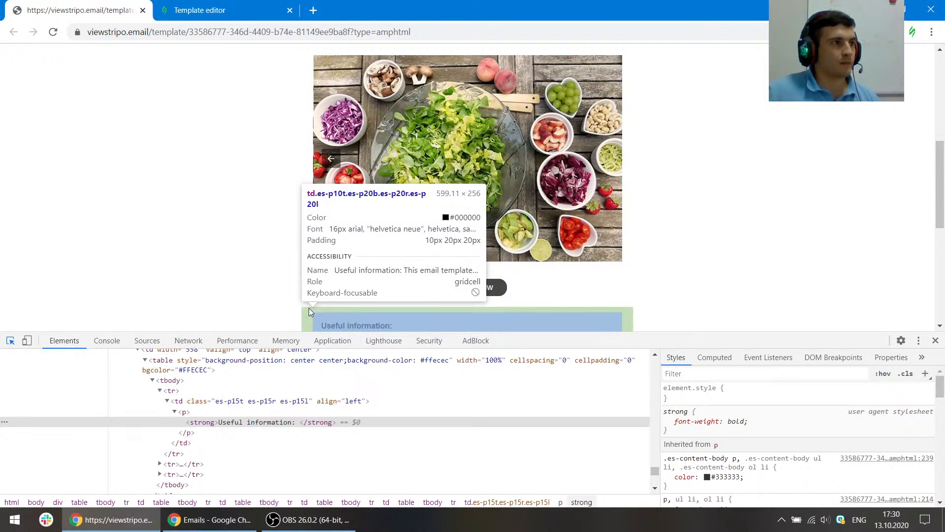
key(ctrl+Tab)
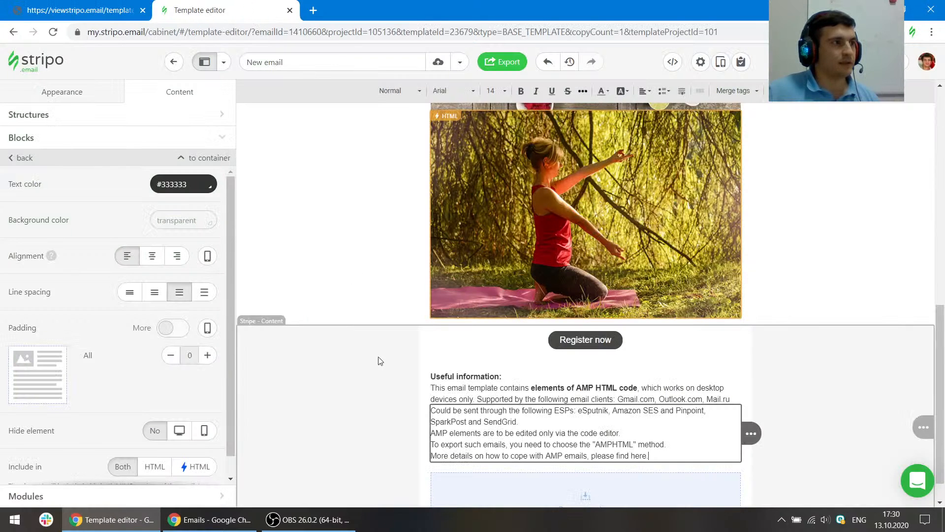
click(426, 391)
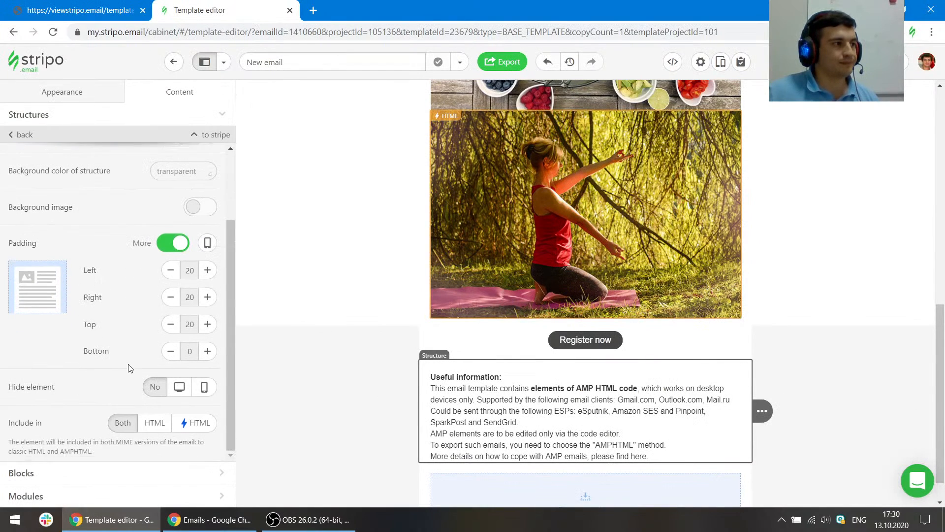
click(170, 329)
click(207, 351)
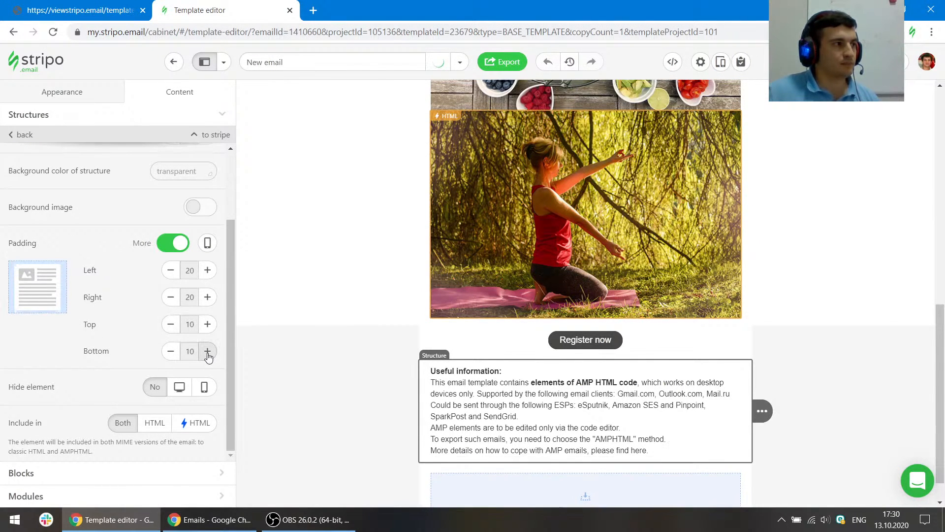
click(208, 351)
- Set the "Useful information:" heading block's padding to 15 top, left and right, matching the reference
key(ctrl+Tab)
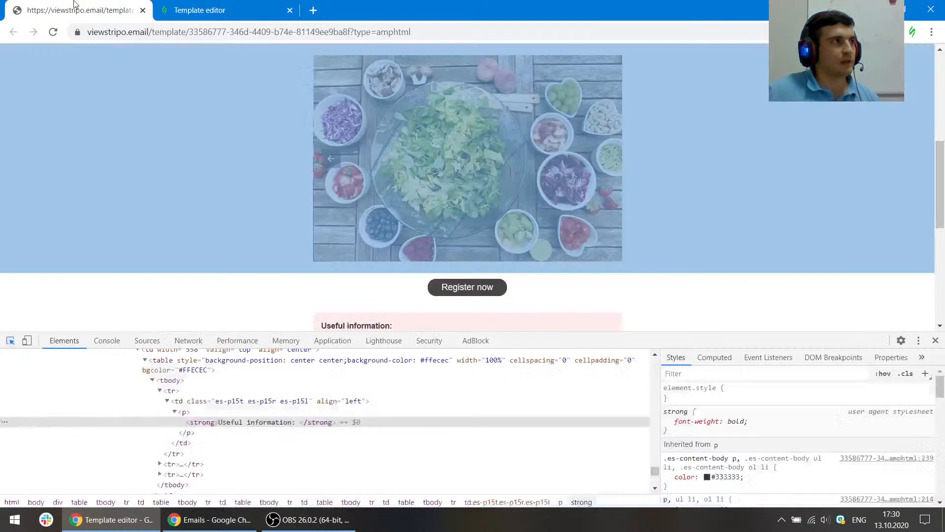
key(ctrl+shift+c)
scroll(340, 256, down, 3)
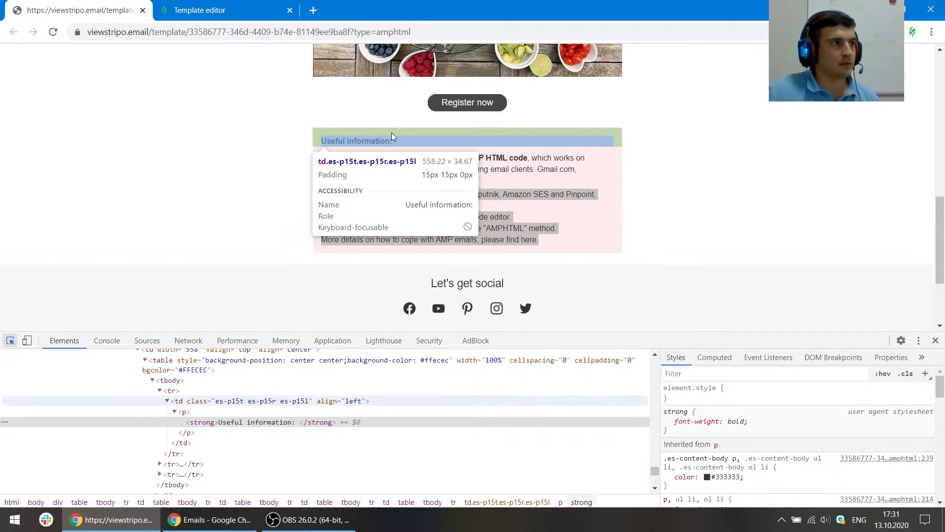
click(197, 10)
click(448, 370)
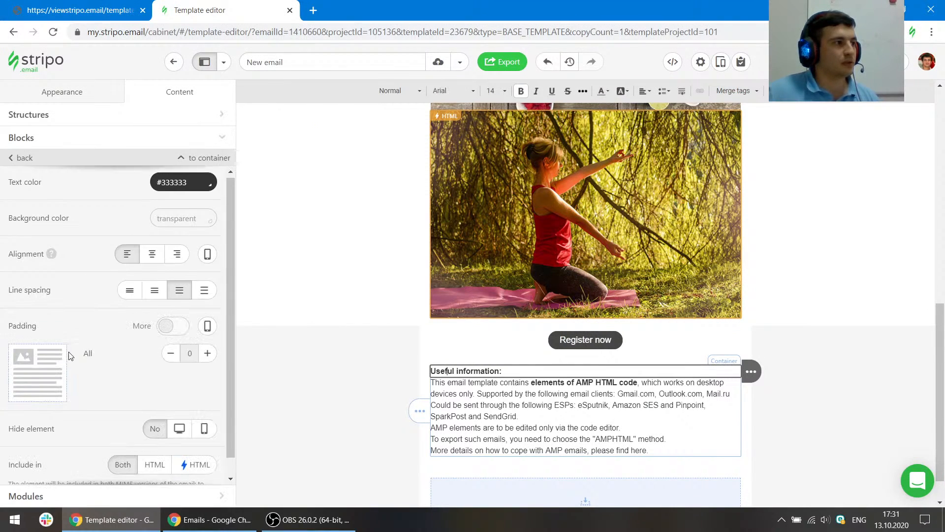
click(172, 307)
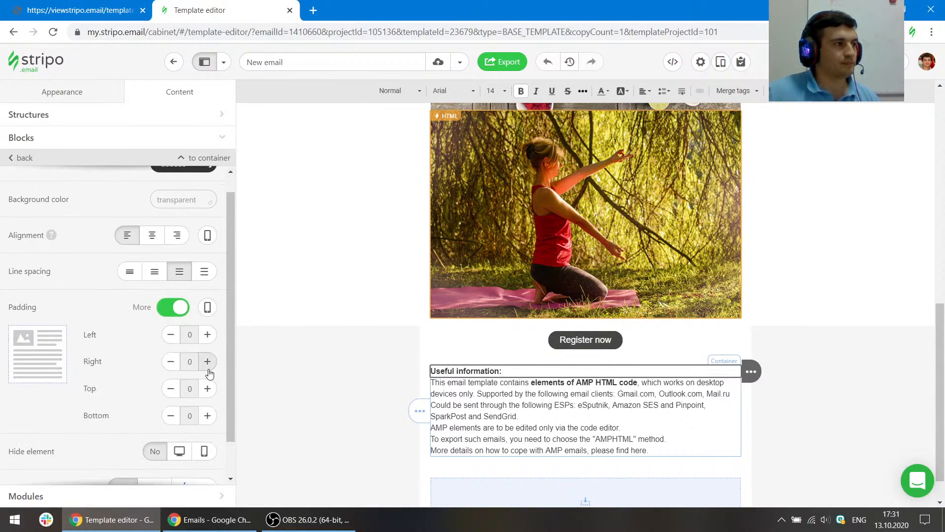
click(207, 389)
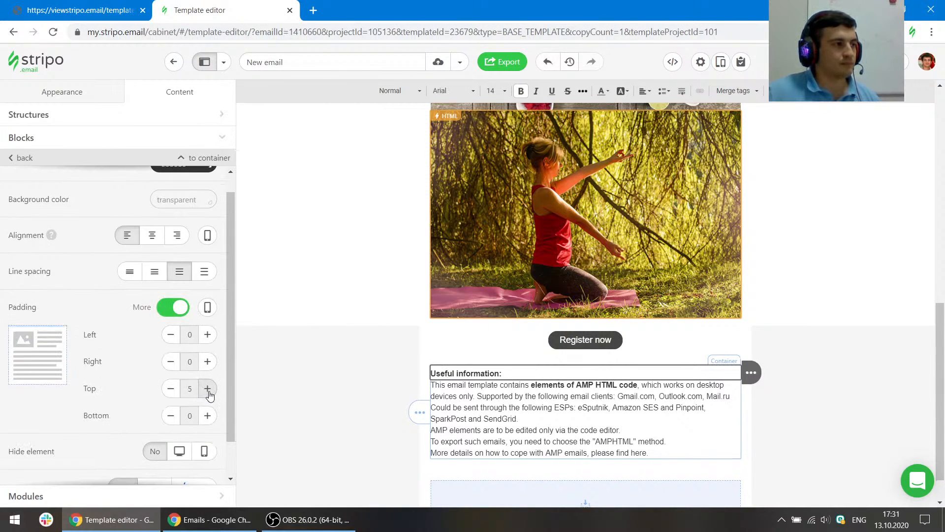
click(207, 389)
click(207, 389)
click(208, 335)
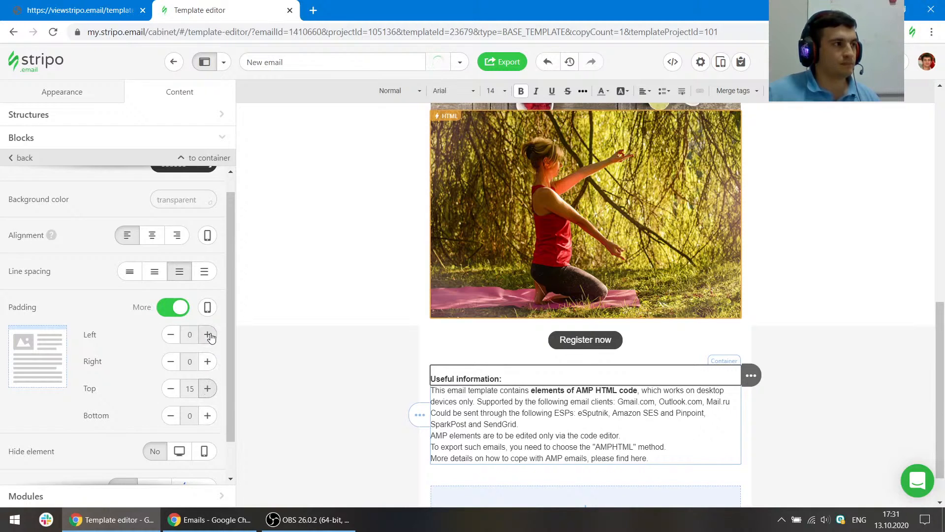
click(207, 335)
click(208, 335)
click(206, 361)
click(207, 362)
click(206, 361)
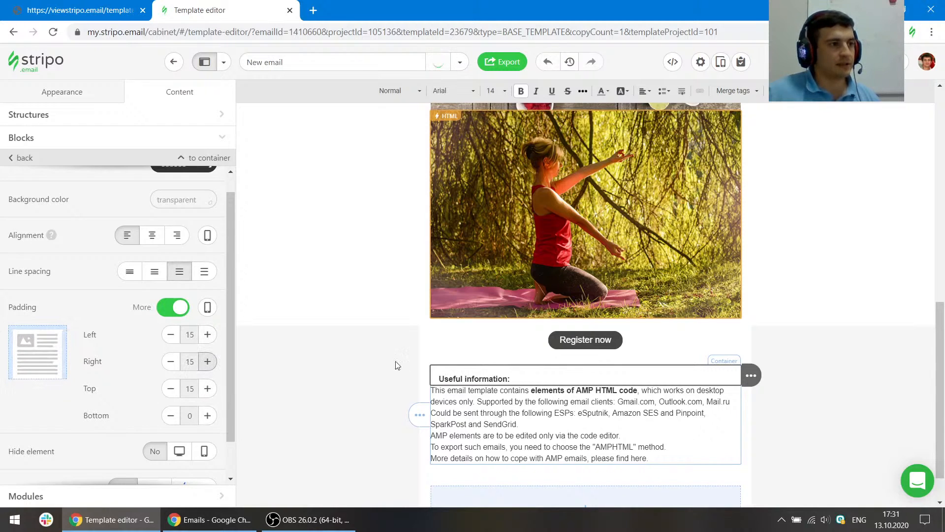
- Set the first information paragraph's left and right padding to 15
click(466, 401)
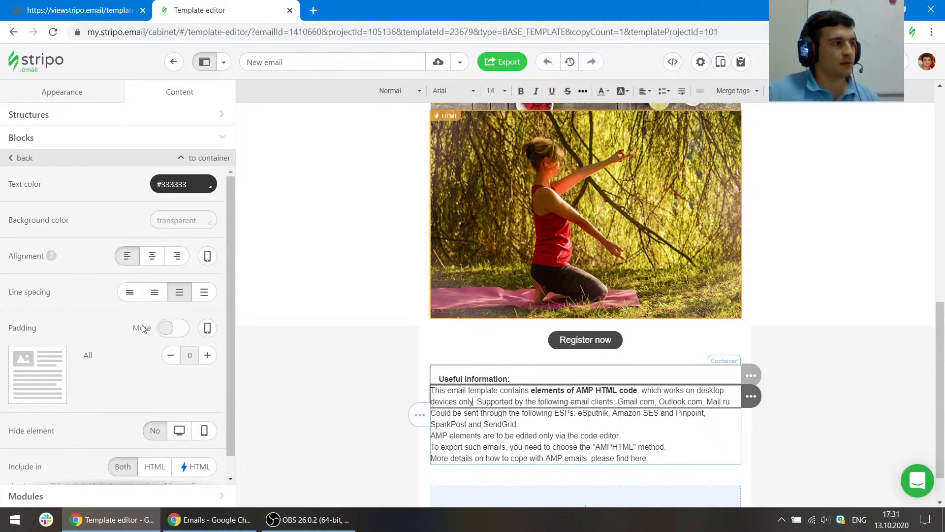
scroll(144, 326, down, 1)
click(169, 310)
click(210, 363)
click(209, 364)
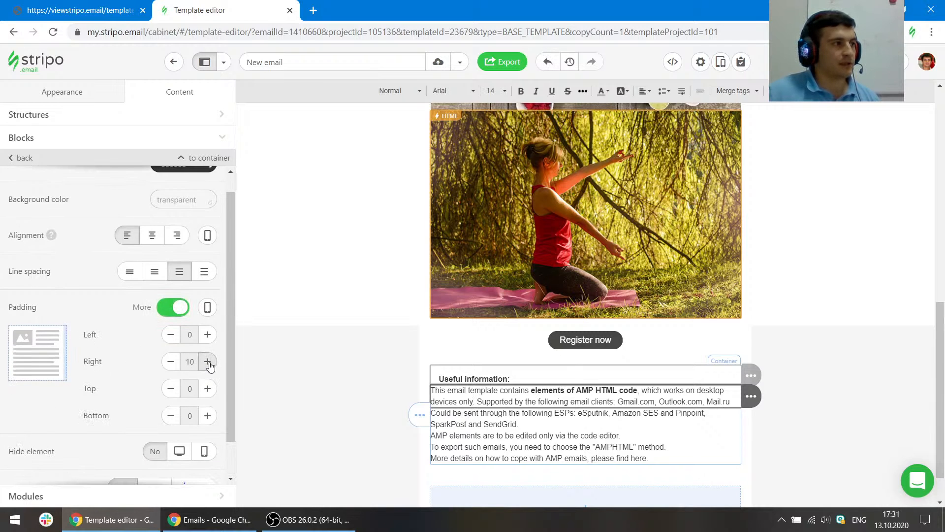
click(210, 364)
click(208, 337)
click(207, 337)
click(207, 337)
- Set the second information paragraph's left and right padding to 15
click(484, 435)
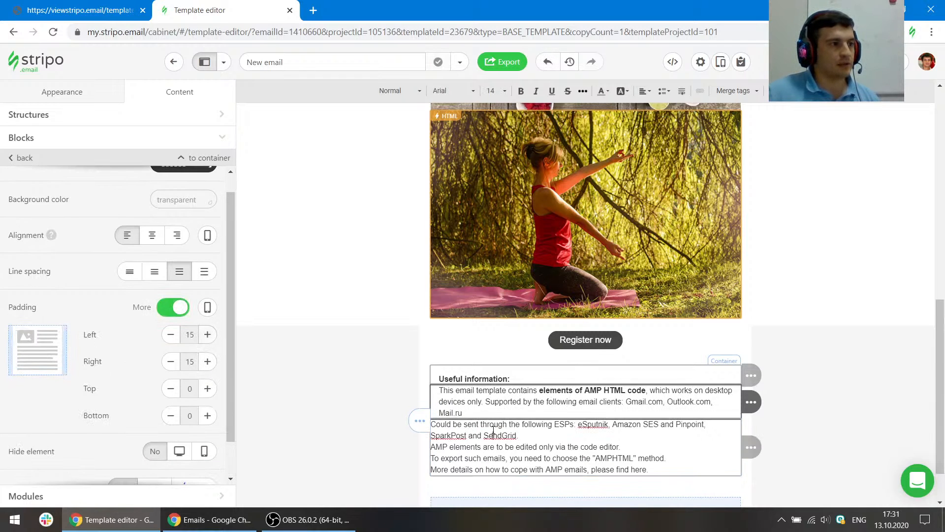
click(171, 329)
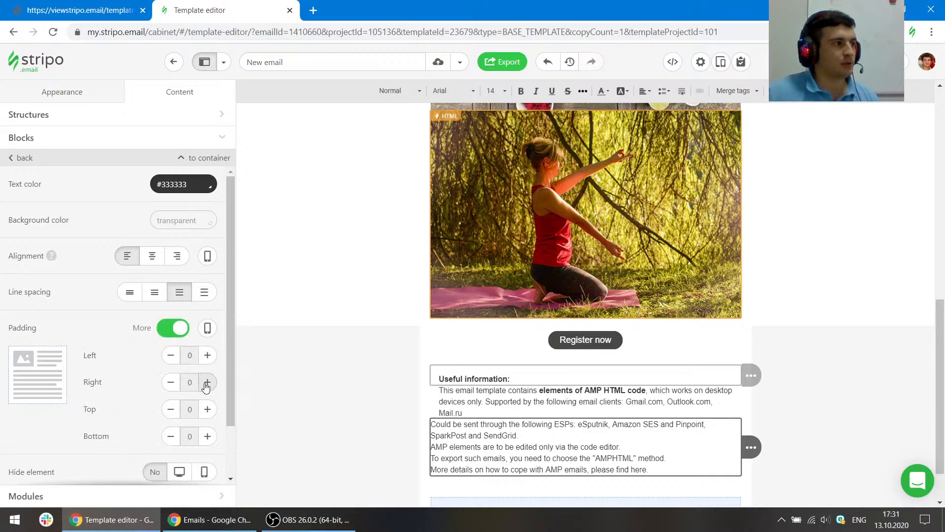
click(207, 383)
click(207, 383)
click(207, 383)
click(208, 355)
click(207, 356)
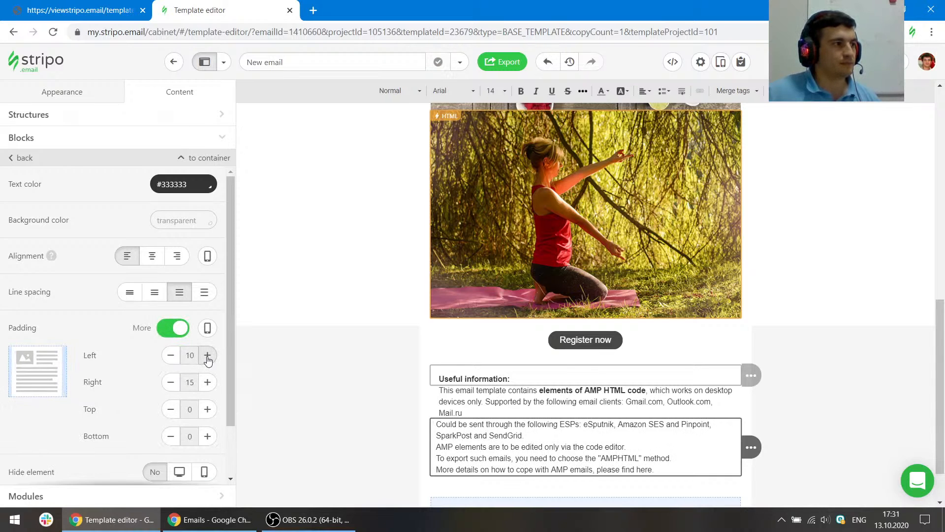
- Check the reference, then set the first paragraph's top padding to 10 and bottom padding to 5
click(79, 10)
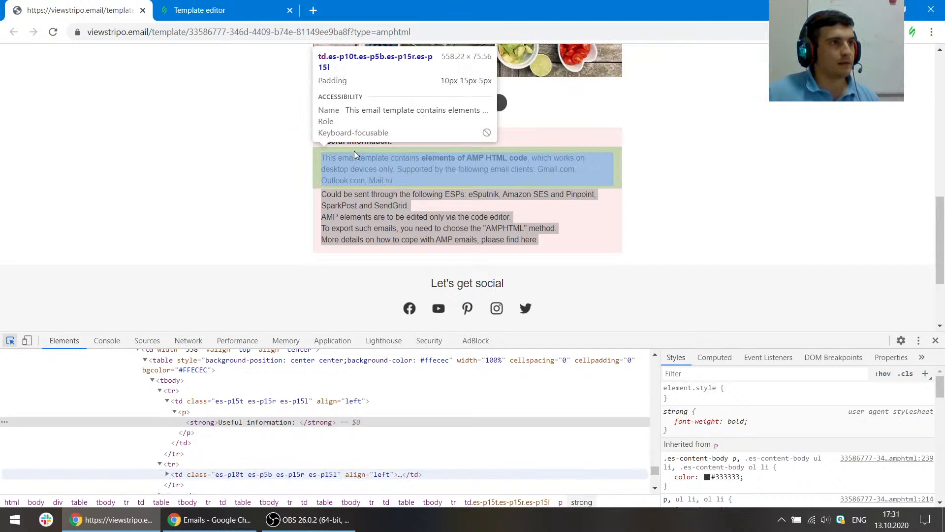
click(169, 6)
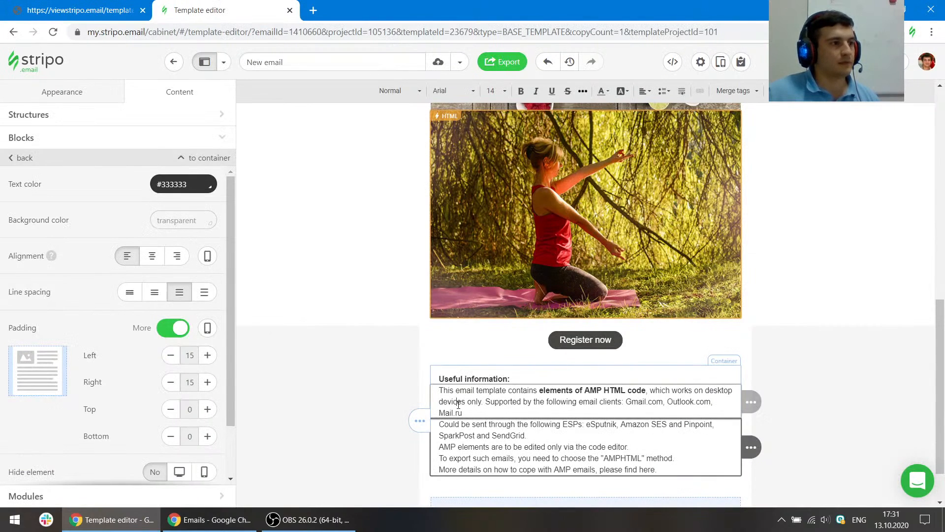
click(207, 409)
click(208, 410)
click(207, 436)
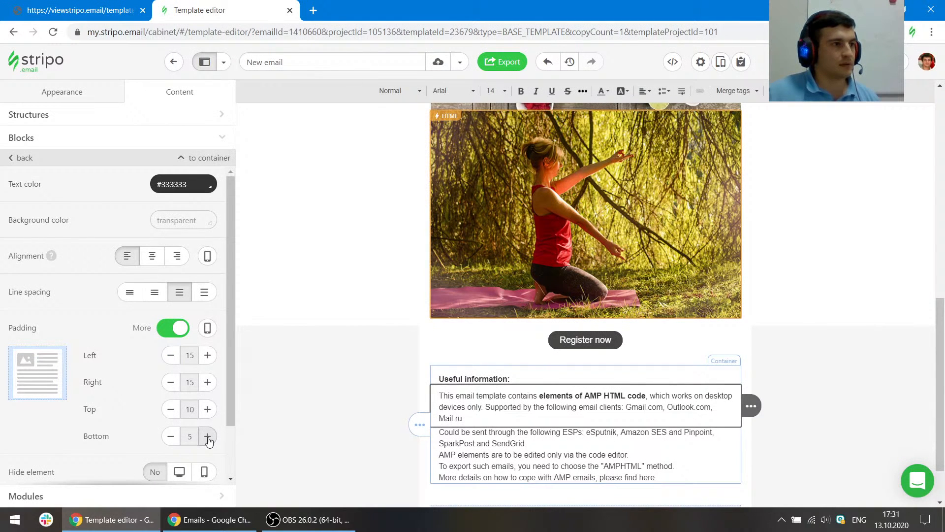
- Inspect the second paragraph's padding in the reference template
click(121, 10)
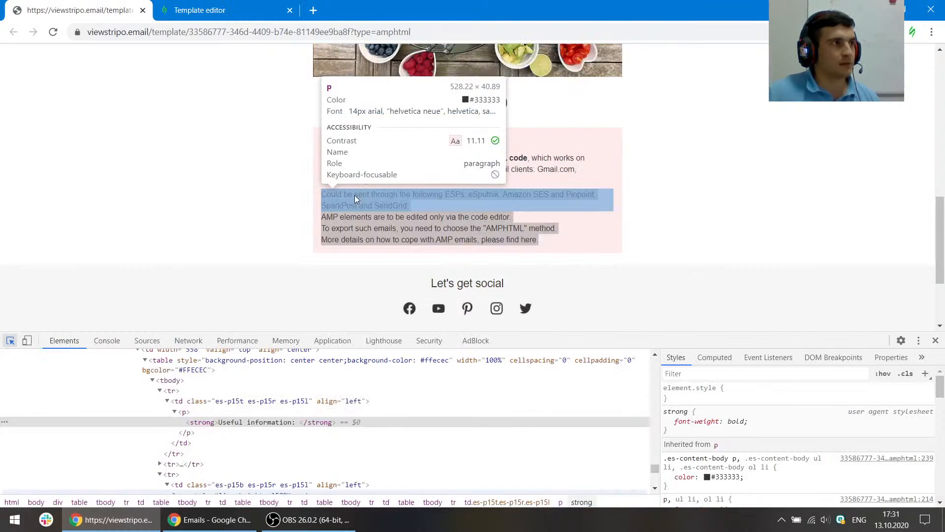
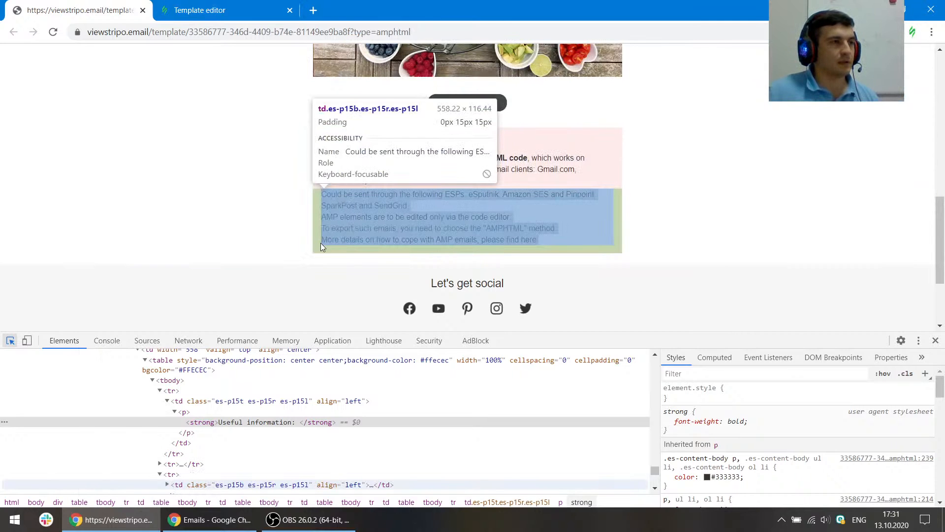
- Set the second information paragraph's bottom padding to 15
click(200, 11)
scroll(554, 280, down, 1)
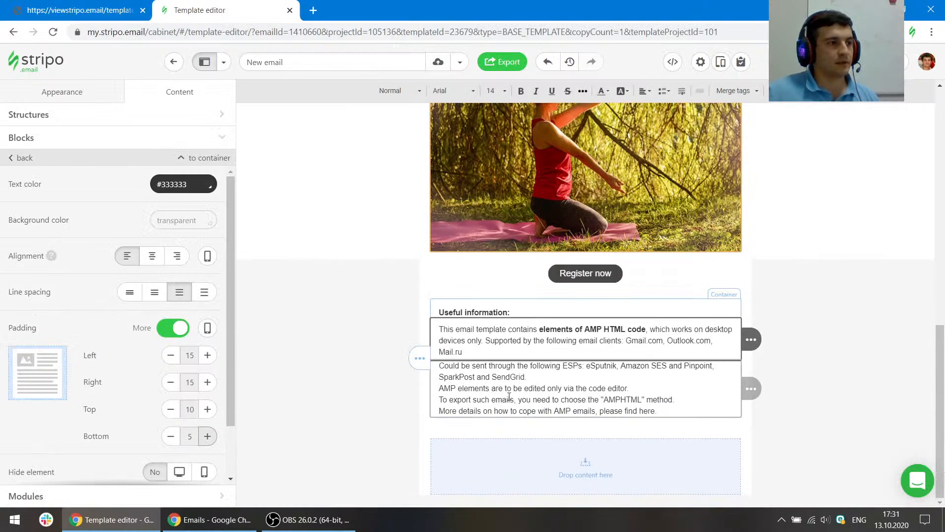
scroll(147, 341, down, 2)
click(207, 375)
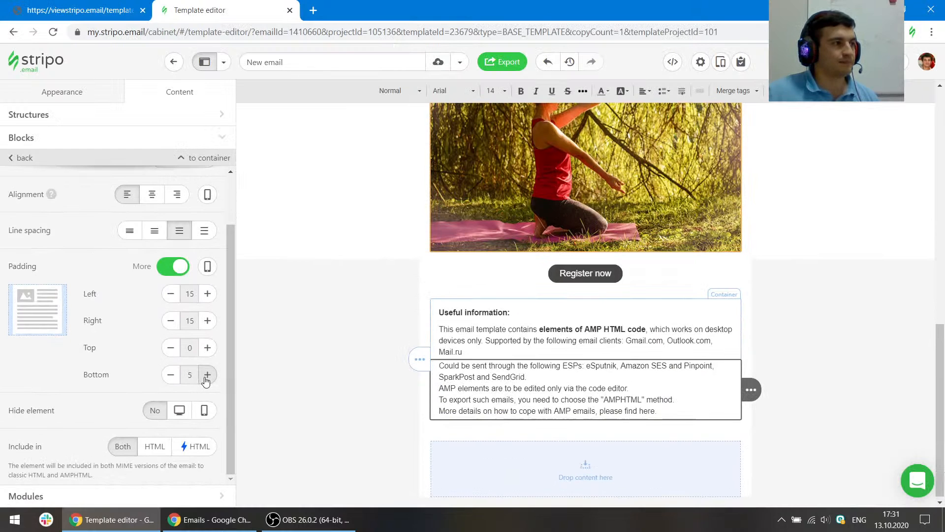
click(207, 374)
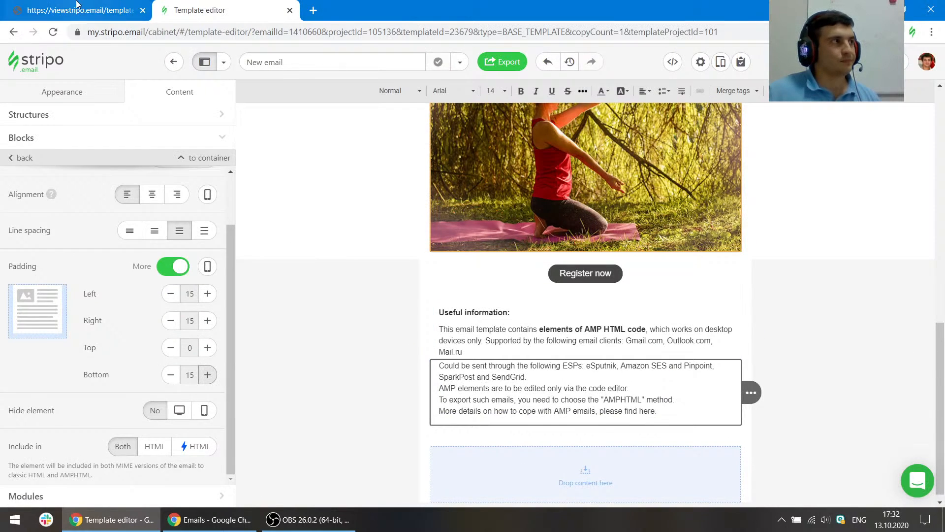
- Inspect the reference's information container and give the editor's information container the background color #ffecec
click(79, 10)
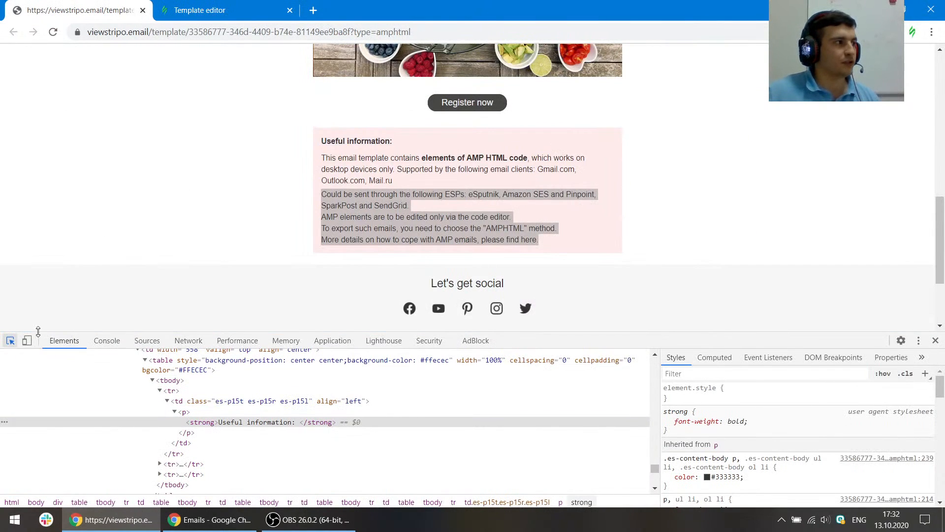
click(9, 340)
click(353, 129)
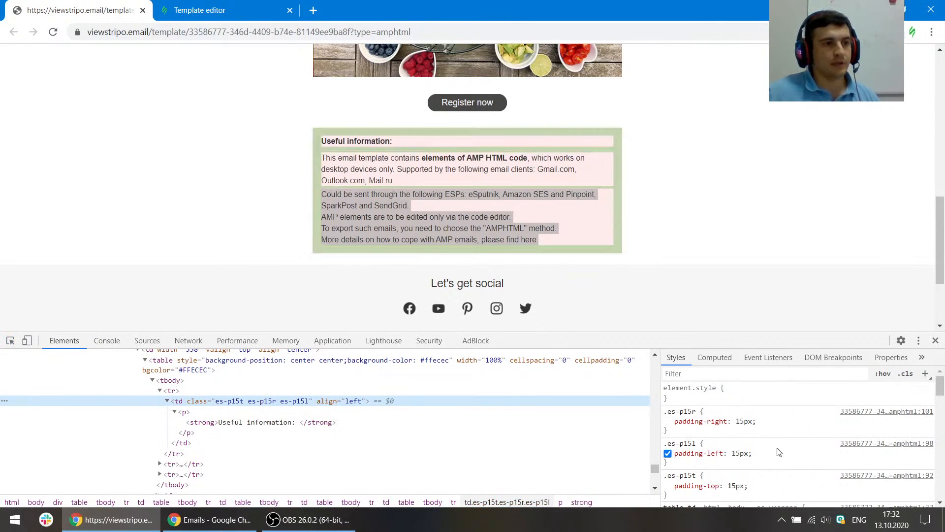
scroll(261, 419, up, 3)
scroll(246, 408, down, 2)
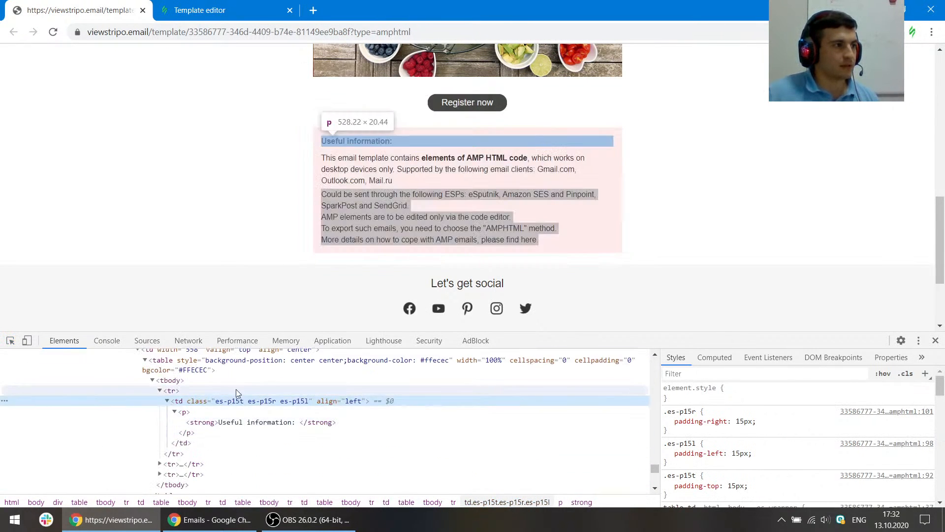
scroll(221, 390, down, 1)
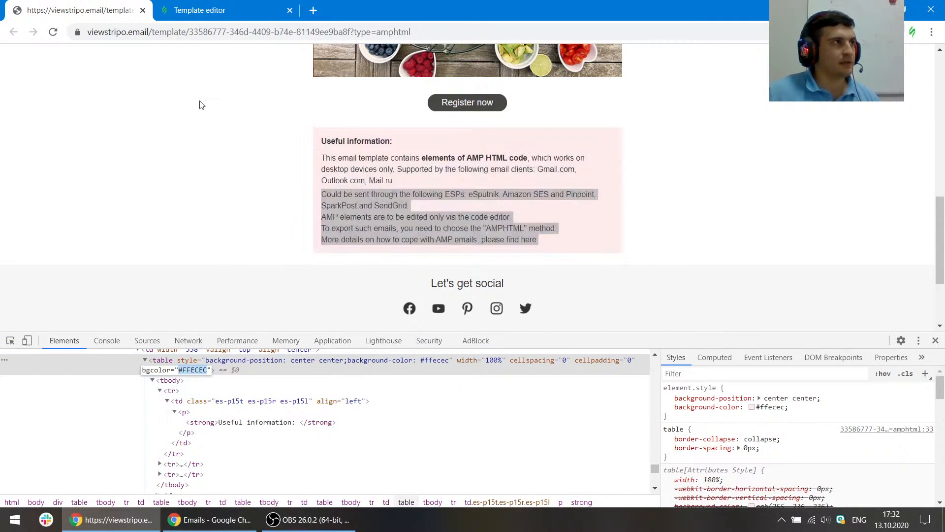
click(200, 10)
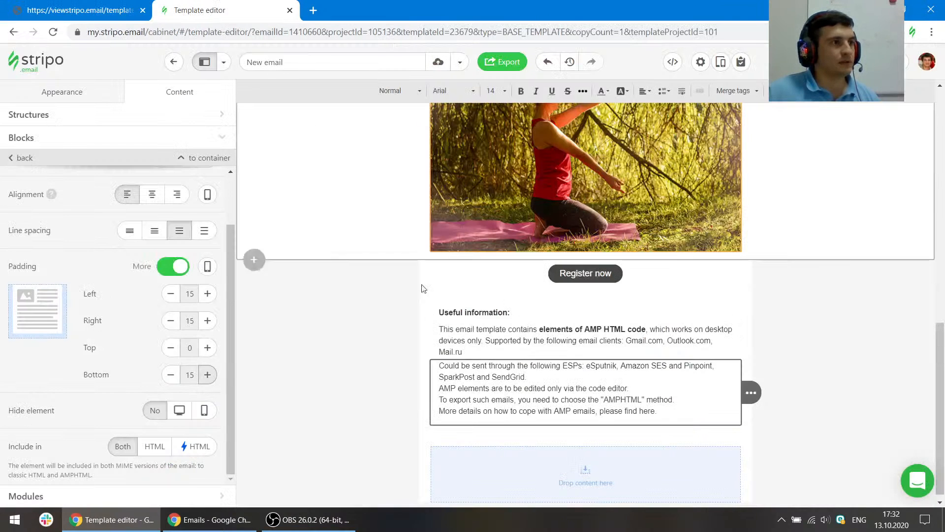
click(204, 158)
text(#ffecec)
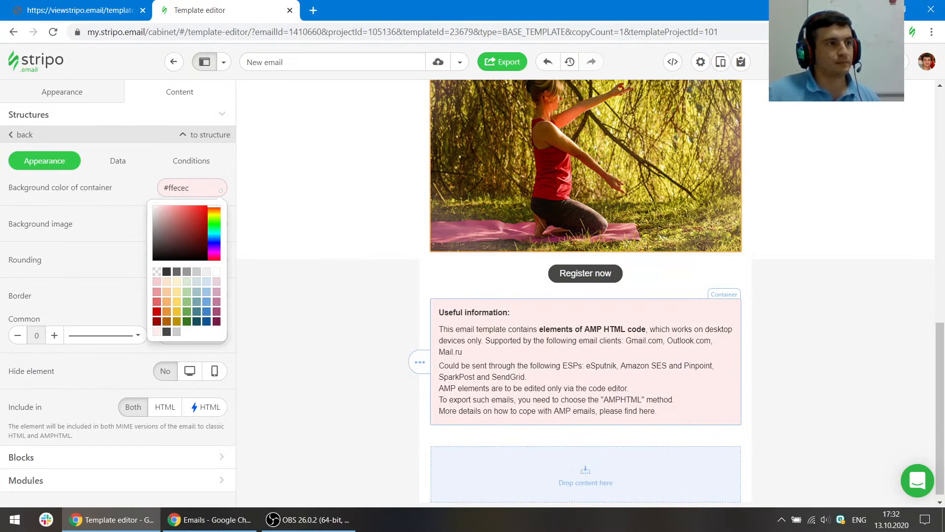
click(862, 345)
- Set the content stripe's background color to #ffffff
click(64, 4)
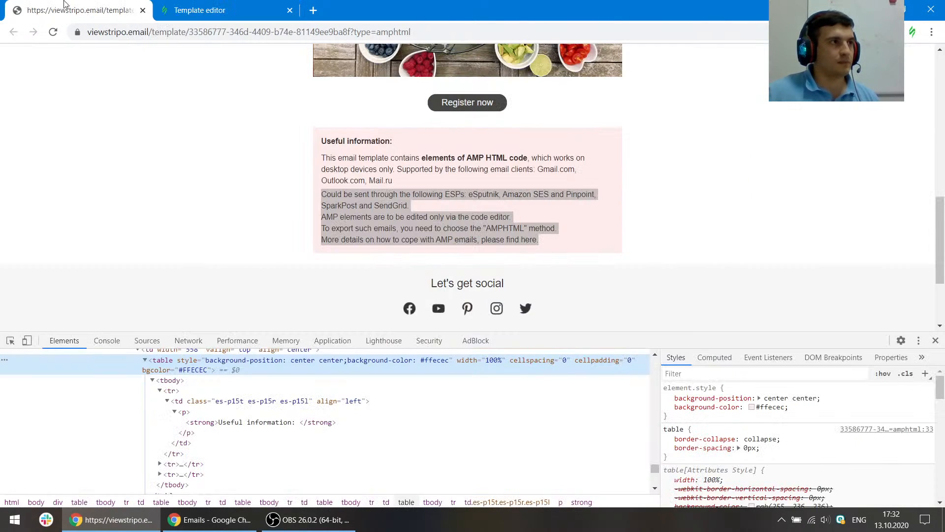
click(256, 216)
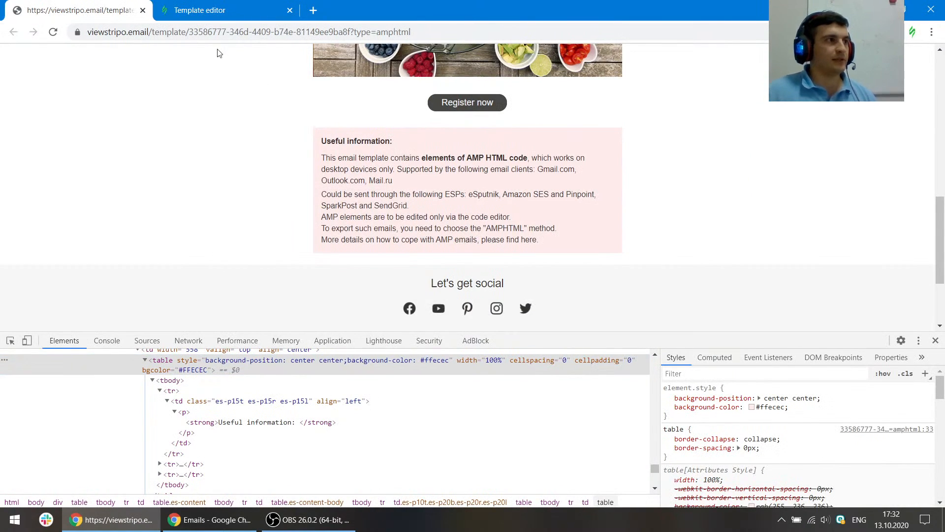
click(219, 5)
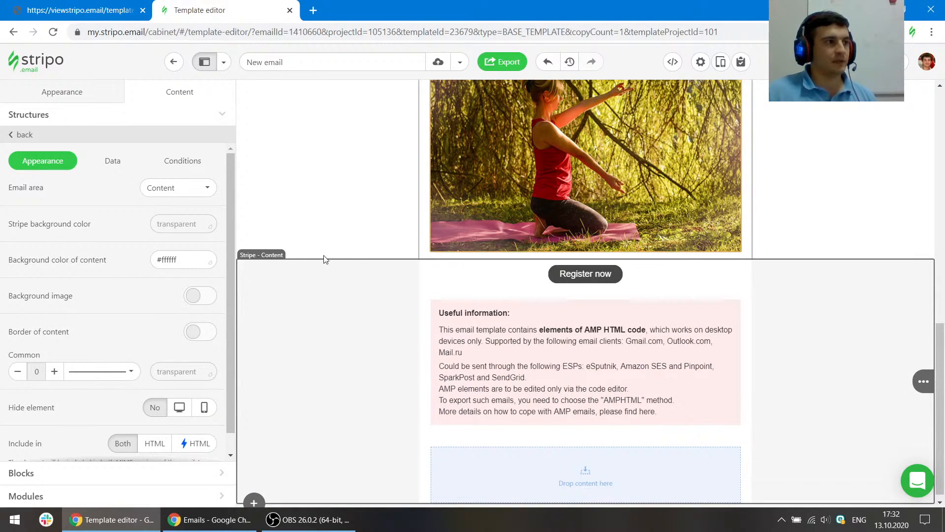
click(209, 225)
click(207, 307)
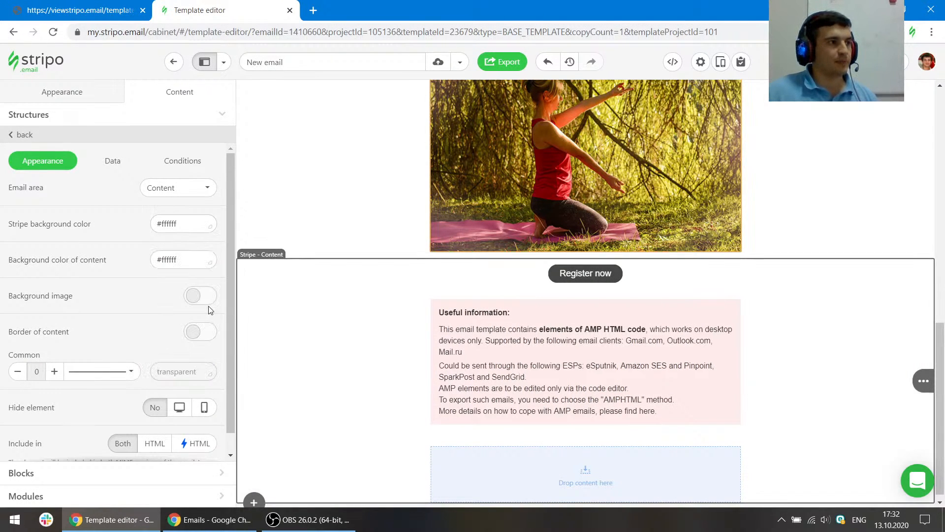
scroll(838, 335, down, 1)
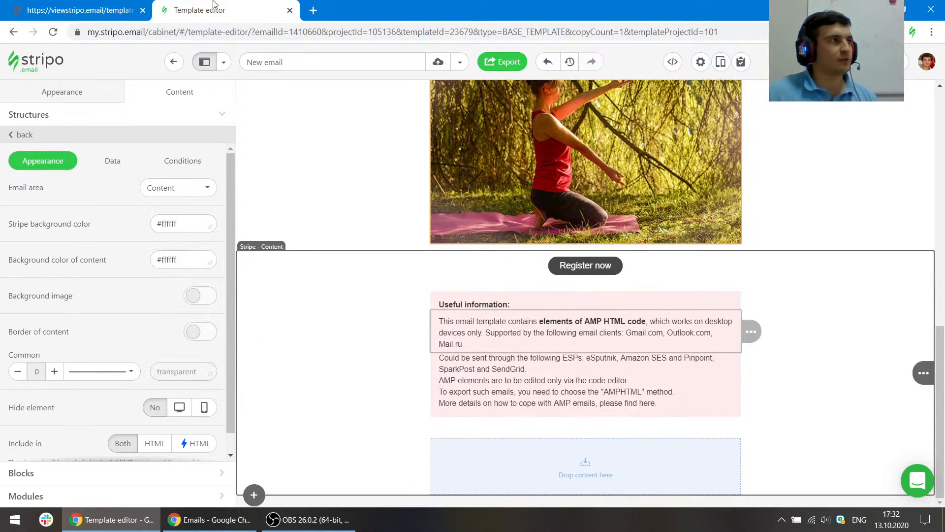
- Compare the reference's footer section with the stripes below the information container in the editor
click(97, 5)
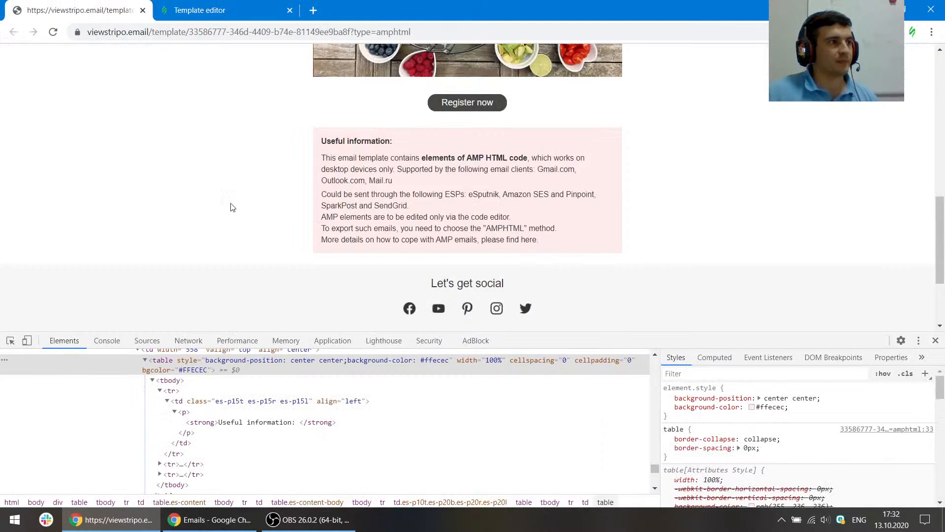
scroll(315, 202, down, 3)
scroll(335, 165, up, 3)
scroll(407, 198, down, 3)
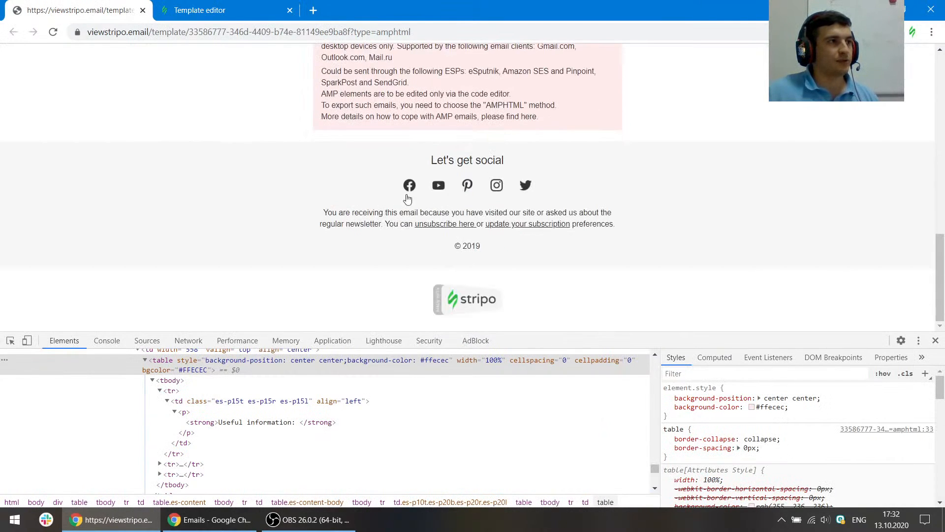
click(199, 10)
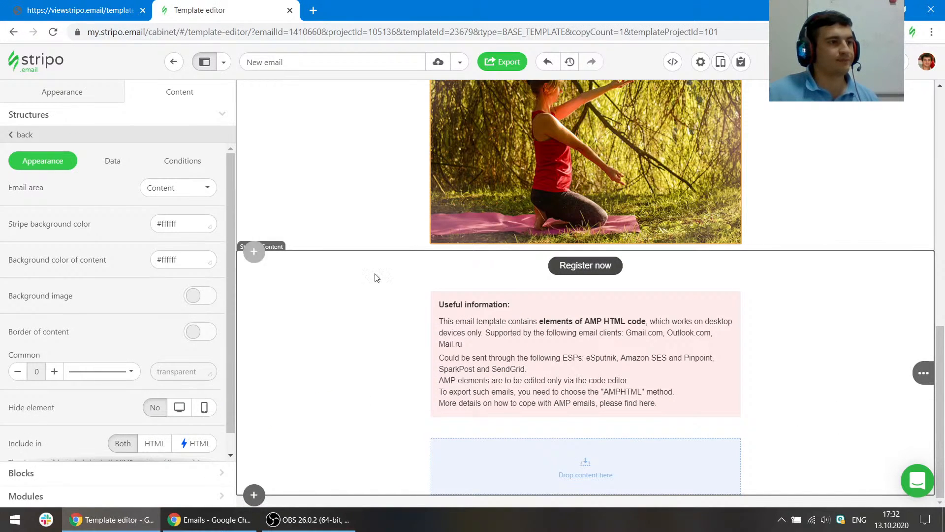
click(327, 452)
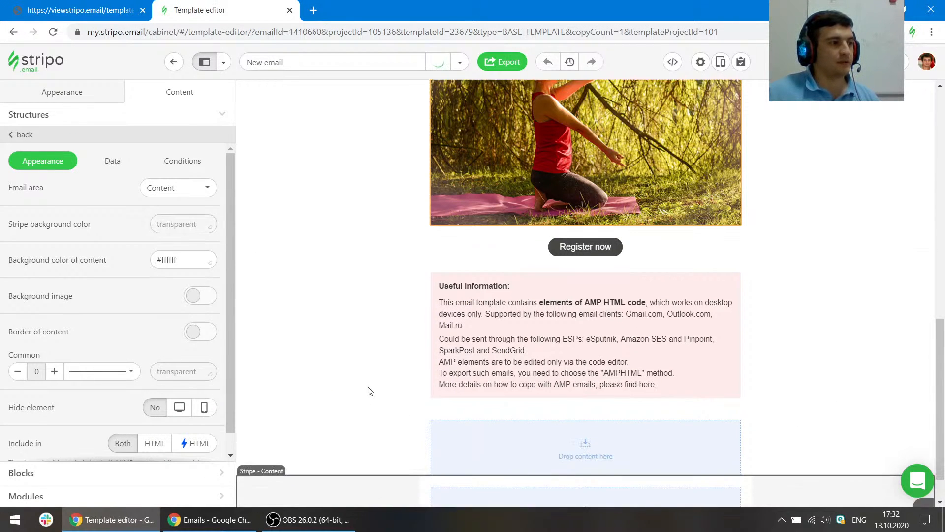
click(827, 394)
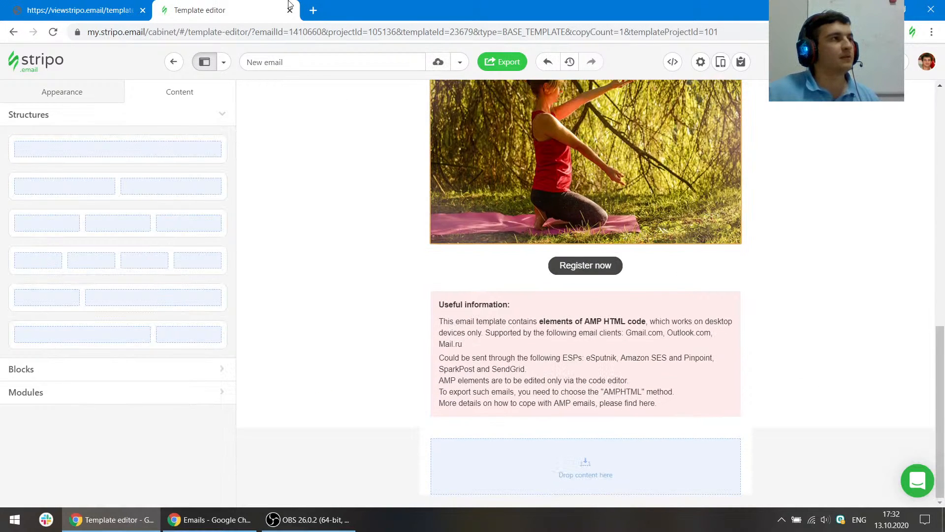
click(137, 5)
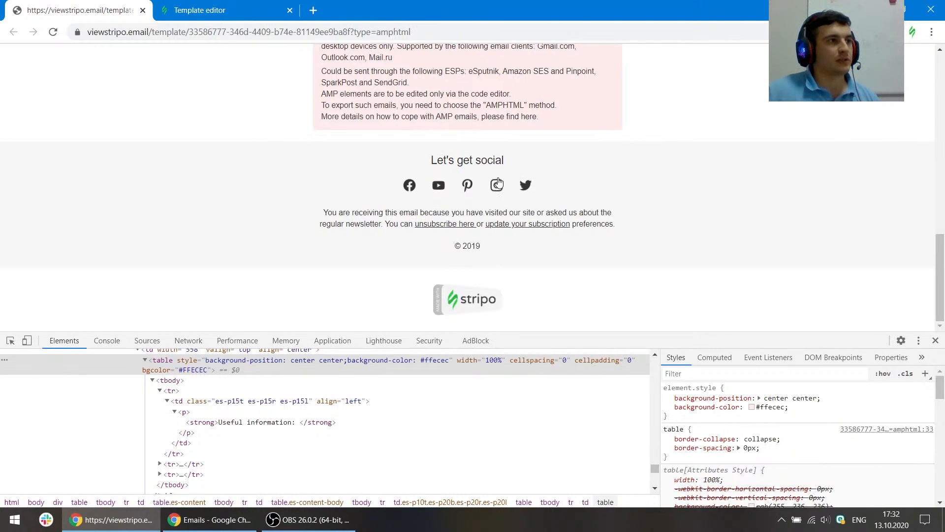
click(237, 5)
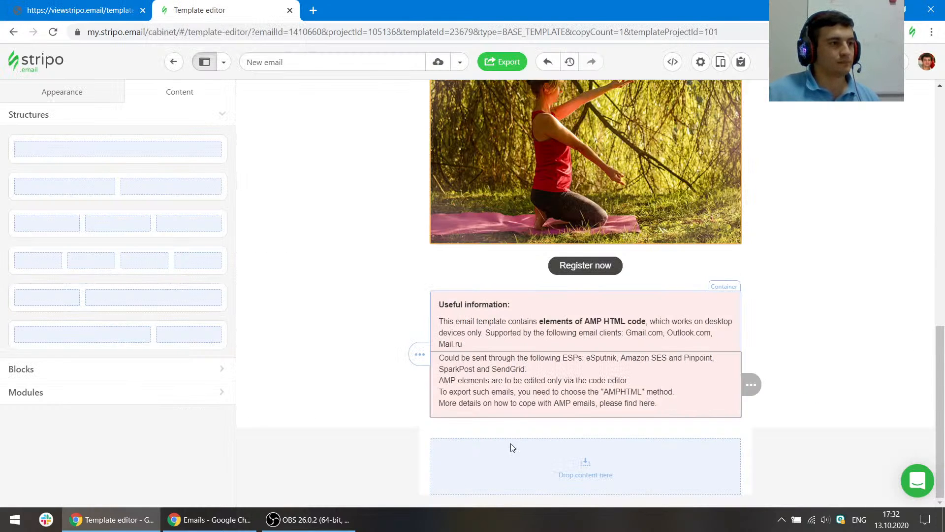
- Add a text block to the empty container below and duplicate it twice
click(585, 480)
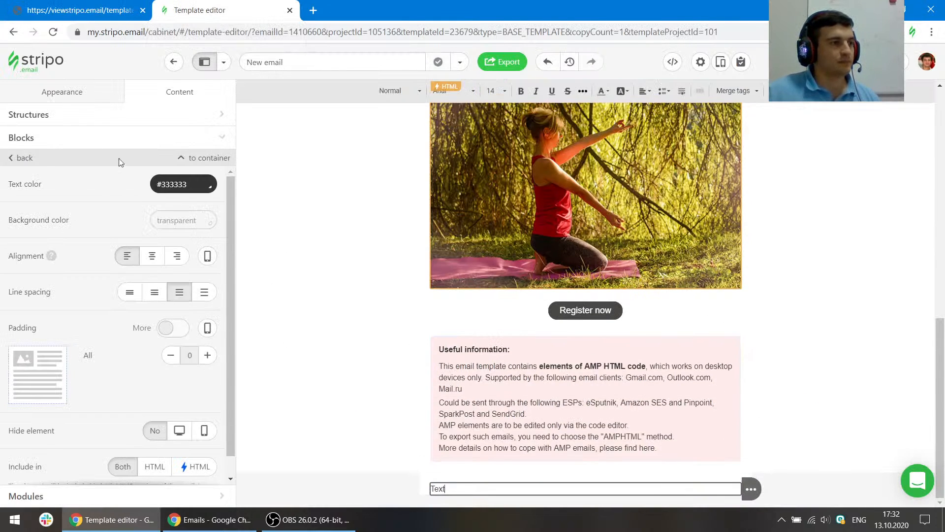
click(22, 139)
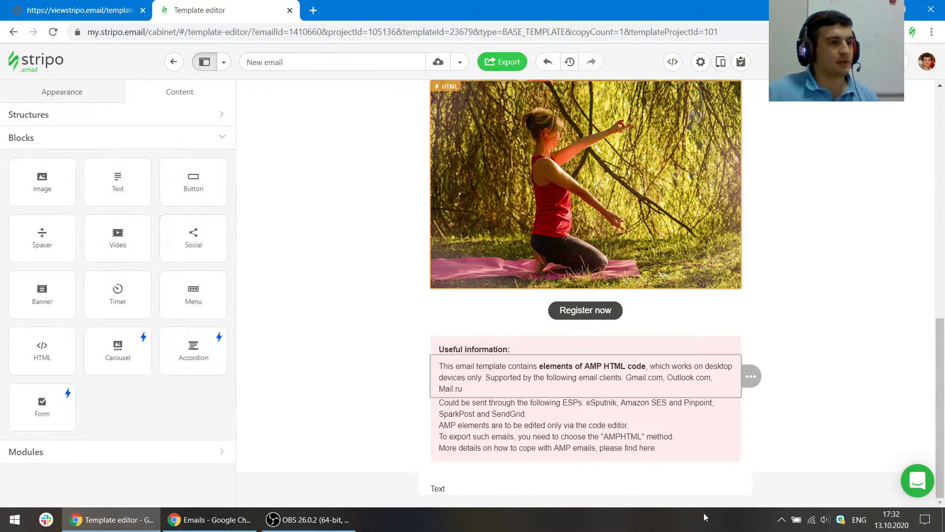
click(681, 488)
click(772, 490)
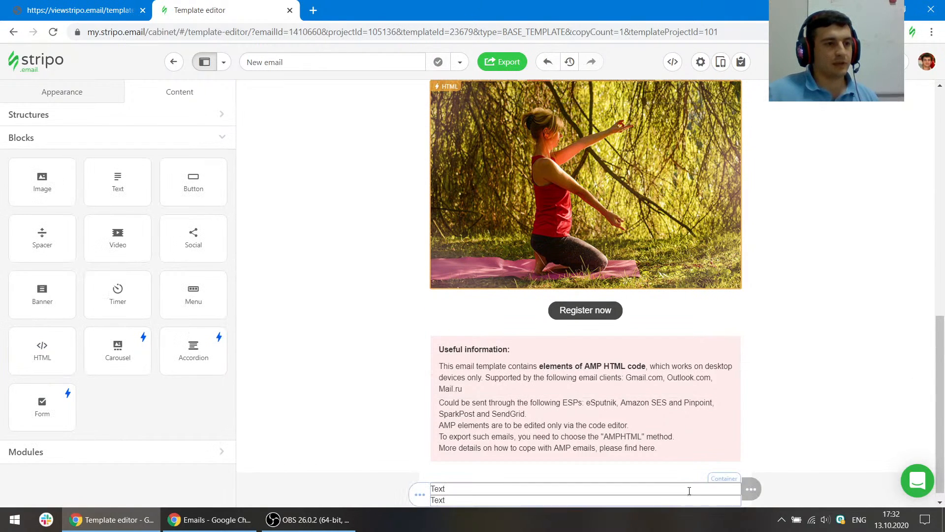
click(768, 491)
- Add a one-column structure at the bottom of the email and duplicate it
scroll(793, 431, down, 1)
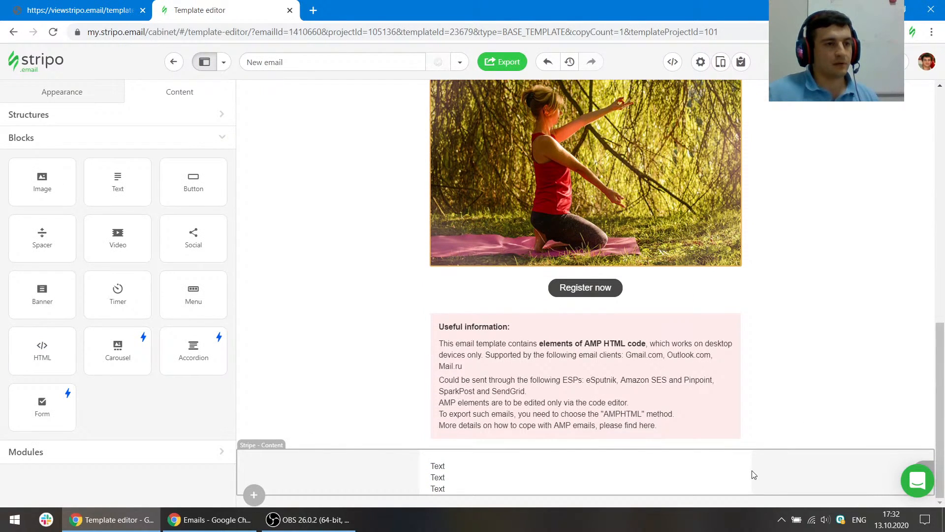
click(254, 495)
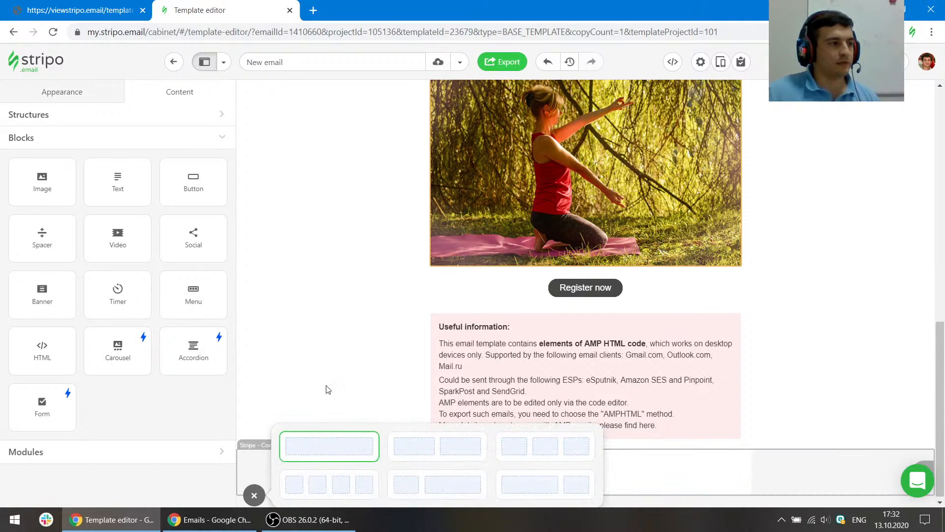
click(316, 445)
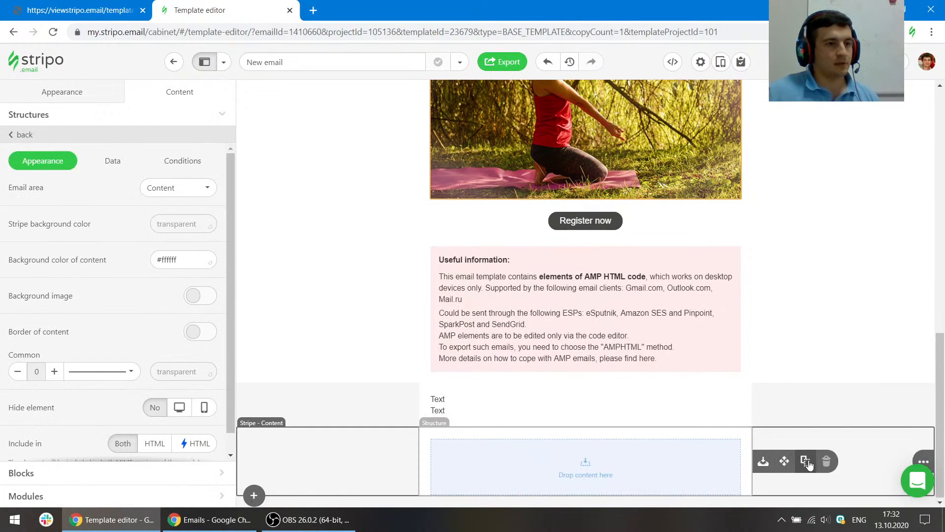
click(806, 466)
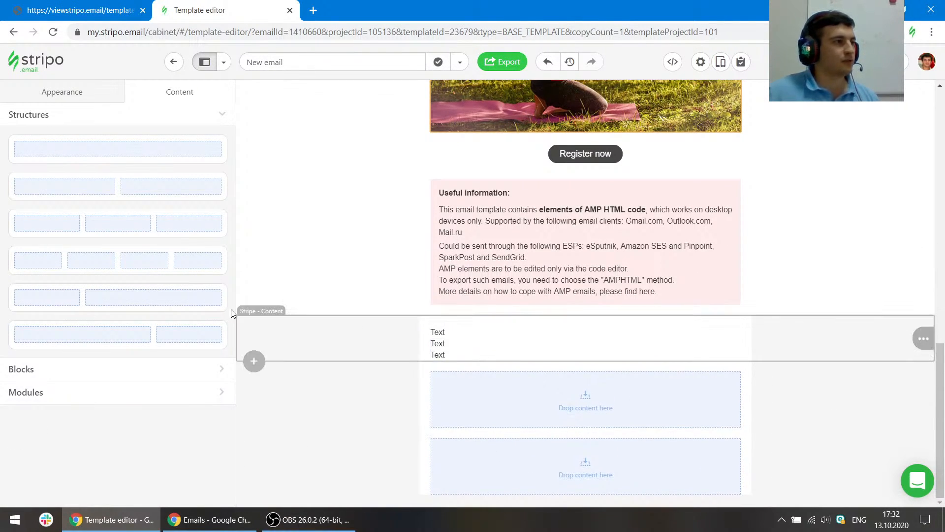
- Insert a Social block under the first text block and replace that text with Let's get social from the reference
click(49, 374)
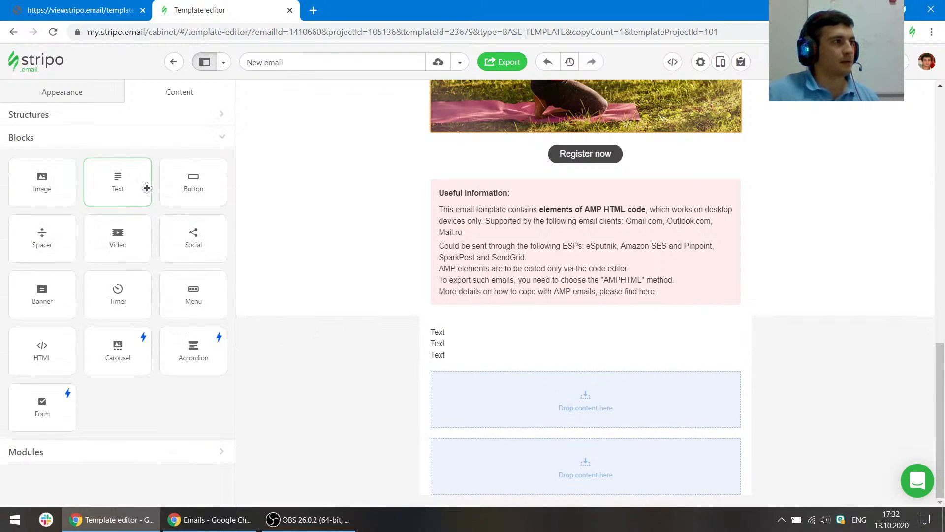
drag(184, 237, 418, 344)
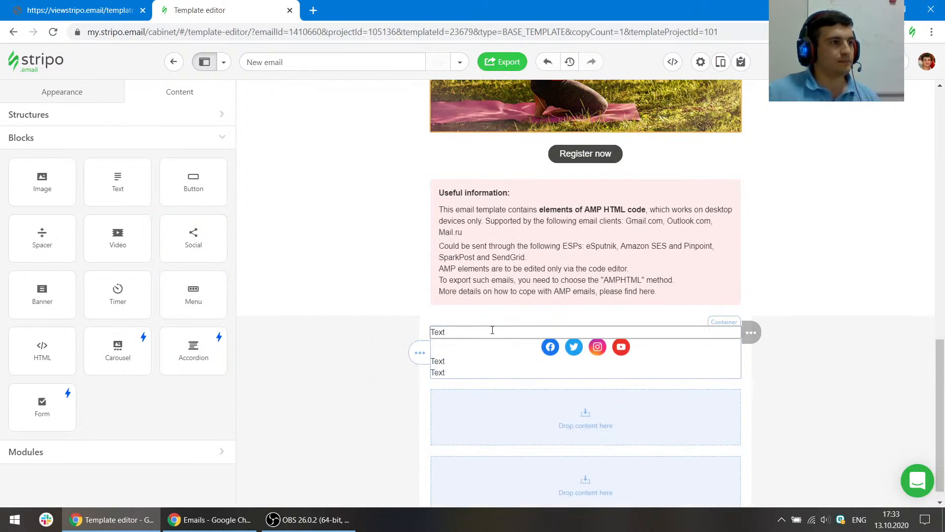
key(ctrl+shift+Tab)
drag(521, 158, 430, 160)
key(ctrl+c)
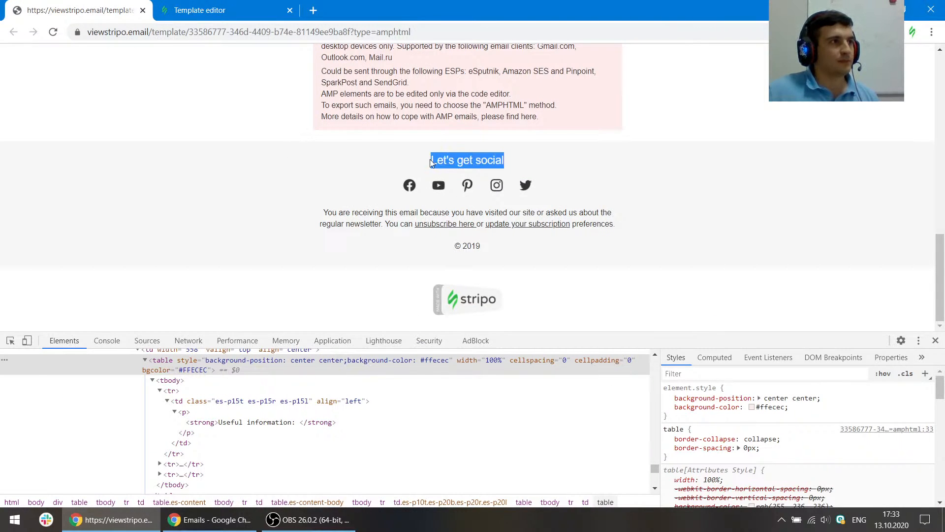
key(ctrl+Tab)
click(468, 335)
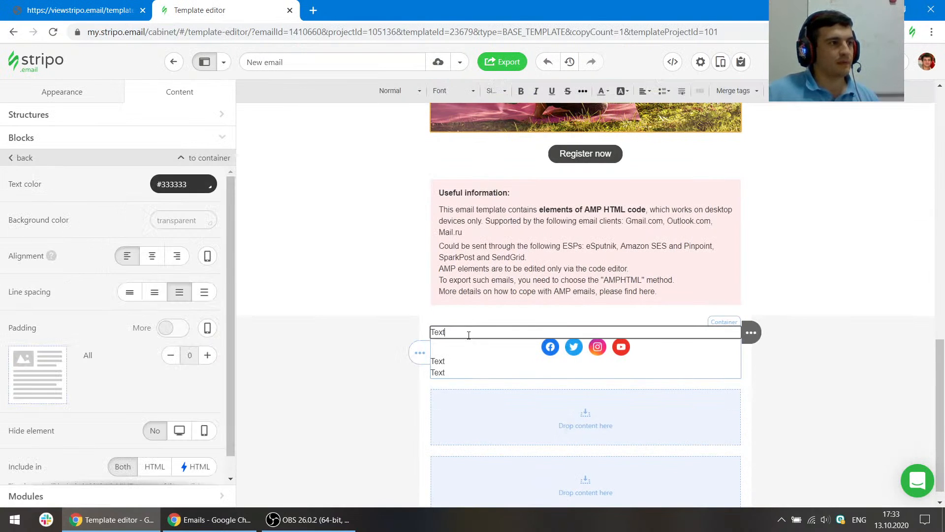
key(ctrl+v)
- Copy the reference's "You are receiving this email…" footer paragraph into the second text block under the social icons
key(ctrl+shift+Tab)
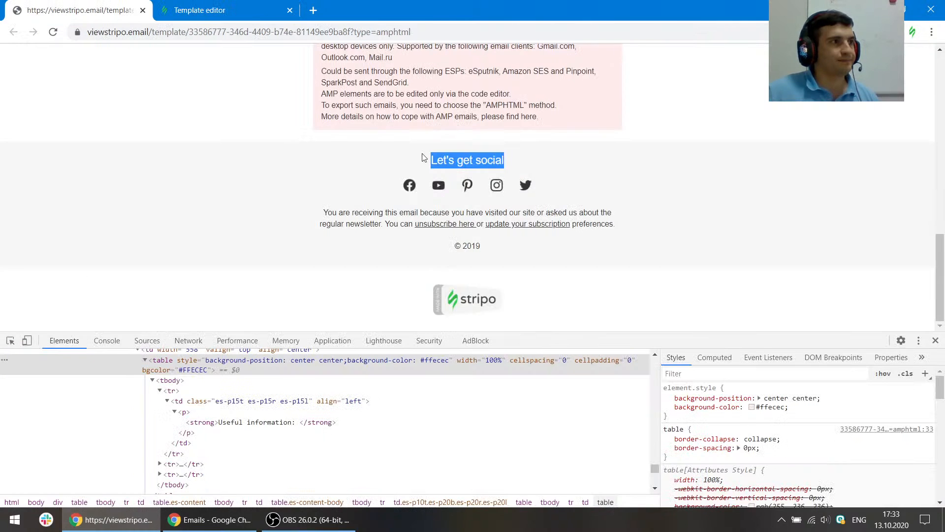
mouse_move(619, 228)
mouse_down()
mouse_move(334, 202)
mouse_move(325, 212)
mouse_move(621, 228)
mouse_up()
key(ctrl+c)
key(ctrl+Tab)
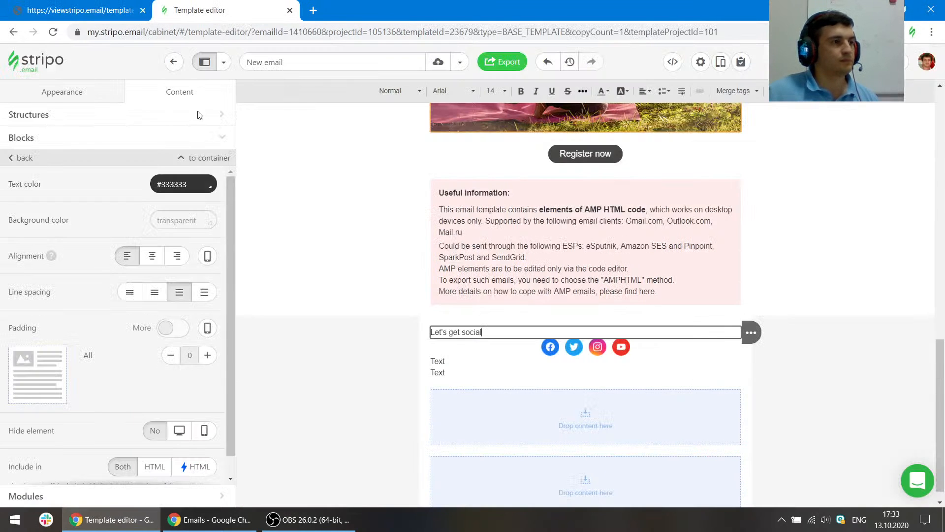
click(466, 362)
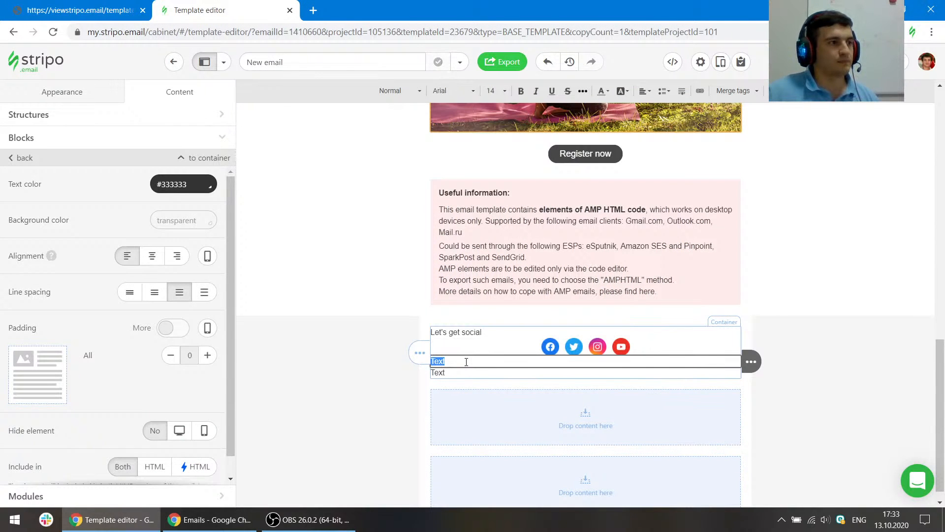
key(ctrl+v)
- Copy the reference's "© 2019" line into the third footer text block
key(ctrl+Tab)
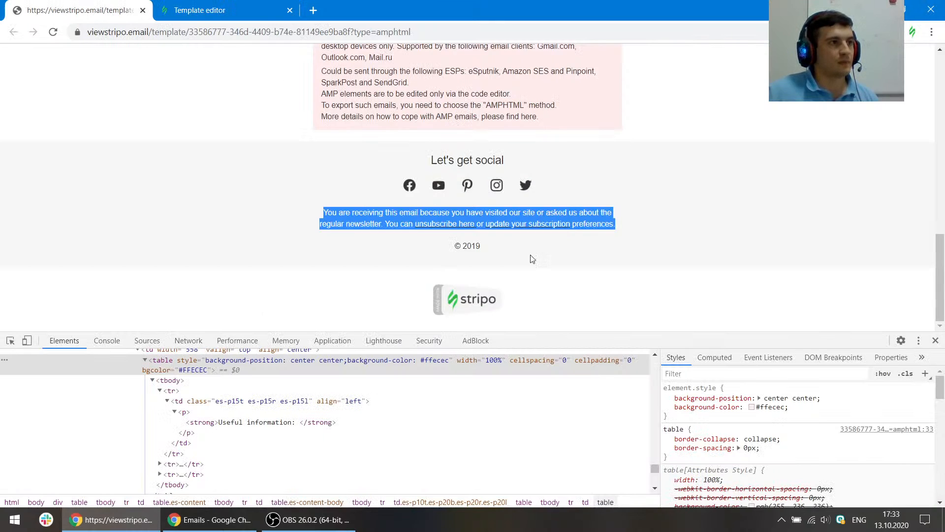
click(513, 251)
key(ctrl+c)
key(ctrl+Tab)
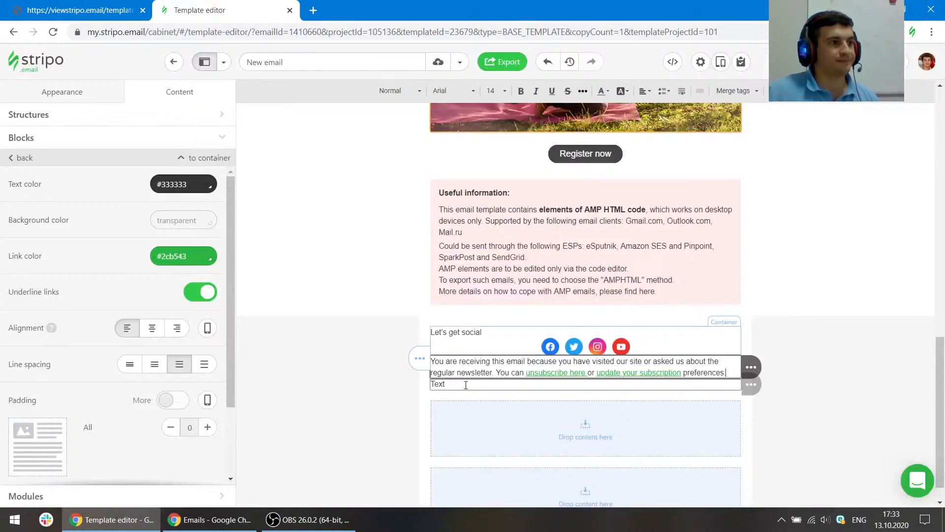
click(470, 386)
key(ctrl+v)
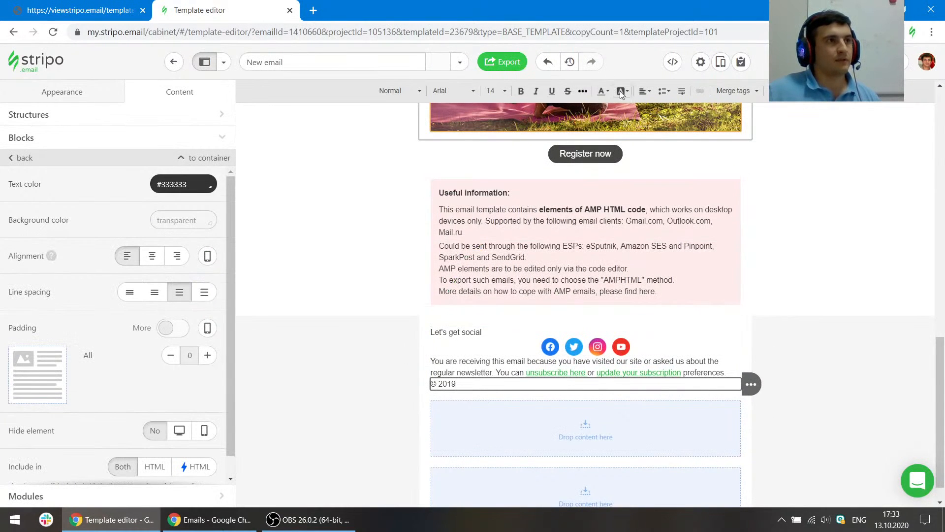
- Center-align the copyright line, the footer paragraph and the Let's get social text
click(645, 92)
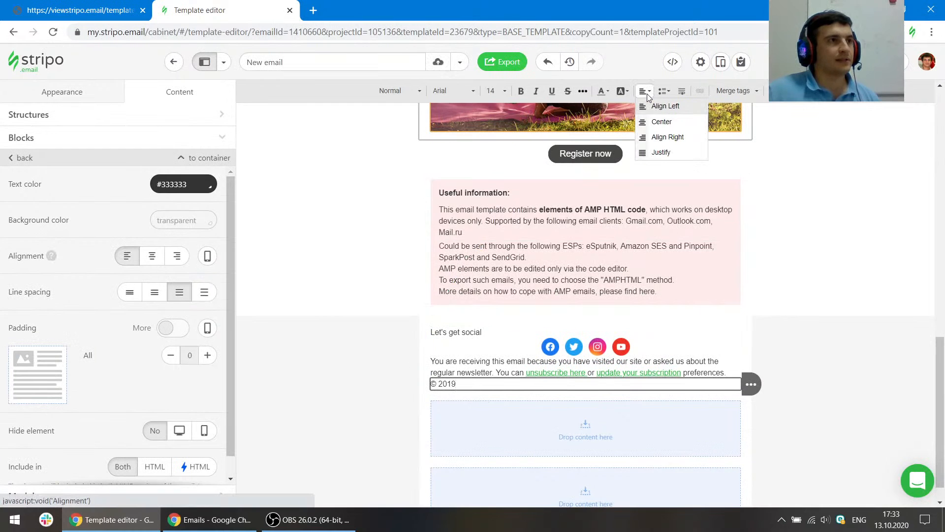
click(664, 122)
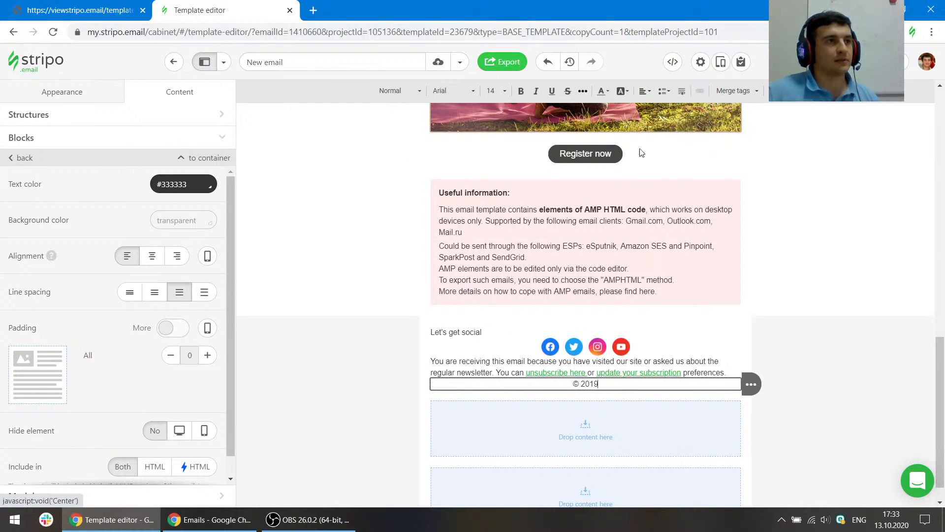
click(541, 363)
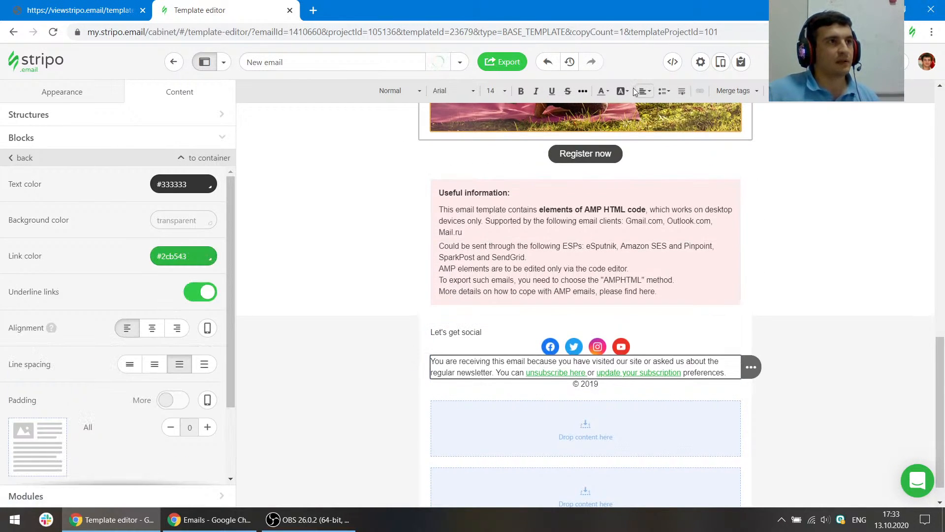
click(646, 92)
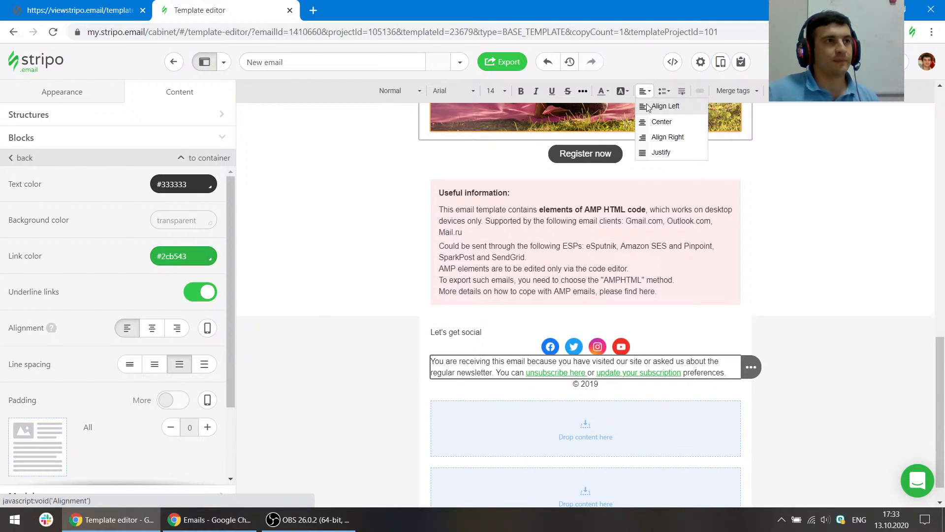
click(661, 120)
triple_click(526, 325)
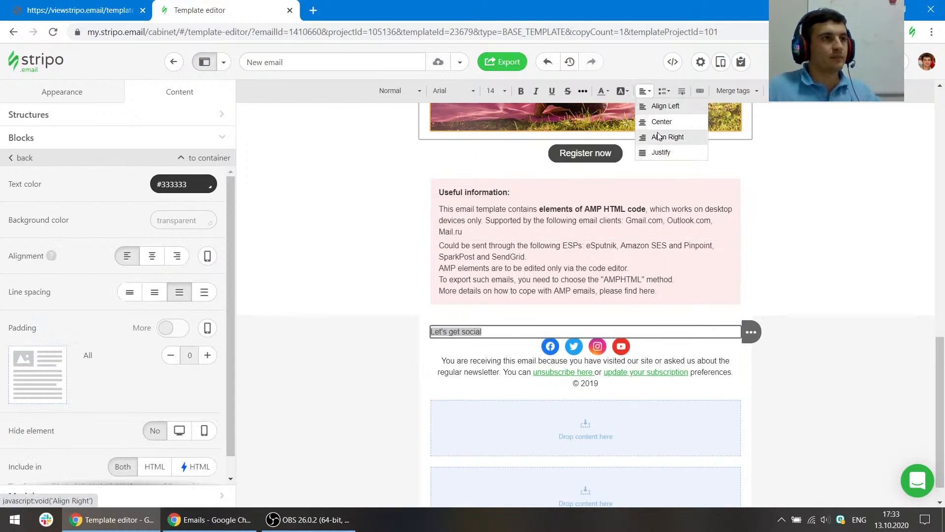
click(662, 122)
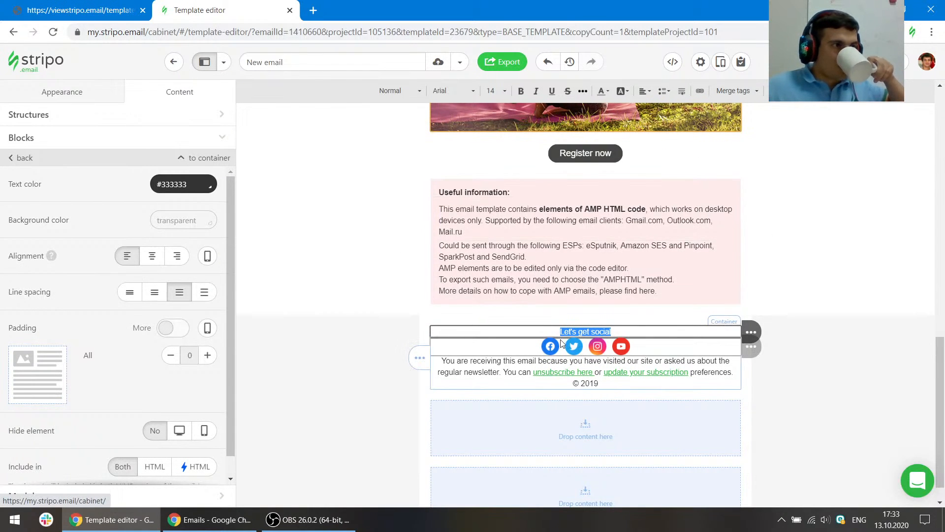
- Inspect the reference heading's style and format Let's get social as Heading 3
click(79, 10)
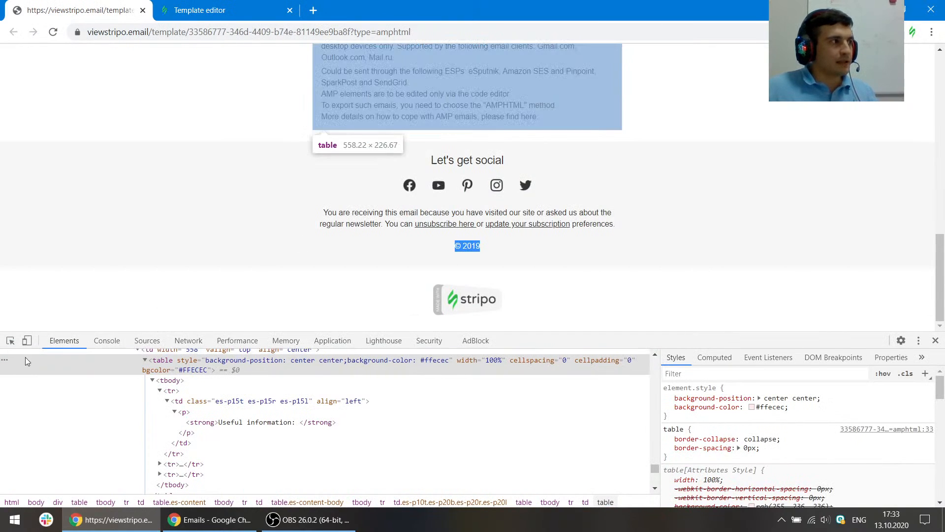
click(11, 341)
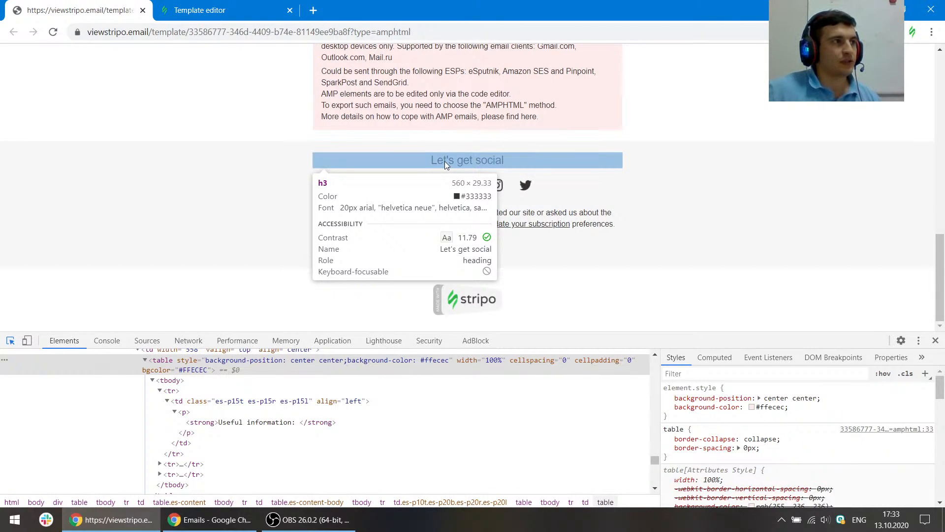
click(231, 5)
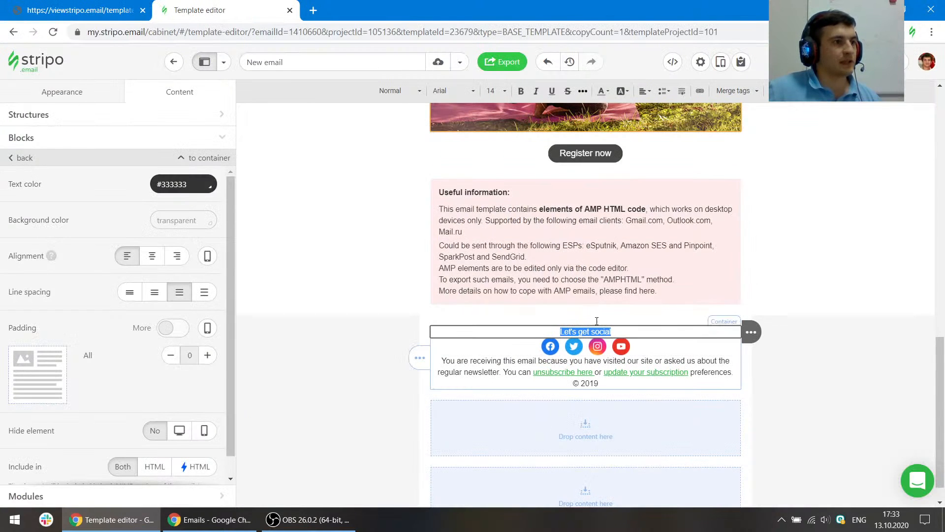
click(400, 91)
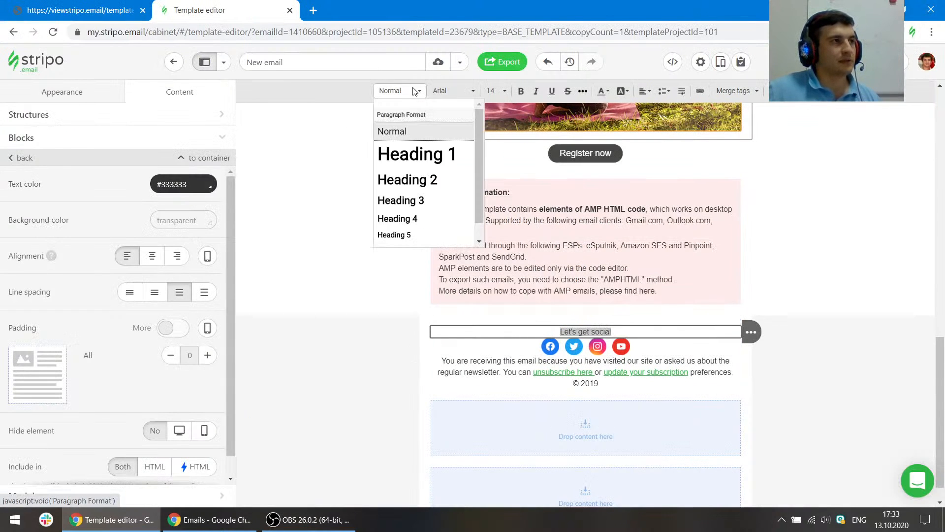
click(427, 199)
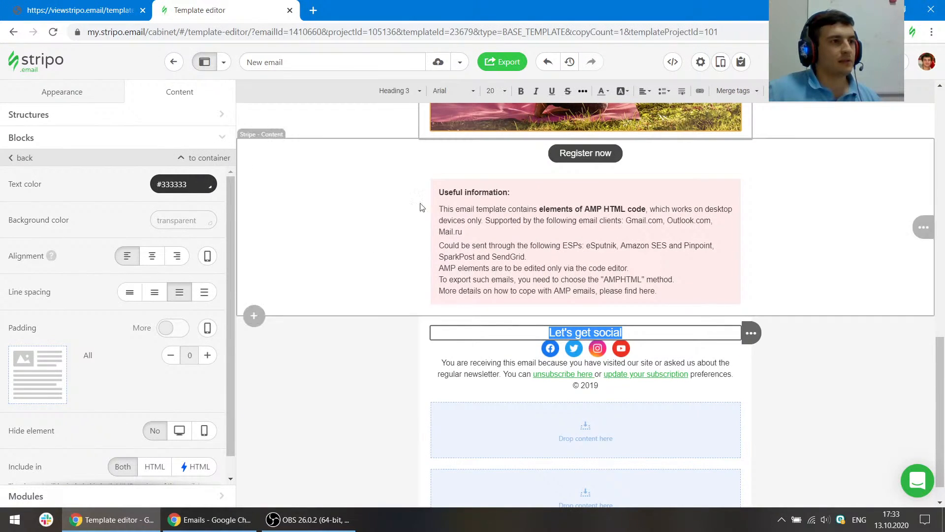
click(84, 93)
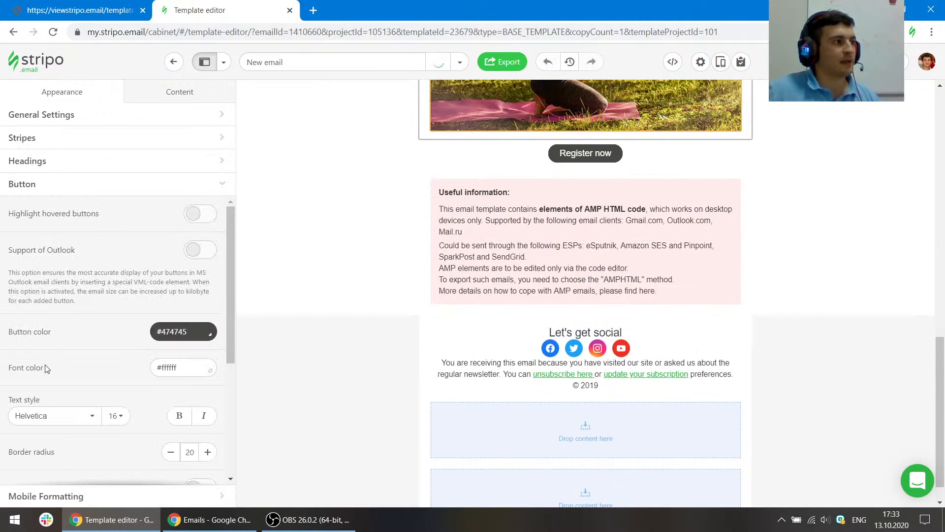
click(27, 162)
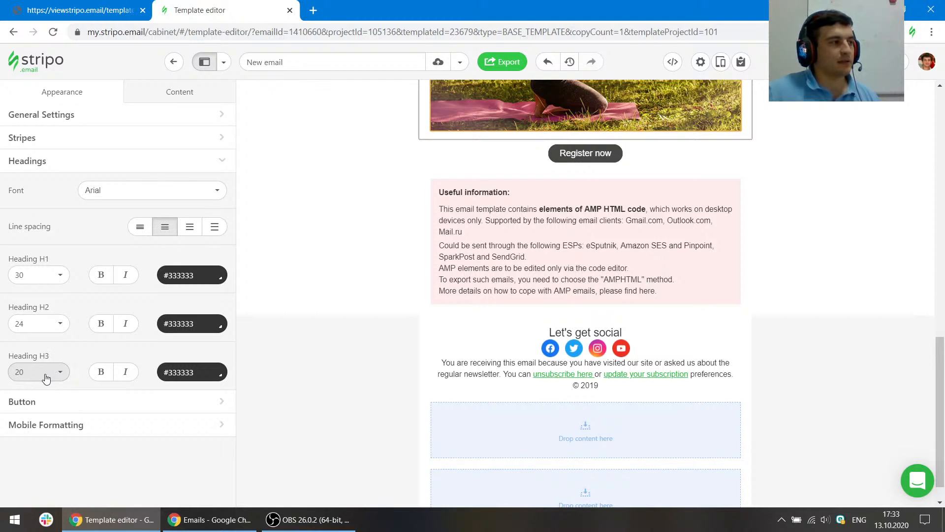
click(55, 379)
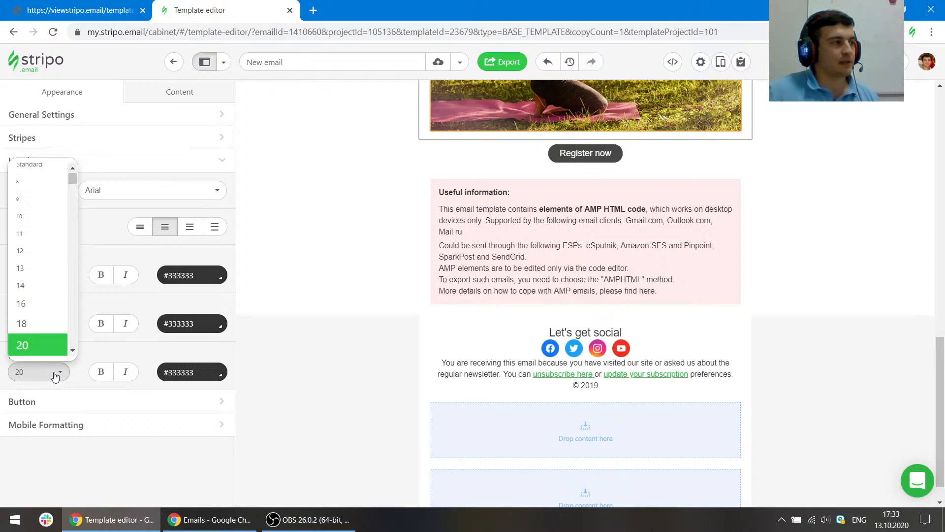
click(30, 274)
click(42, 377)
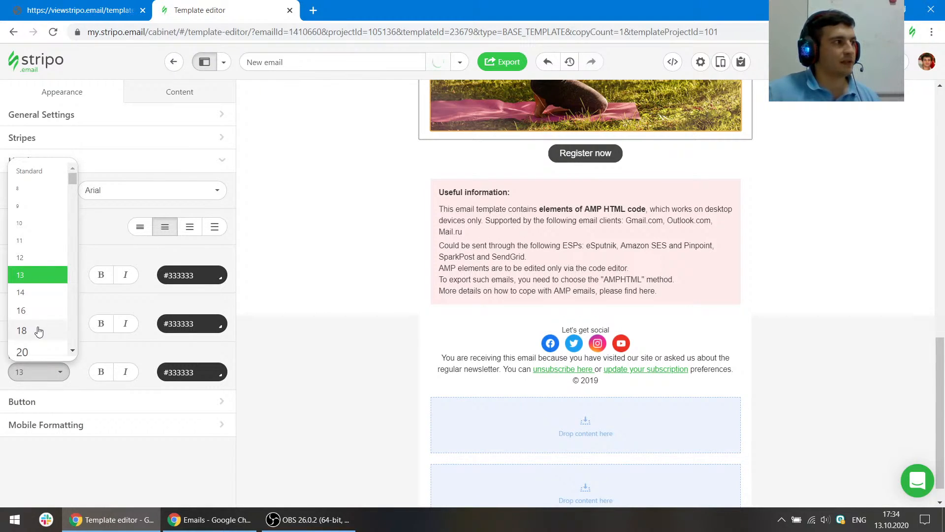
click(27, 353)
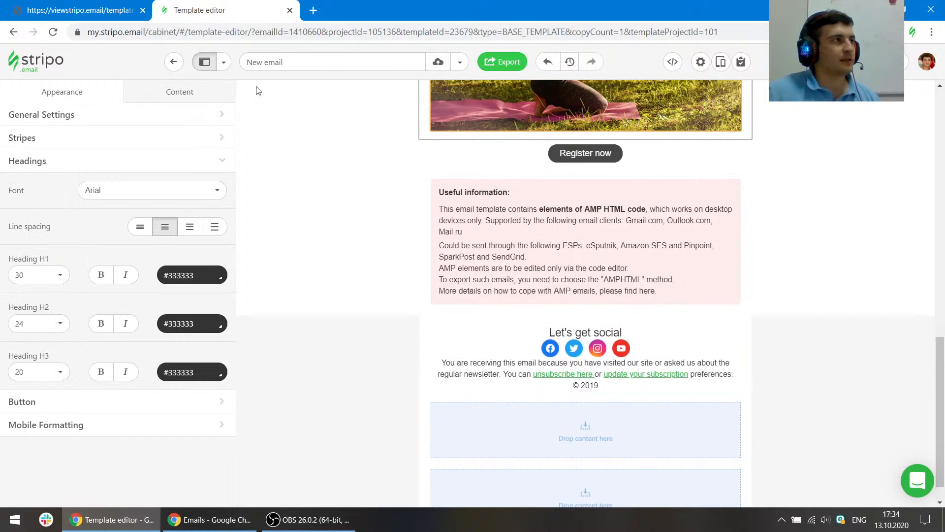
- Inspect the font of the reference's footer paragraph and compare it with the editor's paragraph
click(97, 6)
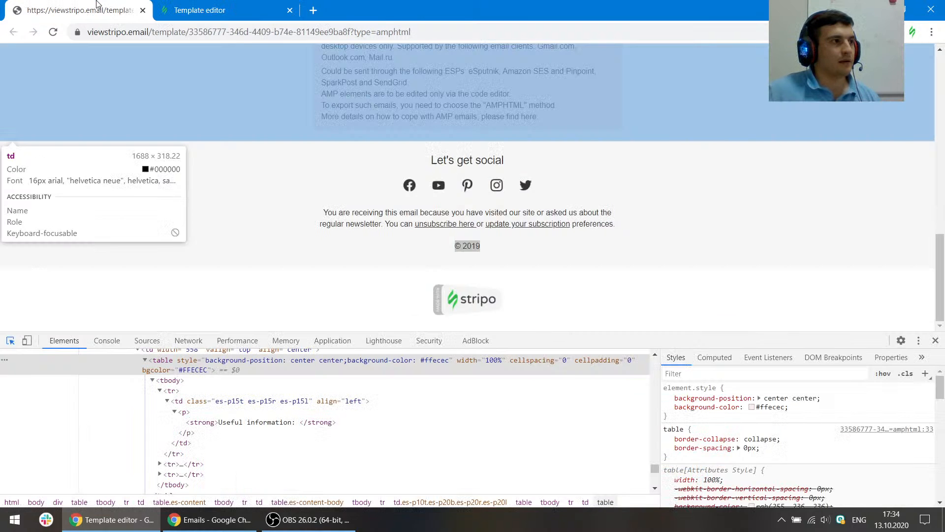
key(ctrl+shift+c)
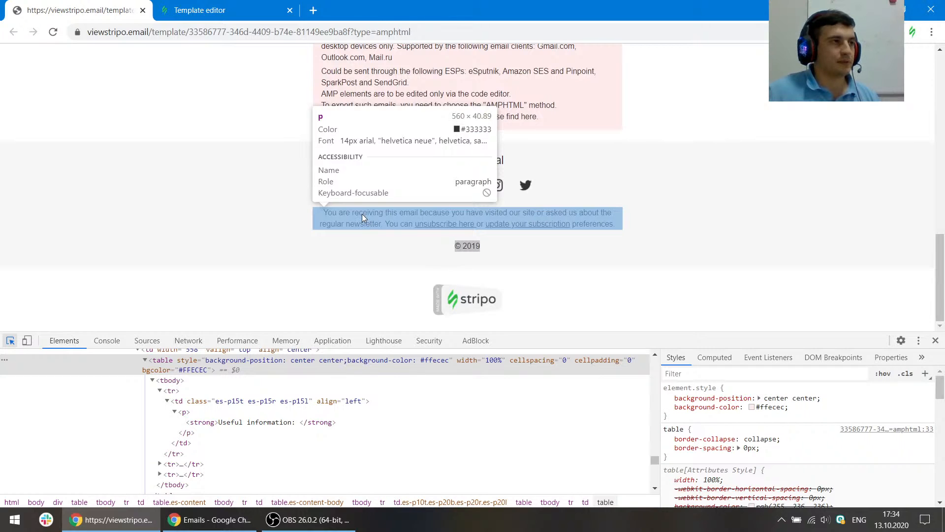
click(223, 7)
click(483, 363)
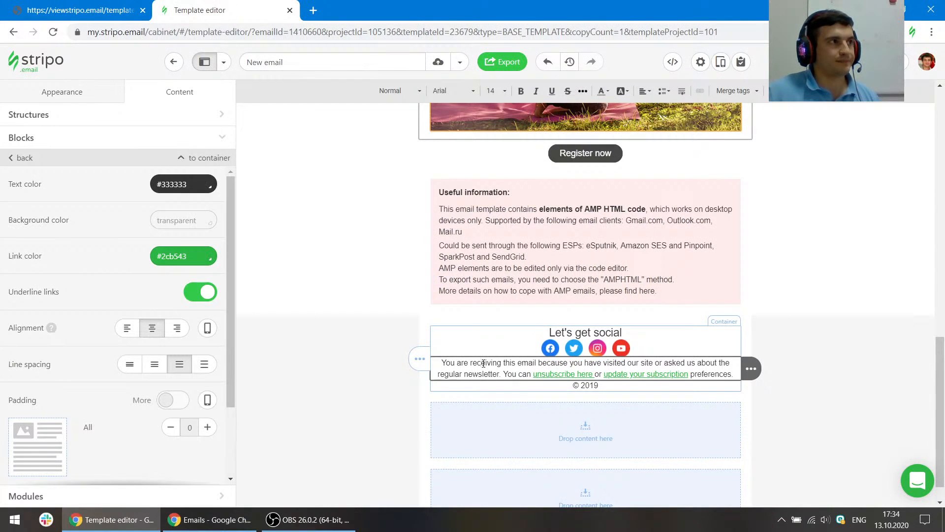
- Check the reference footer's padding and set the footer structure's bottom padding to 20 px
click(97, 7)
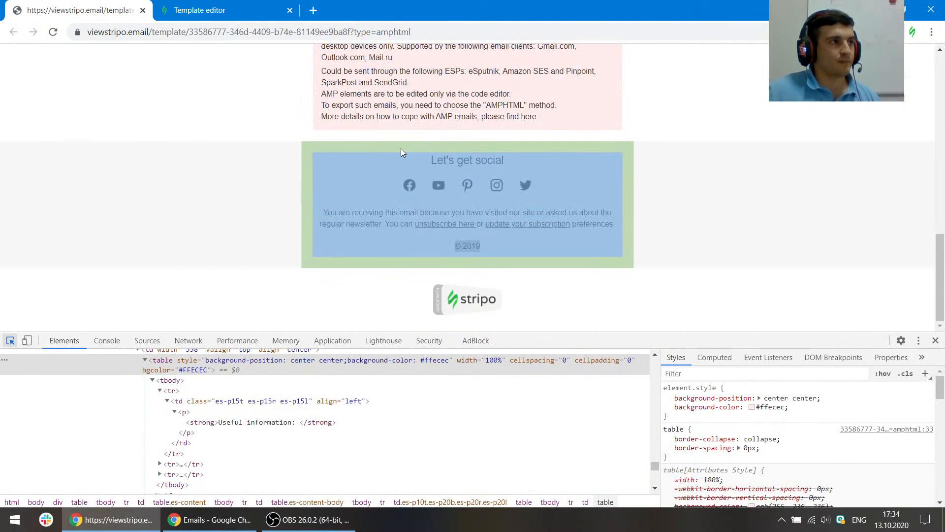
click(401, 149)
key(ctrl+shift+c)
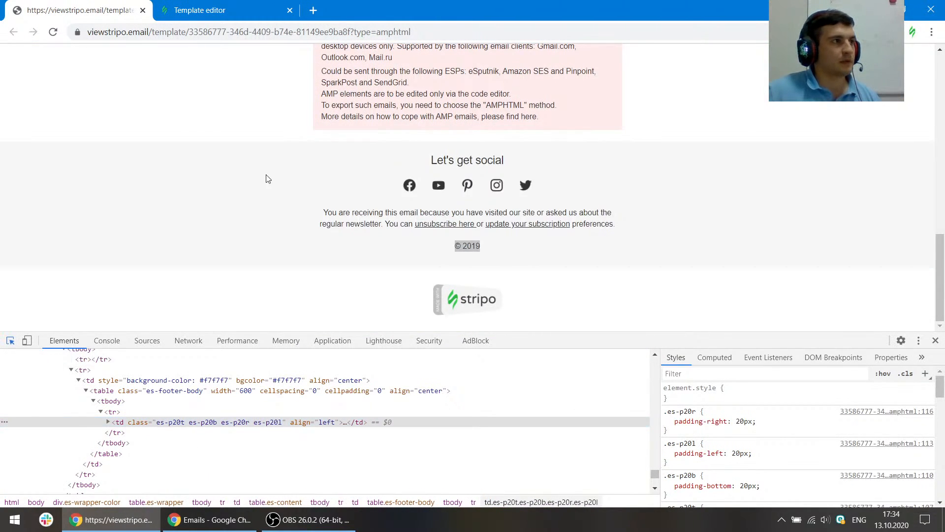
scroll(326, 146, up, 1)
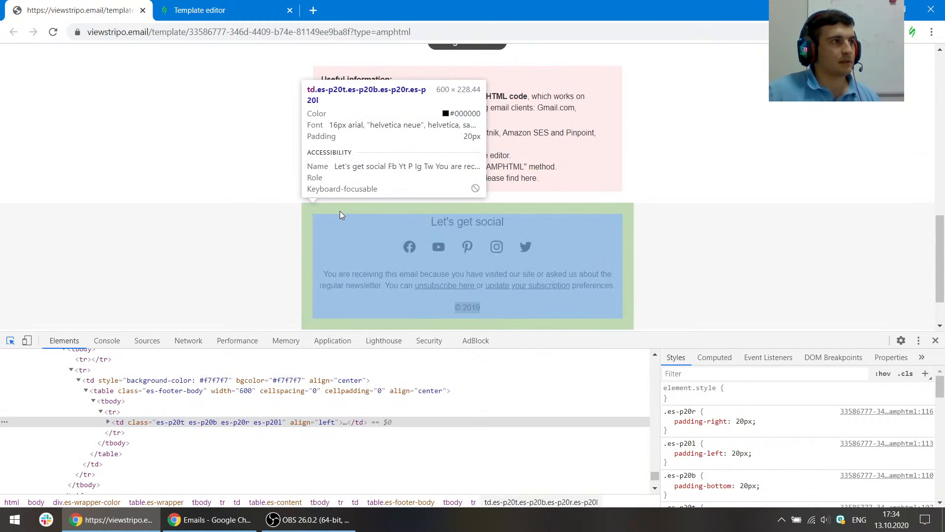
click(201, 6)
click(432, 328)
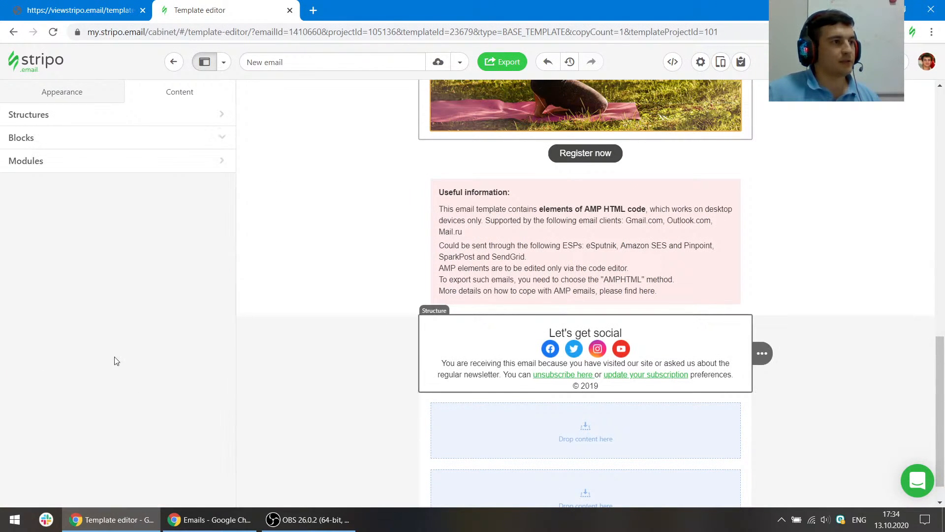
click(207, 351)
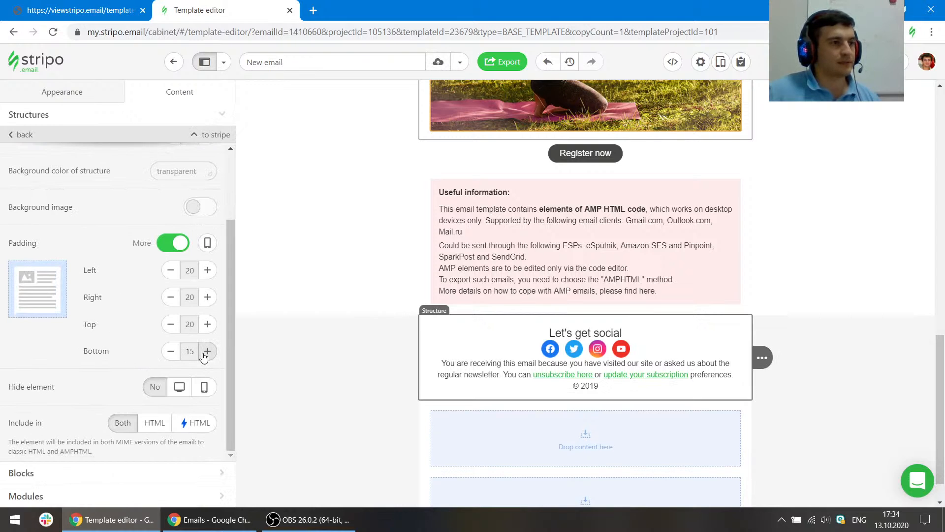
- Set the Let's get social text block's padding to 0 with a 5 px bottom padding
click(81, 10)
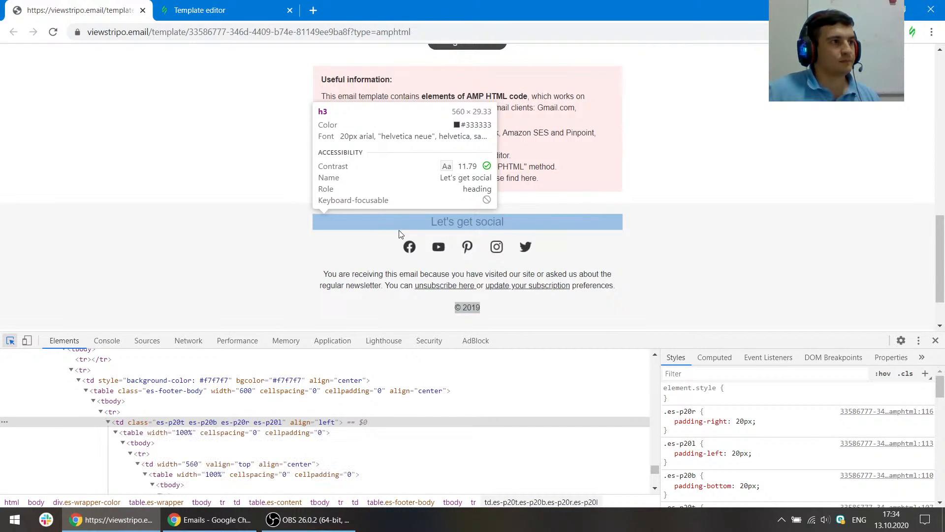
click(200, 10)
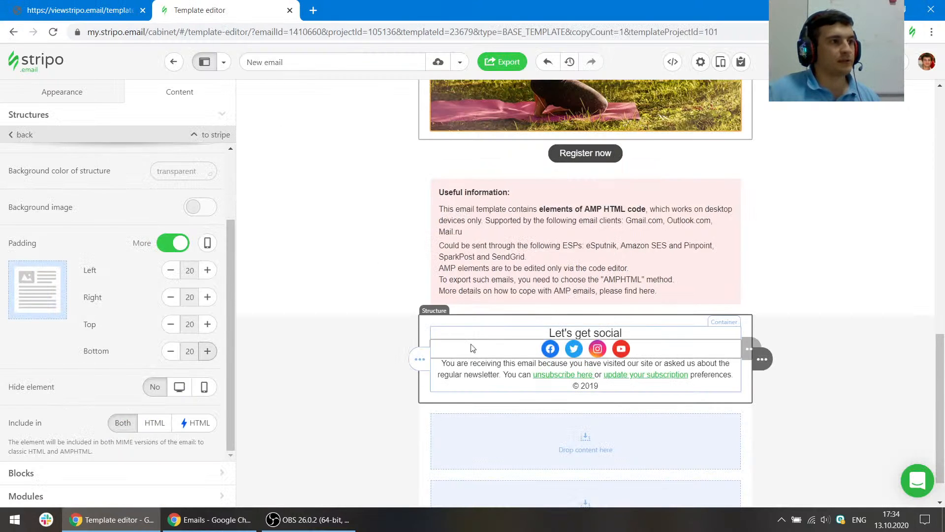
click(511, 331)
scroll(100, 367, down, 1)
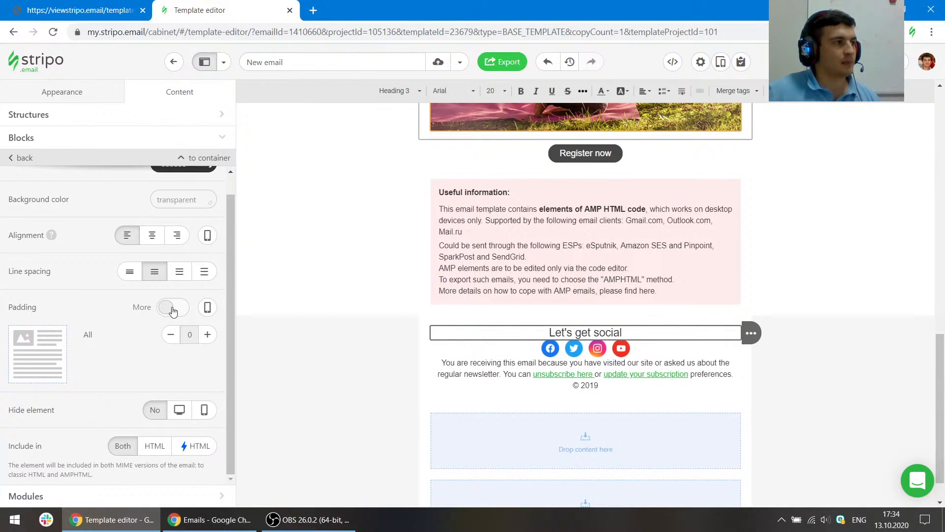
click(172, 309)
click(208, 414)
click(81, 10)
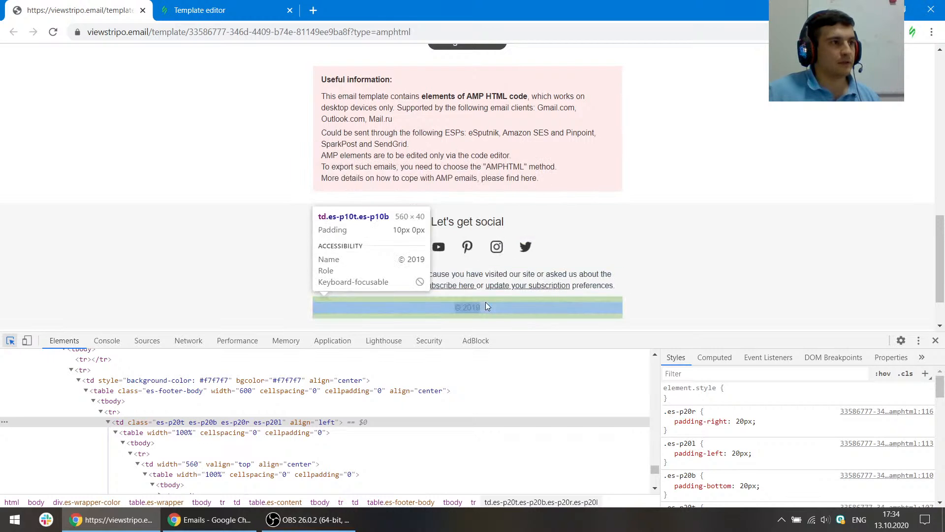
click(179, 6)
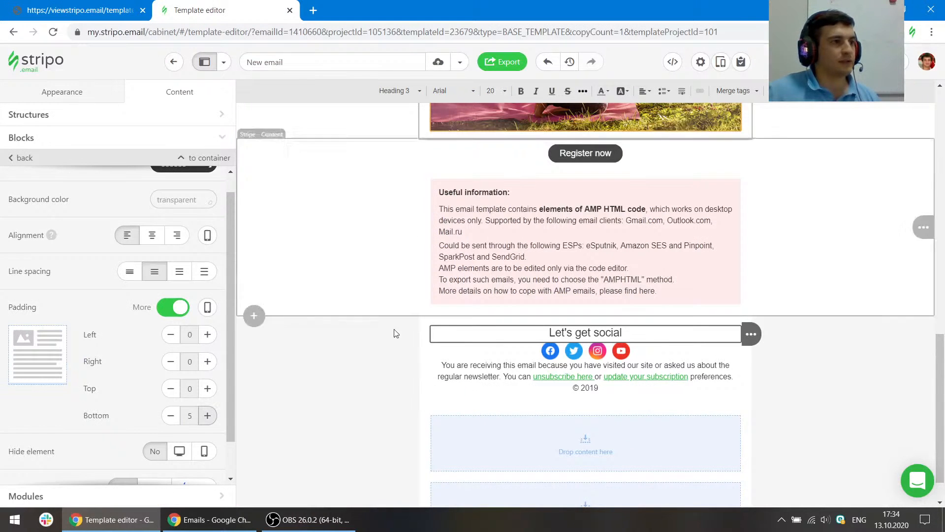
- Enable individual padding on the social icons block and set its top and bottom padding to 10 px
scroll(147, 315, down, 6)
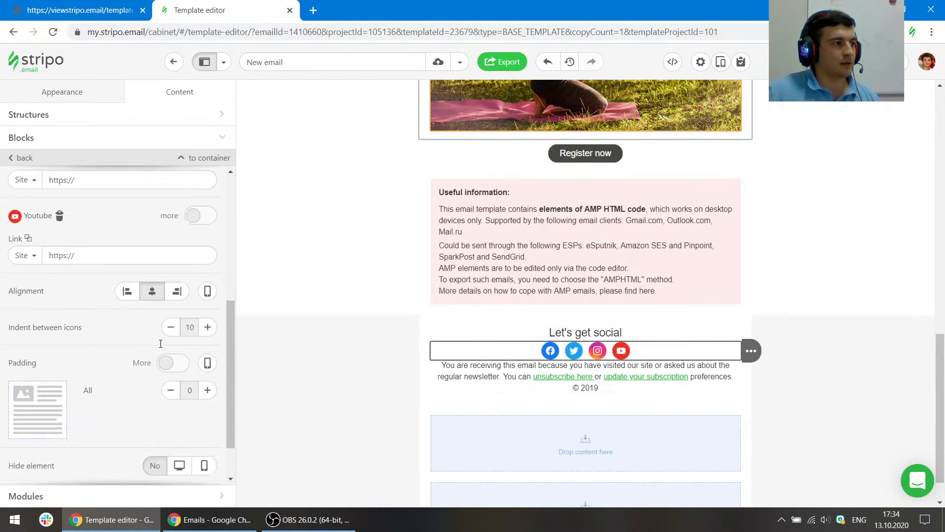
click(169, 308)
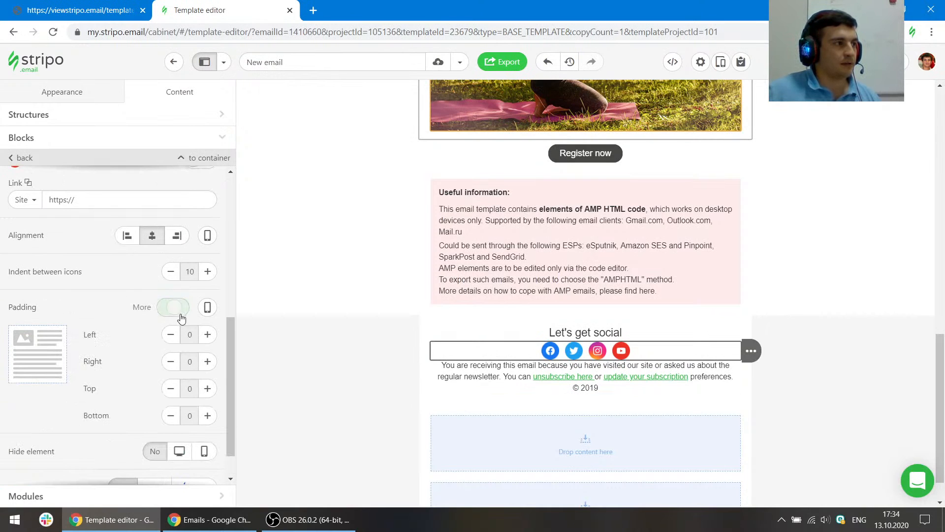
click(207, 389)
click(207, 389)
click(208, 415)
click(207, 416)
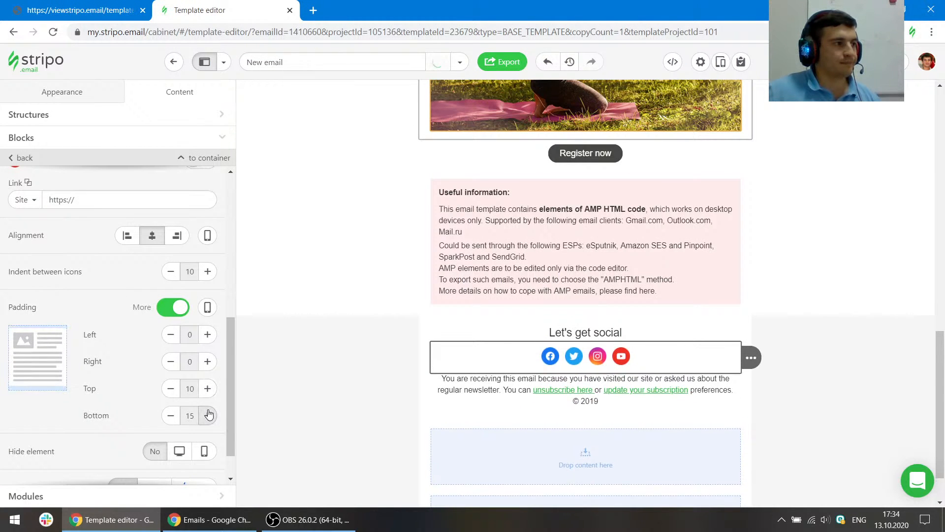
- Enable individual padding on the footer paragraph and set its top and bottom padding to 10 px
click(531, 388)
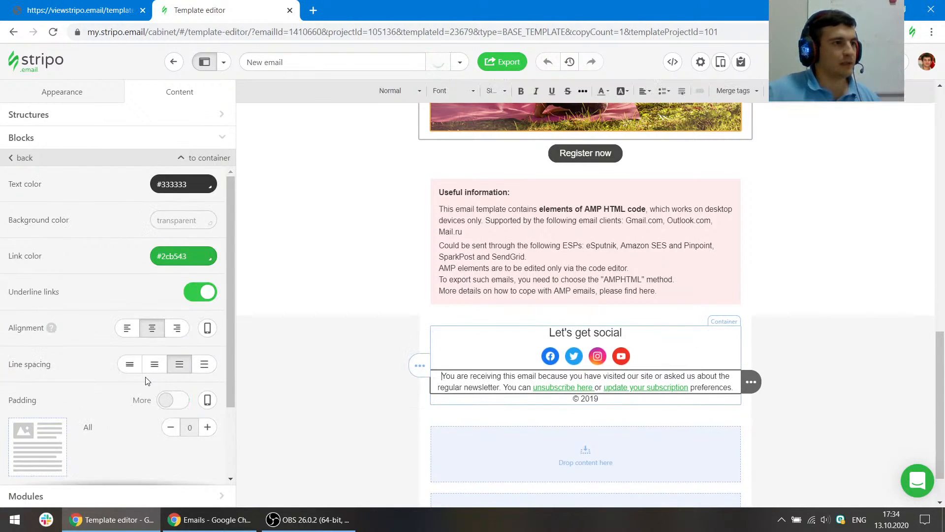
scroll(148, 295, down, 3)
click(172, 308)
double_click(207, 395)
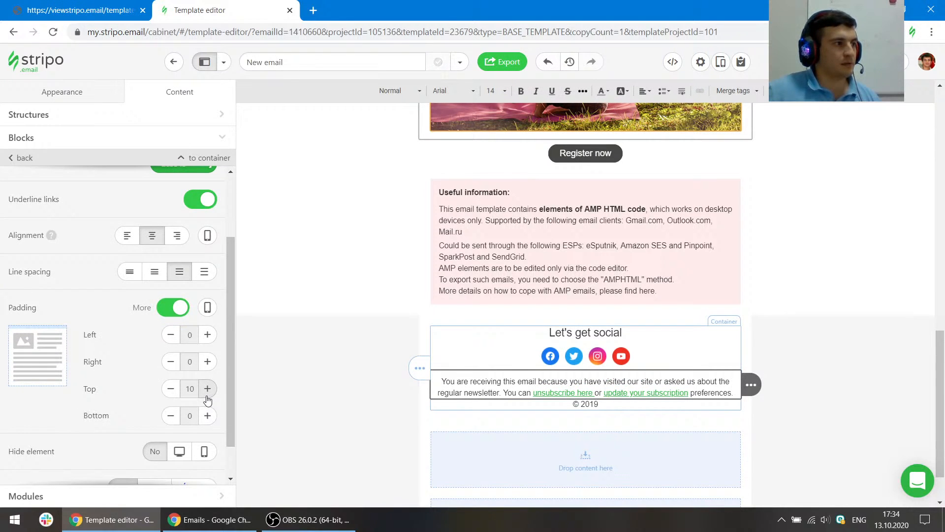
double_click(207, 416)
- Enable individual padding on the © 2019 text block and set its top and bottom padding to 10 px
click(470, 412)
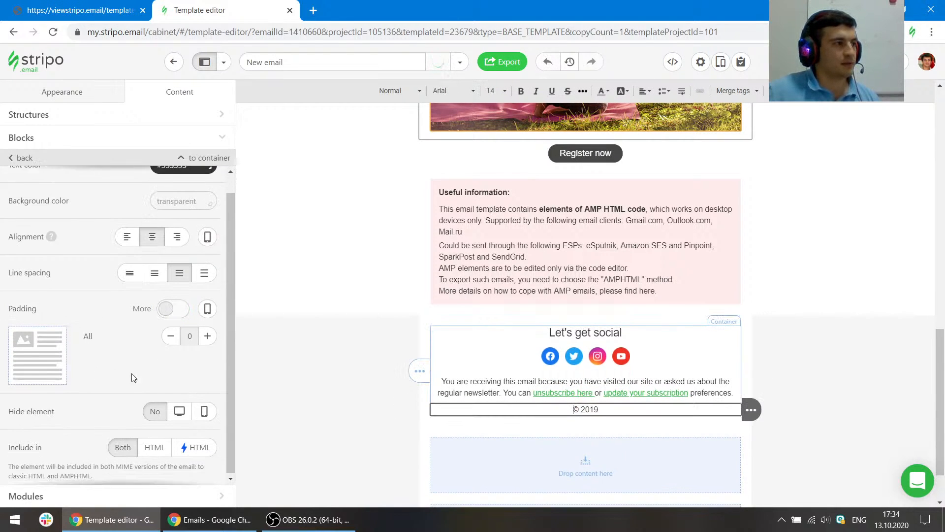
click(170, 308)
double_click(208, 389)
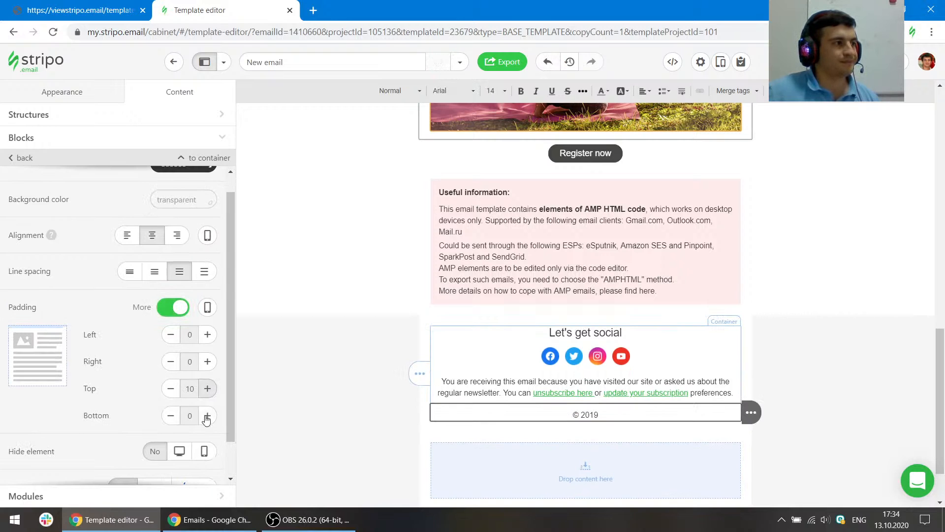
double_click(207, 416)
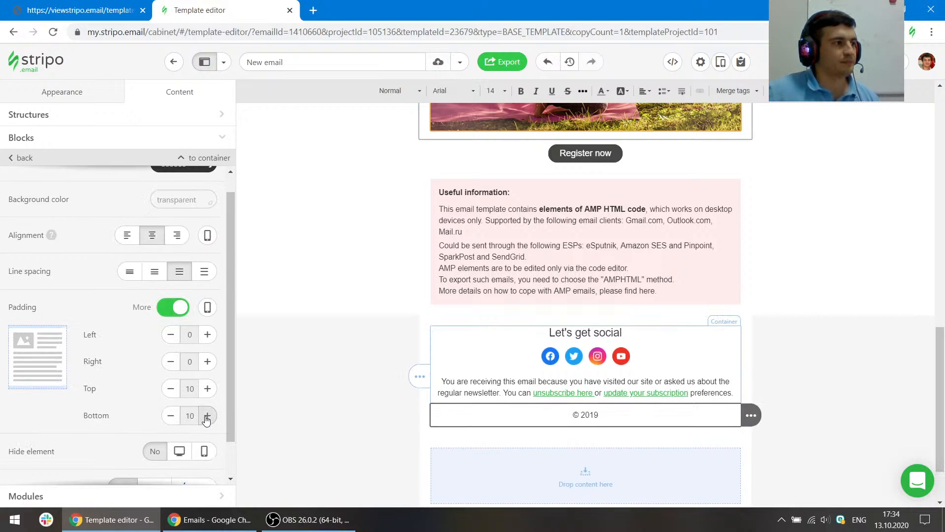
- Compare with the reference and set the footer stripe's content background color to transparent
click(847, 372)
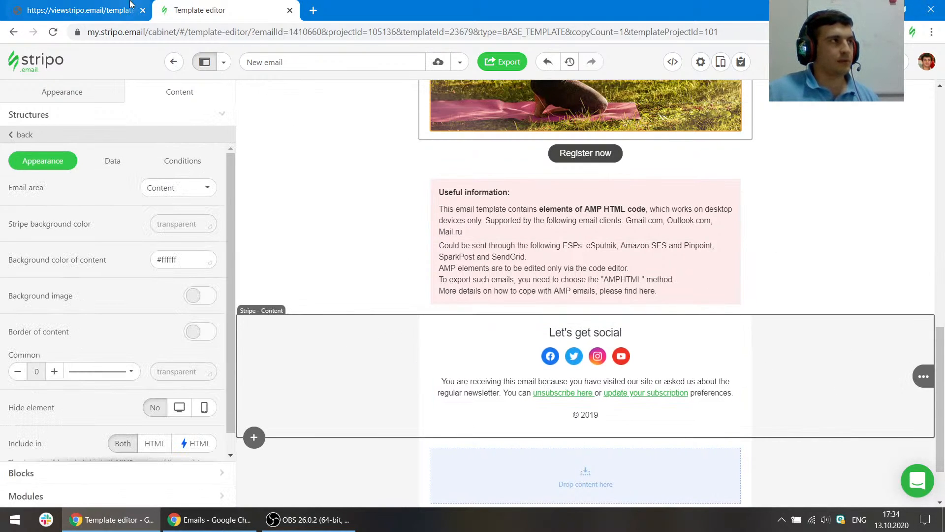
click(117, 5)
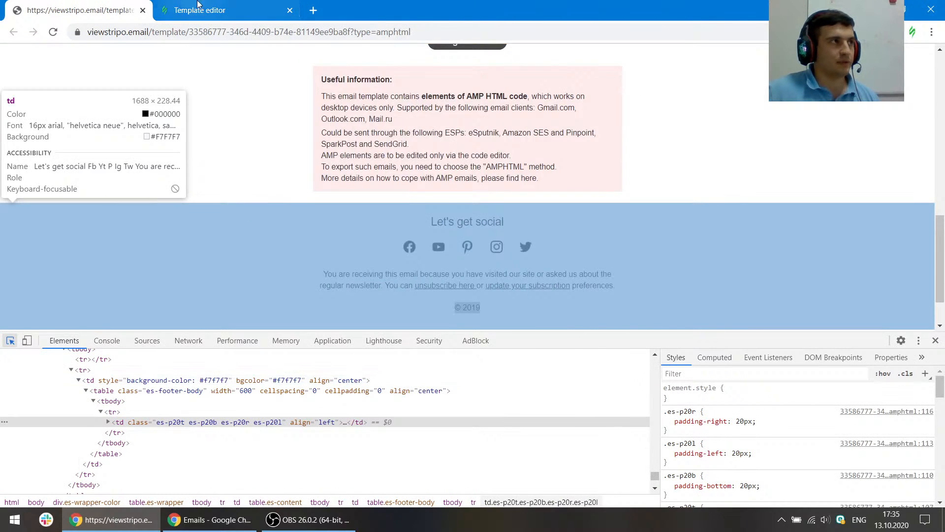
click(199, 10)
click(185, 261)
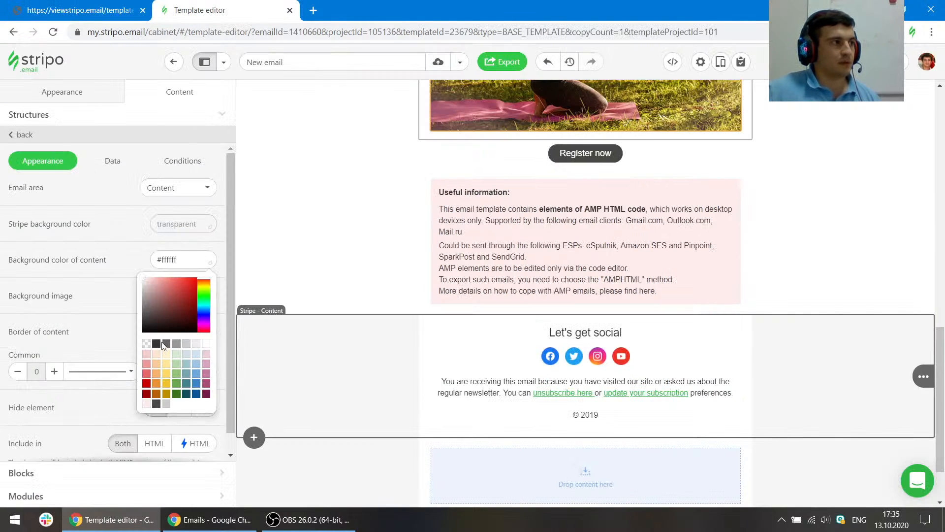
click(146, 344)
click(323, 485)
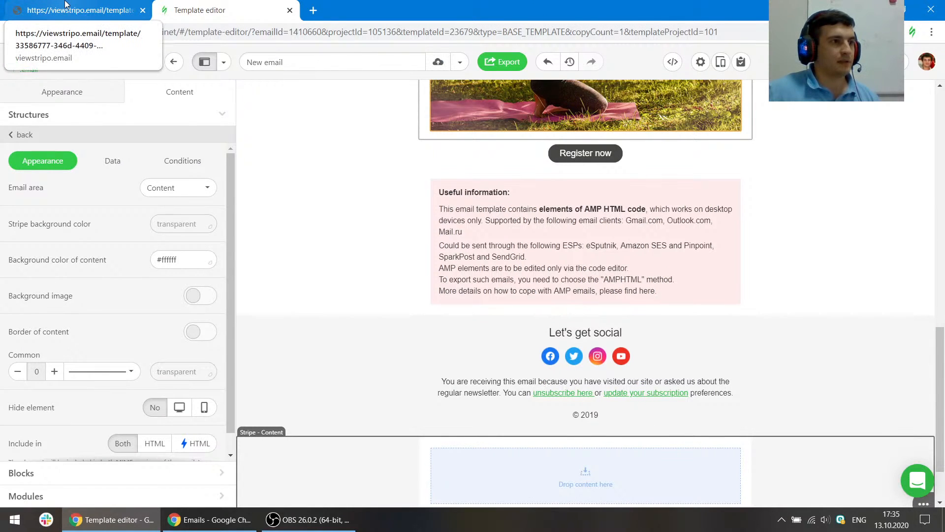
- Try setting the email background color to #333333 in General Settings, then undo the change
click(326, 385)
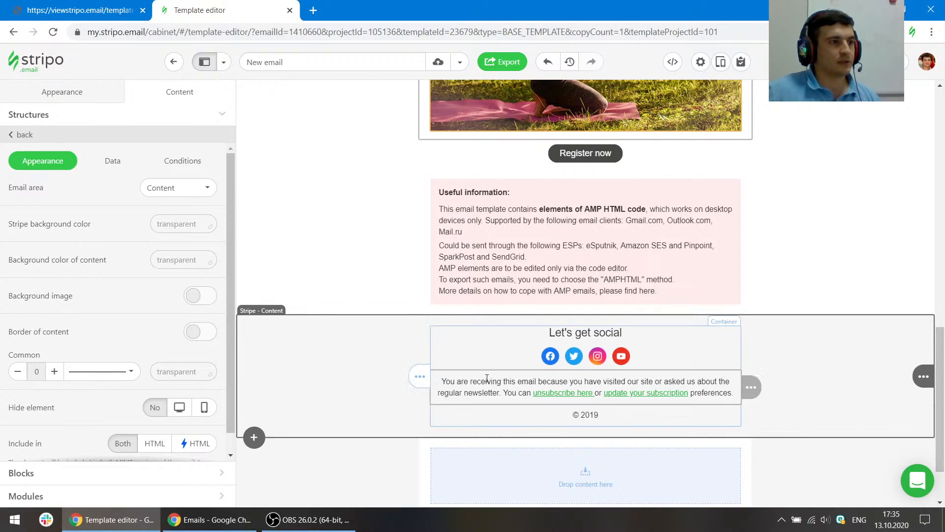
click(75, 5)
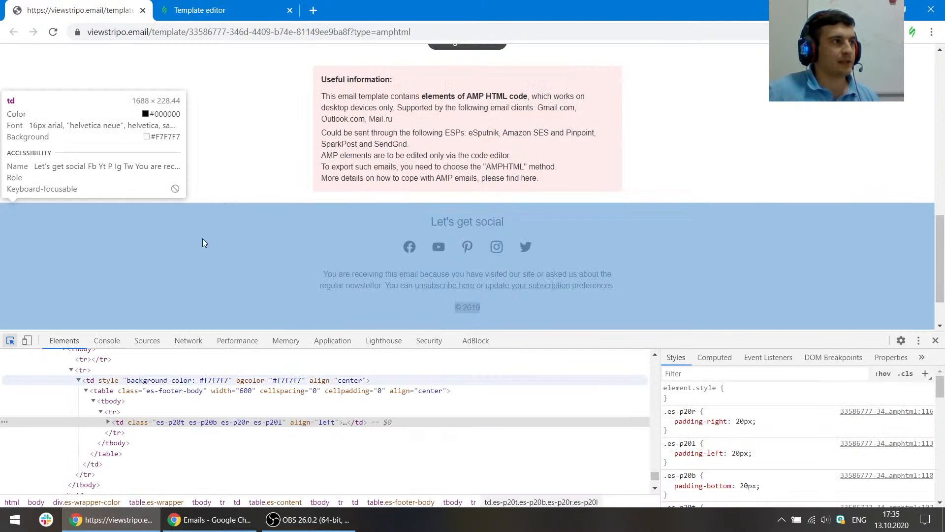
click(234, 6)
click(69, 92)
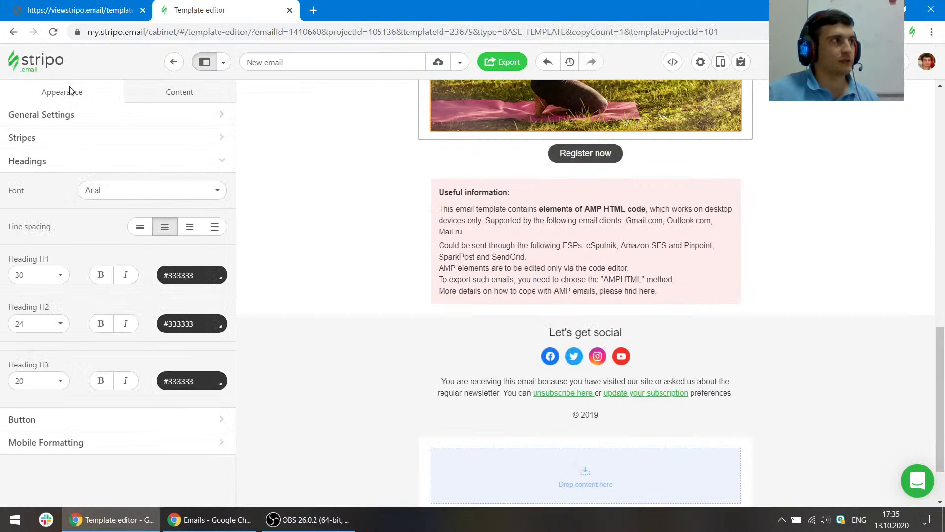
click(57, 112)
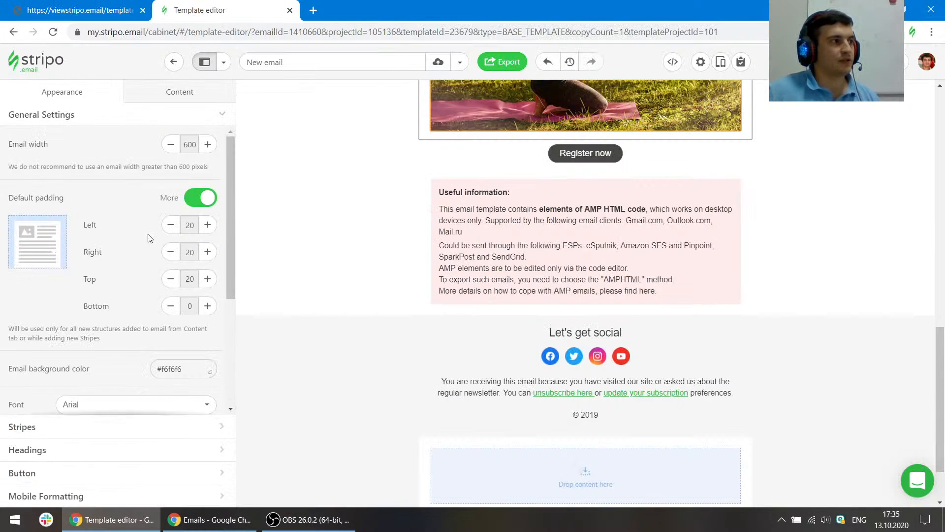
scroll(123, 222, down, 3)
scroll(84, 161, up, 1)
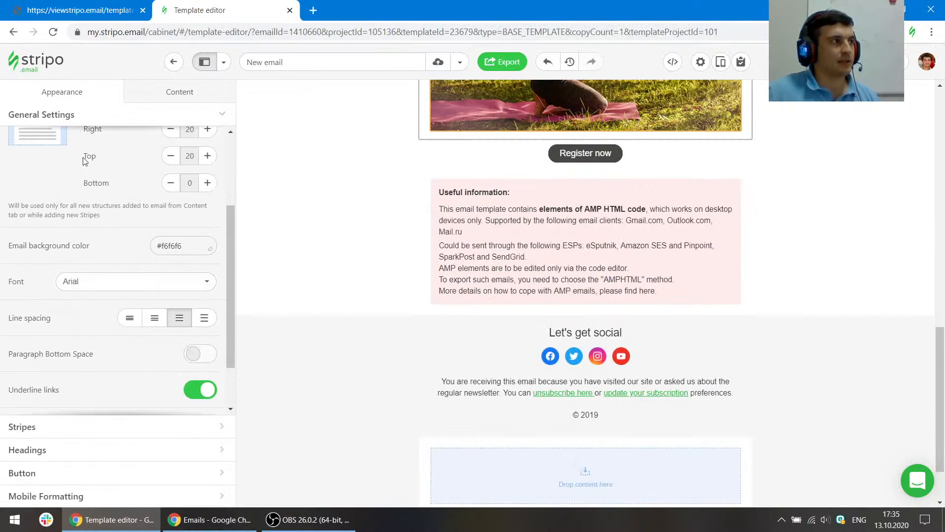
click(182, 245)
click(157, 331)
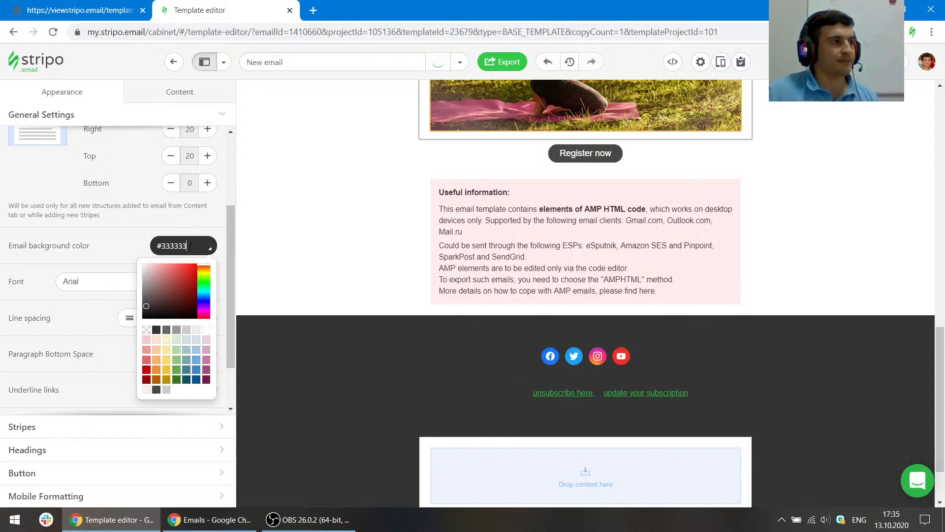
click(131, 254)
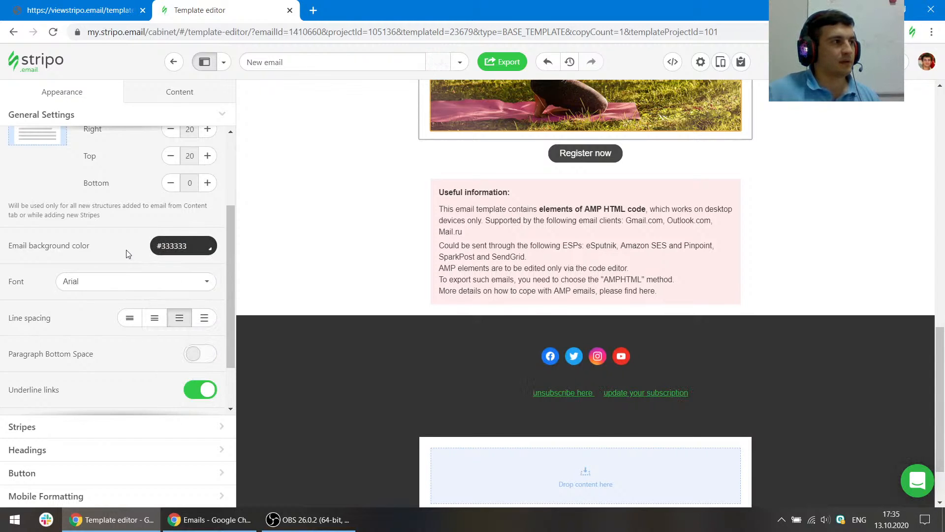
click(551, 64)
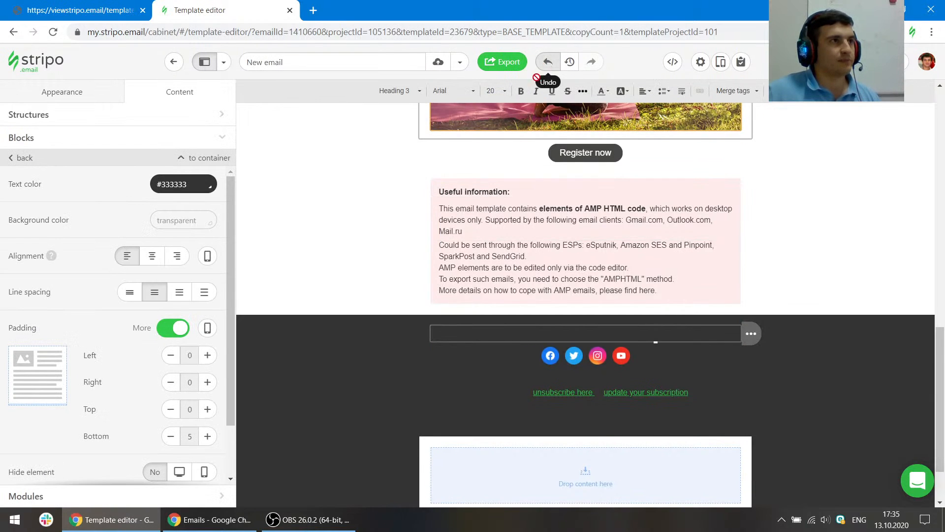
click(548, 63)
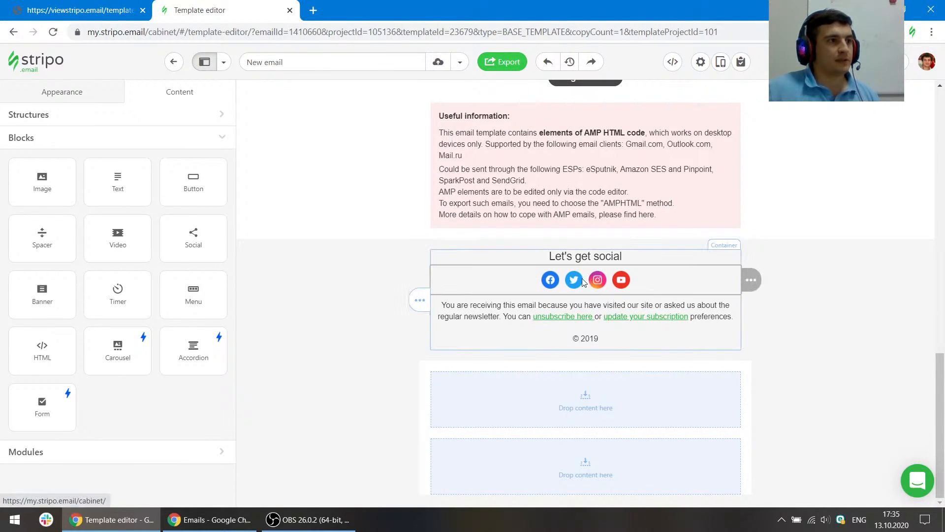
- Check the reference icon order and delete the Twitter, Instagram and YouTube icons from the social block
click(600, 288)
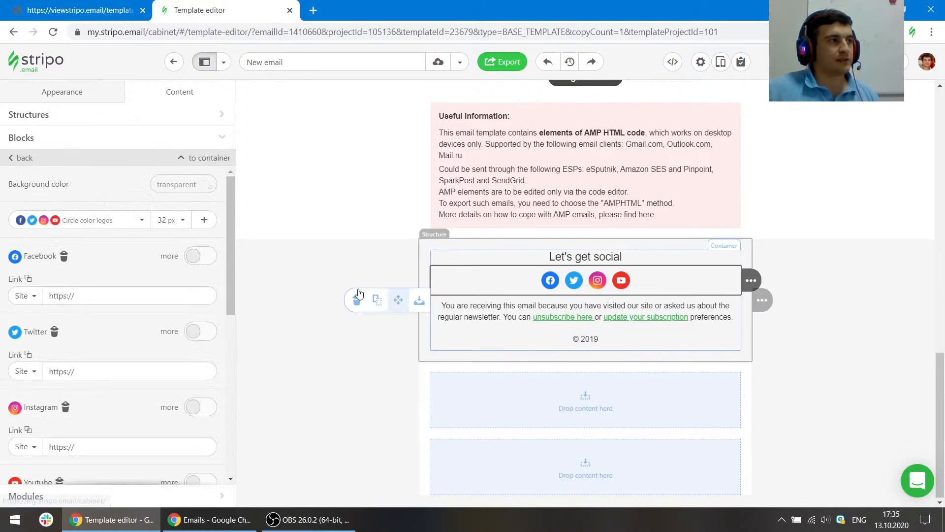
click(81, 10)
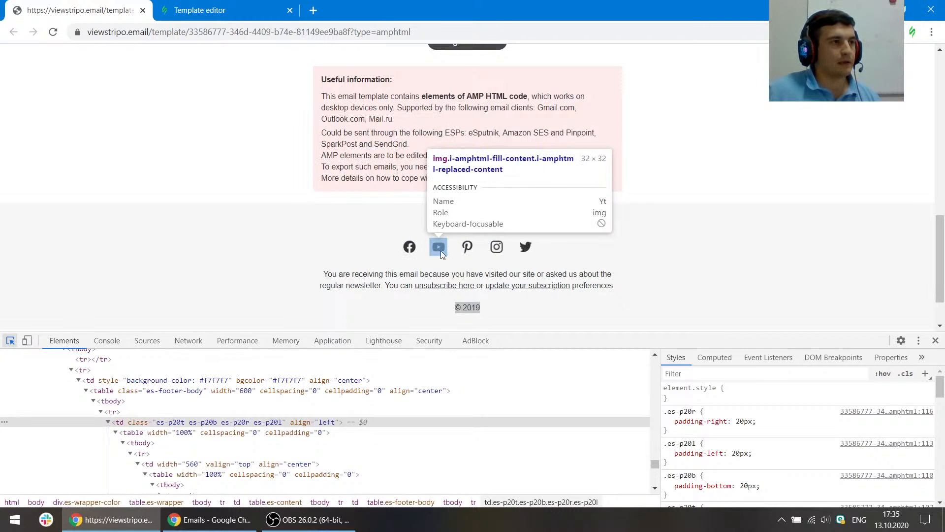
click(195, 5)
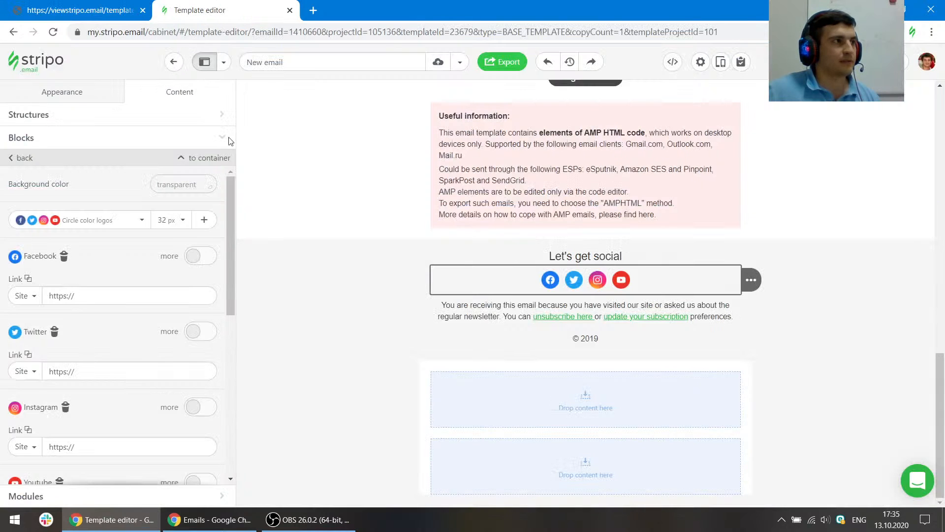
double_click(55, 334)
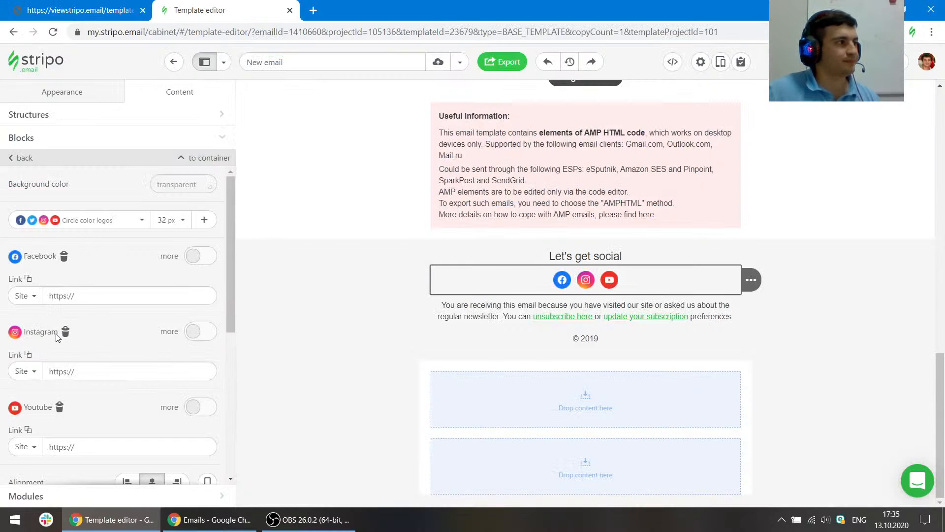
click(63, 334)
click(59, 334)
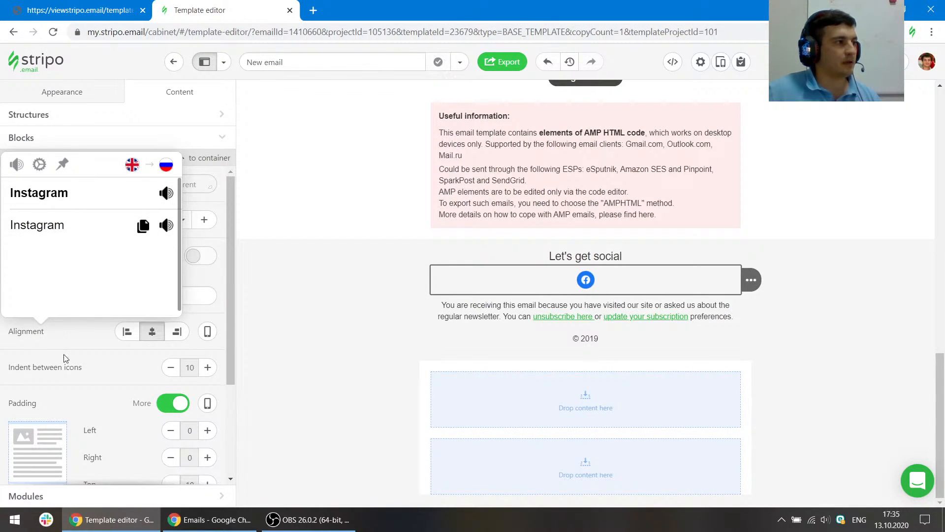
- Add a YouTube icon after Facebook in the social block, checking the reference order
click(531, 283)
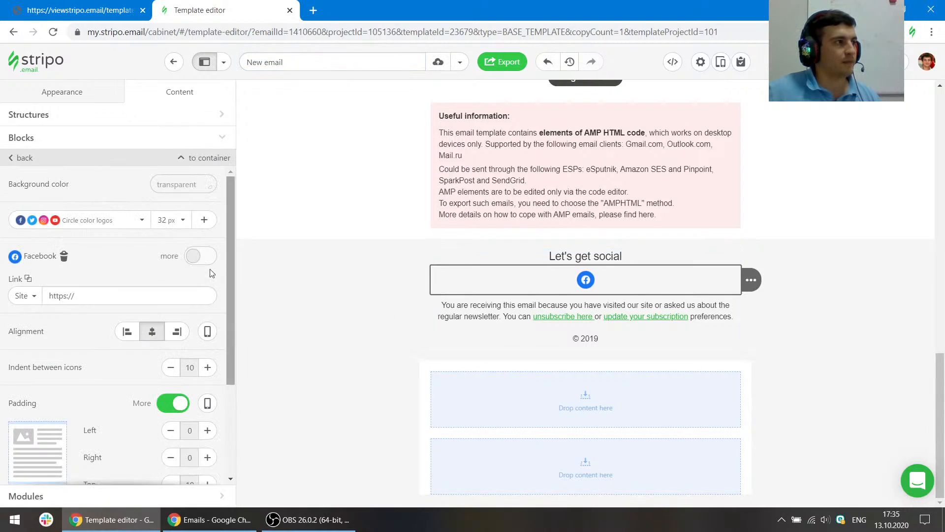
click(212, 219)
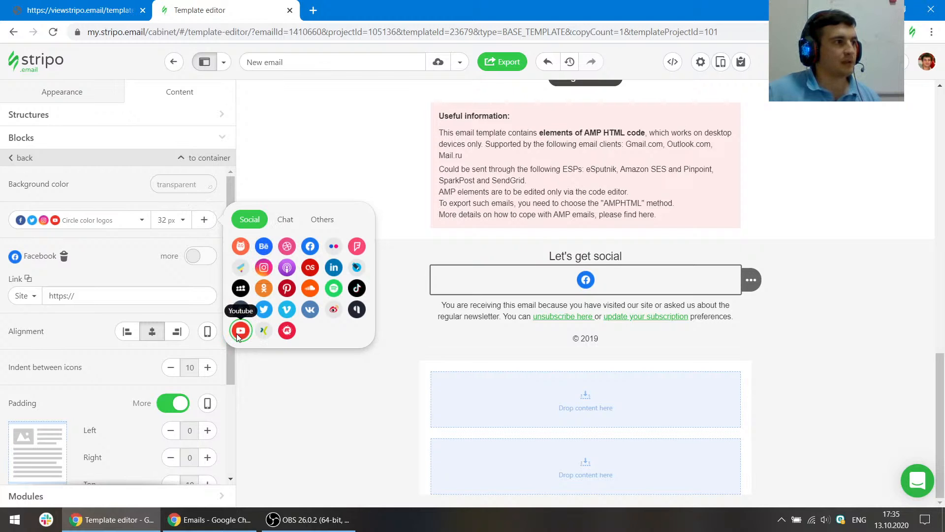
click(118, 10)
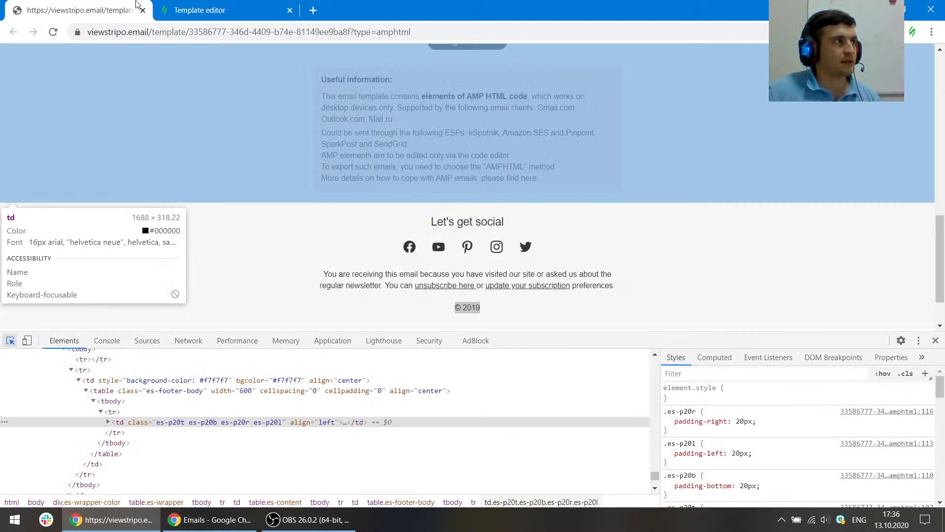
click(199, 5)
click(241, 327)
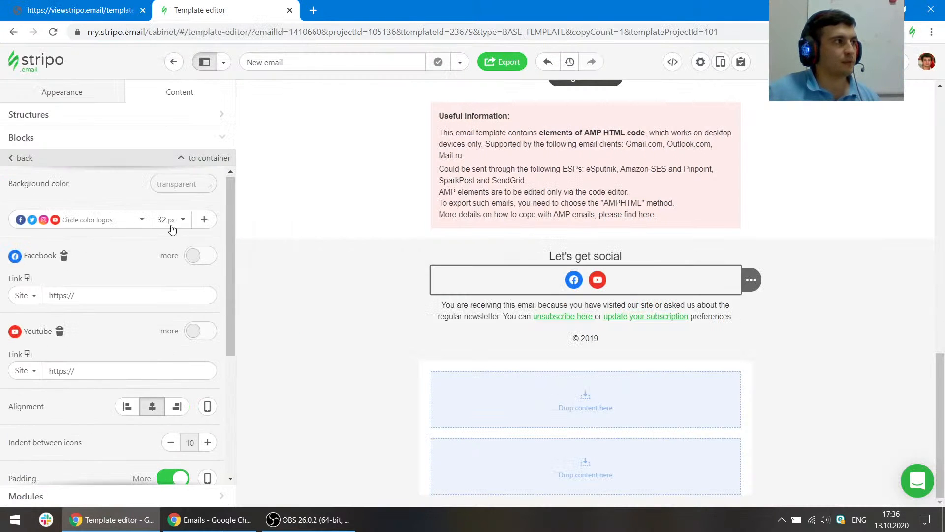
- Add Pinterest, Instagram and Twitter icons to the social block in that order, matching the reference
click(204, 219)
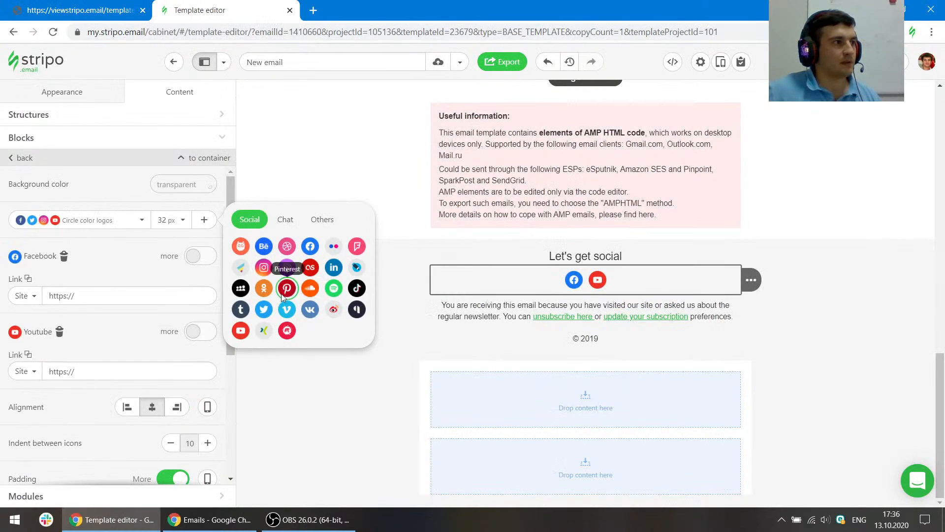
click(283, 292)
click(209, 222)
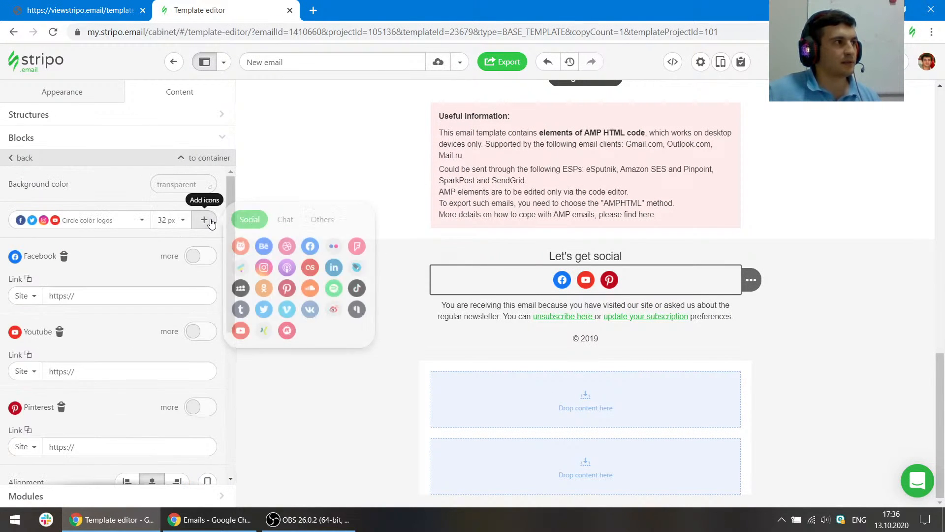
click(263, 268)
scroll(189, 215, up, 5)
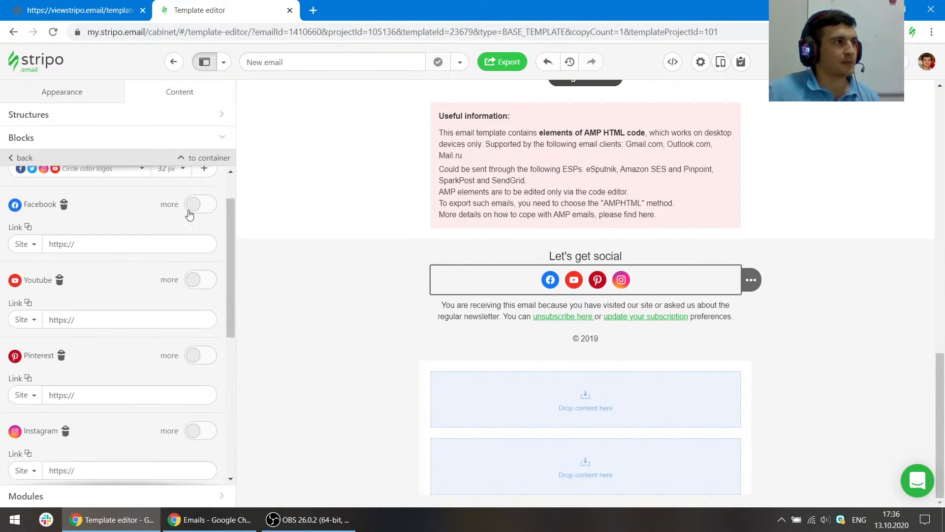
scroll(192, 214, up, 2)
click(204, 217)
click(264, 309)
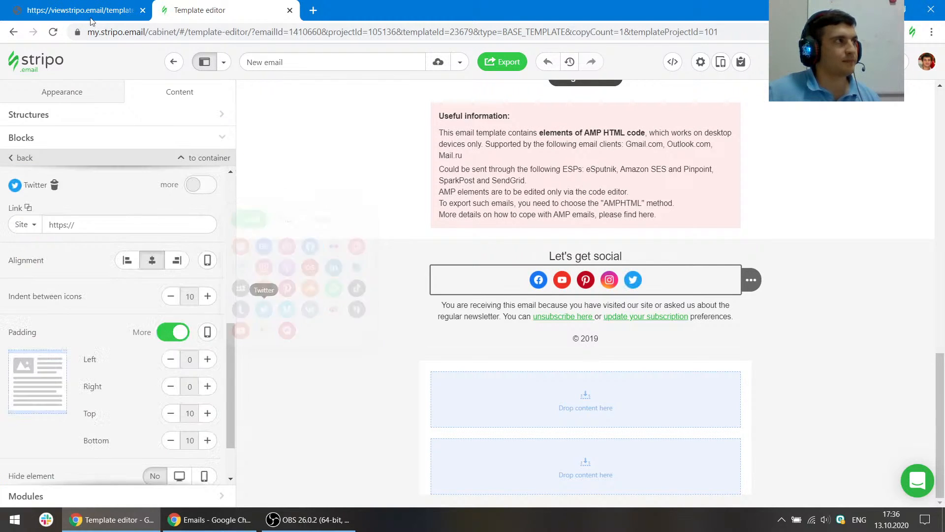
click(91, 15)
click(197, 9)
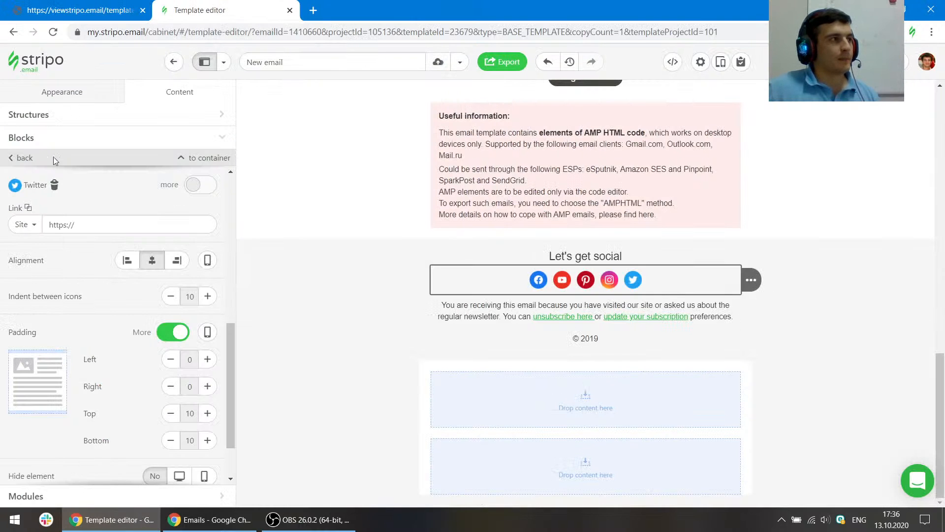
- Switch the social block's icon style to Black logos
scroll(75, 207, up, 6)
click(77, 220)
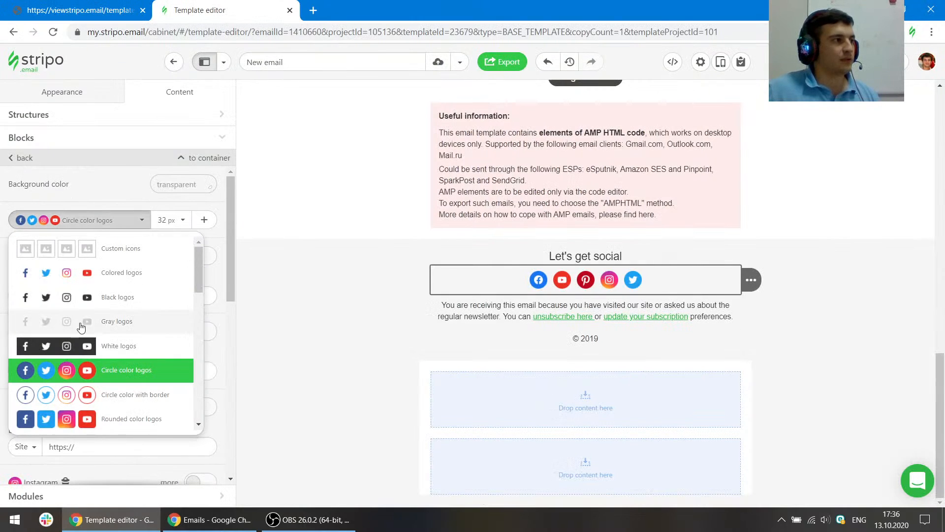
click(126, 307)
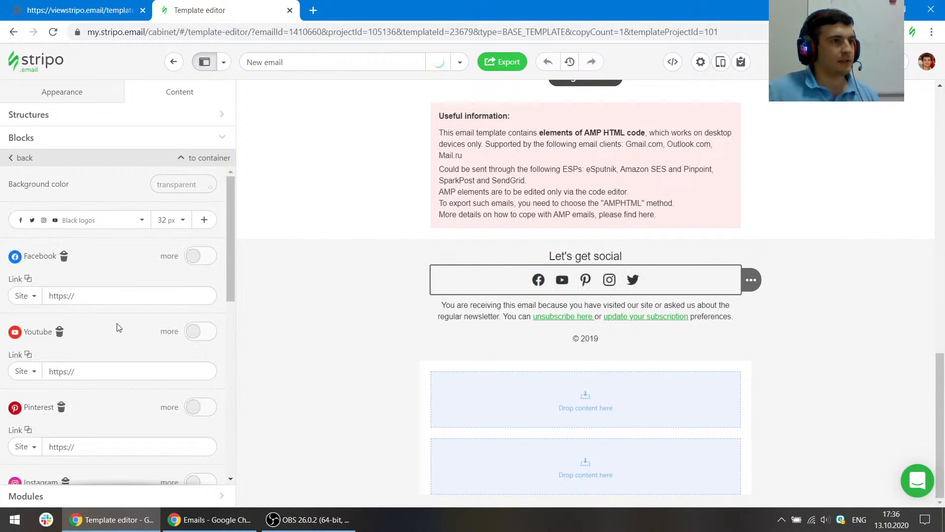
- Increase the indent between social icons to 20
click(37, 3)
click(189, 4)
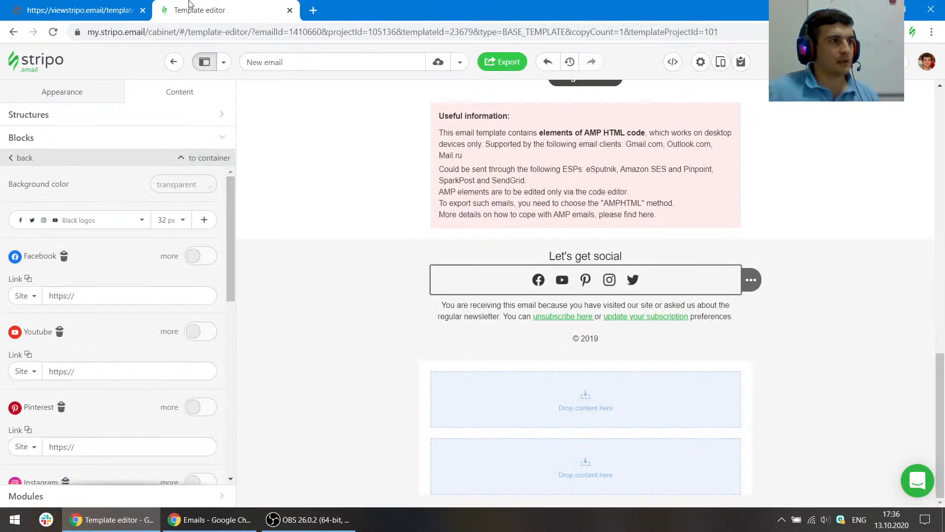
scroll(151, 301, down, 10)
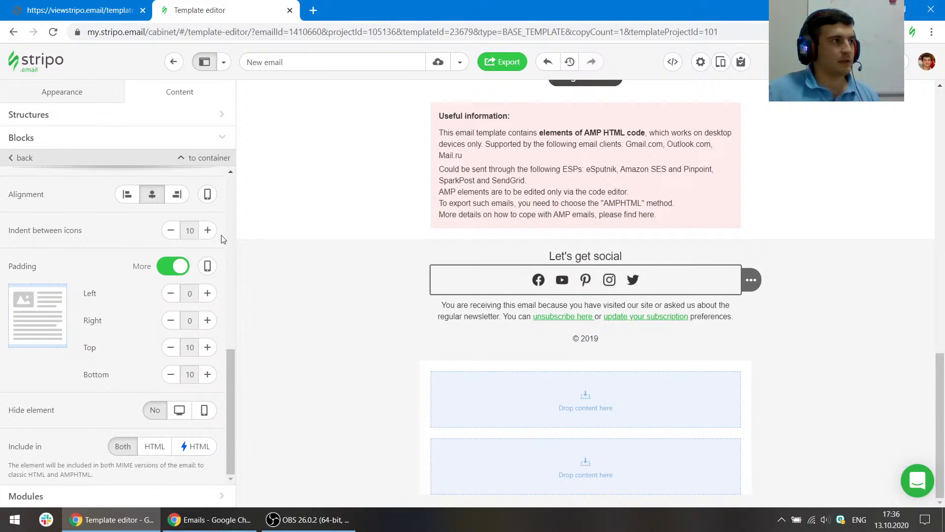
click(208, 230)
click(208, 230)
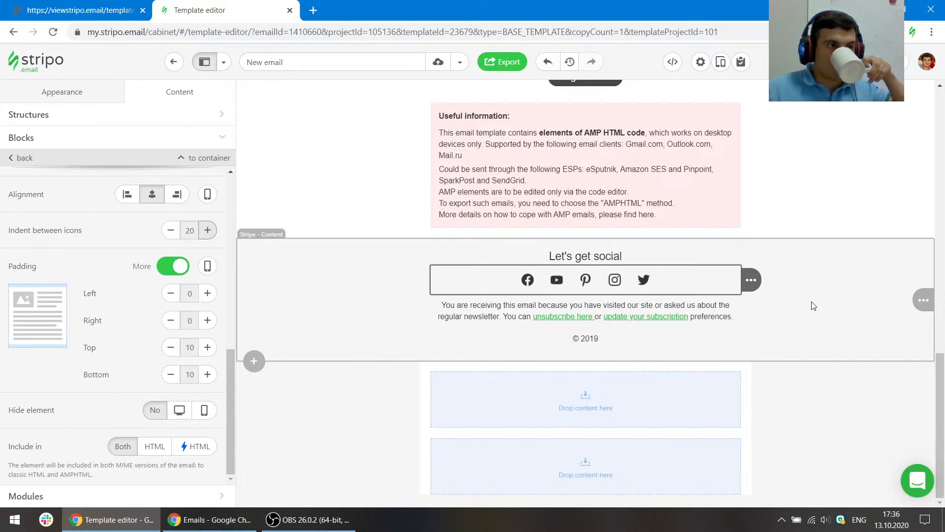
- Compare the footer against the reference, and delete the empty stripe below the footer
click(123, 4)
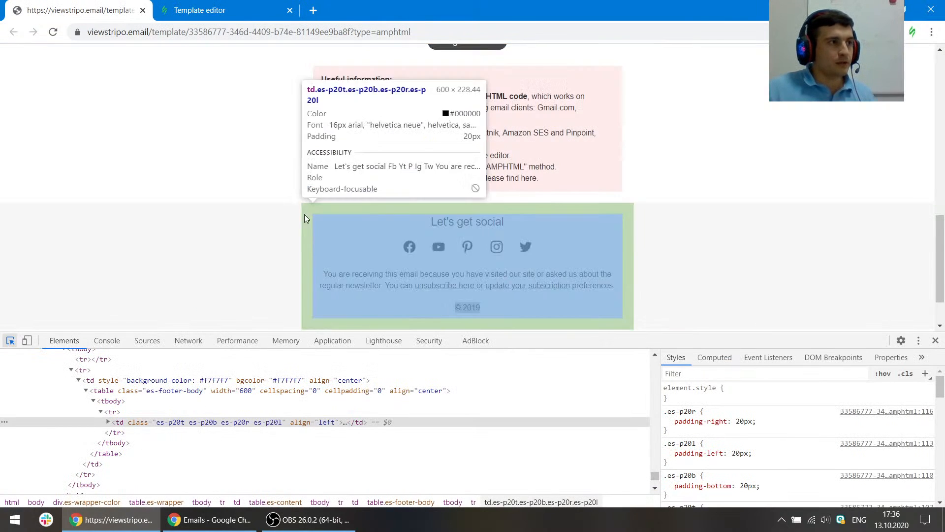
click(304, 214)
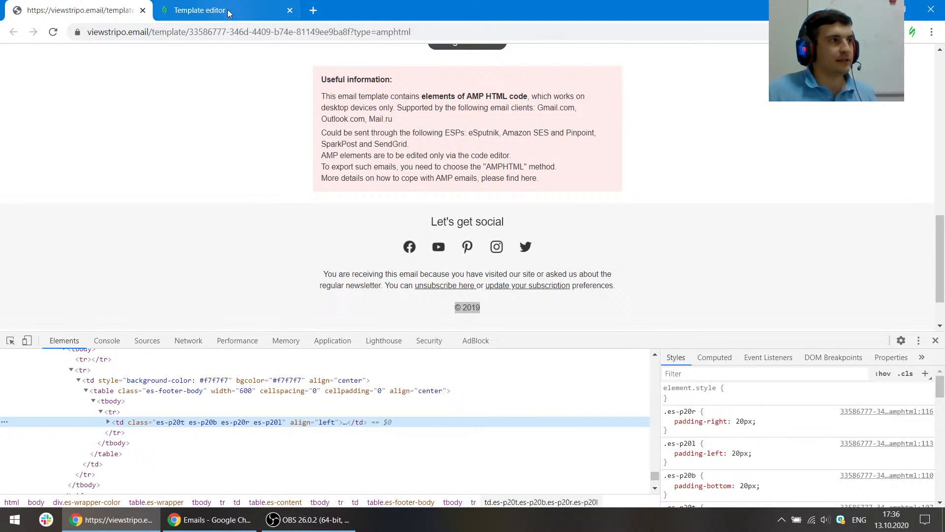
scroll(549, 141, up, 3)
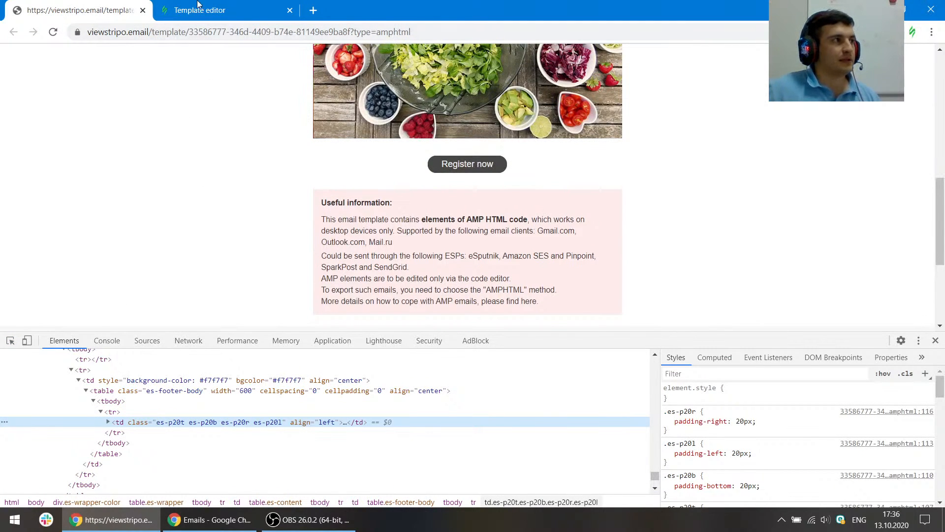
click(197, 6)
mouse_move(925, 432)
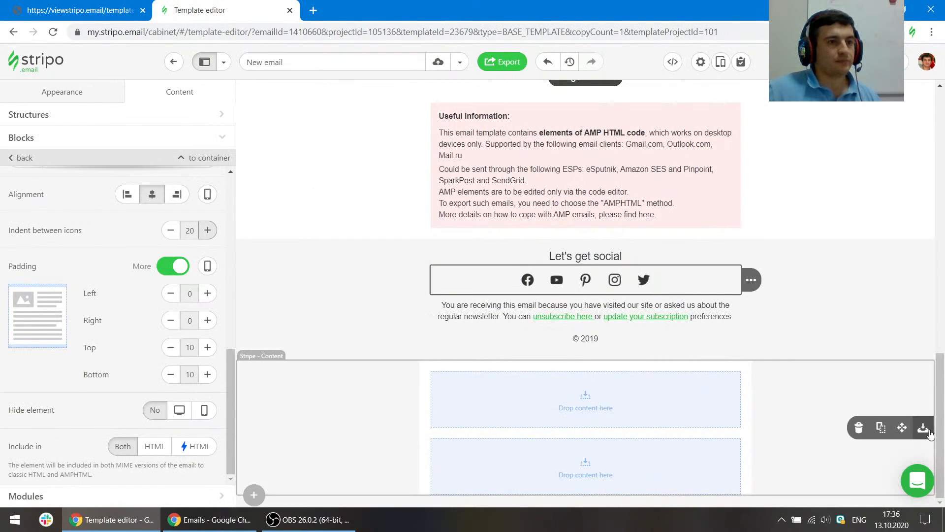
click(859, 429)
- Preview the email in desktop and mobile views
scroll(826, 321, up, 3)
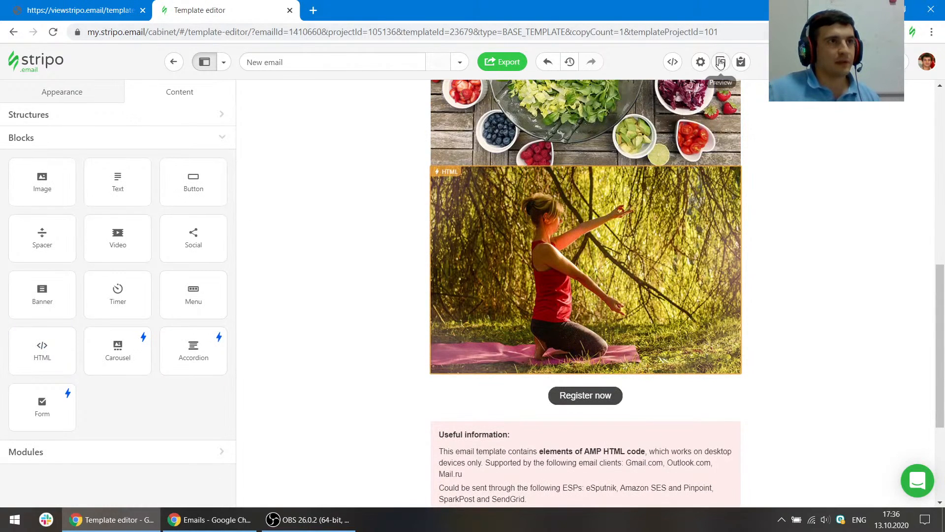
click(721, 62)
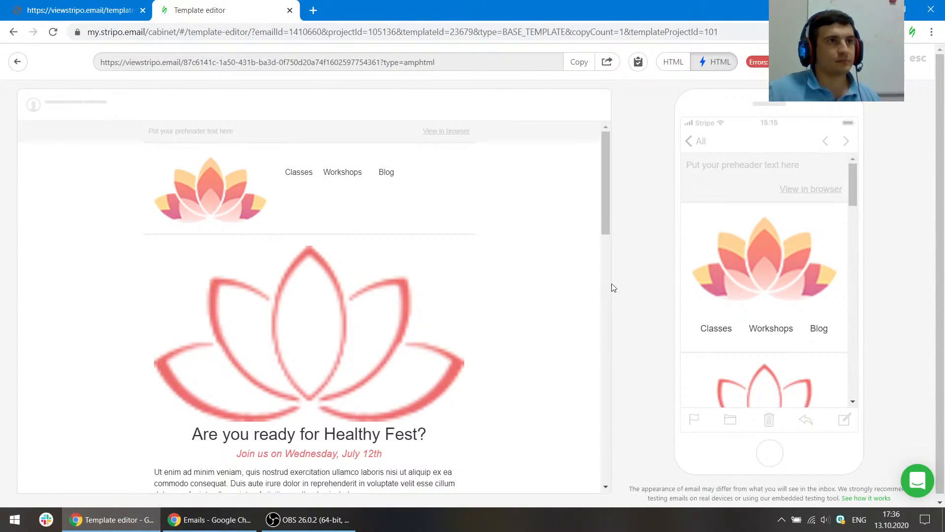
scroll(479, 289, down, 3)
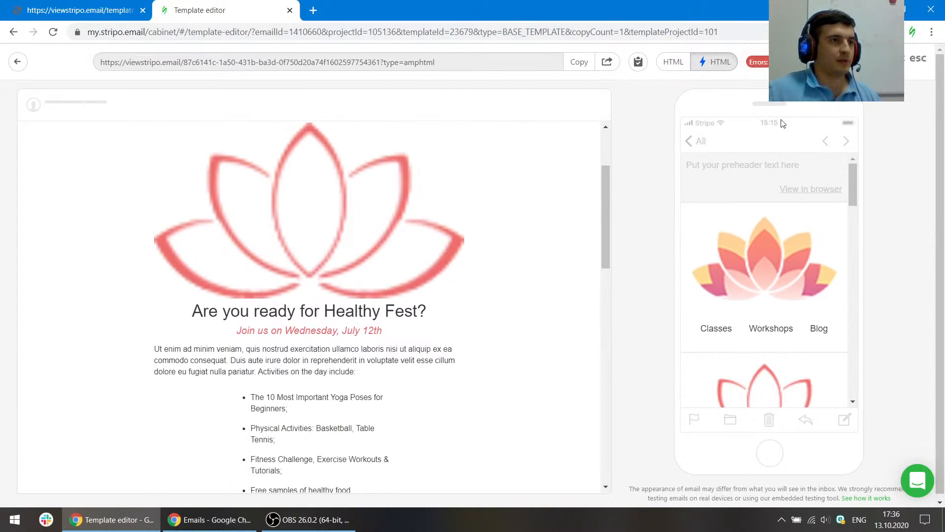
drag(607, 238, 613, 182)
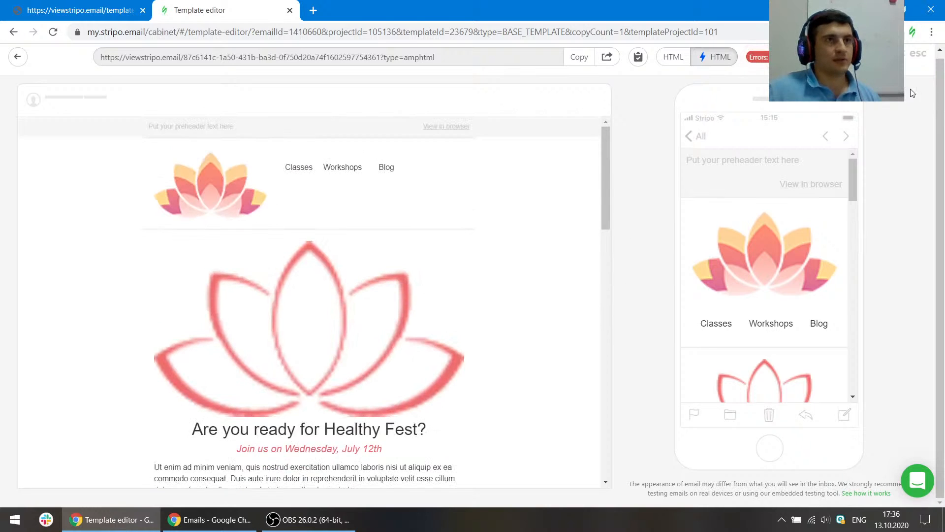
click(918, 54)
- Turn off Responsive image for the header logo
scroll(756, 262, up, 10)
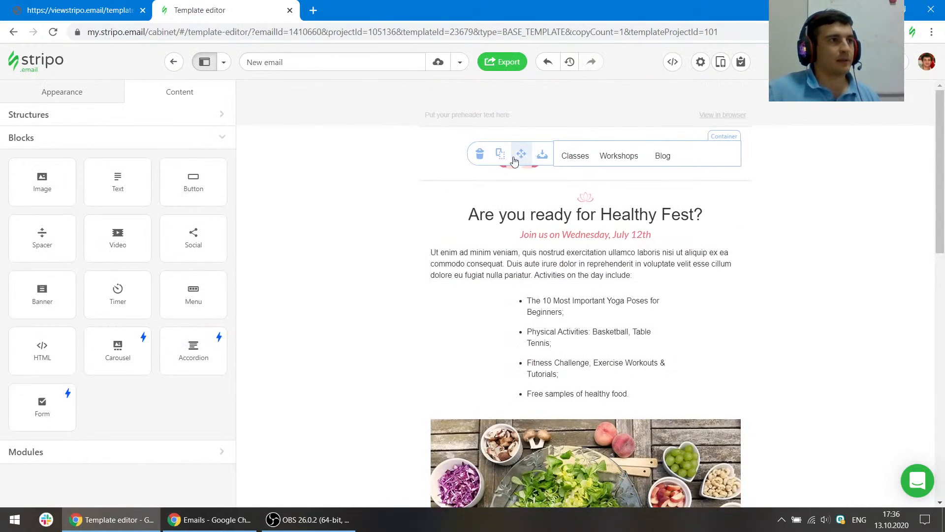
click(518, 167)
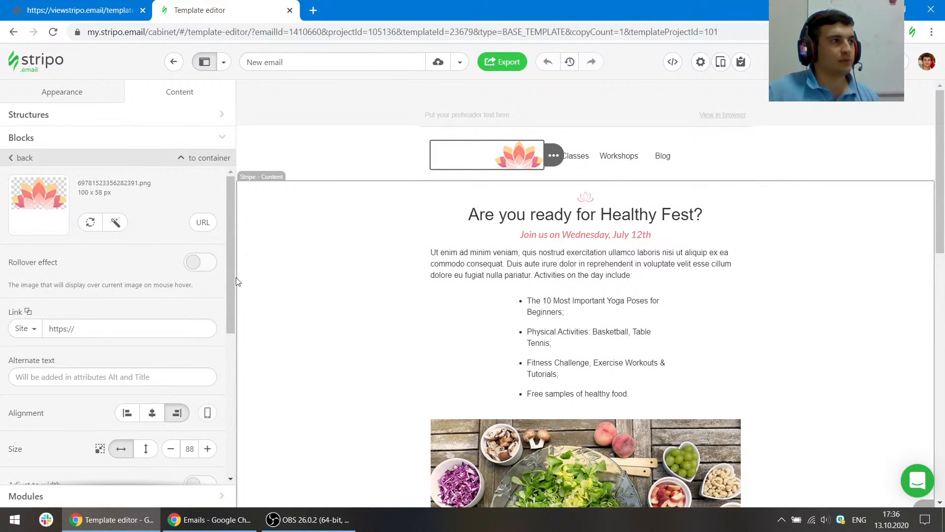
scroll(117, 302, down, 5)
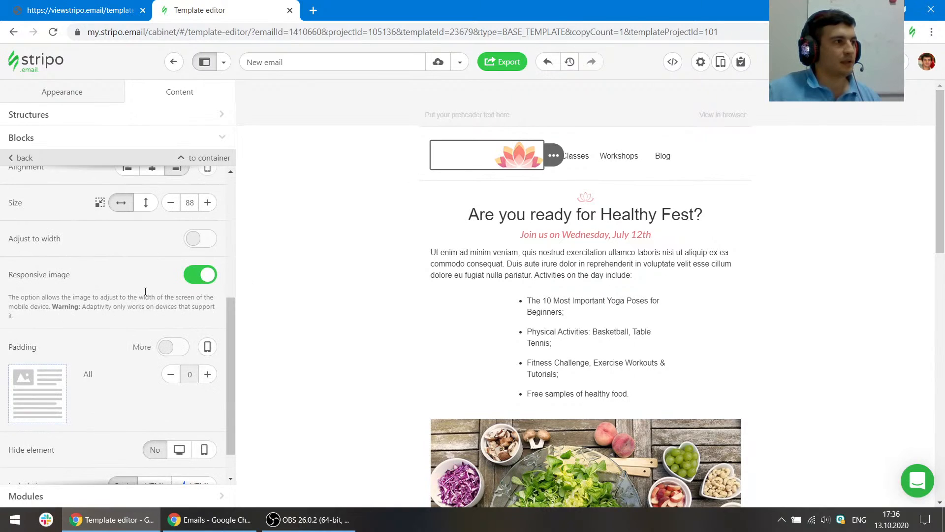
click(199, 283)
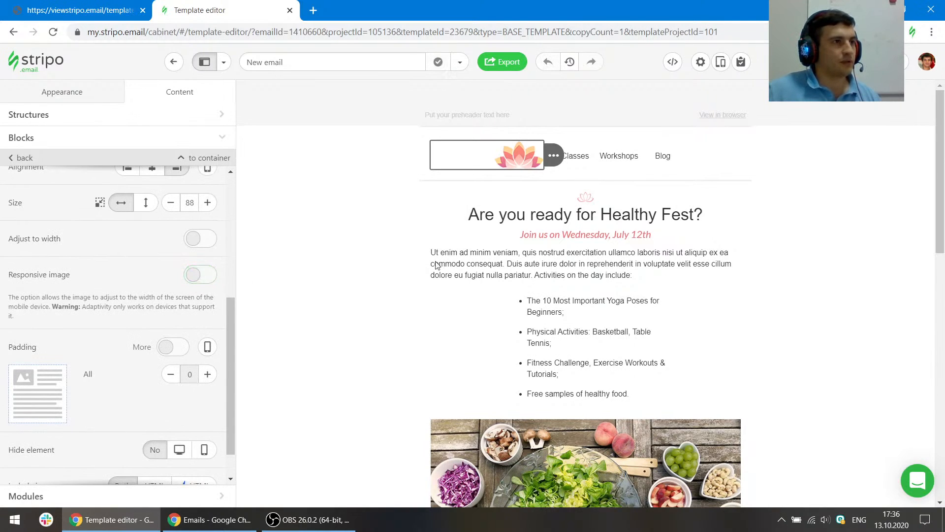
- Turn off Responsive image for the small lotus icon above the heading
click(585, 200)
scroll(102, 285, down, 1)
scroll(184, 321, down, 5)
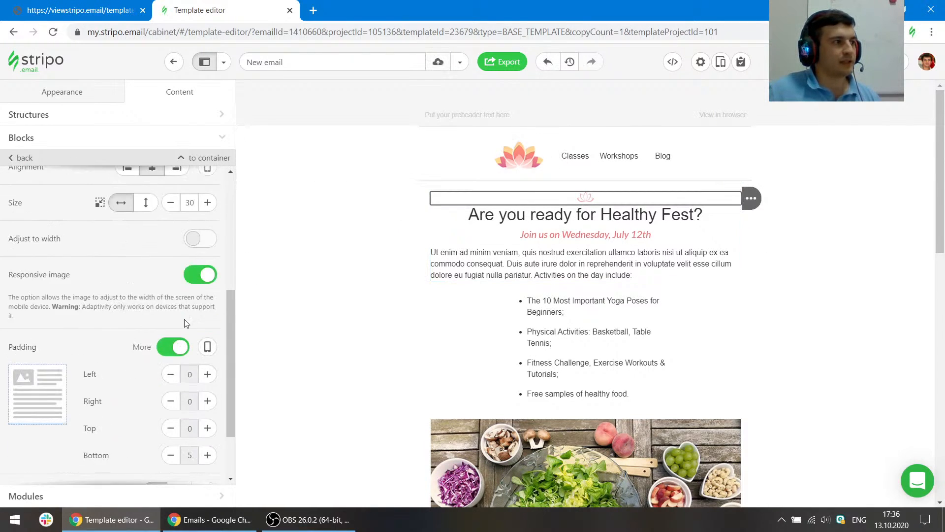
click(205, 280)
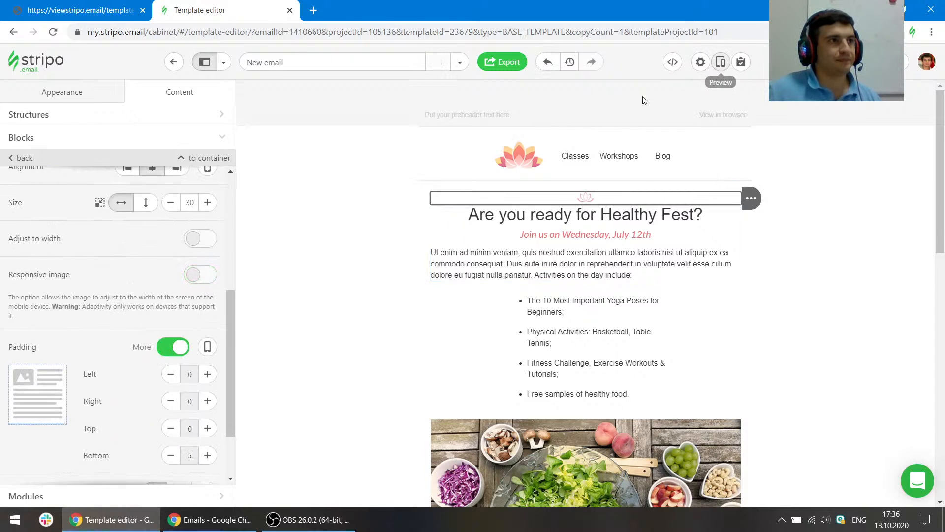
- Disable Responsive structure for the header structure with the logo and menu
click(584, 142)
scroll(158, 318, down, 1)
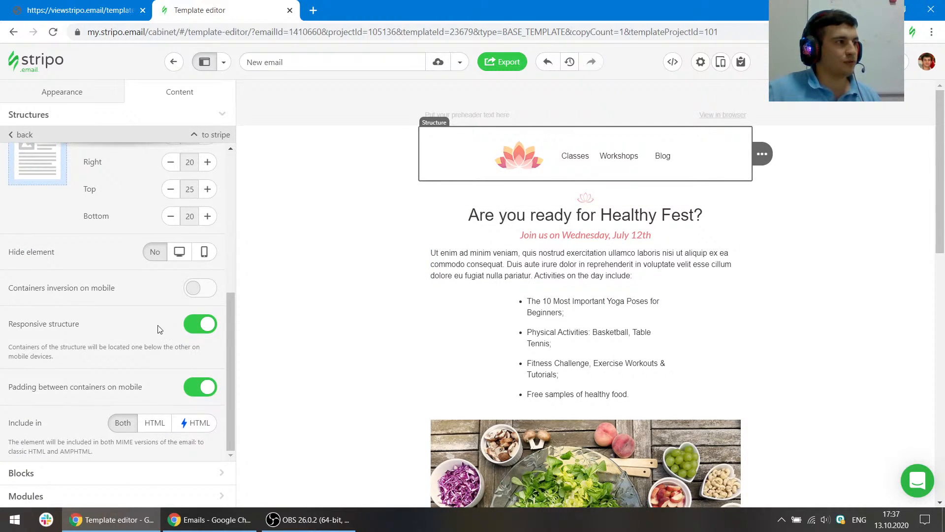
click(201, 325)
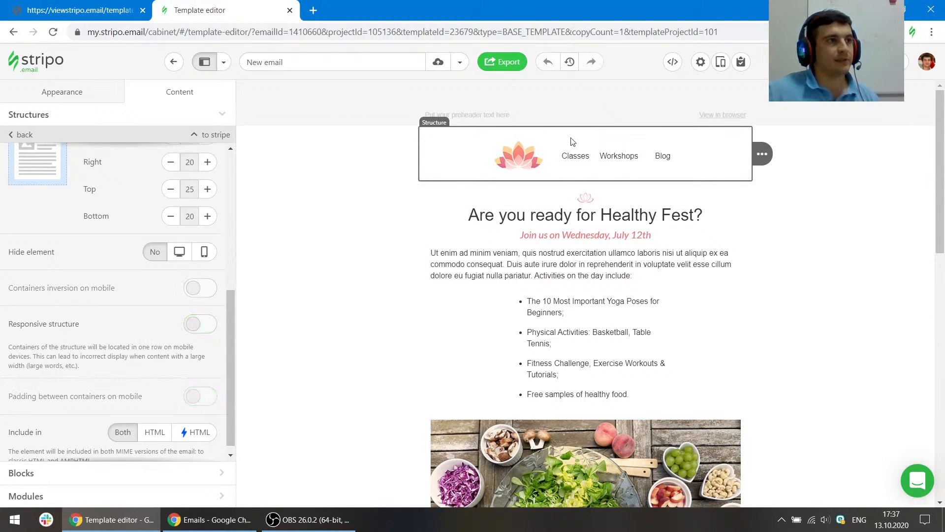
- Preview the email's mobile layout, checking the header and preheader
click(722, 62)
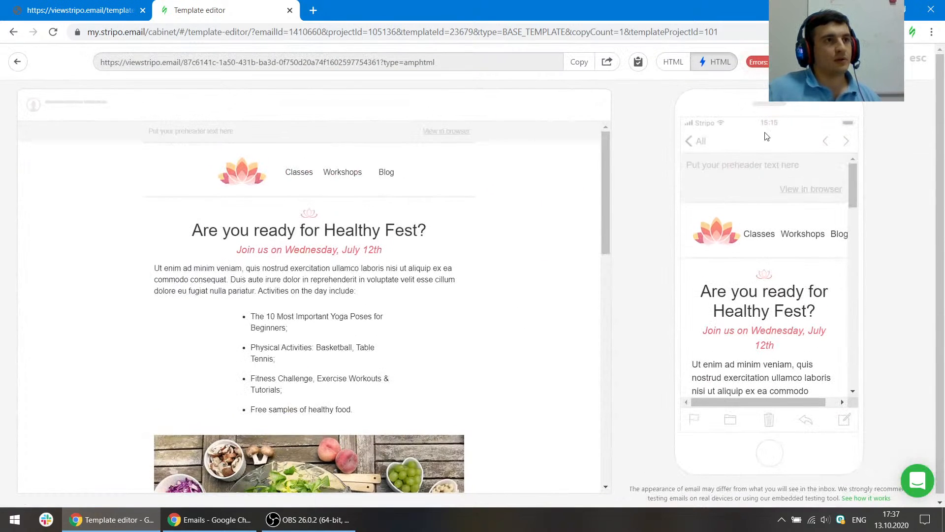
click(914, 59)
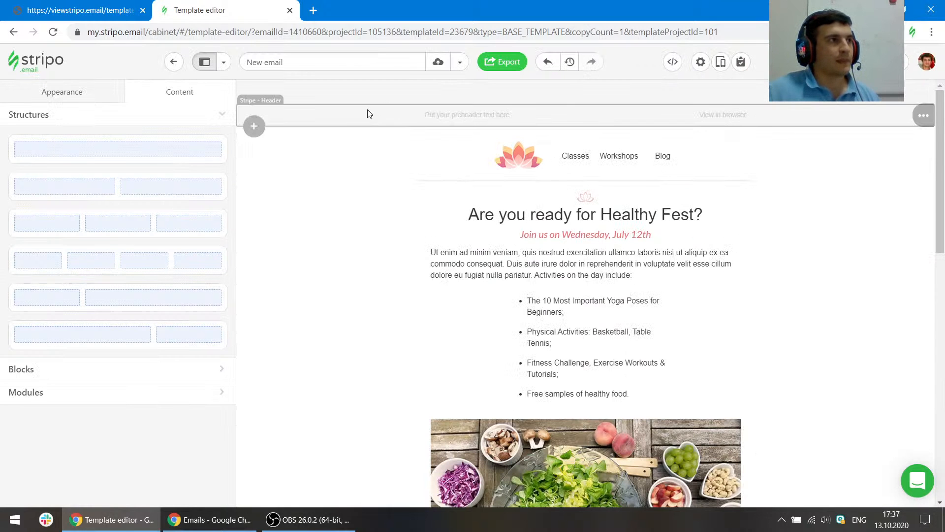
click(280, 109)
click(721, 62)
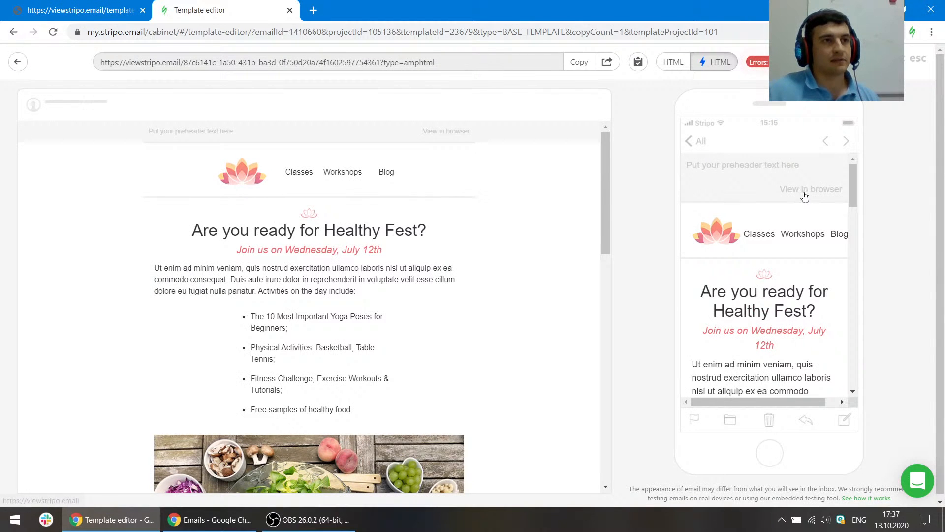
click(918, 59)
- Set the mobile Size of Header text to 10 in Mobile Formatting
click(82, 97)
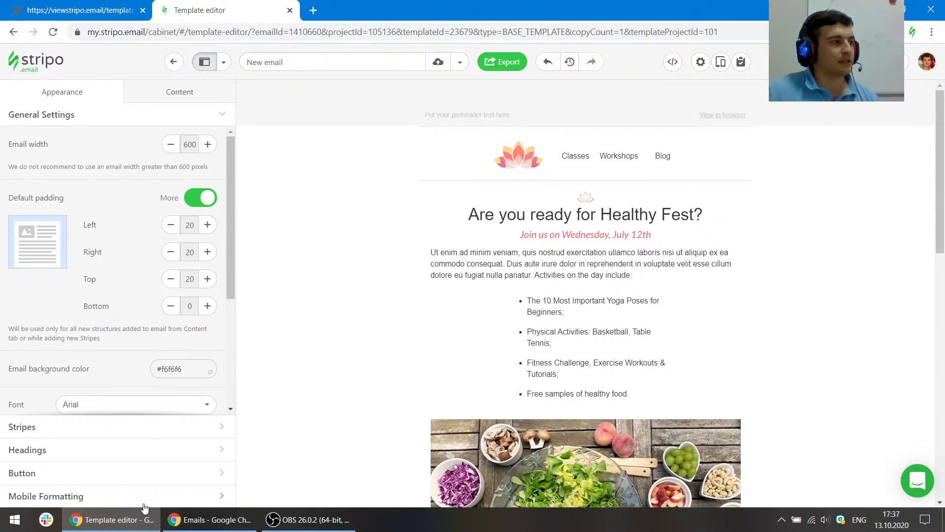
click(59, 496)
click(193, 280)
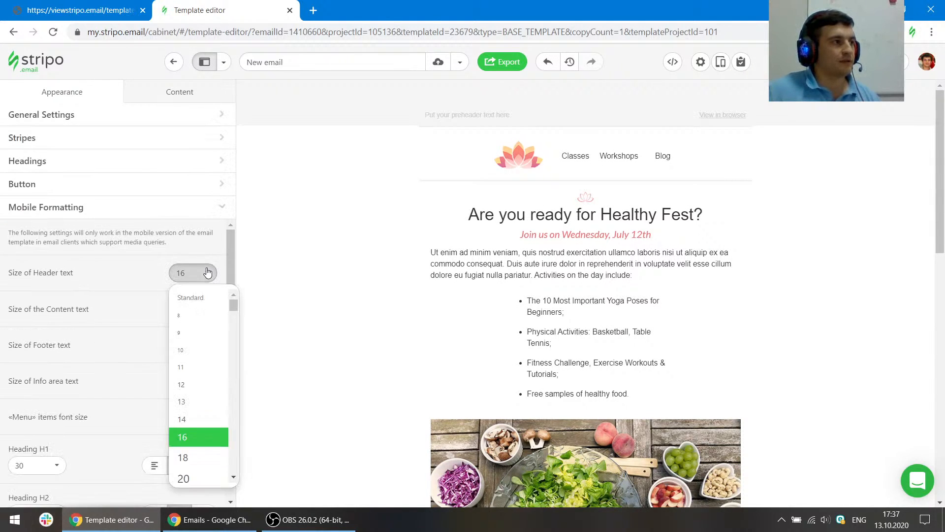
click(190, 351)
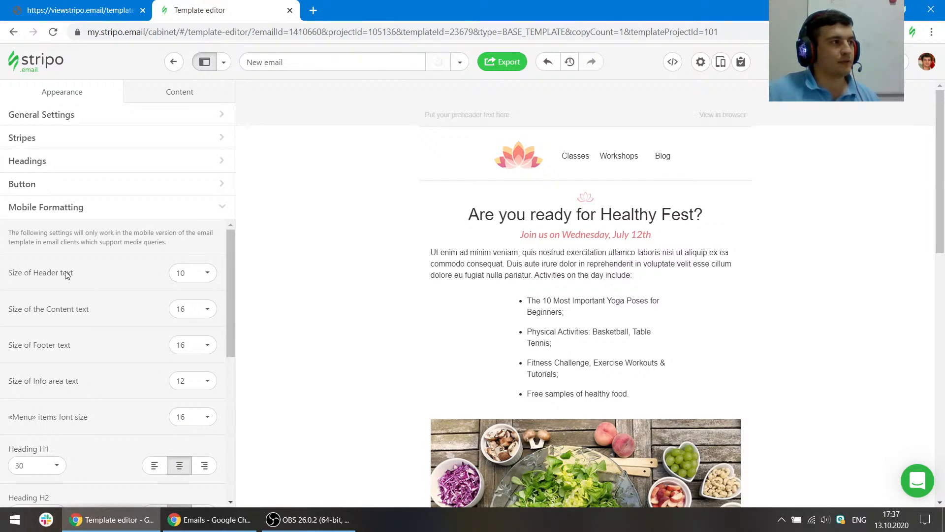
- Disable Responsive structure for the preheader structure
click(721, 62)
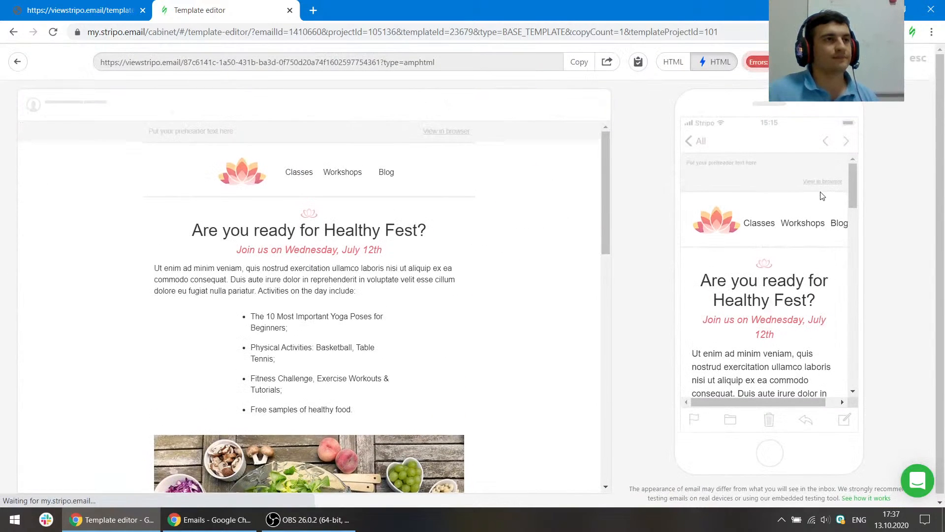
click(905, 61)
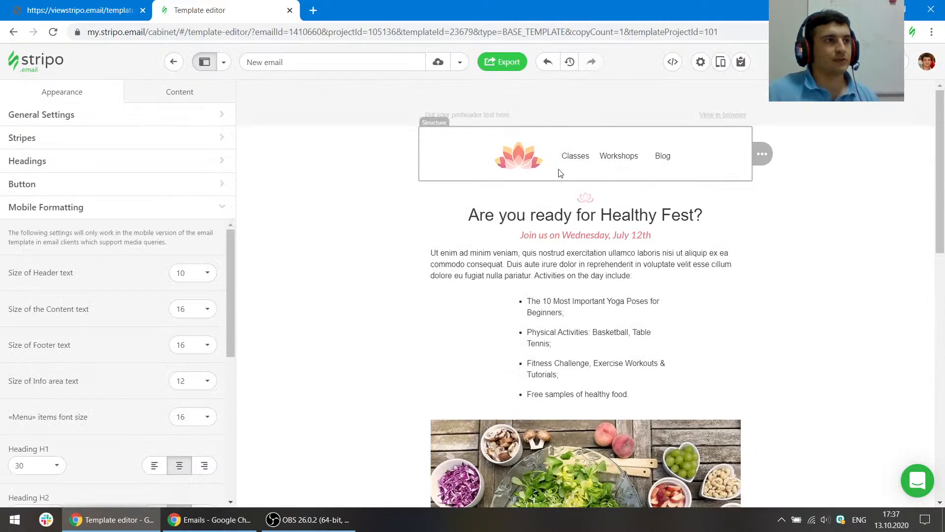
click(565, 128)
scroll(157, 306, down, 4)
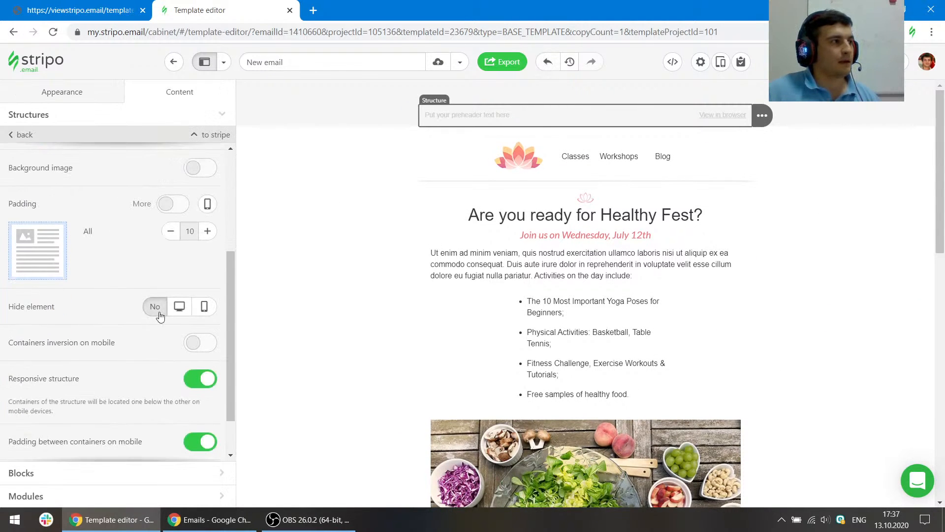
click(199, 329)
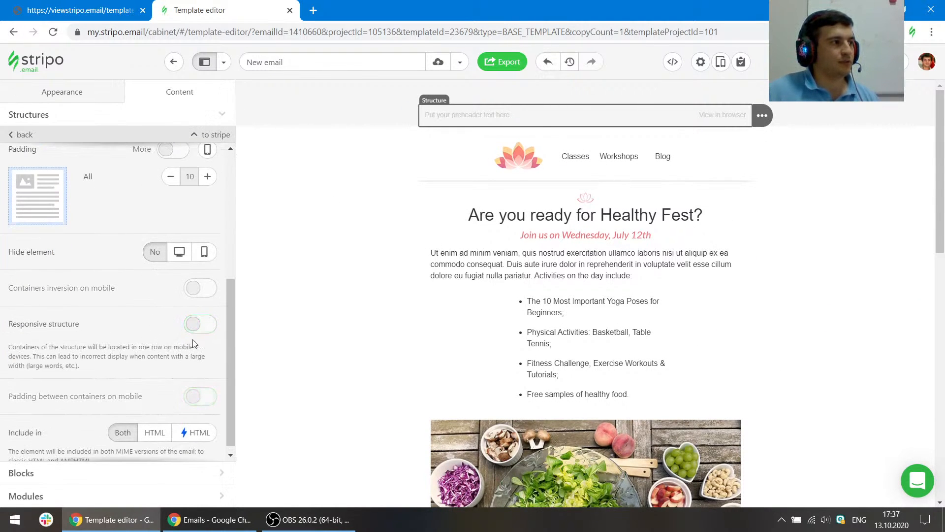
- Change the mobile Size of Header text to 12
click(73, 94)
scroll(108, 451, down, 2)
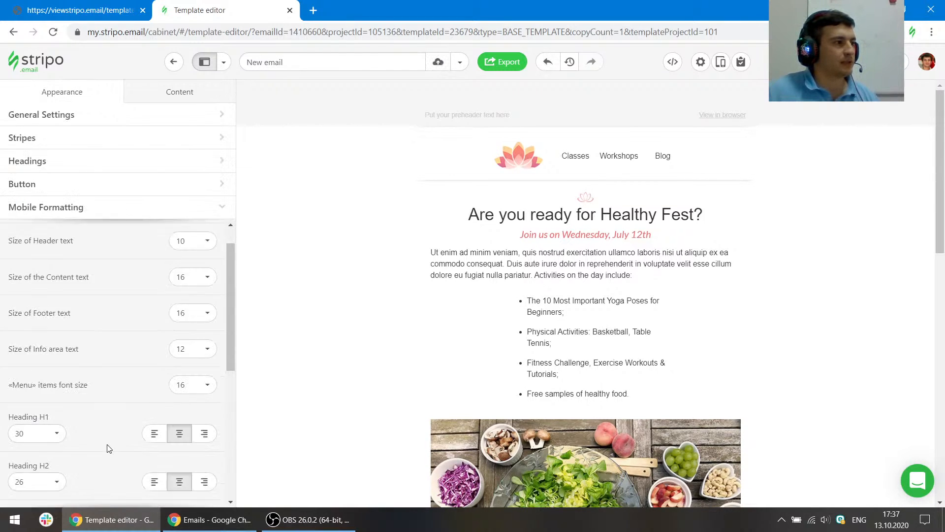
scroll(158, 323, up, 2)
click(188, 274)
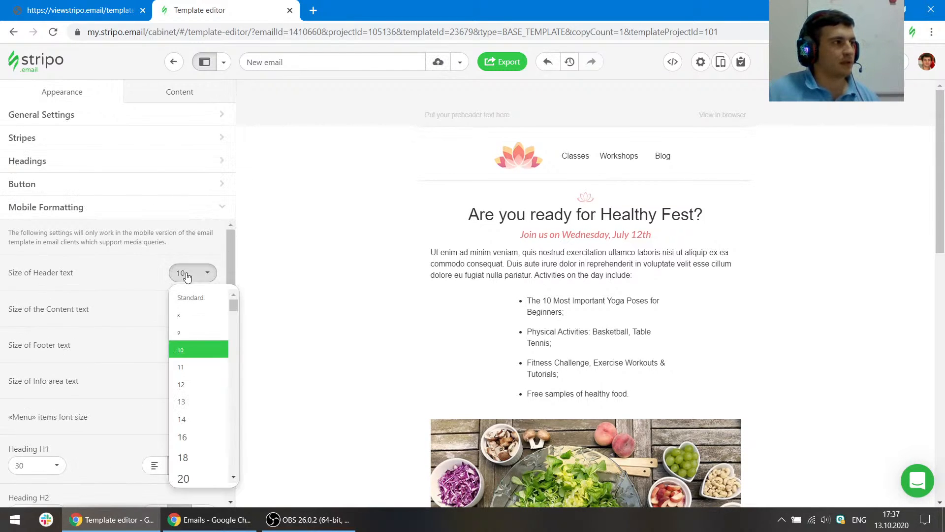
click(192, 386)
- Preview the mobile layout again and select the header menu block
click(721, 62)
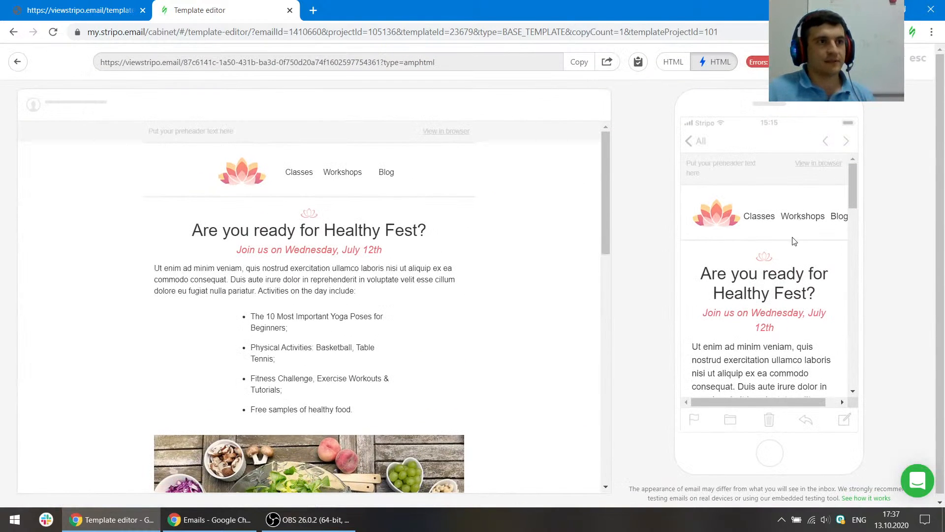
click(905, 58)
click(612, 157)
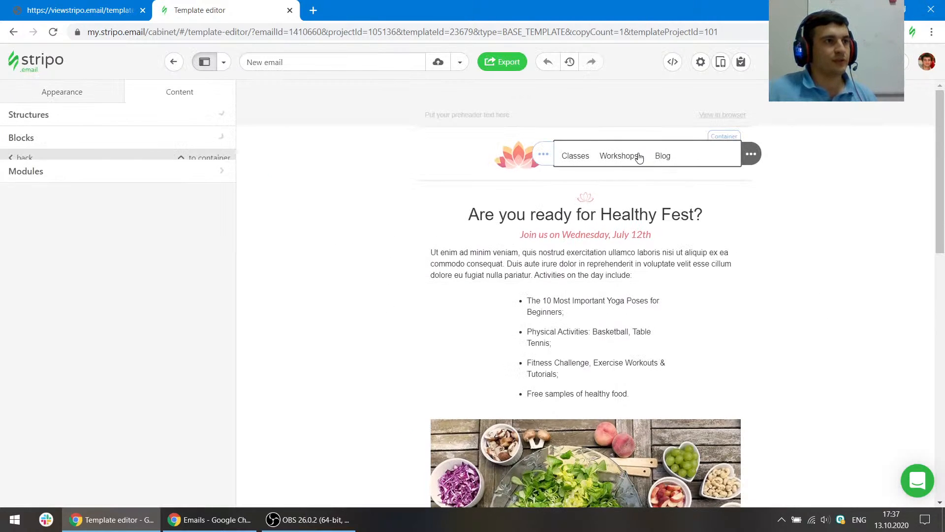
- Set the mobile «Menu» items font size to 12 in Mobile Formatting
click(63, 101)
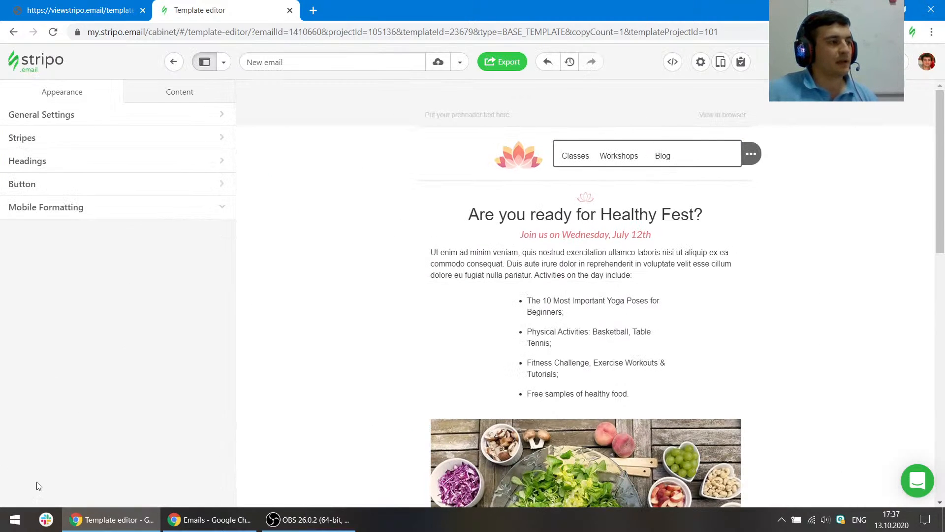
scroll(107, 454, down, 3)
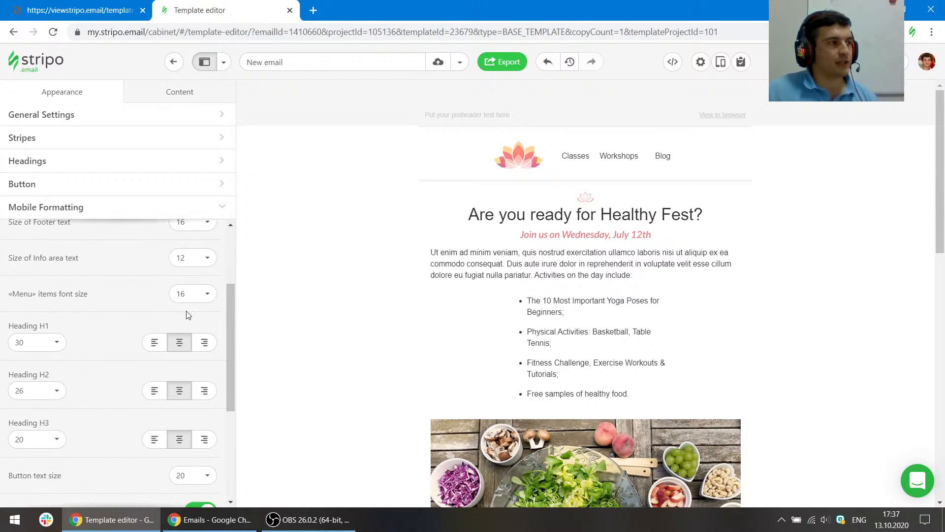
click(192, 293)
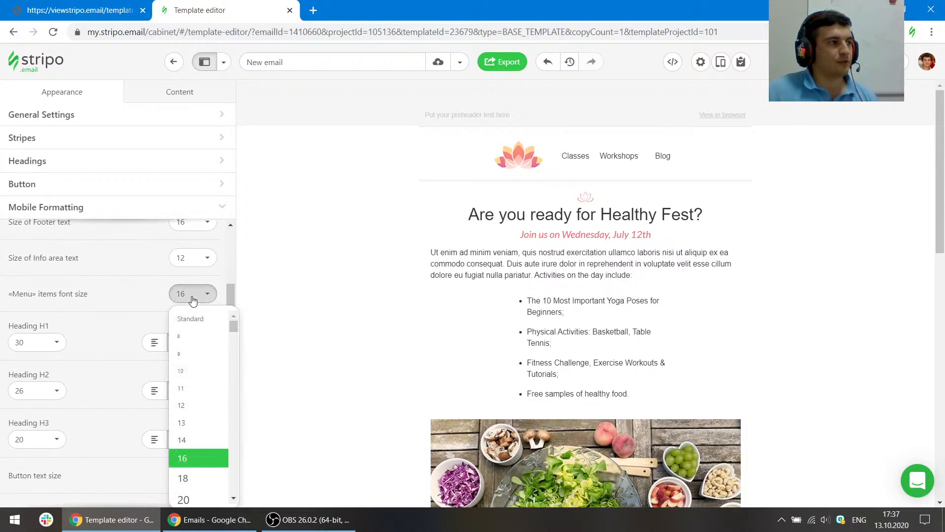
click(196, 409)
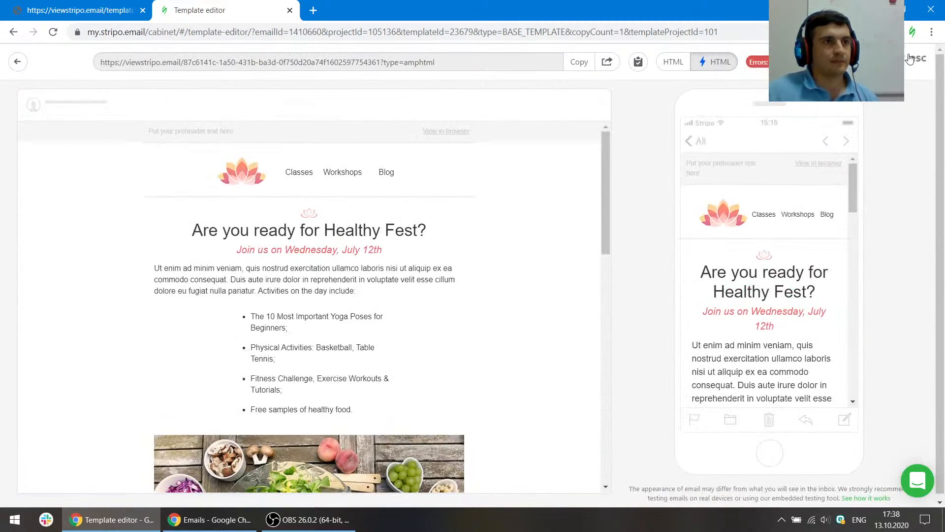
- Preview the email on mobile in both the AMP HTML and classic HTML versions
drag(851, 190, 855, 284)
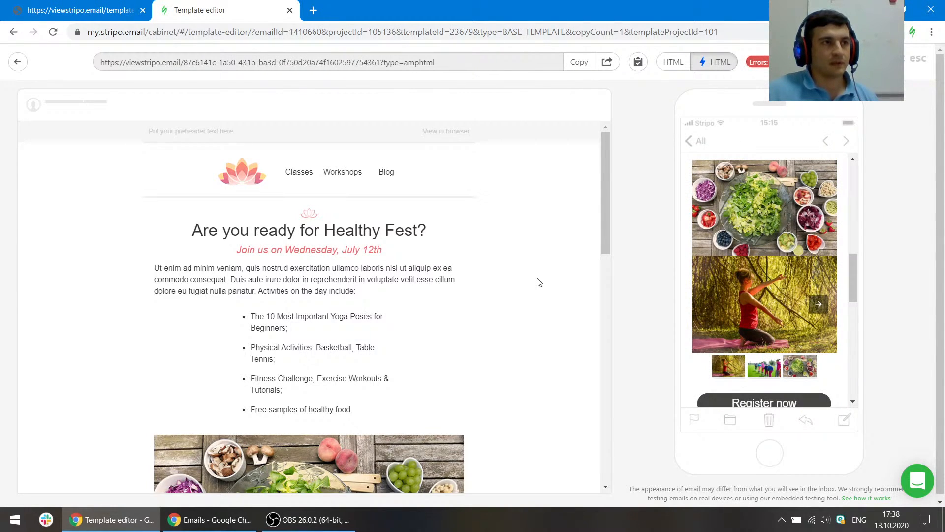
scroll(537, 281, down, 6)
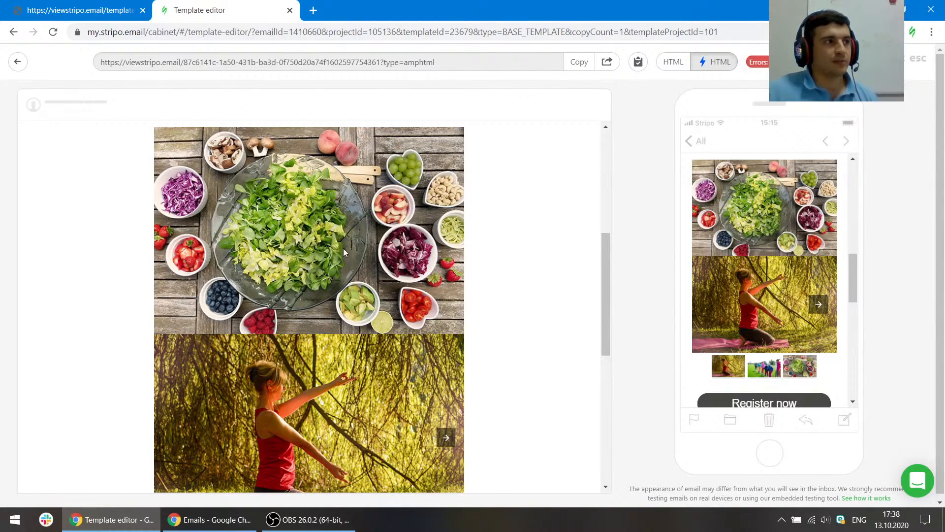
click(676, 62)
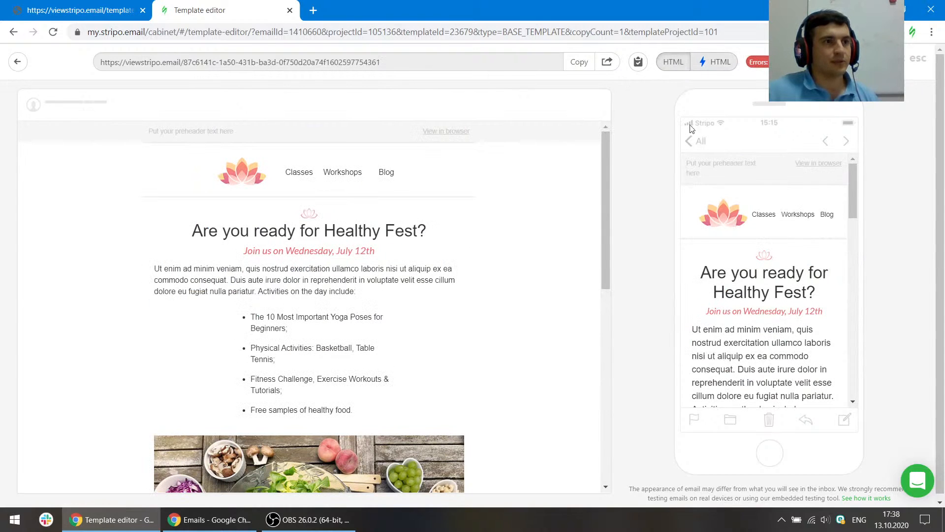
scroll(795, 285, down, 7)
scroll(380, 292, down, 3)
scroll(380, 291, down, 4)
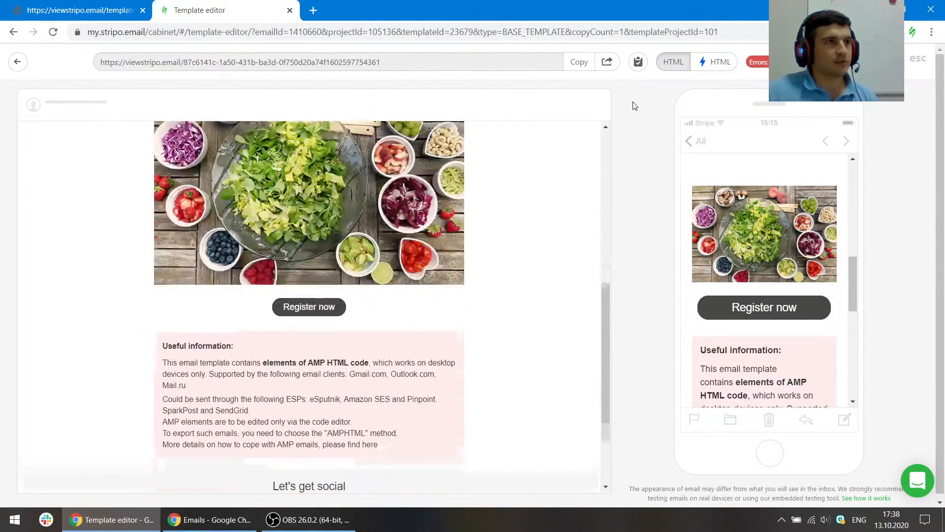
click(712, 63)
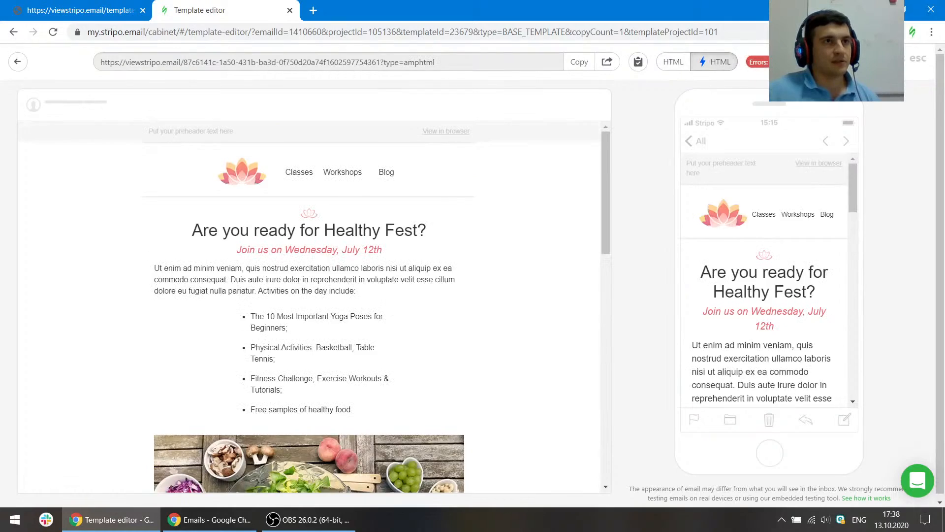
key(Escape)
- Set the salad image block to be included only in the classic HTML version
scroll(523, 294, down, 4)
click(523, 294)
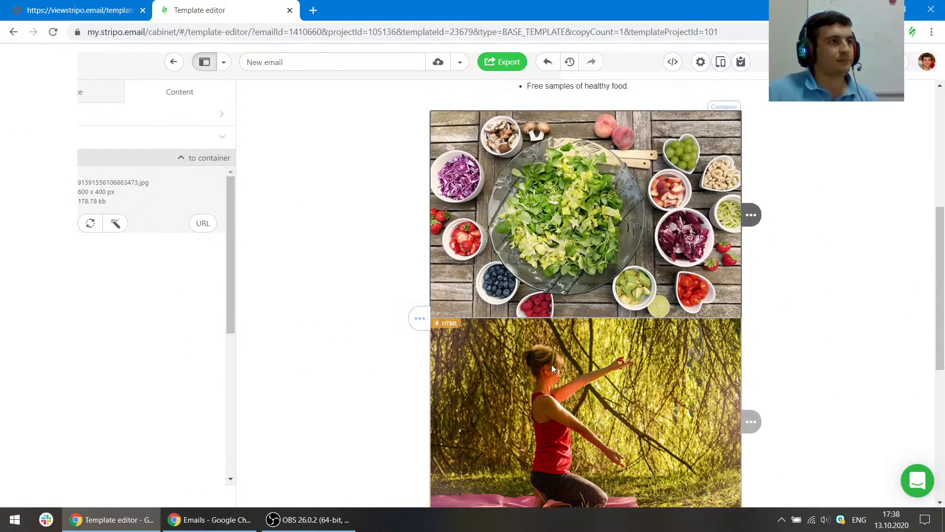
scroll(182, 327, down, 6)
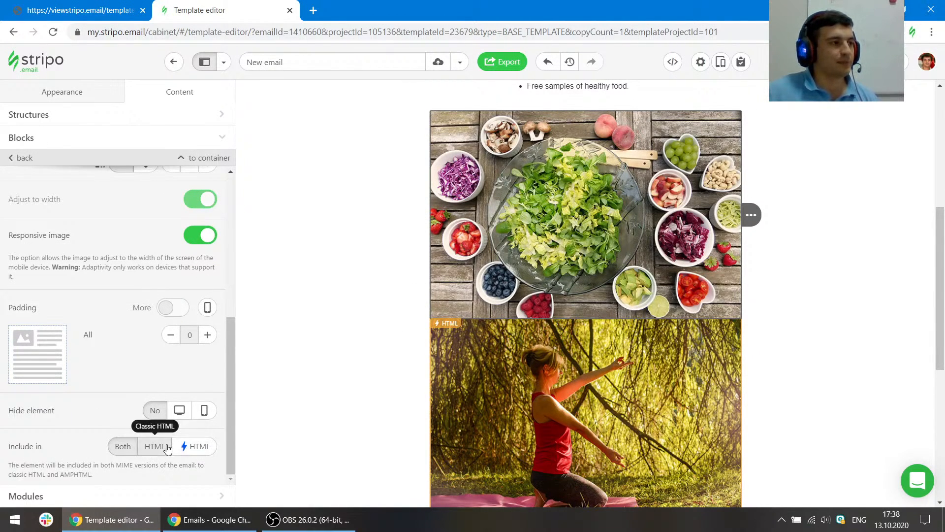
click(162, 451)
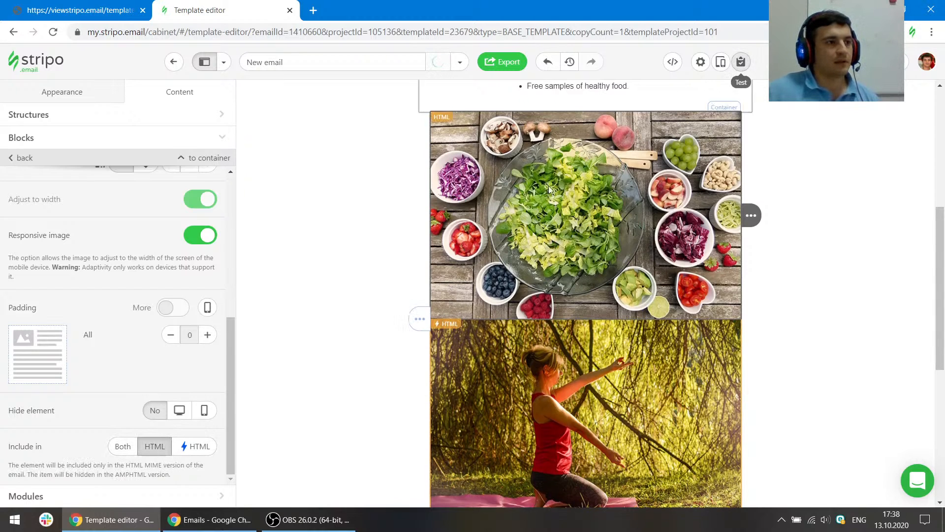
- Preview the email again, comparing the AMP HTML and classic HTML versions on mobile
click(721, 61)
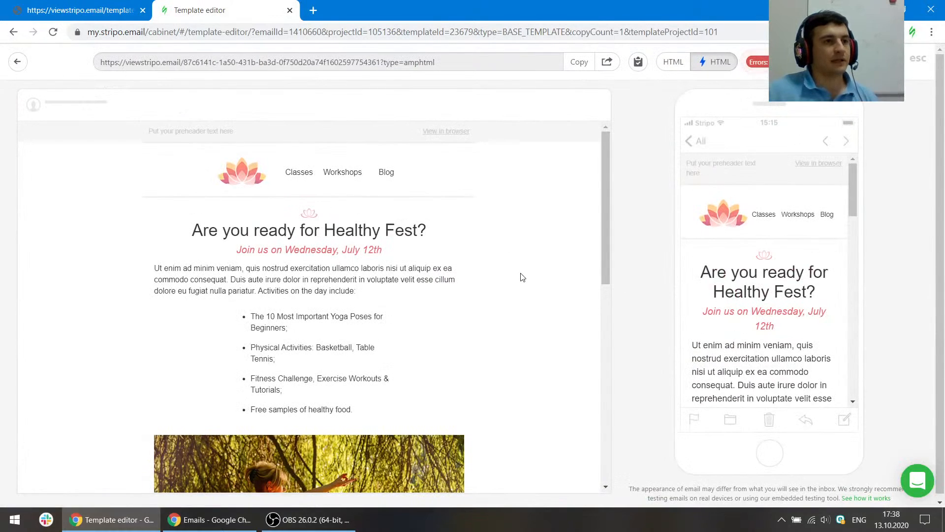
scroll(829, 266, down, 3)
scroll(800, 276, down, 1)
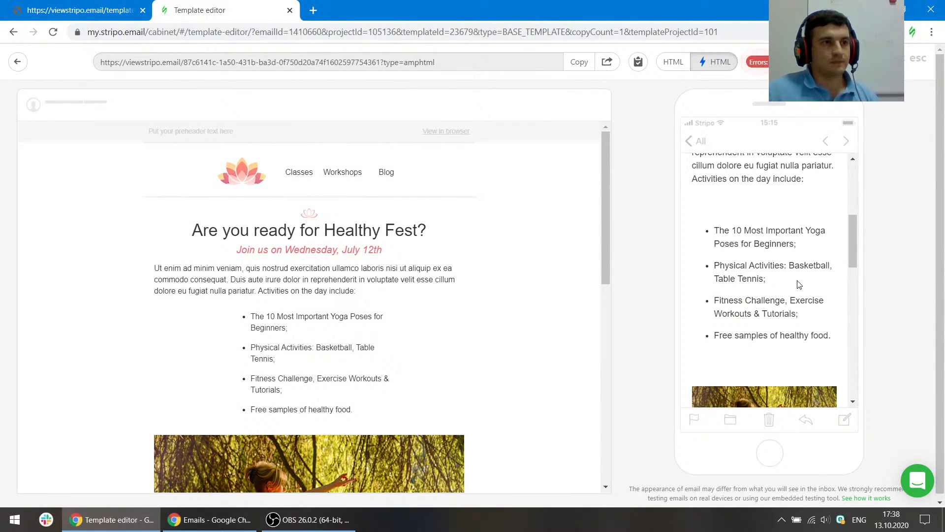
scroll(799, 278, down, 2)
scroll(542, 262, down, 5)
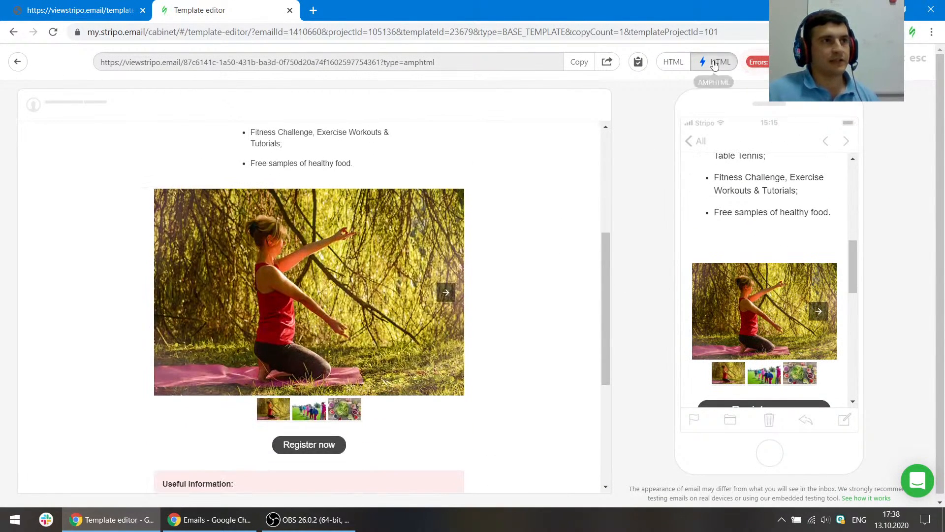
click(673, 62)
scroll(768, 237, down, 6)
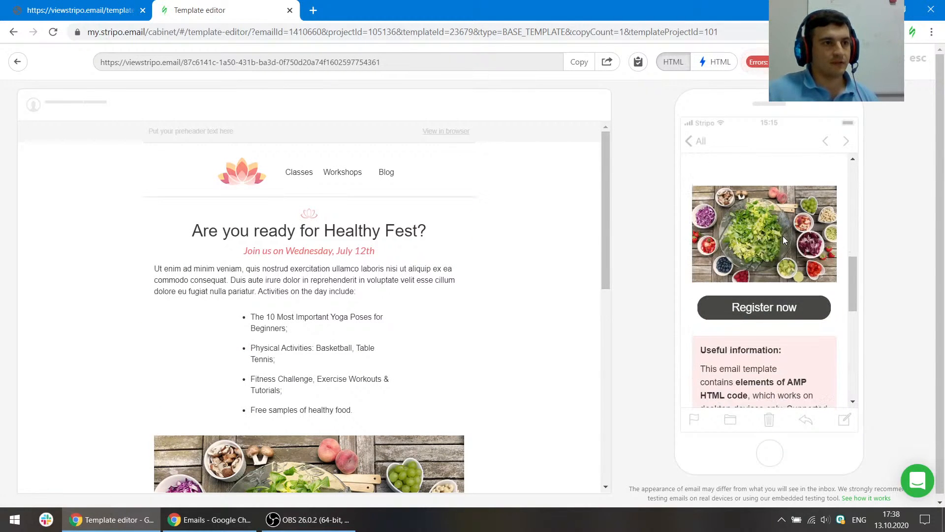
scroll(485, 269, down, 4)
scroll(487, 274, down, 3)
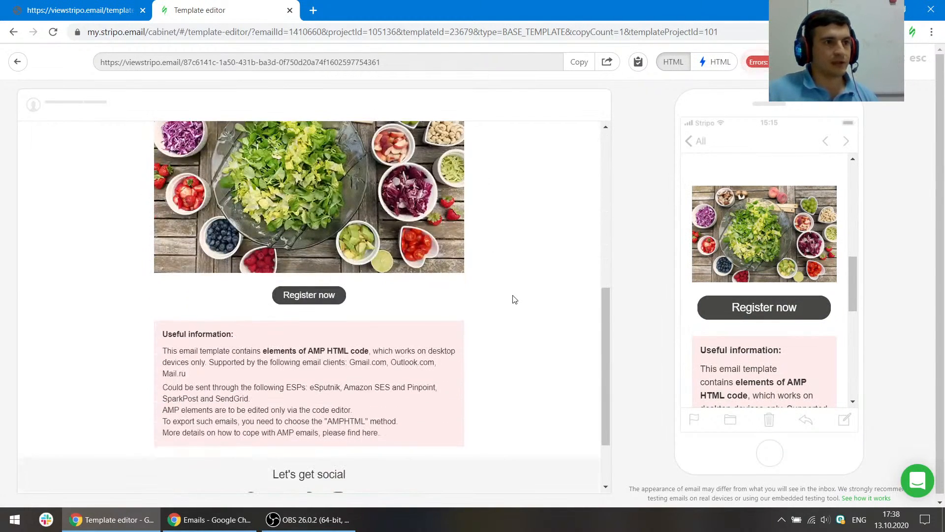
scroll(513, 298, up, 2)
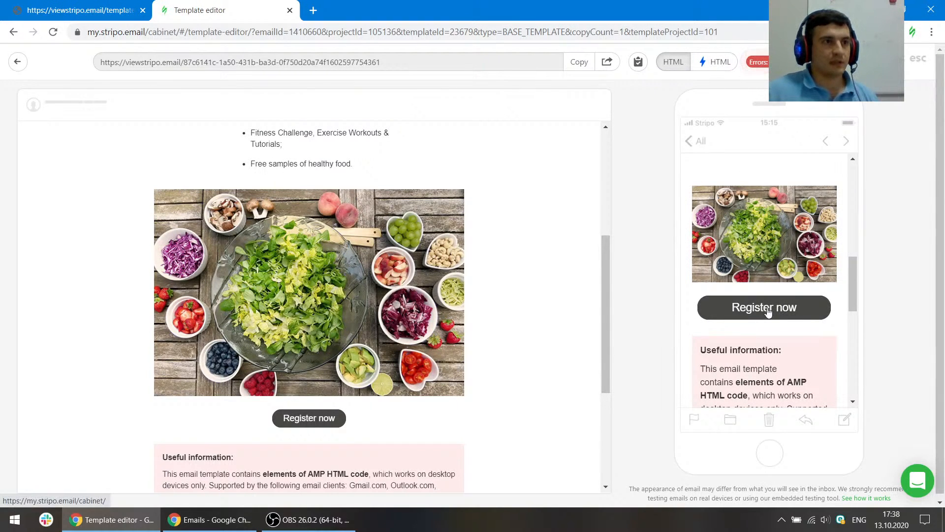
scroll(757, 317, up, 1)
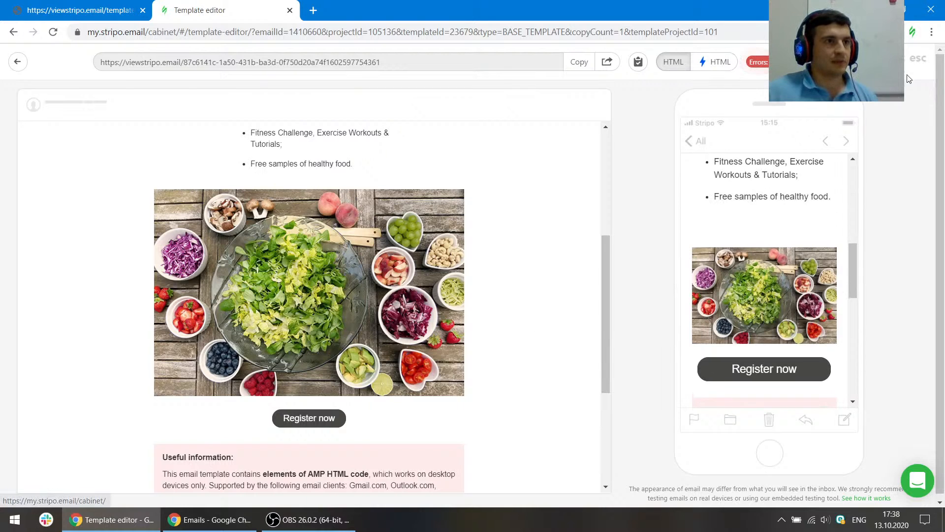
click(921, 60)
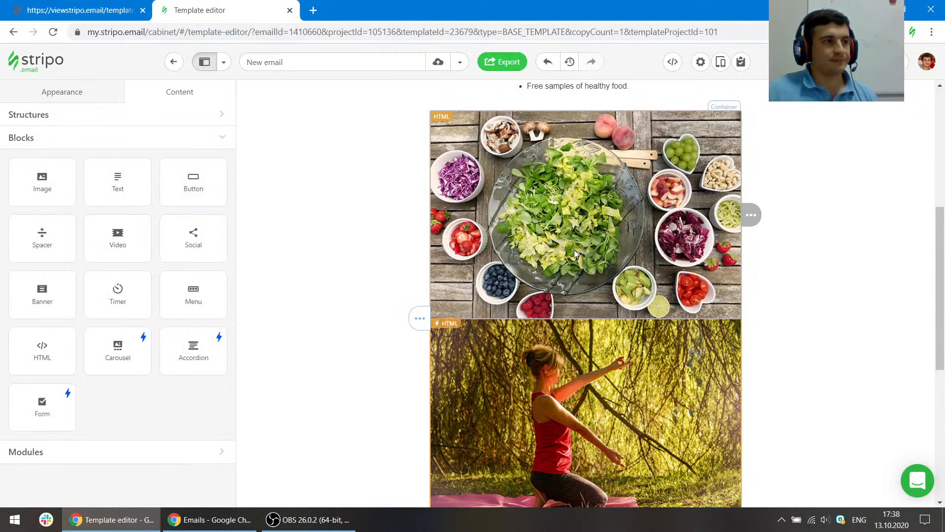
- Turn off Full-width buttons in Mobile Formatting
scroll(574, 250, down, 5)
click(68, 98)
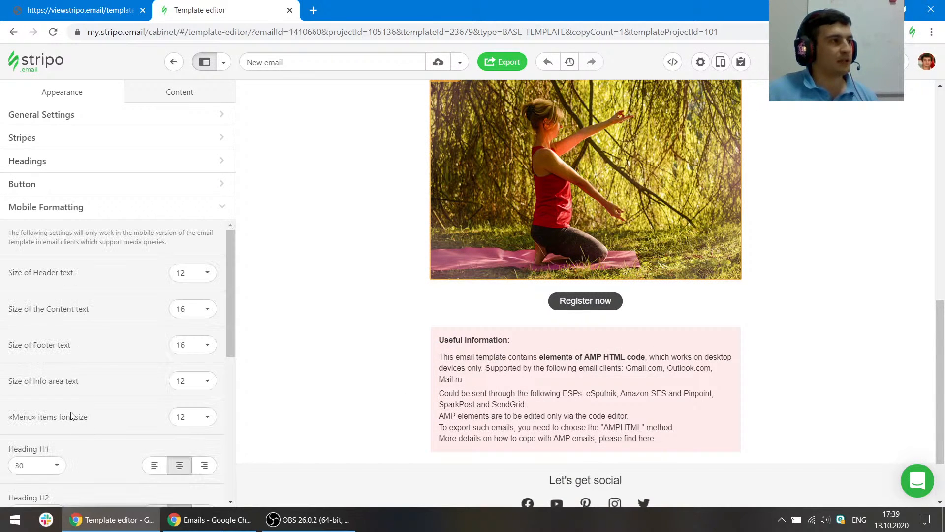
scroll(82, 452, down, 5)
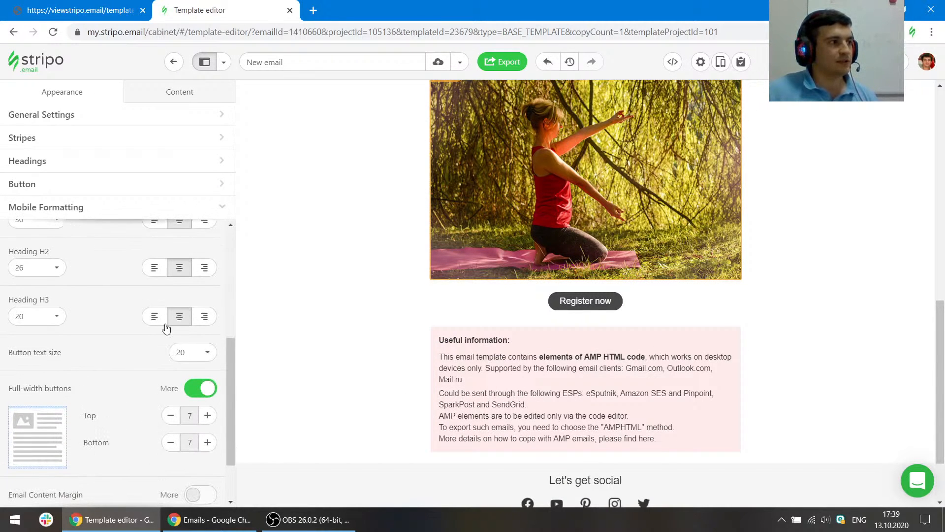
click(201, 390)
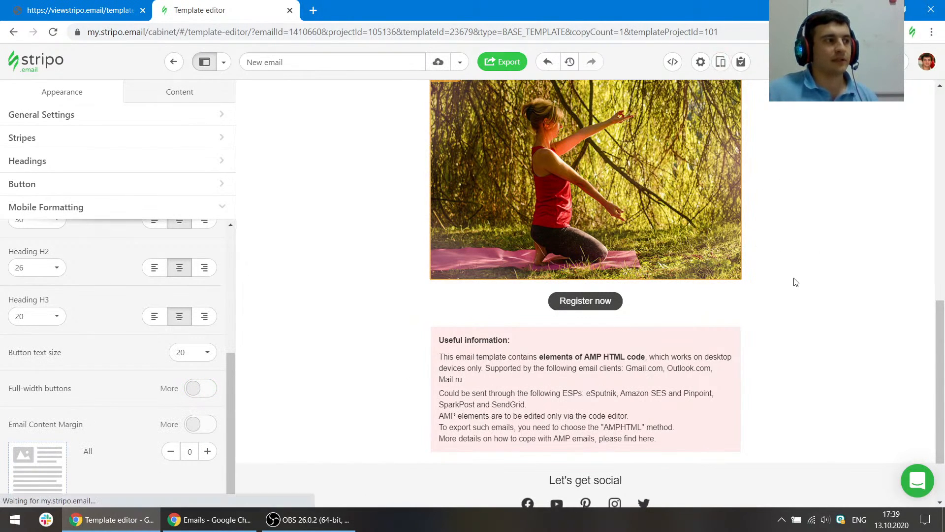
- Preview the email to check the mobile Register now button
scroll(805, 290, down, 8)
scroll(805, 294, up, 3)
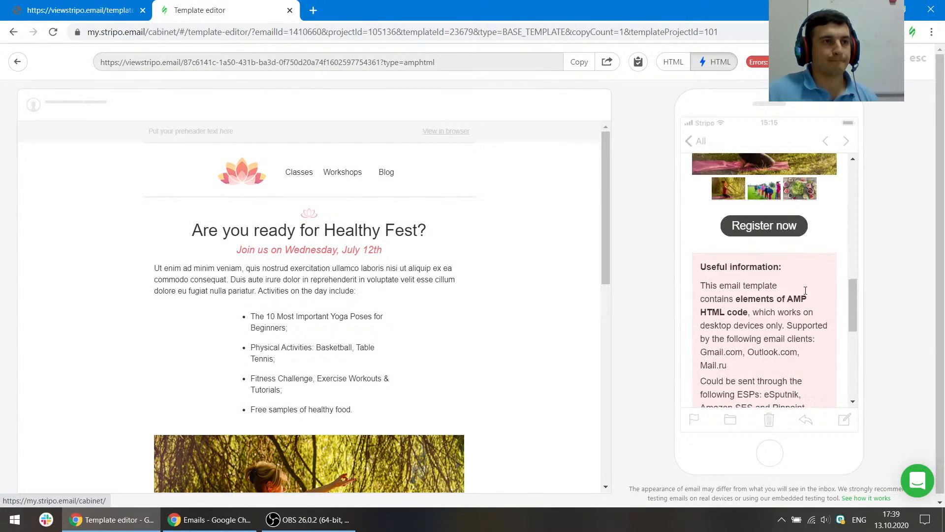
scroll(739, 296, down, 2)
click(919, 64)
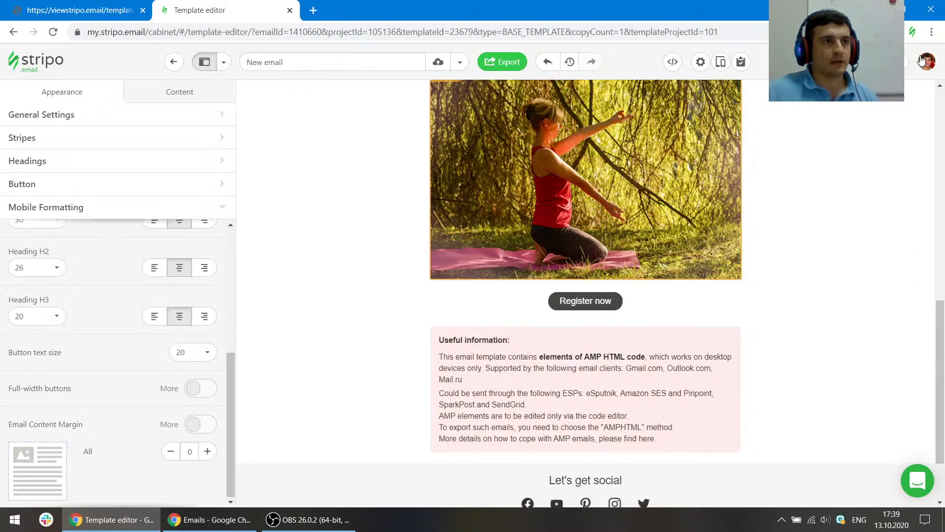
- Set the mobile Button text size to 16 and open the preview
click(191, 361)
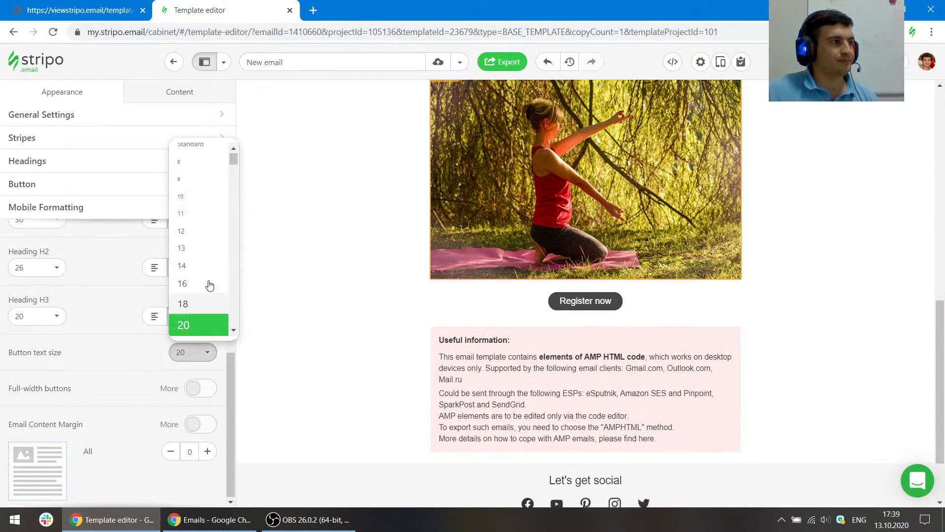
click(190, 282)
click(722, 62)
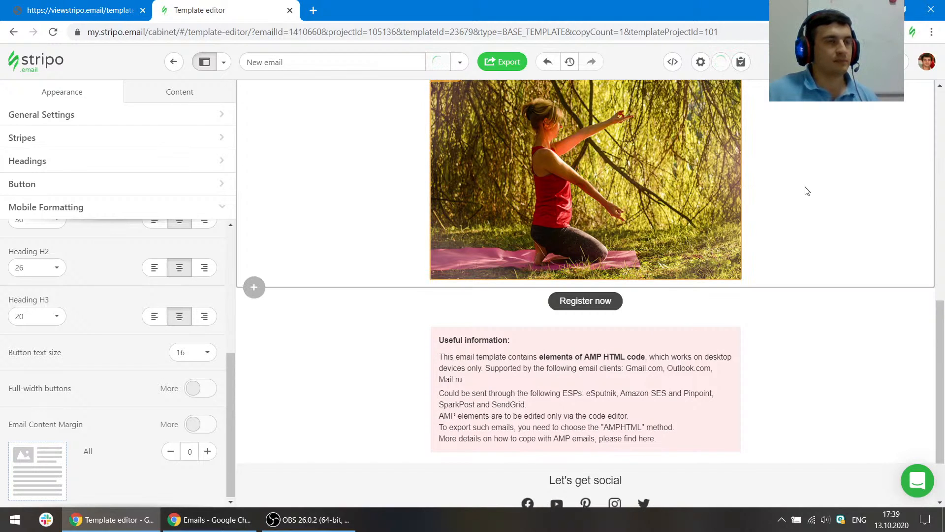
scroll(801, 260, down, 6)
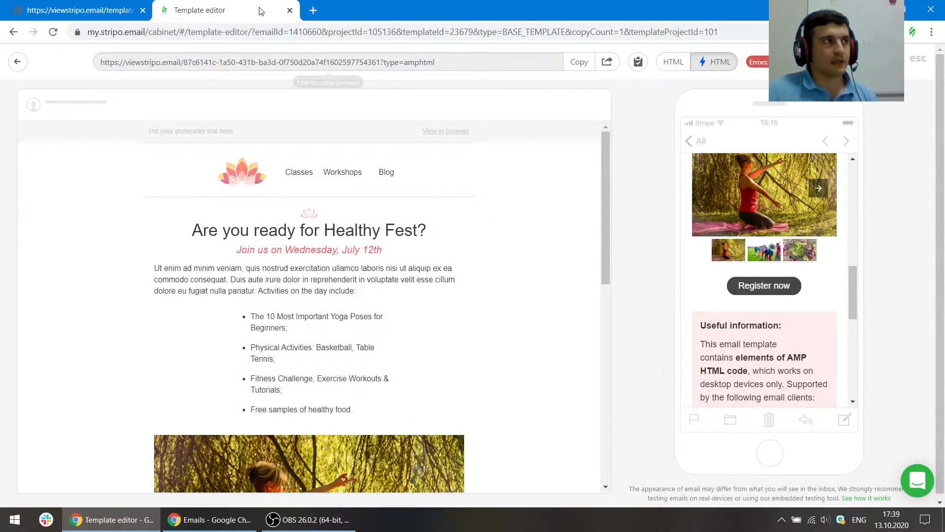
- Examine the original template's carousel and button section in the reference tab, then close the preview
click(78, 10)
scroll(506, 220, up, 4)
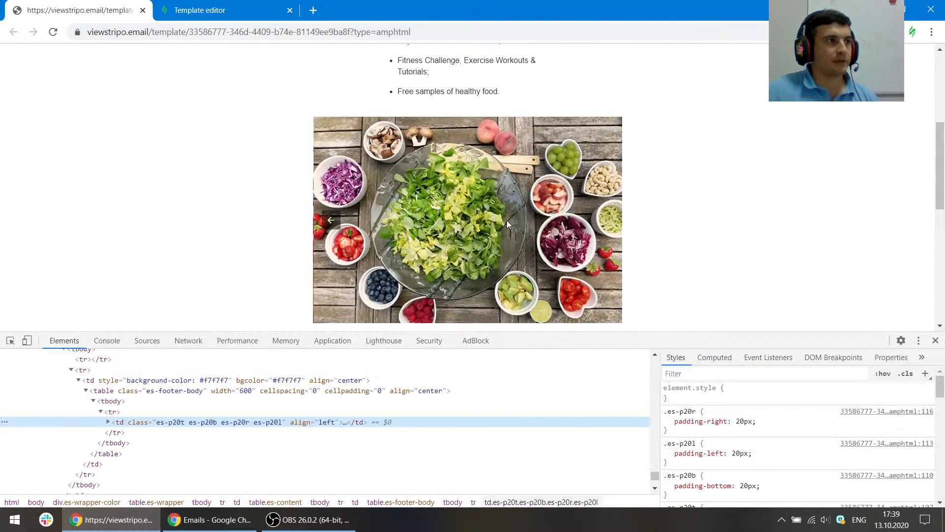
scroll(462, 227, down, 4)
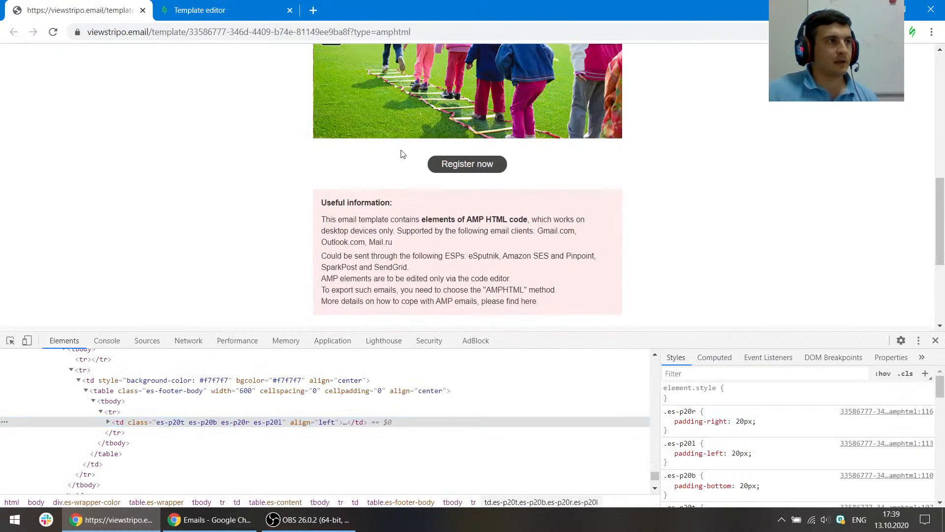
click(222, 9)
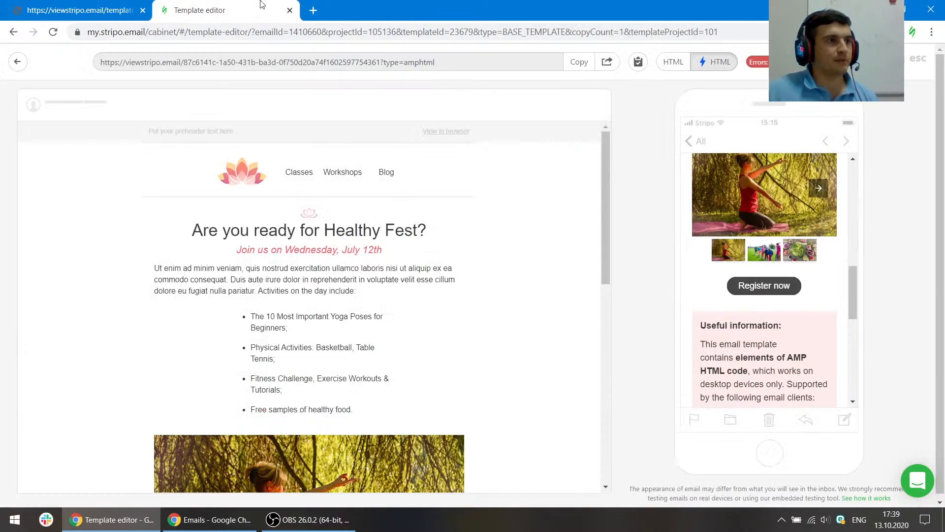
click(906, 74)
- Turn off Display preview for the carousel block and preview the email again
click(541, 207)
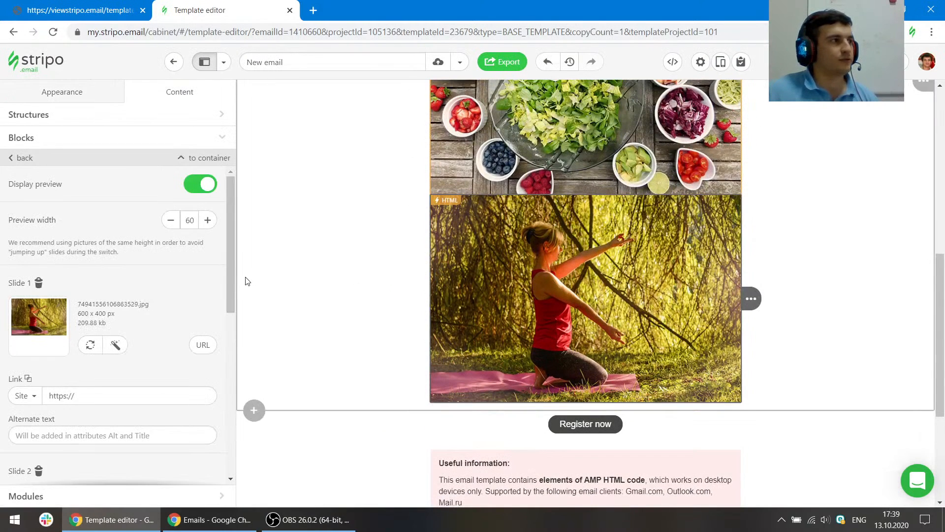
click(202, 185)
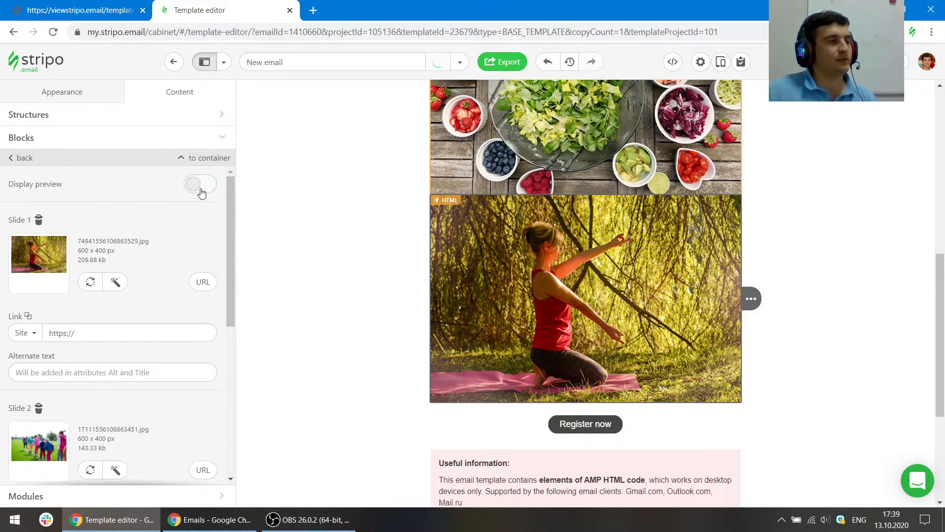
click(728, 63)
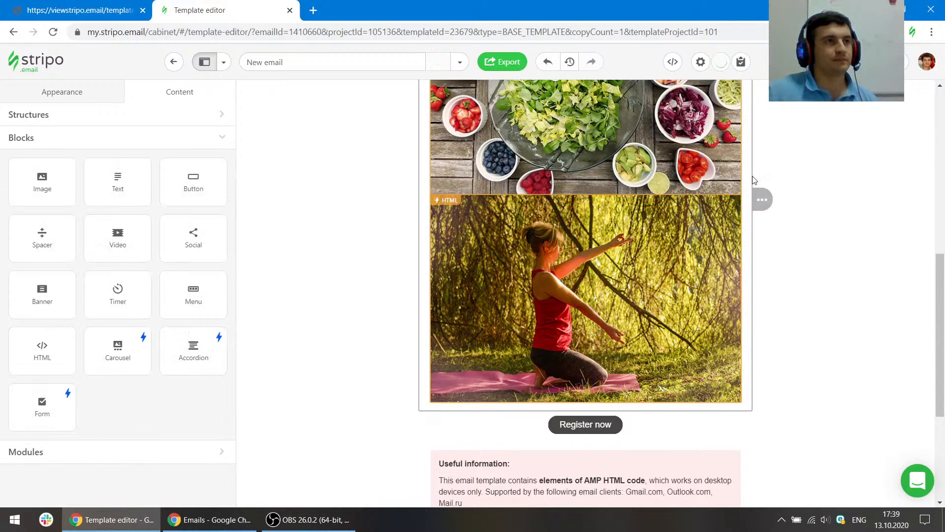
scroll(796, 227, down, 4)
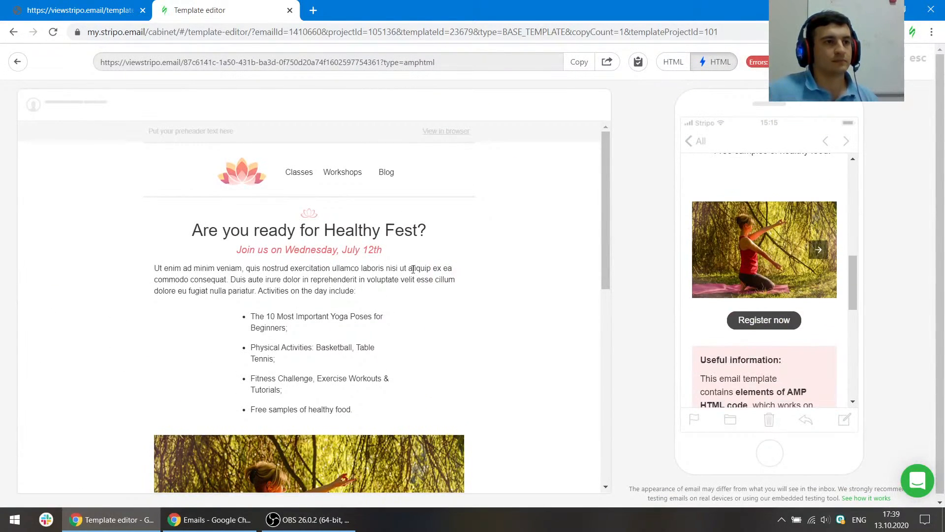
- Scroll through the AMP preview, stepping the carousel slides and checking the mobile layout
scroll(447, 241, down, 6)
click(446, 232)
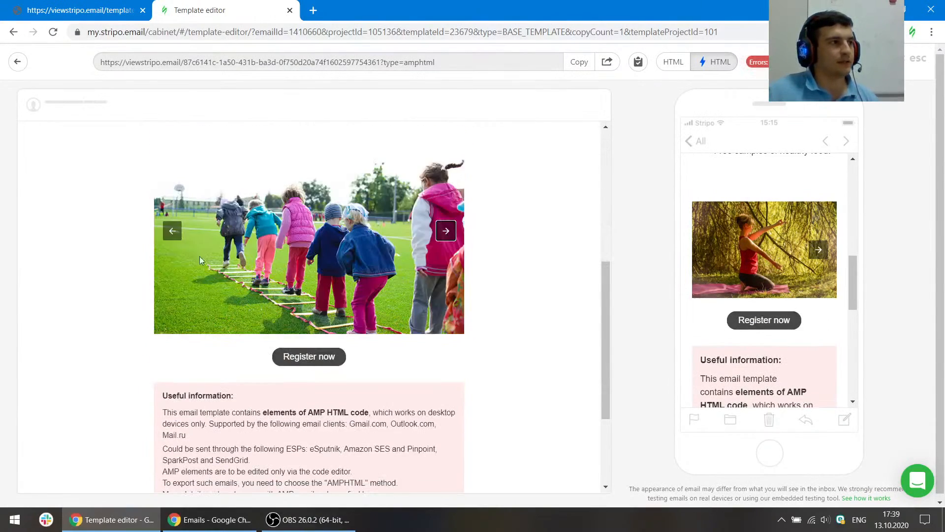
click(172, 232)
scroll(806, 282, down, 8)
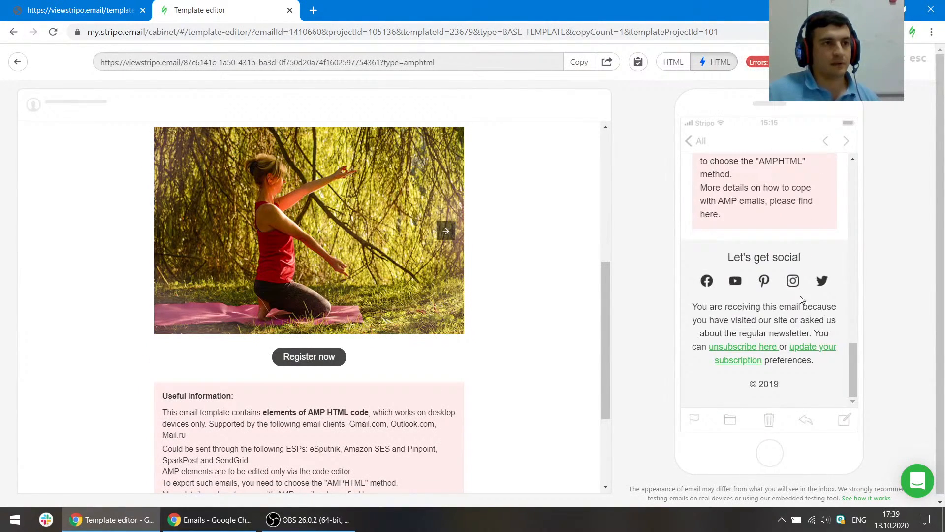
scroll(800, 295, up, 4)
scroll(768, 271, up, 8)
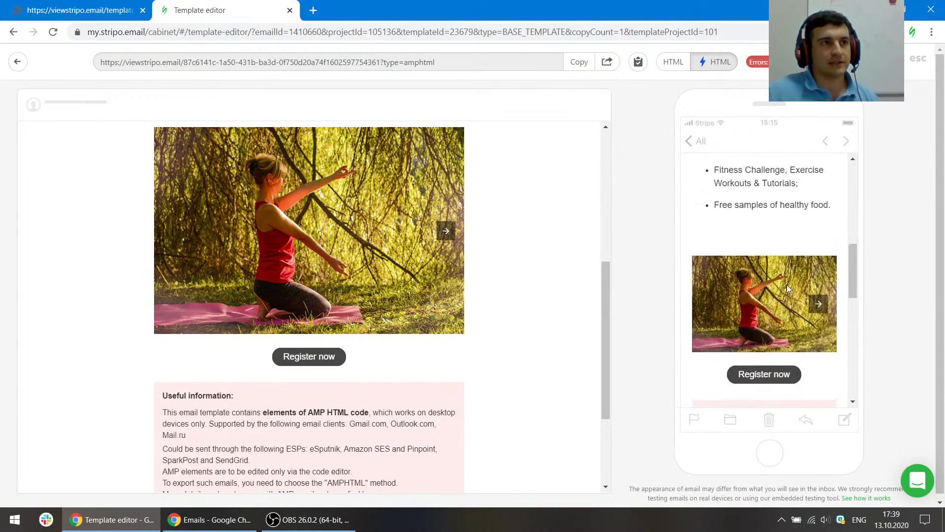
scroll(783, 286, up, 5)
scroll(777, 281, up, 2)
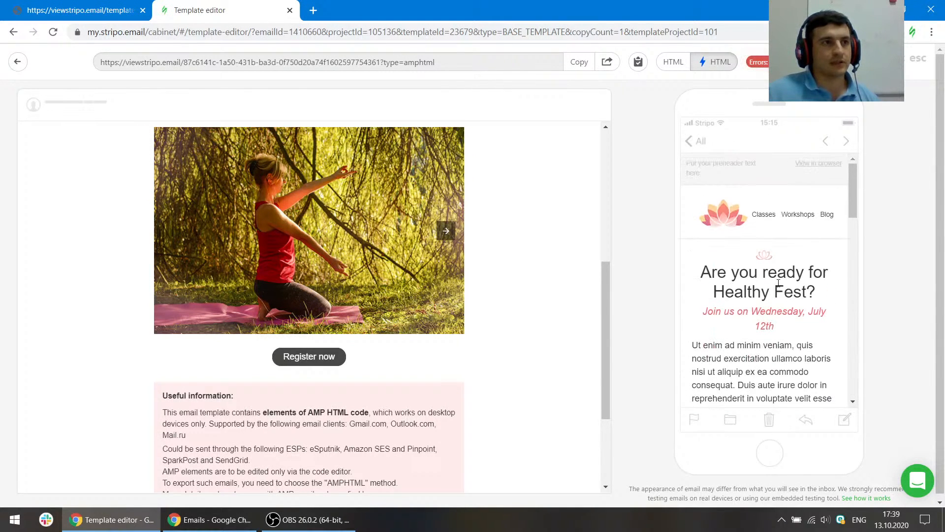
scroll(792, 297, down, 3)
scroll(498, 295, up, 6)
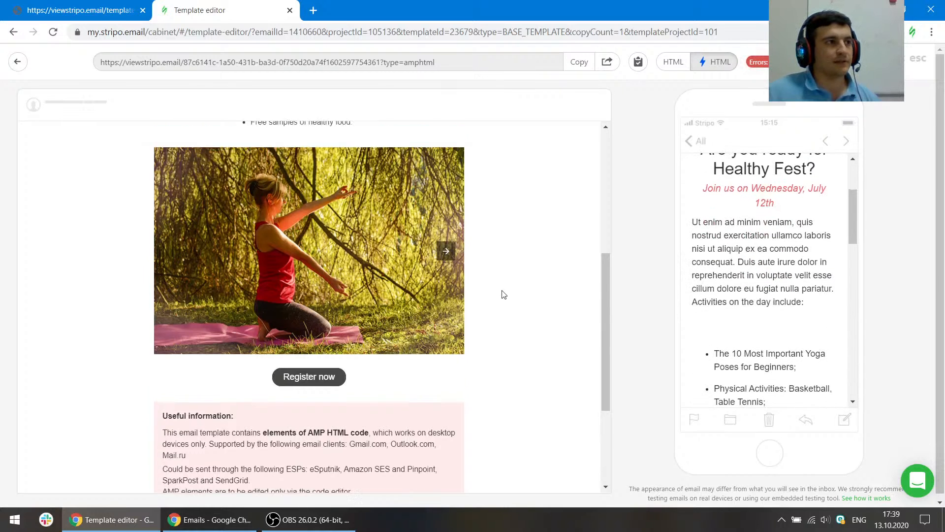
scroll(764, 229, up, 3)
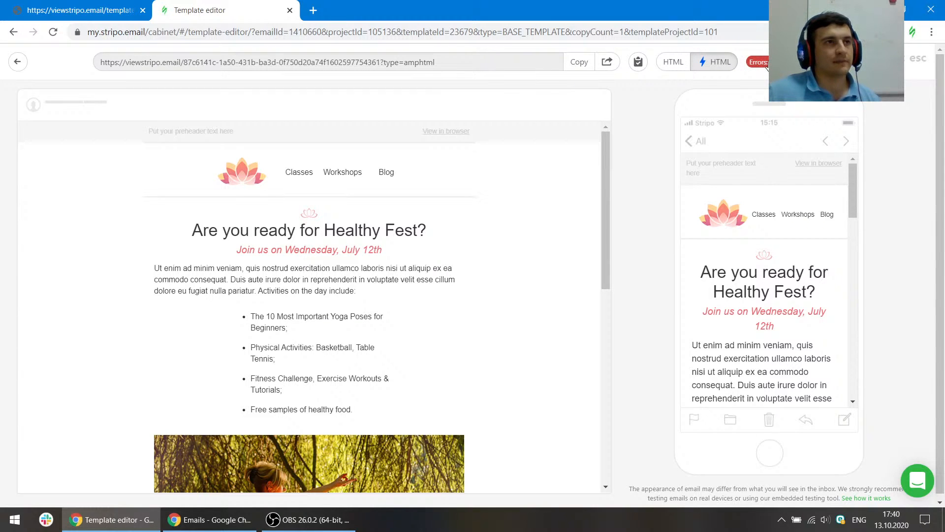
click(764, 62)
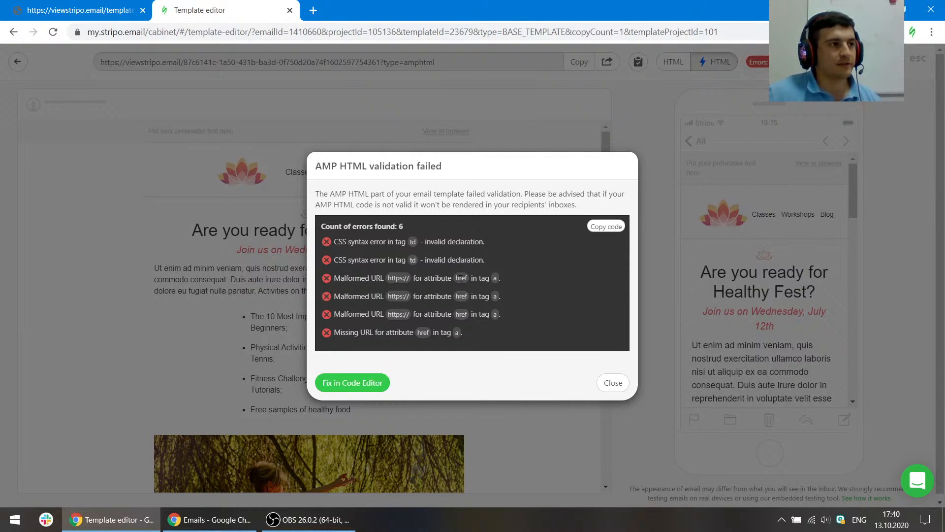
click(613, 383)
key(Escape)
scroll(614, 227, down, 3)
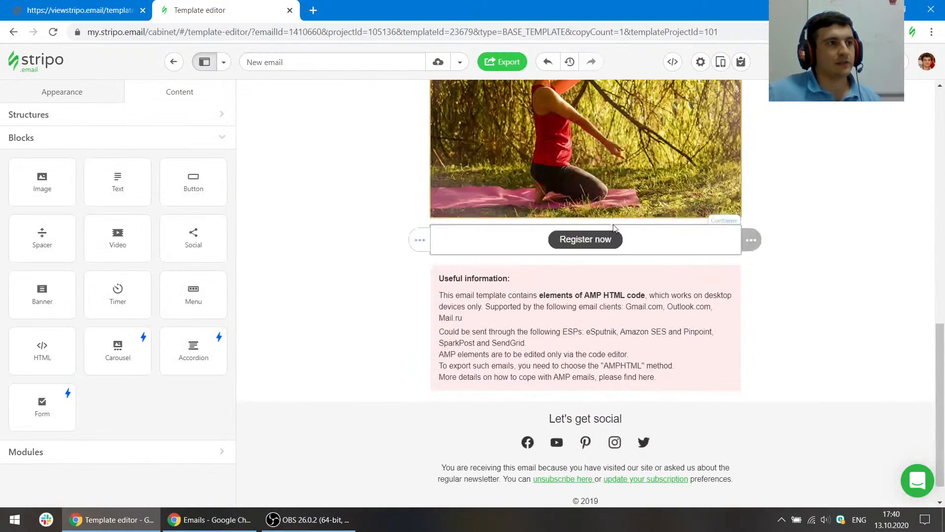
click(620, 239)
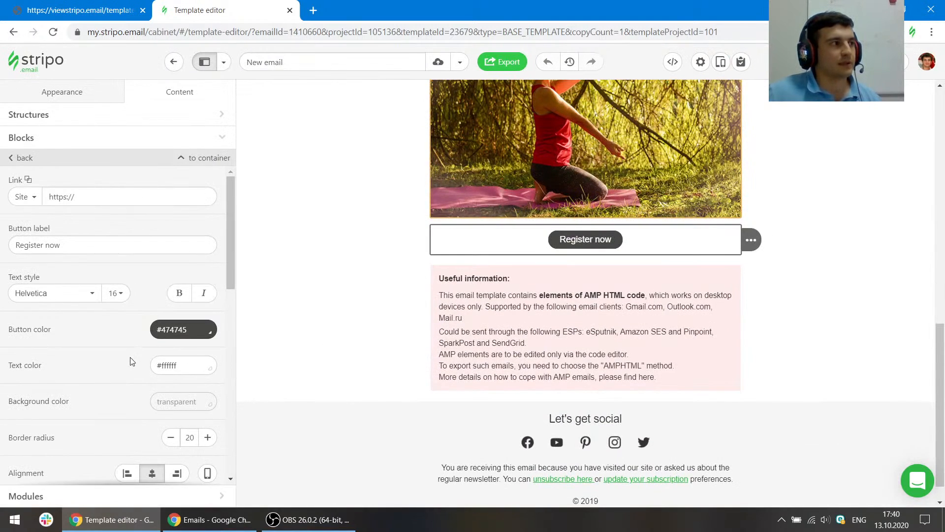
click(93, 196)
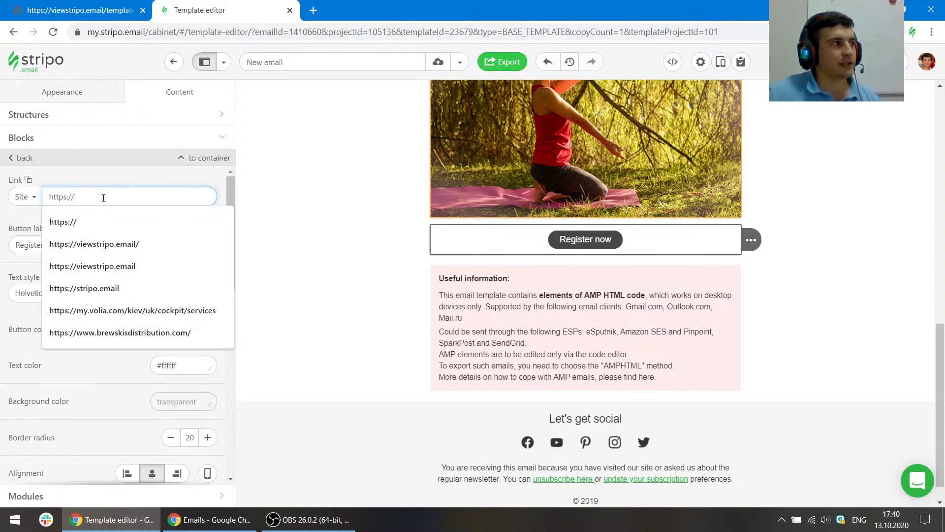
click(118, 250)
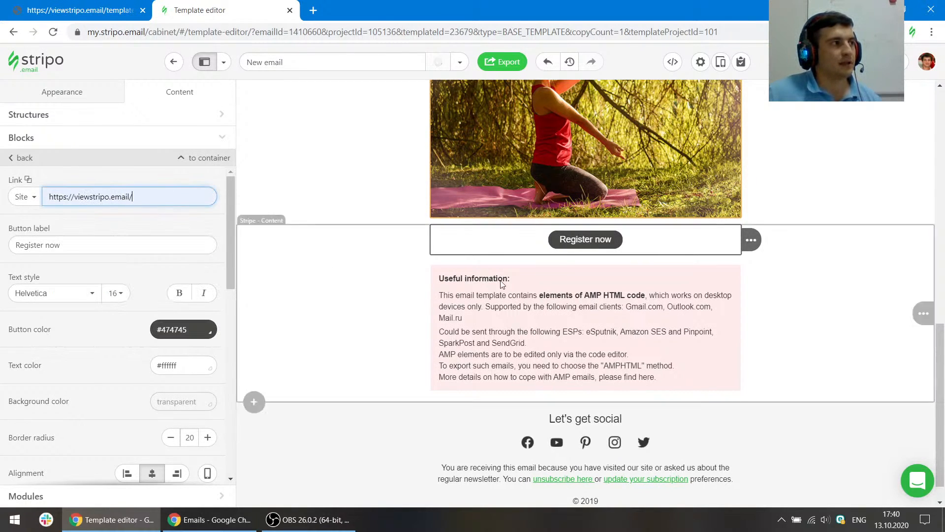
scroll(610, 296, up, 10)
scroll(627, 280, up, 1)
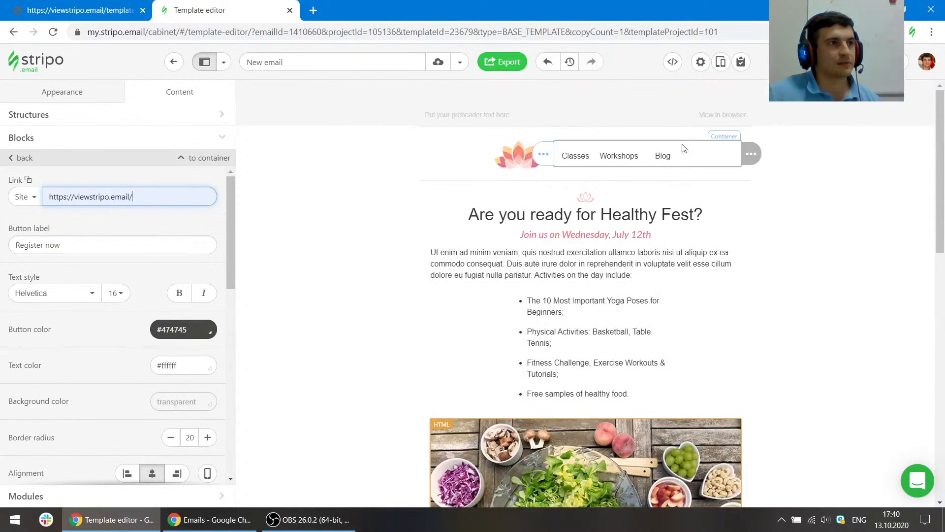
click(731, 114)
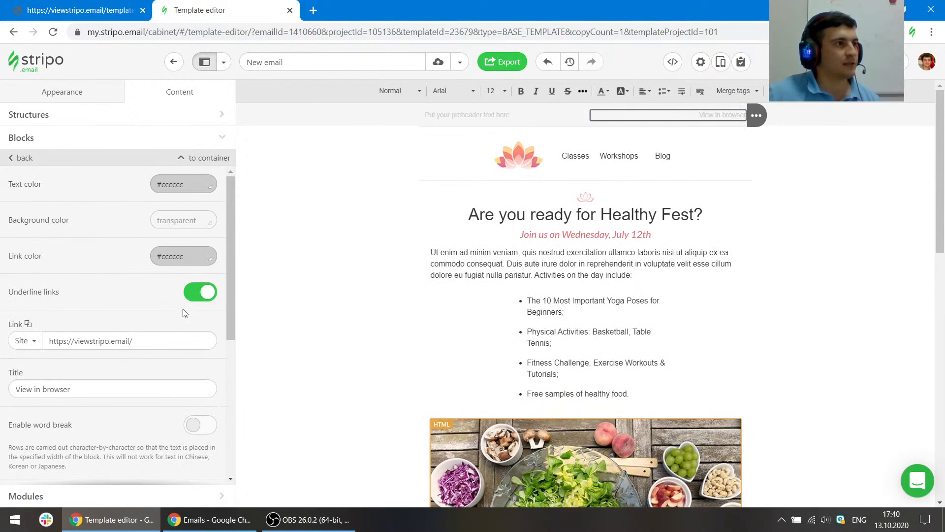
click(570, 157)
scroll(95, 352, down, 5)
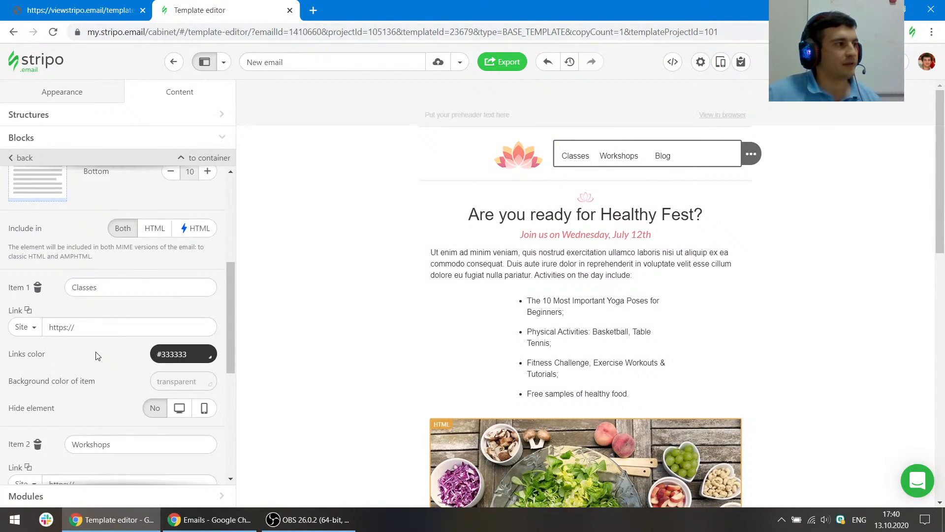
click(99, 327)
click(108, 370)
scroll(110, 364, down, 1)
scroll(110, 364, down, 2)
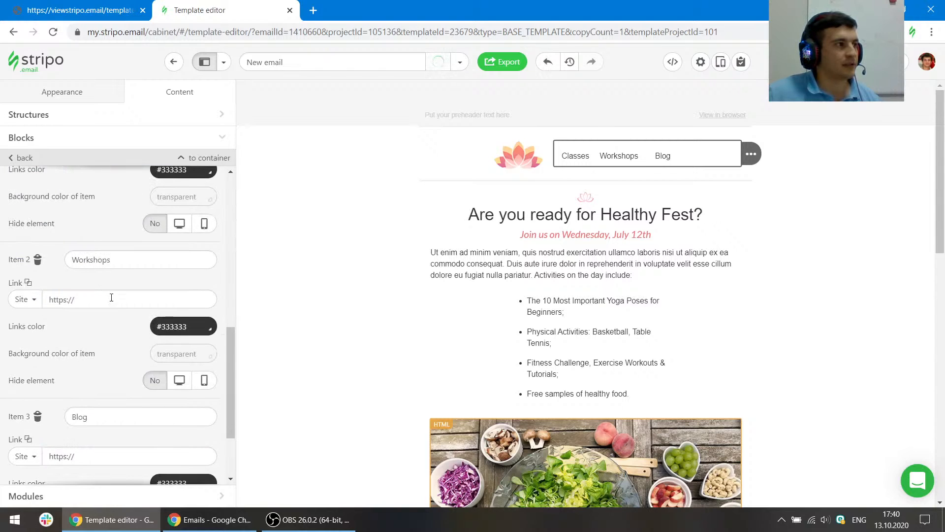
click(99, 299)
click(120, 362)
scroll(97, 340, down, 2)
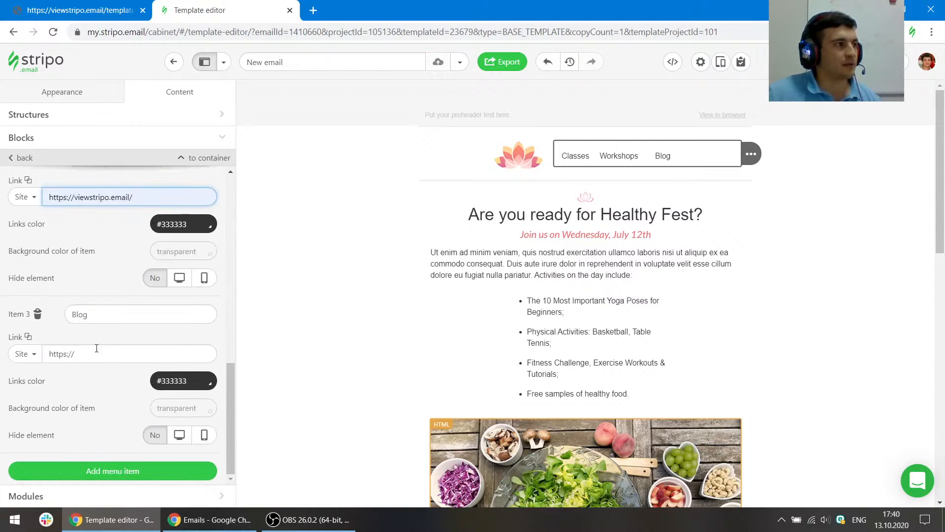
click(99, 354)
click(99, 401)
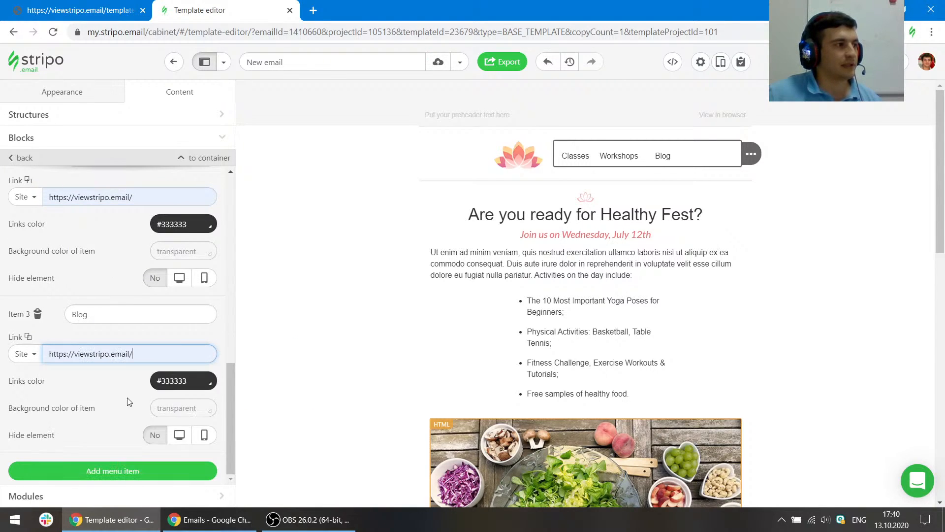
- Preview the email to check the remaining AMP validation errors, then close the preview
click(721, 62)
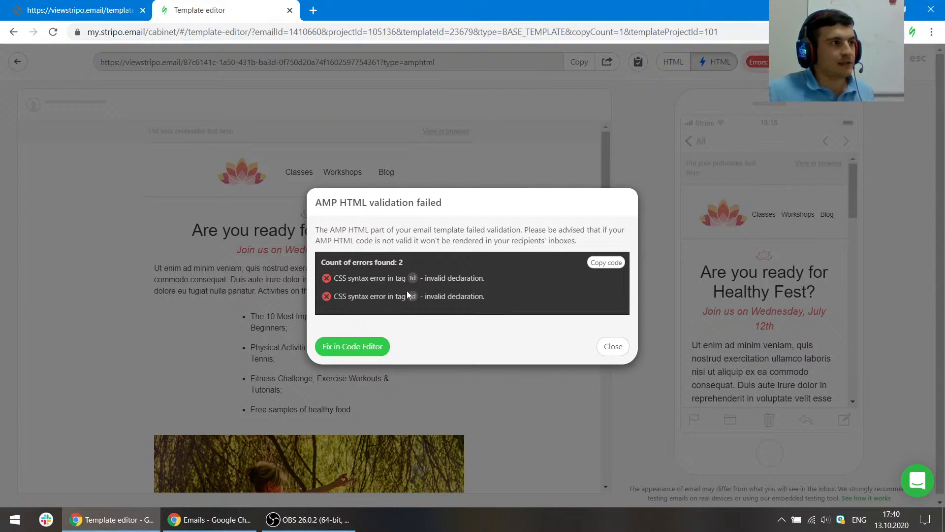
click(613, 346)
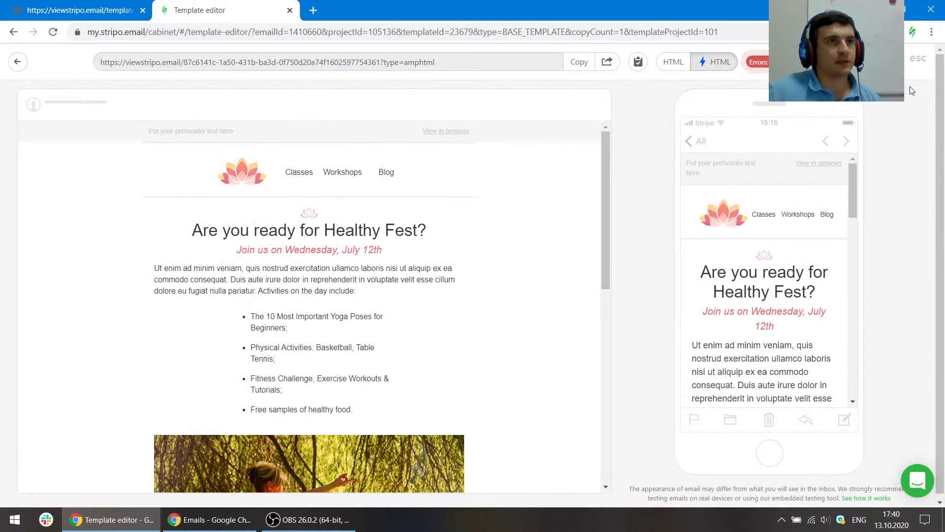
key(Escape)
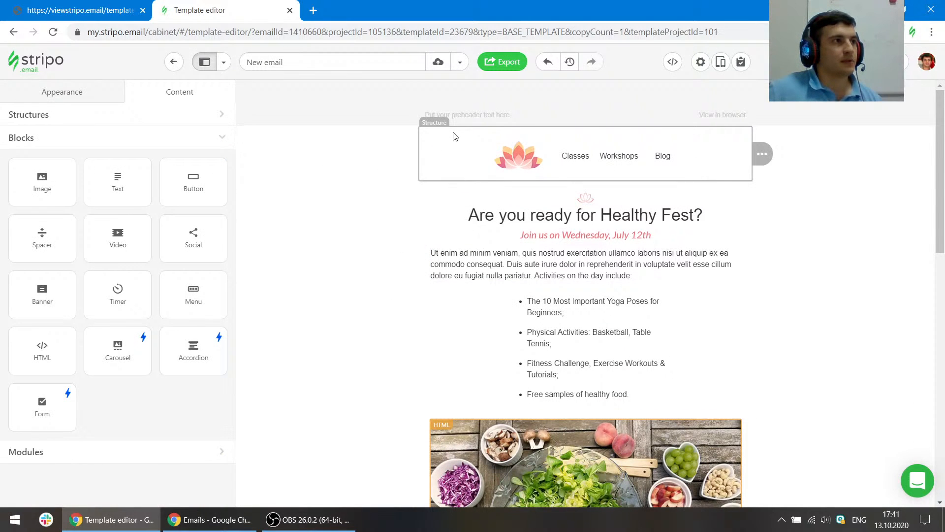
- Open the header structure's code and delete the invalid "5px solid black;" style declarations from its td tags
click(340, 143)
click(675, 61)
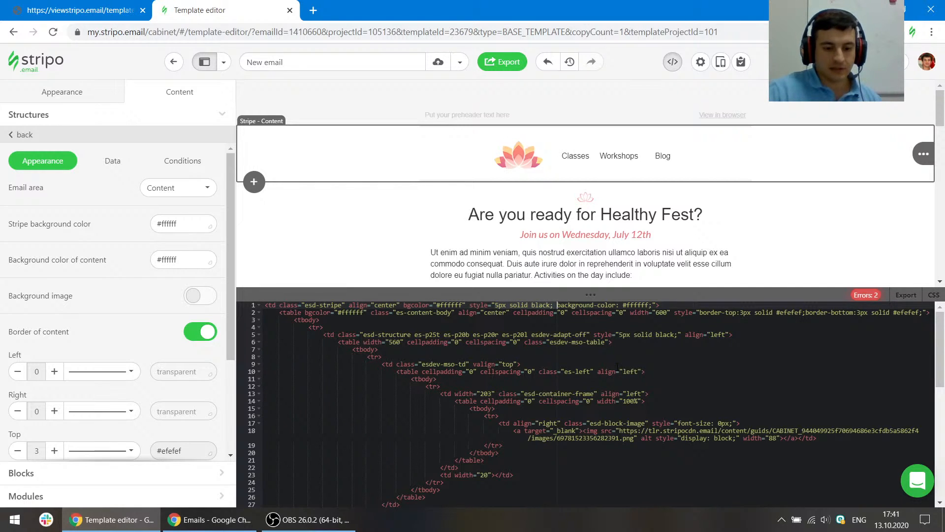
key(BackSpace)
key(BackSpace)
key(BackSpace)
key(BackSpace)
key(BackSpace)
key(BackSpace)
key(BackSpace)
key(BackSpace)
key(BackSpace)
key(BackSpace)
key(BackSpace)
key(BackSpace)
key(BackSpace)
key(BackSpace)
key(BackSpace)
key(BackSpace)
key(BackSpace)
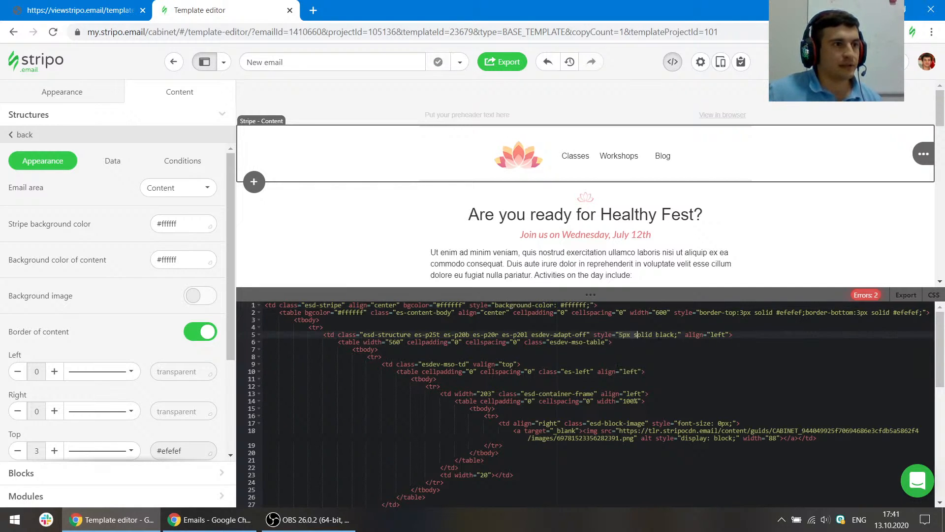
click(664, 347)
drag(681, 335, 594, 333)
key(Delete)
key(Delete)
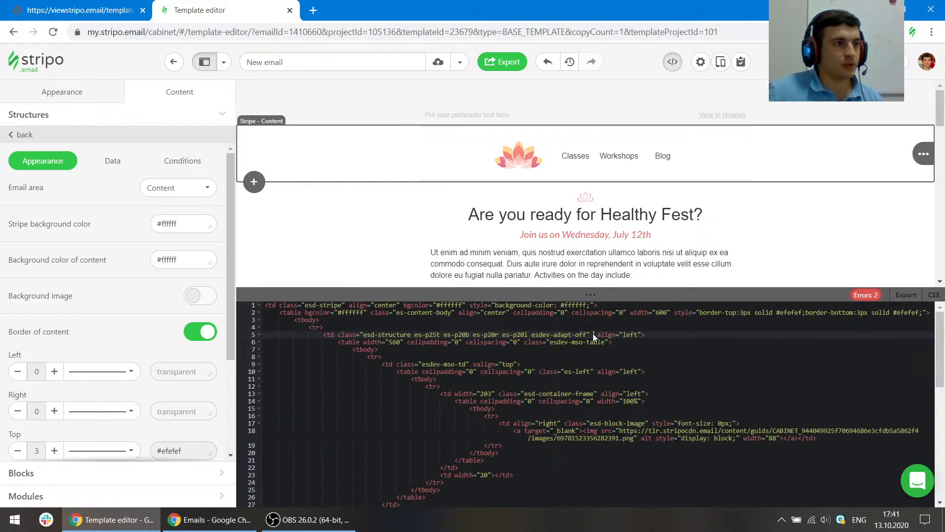
key(Delete)
click(614, 366)
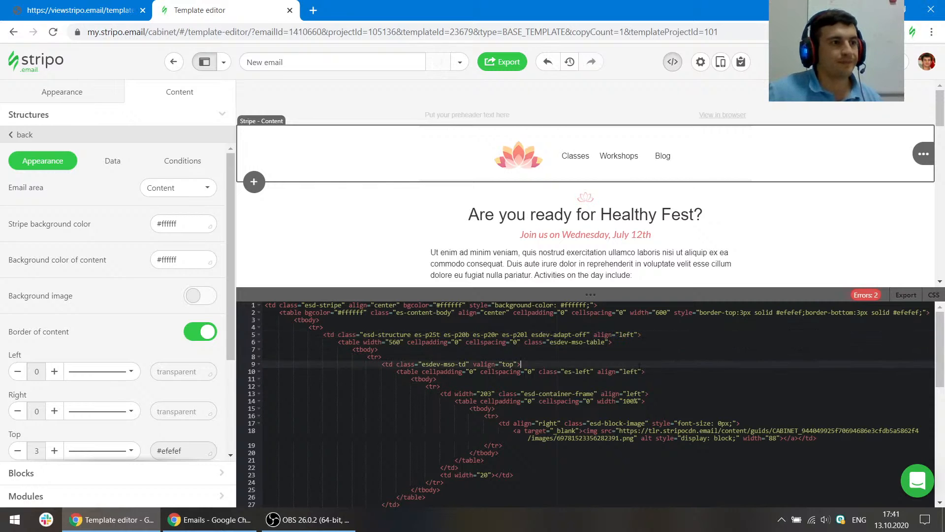
- Validate the AMP HTML and preview the email, comparing the AMP HTML and HTML versions
click(873, 296)
click(344, 346)
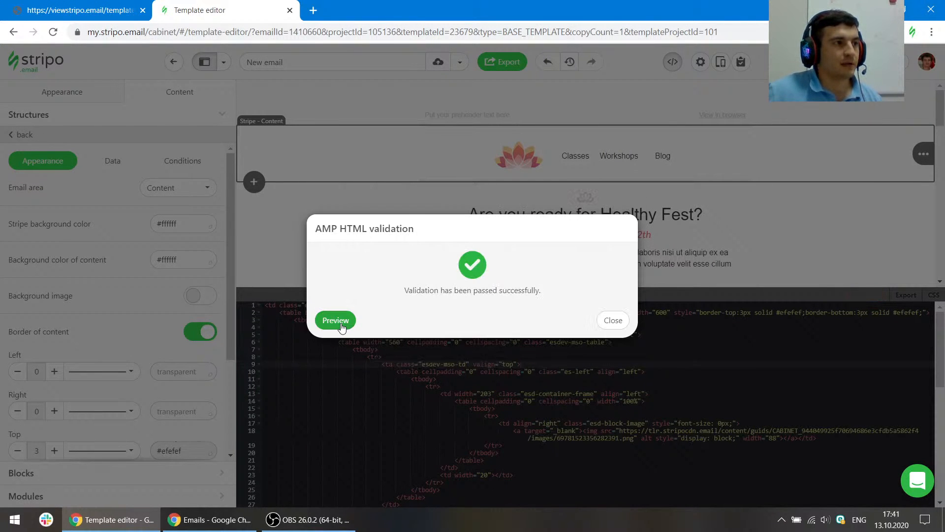
click(336, 320)
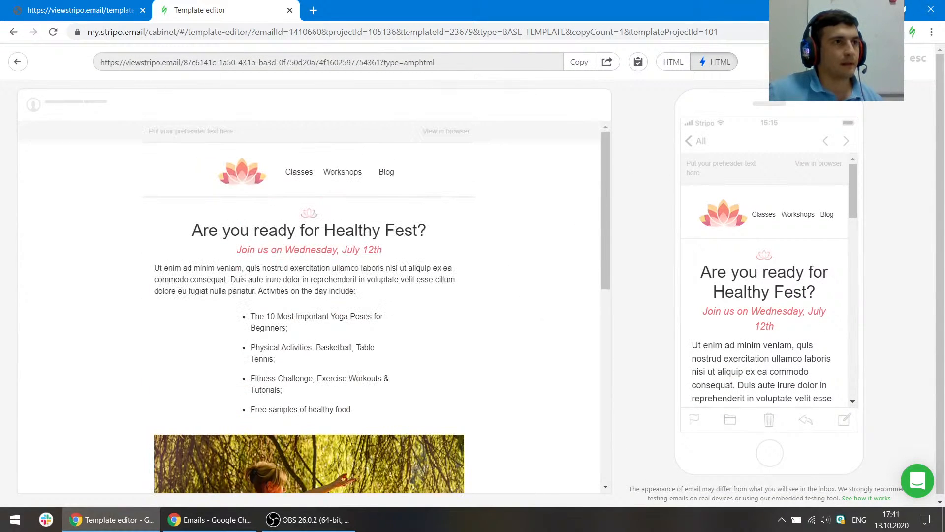
click(917, 60)
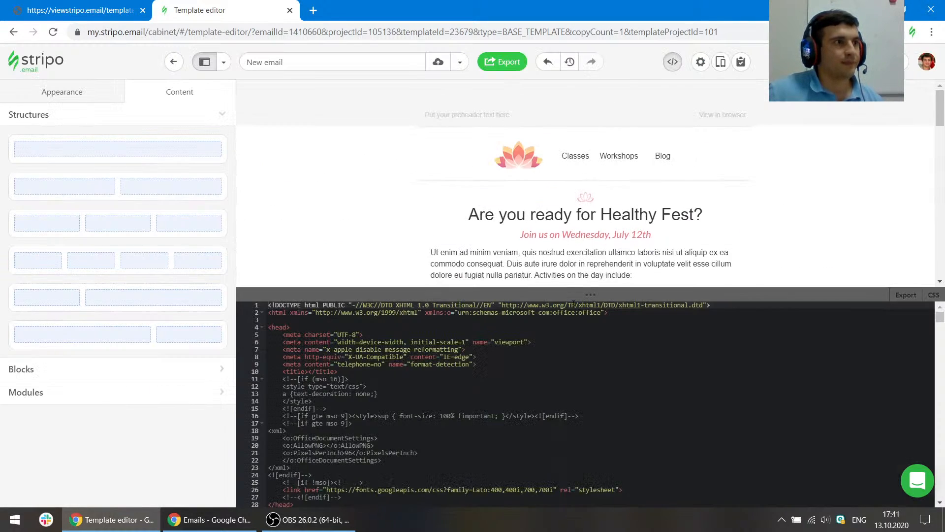
click(724, 59)
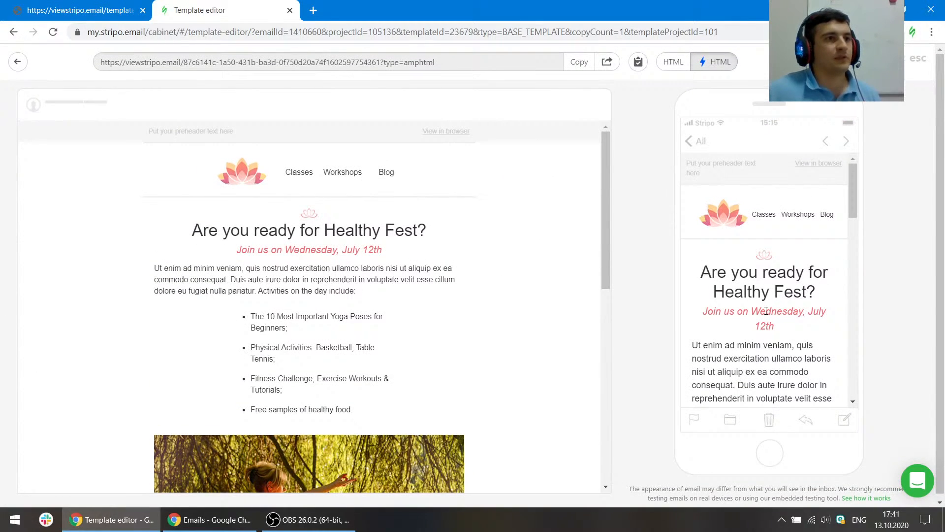
scroll(512, 257, down, 6)
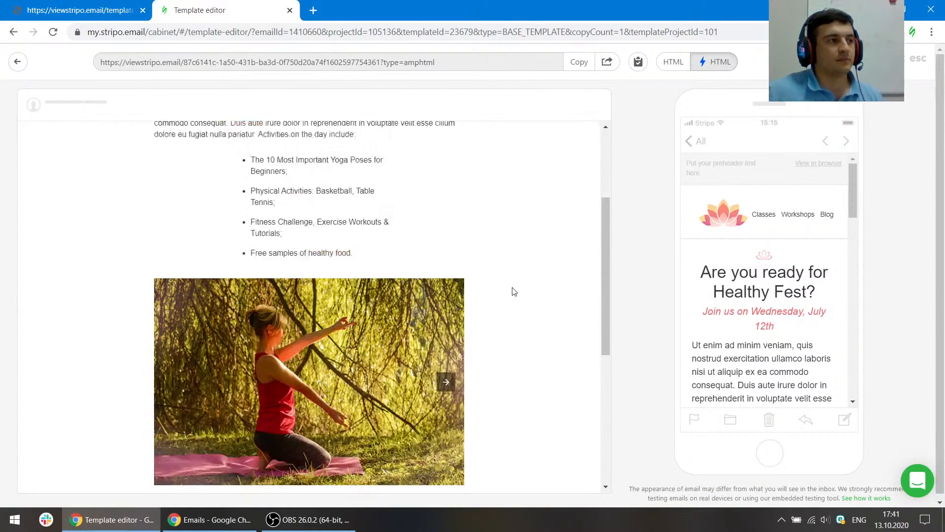
scroll(760, 253, down, 7)
scroll(754, 250, down, 1)
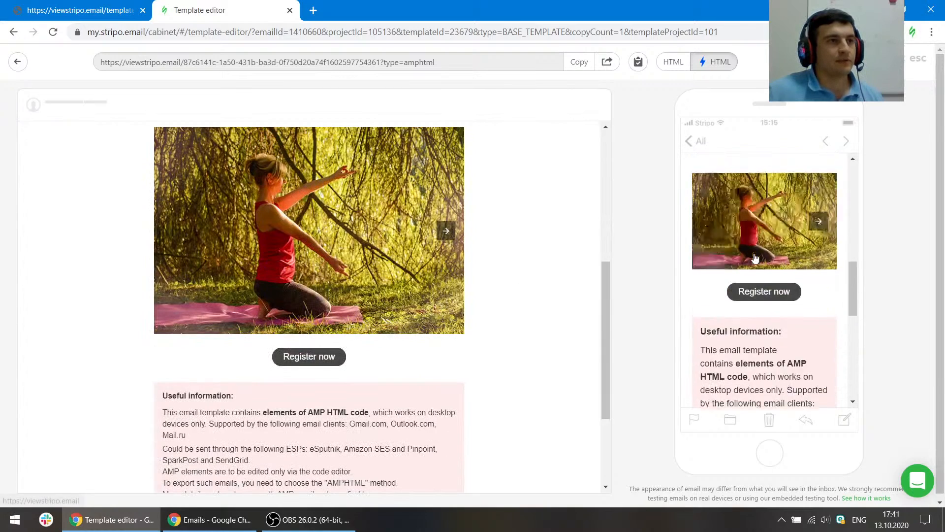
scroll(754, 250, up, 2)
click(674, 61)
scroll(576, 281, down, 5)
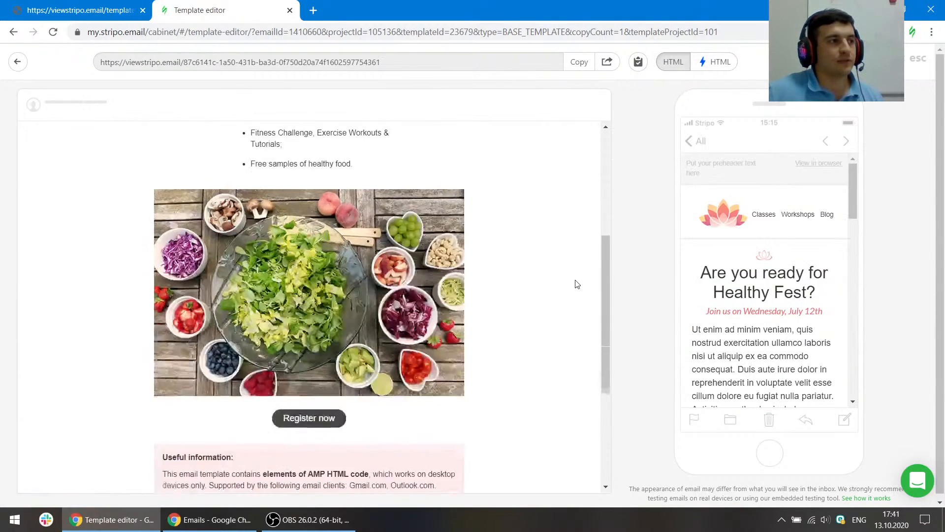
scroll(707, 290, down, 6)
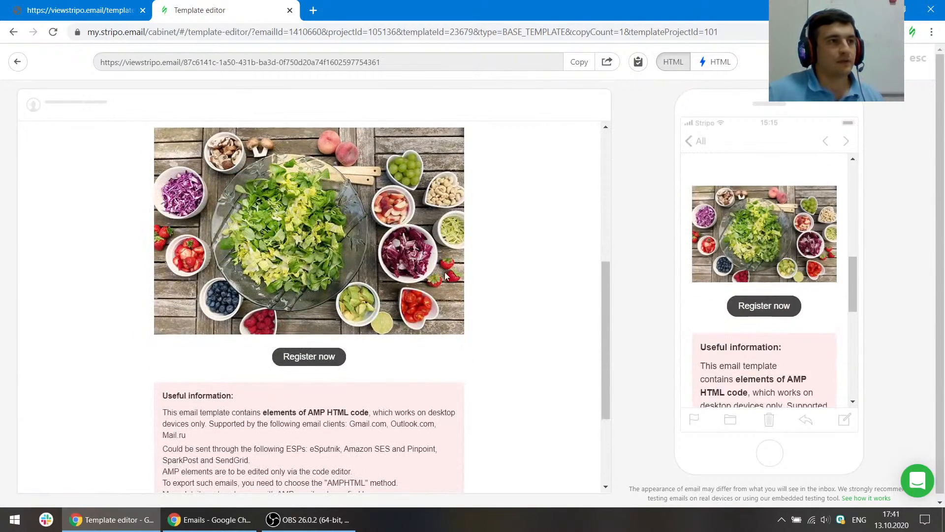
scroll(523, 291, up, 2)
scroll(524, 298, down, 2)
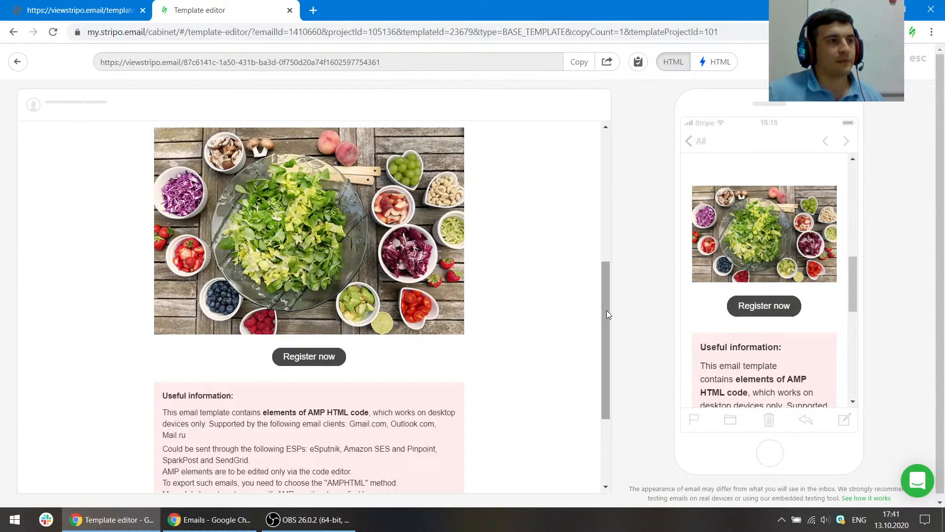
mouse_move(606, 310)
mouse_down()
mouse_move(609, 270)
mouse_move(611, 296)
mouse_up()
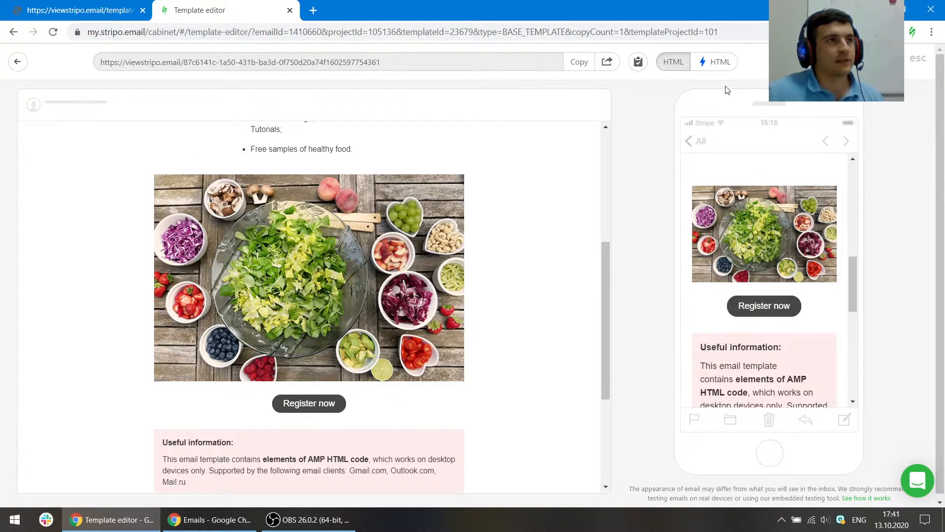
click(715, 62)
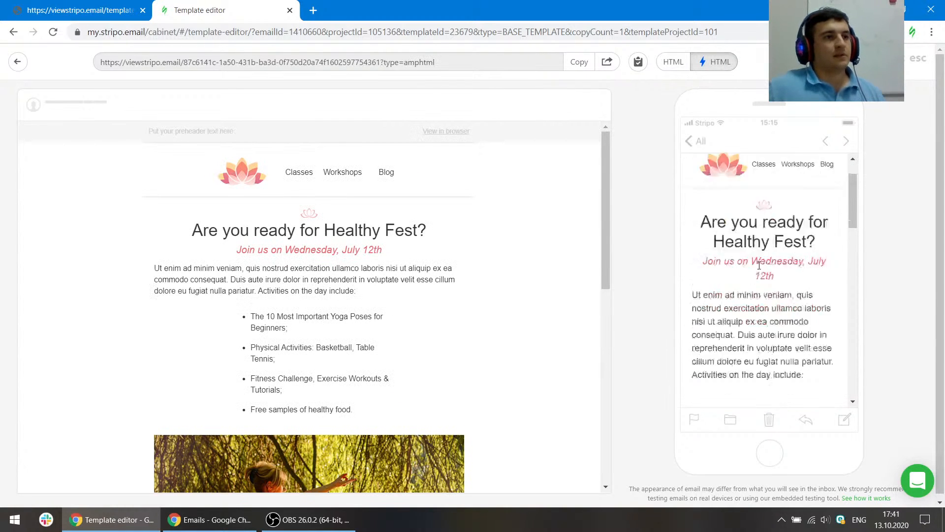
- Close the email preview and return to the editor canvas
scroll(758, 265, down, 4)
click(917, 59)
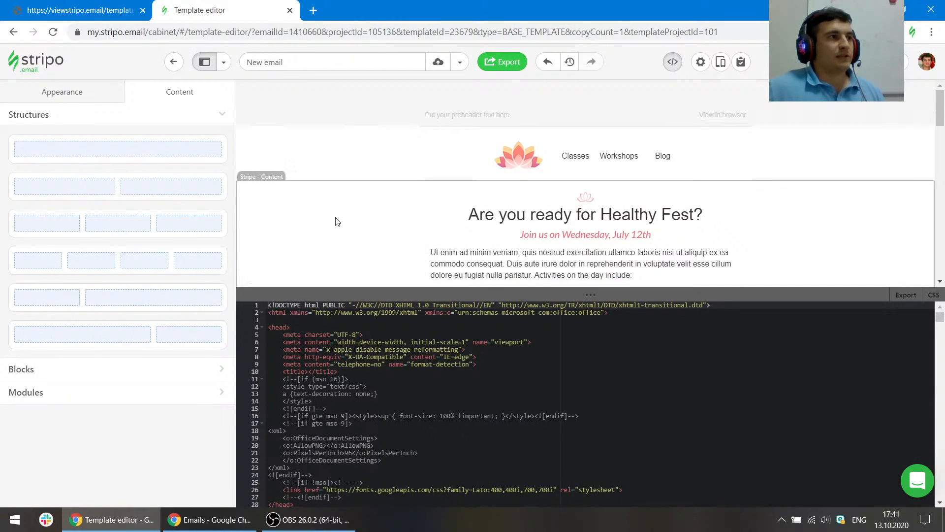
click(353, 164)
- Inspect the original template's header cell in developer tools and copy its border:1px solid #efefef style
click(84, 10)
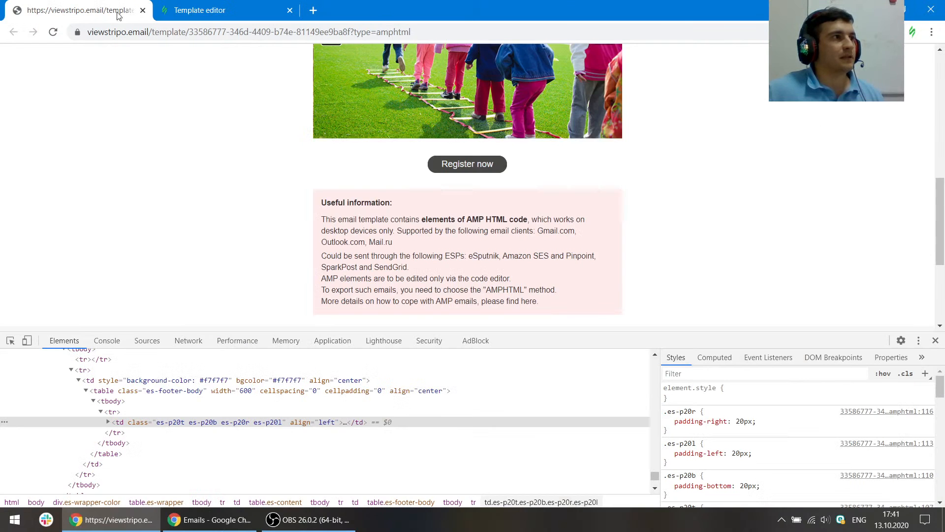
scroll(261, 187, up, 3)
click(10, 340)
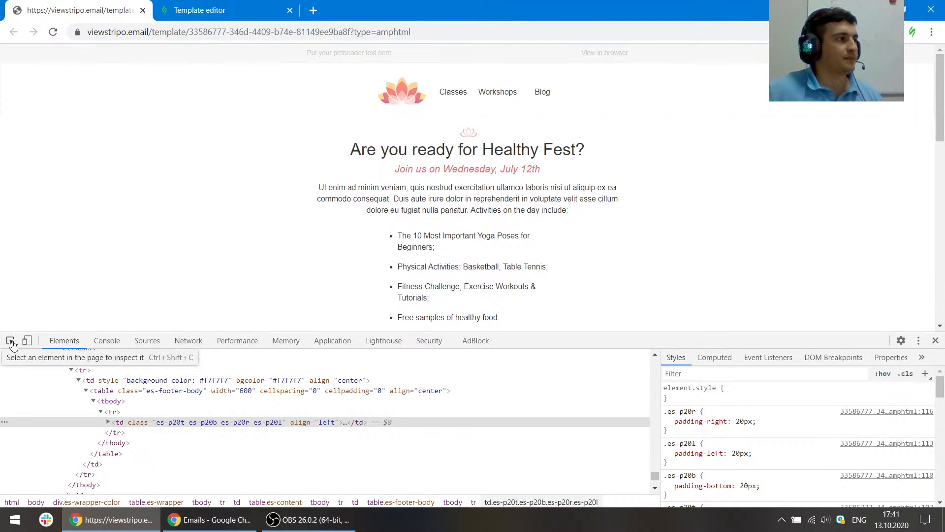
click(141, 96)
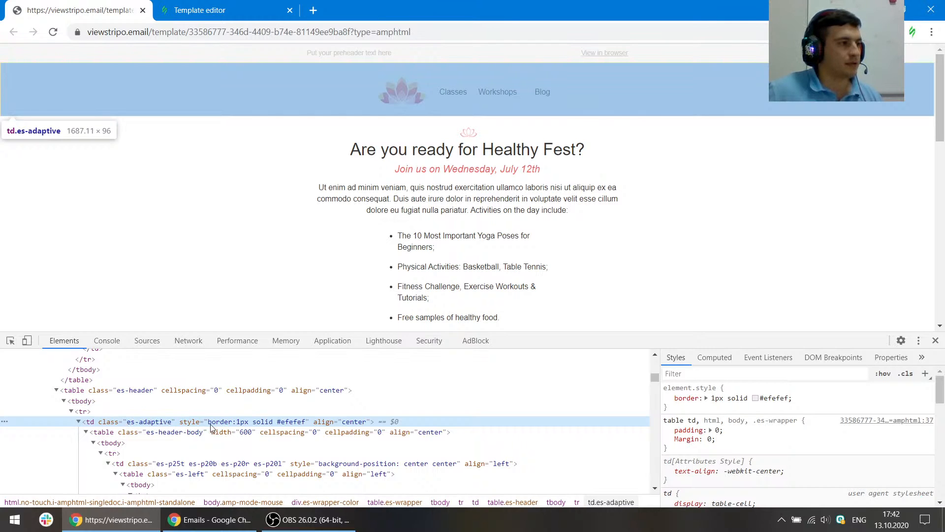
click(248, 424)
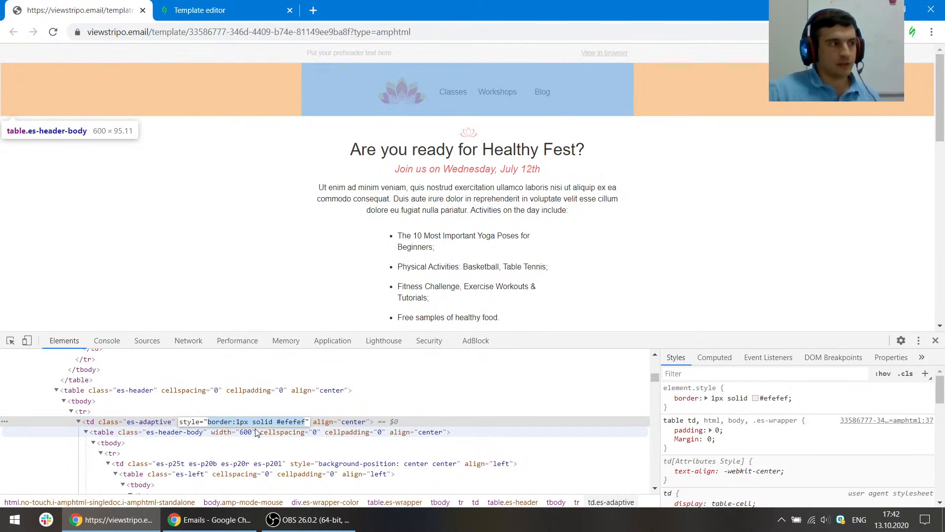
key(Delete)
click(219, 443)
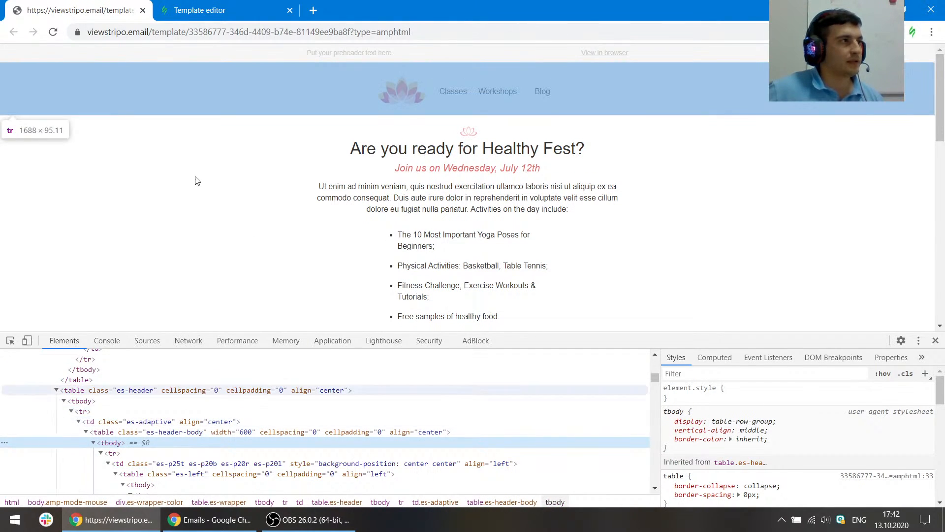
click(201, 7)
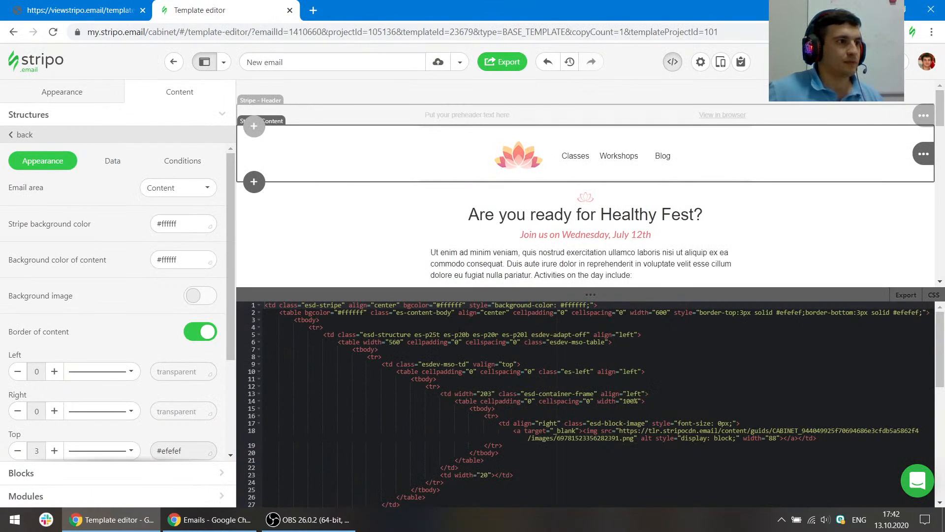
- Add style="border:1px solid #efefef" to the header structure's td tag in the code editor
click(522, 327)
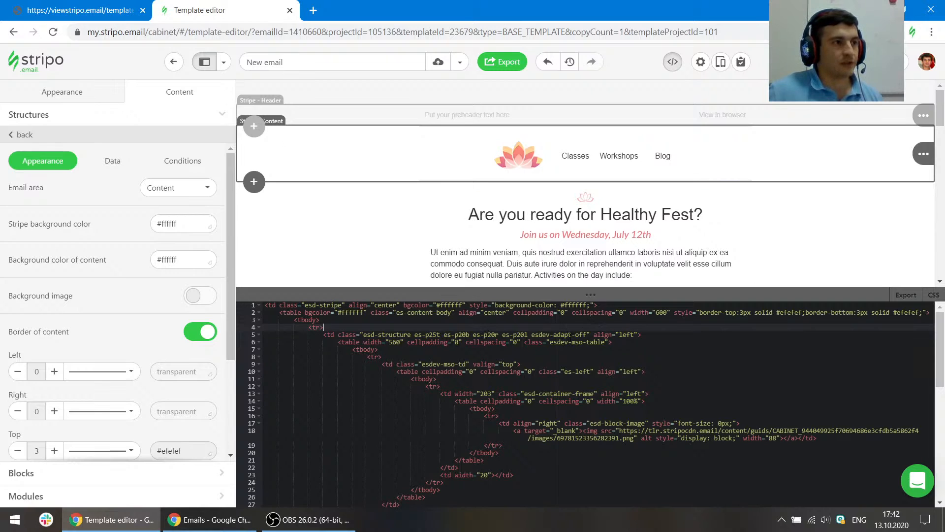
click(592, 335)
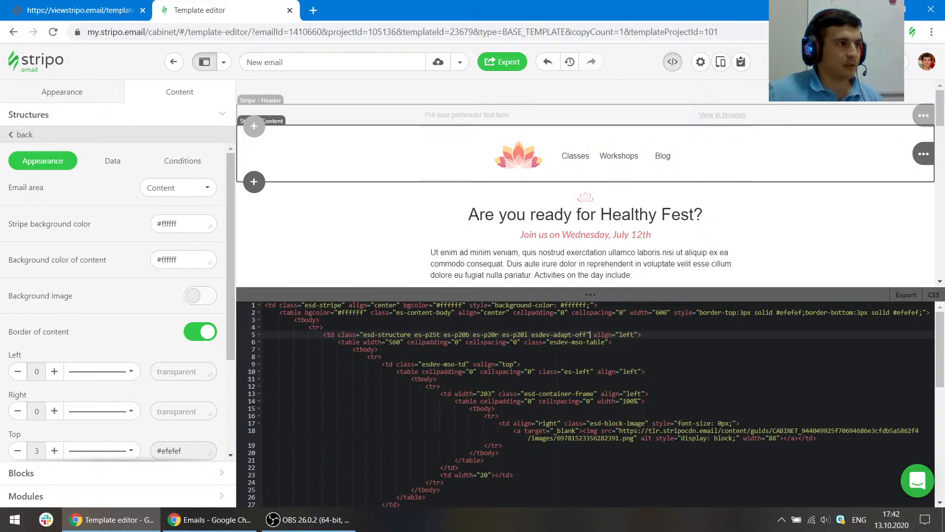
text(style)
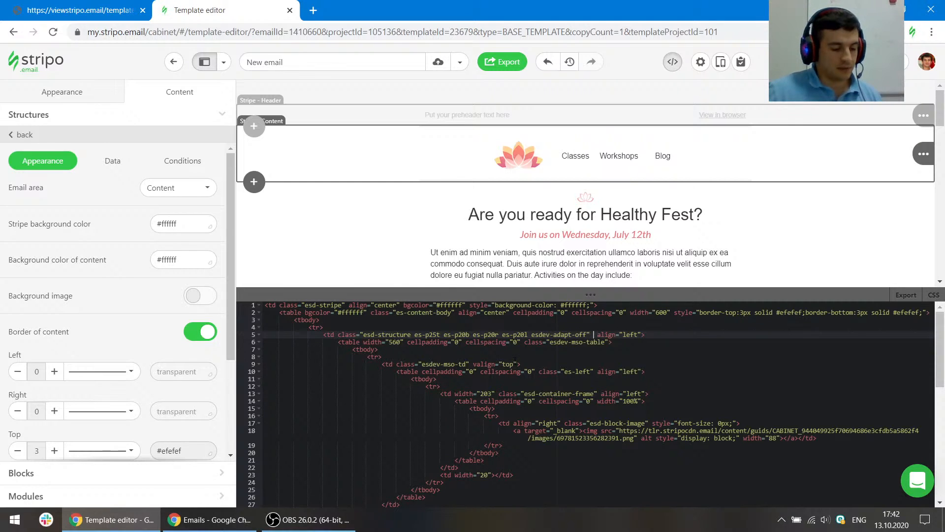
text(=")
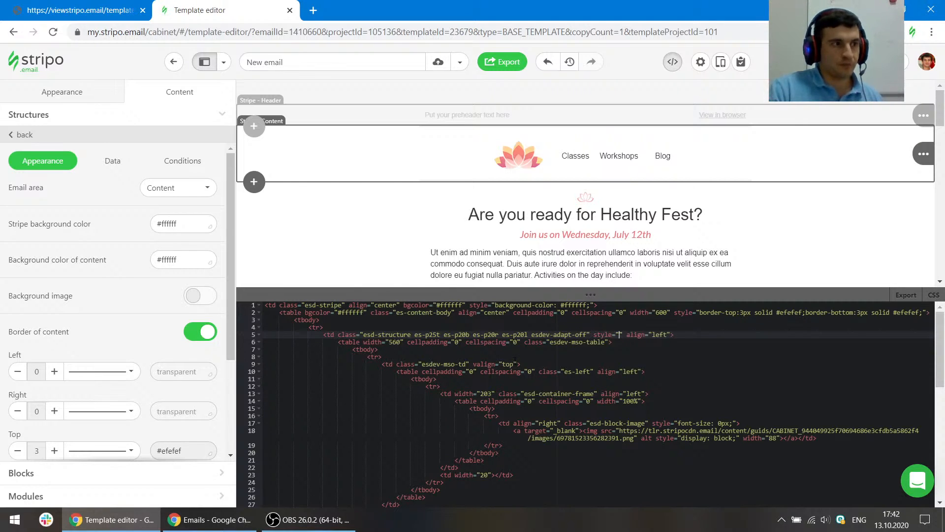
text(style="border:1px solid #efefef")
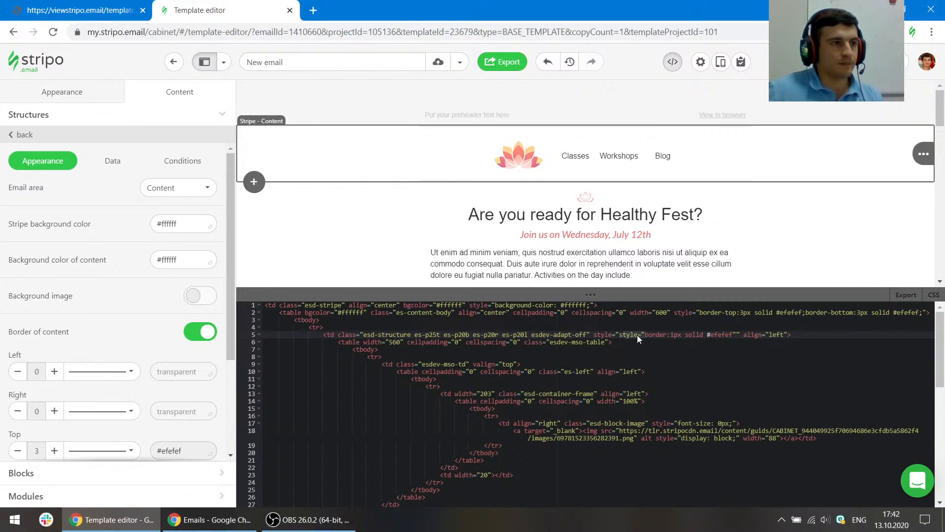
click(620, 334)
key(BackSpace)
key(BackSpace)
key(BackSpace)
key(BackSpace)
key(BackSpace)
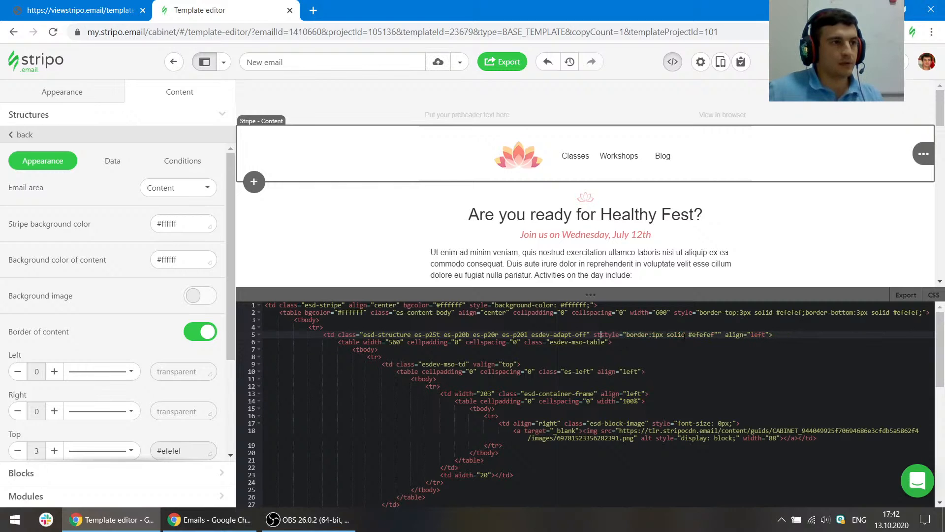
key(BackSpace)
key(BackSpace)
click(712, 334)
key(BackSpace)
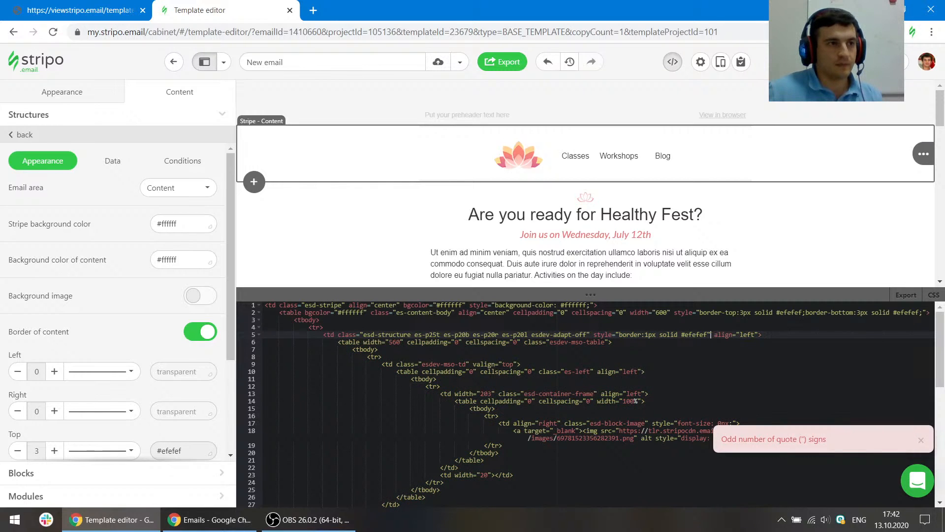
- Turn off the Border of content option for the header stripe
click(635, 380)
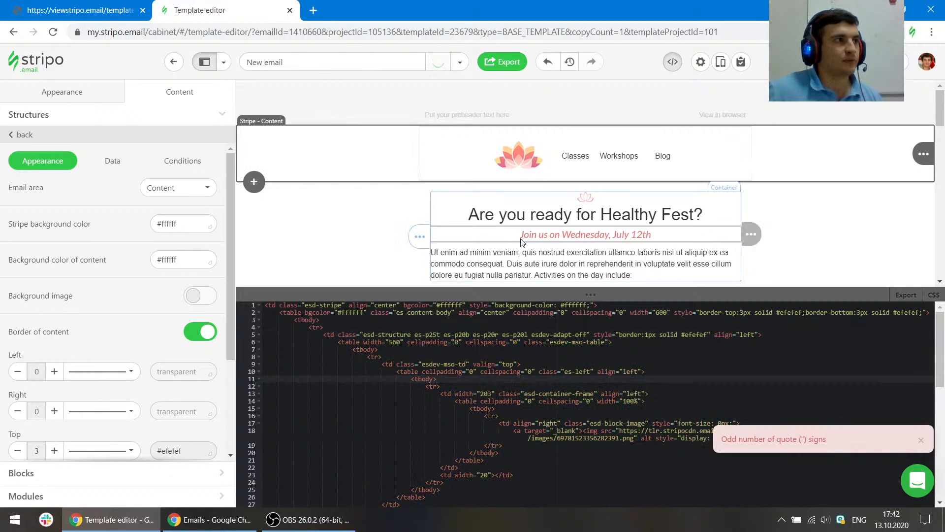
click(202, 335)
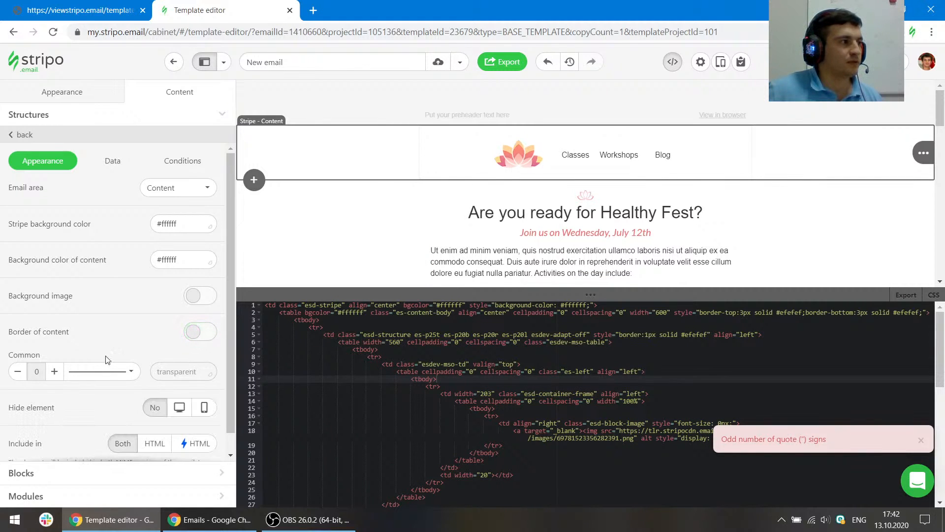
click(397, 230)
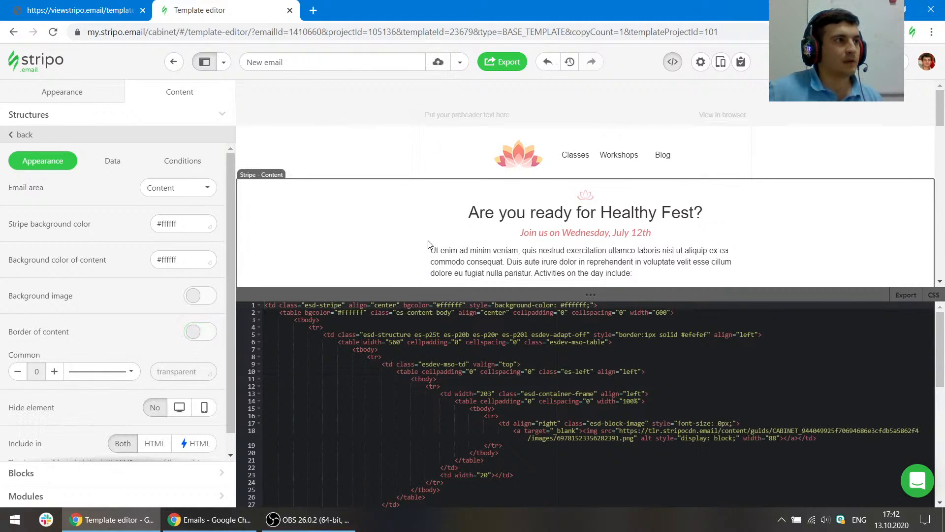
click(307, 147)
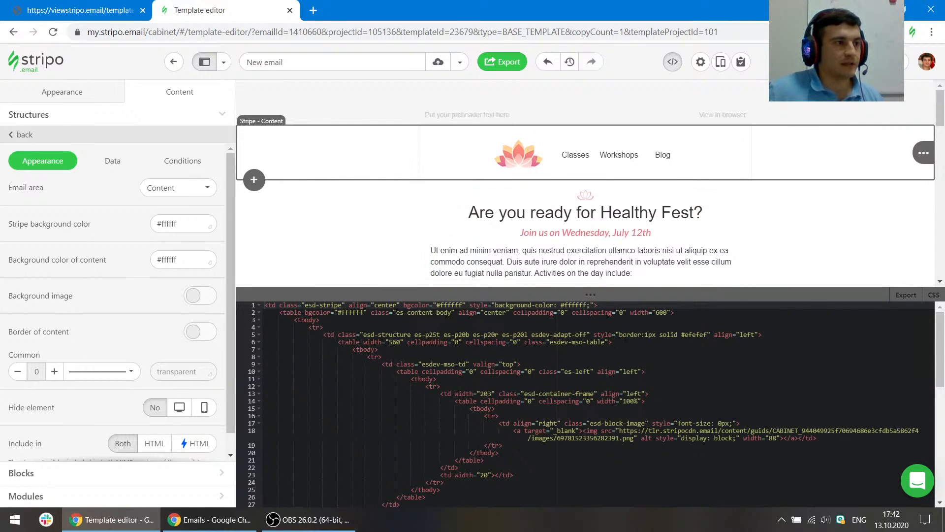
- Copy the border:1px solid #efefef declaration into the header stripe td's style attribute, ending it with a semicolon
drag(619, 335, 706, 334)
key(ctrl+c)
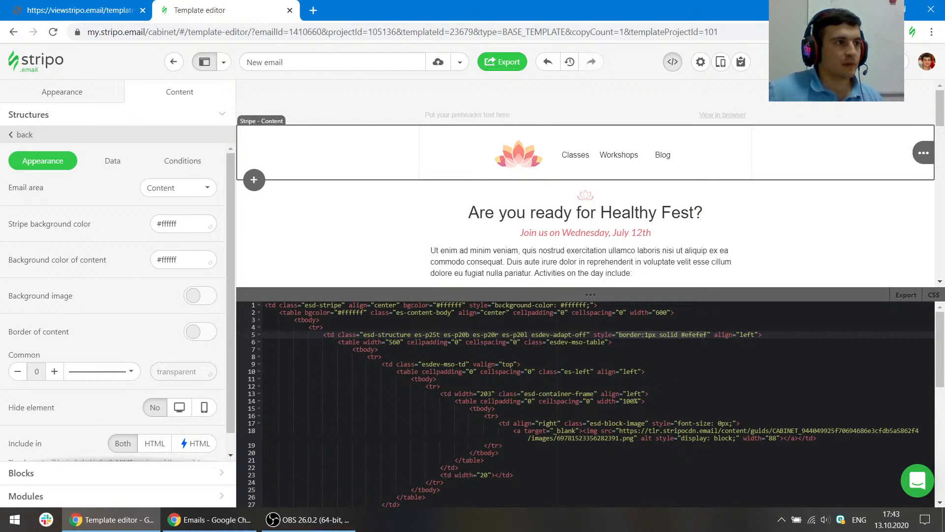
click(495, 305)
key(ctrl+v)
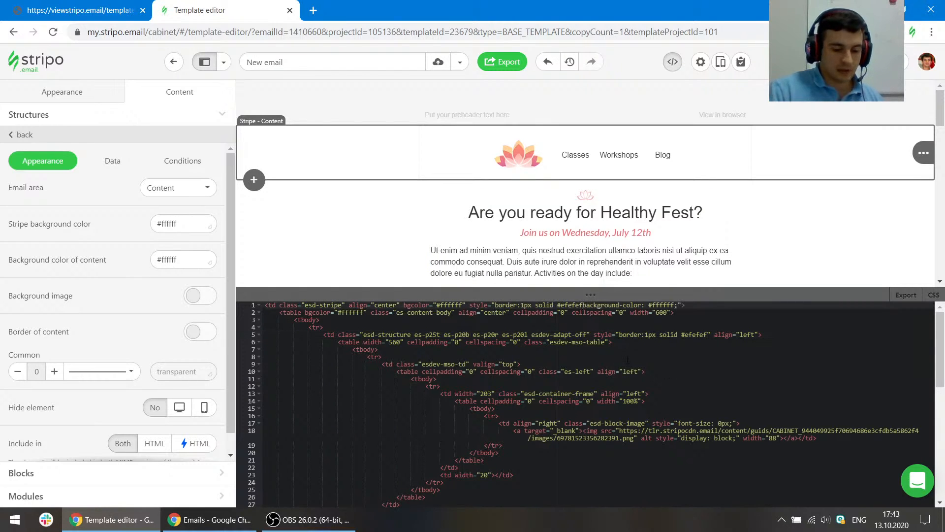
text(;)
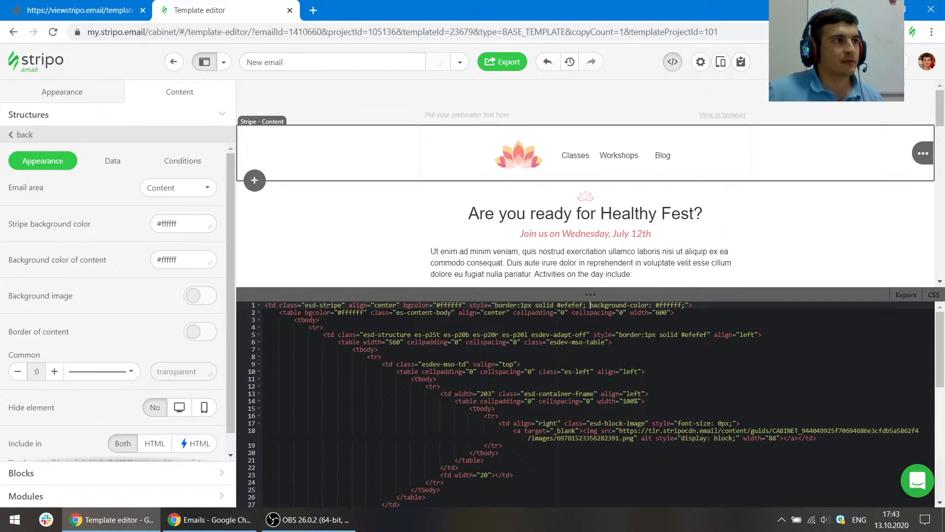
- Remove the border style attribute from the header structure's td tag
click(485, 262)
scroll(498, 251, down, 1)
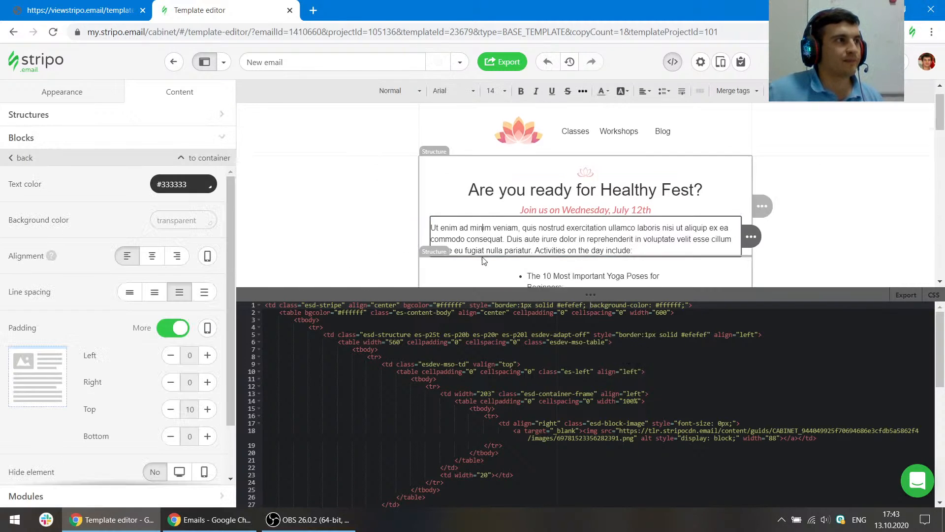
scroll(503, 247, up, 1)
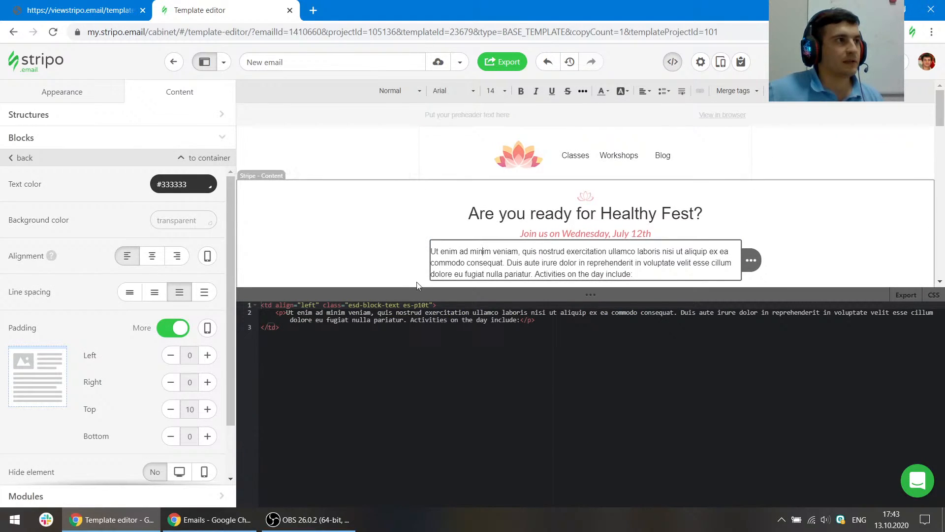
click(348, 158)
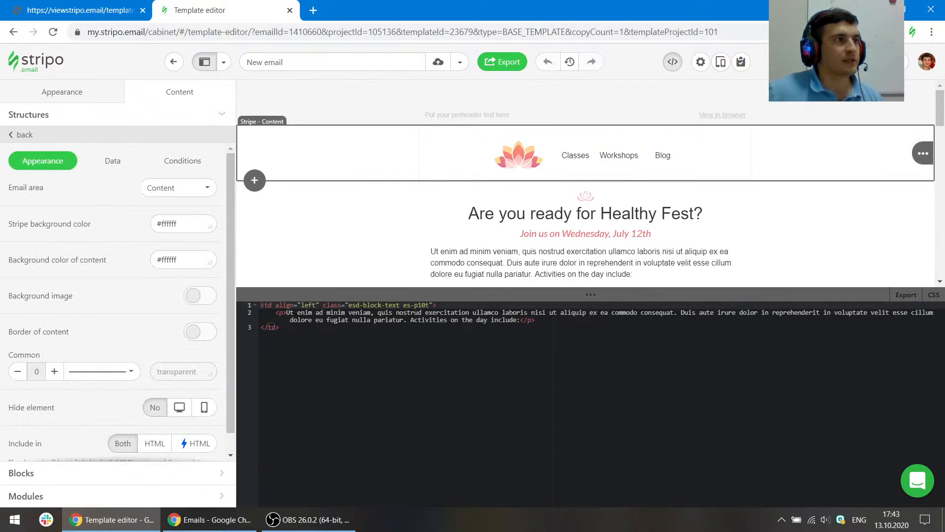
drag(591, 335, 714, 335)
key(BackSpace)
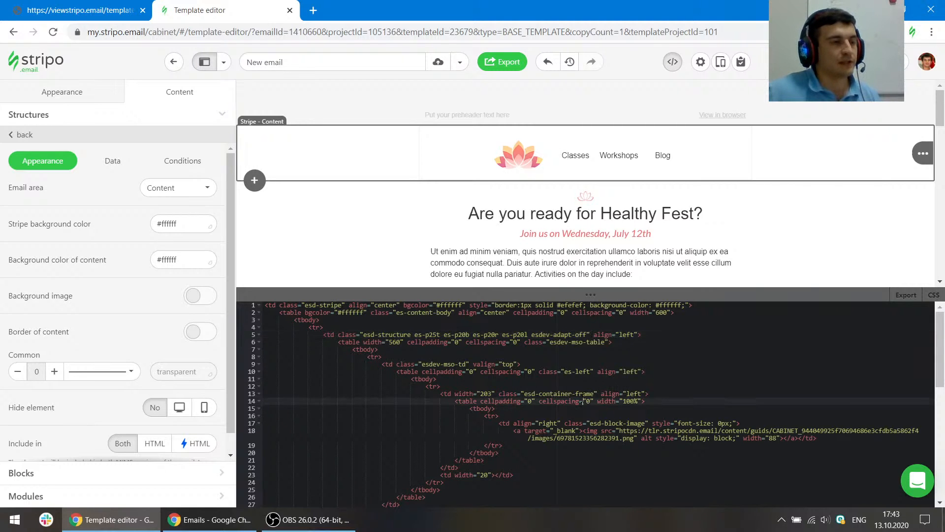
- Preview the email and compare its header with the original template in the other tab, then close the preview
scroll(814, 238, down, 1)
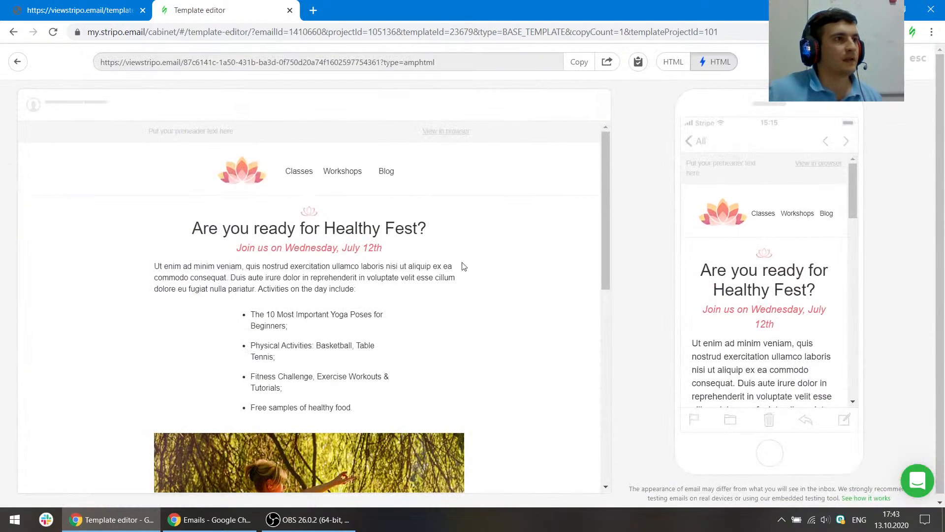
click(118, 10)
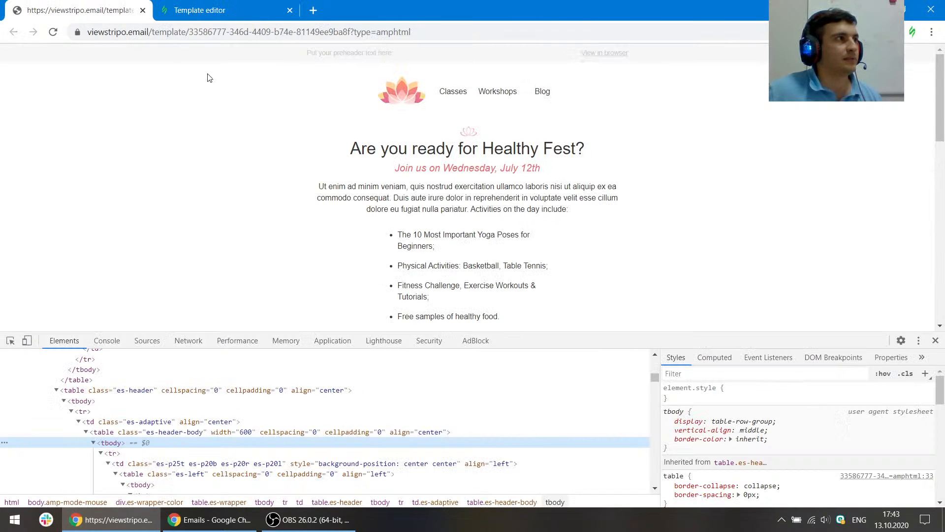
click(243, 402)
key(ctrl+z)
click(251, 205)
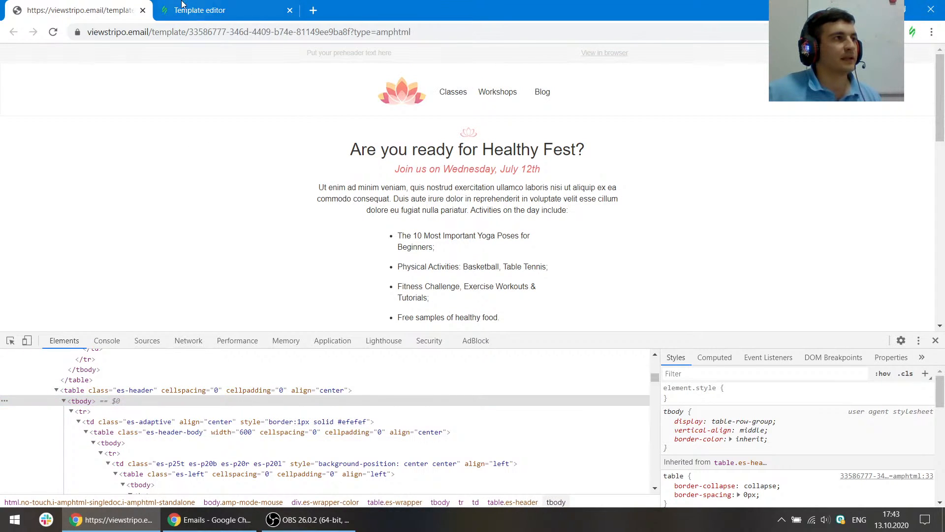
click(202, 10)
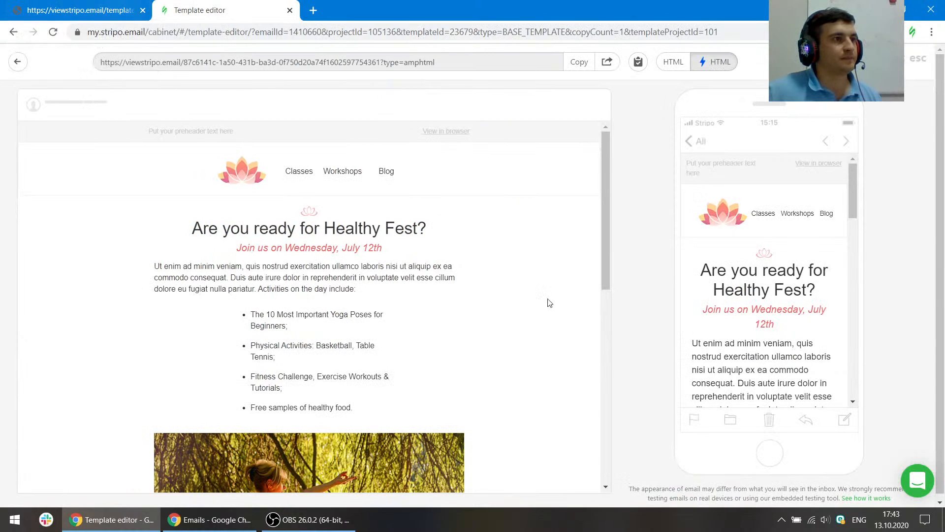
scroll(553, 354, down, 3)
scroll(551, 353, up, 3)
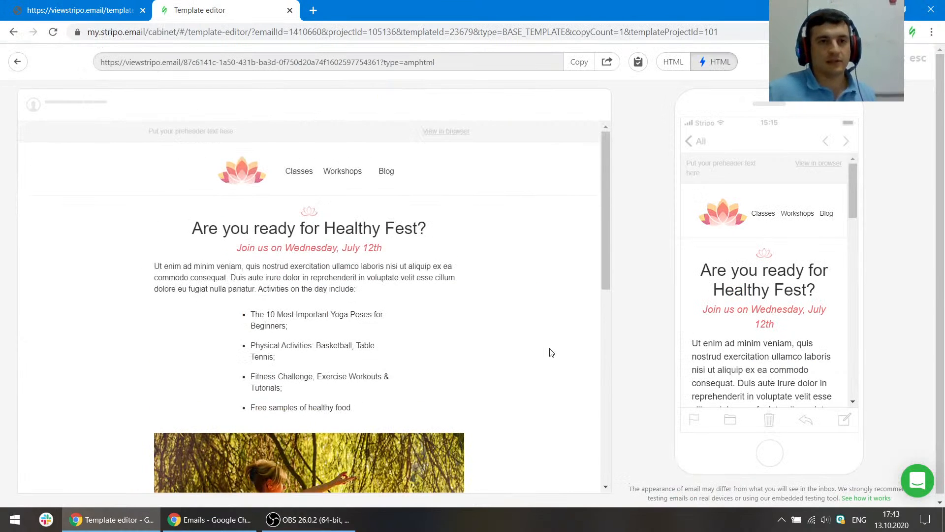
click(919, 58)
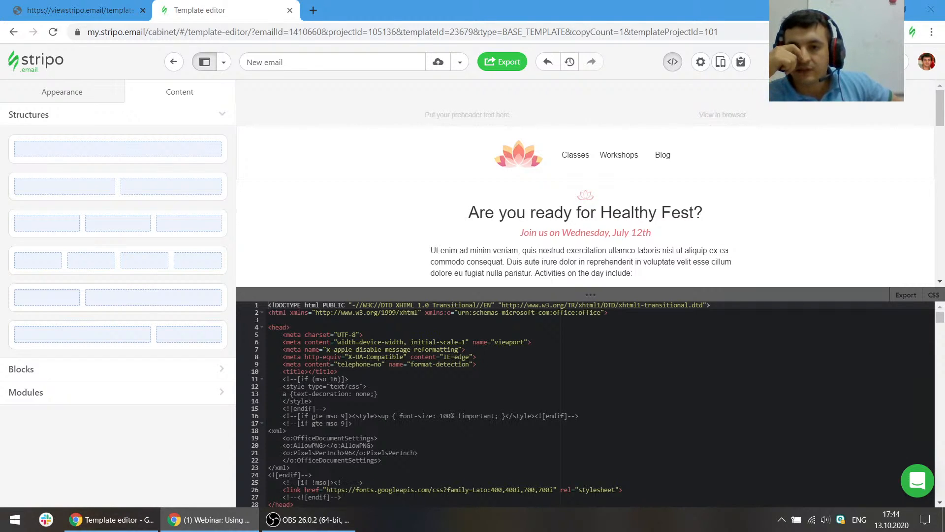
- Close the code editor and open the support chat window
click(513, 158)
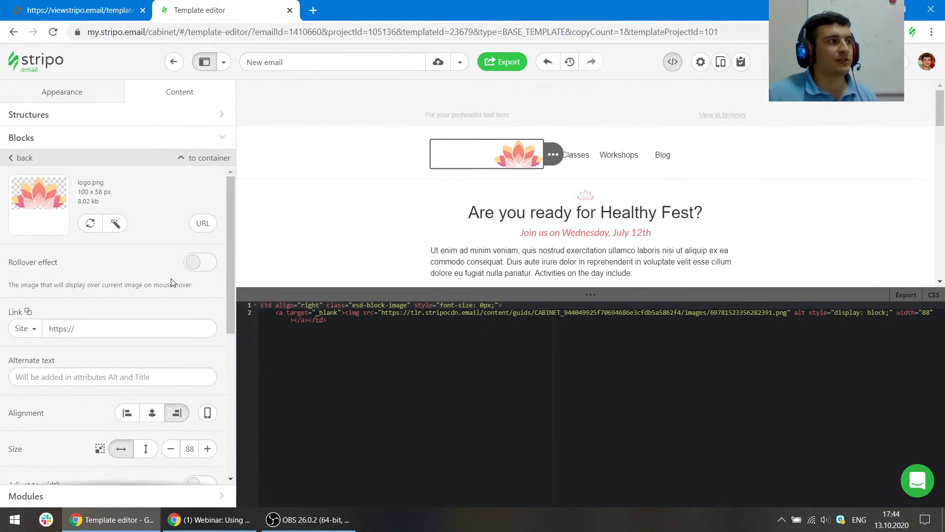
drag(459, 296, 461, 326)
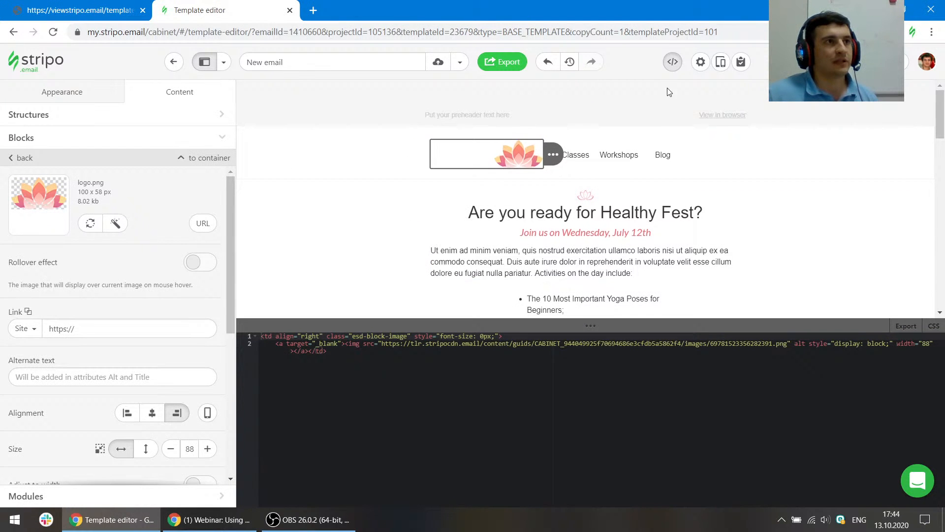
click(674, 68)
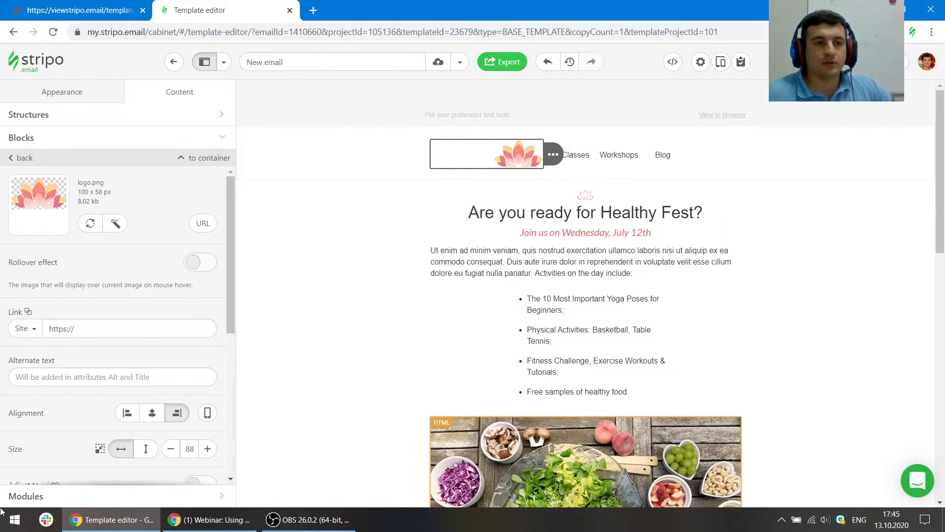
click(917, 480)
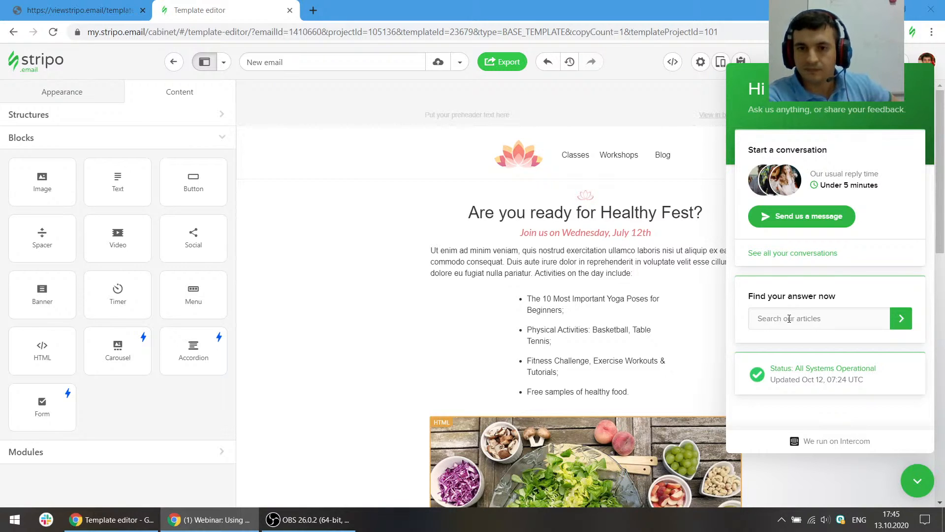
- Close the support chat and scroll the email down to the Register now button
click(919, 485)
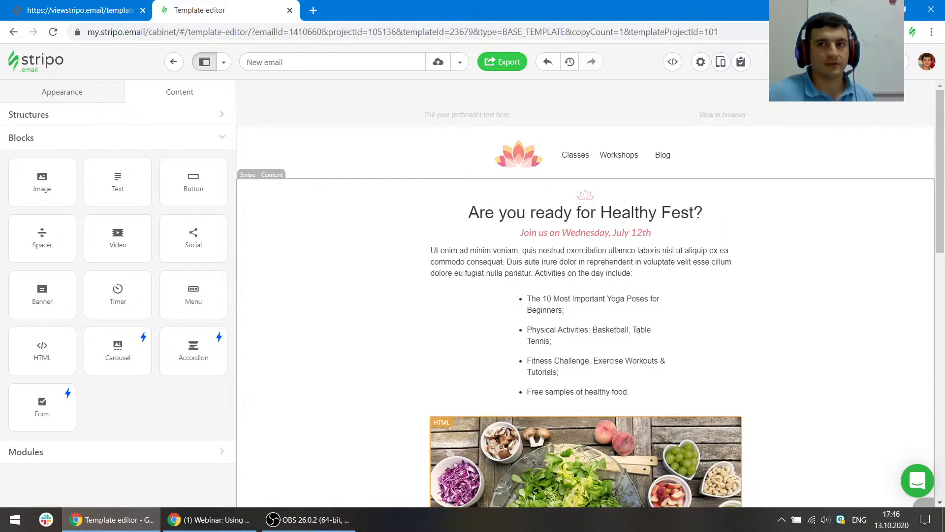
key(alt+Tab)
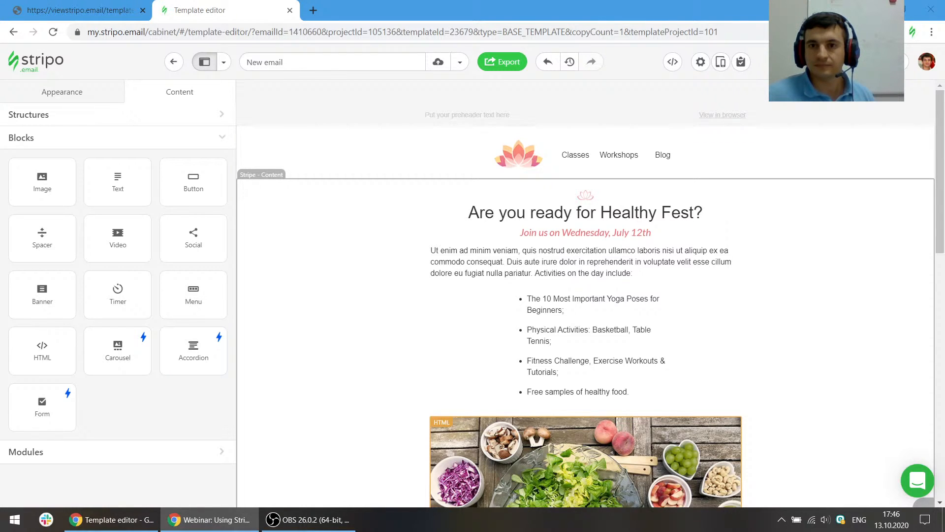
click(768, 95)
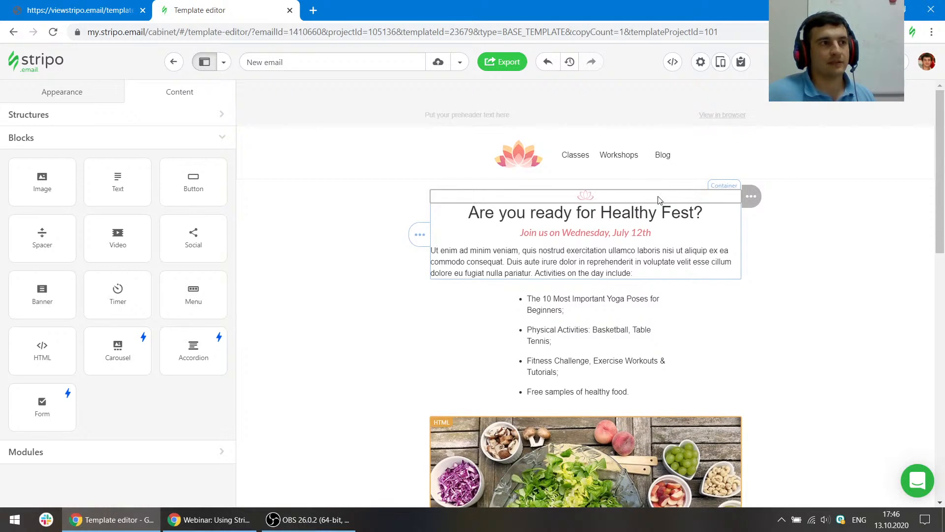
scroll(634, 237, down, 3)
scroll(633, 237, down, 8)
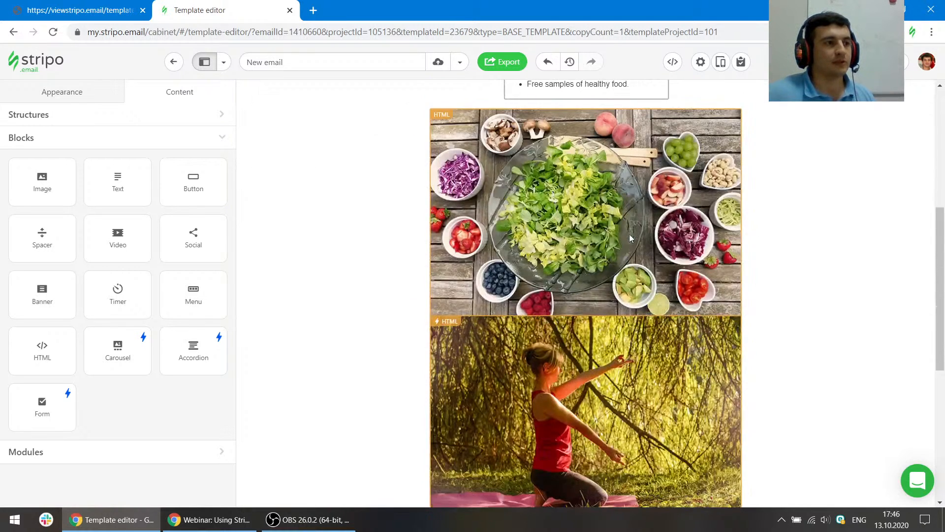
scroll(646, 294, down, 3)
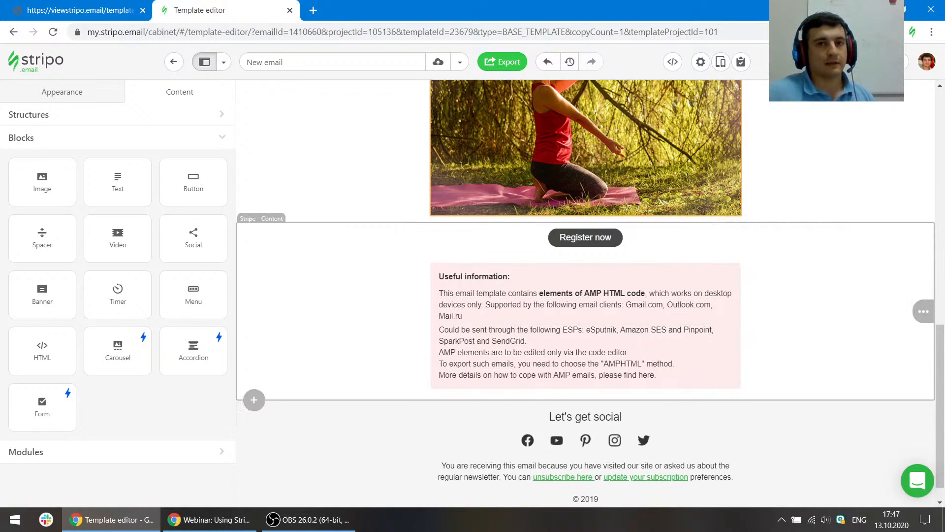
- Bring the Google Calendar Link Generator tab into the browser and enter title Event, start date 2020-10-08 at 4 am
drag(944, 29, 394, 10)
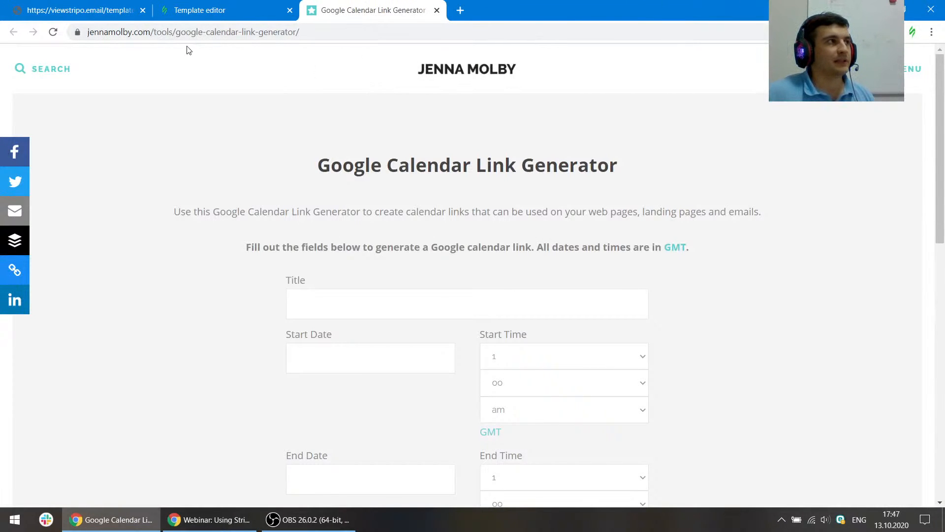
scroll(428, 207, down, 2)
click(342, 190)
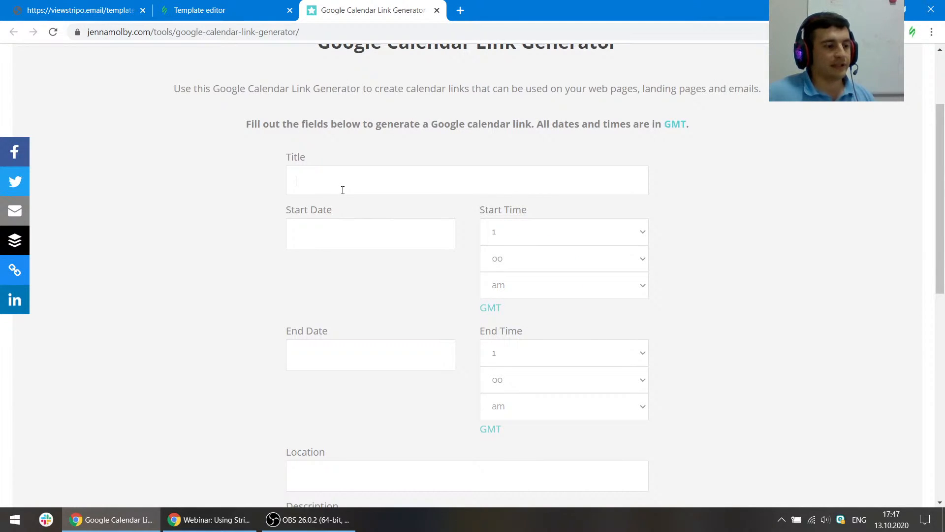
text(Event)
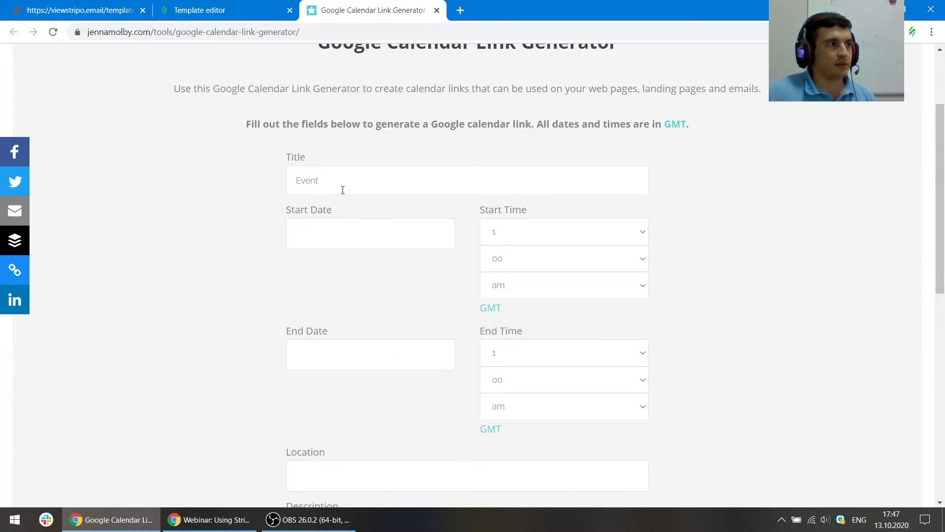
click(339, 228)
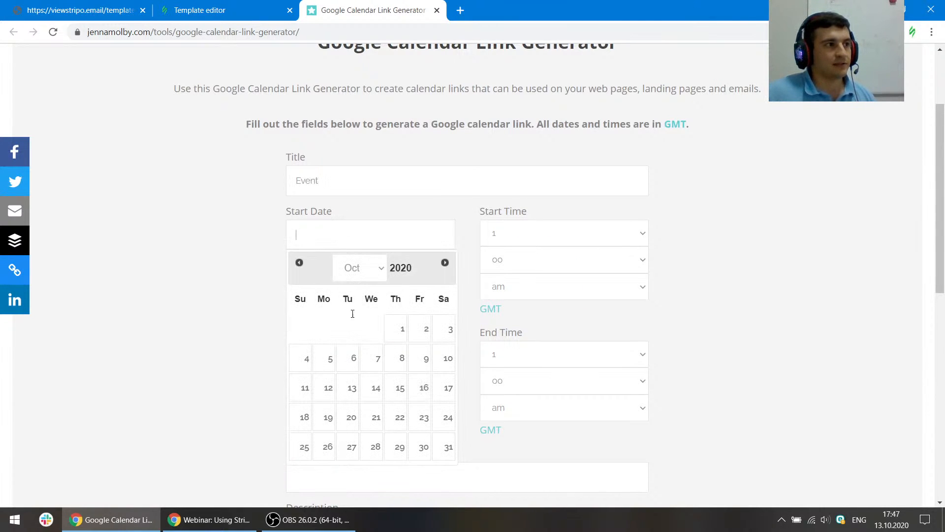
click(399, 363)
click(526, 234)
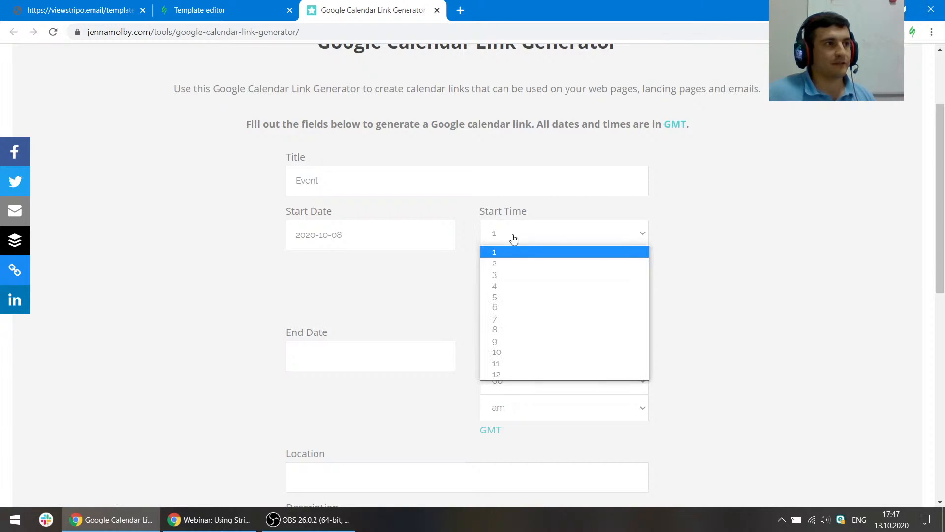
click(518, 290)
- Set the event's end date to 2020-10-08 and end time to 5 am
scroll(551, 231, down, 1)
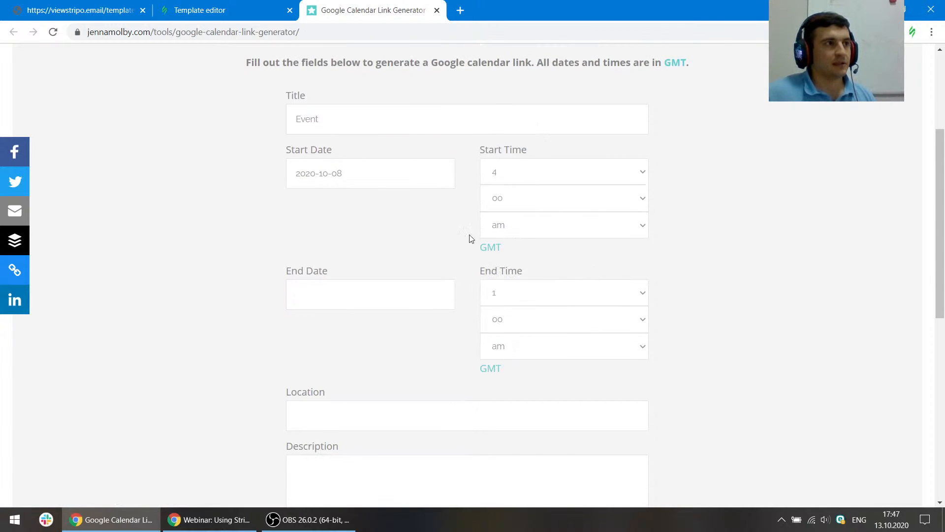
click(412, 294)
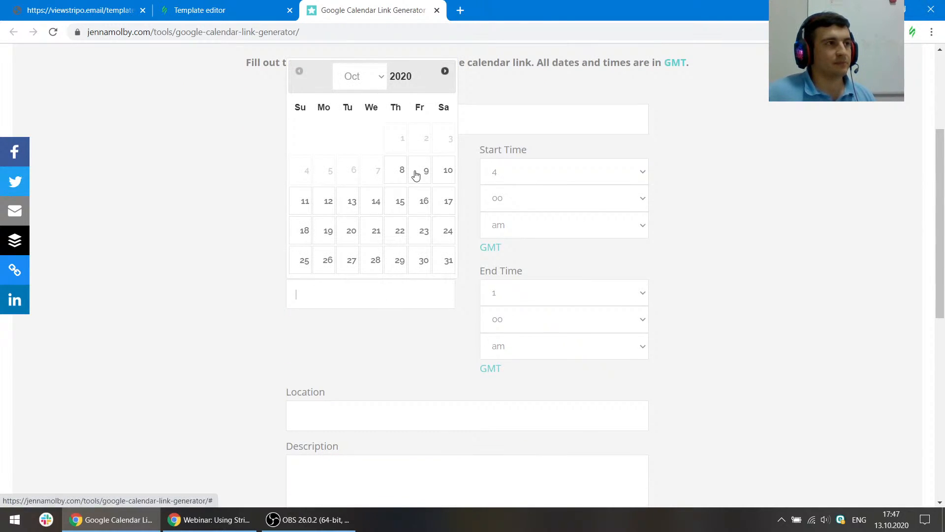
click(402, 173)
click(535, 295)
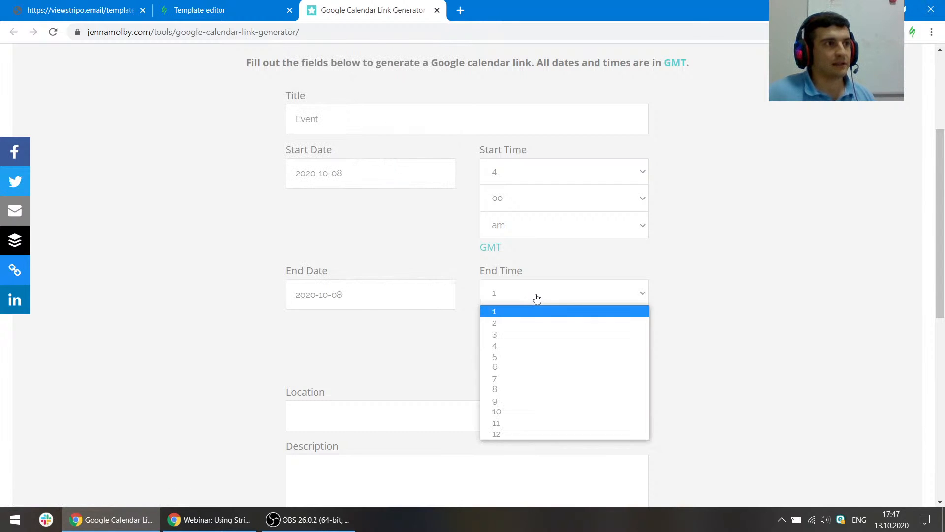
click(520, 356)
scroll(663, 261, down, 3)
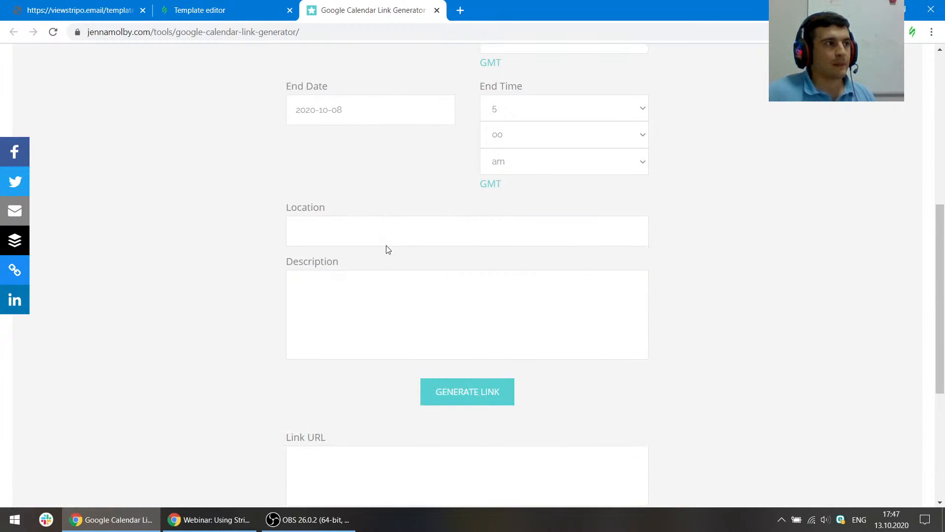
- Enter fdsfsd as the event location and description, then generate the calendar link
click(378, 230)
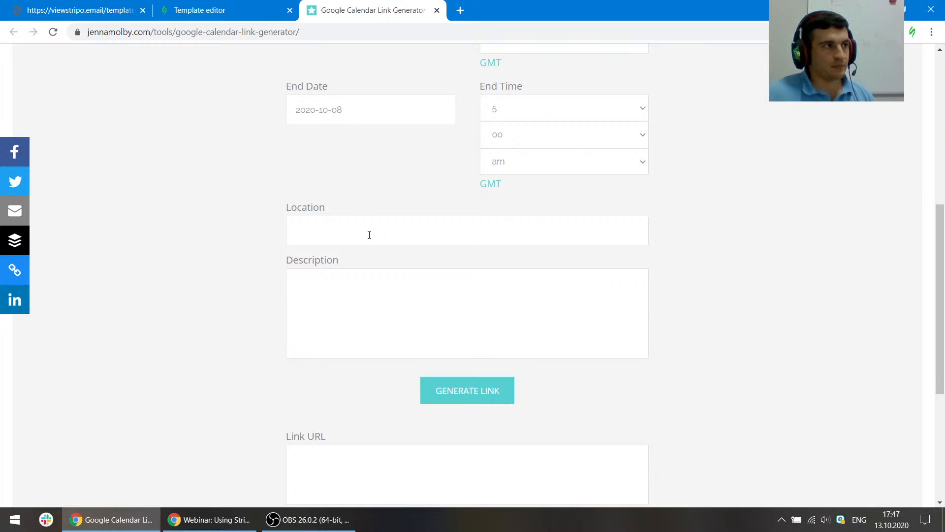
text(fdsfsd)
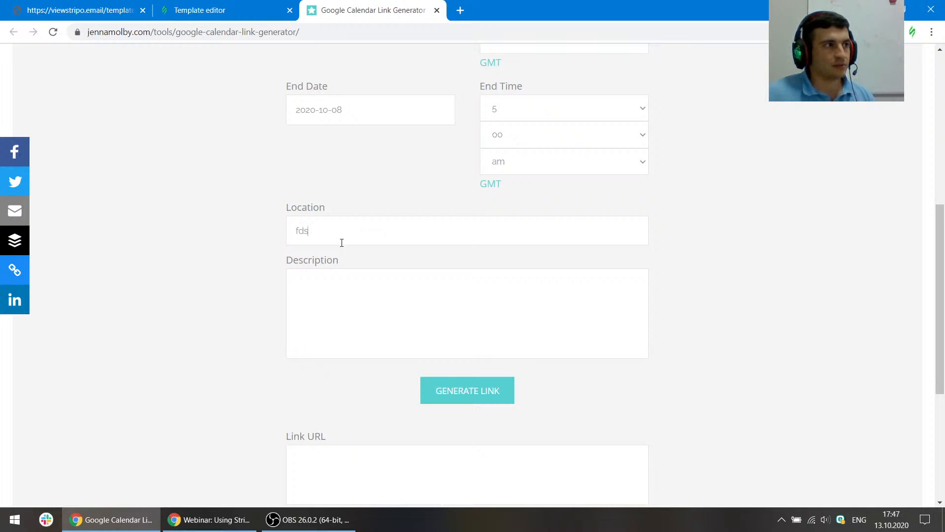
click(322, 284)
text(fdsfsd)
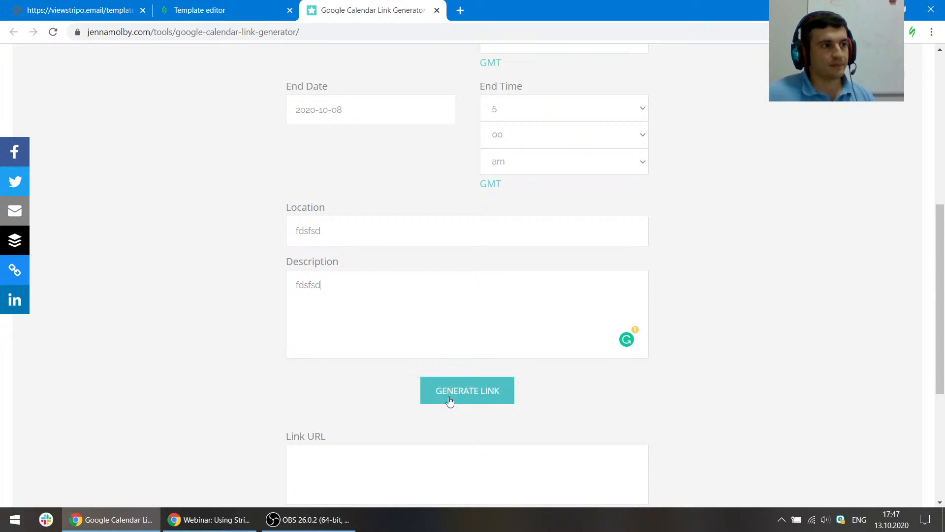
click(480, 388)
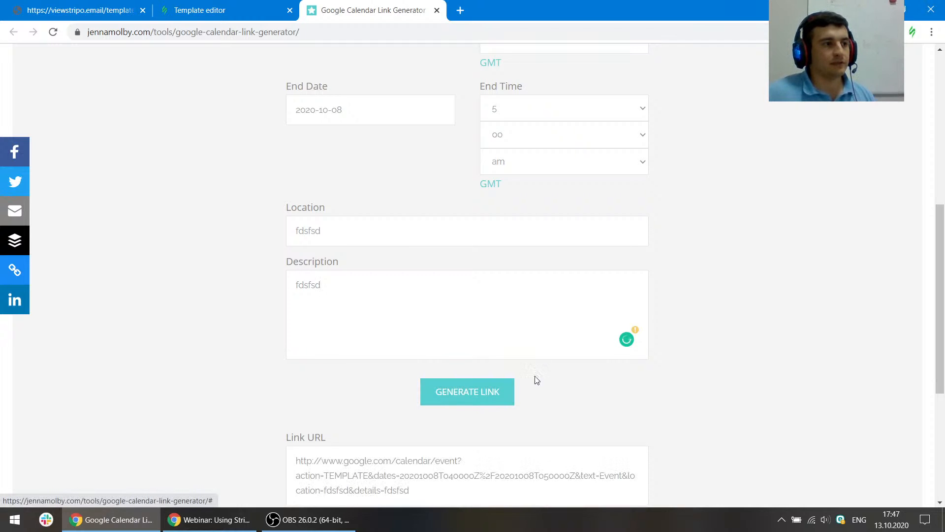
- Copy the generated Google Calendar link URL and return to the template editor tab
scroll(532, 302, down, 3)
drag(415, 321, 294, 269)
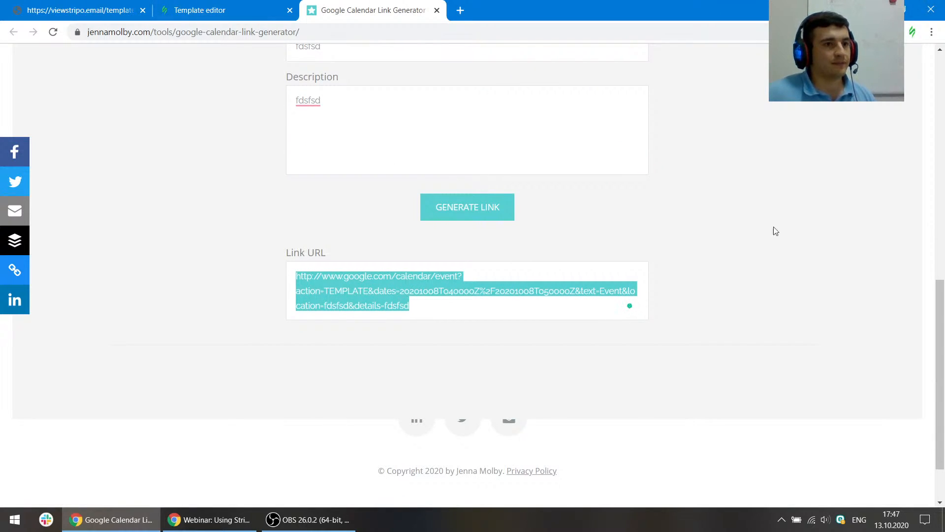
key(alt+Tab)
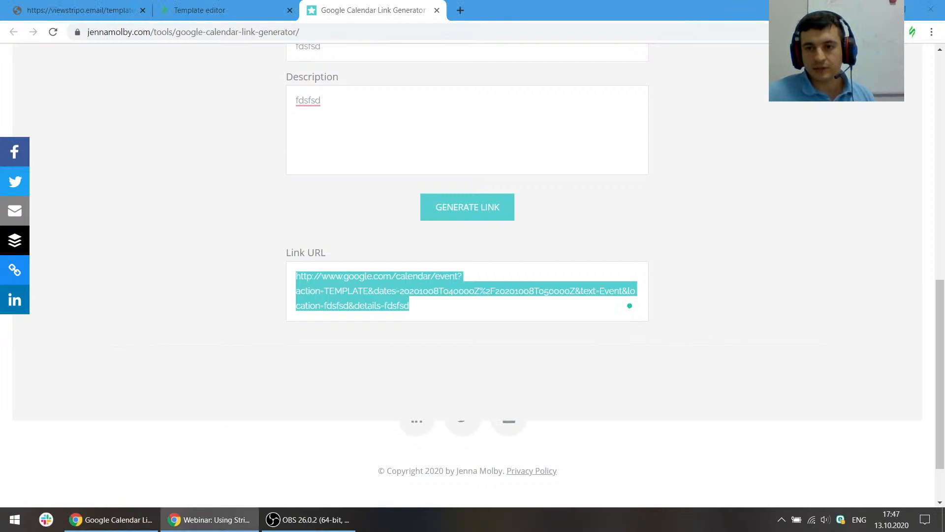
click(315, 30)
key(alt+Tab)
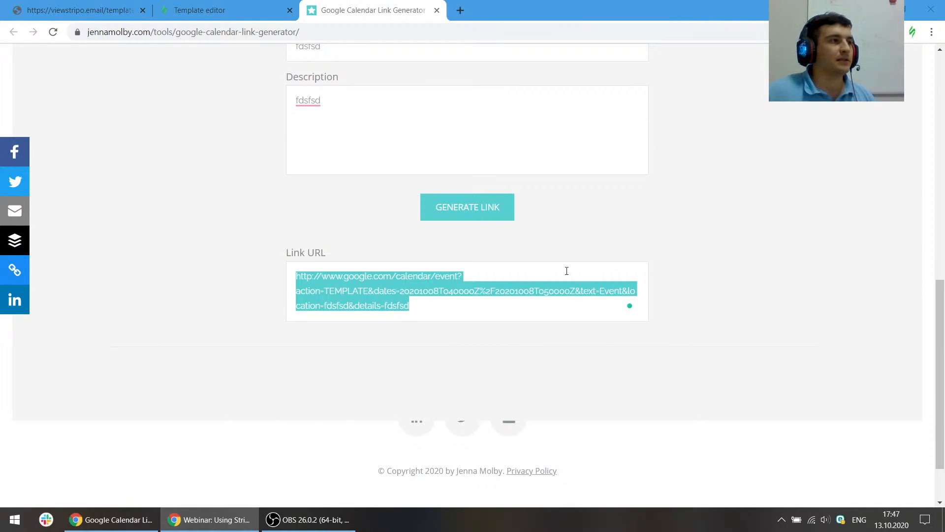
click(250, 4)
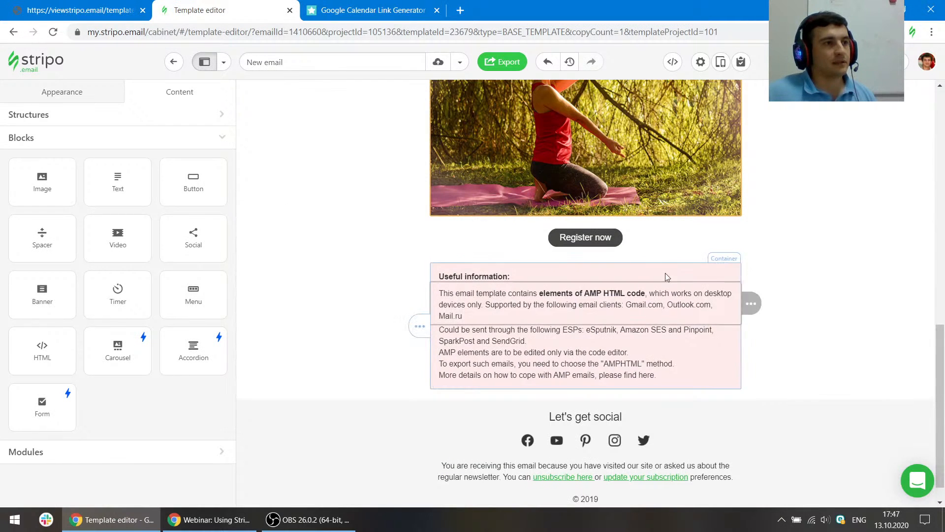
click(385, 5)
click(392, 290)
right_click(392, 290)
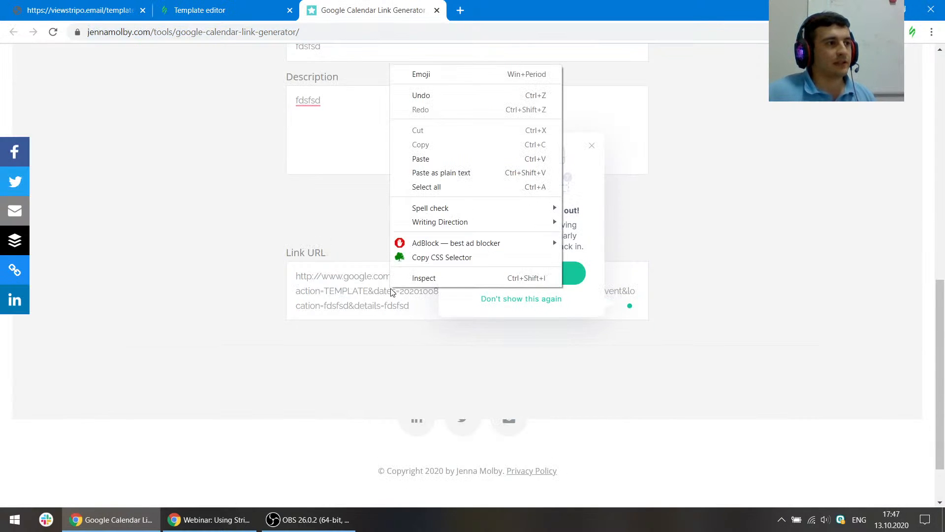
click(372, 308)
key(ctrl+a)
click(253, 7)
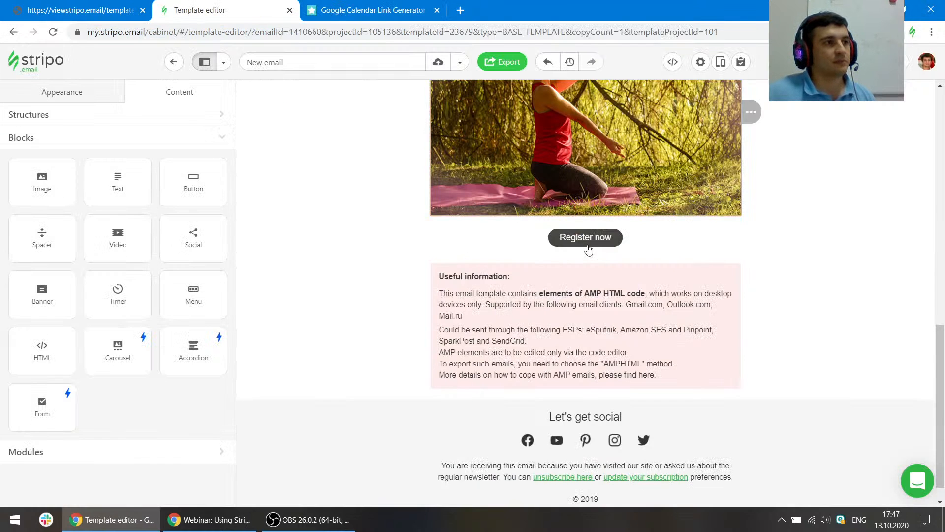
- Replace the Register now button's link with the copied Google Calendar URL and close the generator tab
click(643, 239)
triple_click(161, 194)
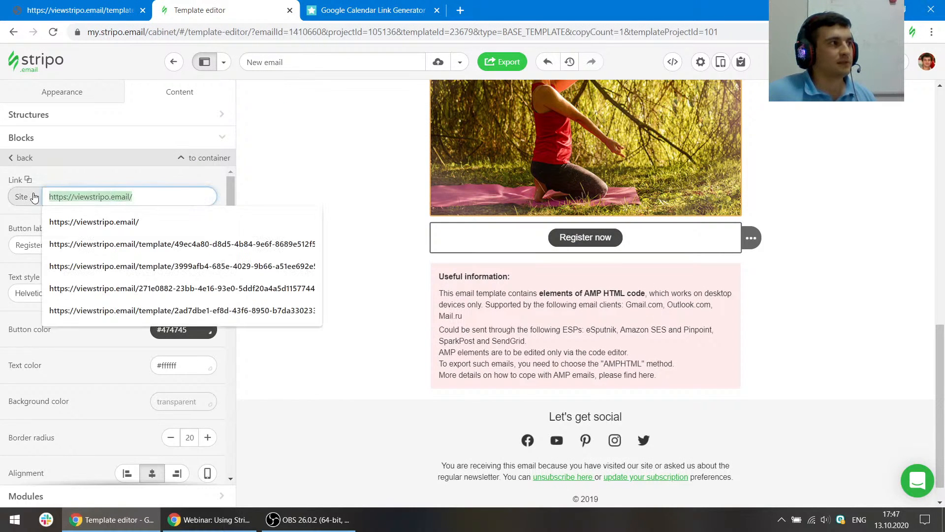
key(ctrl+v)
key(ctrl+a)
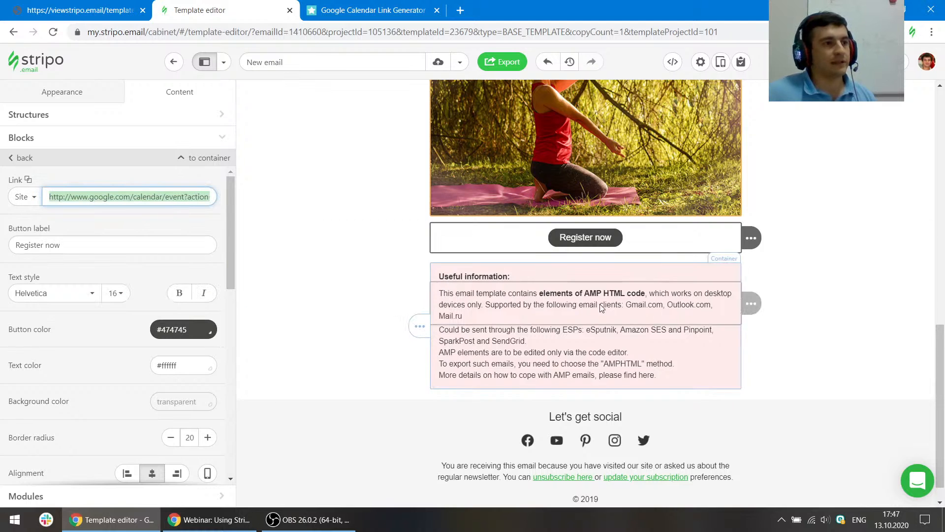
scroll(542, 175, up, 4)
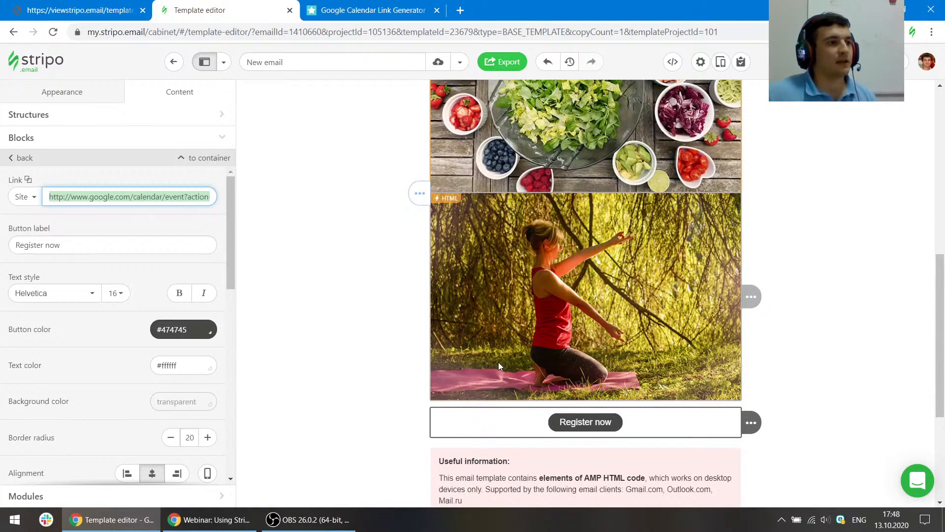
scroll(498, 366, down, 3)
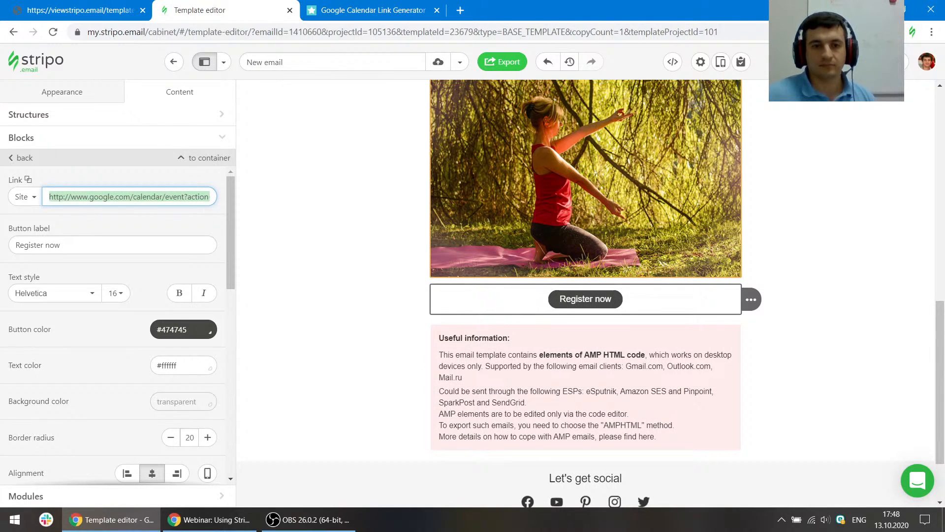
click(436, 11)
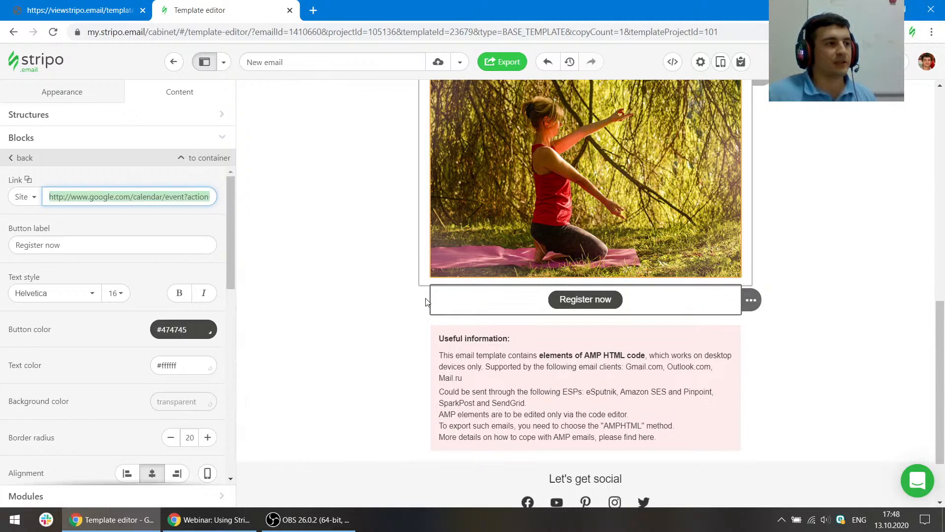
- Enable Support of Outlook in the email's global button appearance settings
click(70, 97)
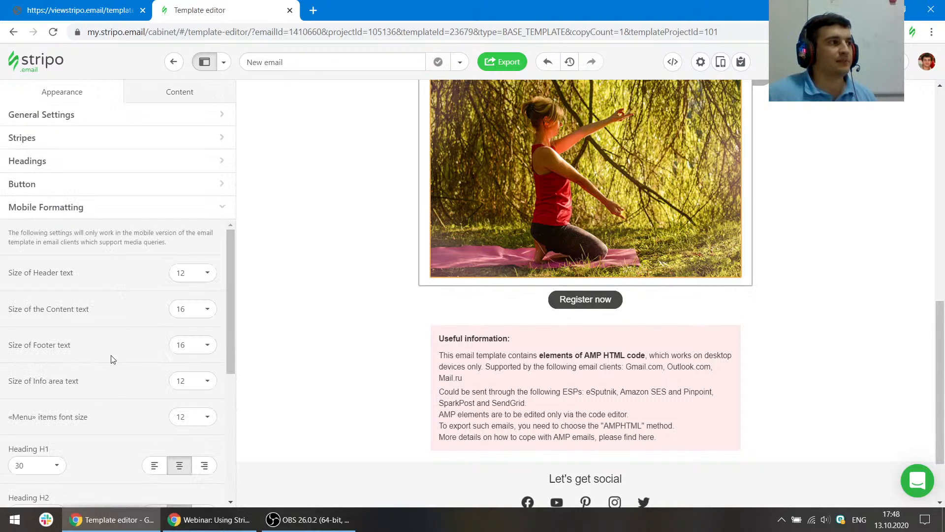
click(33, 185)
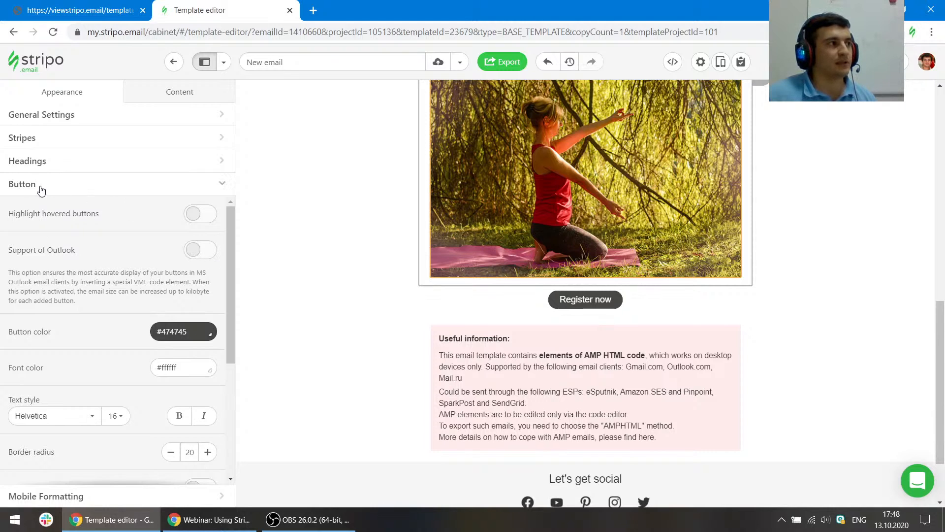
click(203, 250)
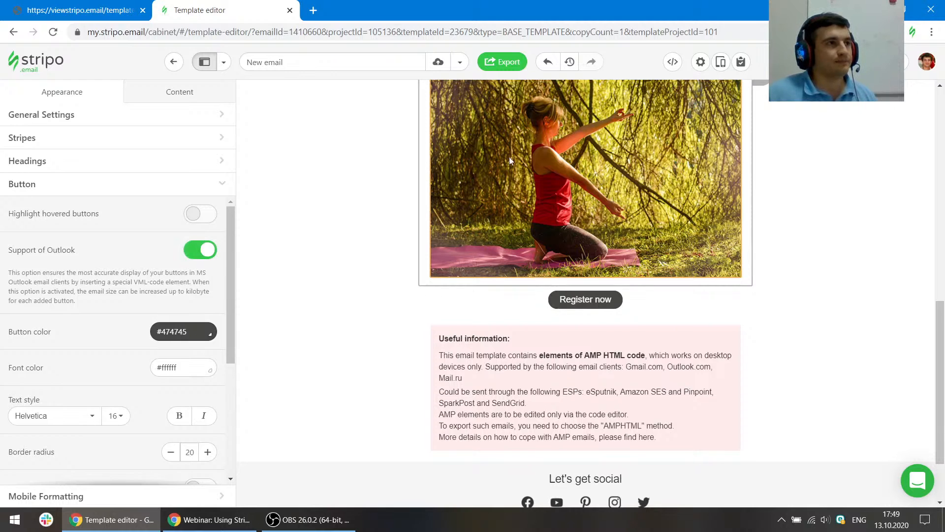
- Inspect the Register now button's HTML code for the Outlook VML markup and check its link URL
click(673, 62)
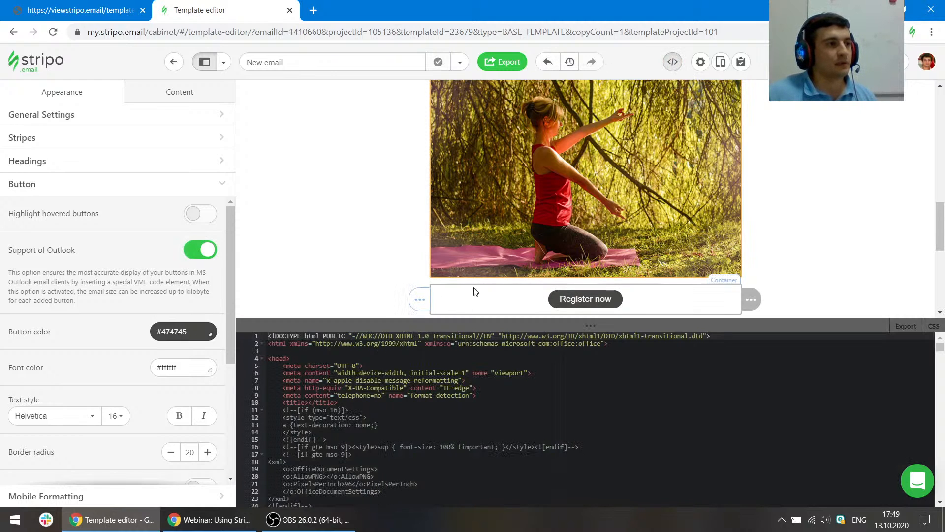
click(473, 292)
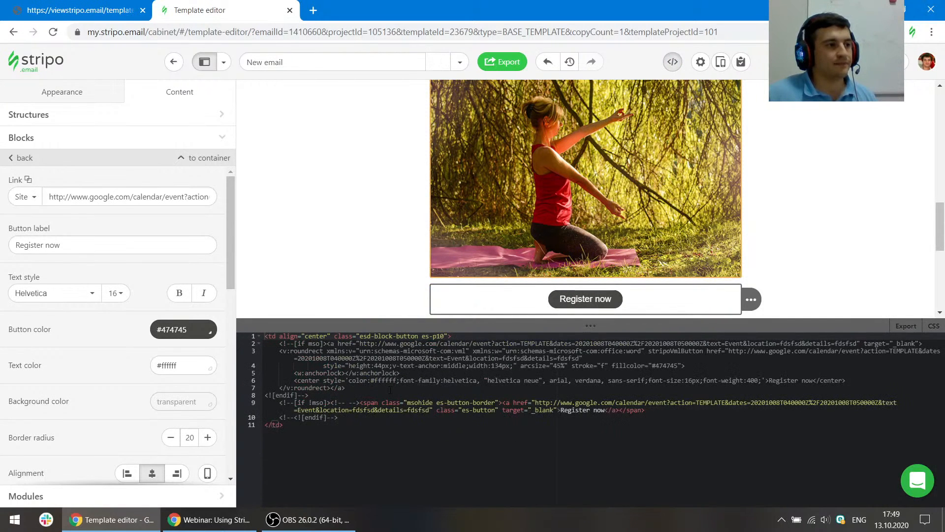
drag(266, 395, 276, 344)
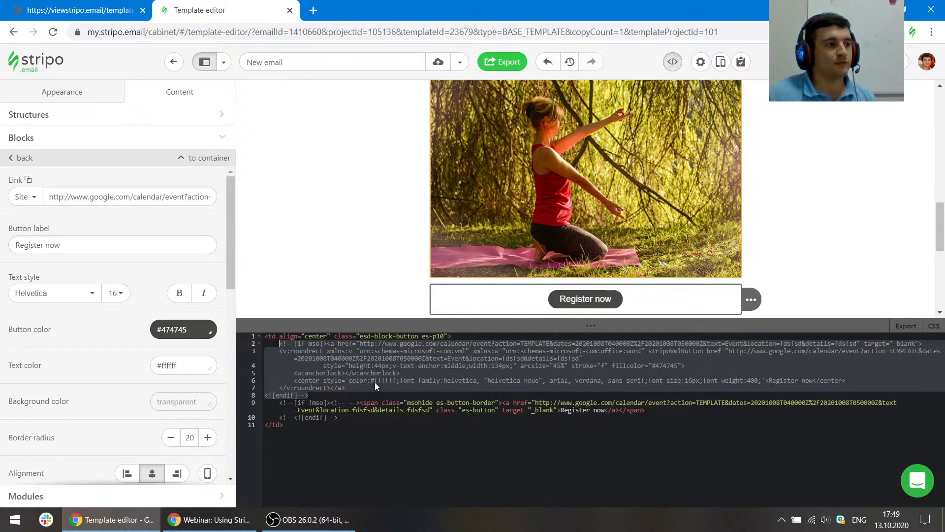
click(673, 61)
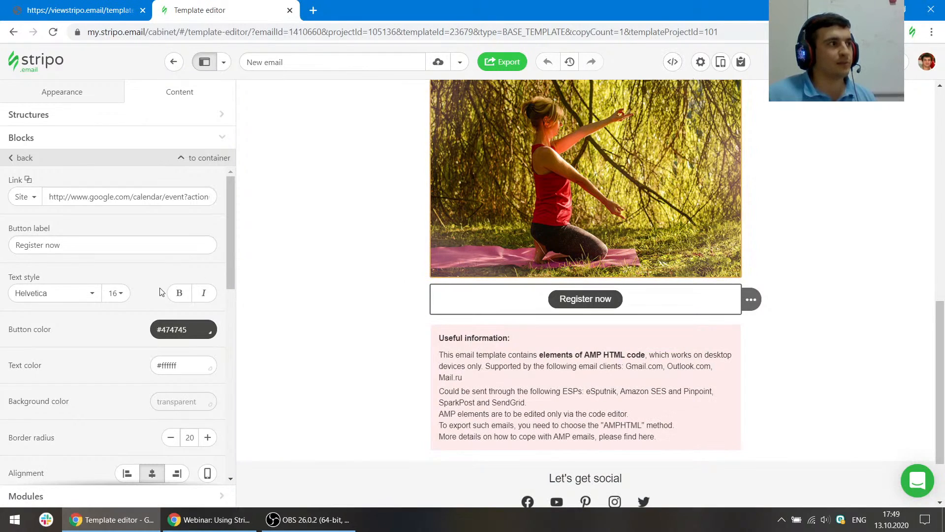
drag(71, 197, 27, 198)
click(168, 197)
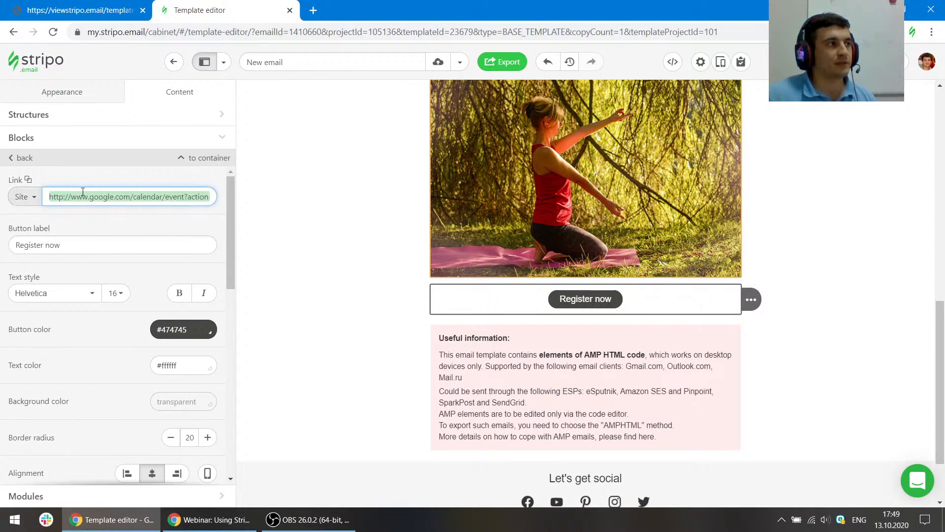
click(118, 200)
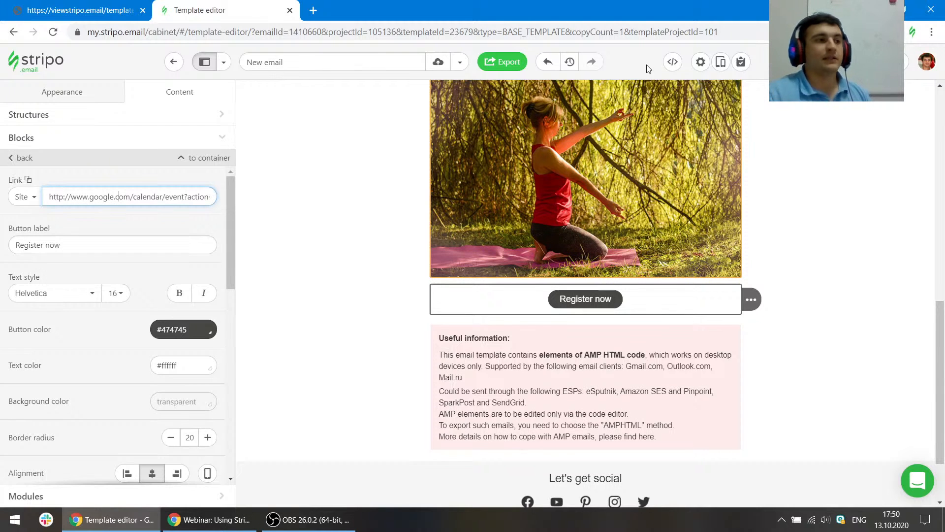
- Try adding space below the first paragraph of the Useful information block
click(528, 332)
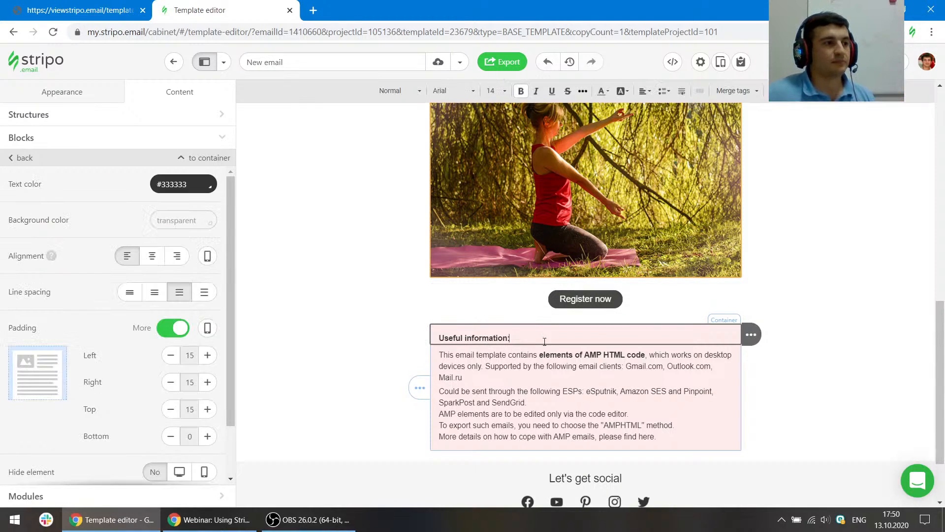
click(551, 355)
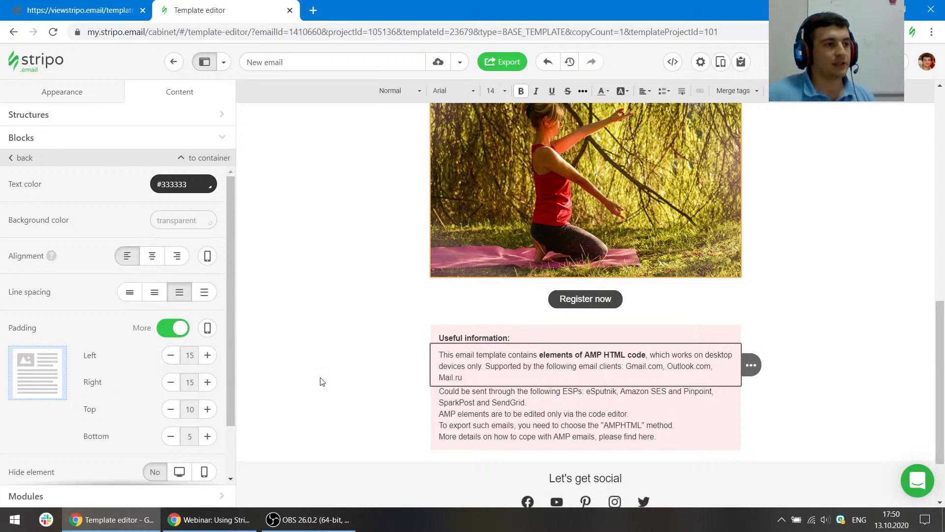
click(480, 378)
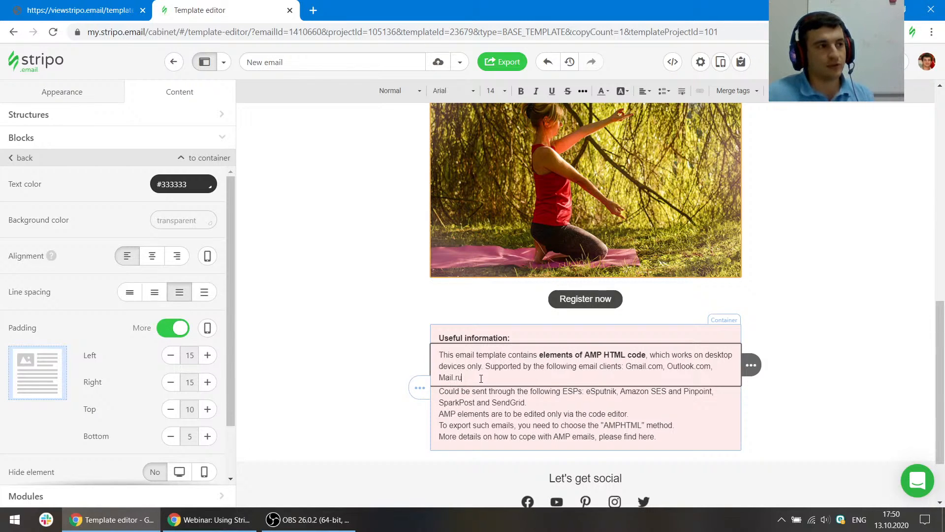
key(Return)
key(Return)
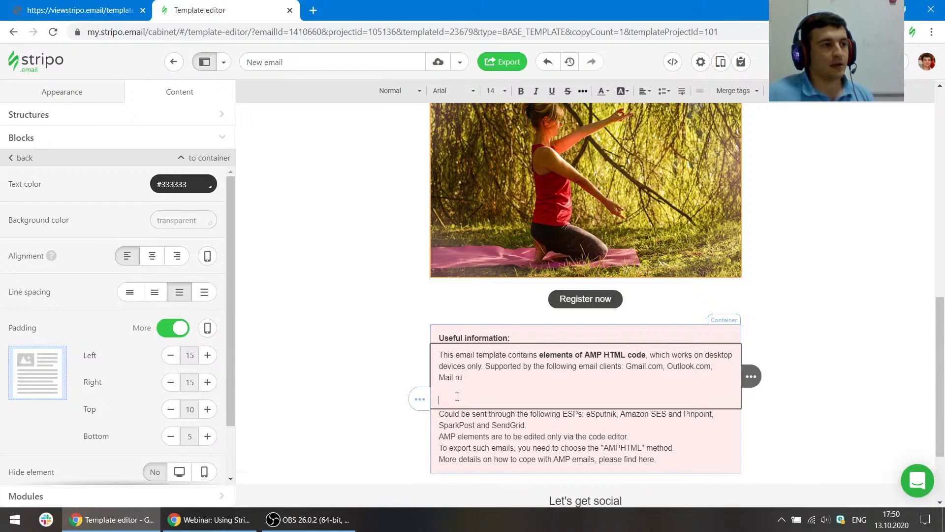
key(Delete)
key(Delete)
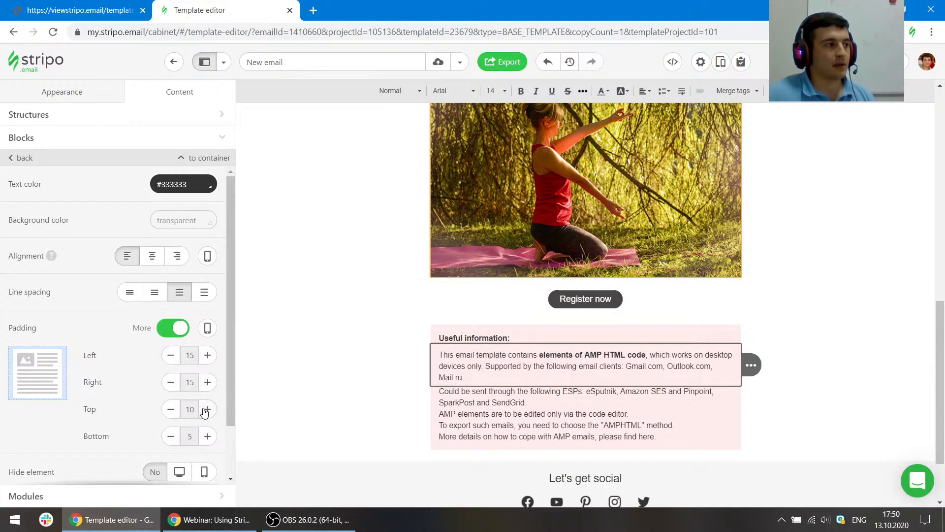
click(206, 437)
click(206, 437)
click(207, 437)
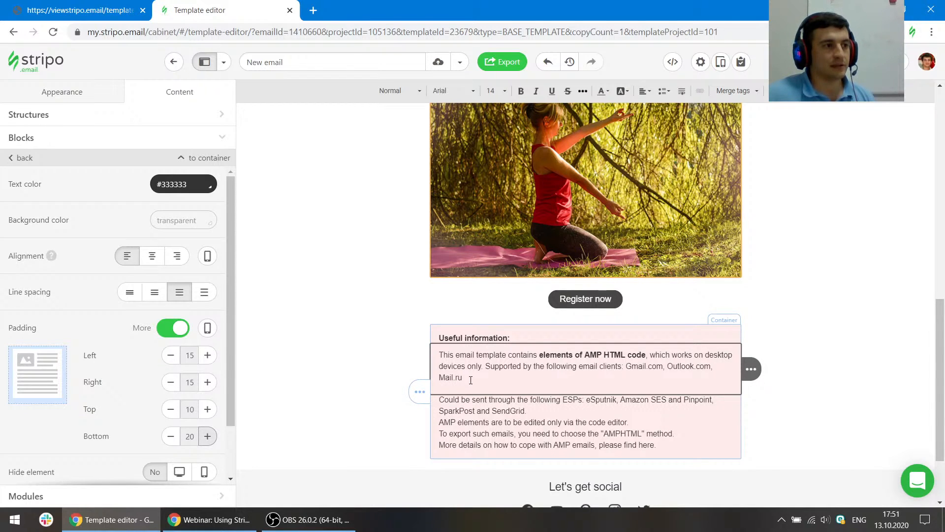
click(207, 436)
click(171, 437)
click(171, 436)
click(171, 436)
click(171, 436)
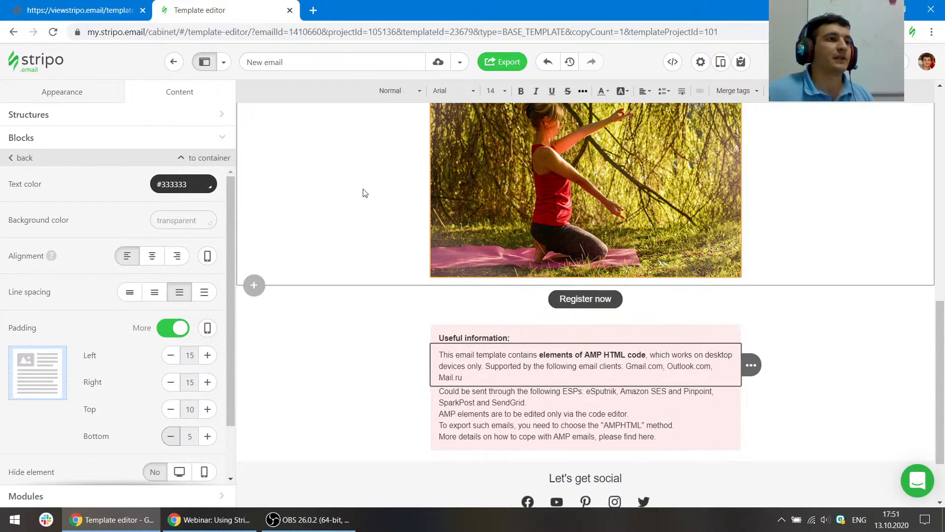
- Select the salad image and open its Change image library
scroll(386, 213, up, 10)
scroll(433, 230, down, 4)
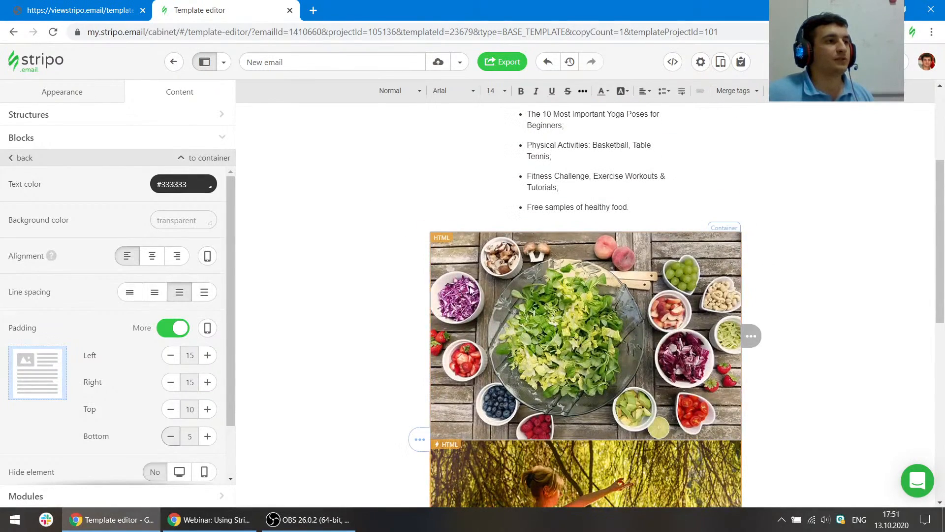
click(450, 234)
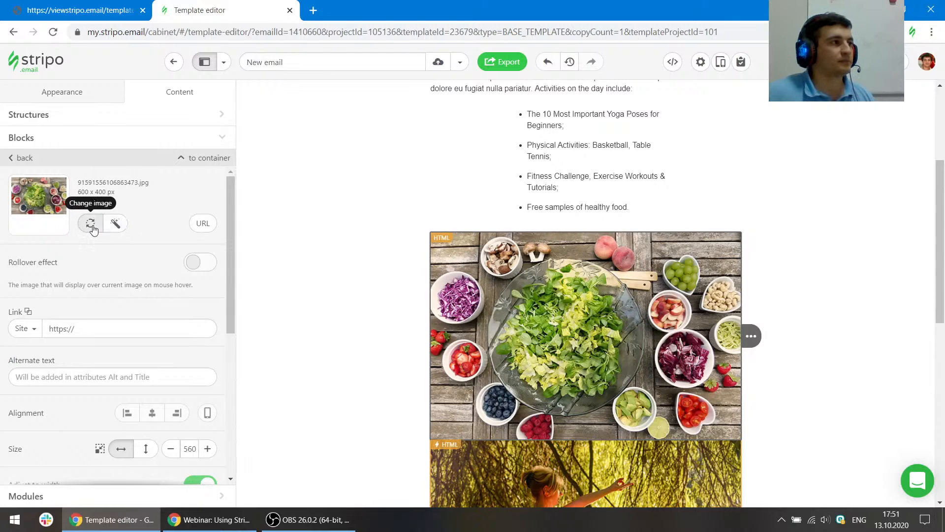
click(92, 227)
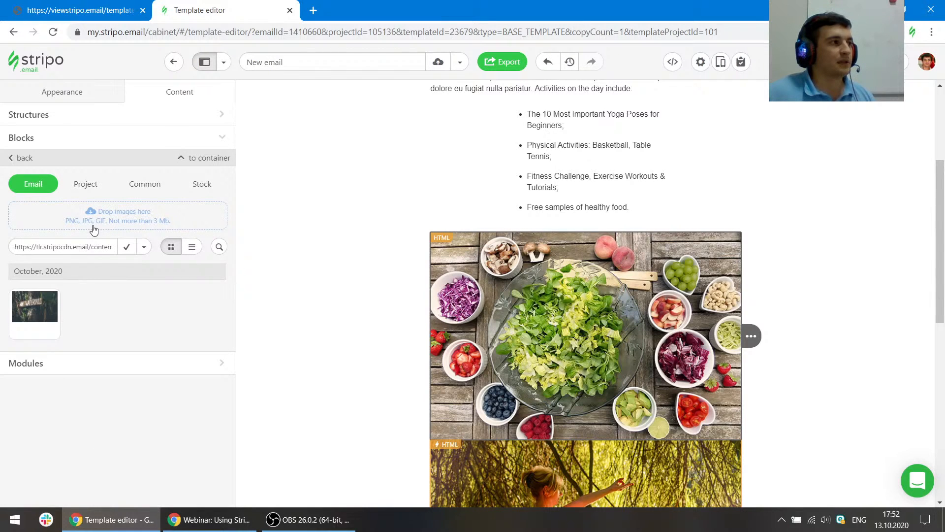
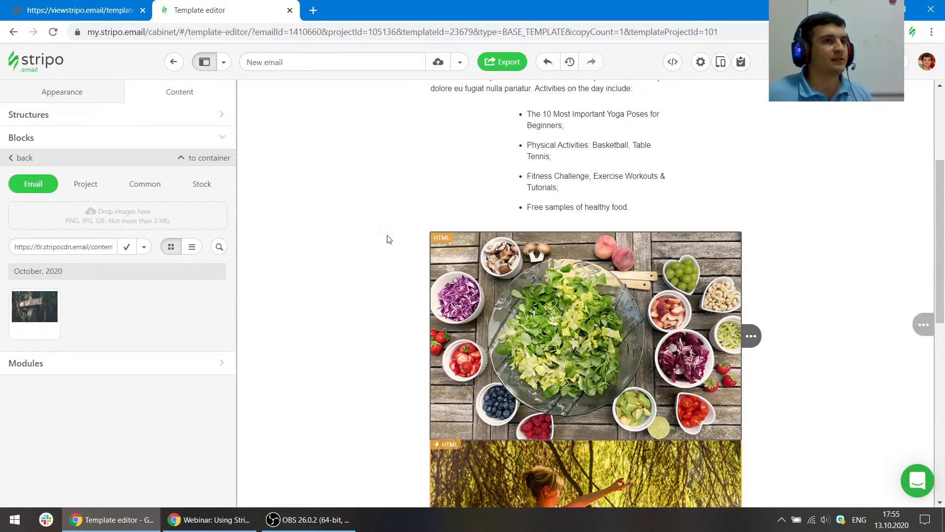
- Open the general appearance settings and increase the email width to 800 pixels
scroll(386, 238, up, 4)
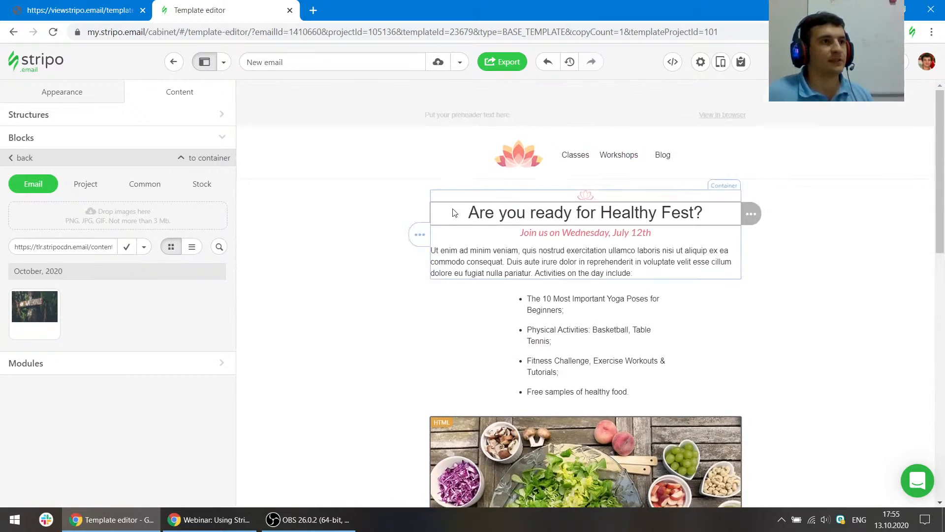
click(64, 92)
click(74, 118)
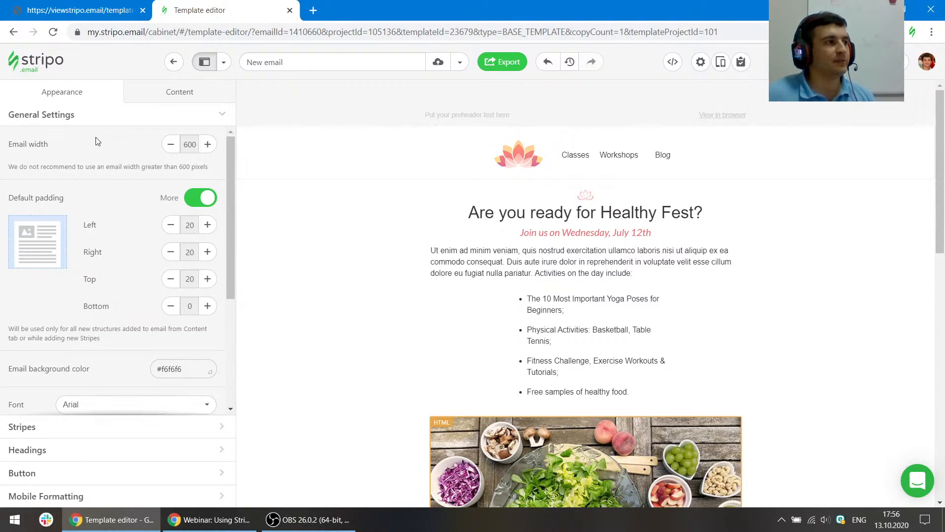
click(207, 144)
click(207, 144)
click(207, 144)
click(208, 144)
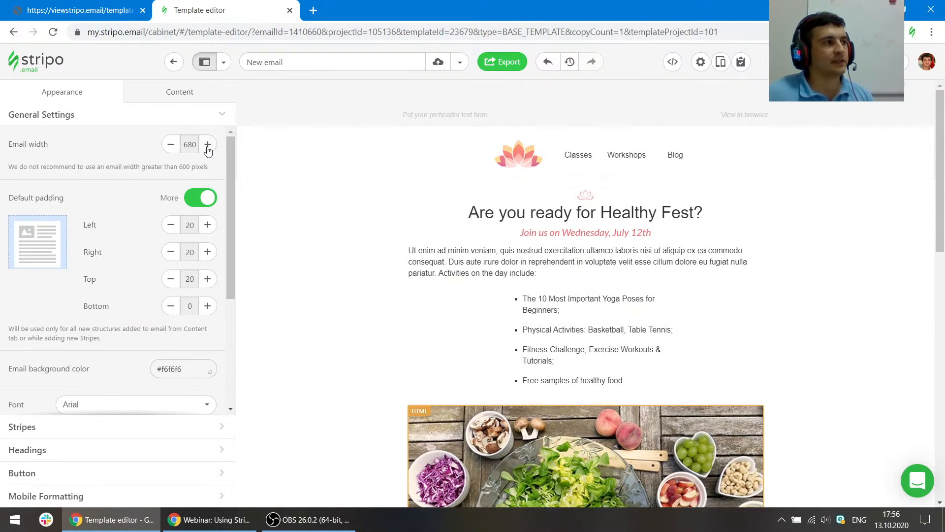
click(207, 144)
click(208, 144)
click(207, 144)
click(207, 144)
click(207, 144)
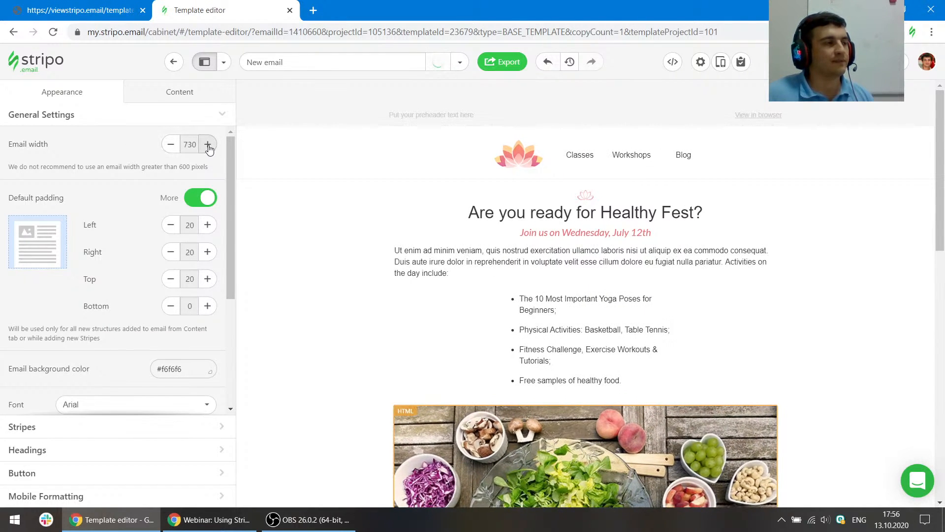
click(207, 144)
click(208, 144)
click(208, 145)
click(207, 144)
click(207, 144)
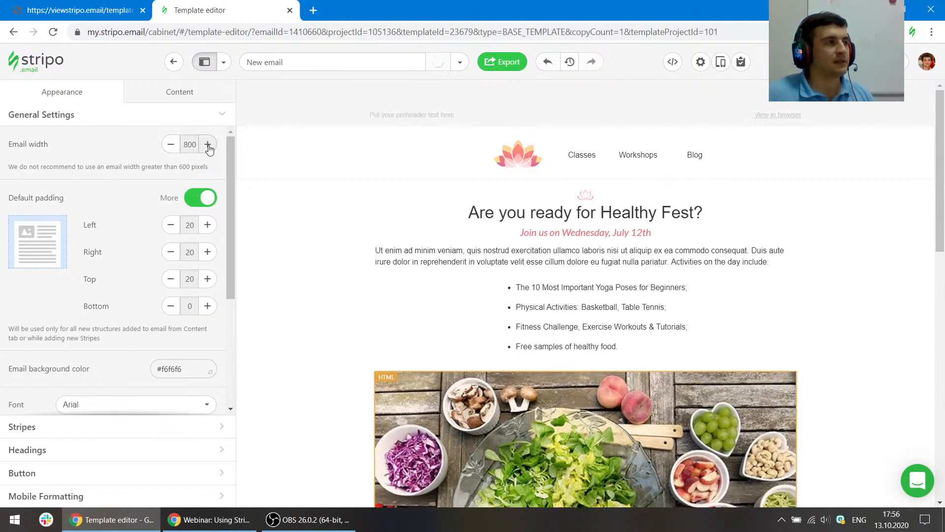
click(207, 145)
click(207, 144)
- Decrease the email width to about 510 pixels
click(172, 148)
click(172, 148)
click(172, 148)
click(172, 148)
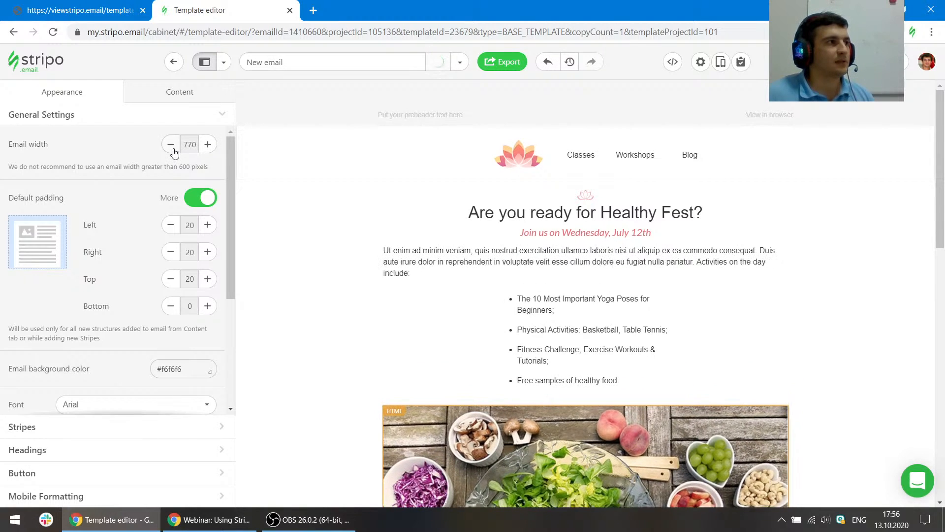
click(172, 148)
click(172, 148)
click(172, 148)
click(172, 148)
click(172, 148)
click(172, 148)
click(172, 147)
click(171, 148)
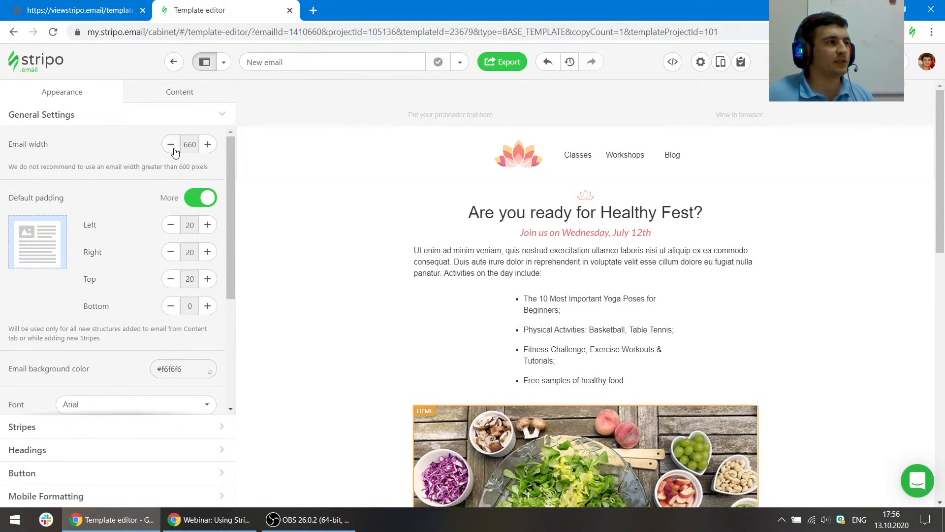
click(172, 148)
click(172, 147)
click(172, 148)
click(172, 148)
click(172, 148)
click(172, 147)
click(172, 148)
click(172, 148)
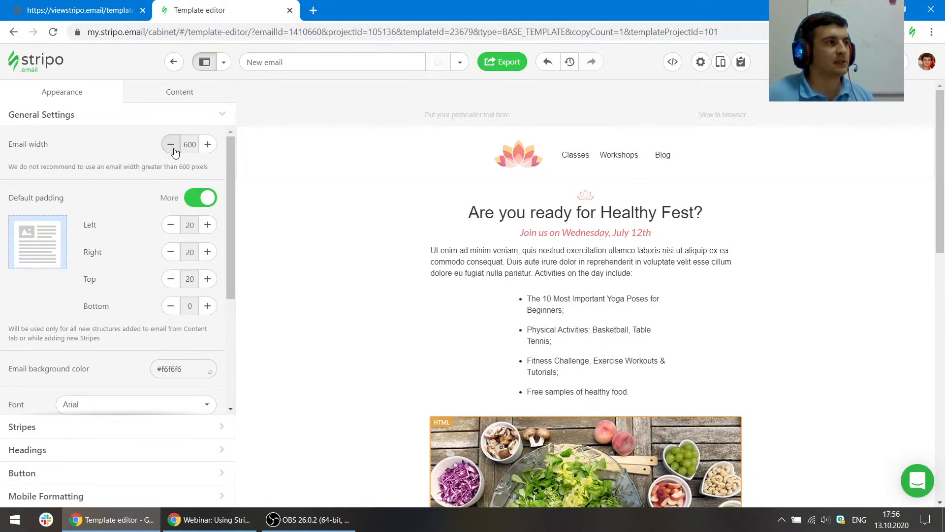
click(171, 148)
click(171, 147)
click(172, 147)
click(173, 149)
click(173, 149)
click(173, 149)
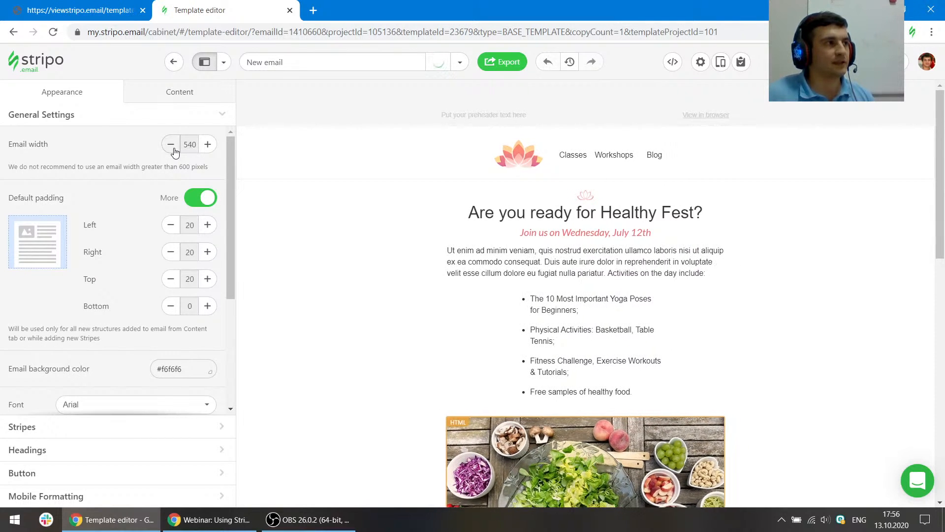
click(173, 148)
click(174, 148)
click(173, 148)
- Set the email width back to 600 pixels
click(207, 145)
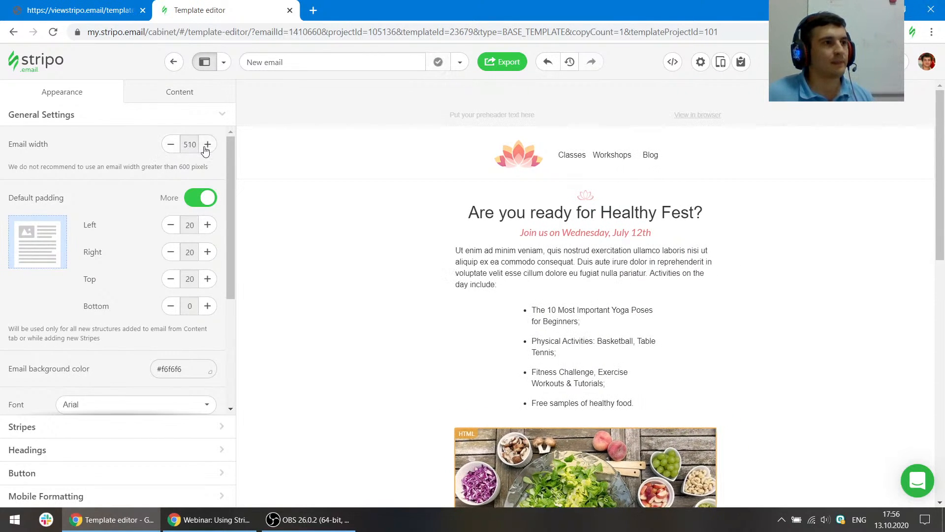
click(206, 145)
click(207, 146)
click(207, 145)
click(207, 145)
click(207, 146)
click(207, 145)
click(207, 146)
click(207, 146)
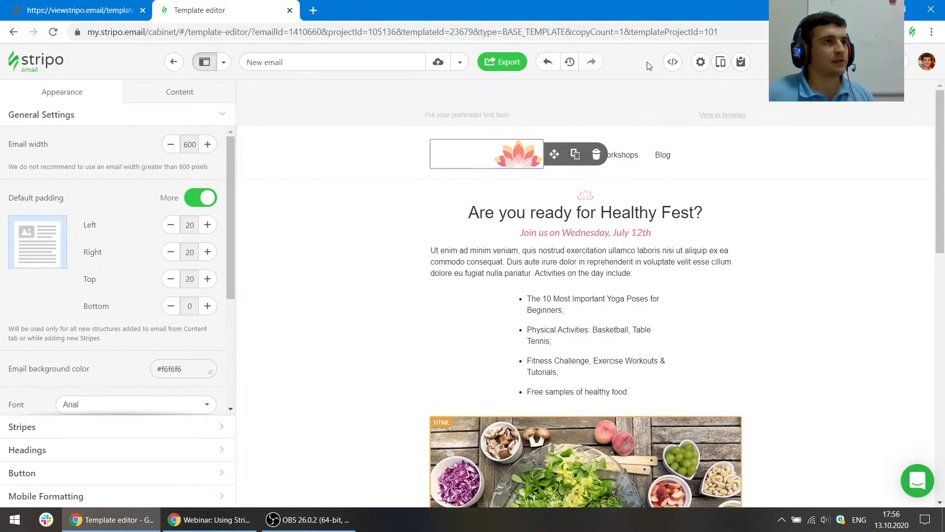
- Open the HTML code editor, examine the email's source code, and close it
click(673, 61)
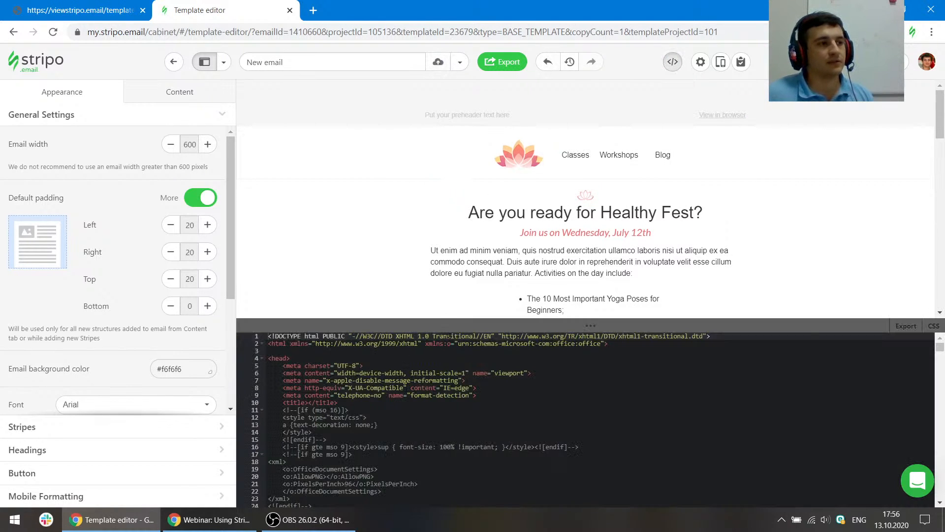
scroll(421, 428, down, 3)
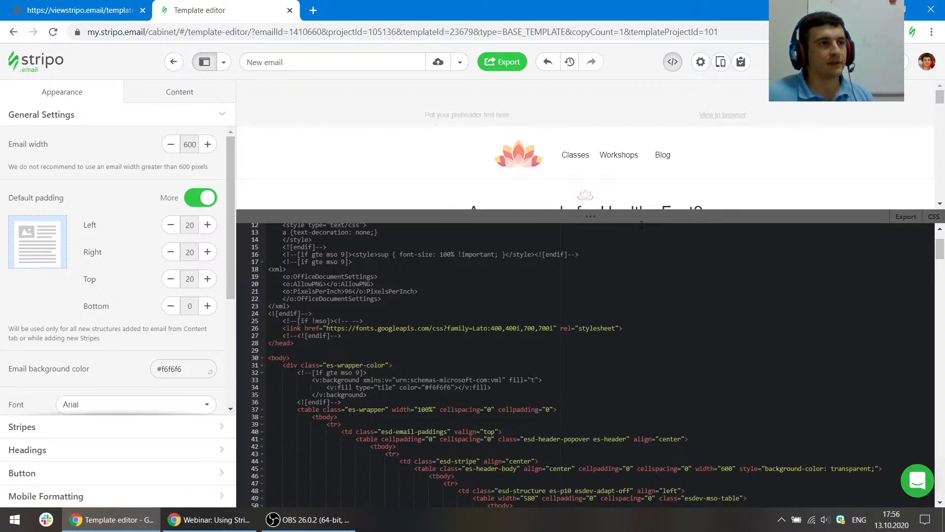
drag(642, 217, 639, 291)
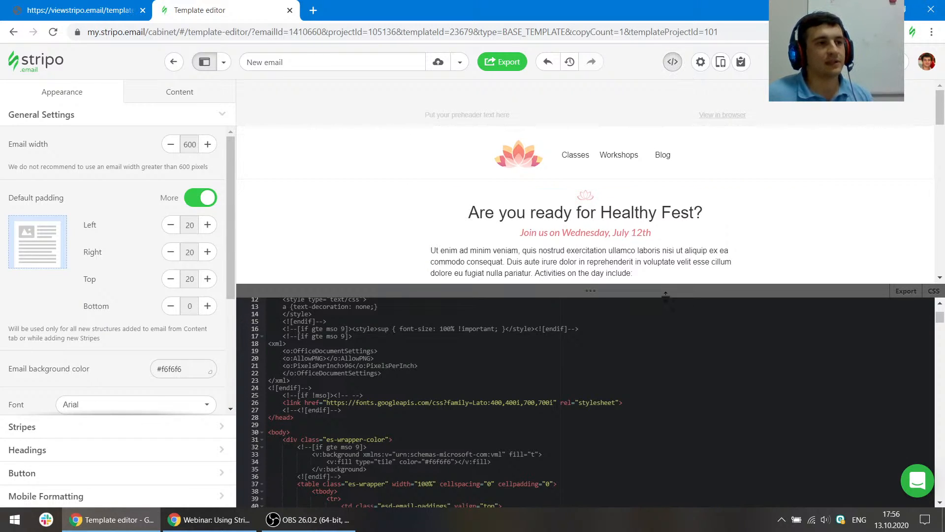
click(673, 63)
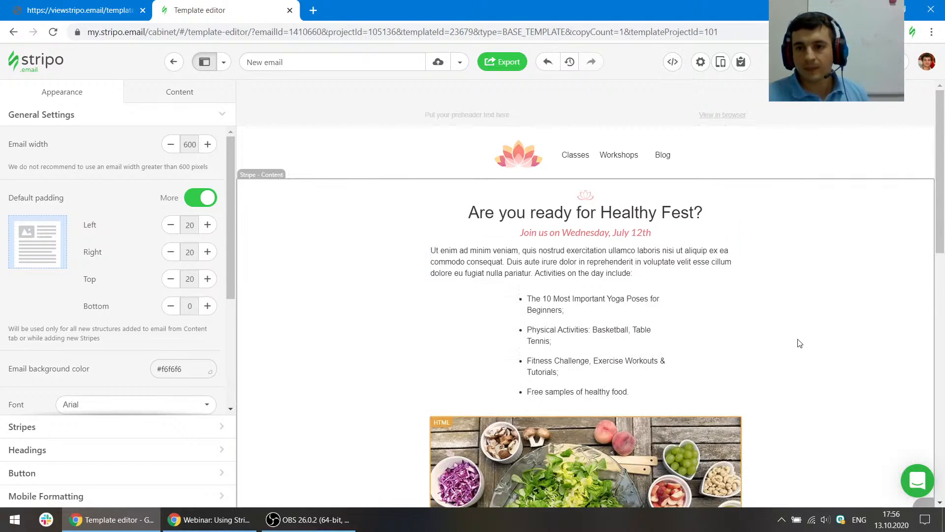